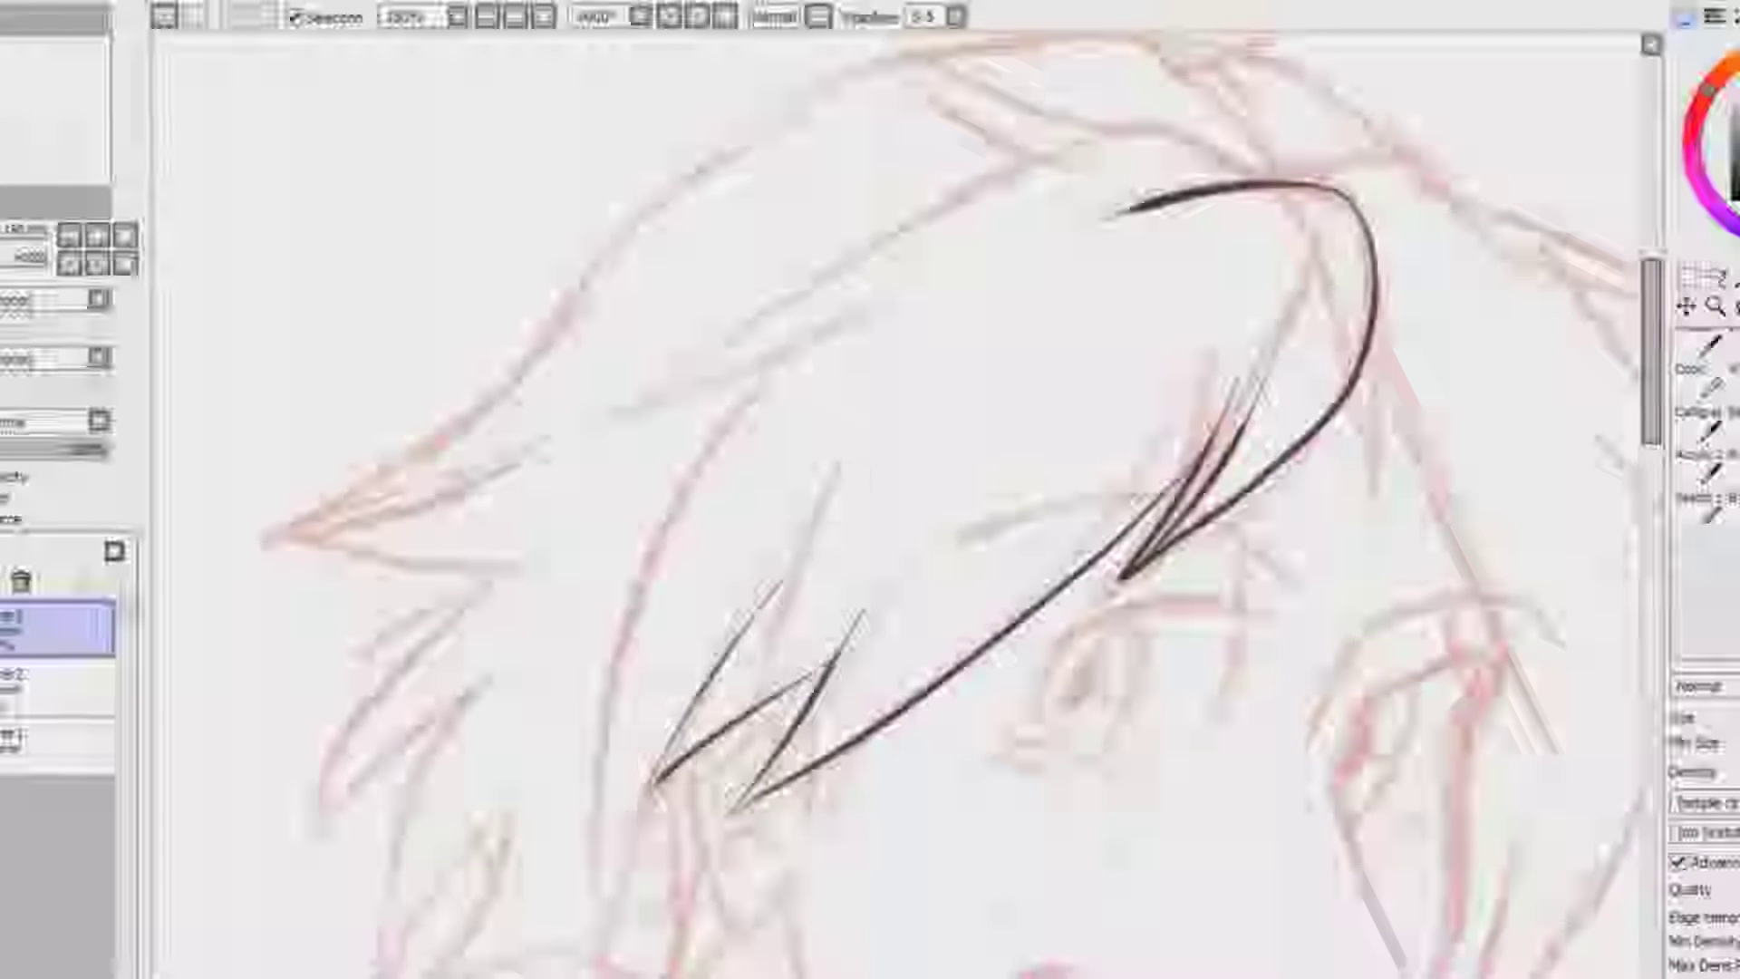
# Ink the crown tuft, fringe strands and inner hair lines on the left side of the head over the red sketch
pyautogui.moveTo(1273, 174)
pyautogui.mouseDown()
pyautogui.moveTo(992, 102)
pyautogui.moveTo(891, 51)
pyautogui.mouseUp()
pyautogui.moveTo(893, 54)
pyautogui.mouseDown()
pyautogui.moveTo(1047, 154)
pyautogui.moveTo(598, 406)
pyautogui.mouseUp()
pyautogui.moveTo(586, 414); pyautogui.dragTo(868, 292)
pyautogui.moveTo(1046, 472); pyautogui.dragTo(739, 809)
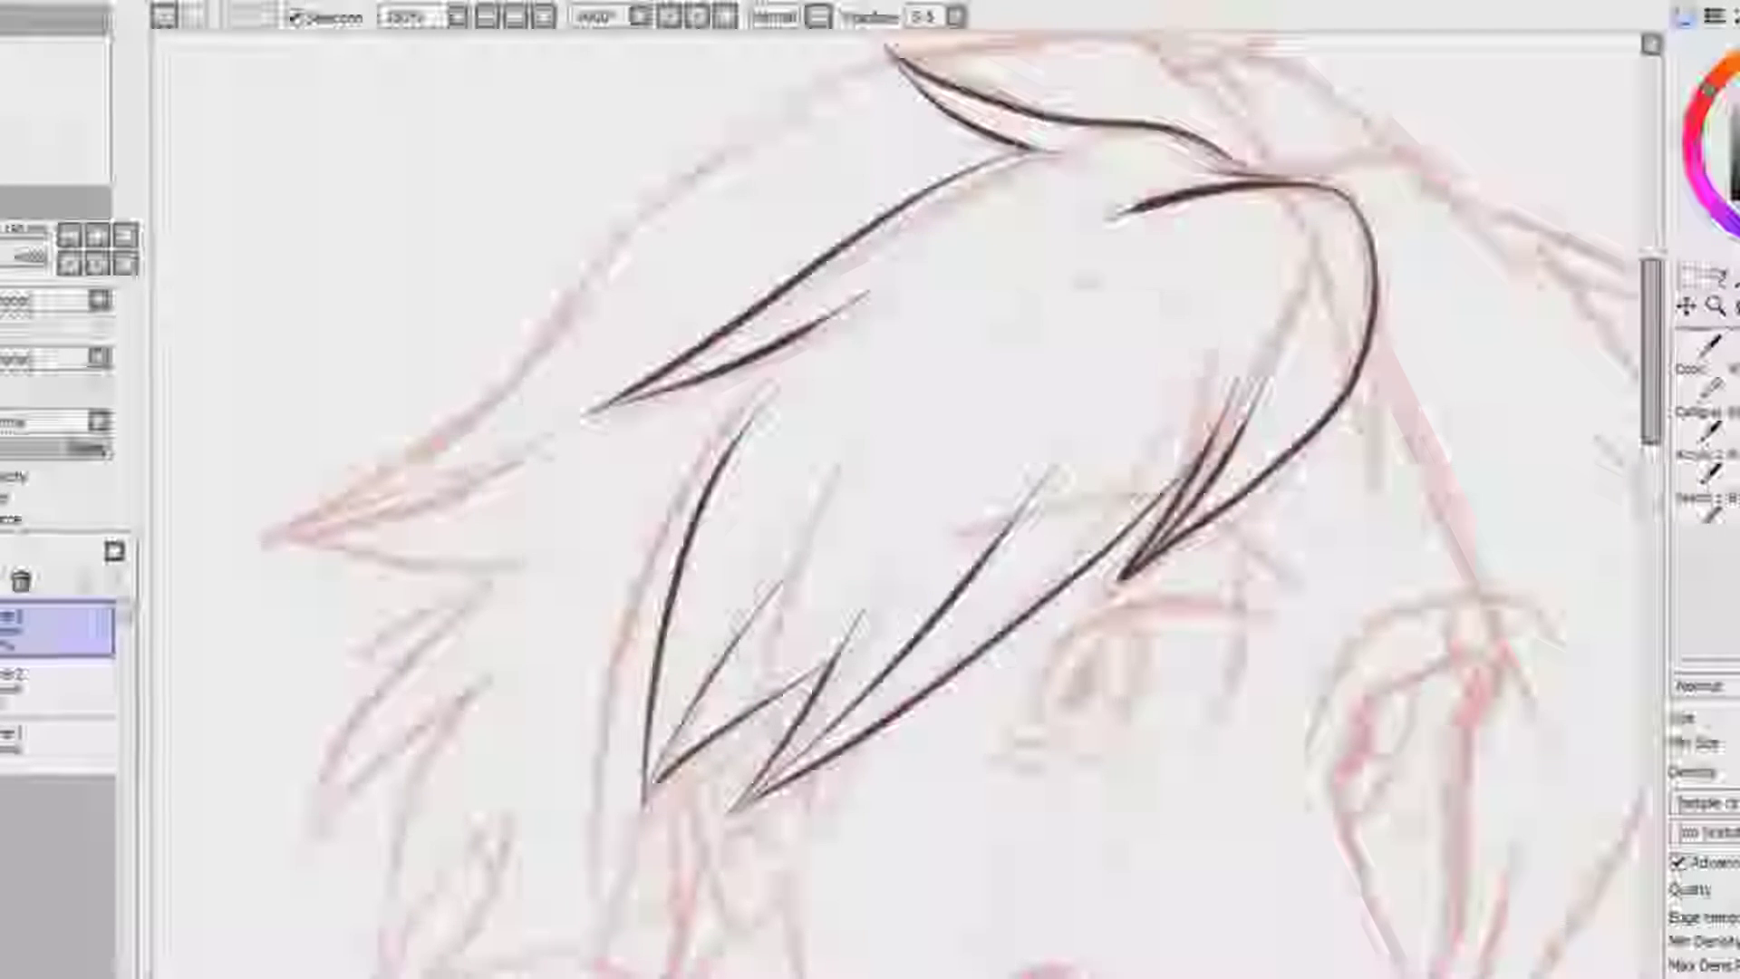
pyautogui.moveTo(1097, 262); pyautogui.dragTo(815, 489)
pyautogui.moveTo(1042, 349); pyautogui.dragTo(761, 543)
pyautogui.moveTo(1269, 507); pyautogui.dragTo(760, 507)
# Ink the tapered strands at the hair parting and the pointed lock on the right side of the crown
pyautogui.moveTo(850, 370); pyautogui.dragTo(868, 521)
pyautogui.moveTo(868, 522); pyautogui.dragTo(882, 319)
pyautogui.moveTo(890, 399); pyautogui.dragTo(1042, 718)
pyautogui.moveTo(843, 165); pyautogui.dragTo(1219, 294)
pyautogui.moveTo(997, 238); pyautogui.dragTo(1219, 295)
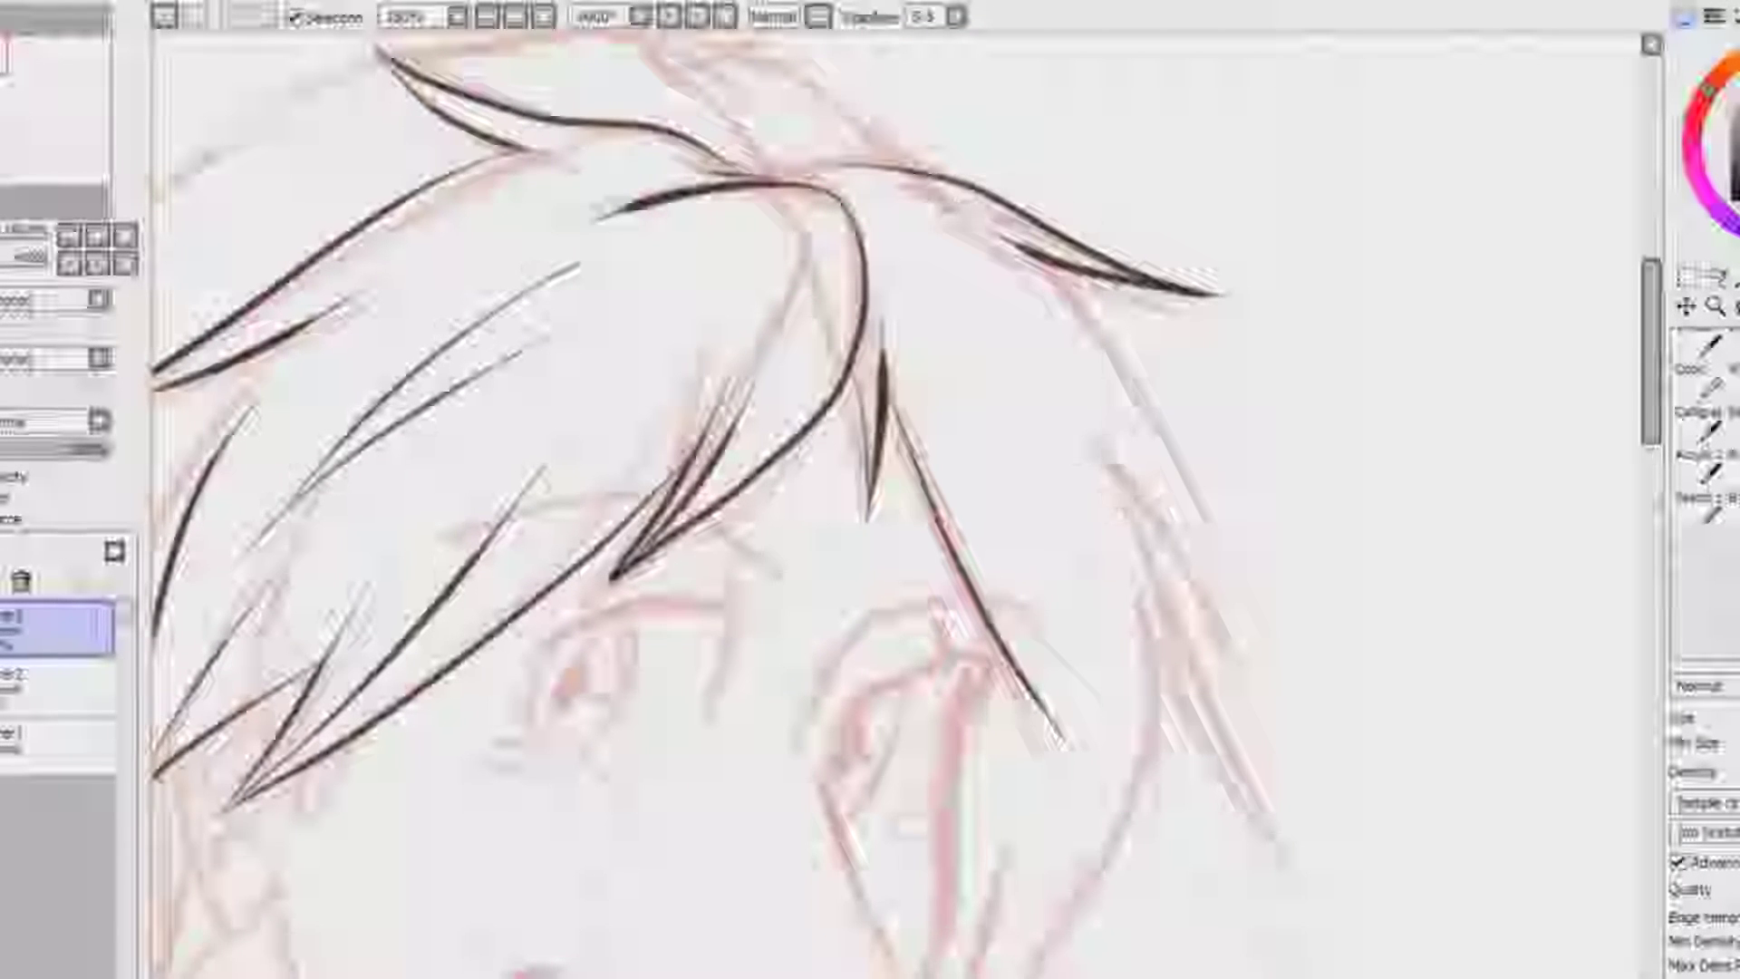
# Ink the long pointed hair locks running down the right side of the face to the cheek
pyautogui.moveTo(1074, 281); pyautogui.dragTo(1249, 698)
pyautogui.moveTo(1046, 412)
pyautogui.mouseDown()
pyautogui.moveTo(1241, 662)
pyautogui.moveTo(1301, 892)
pyautogui.mouseUp()
pyautogui.scroll(-3, 906, 504)
pyautogui.moveTo(1146, 544); pyautogui.dragTo(1078, 847)
pyautogui.moveTo(1083, 777); pyautogui.dragTo(922, 976)
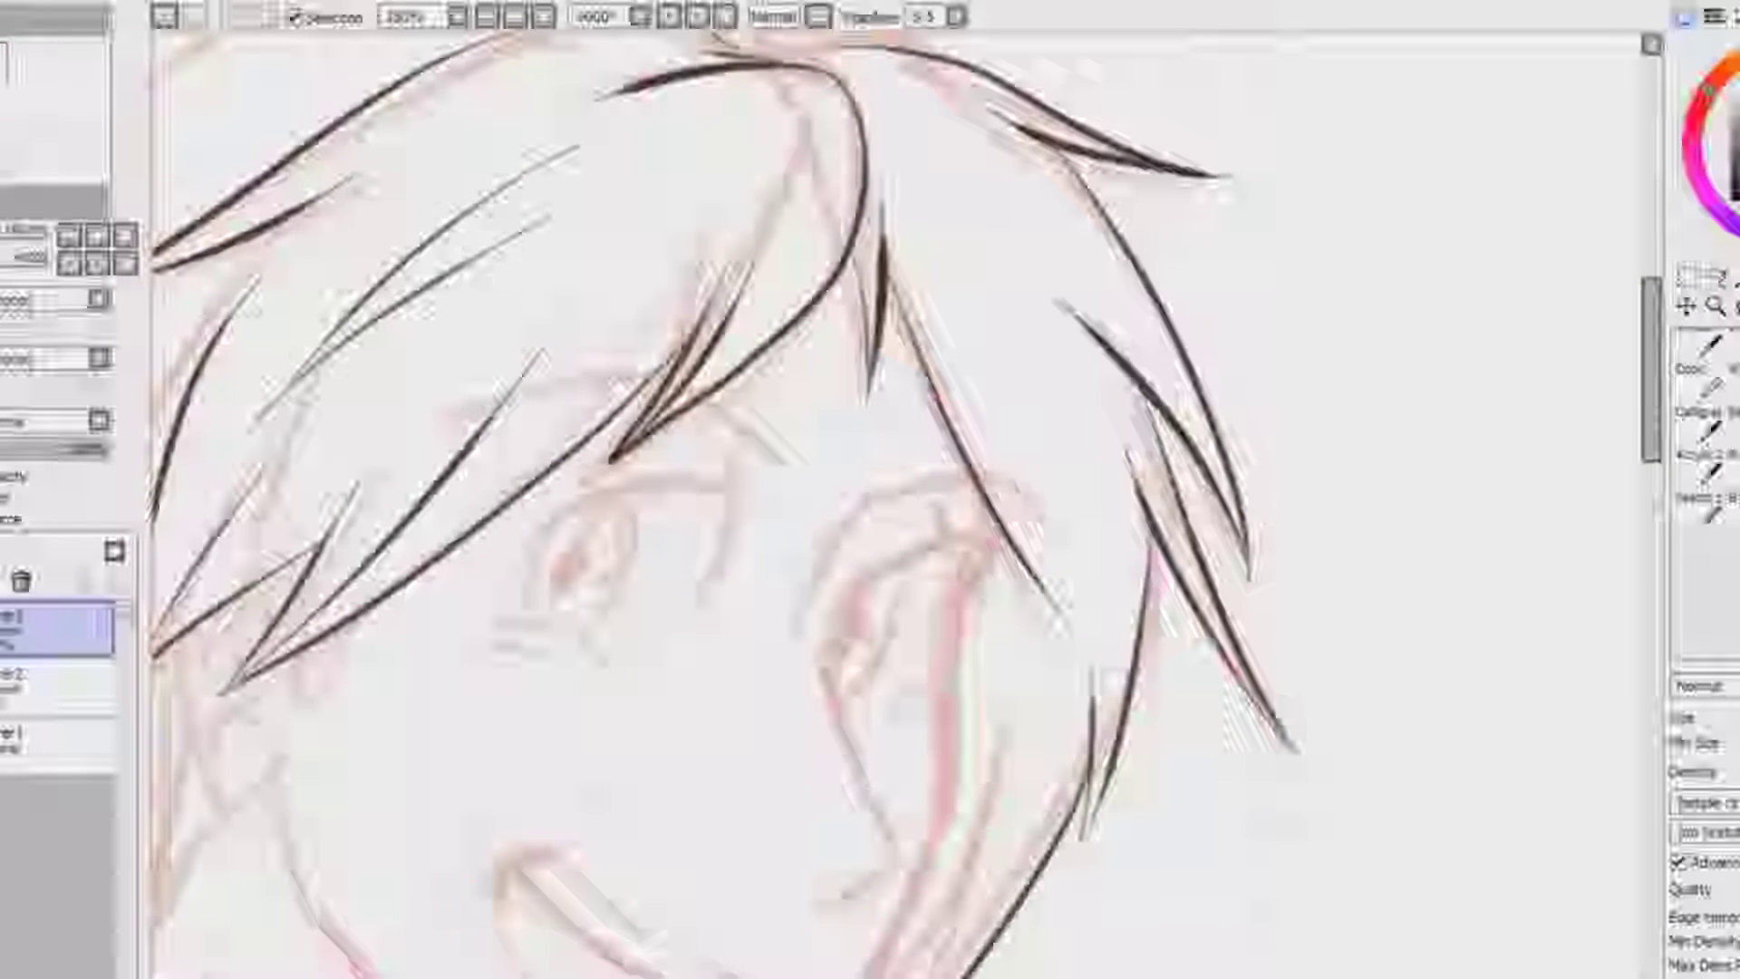
pyautogui.moveTo(1002, 729); pyautogui.dragTo(965, 974)
pyautogui.moveTo(997, 775); pyautogui.dragTo(902, 911)
# Ink the small sideburn strands and the ear outline beneath the left fringe
pyautogui.hscroll(-5, 906, 504)
pyautogui.moveTo(663, 618); pyautogui.dragTo(631, 749)
pyautogui.moveTo(613, 643); pyautogui.dragTo(622, 739)
pyautogui.moveTo(478, 653)
pyautogui.mouseDown()
pyautogui.moveTo(492, 723)
pyautogui.moveTo(576, 775)
pyautogui.mouseUp()
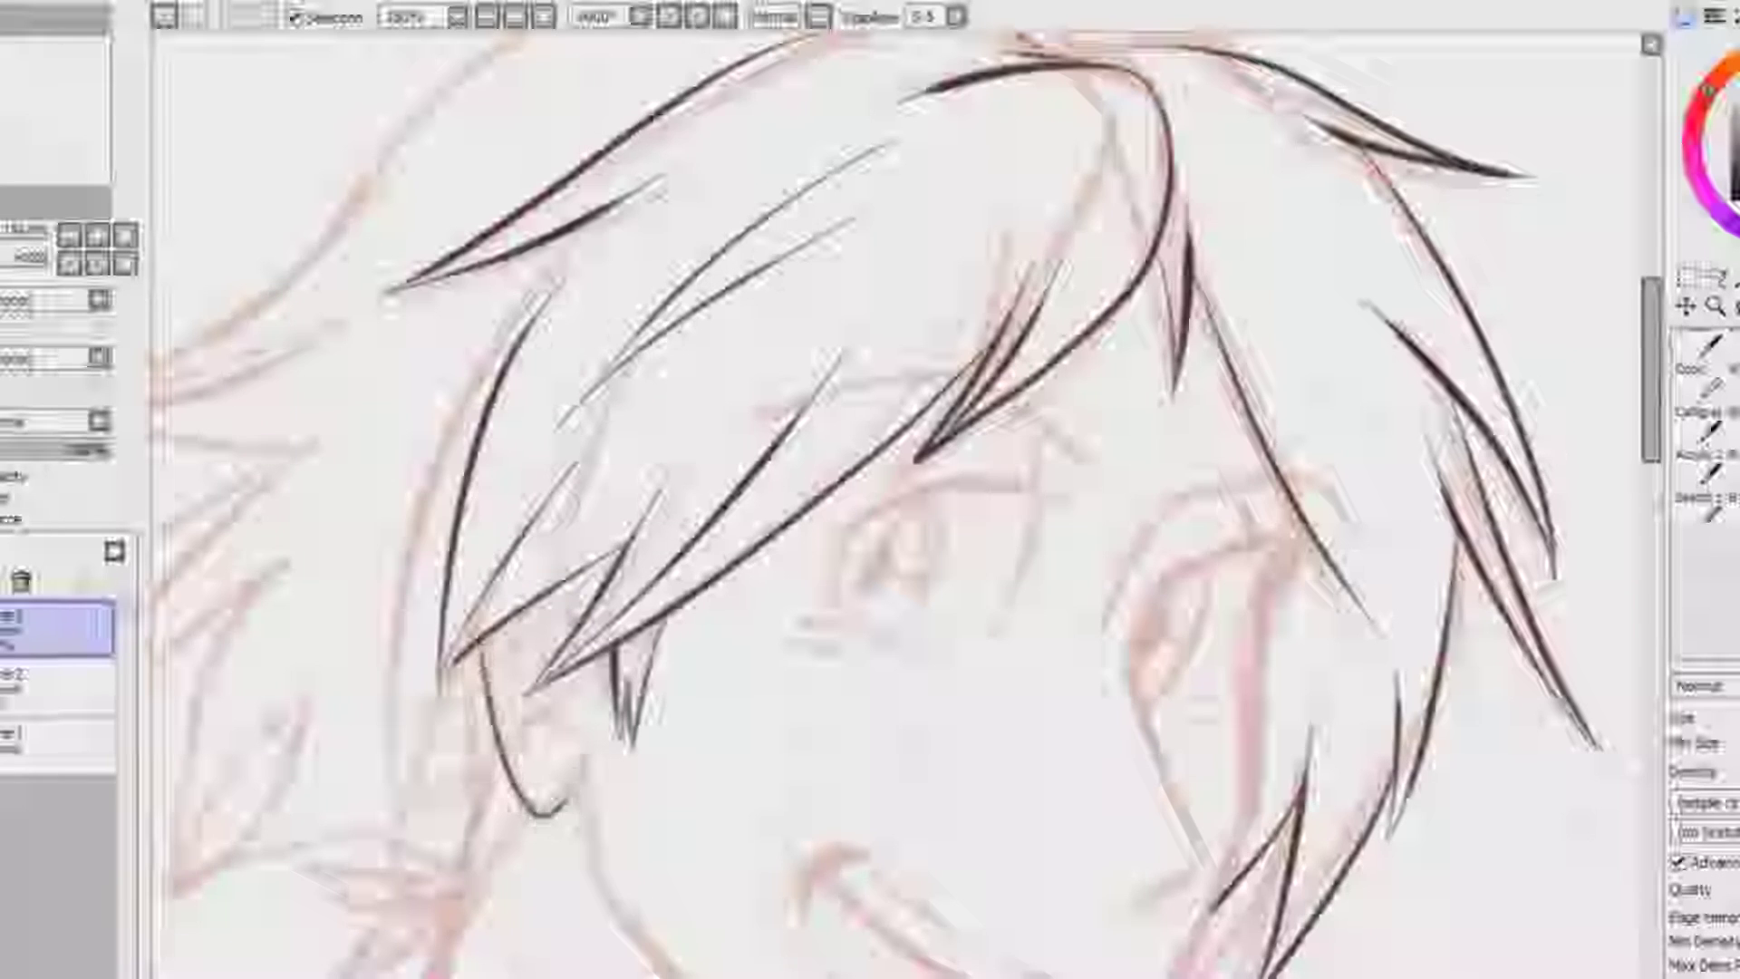
# Ink the face contour from the right cheek around the chin and jaw, plus both neck lines
pyautogui.moveTo(1309, 549)
pyautogui.mouseDown()
pyautogui.moveTo(1262, 622)
pyautogui.moveTo(1249, 774)
pyautogui.moveTo(1192, 961)
pyautogui.mouseUp()
pyautogui.scroll(-5, 906, 504)
pyautogui.moveTo(1196, 606); pyautogui.dragTo(1057, 849)
pyautogui.moveTo(579, 435)
pyautogui.mouseDown()
pyautogui.moveTo(693, 658)
pyautogui.moveTo(847, 807)
pyautogui.moveTo(1055, 847)
pyautogui.mouseUp()
pyautogui.moveTo(856, 820); pyautogui.dragTo(756, 974)
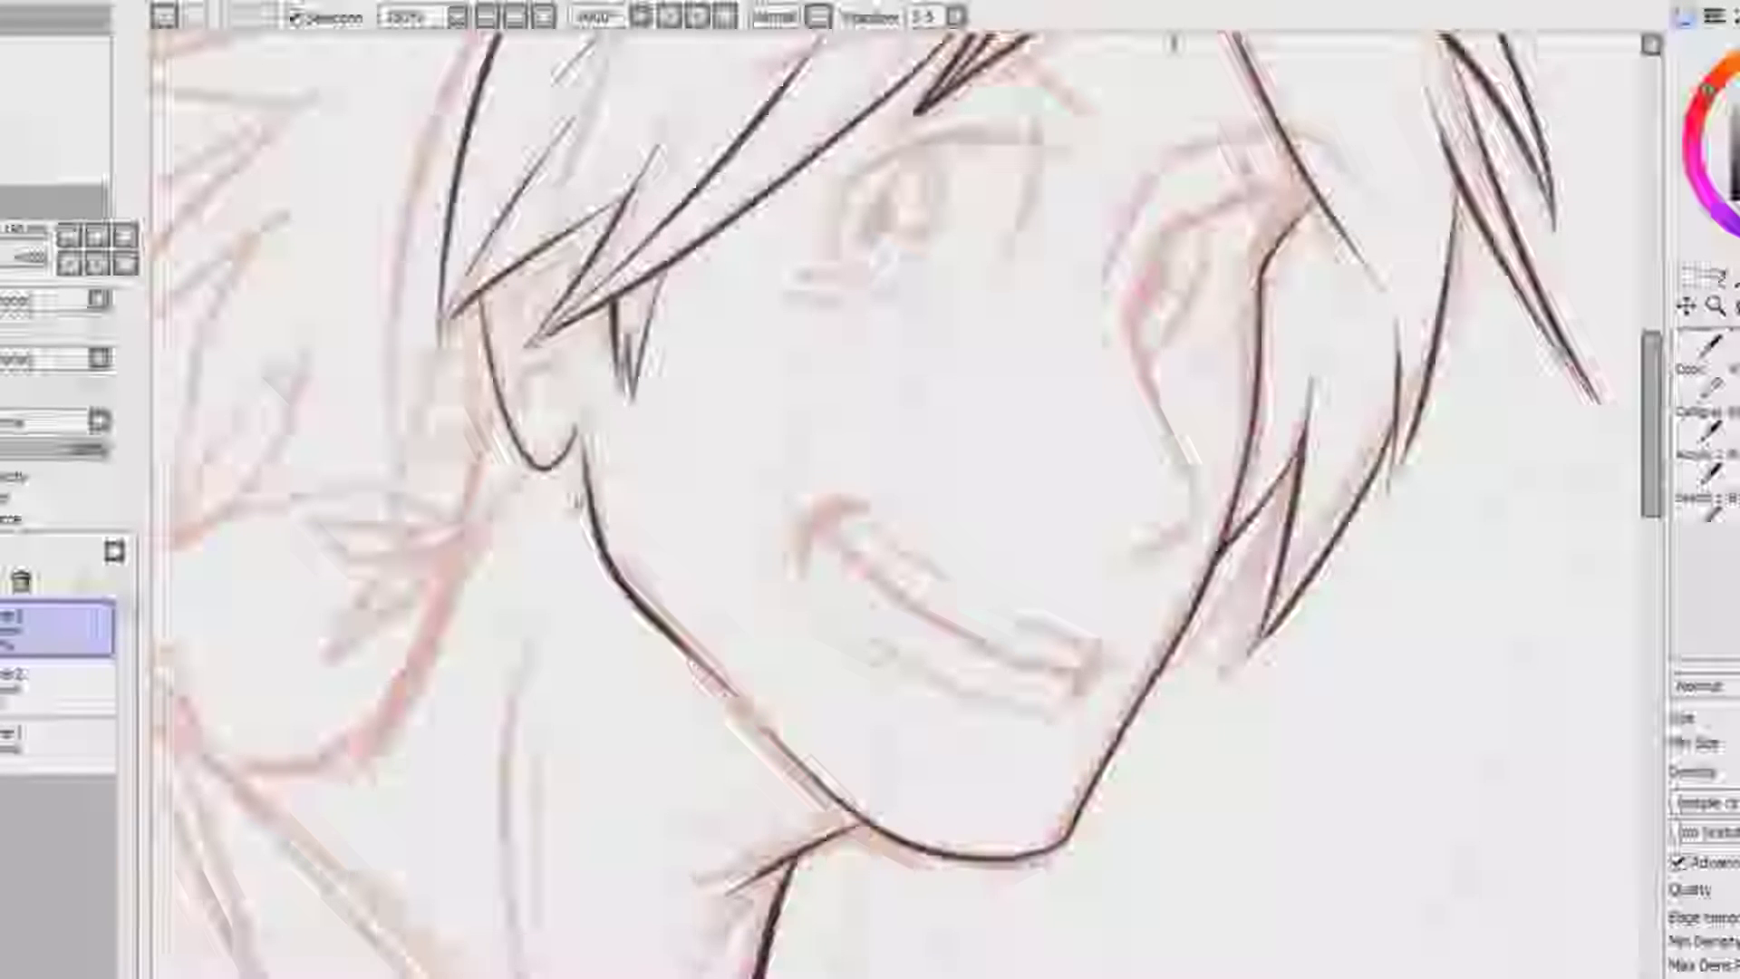
pyautogui.moveTo(575, 508); pyautogui.dragTo(554, 974)
# Ink the nose profile, the far eye with its iris and the eyebrow above it
pyautogui.moveTo(1161, 182)
pyautogui.mouseDown()
pyautogui.moveTo(1143, 213)
pyautogui.moveTo(1140, 435)
pyautogui.moveTo(1196, 507)
pyautogui.moveTo(1132, 552)
pyautogui.mouseUp()
pyautogui.moveTo(1137, 263)
pyautogui.mouseDown()
pyautogui.moveTo(1209, 206)
pyautogui.moveTo(1239, 261)
pyautogui.moveTo(1137, 348)
pyautogui.mouseUp()
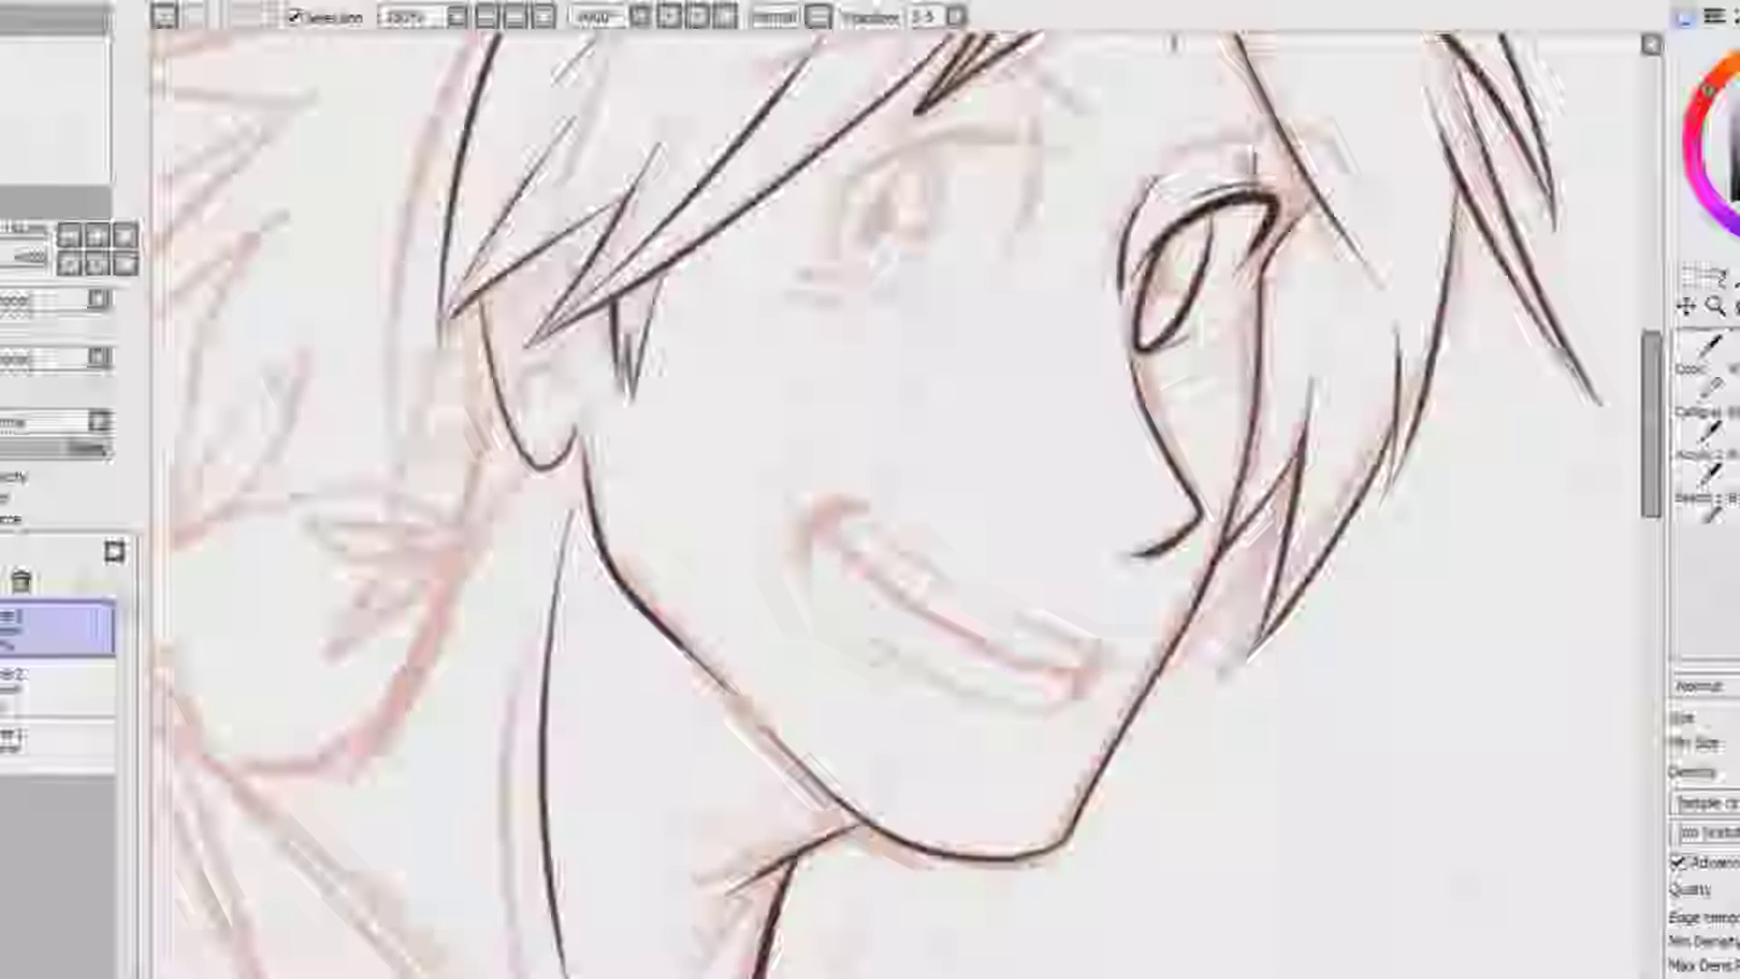
pyautogui.moveTo(1164, 154); pyautogui.dragTo(1340, 170)
# Ink the near eye with its lids and iris, and the arched eyebrow above it
pyautogui.moveTo(1652, 399); pyautogui.dragTo(1652, 356)
pyautogui.scroll(1, 1138, 303)
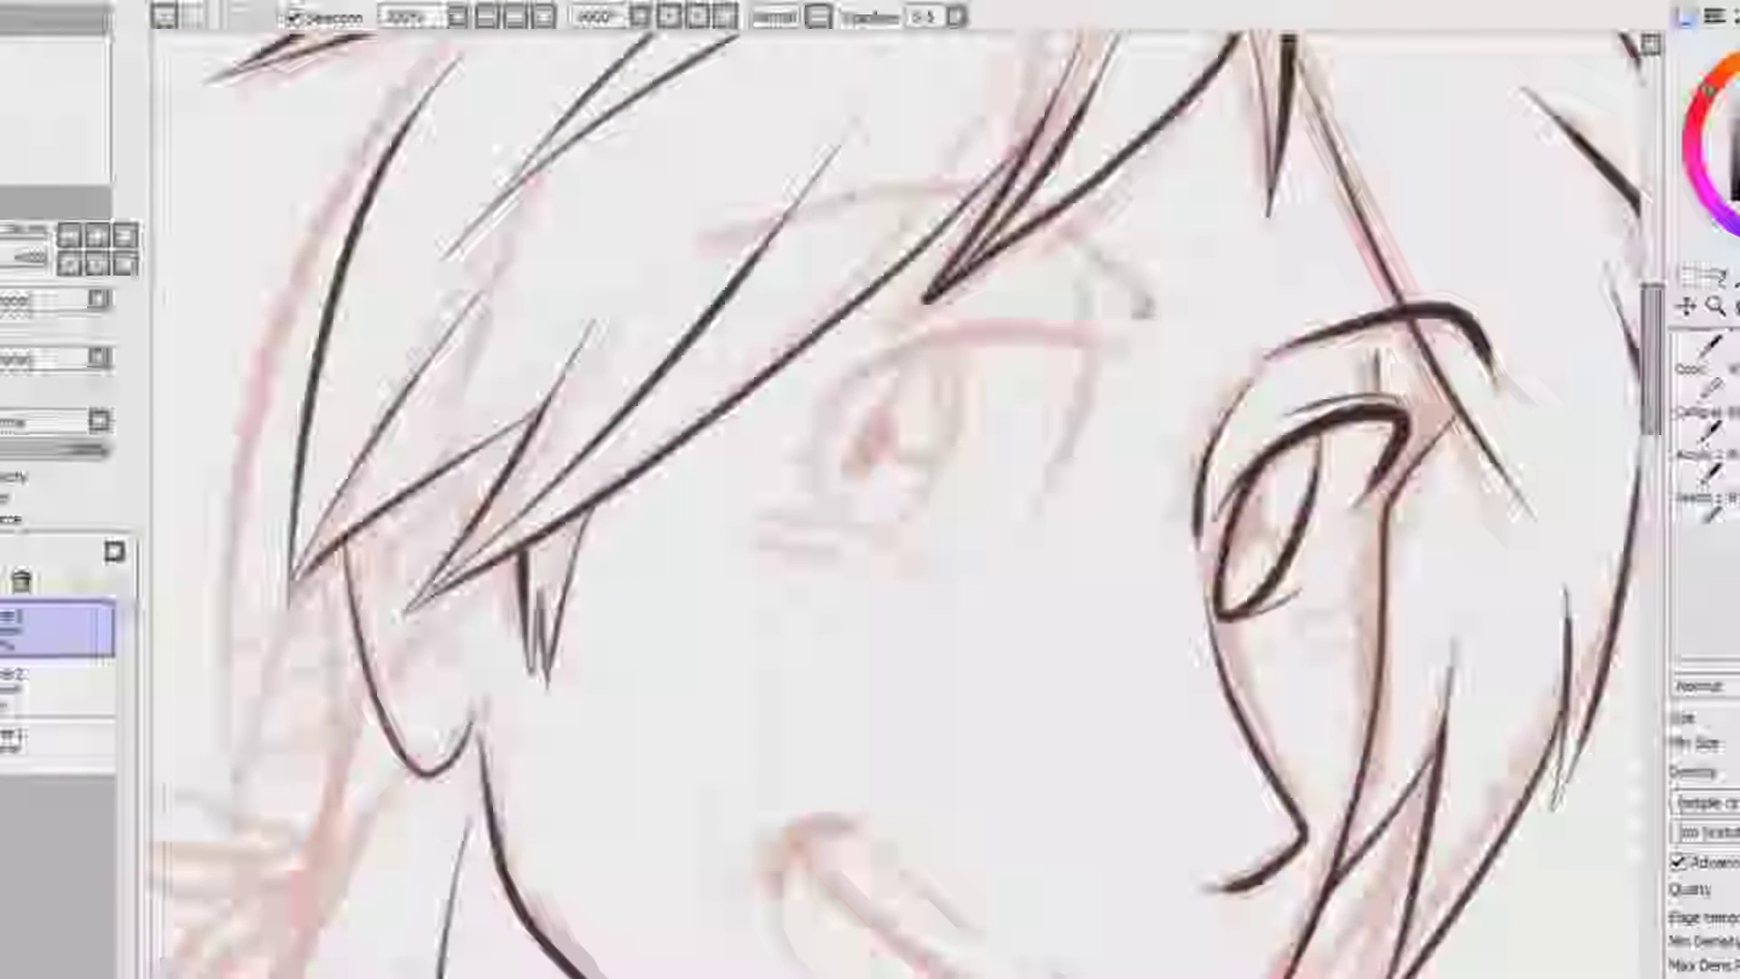
pyautogui.moveTo(1149, 306); pyautogui.dragTo(790, 222)
pyautogui.moveTo(1092, 349); pyautogui.dragTo(1005, 521)
pyautogui.moveTo(827, 406)
pyautogui.mouseDown()
pyautogui.moveTo(820, 435)
pyautogui.moveTo(952, 591)
pyautogui.mouseUp()
pyautogui.moveTo(857, 373); pyautogui.dragTo(820, 516)
pyautogui.moveTo(953, 347)
pyautogui.mouseDown()
pyautogui.moveTo(945, 485)
pyautogui.moveTo(888, 544)
pyautogui.mouseUp()
pyautogui.moveTo(1110, 327); pyautogui.dragTo(943, 309)
pyautogui.moveTo(1082, 319); pyautogui.dragTo(1087, 263)
pyautogui.moveTo(1654, 297)
pyautogui.mouseDown()
pyautogui.moveTo(1654, 320)
pyautogui.moveTo(1654, 302)
pyautogui.mouseUp()
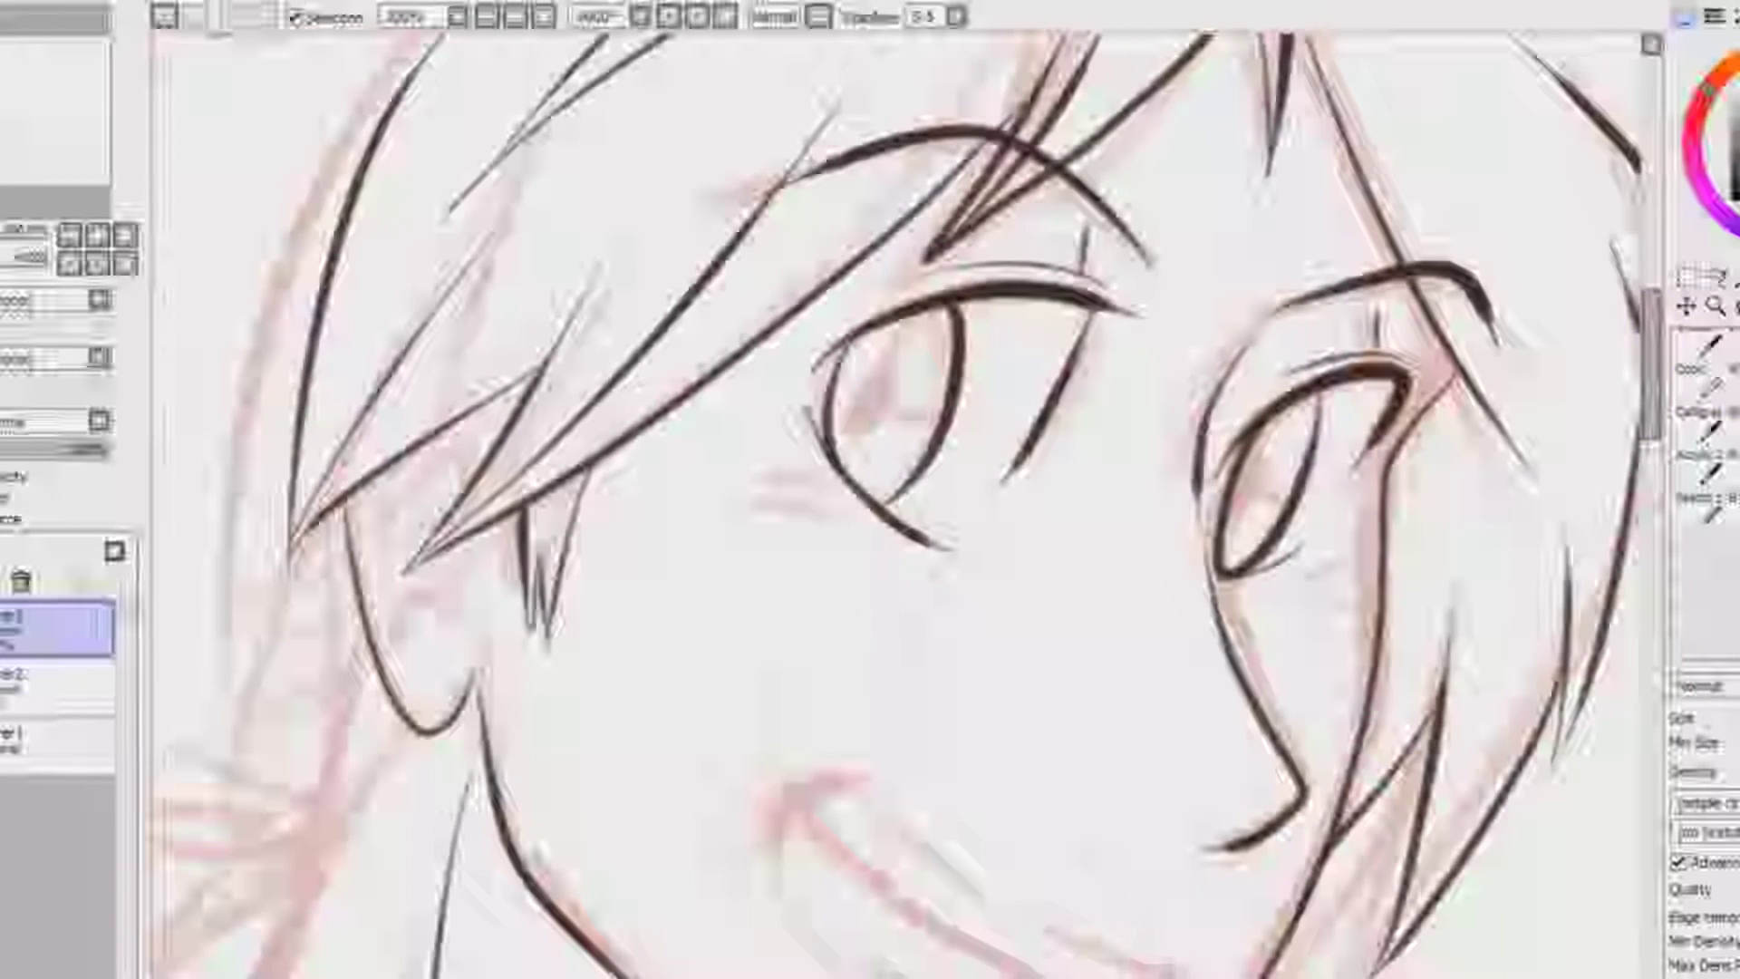
# Undo the first lip stroke, flip the canvas view horizontally, and ink the outline of the open grin
pyautogui.moveTo(858, 791); pyautogui.dragTo(1170, 977)
pyautogui.hotkey('ctrl', 'z')
pyautogui.press('h')
pyautogui.moveTo(617, 976)
pyautogui.mouseDown()
pyautogui.moveTo(970, 788)
pyautogui.moveTo(1024, 882)
pyautogui.mouseUp()
pyautogui.moveTo(993, 797); pyautogui.dragTo(933, 977)
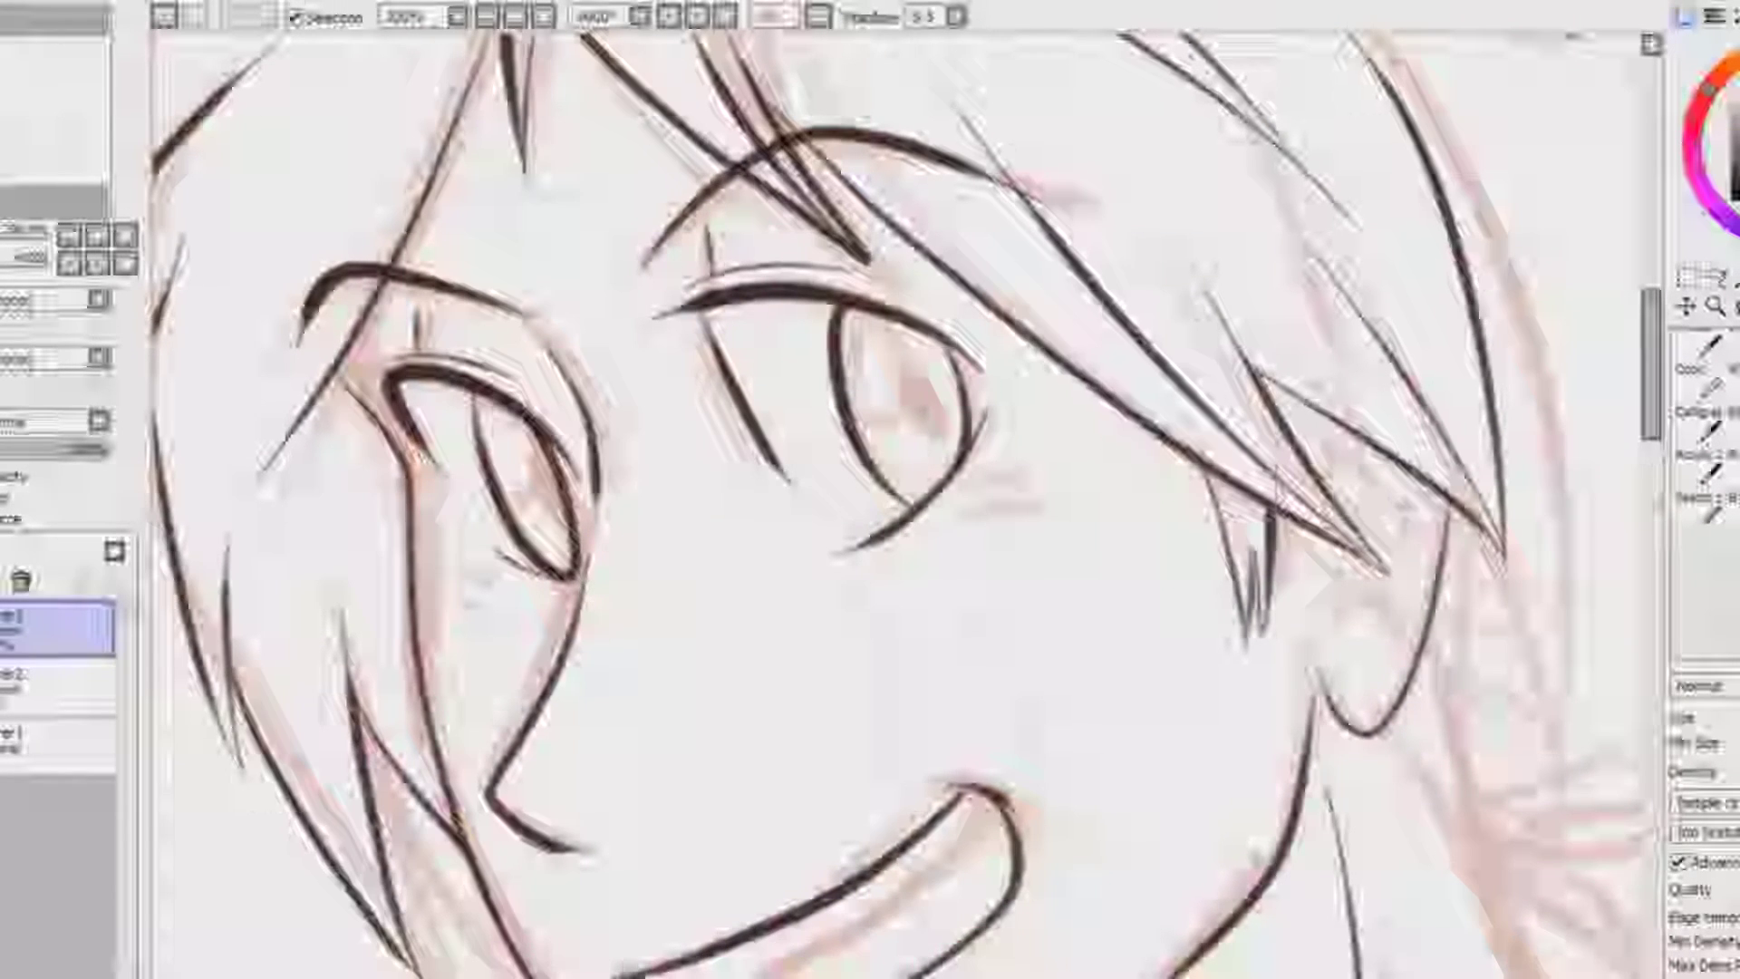
# Ink the line along the teeth, the small tooth divisions and the corner of the mouth
pyautogui.moveTo(779, 977)
pyautogui.mouseDown()
pyautogui.moveTo(924, 898)
pyautogui.moveTo(1007, 812)
pyautogui.mouseUp()
pyautogui.moveTo(904, 874); pyautogui.dragTo(943, 931)
pyautogui.moveTo(958, 838); pyautogui.dragTo(983, 886)
pyautogui.moveTo(986, 787)
pyautogui.mouseDown()
pyautogui.moveTo(1013, 856)
pyautogui.moveTo(1010, 812)
pyautogui.mouseUp()
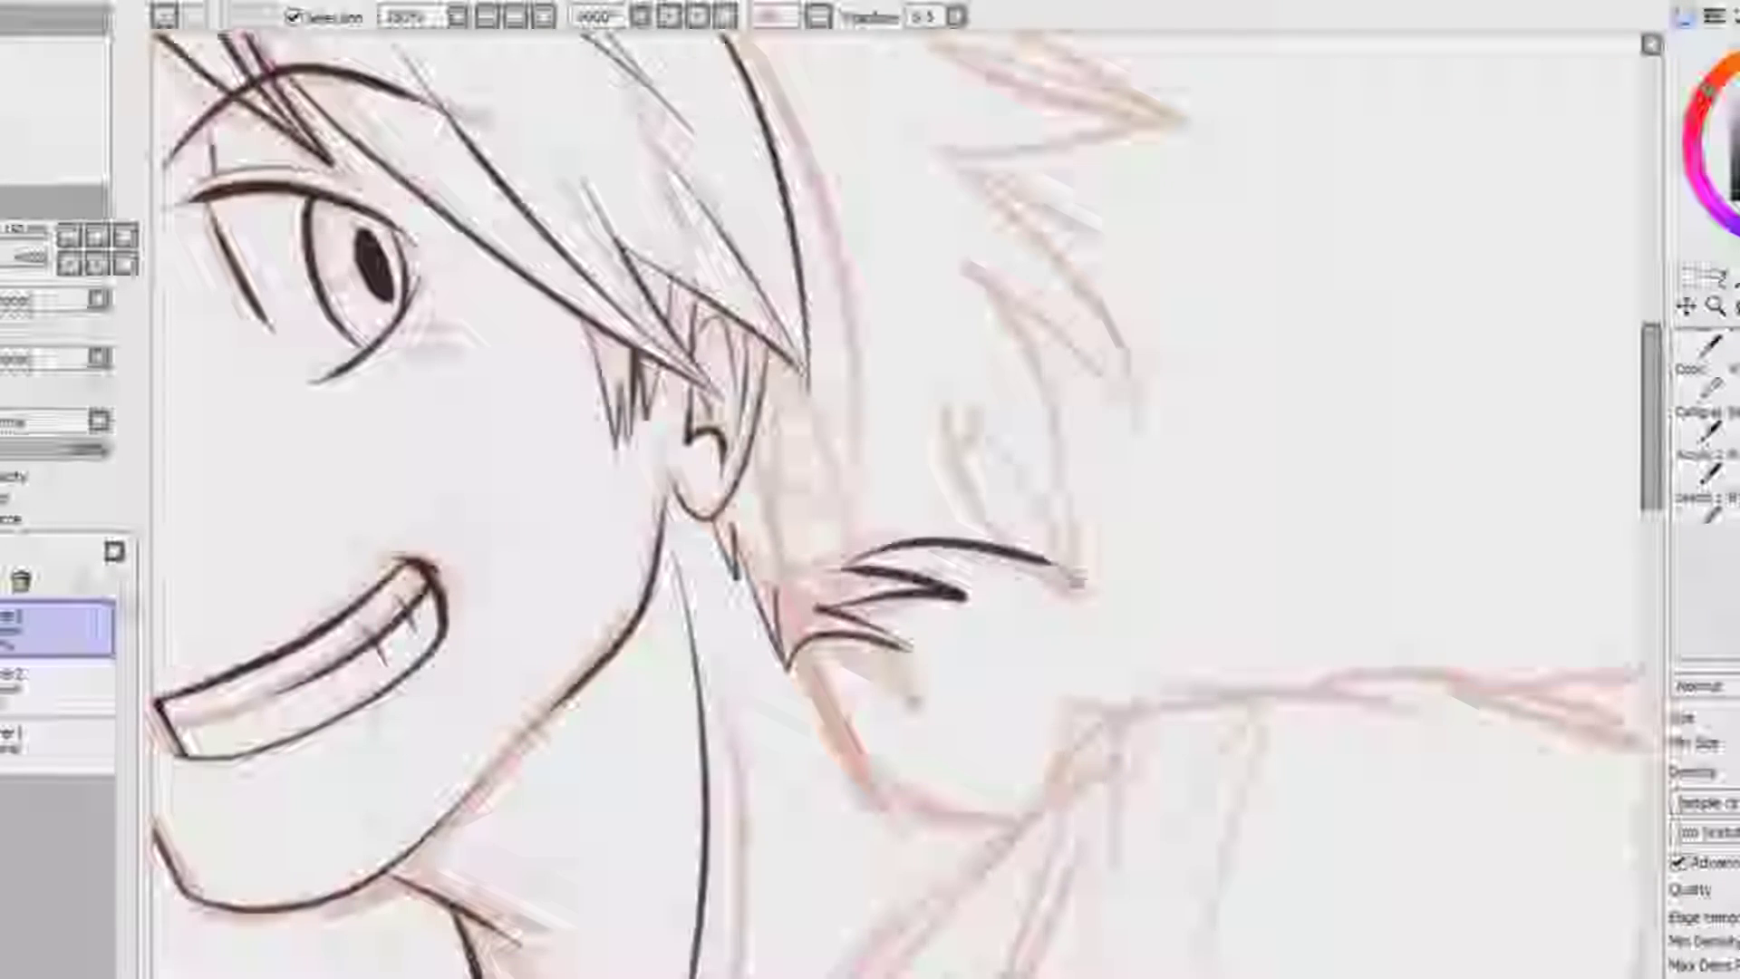
# Ink the spiky hair locks at the back of the head above the nape
pyautogui.moveTo(938, 439); pyautogui.dragTo(1068, 566)
pyautogui.moveTo(961, 322); pyautogui.dragTo(1066, 566)
pyautogui.moveTo(982, 272); pyautogui.dragTo(1069, 571)
pyautogui.moveTo(1011, 305); pyautogui.dragTo(1162, 457)
pyautogui.moveTo(935, 152); pyautogui.dragTo(1159, 453)
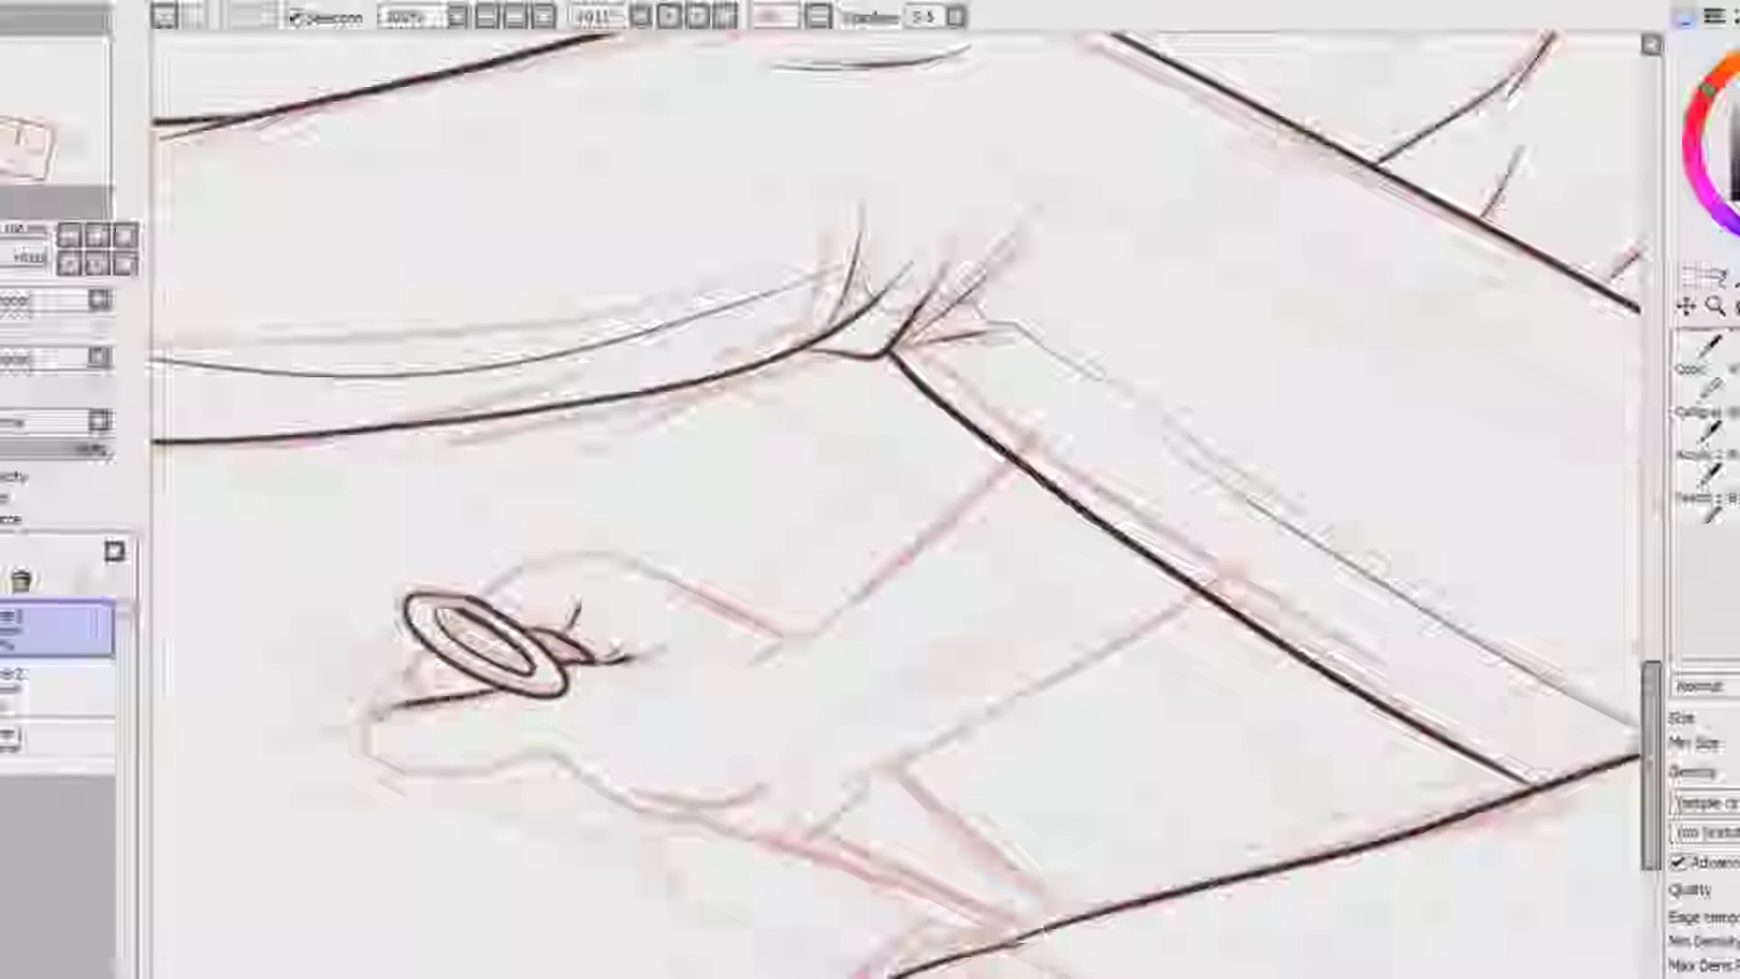
# Ink the upper edge of the forearm between the trouser leg and the hand wearing the ring
pyautogui.moveTo(1015, 462); pyautogui.dragTo(771, 653)
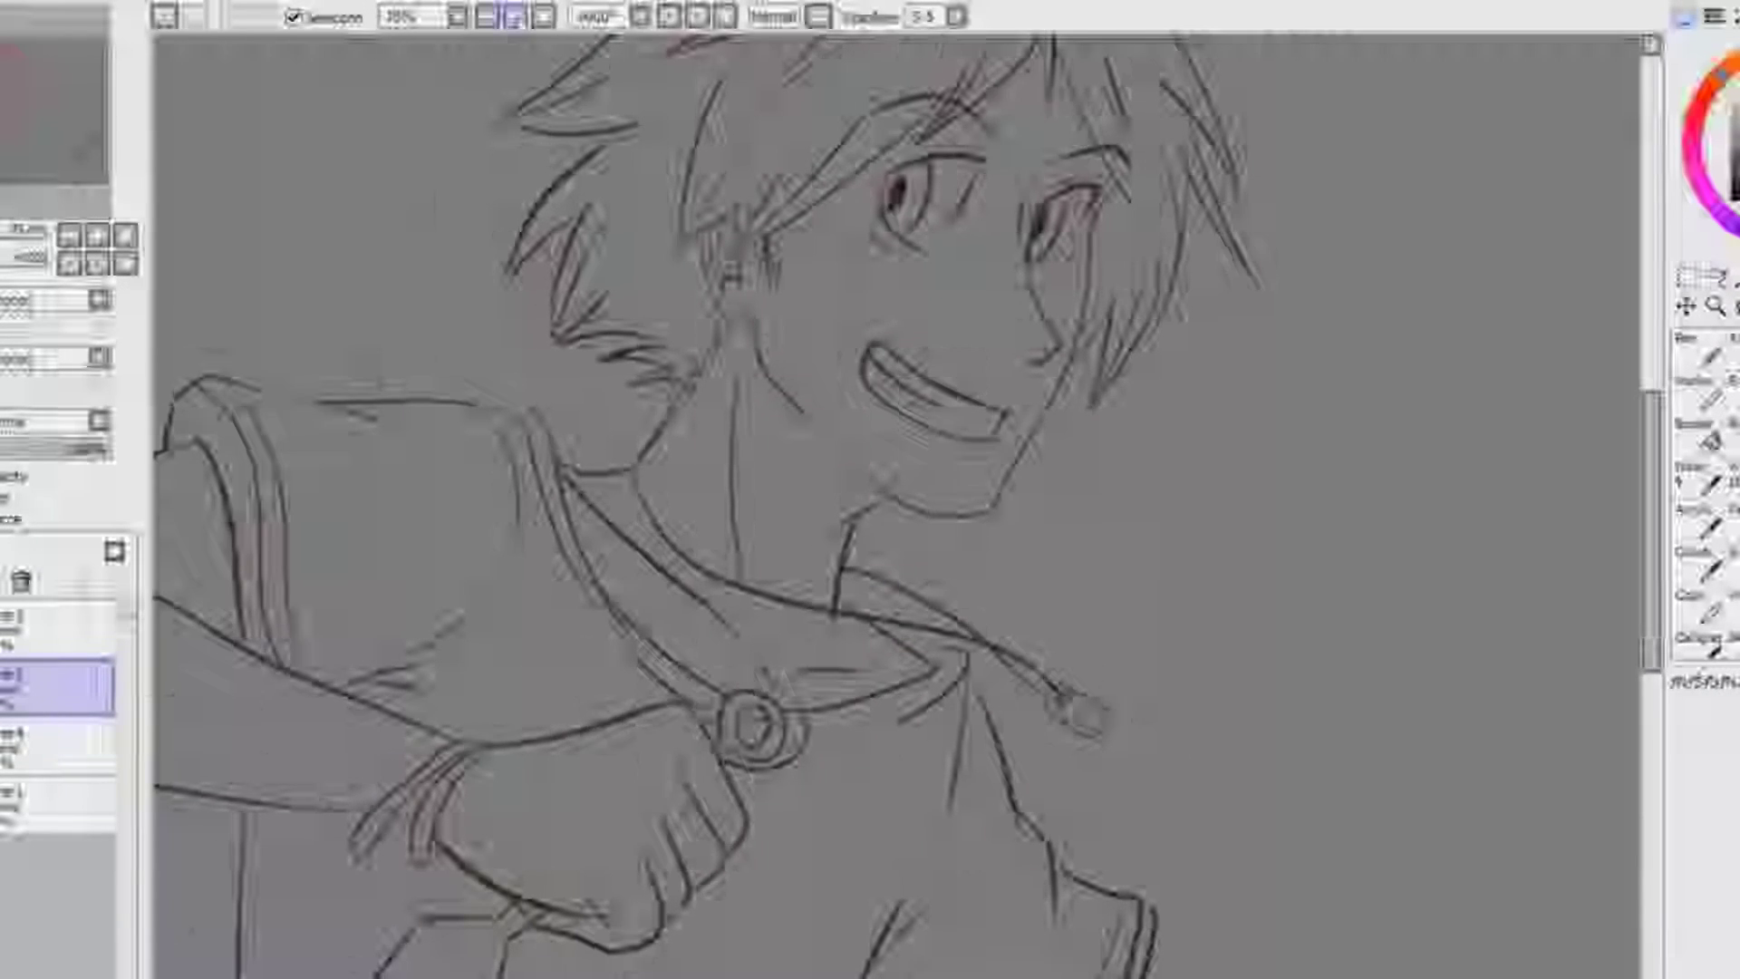
# Paint flat skin colour over the clenched fist, the finger behind the ring and the wrist between the bracelets
pyautogui.scroll(1, 899, 646)
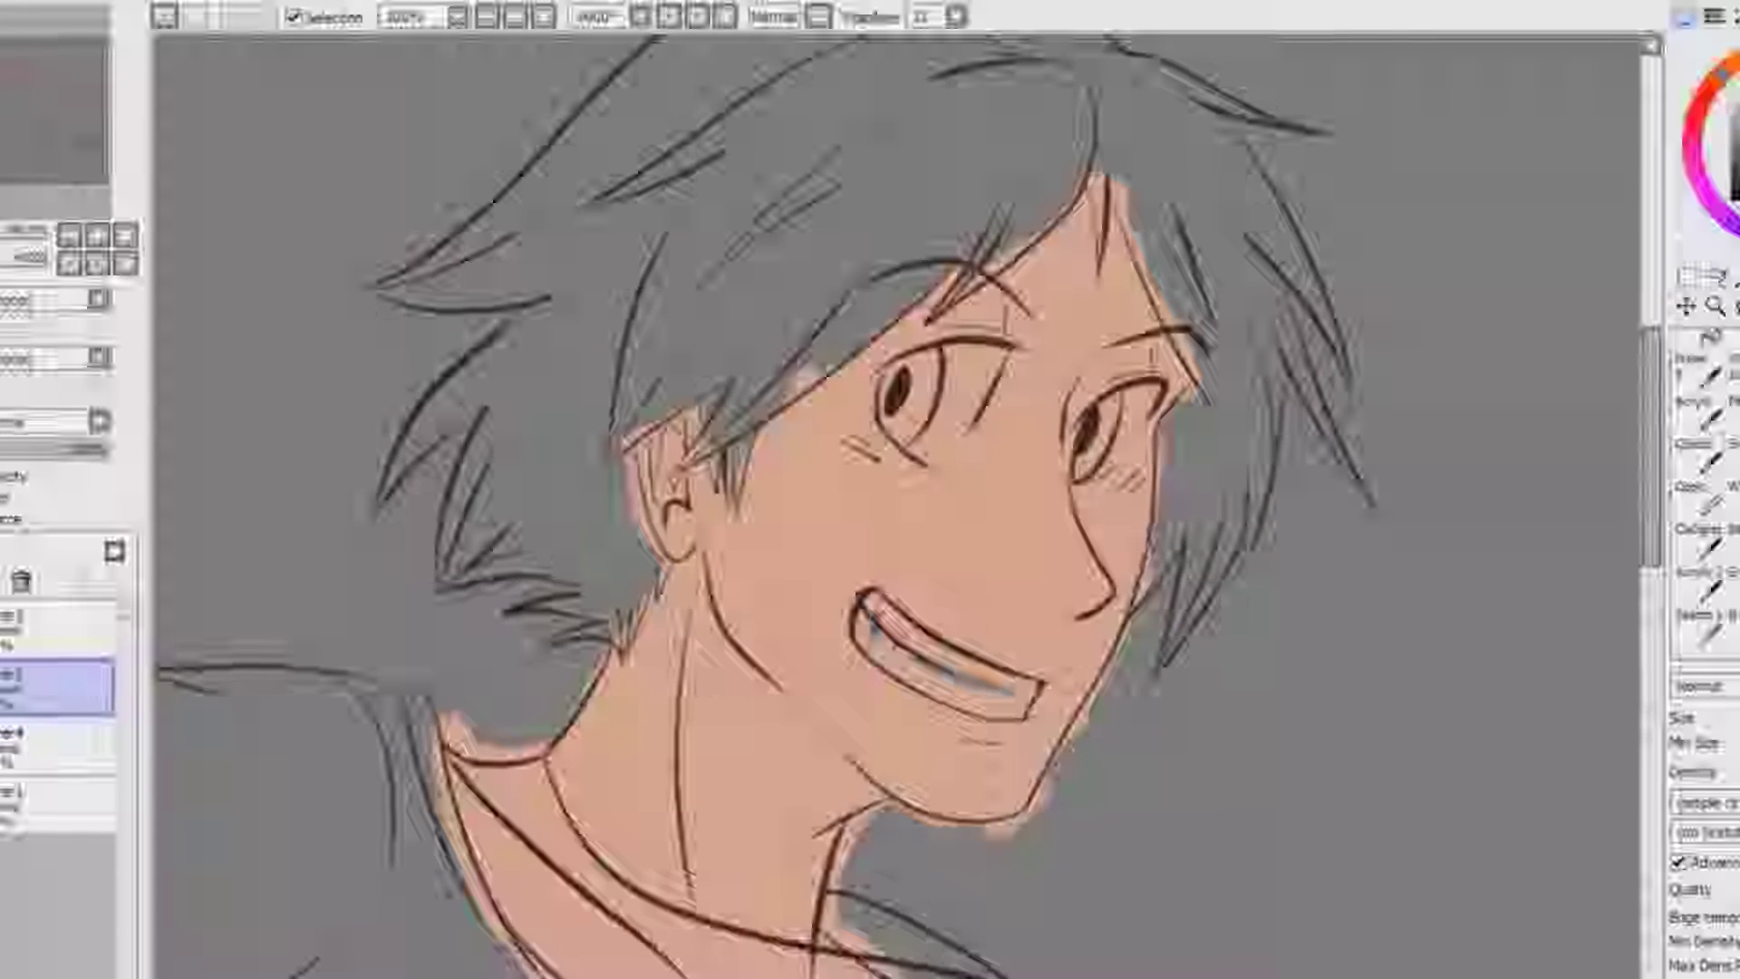
pyautogui.moveTo(1651, 448); pyautogui.dragTo(1650, 553)
pyautogui.moveTo(890, 584)
pyautogui.mouseDown()
pyautogui.moveTo(899, 605)
pyautogui.moveTo(966, 601)
pyautogui.mouseUp()
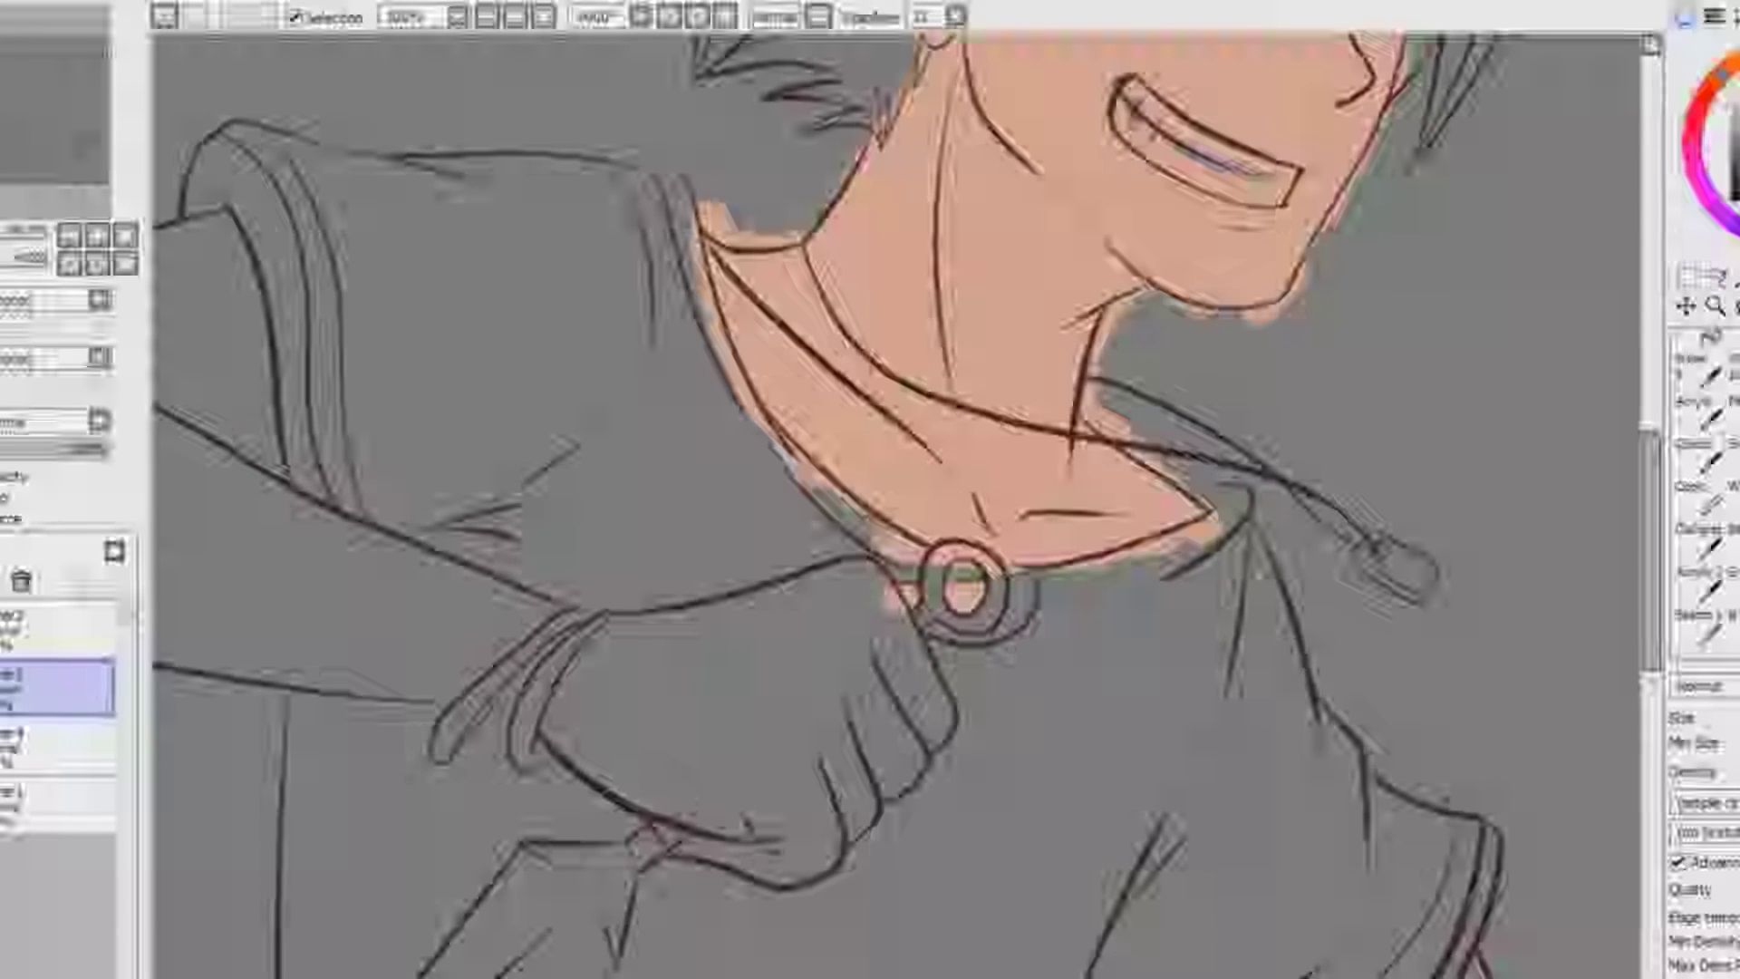
pyautogui.moveTo(929, 625)
pyautogui.mouseDown()
pyautogui.moveTo(1025, 598)
pyautogui.moveTo(1028, 613)
pyautogui.mouseUp()
pyautogui.moveTo(554, 738)
pyautogui.mouseDown()
pyautogui.moveTo(693, 709)
pyautogui.moveTo(620, 632)
pyautogui.moveTo(843, 581)
pyautogui.moveTo(937, 732)
pyautogui.moveTo(830, 842)
pyautogui.mouseUp()
pyautogui.moveTo(807, 603)
pyautogui.mouseDown()
pyautogui.moveTo(802, 829)
pyautogui.moveTo(634, 716)
pyautogui.mouseUp()
pyautogui.moveTo(598, 652)
pyautogui.mouseDown()
pyautogui.moveTo(616, 798)
pyautogui.moveTo(798, 843)
pyautogui.mouseUp()
pyautogui.moveTo(678, 741); pyautogui.dragTo(724, 779)
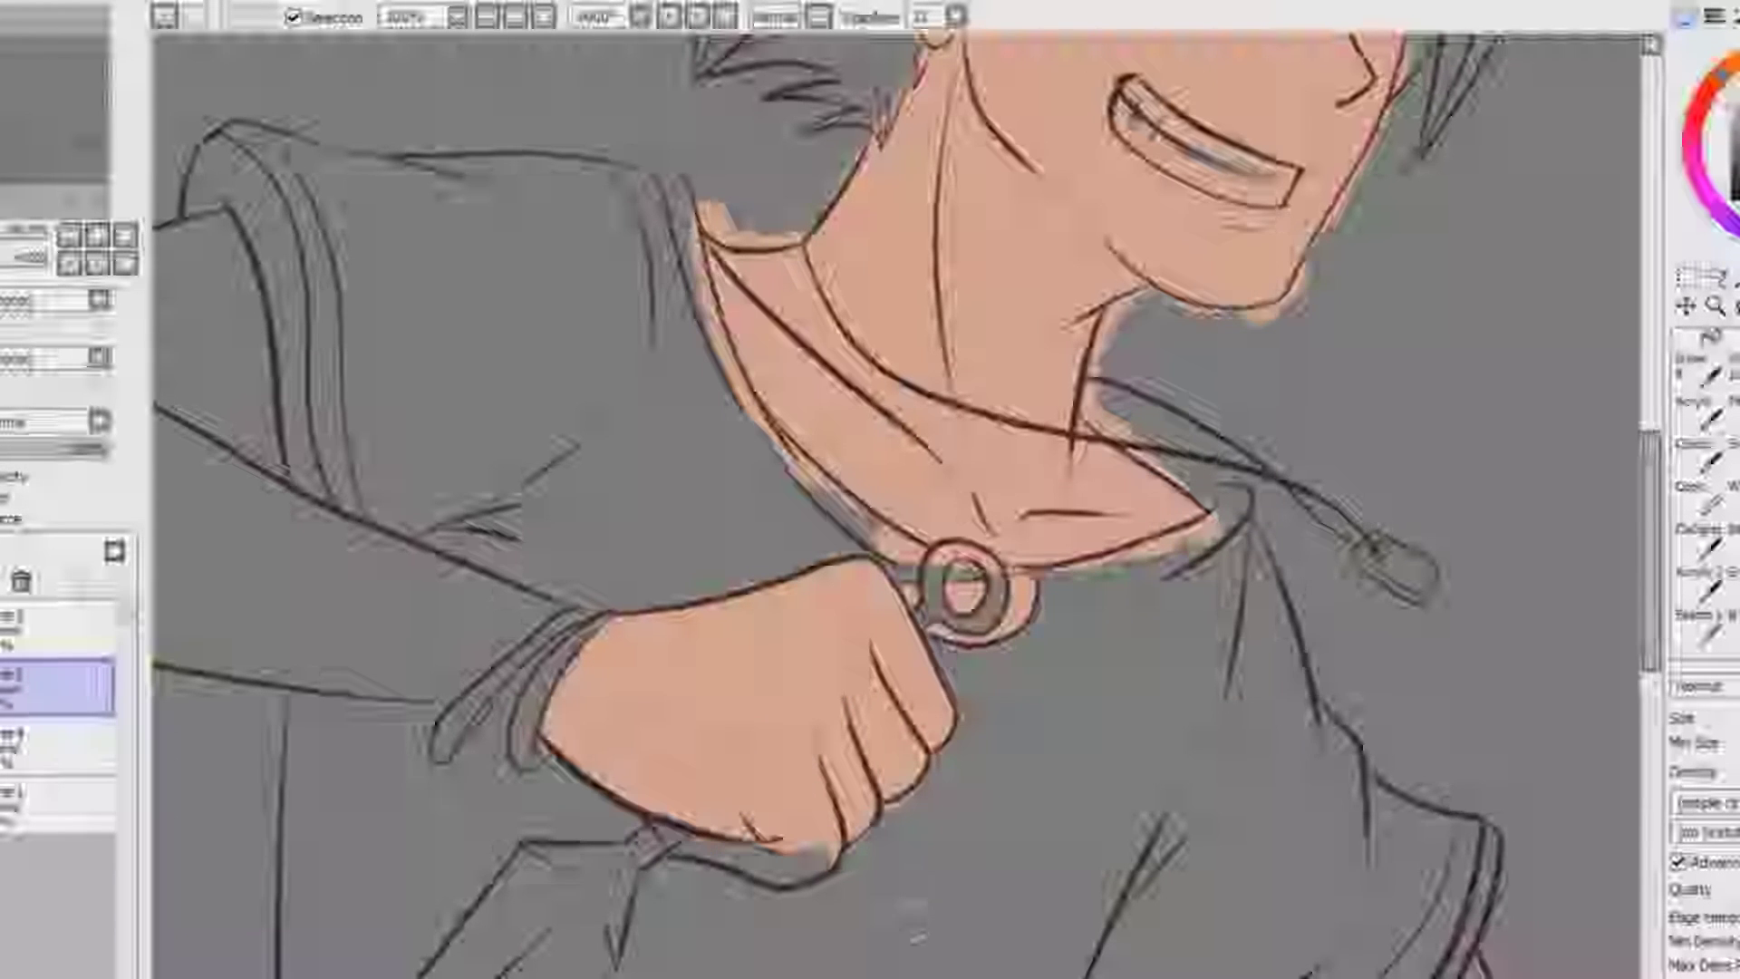
pyautogui.moveTo(666, 838); pyautogui.dragTo(829, 856)
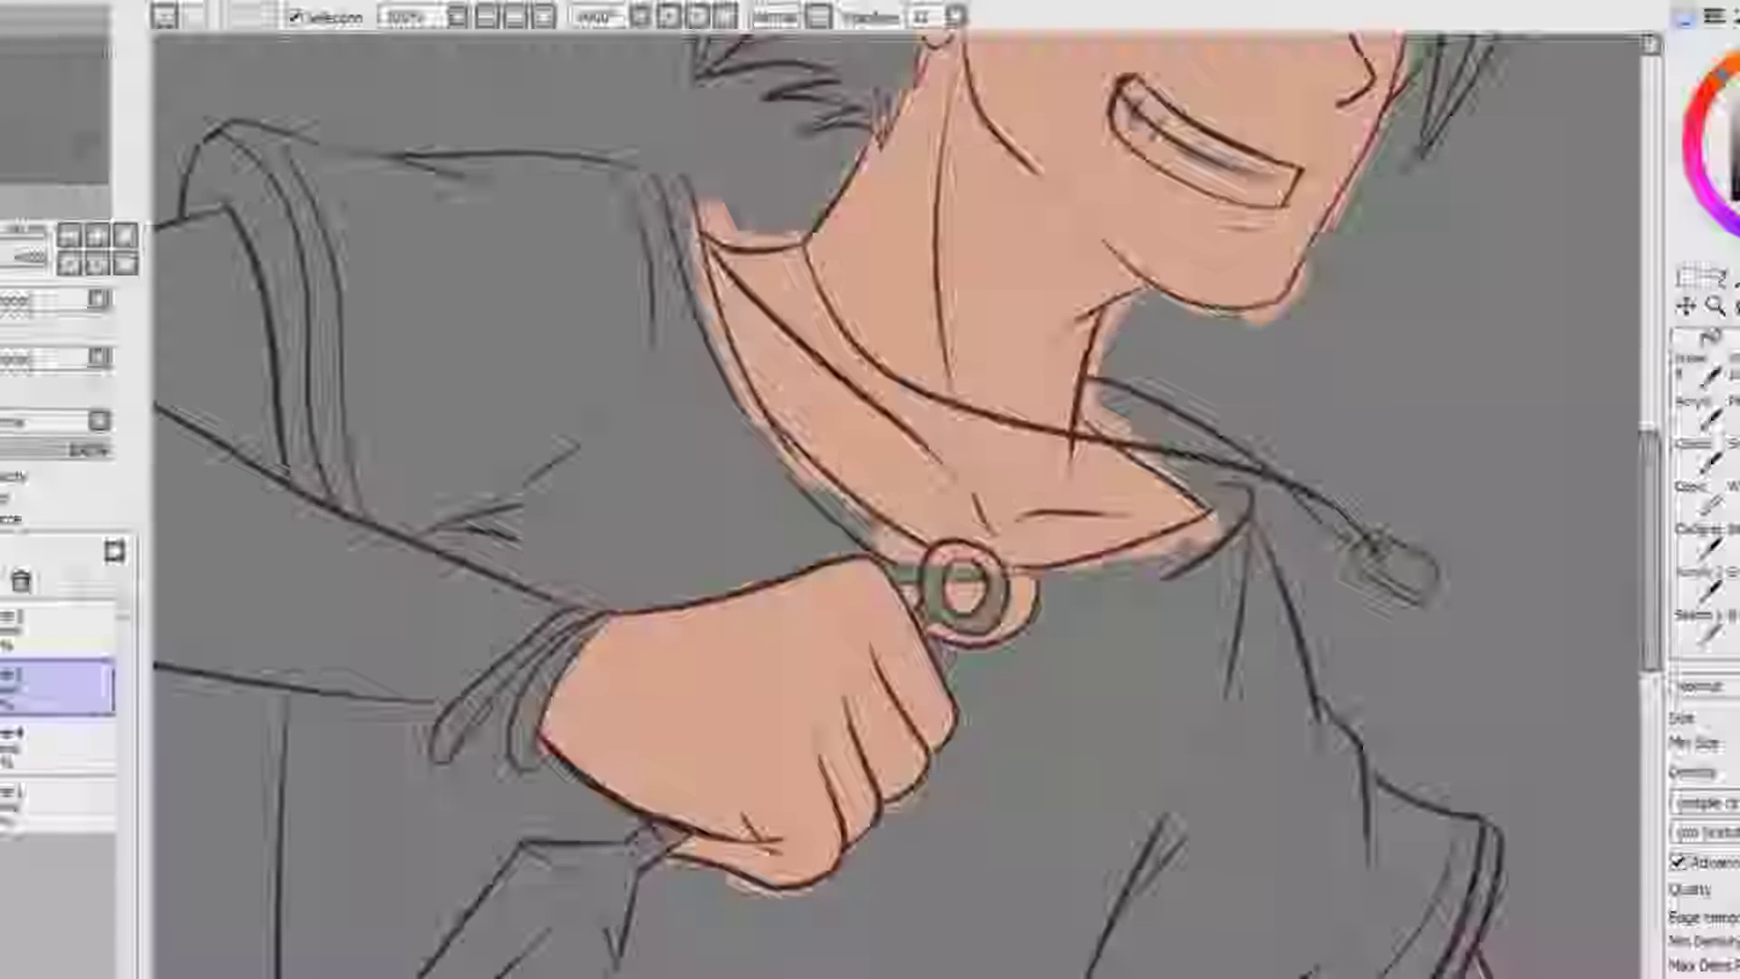
pyautogui.moveTo(508, 698); pyautogui.dragTo(573, 625)
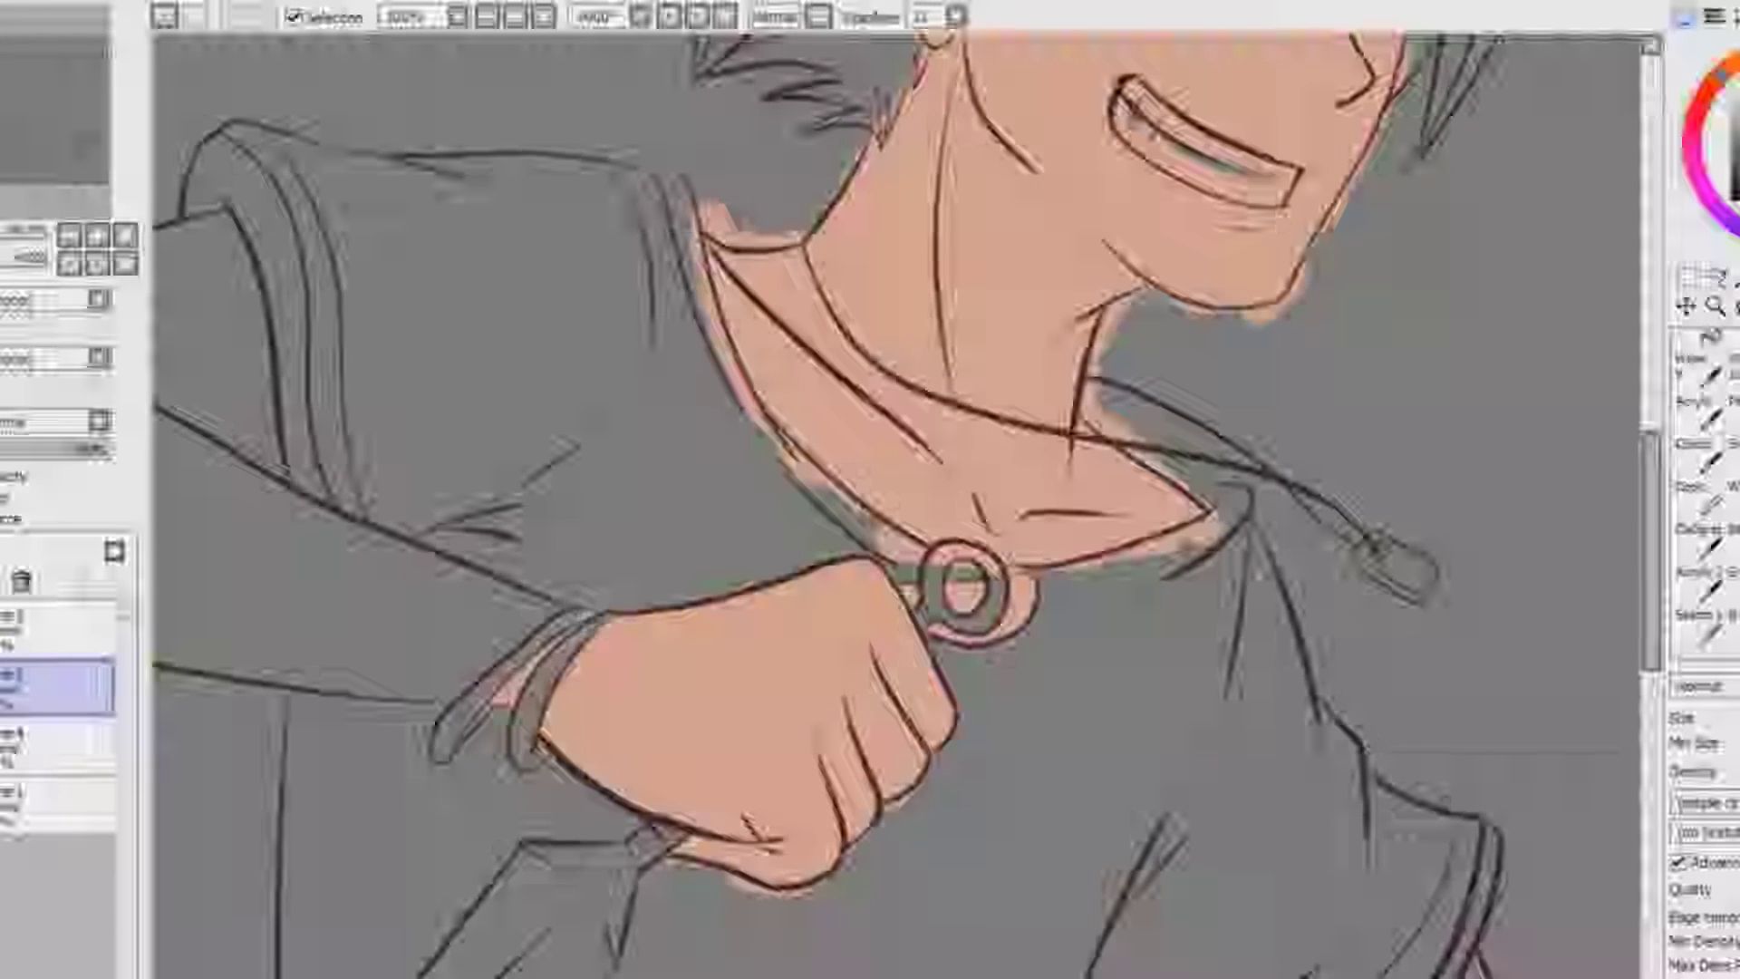
# Paint flat skin colour over the bent arm from the sleeve around the elbow to the bracelets
pyautogui.moveTo(508, 544); pyautogui.dragTo(1022, 543)
pyautogui.moveTo(184, 437)
pyautogui.mouseDown()
pyautogui.moveTo(337, 325)
pyautogui.moveTo(739, 234)
pyautogui.moveTo(801, 512)
pyautogui.moveTo(507, 349)
pyautogui.moveTo(711, 473)
pyautogui.mouseUp()
pyautogui.moveTo(508, 331)
pyautogui.mouseDown()
pyautogui.moveTo(218, 444)
pyautogui.moveTo(675, 458)
pyautogui.mouseUp()
pyautogui.moveTo(561, 458); pyautogui.dragTo(253, 498)
pyautogui.moveTo(186, 444); pyautogui.dragTo(313, 512)
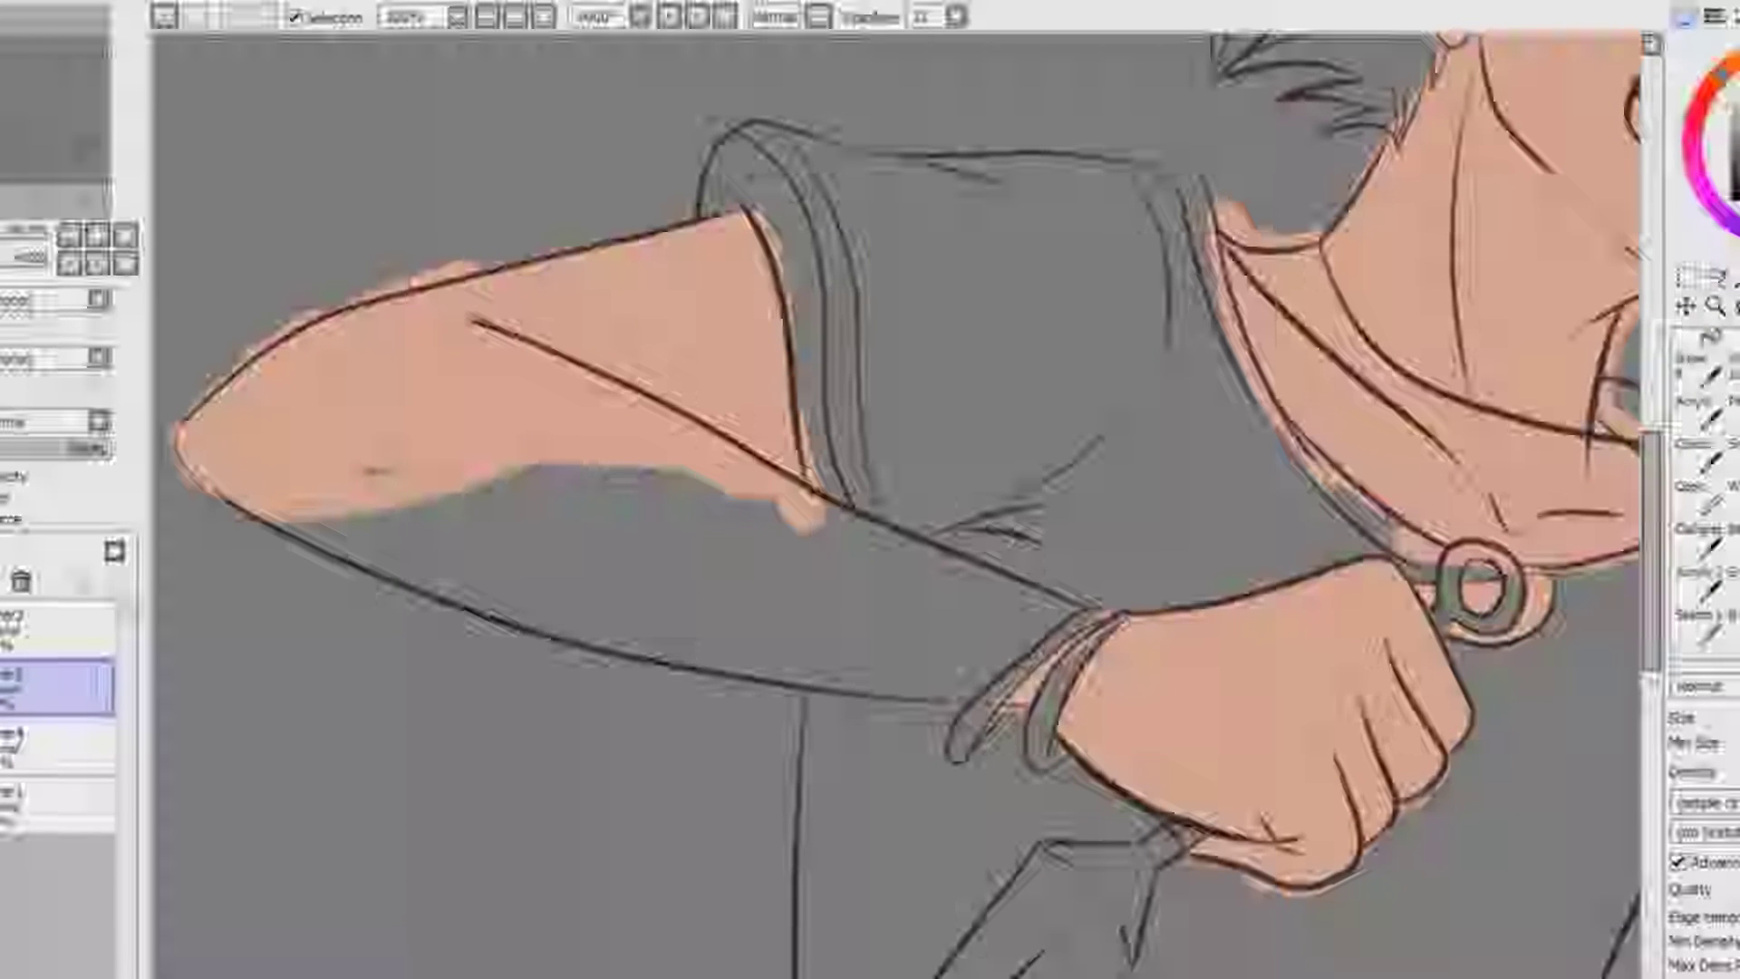
pyautogui.moveTo(476, 512)
pyautogui.mouseDown()
pyautogui.moveTo(481, 584)
pyautogui.moveTo(688, 599)
pyautogui.moveTo(758, 551)
pyautogui.moveTo(942, 552)
pyautogui.mouseUp()
pyautogui.moveTo(834, 526)
pyautogui.mouseDown()
pyautogui.moveTo(1105, 652)
pyautogui.moveTo(634, 679)
pyautogui.mouseUp()
pyautogui.moveTo(408, 616); pyautogui.dragTo(997, 662)
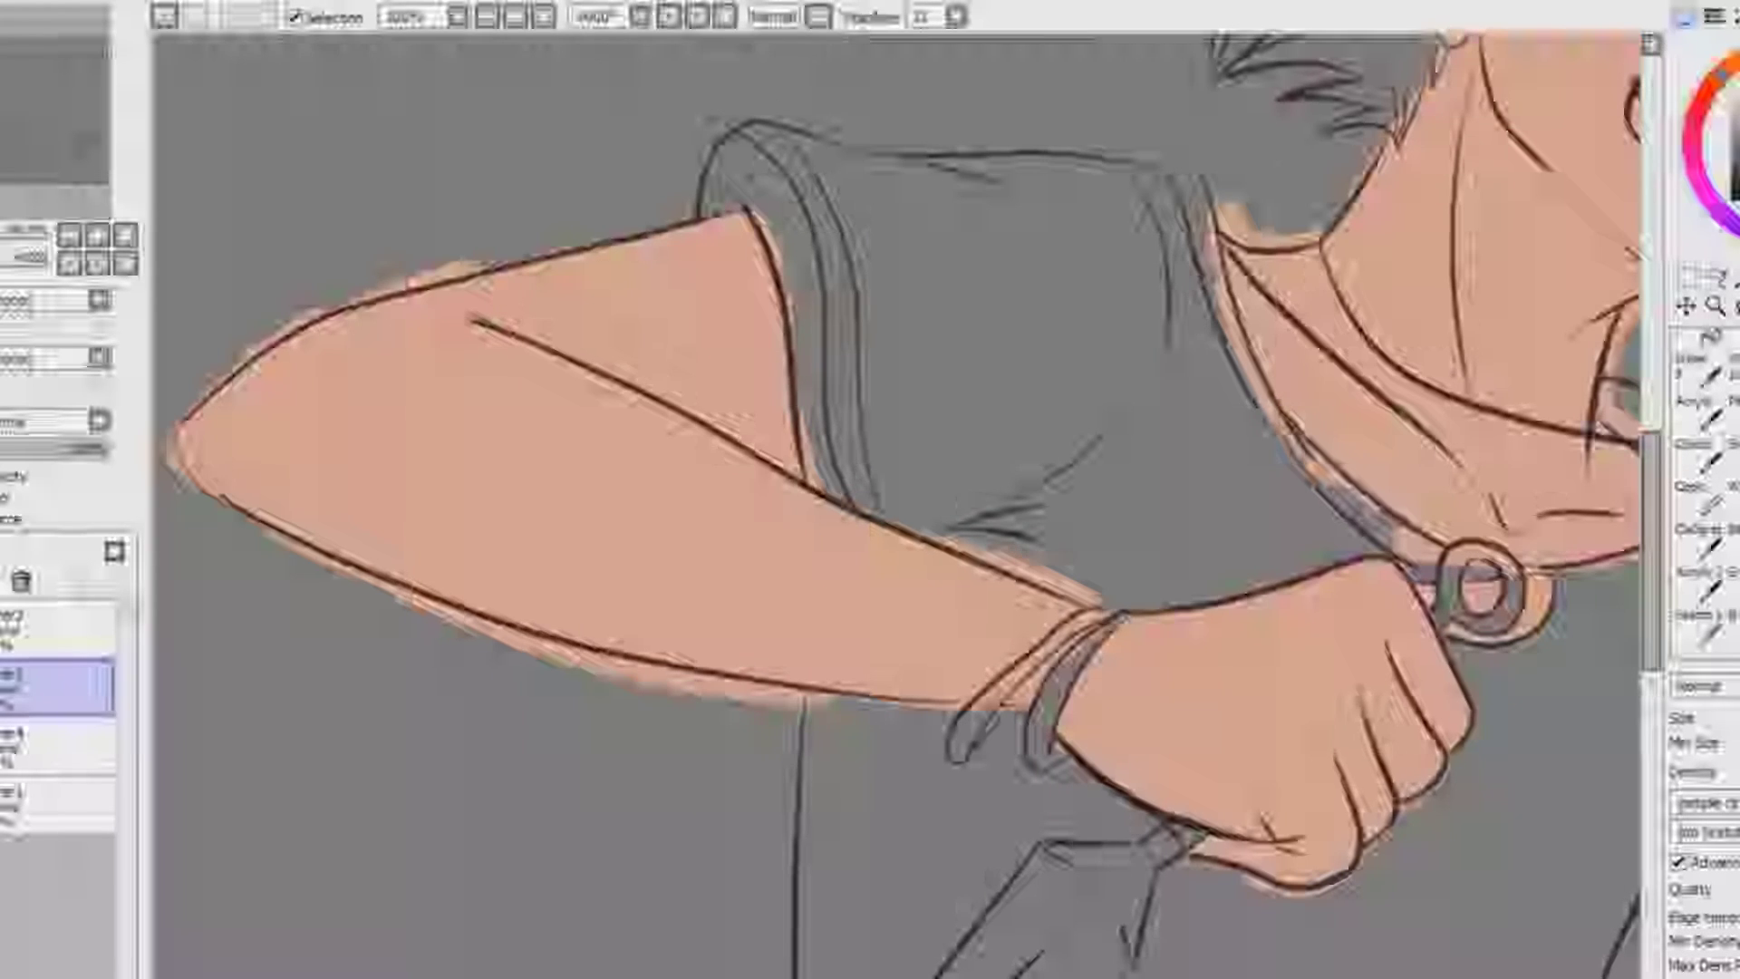
# Paint flat skin colour on the other arm between the shirt sleeve and the raised trouser leg
pyautogui.moveTo(770, 977); pyautogui.dragTo(951, 977)
pyautogui.moveTo(1651, 550); pyautogui.dragTo(1651, 665)
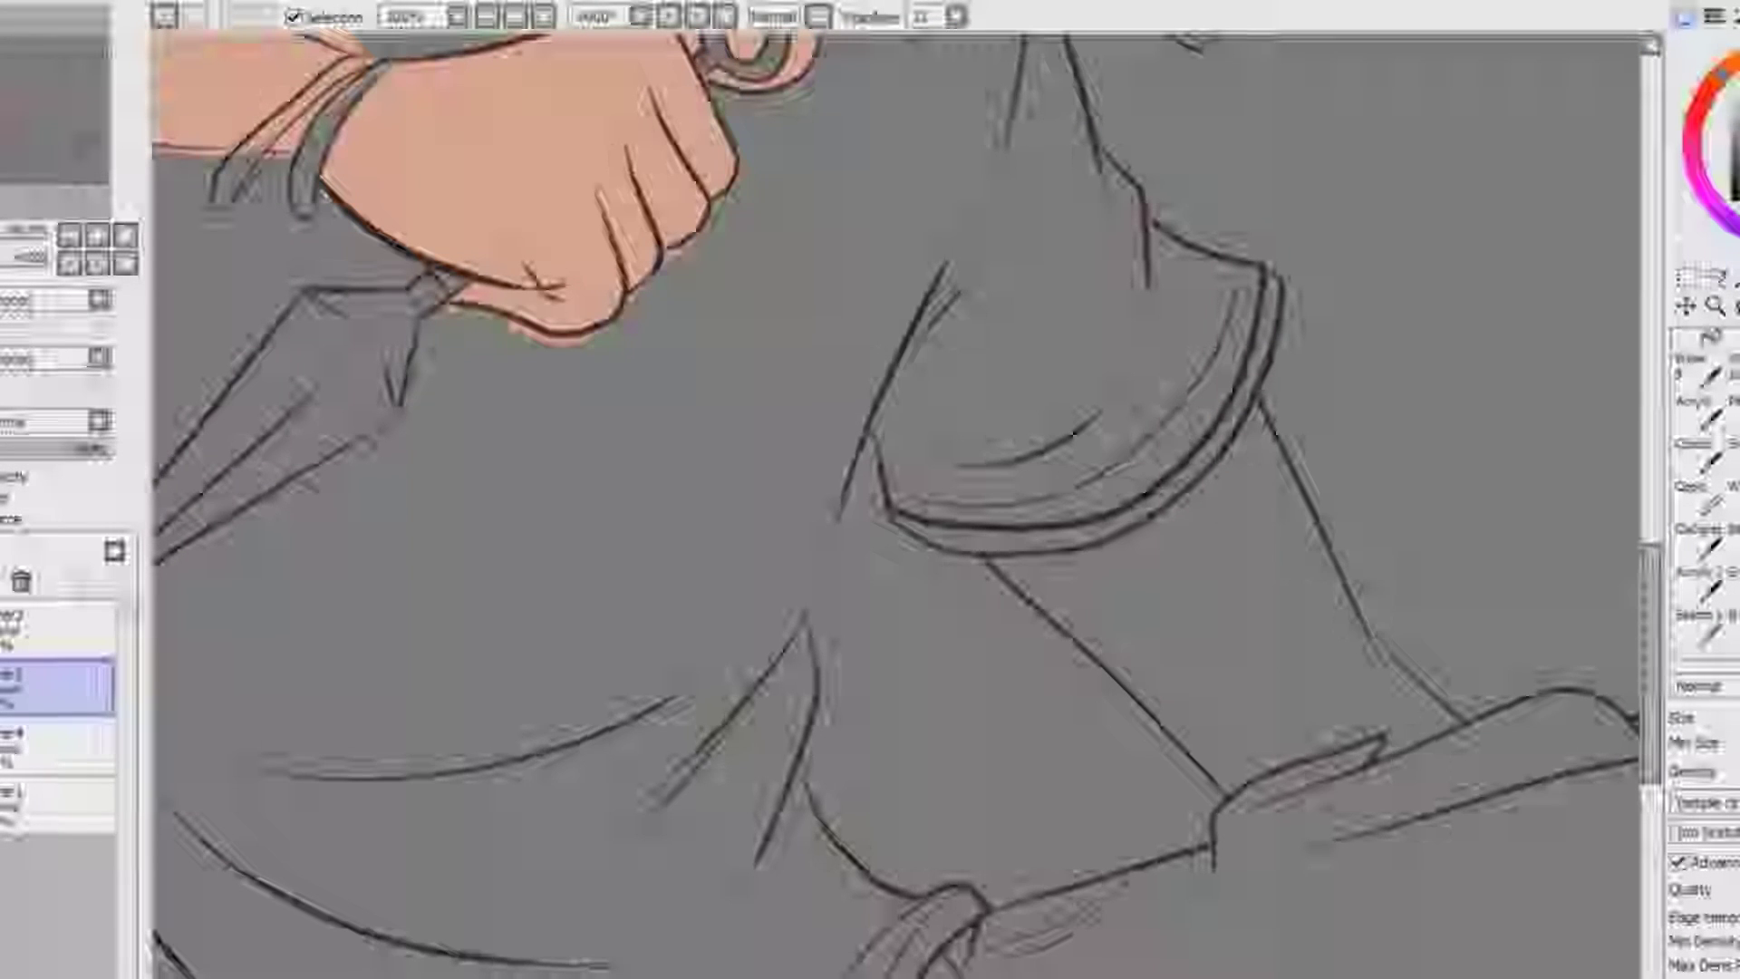
pyautogui.moveTo(1006, 548)
pyautogui.mouseDown()
pyautogui.moveTo(1159, 725)
pyautogui.moveTo(1268, 404)
pyautogui.moveTo(1459, 747)
pyautogui.moveTo(1223, 775)
pyautogui.moveTo(1214, 598)
pyautogui.moveTo(1283, 598)
pyautogui.moveTo(1078, 598)
pyautogui.moveTo(616, 145)
pyautogui.mouseUp()
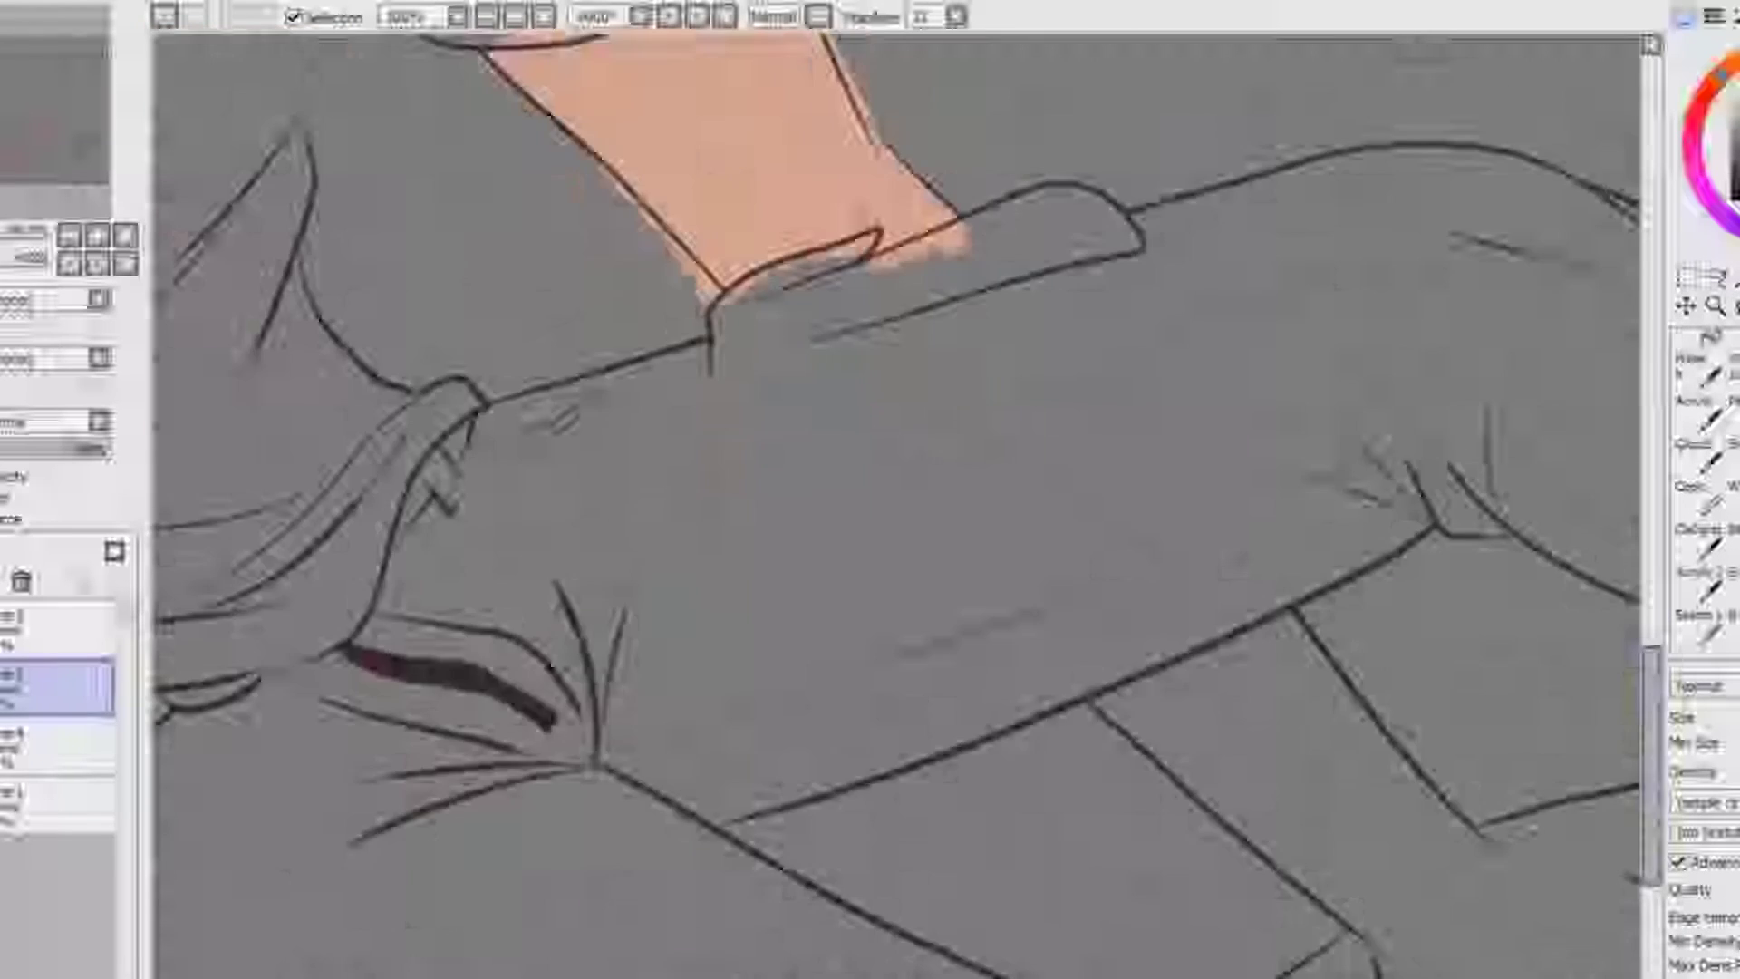
# Paint flat skin colour over the forearm below the trouser leg and the hand holding the ring
pyautogui.moveTo(1133, 635); pyautogui.dragTo(634, 635)
pyautogui.moveTo(603, 706); pyautogui.dragTo(816, 616)
pyautogui.moveTo(816, 617)
pyautogui.mouseDown()
pyautogui.moveTo(725, 779)
pyautogui.moveTo(884, 933)
pyautogui.mouseUp()
pyautogui.moveTo(743, 707)
pyautogui.mouseDown()
pyautogui.moveTo(965, 911)
pyautogui.moveTo(770, 680)
pyautogui.mouseUp()
pyautogui.moveTo(815, 635); pyautogui.dragTo(988, 866)
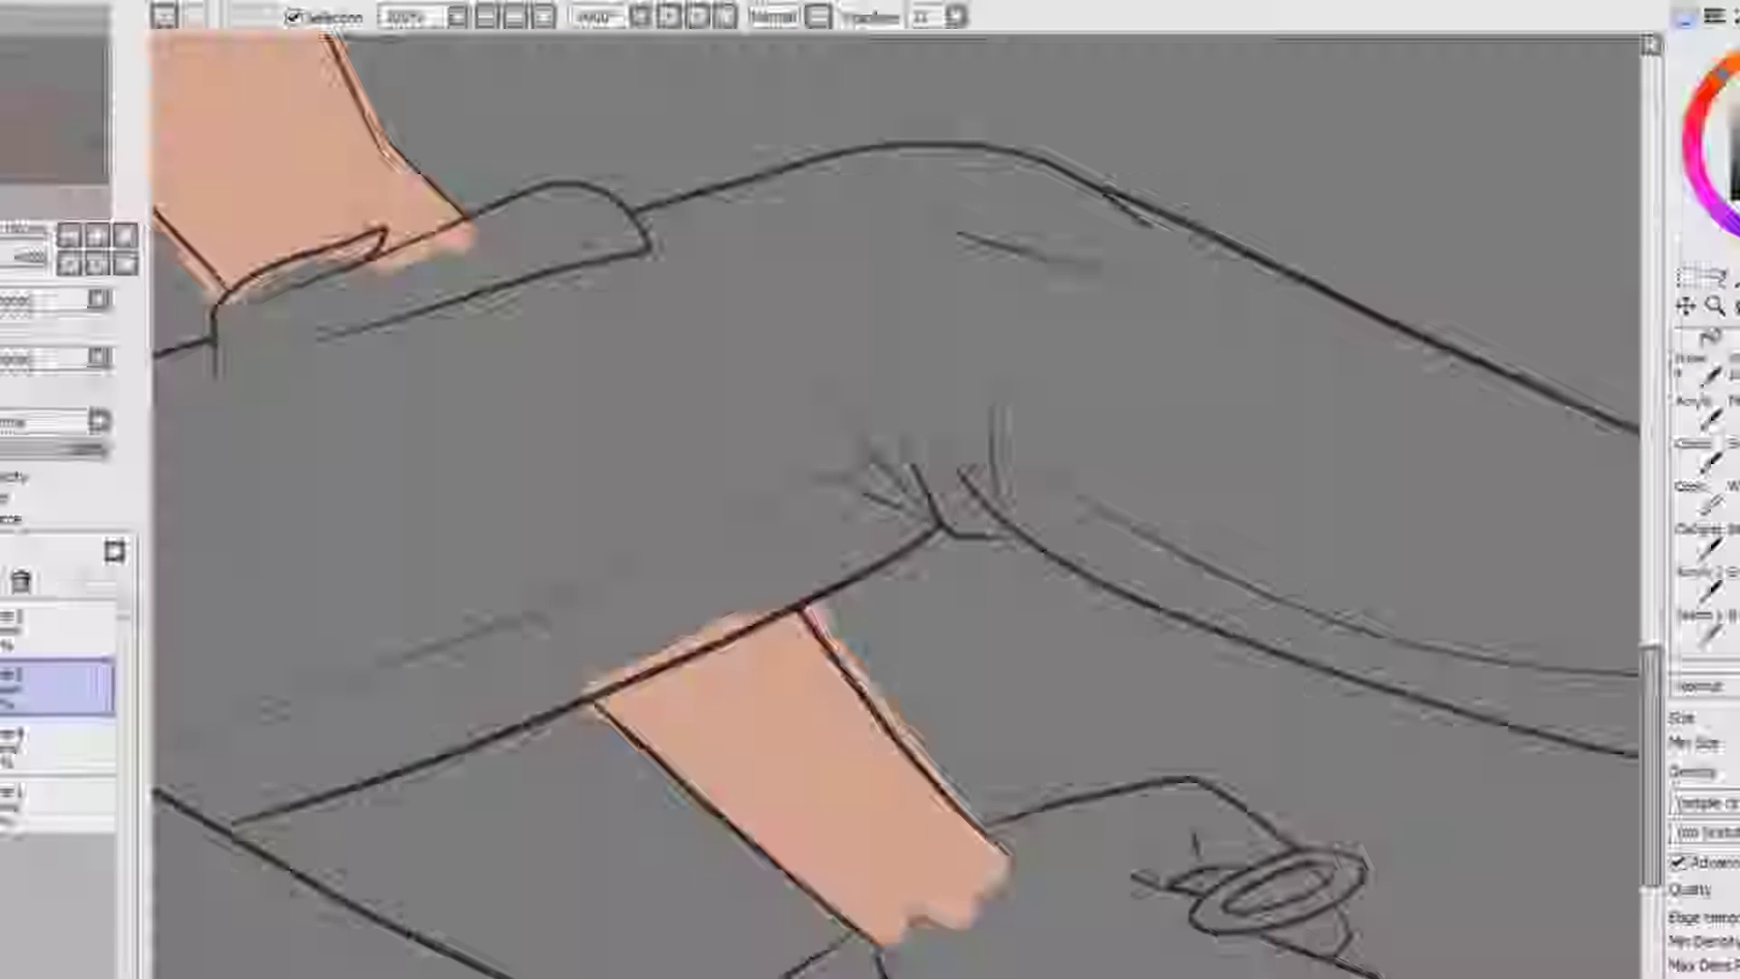
pyautogui.moveTo(923, 962)
pyautogui.mouseDown()
pyautogui.moveTo(893, 946)
pyautogui.moveTo(1056, 956)
pyautogui.mouseUp()
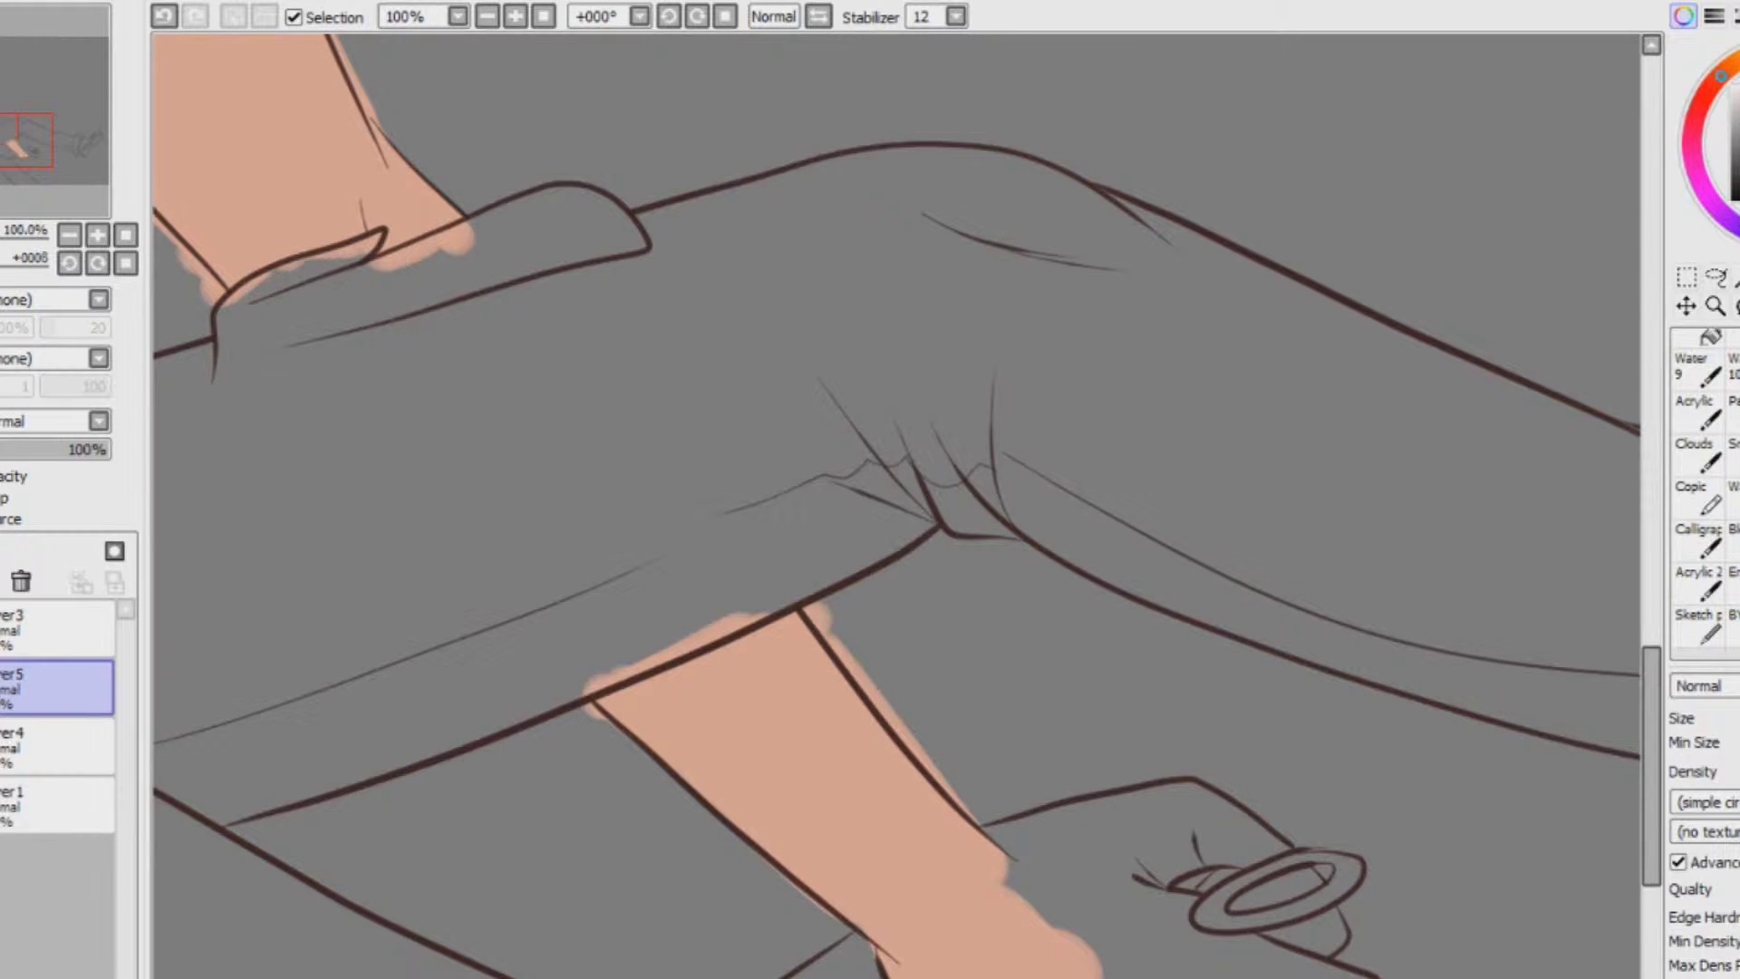
pyautogui.moveTo(1006, 924); pyautogui.dragTo(1127, 887)
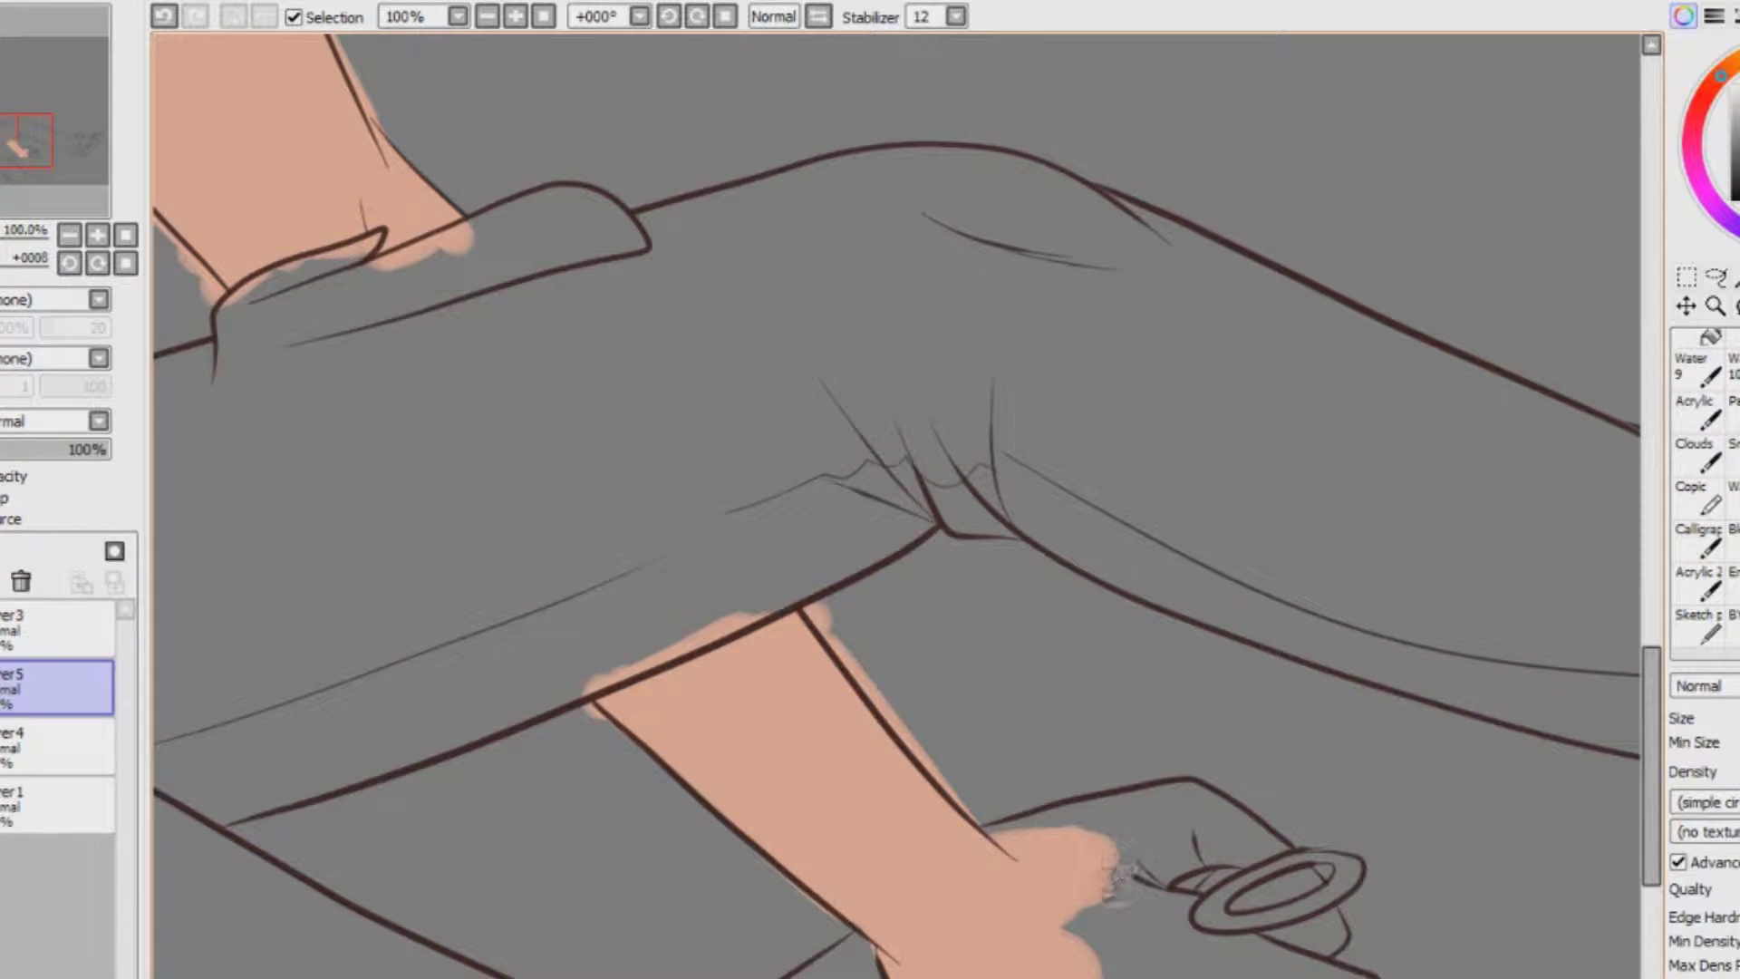
pyautogui.moveTo(1042, 824)
pyautogui.mouseDown()
pyautogui.moveTo(1250, 829)
pyautogui.moveTo(1128, 874)
pyautogui.mouseUp()
pyautogui.moveTo(1069, 942)
pyautogui.mouseDown()
pyautogui.moveTo(1178, 916)
pyautogui.moveTo(1241, 960)
pyautogui.moveTo(1360, 961)
pyautogui.moveTo(1242, 906)
pyautogui.mouseUp()
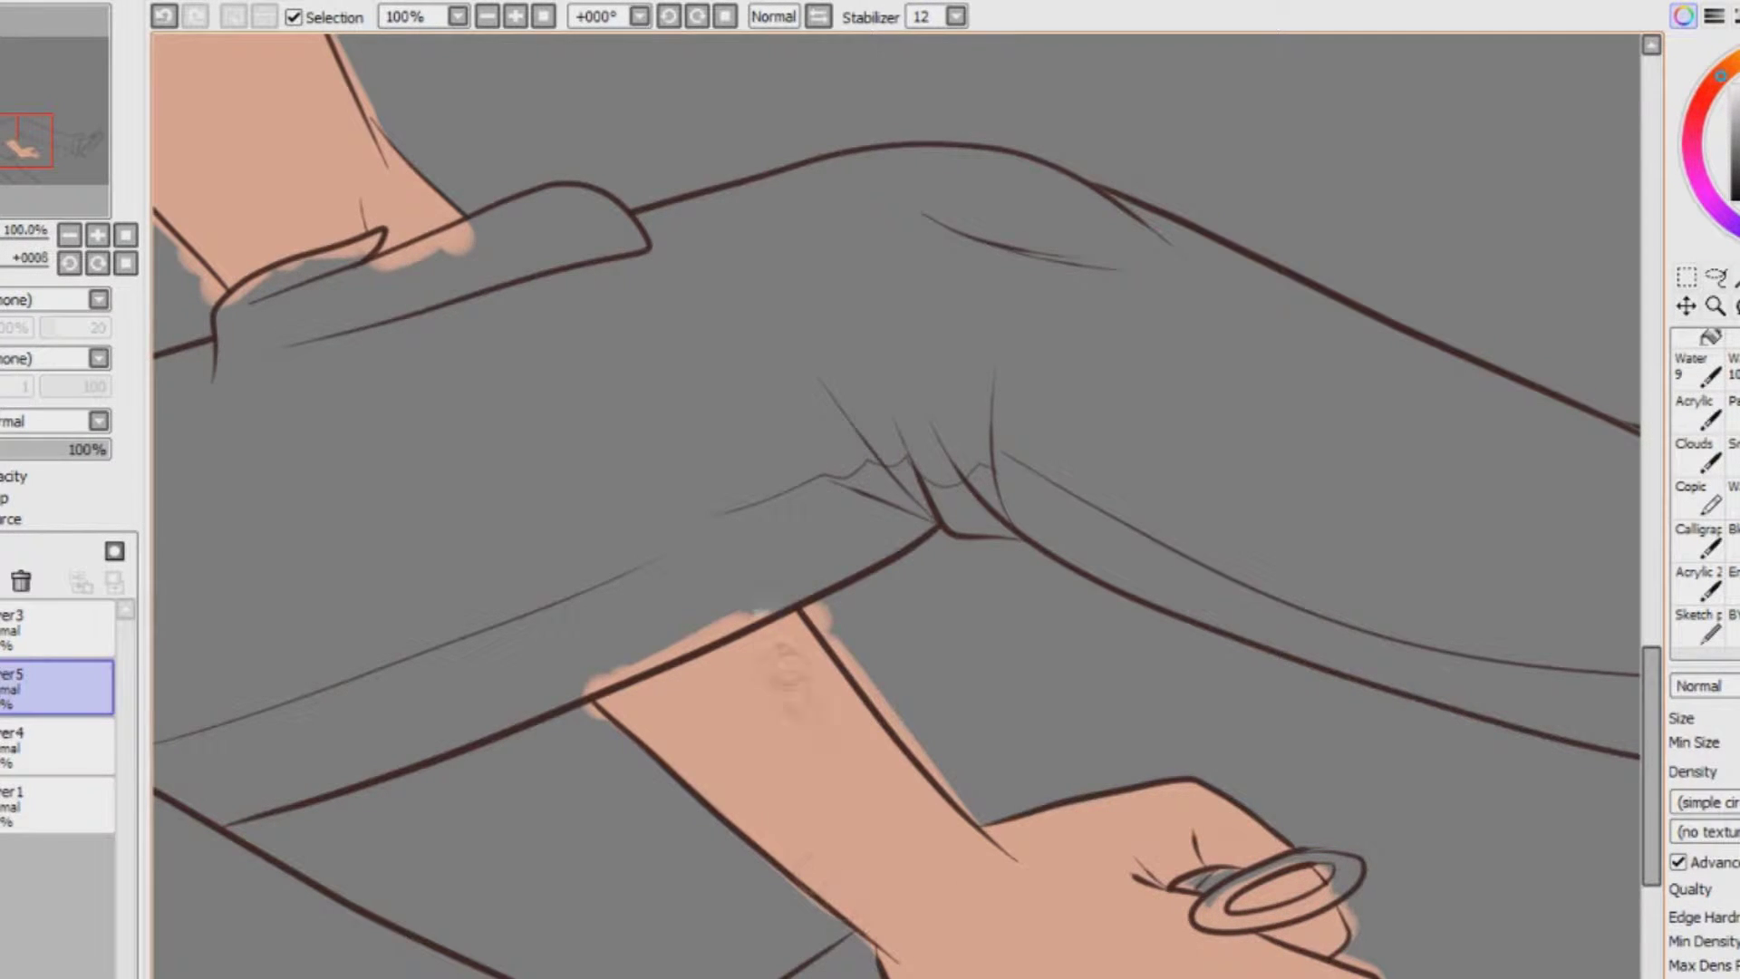
# Paint flat skin colour over the bare parts of the sandalled foot, from the trouser hem to the toes
pyautogui.click(486, 16)
pyautogui.click(487, 17)
pyautogui.click(487, 17)
pyautogui.moveTo(942, 975); pyautogui.dragTo(1268, 975)
pyautogui.click(515, 17)
pyautogui.click(516, 17)
pyautogui.click(515, 17)
pyautogui.moveTo(714, 657)
pyautogui.mouseDown()
pyautogui.moveTo(660, 820)
pyautogui.moveTo(870, 657)
pyautogui.moveTo(932, 528)
pyautogui.moveTo(883, 697)
pyautogui.moveTo(752, 598)
pyautogui.mouseUp()
pyautogui.moveTo(1006, 543)
pyautogui.mouseDown()
pyautogui.moveTo(1107, 409)
pyautogui.moveTo(1149, 464)
pyautogui.mouseUp()
pyautogui.moveTo(1268, 975); pyautogui.dragTo(1169, 975)
pyautogui.moveTo(1117, 766); pyautogui.dragTo(1097, 843)
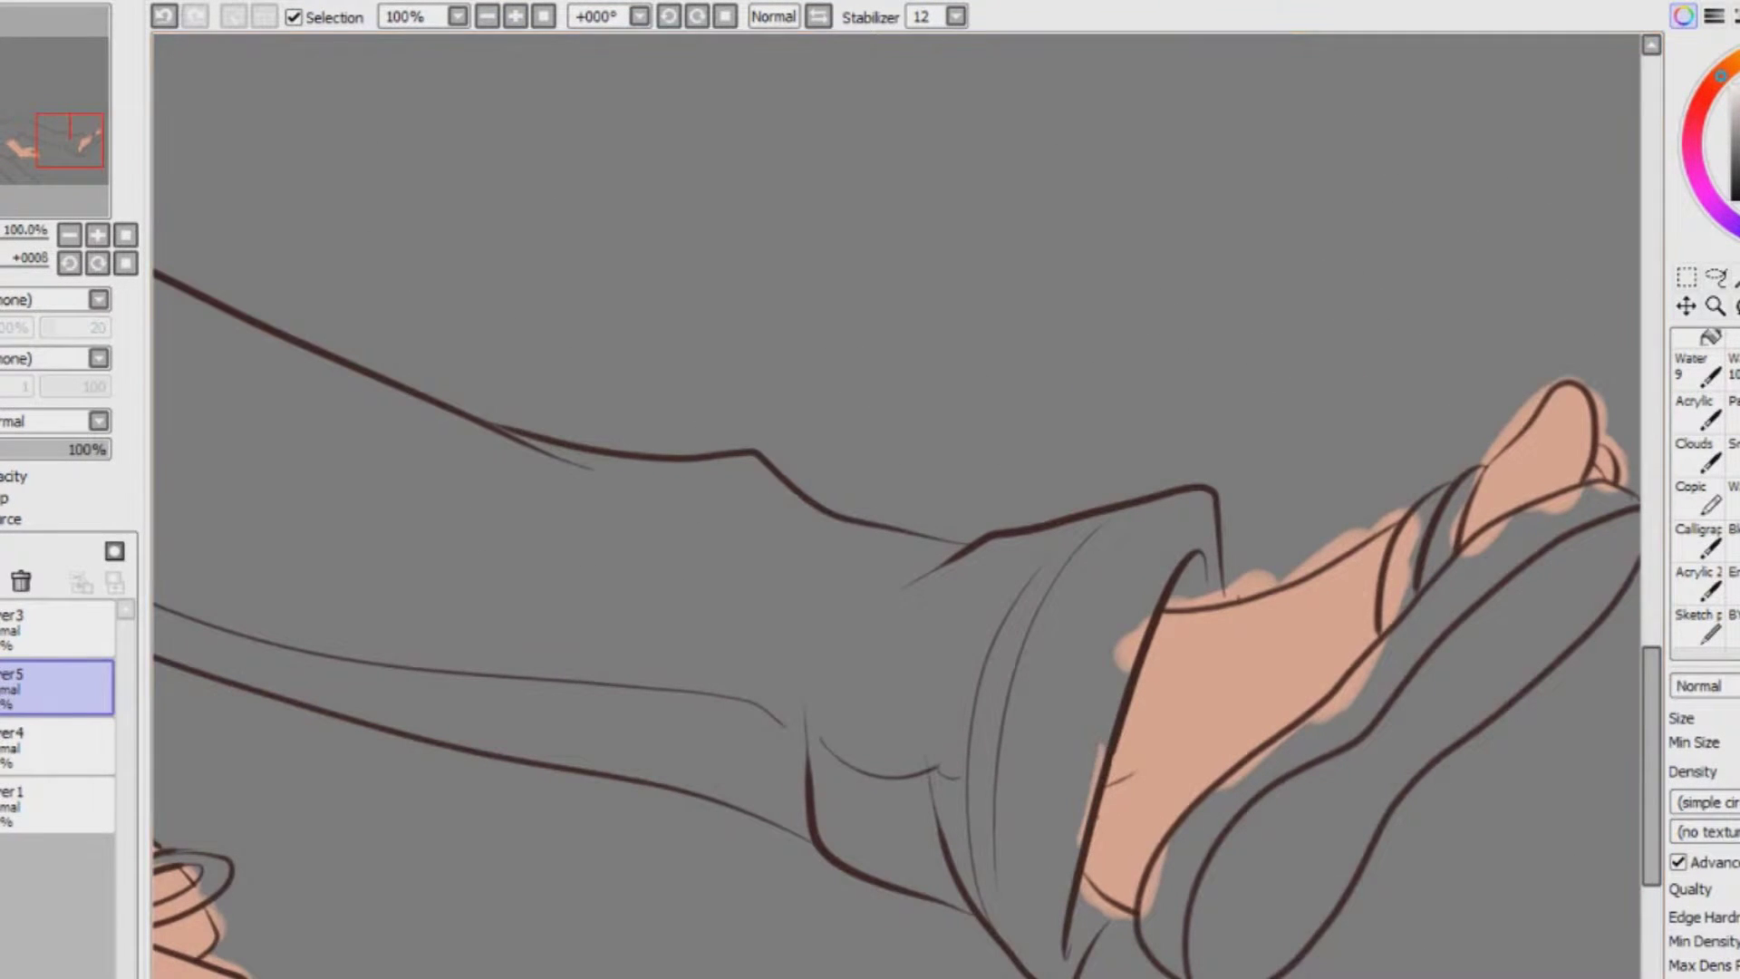
# Remove the skin colour that spills onto the shirt's collar band, working at 200% zoom
pyautogui.moveTo(1169, 975); pyautogui.dragTo(634, 975)
pyautogui.moveTo(1651, 752); pyautogui.dragTo(1651, 519)
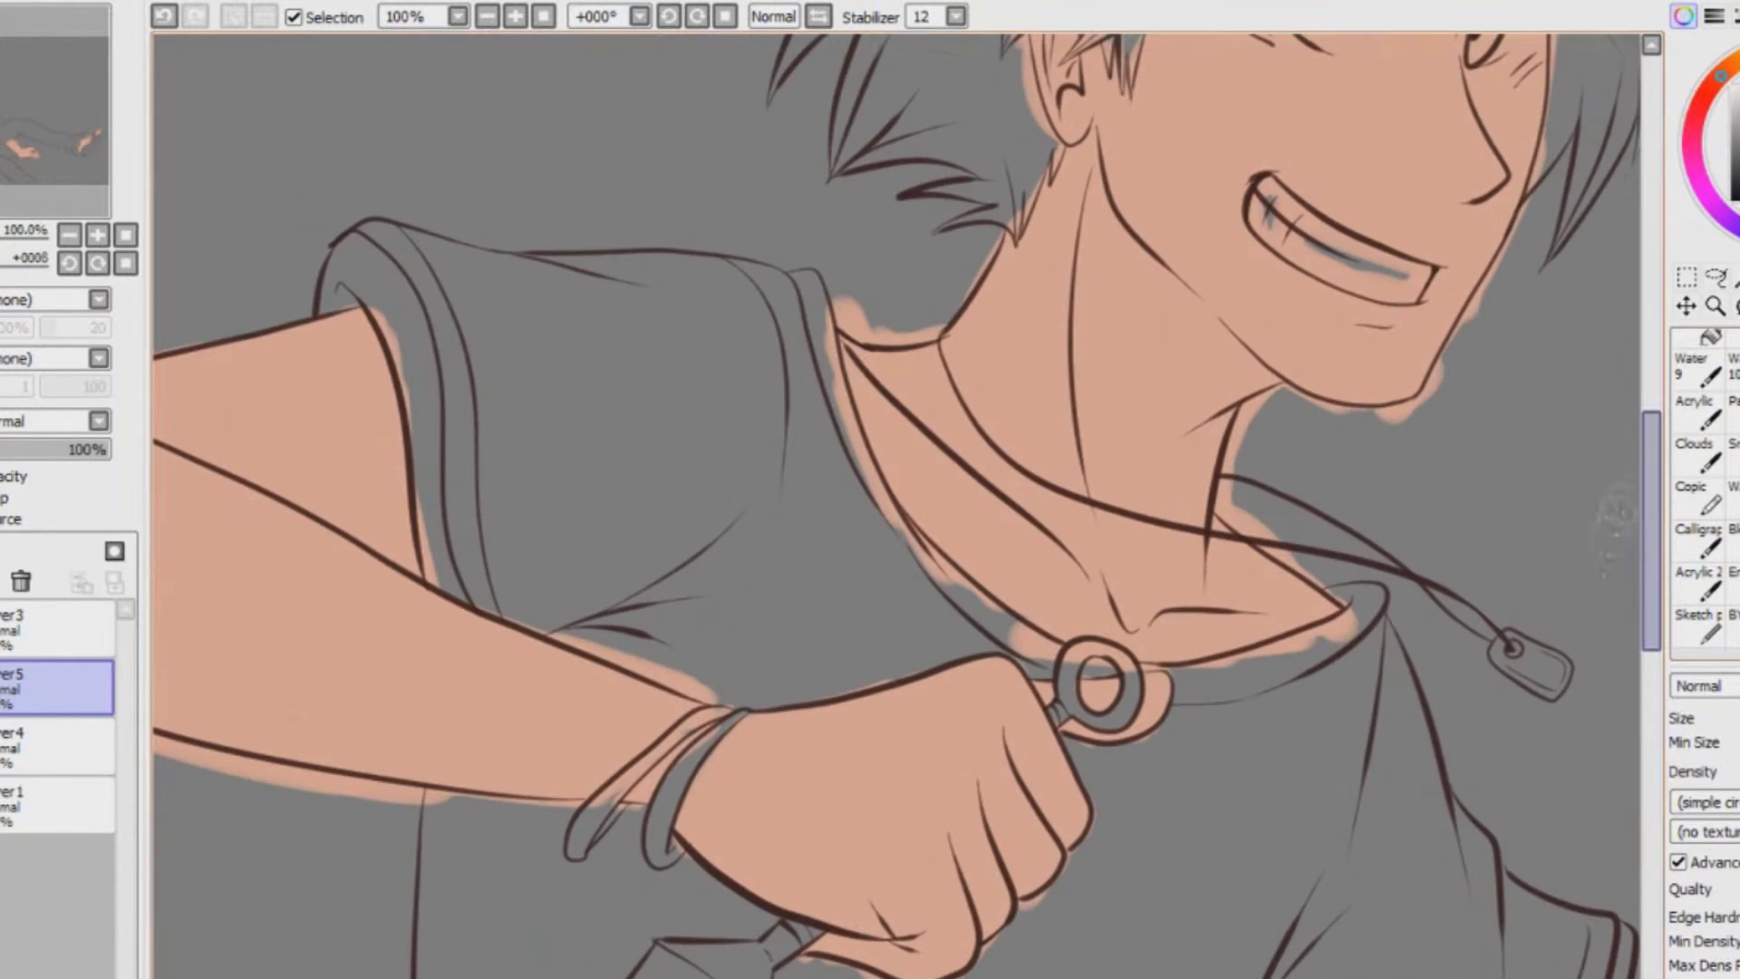
pyautogui.scroll(3, 1704, 499)
pyautogui.click(514, 18)
pyautogui.moveTo(951, 480)
pyautogui.mouseDown()
pyautogui.moveTo(804, 217)
pyautogui.moveTo(754, 56)
pyautogui.mouseUp()
pyautogui.moveTo(970, 569)
pyautogui.mouseDown()
pyautogui.moveTo(943, 453)
pyautogui.moveTo(999, 523)
pyautogui.mouseUp()
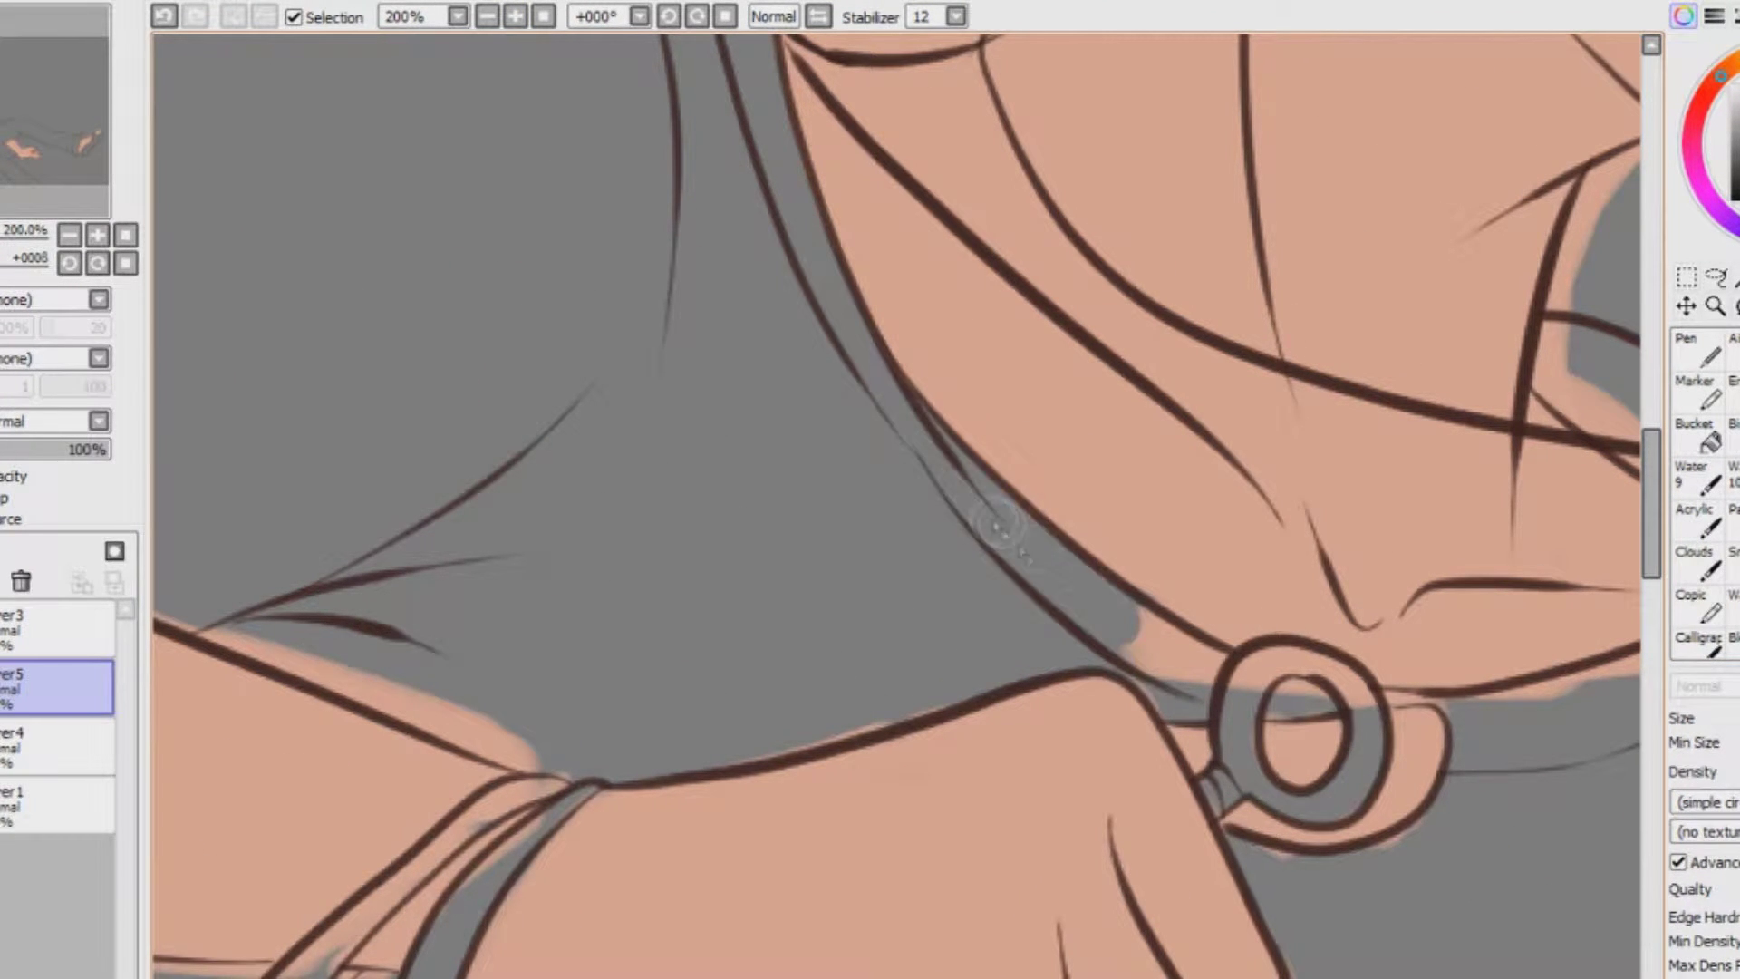
pyautogui.moveTo(1098, 650); pyautogui.dragTo(1155, 682)
# Erase the skin colour spilling onto the collar next to the fist, the ring and the collar edge beside it
pyautogui.scroll(-3, 1704, 507)
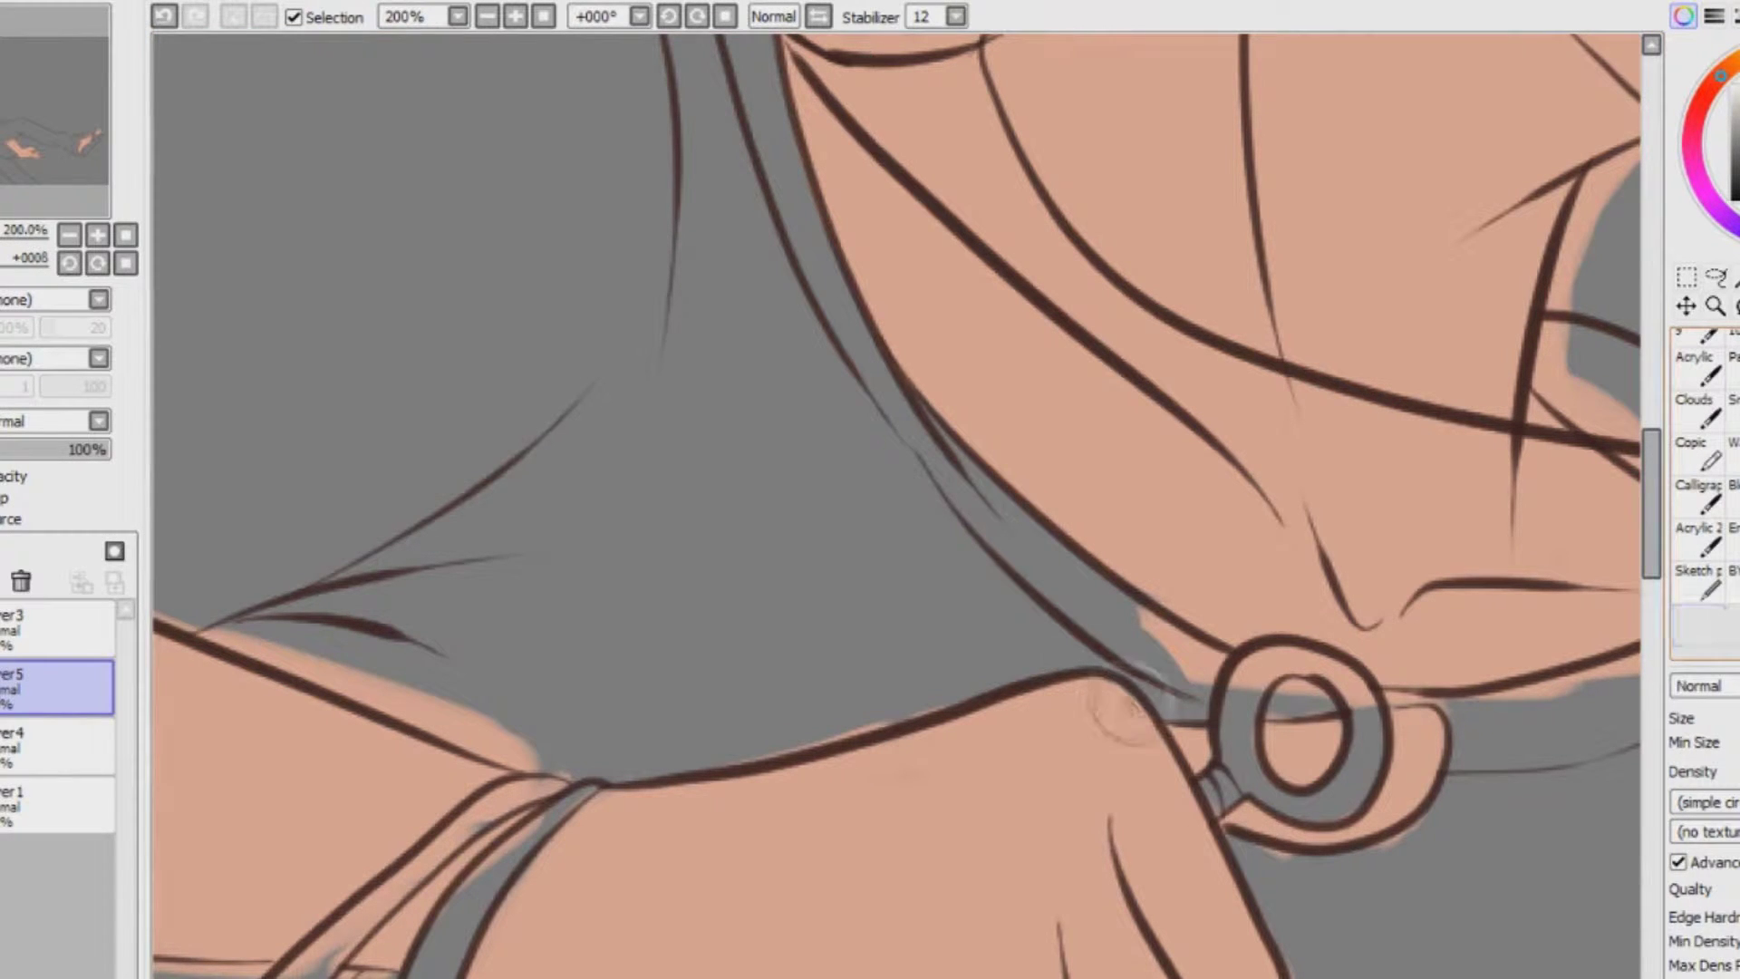
pyautogui.press('e')
pyautogui.moveTo(1128, 621)
pyautogui.mouseDown()
pyautogui.moveTo(1231, 682)
pyautogui.moveTo(1303, 695)
pyautogui.moveTo(1310, 672)
pyautogui.mouseUp()
pyautogui.hotkey('ctrl', 'z')
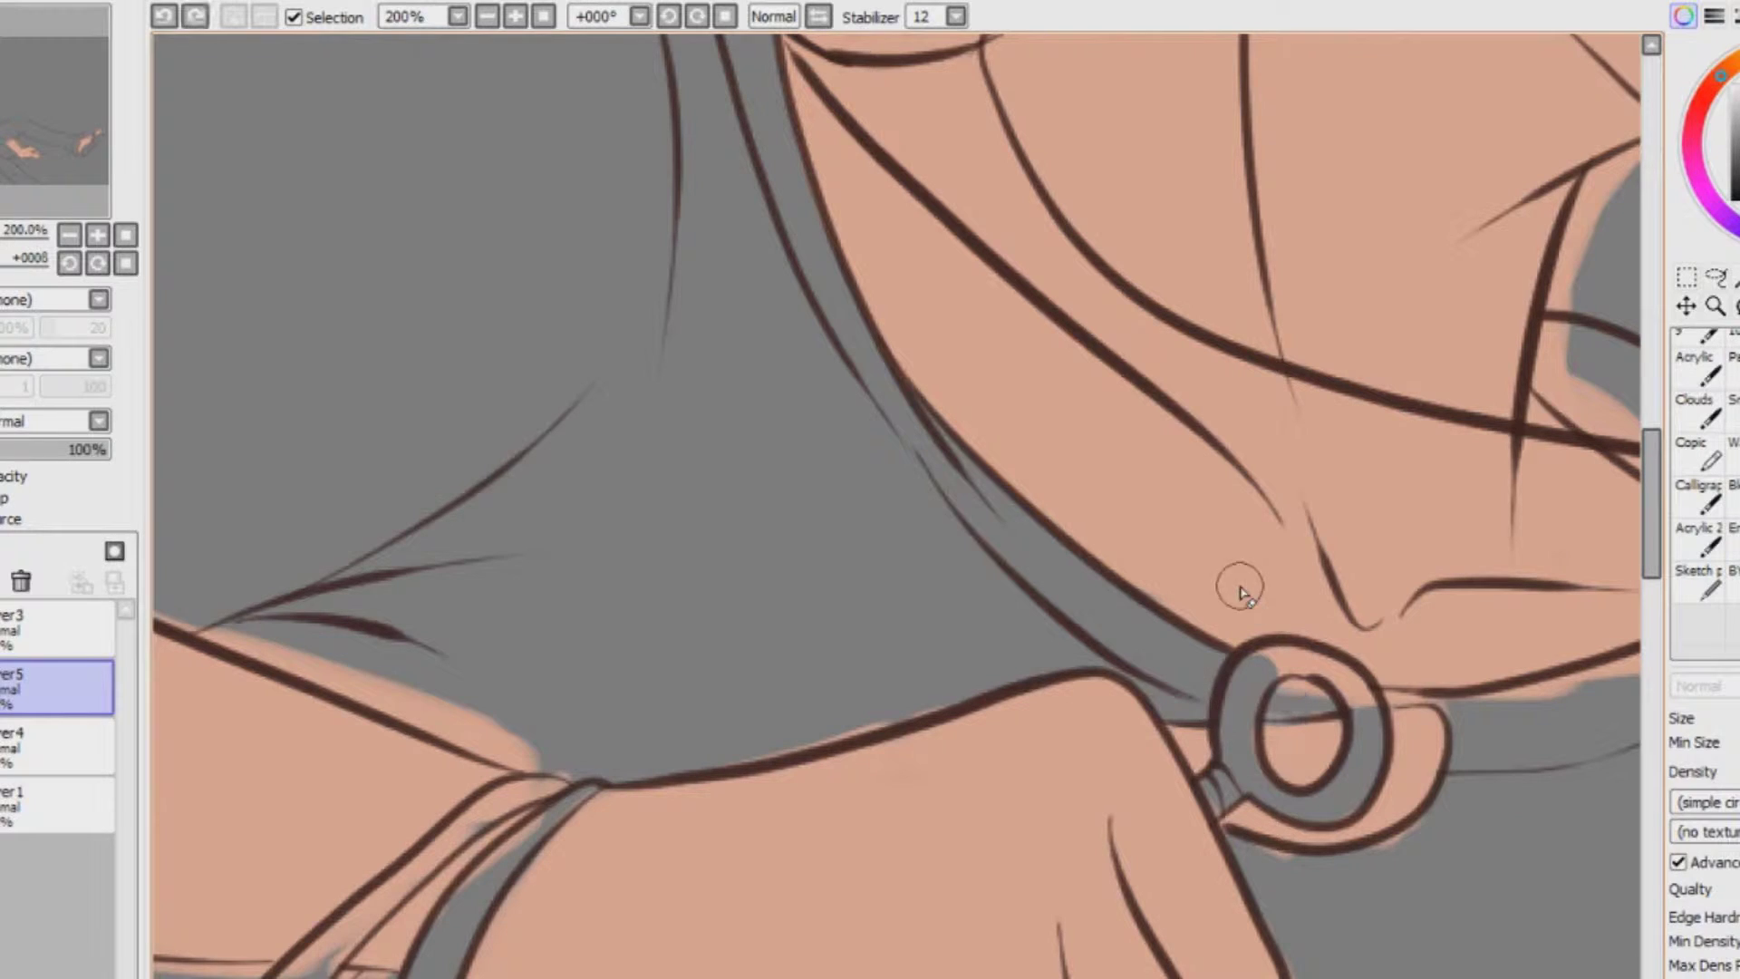
pyautogui.moveTo(1313, 704); pyautogui.dragTo(1258, 668)
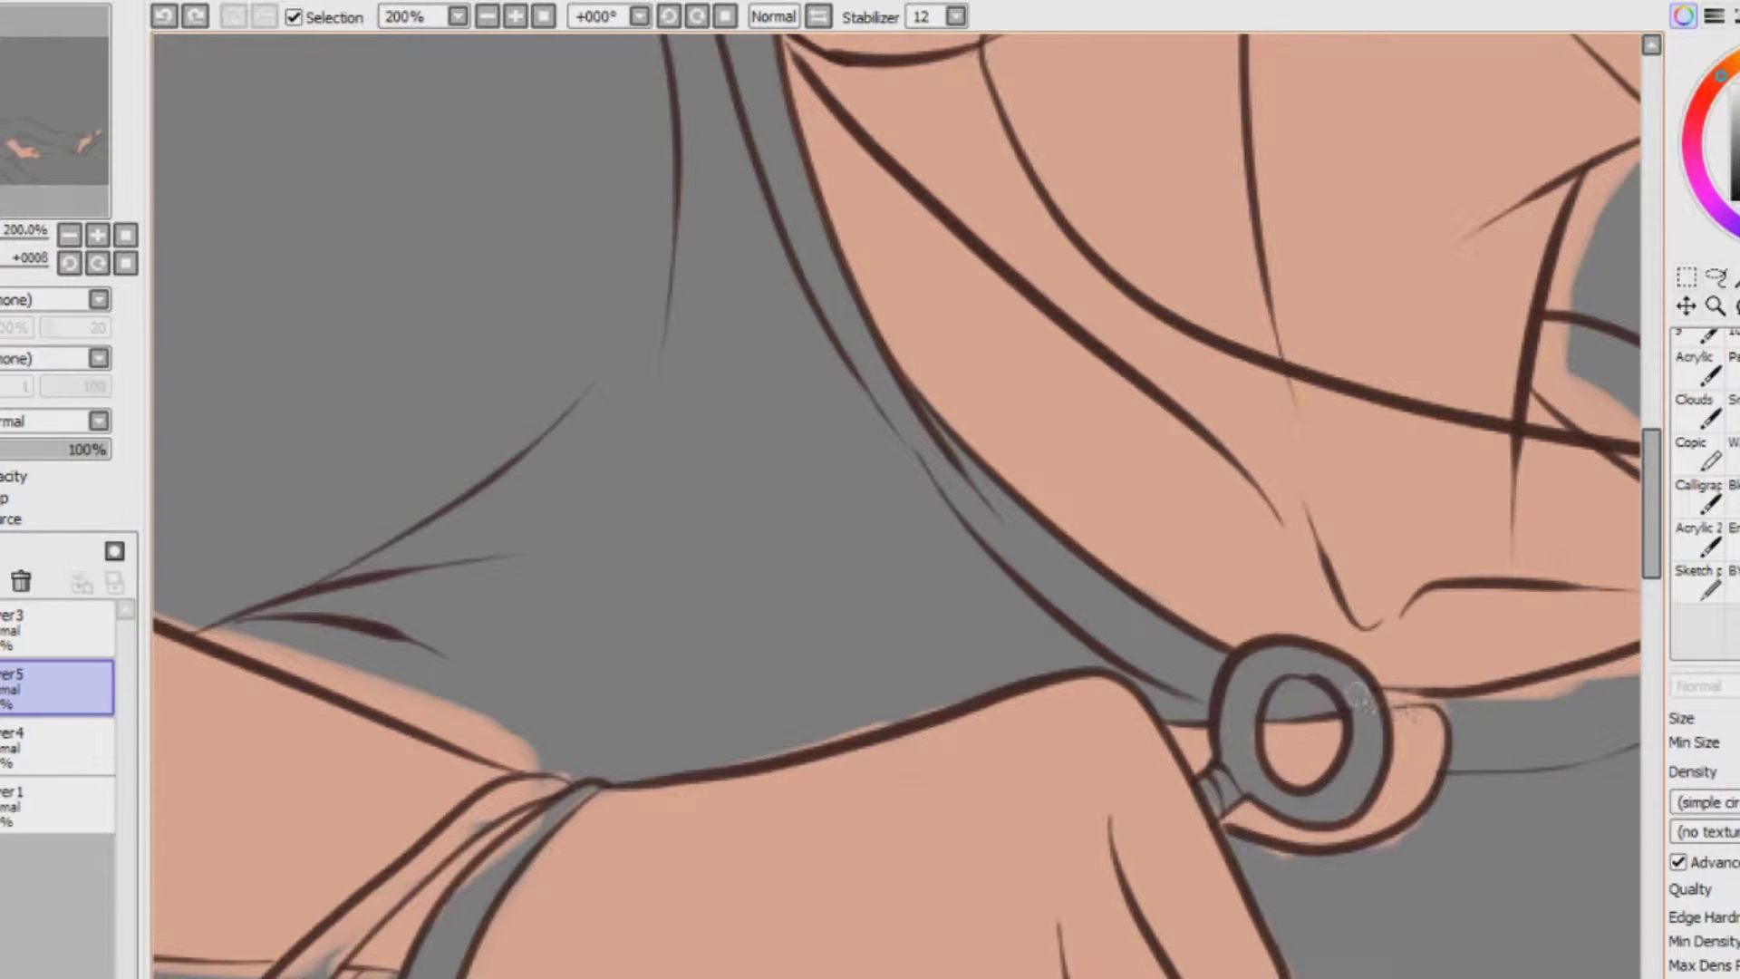
pyautogui.moveTo(1357, 694); pyautogui.dragTo(1447, 708)
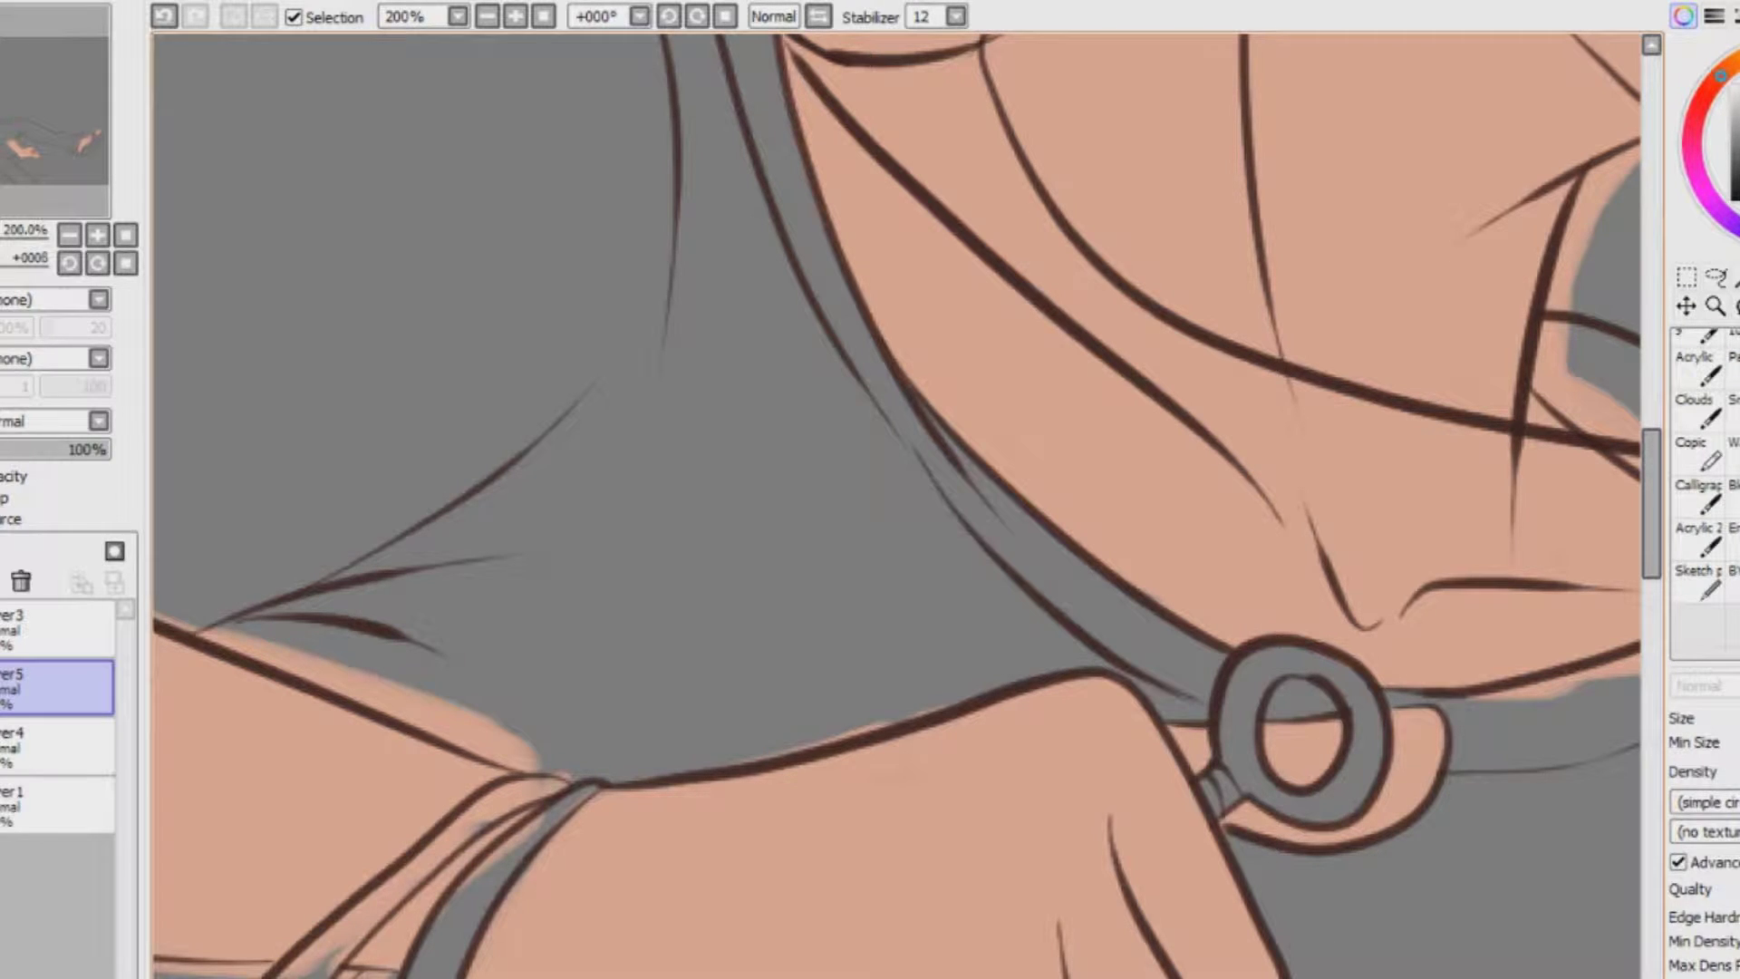
# Erase the skin colour spilling past the fist's outline and off the two bands around the wrist
pyautogui.scroll(-5, 1056, 820)
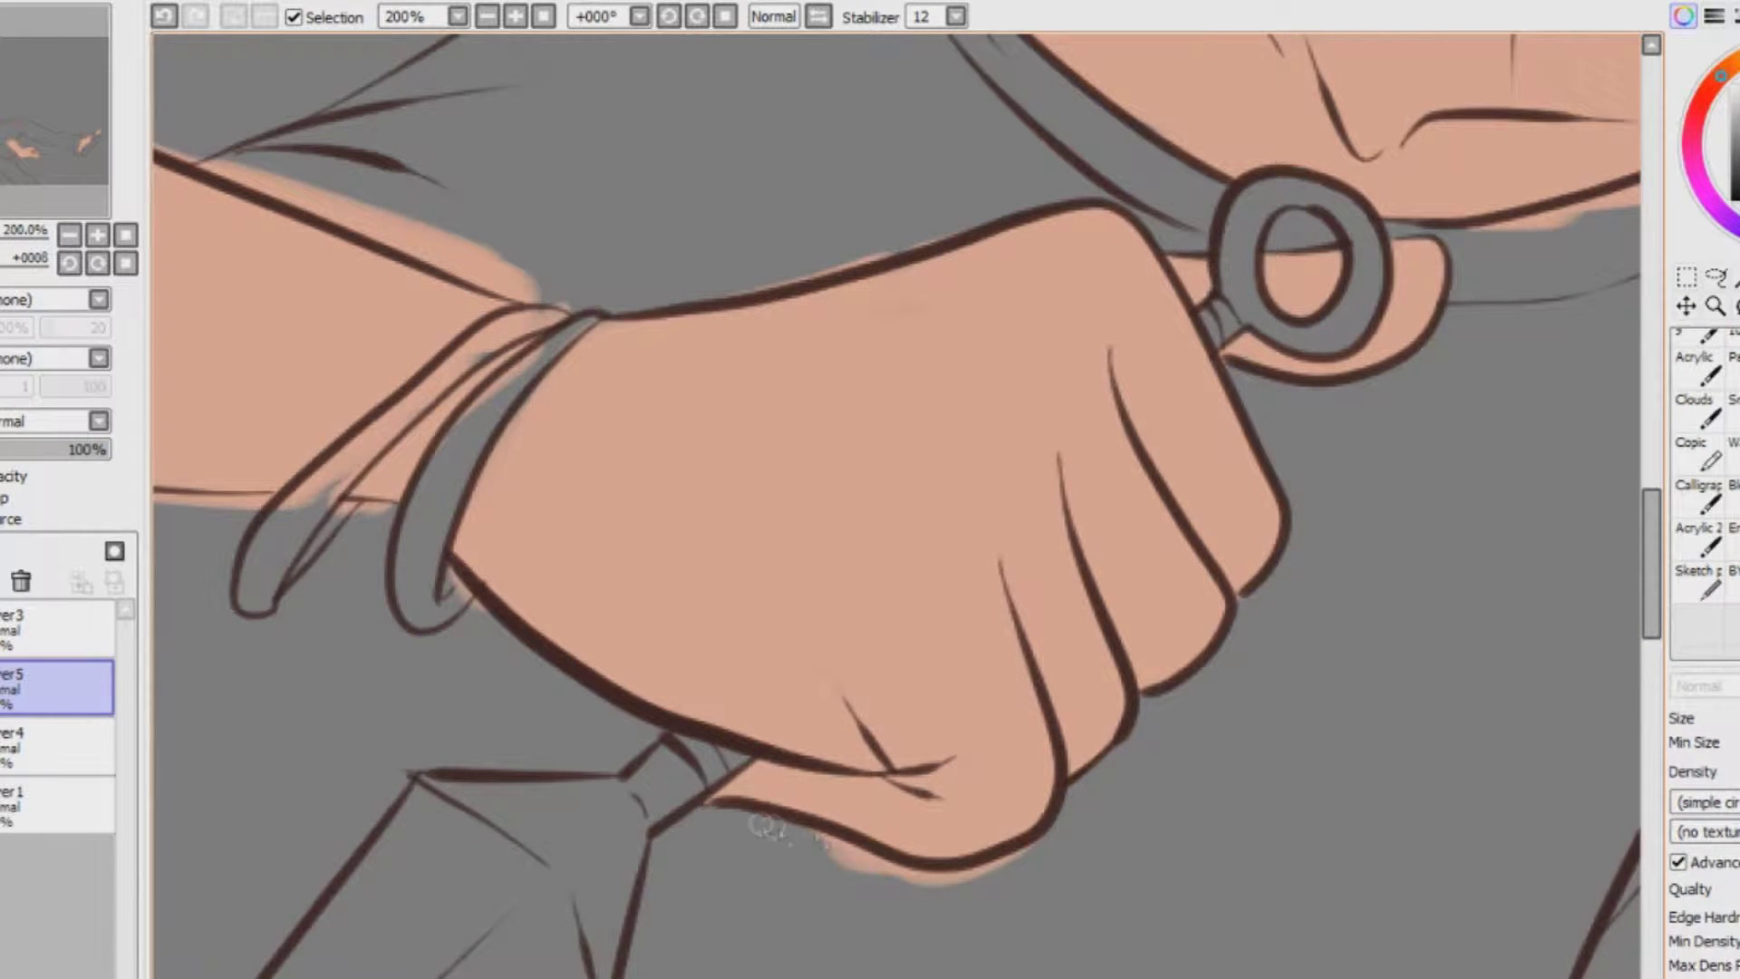
pyautogui.moveTo(786, 836)
pyautogui.mouseDown()
pyautogui.moveTo(857, 858)
pyautogui.moveTo(927, 909)
pyautogui.mouseUp()
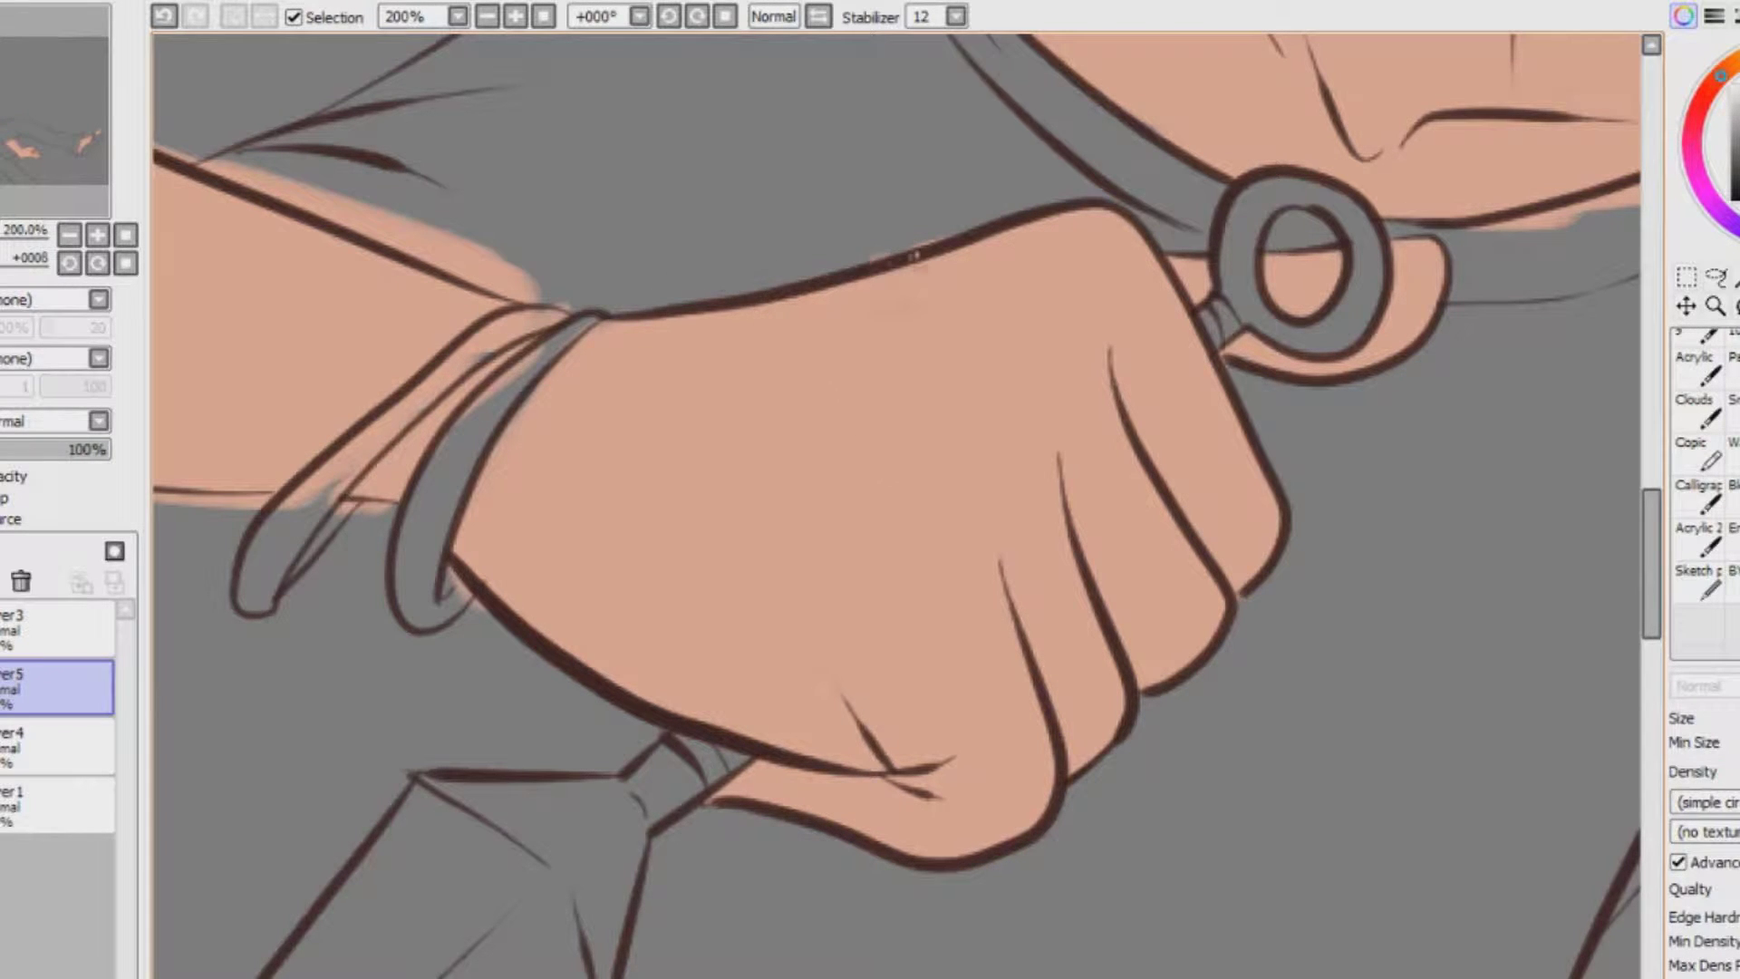
pyautogui.moveTo(569, 314)
pyautogui.mouseDown()
pyautogui.moveTo(457, 365)
pyautogui.moveTo(319, 494)
pyautogui.mouseUp()
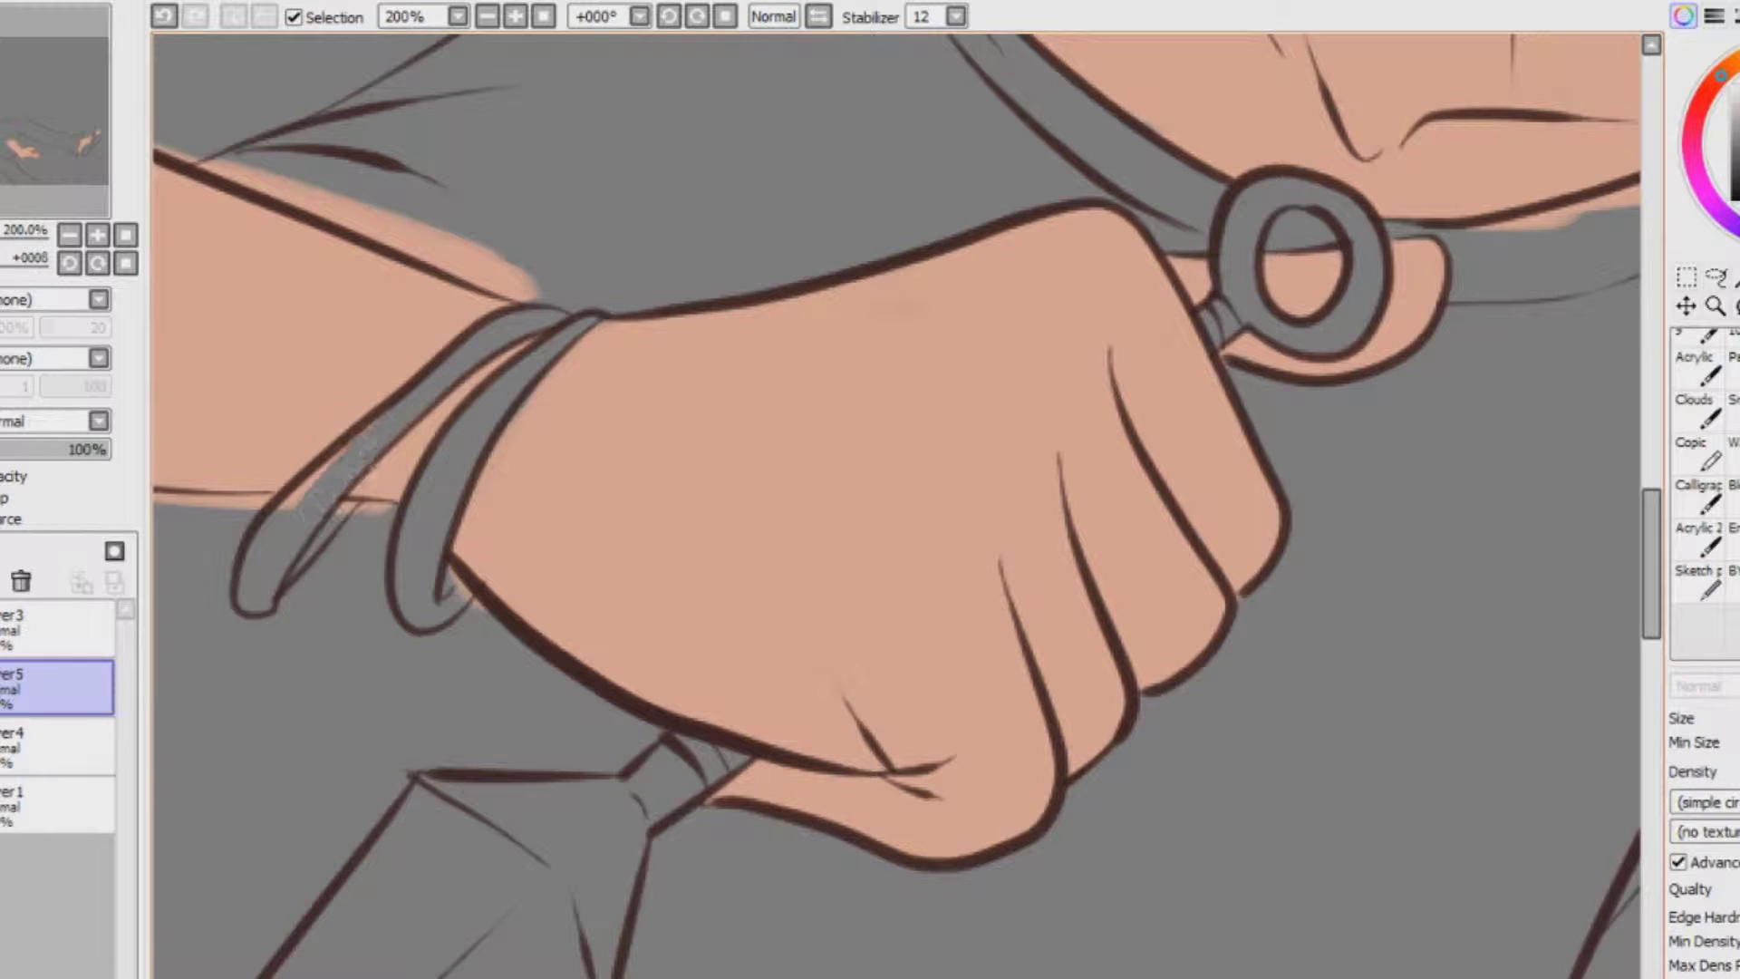
pyautogui.moveTo(464, 579); pyautogui.dragTo(1436, 587)
# Erase the skin colour spilling onto the shirt beside the sleeve opening and along both edges of the forearm
pyautogui.moveTo(942, 272); pyautogui.dragTo(861, 672)
pyautogui.moveTo(870, 475); pyautogui.dragTo(843, 376)
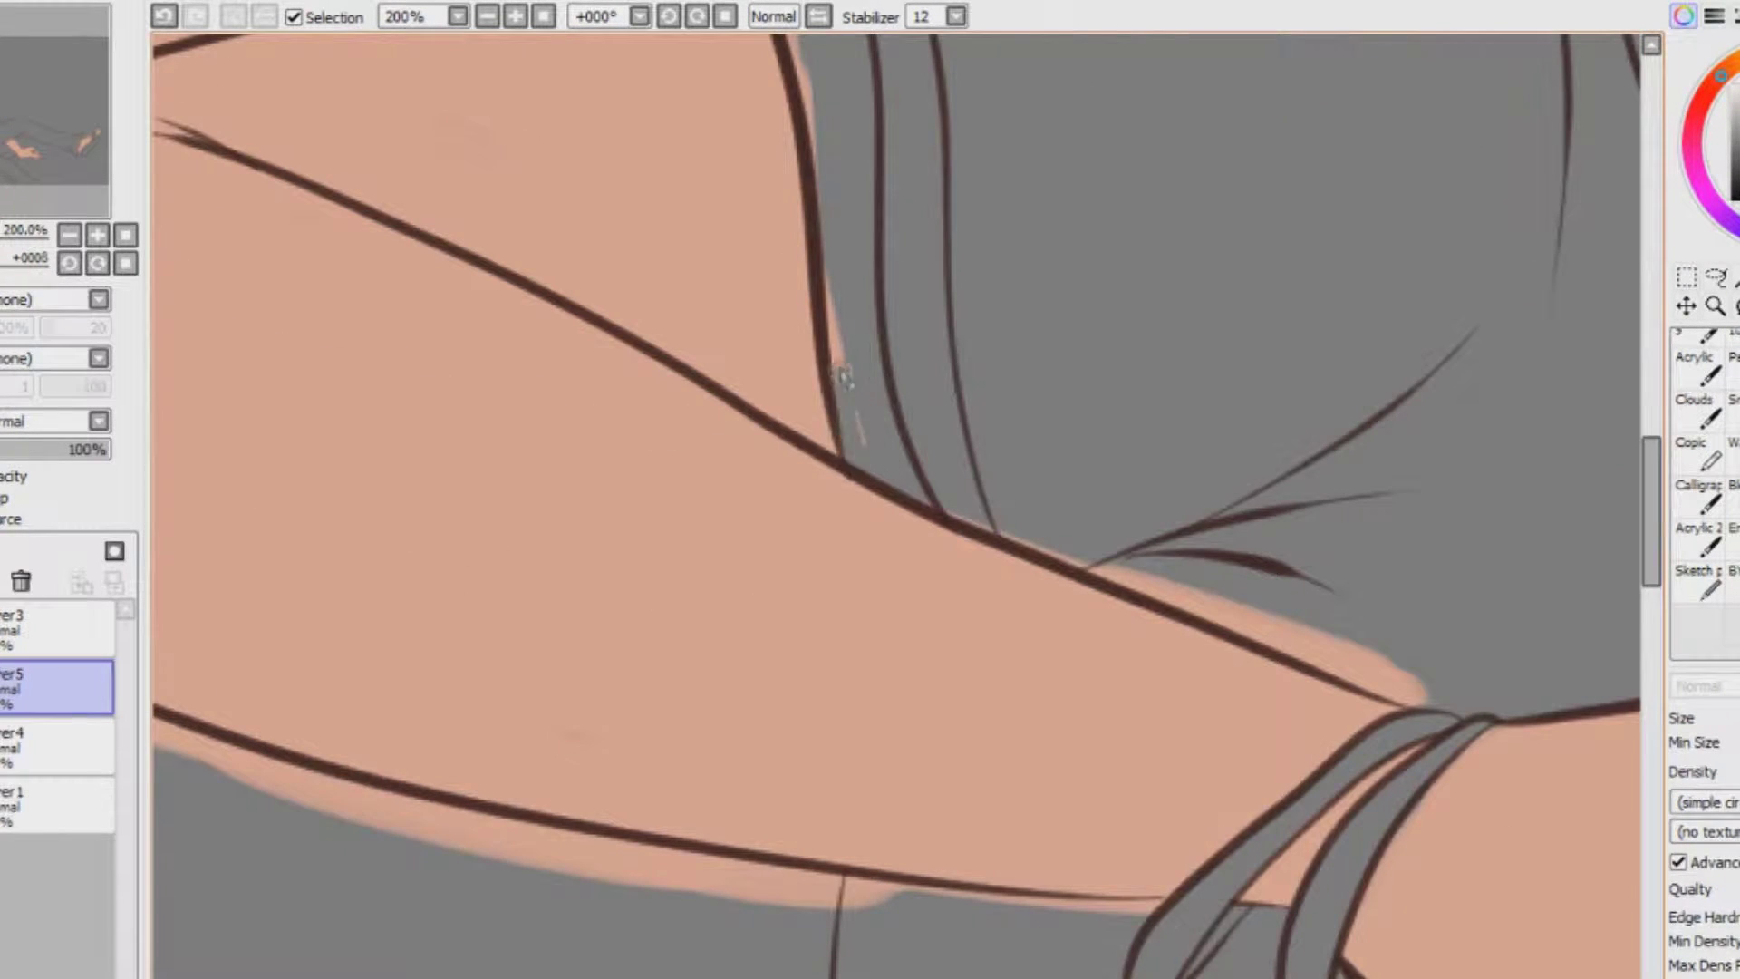
pyautogui.moveTo(1002, 533)
pyautogui.mouseDown()
pyautogui.moveTo(1273, 623)
pyautogui.moveTo(1423, 698)
pyautogui.mouseUp()
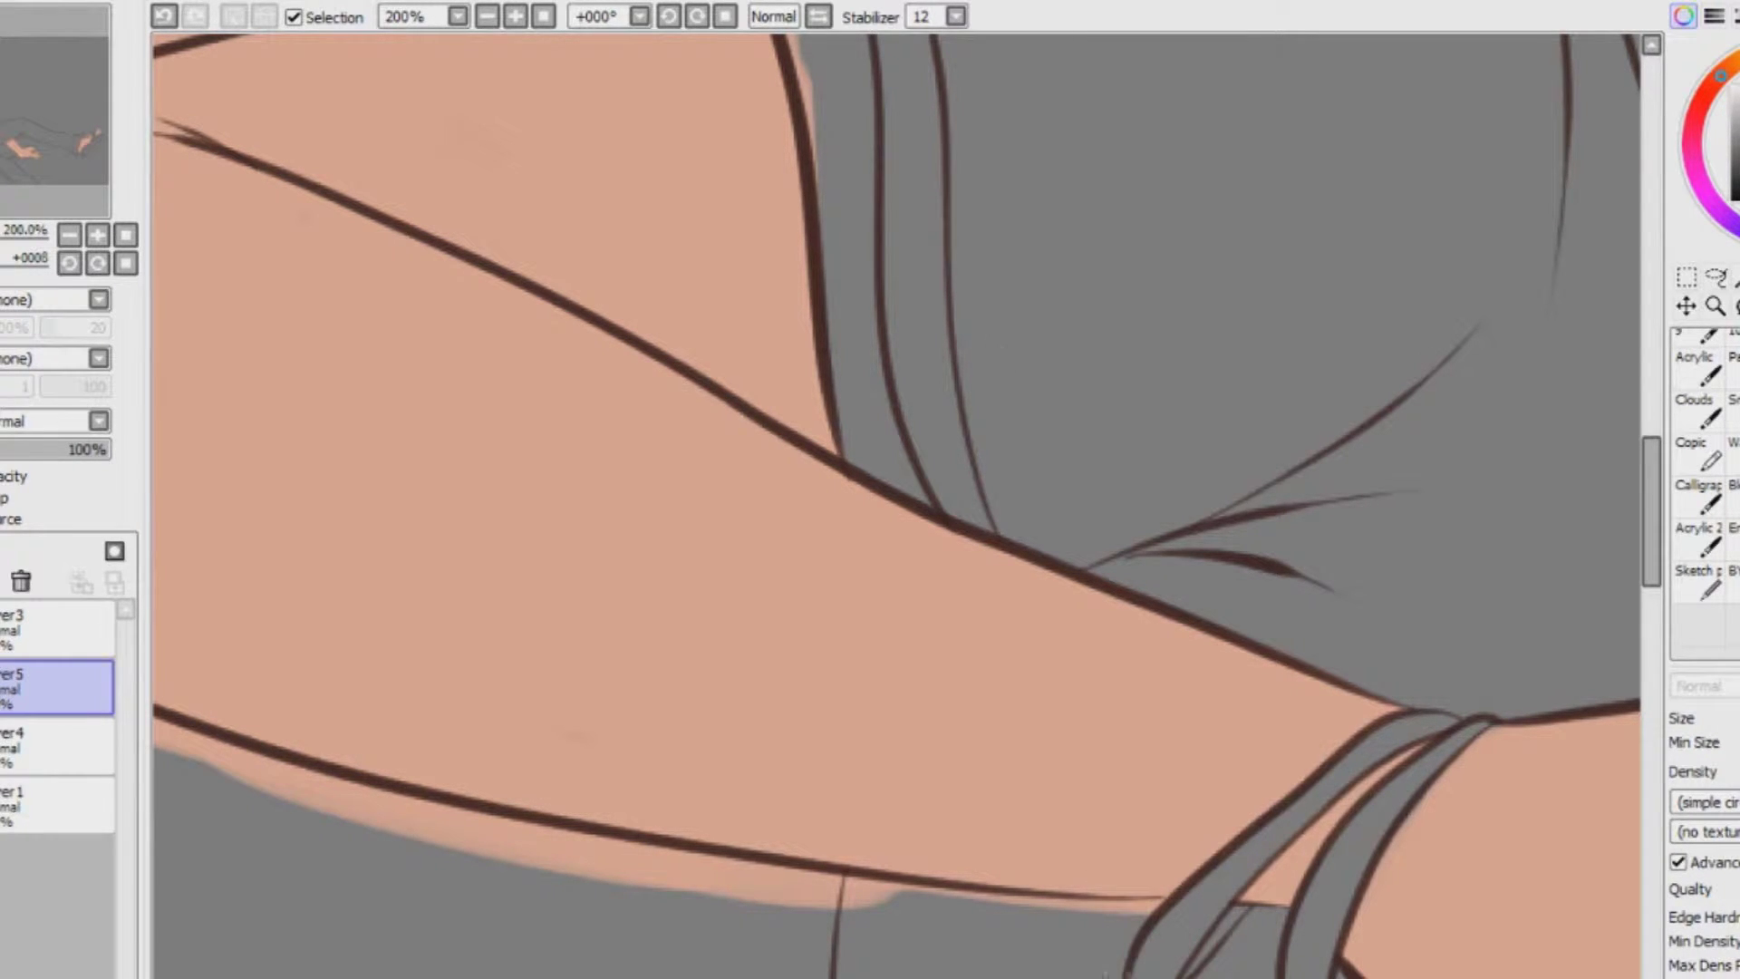
pyautogui.moveTo(353, 838); pyautogui.dragTo(925, 895)
# Clean the skin colour's edge around the elbow, along the upper arm and where it meets the sleeve
pyautogui.hscroll(-7, 888, 507)
pyautogui.moveTo(675, 693)
pyautogui.mouseDown()
pyautogui.moveTo(1087, 830)
pyautogui.moveTo(1178, 829)
pyautogui.moveTo(453, 584)
pyautogui.mouseUp()
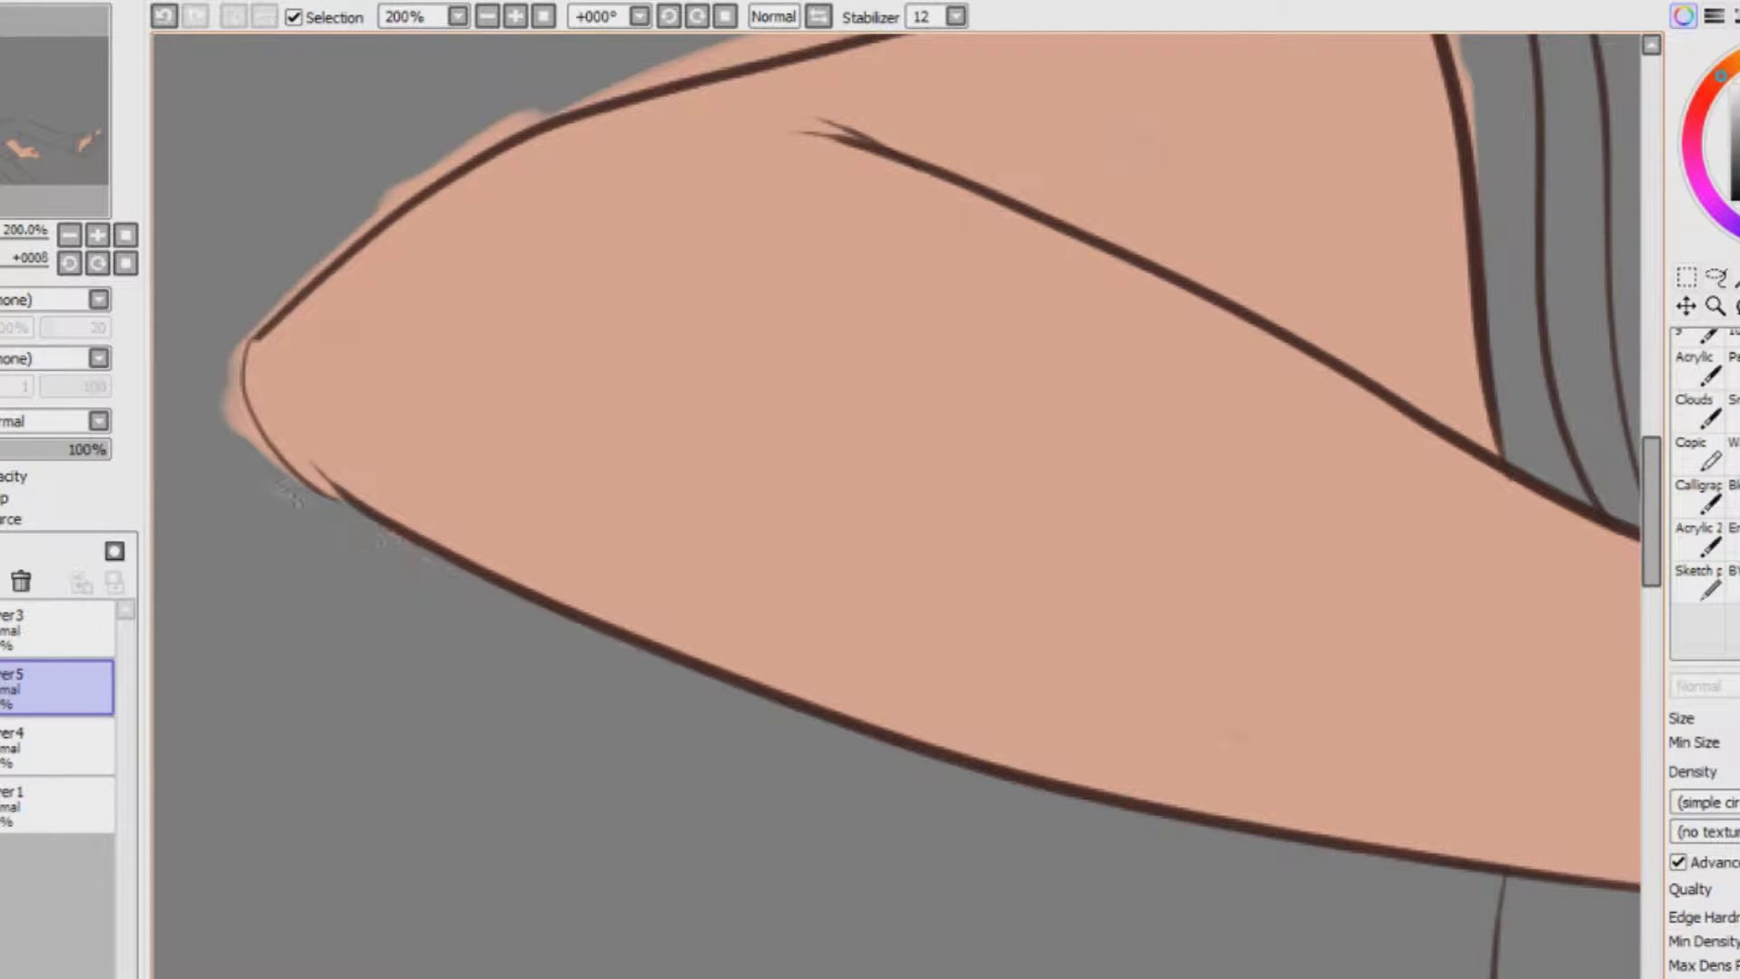
pyautogui.moveTo(246, 324); pyautogui.dragTo(551, 111)
pyautogui.moveTo(1652, 563); pyautogui.dragTo(1652, 542)
pyautogui.moveTo(566, 265); pyautogui.dragTo(877, 187)
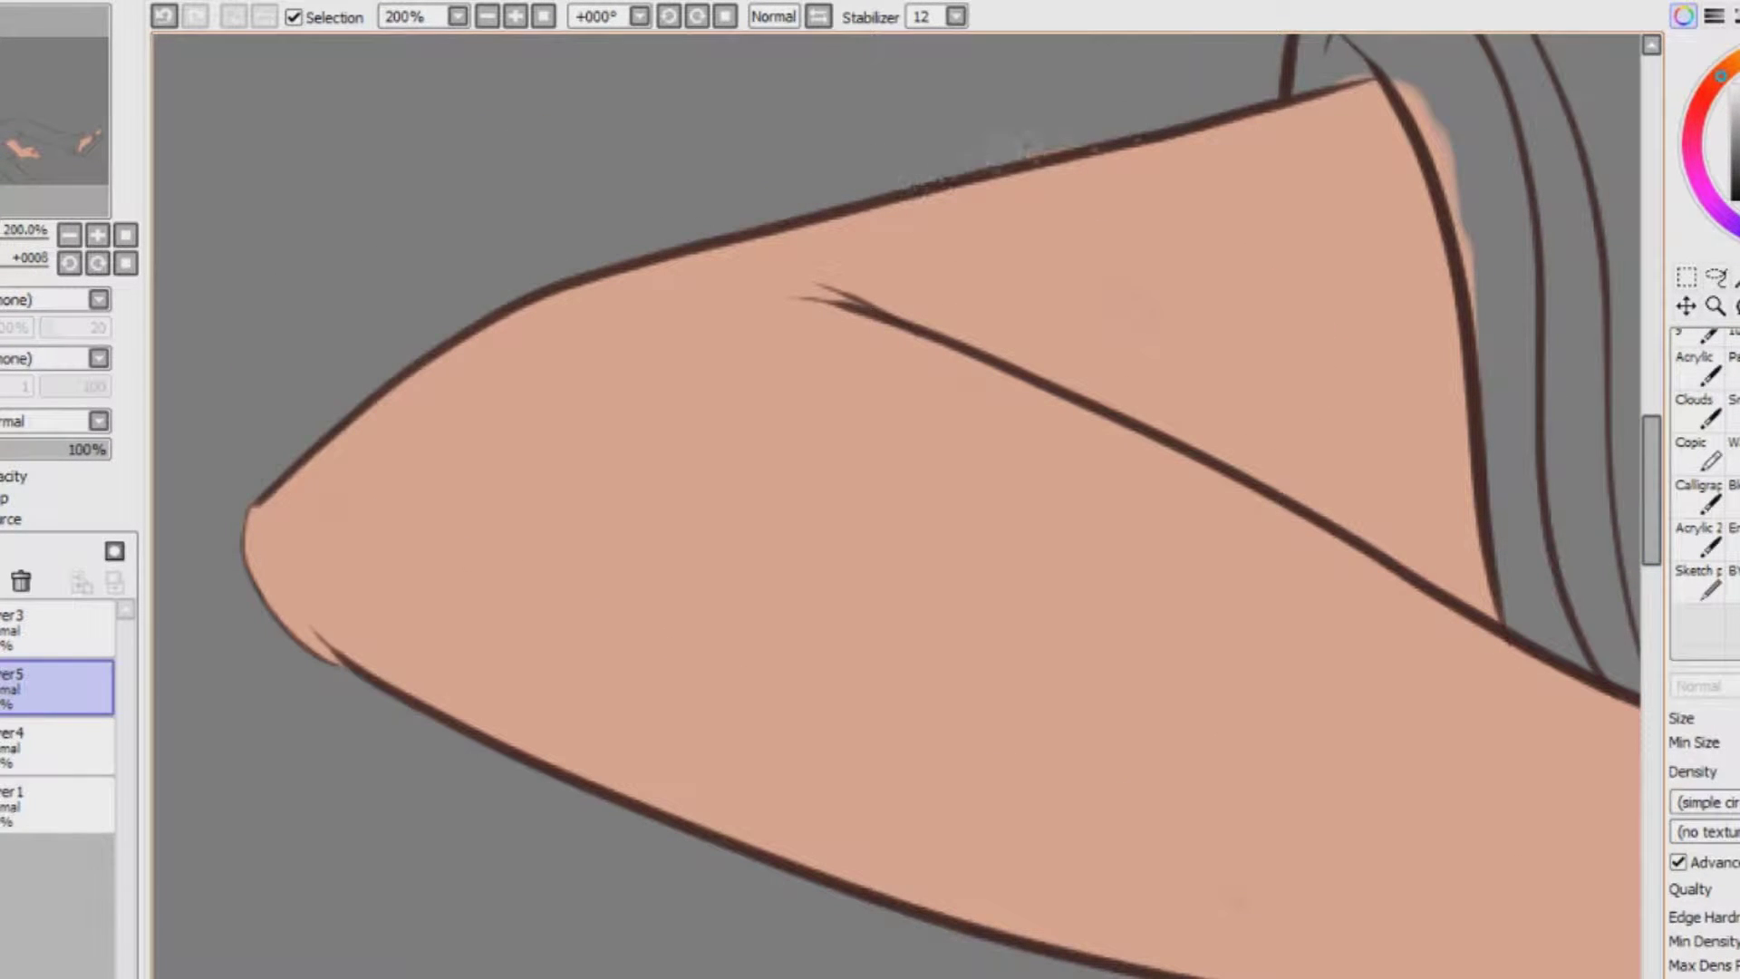
pyautogui.moveTo(1388, 59); pyautogui.dragTo(1500, 355)
# Erase the skin colour spilling past the neck, chin and jaw, and clear it from inside the grinning mouth
pyautogui.hscroll(20, 888, 508)
pyautogui.moveTo(648, 801)
pyautogui.mouseDown()
pyautogui.moveTo(784, 798)
pyautogui.moveTo(993, 716)
pyautogui.moveTo(725, 480)
pyautogui.moveTo(720, 416)
pyautogui.moveTo(782, 281)
pyautogui.mouseUp()
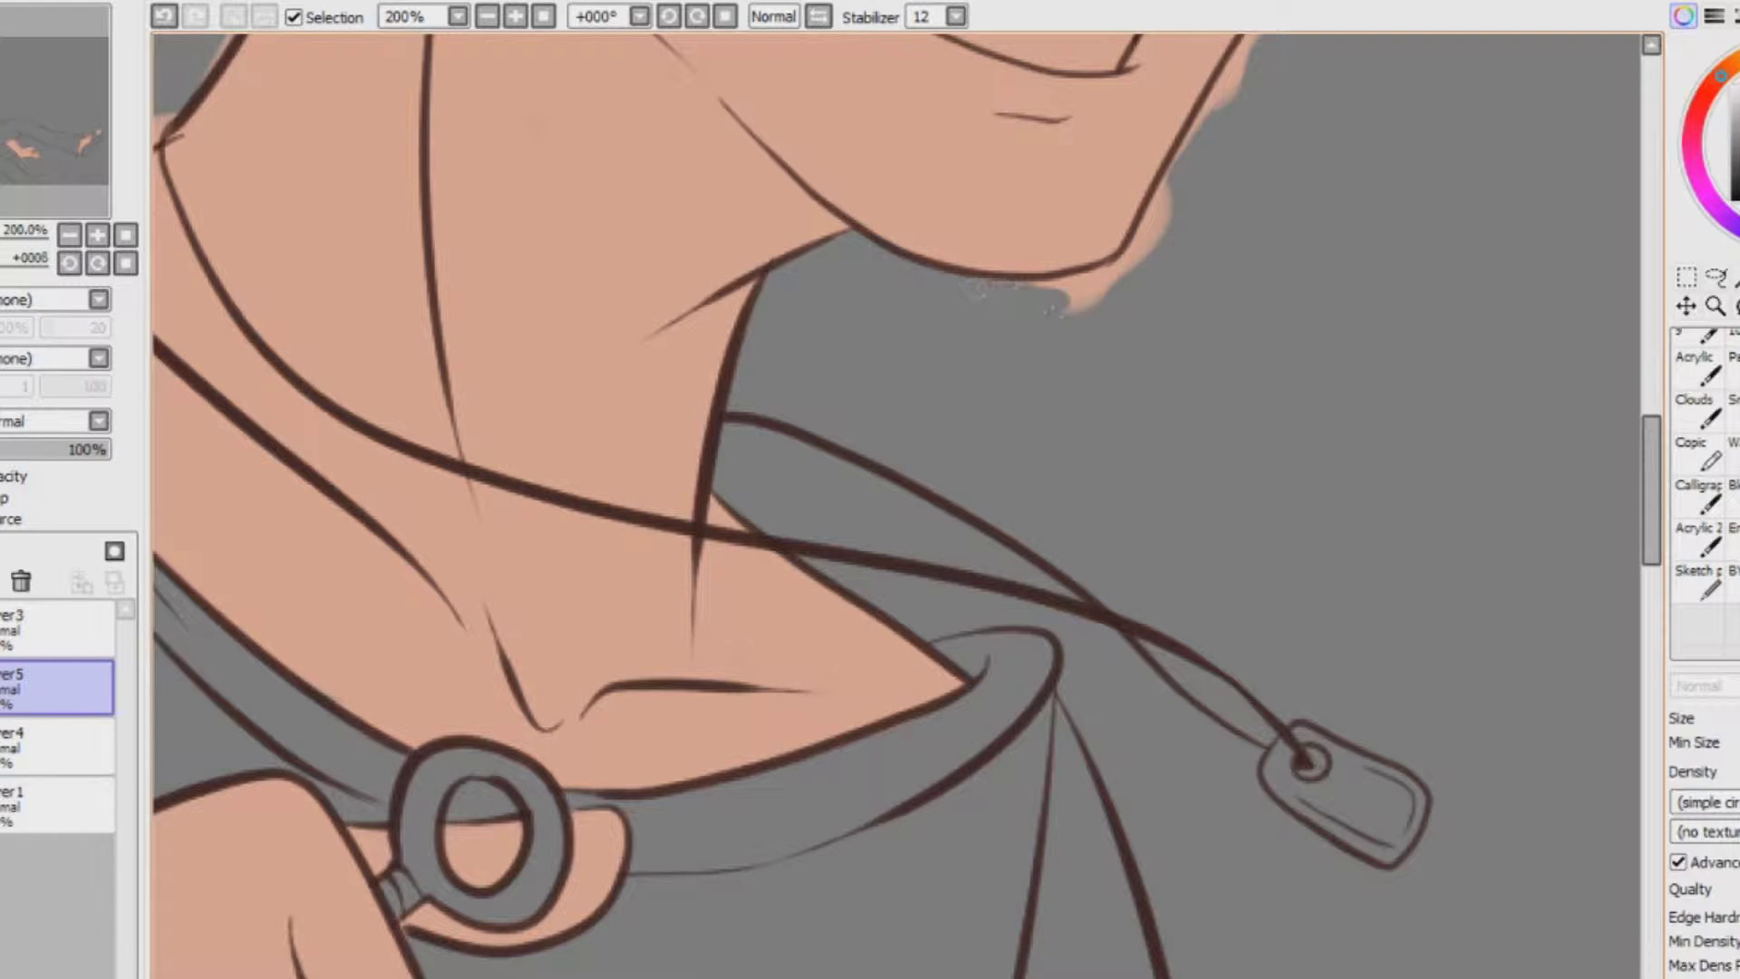
pyautogui.moveTo(1069, 284); pyautogui.dragTo(1190, 172)
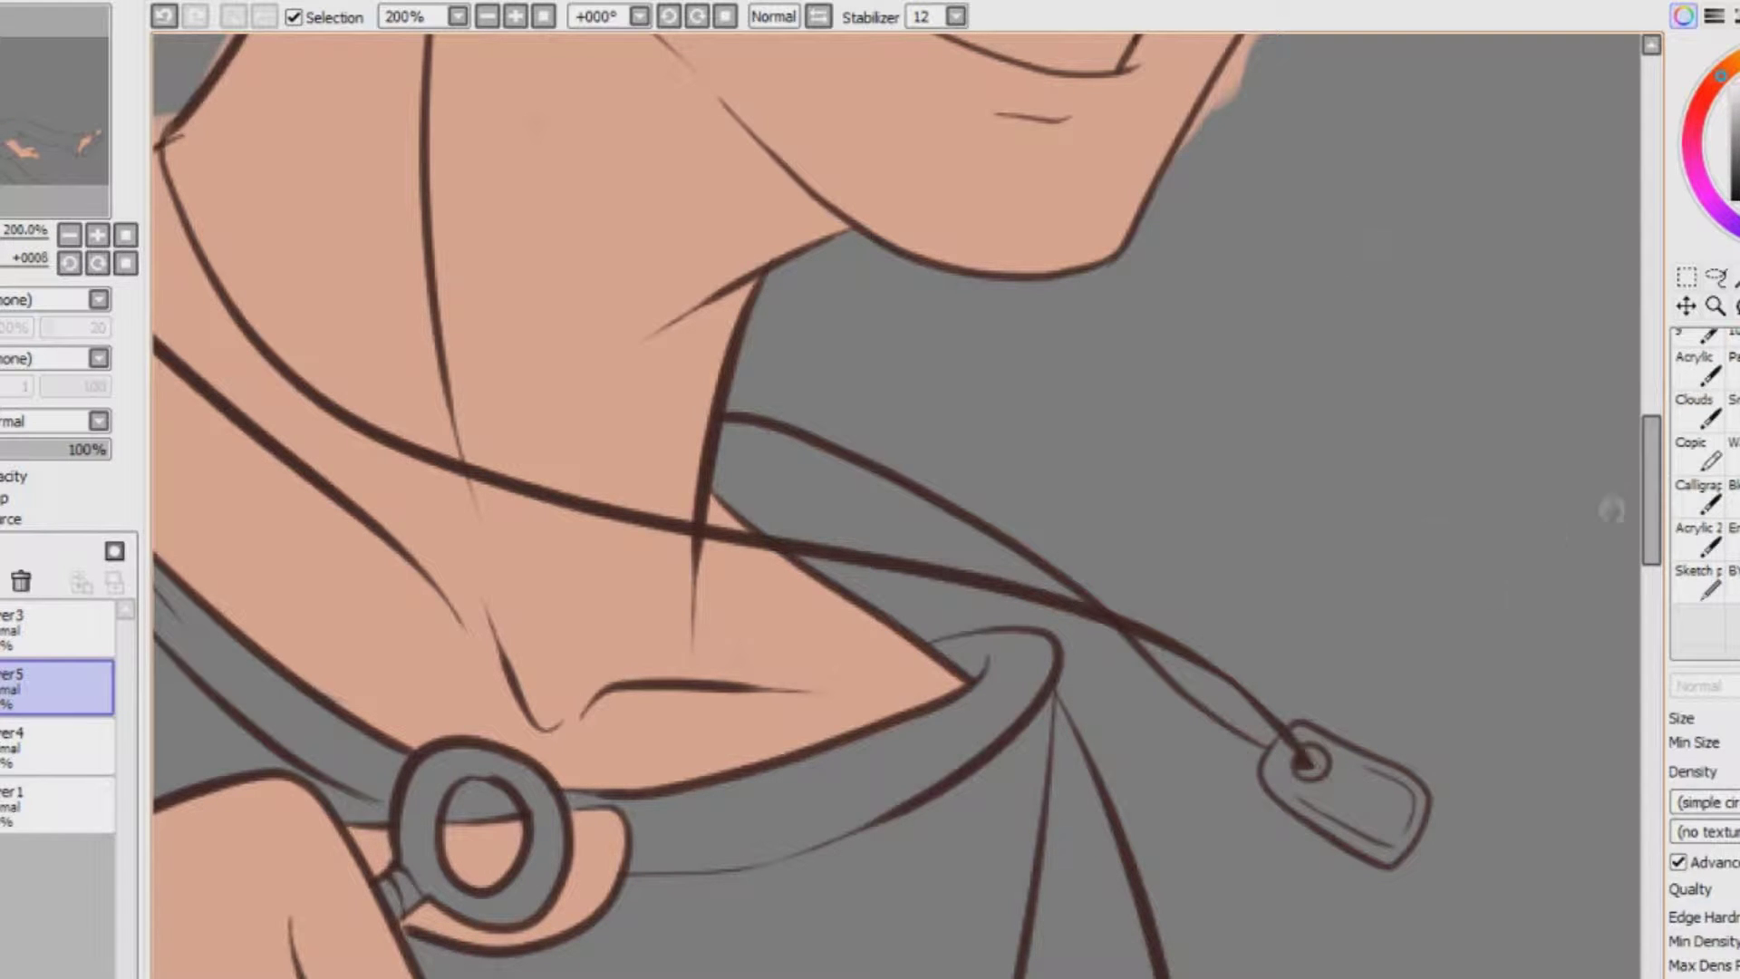
pyautogui.scroll(5, 1169, 589)
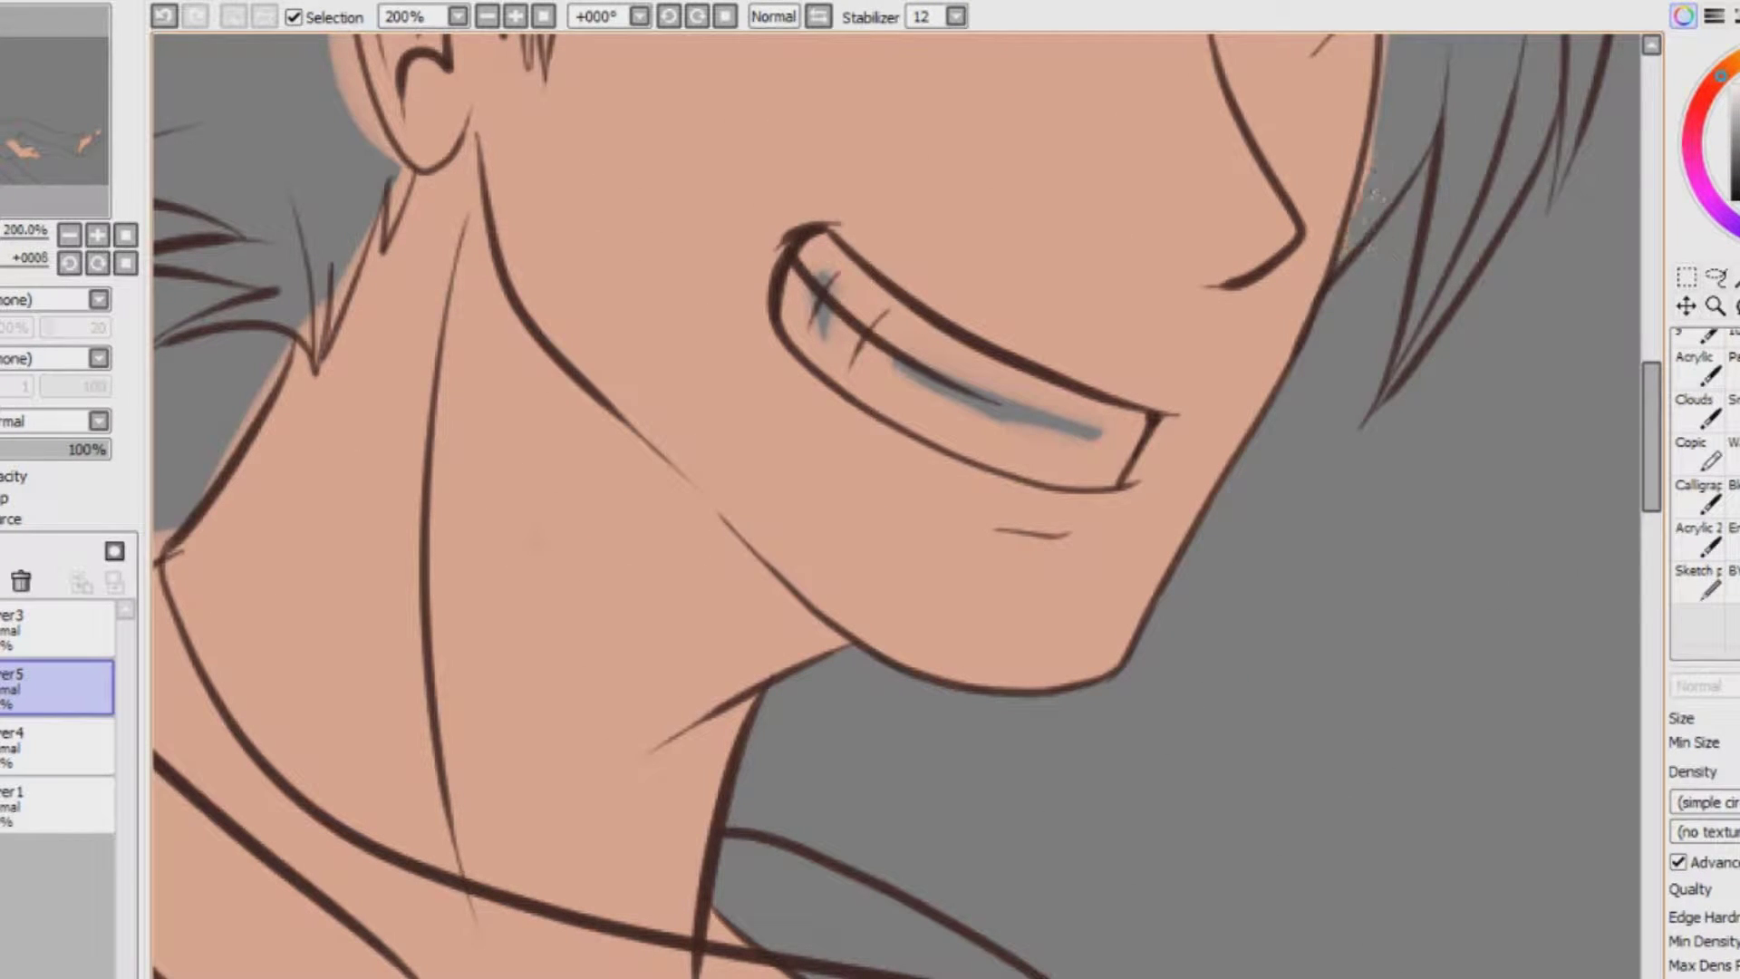
pyautogui.moveTo(820, 290)
pyautogui.mouseDown()
pyautogui.moveTo(797, 345)
pyautogui.moveTo(870, 380)
pyautogui.moveTo(933, 353)
pyautogui.moveTo(833, 253)
pyautogui.moveTo(942, 444)
pyautogui.moveTo(1106, 467)
pyautogui.moveTo(951, 353)
pyautogui.mouseUp()
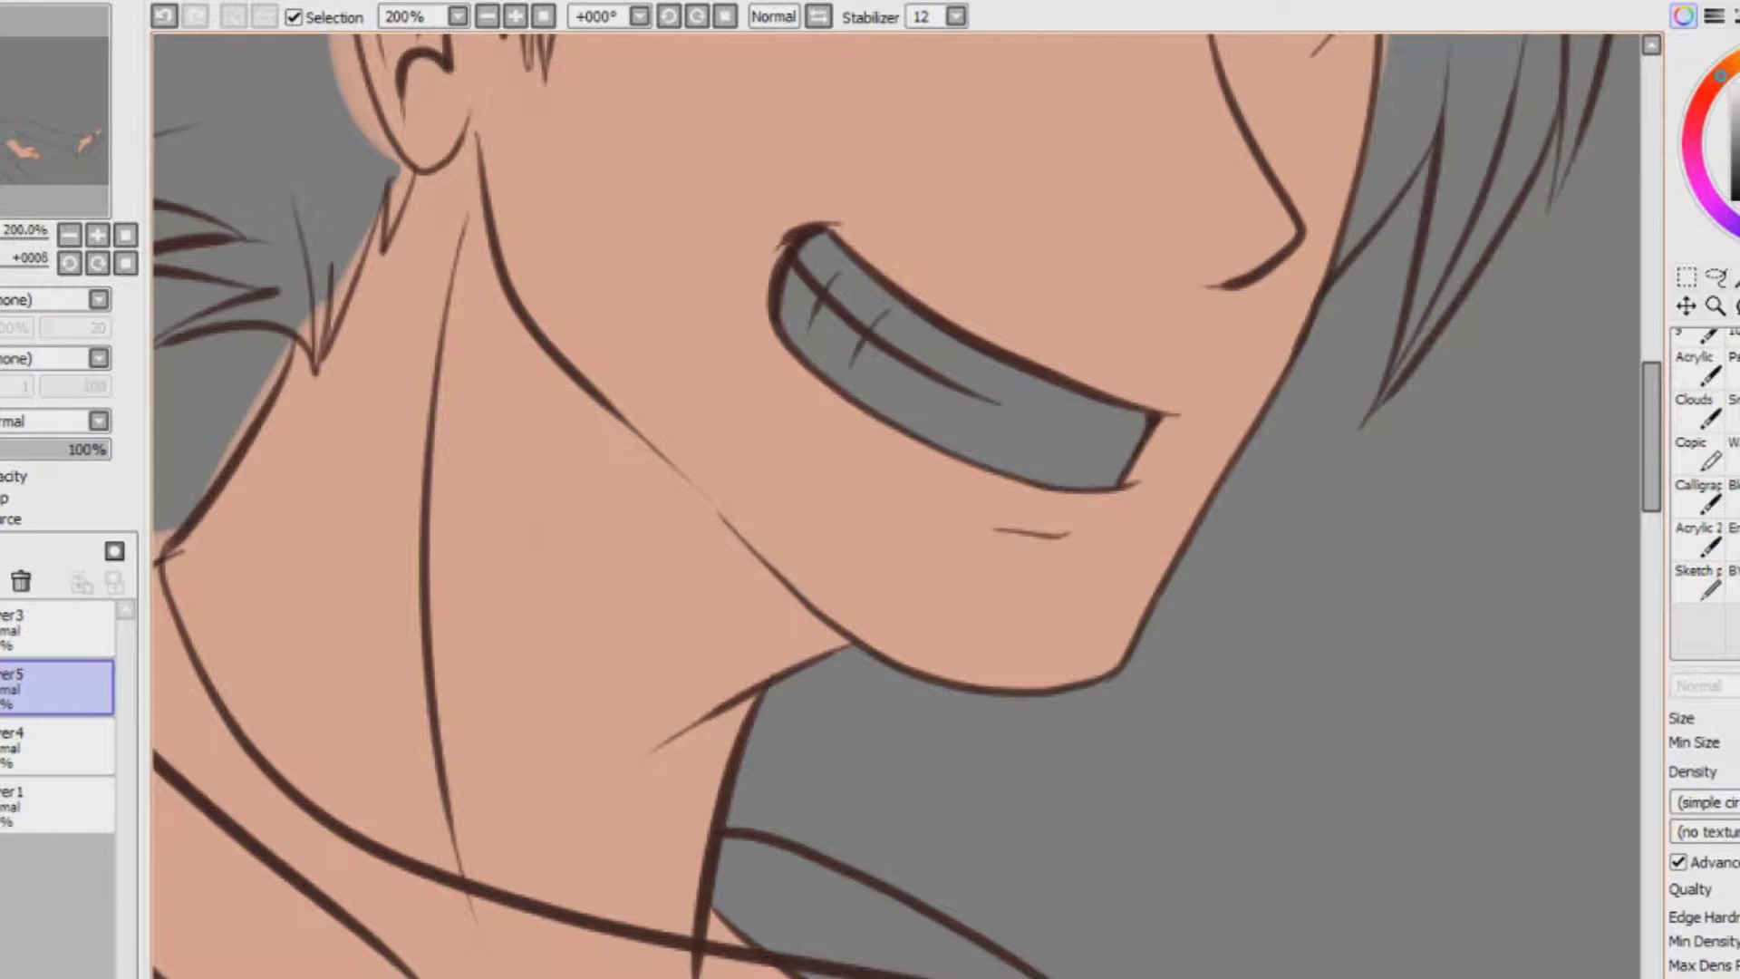
# Remove the skin colour from the hair beside the face, refining the pointed locks and sideburn in front of the ear
pyautogui.scroll(5, 1391, 485)
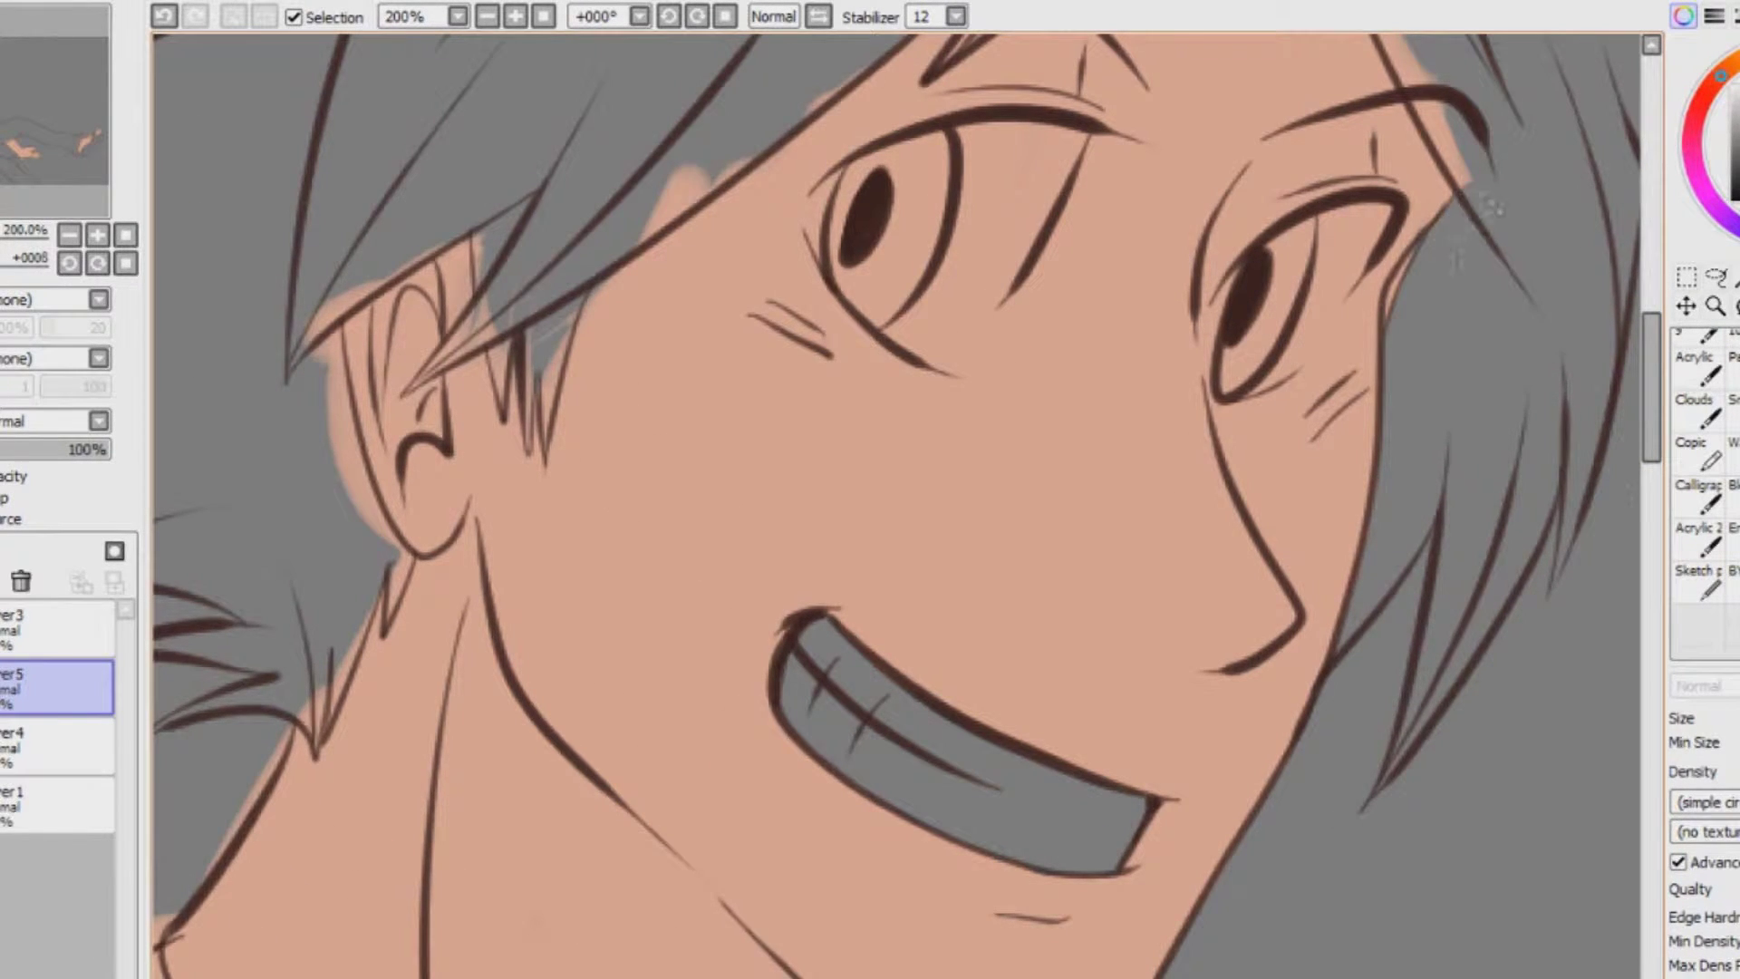
pyautogui.scroll(2, 1491, 206)
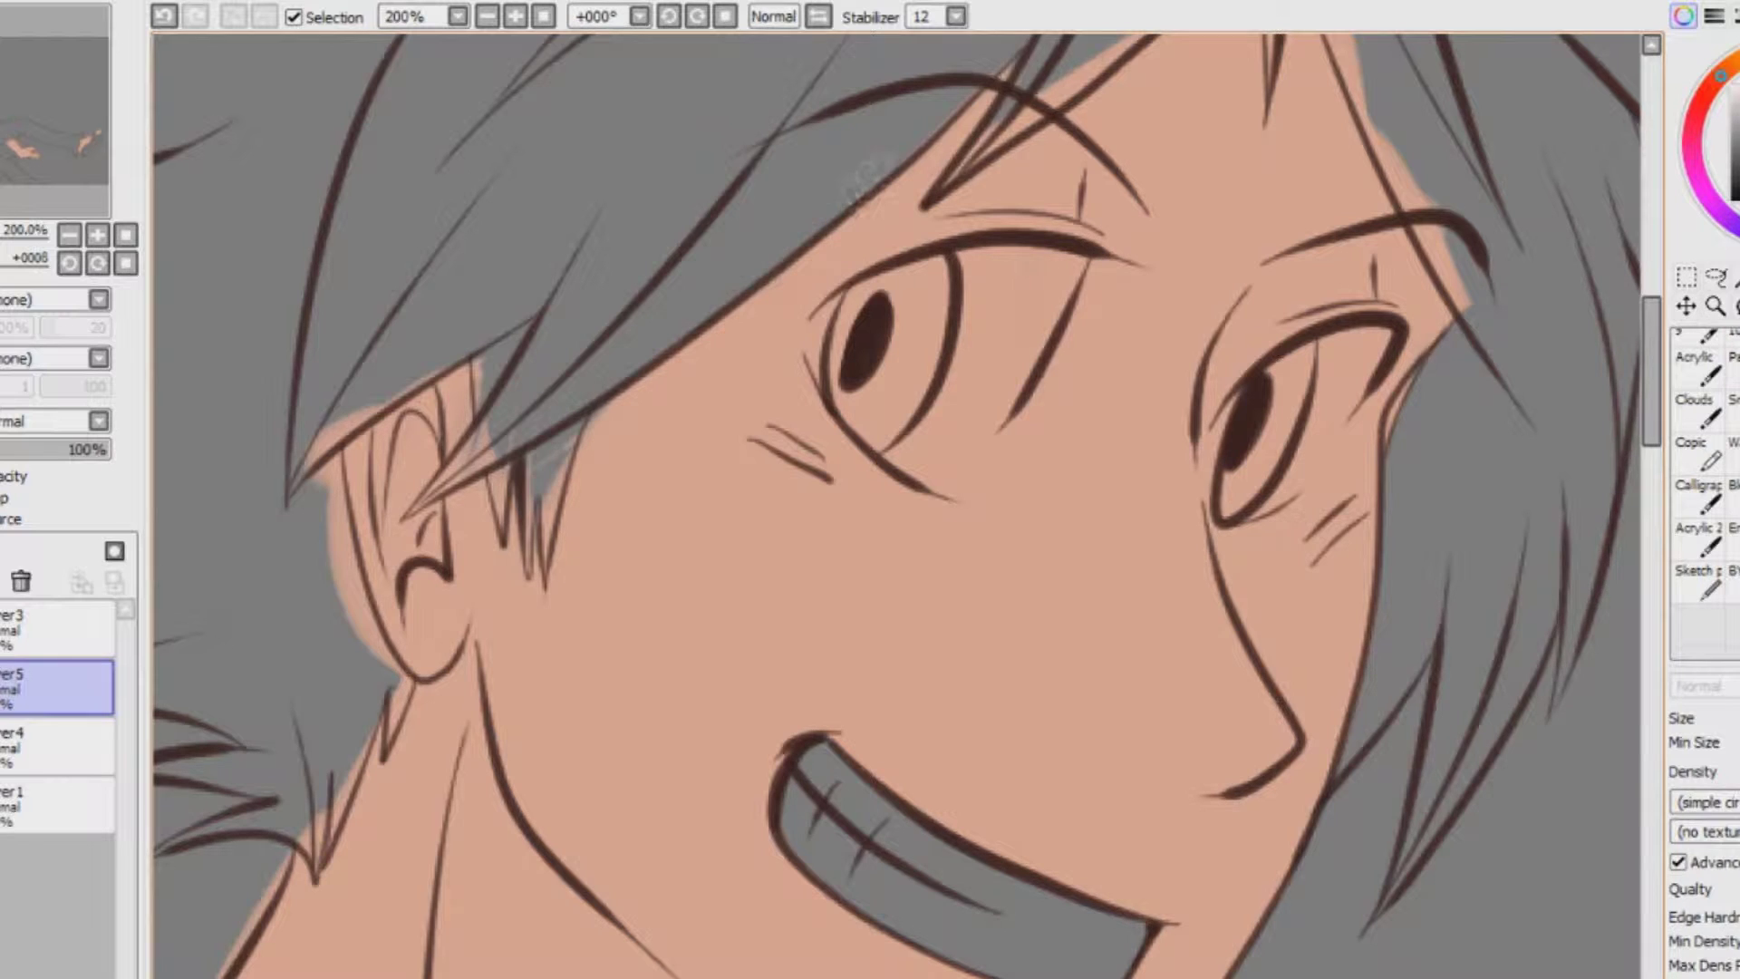
pyautogui.moveTo(479, 364); pyautogui.dragTo(486, 433)
pyautogui.press('n')
pyautogui.moveTo(603, 426)
pyautogui.mouseDown()
pyautogui.moveTo(590, 416)
pyautogui.moveTo(552, 566)
pyautogui.mouseUp()
pyautogui.press('e')
pyautogui.moveTo(532, 465); pyautogui.dragTo(535, 579)
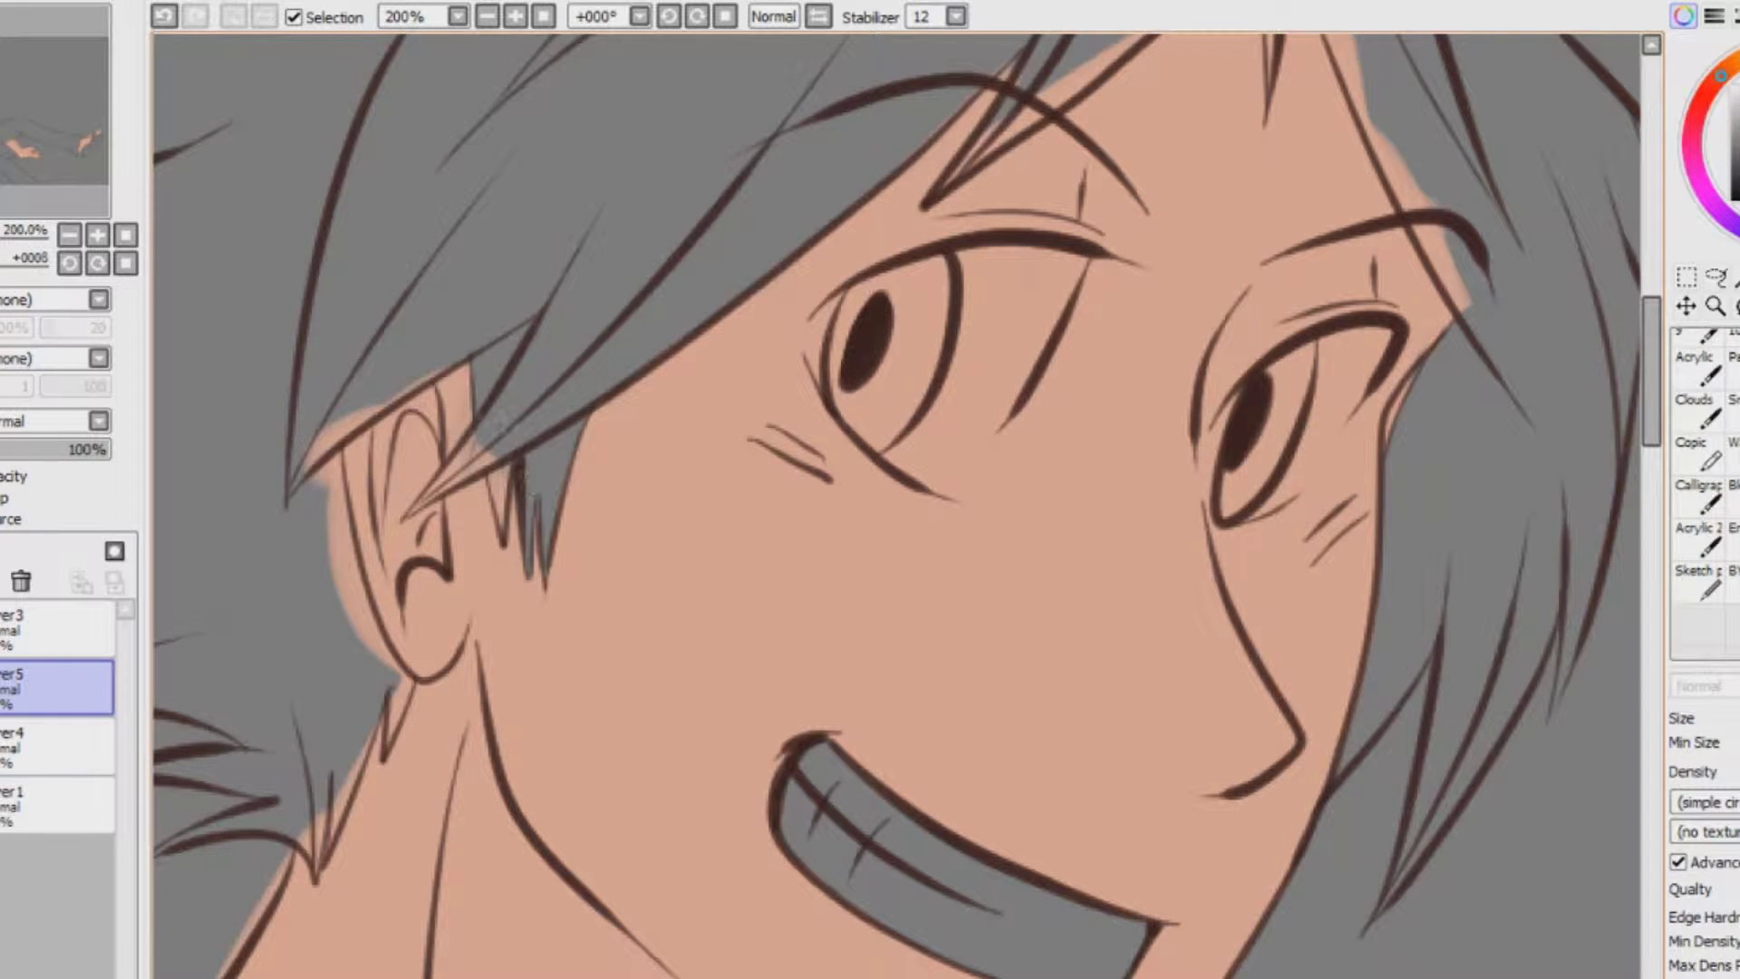
pyautogui.moveTo(419, 512)
pyautogui.mouseDown()
pyautogui.moveTo(466, 462)
pyautogui.moveTo(508, 464)
pyautogui.moveTo(450, 494)
pyautogui.mouseUp()
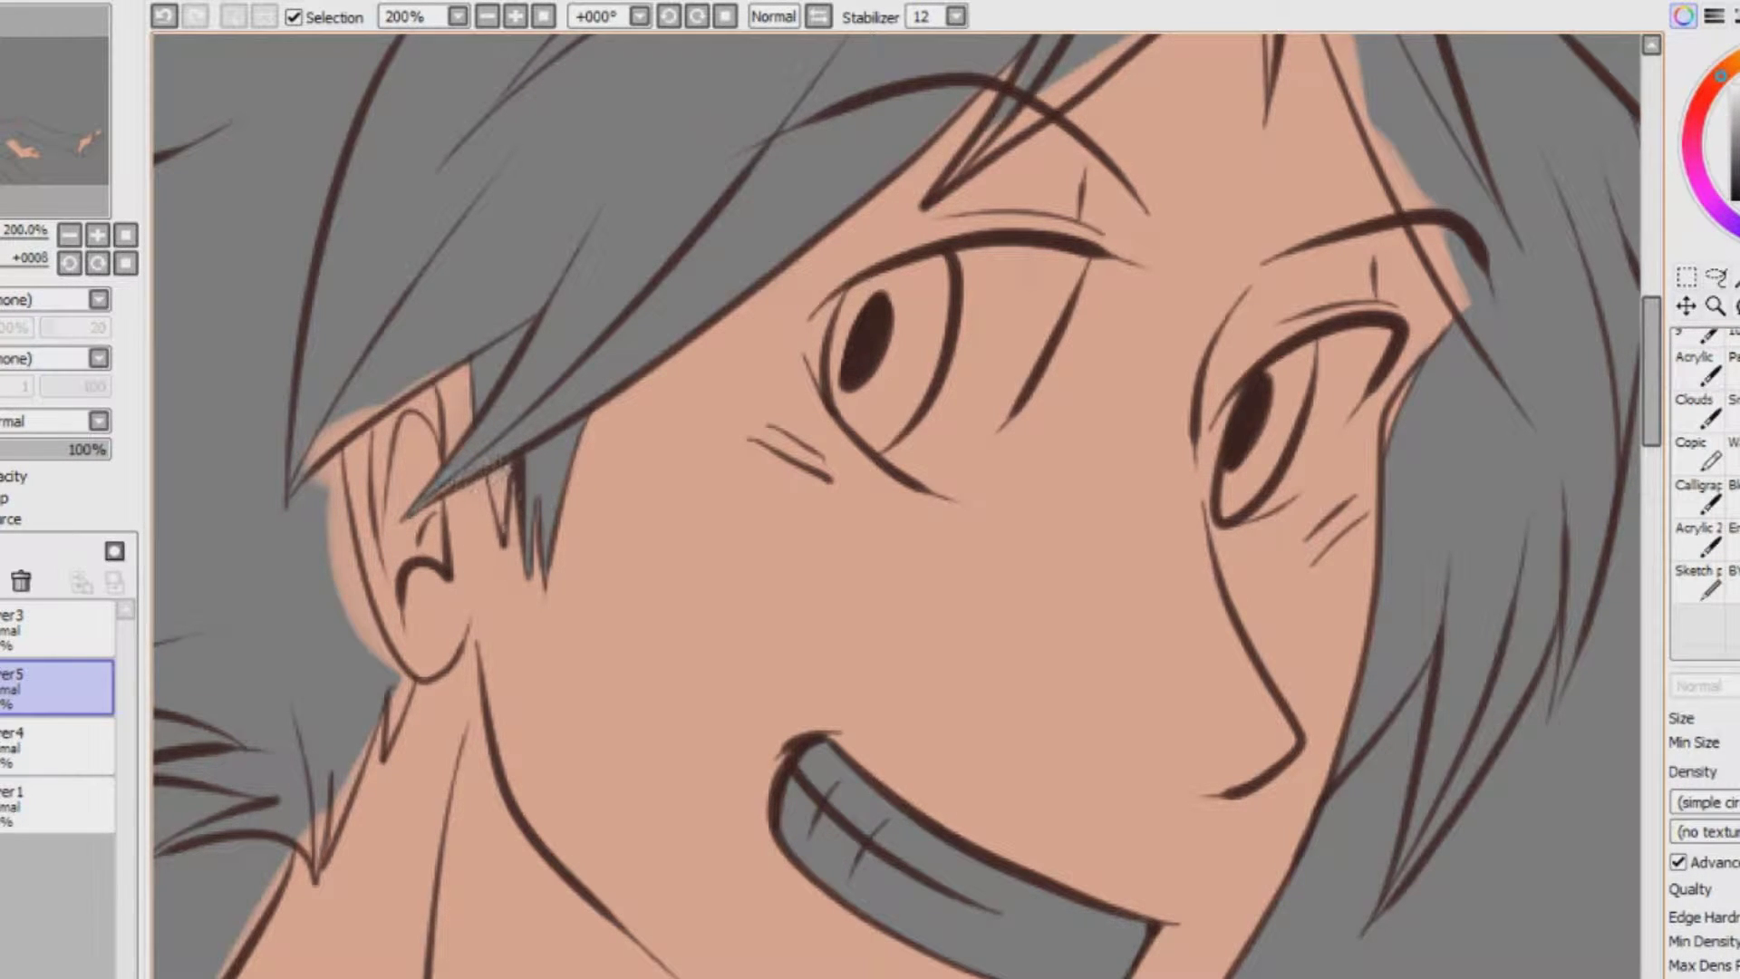
# Erase the skin colour spilling behind the ear, along the nape and above the neckline at the shoulder
pyautogui.moveTo(310, 468)
pyautogui.mouseDown()
pyautogui.moveTo(462, 346)
pyautogui.moveTo(332, 544)
pyautogui.moveTo(390, 671)
pyautogui.moveTo(354, 779)
pyautogui.moveTo(265, 879)
pyautogui.moveTo(222, 974)
pyautogui.mouseUp()
pyautogui.moveTo(381, 698)
pyautogui.mouseDown()
pyautogui.moveTo(399, 738)
pyautogui.moveTo(866, 720)
pyautogui.moveTo(871, 521)
pyautogui.mouseUp()
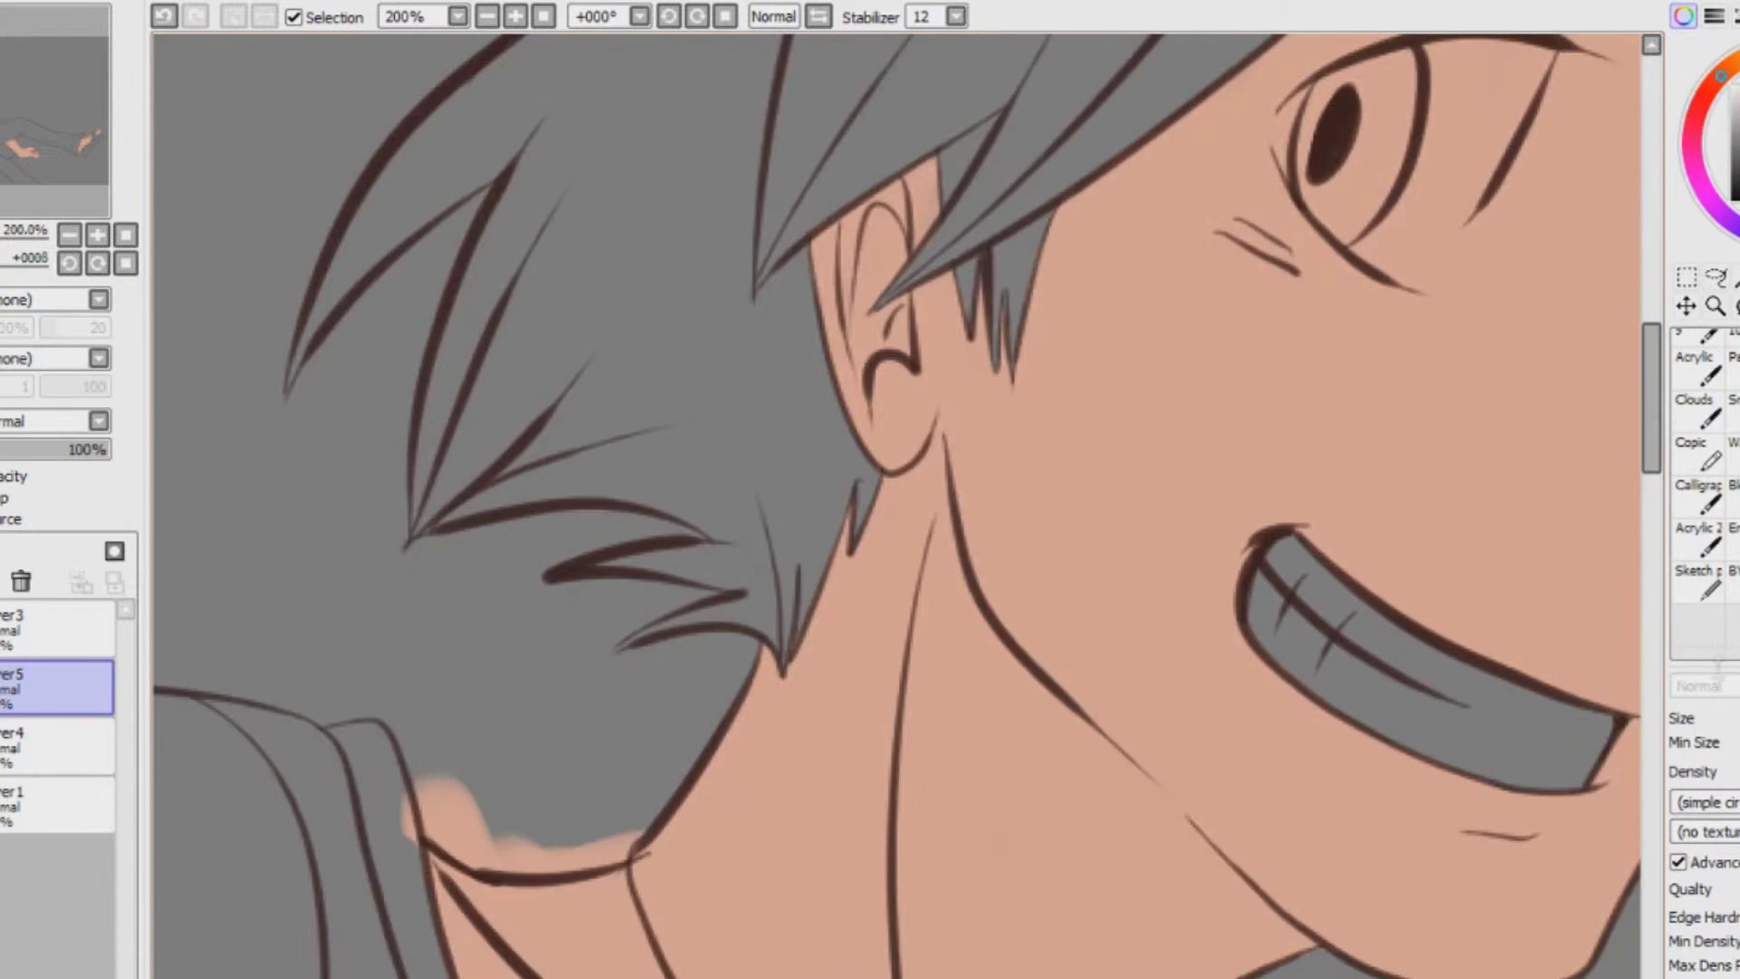
pyautogui.moveTo(408, 811)
pyautogui.mouseDown()
pyautogui.moveTo(478, 859)
pyautogui.moveTo(493, 823)
pyautogui.moveTo(552, 857)
pyautogui.moveTo(634, 839)
pyautogui.mouseUp()
# Erase the skin colour spilling past the other upper arm's edges and onto the sleeve hem, working at 200% zoom
pyautogui.moveTo(1654, 454); pyautogui.dragTo(1664, 567)
pyautogui.click(487, 18)
pyautogui.click(487, 19)
pyautogui.click(517, 18)
pyautogui.click(518, 19)
pyautogui.scroll(-5, 1663, 497)
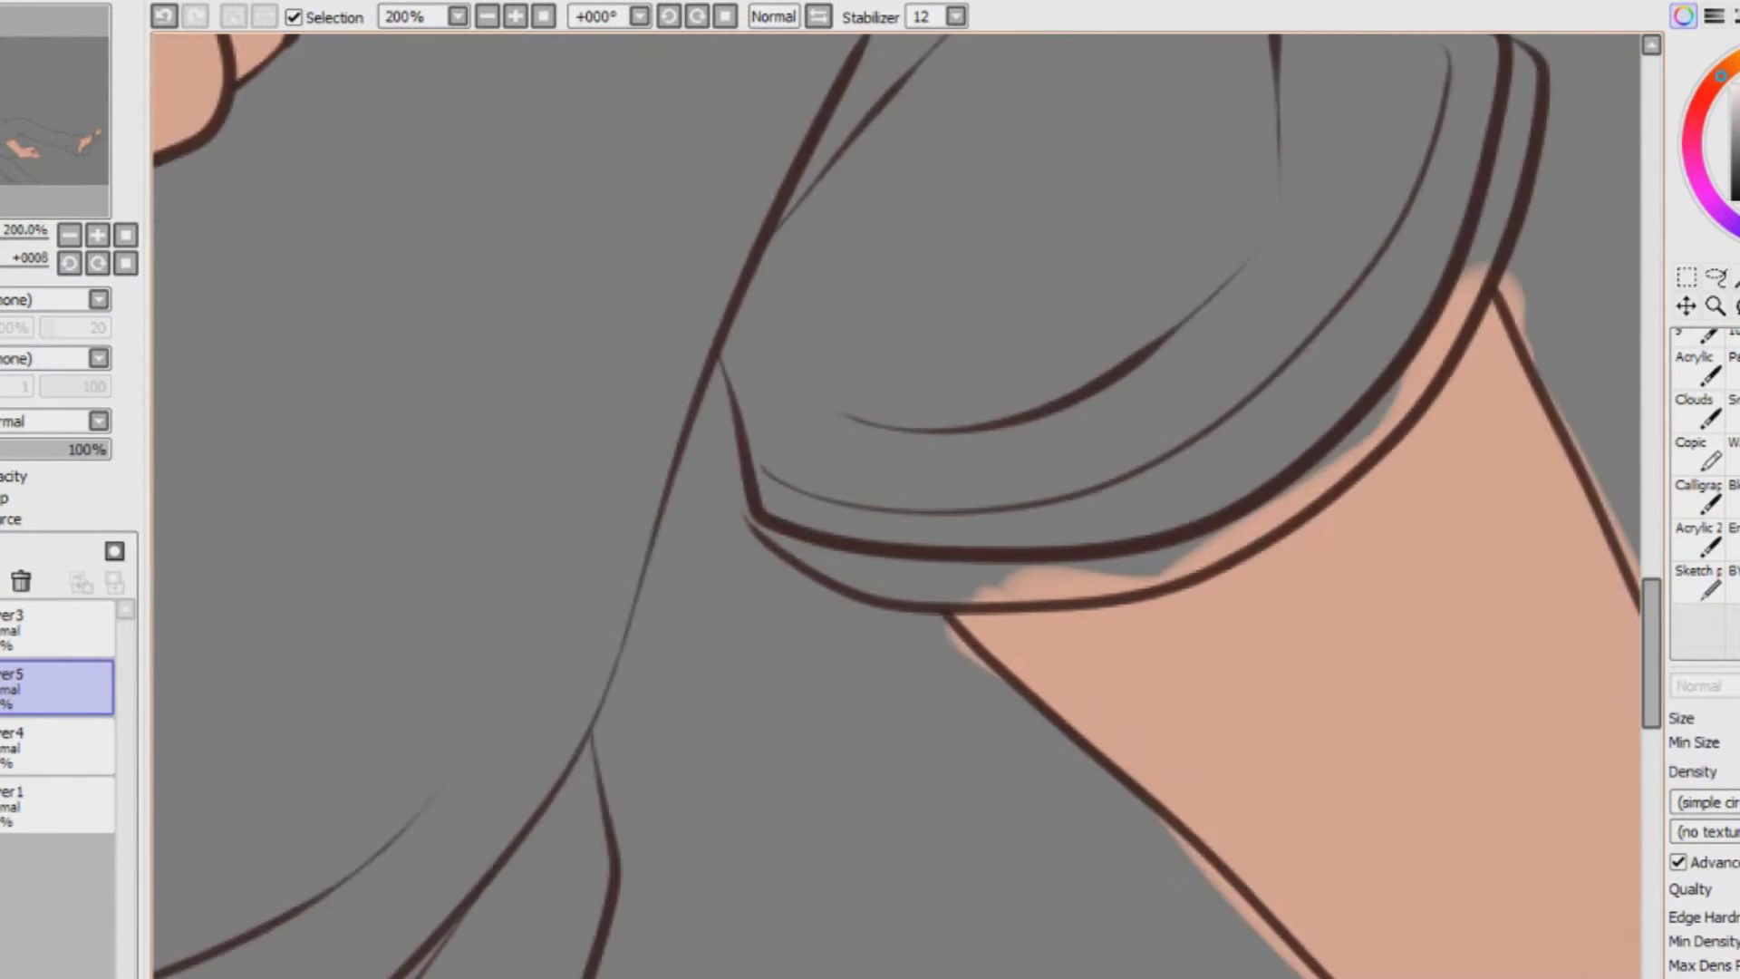
pyautogui.moveTo(1248, 919); pyautogui.dragTo(1298, 974)
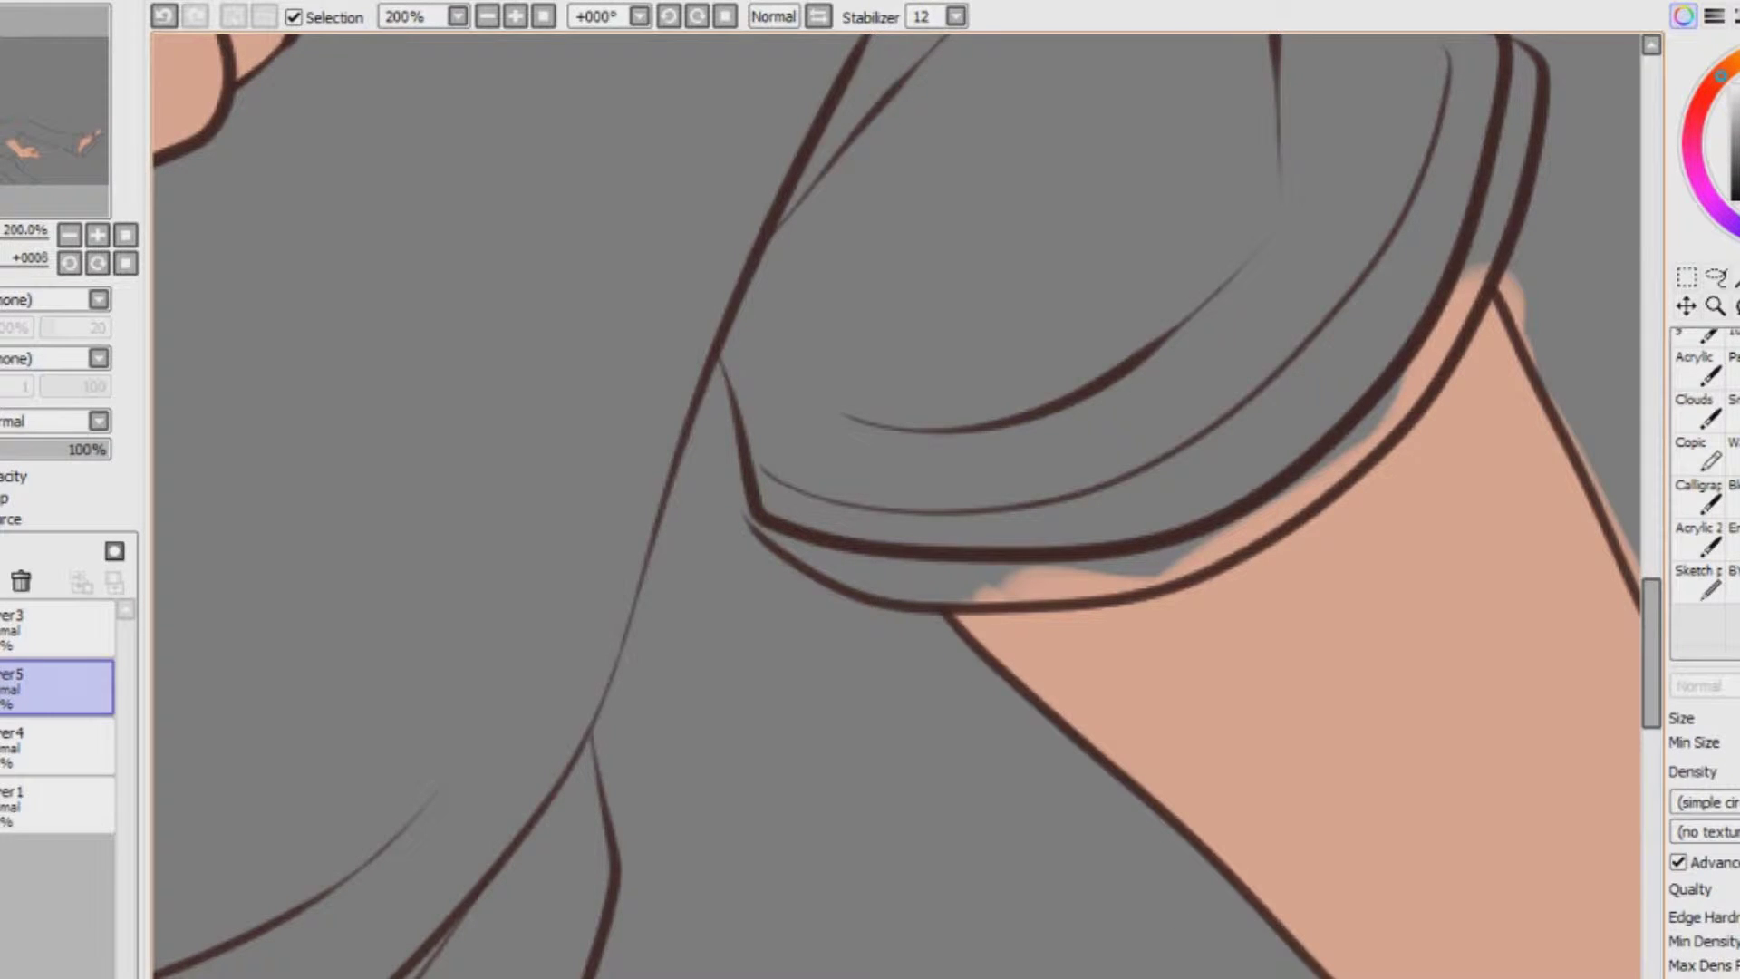
pyautogui.hscroll(5, 898, 506)
pyautogui.moveTo(1301, 966); pyautogui.dragTo(1272, 976)
pyautogui.moveTo(871, 258)
pyautogui.mouseDown()
pyautogui.moveTo(920, 379)
pyautogui.moveTo(1124, 770)
pyautogui.mouseUp()
pyautogui.moveTo(865, 268)
pyautogui.mouseDown()
pyautogui.moveTo(769, 411)
pyautogui.moveTo(596, 546)
pyautogui.moveTo(652, 504)
pyautogui.moveTo(357, 585)
pyautogui.moveTo(591, 563)
pyautogui.mouseUp()
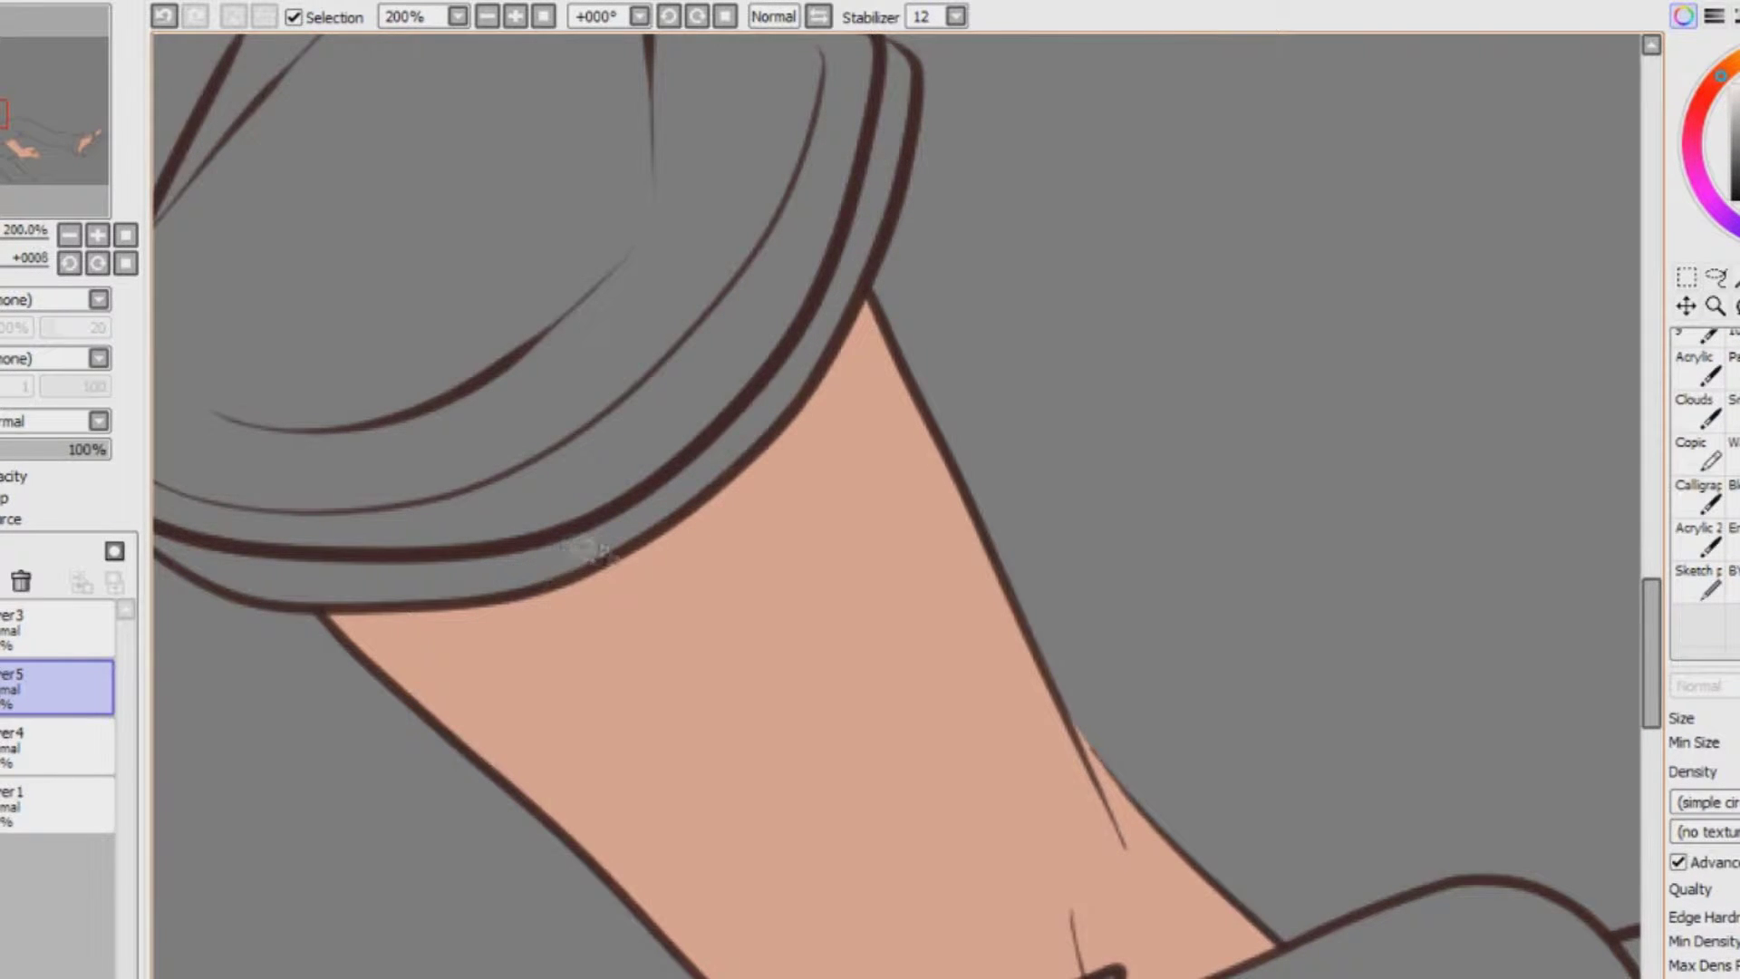
# Clean the skin colour along the forearm below the trouser leg and clear it from the ring at the hand, at 150% zoom
pyautogui.click(486, 17)
pyautogui.click(487, 16)
pyautogui.click(486, 16)
pyautogui.click(486, 16)
pyautogui.click(515, 16)
pyautogui.click(515, 16)
pyautogui.moveTo(1268, 843)
pyautogui.mouseDown()
pyautogui.moveTo(1268, 99)
pyautogui.moveTo(511, 100)
pyautogui.mouseUp()
pyautogui.moveTo(960, 521)
pyautogui.mouseDown()
pyautogui.moveTo(1001, 588)
pyautogui.moveTo(1218, 861)
pyautogui.mouseUp()
pyautogui.moveTo(616, 657); pyautogui.dragTo(897, 523)
pyautogui.moveTo(648, 682); pyautogui.dragTo(600, 660)
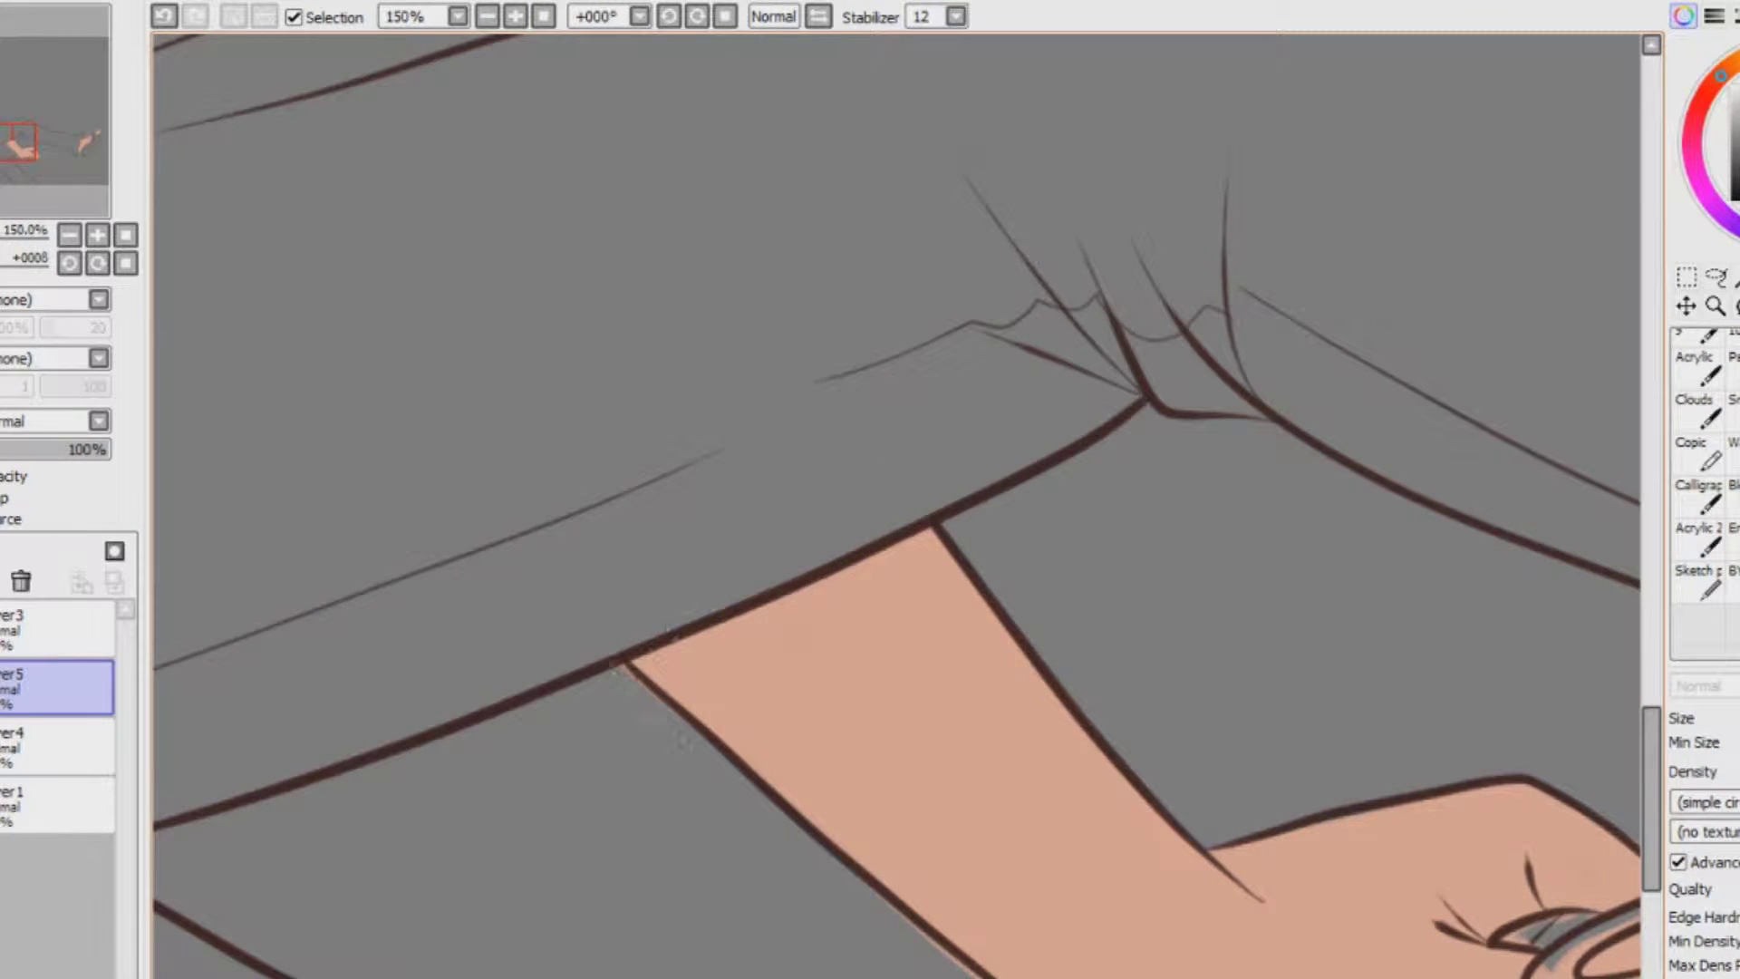
pyautogui.moveTo(863, 895); pyautogui.dragTo(969, 972)
pyautogui.hscroll(5, 897, 505)
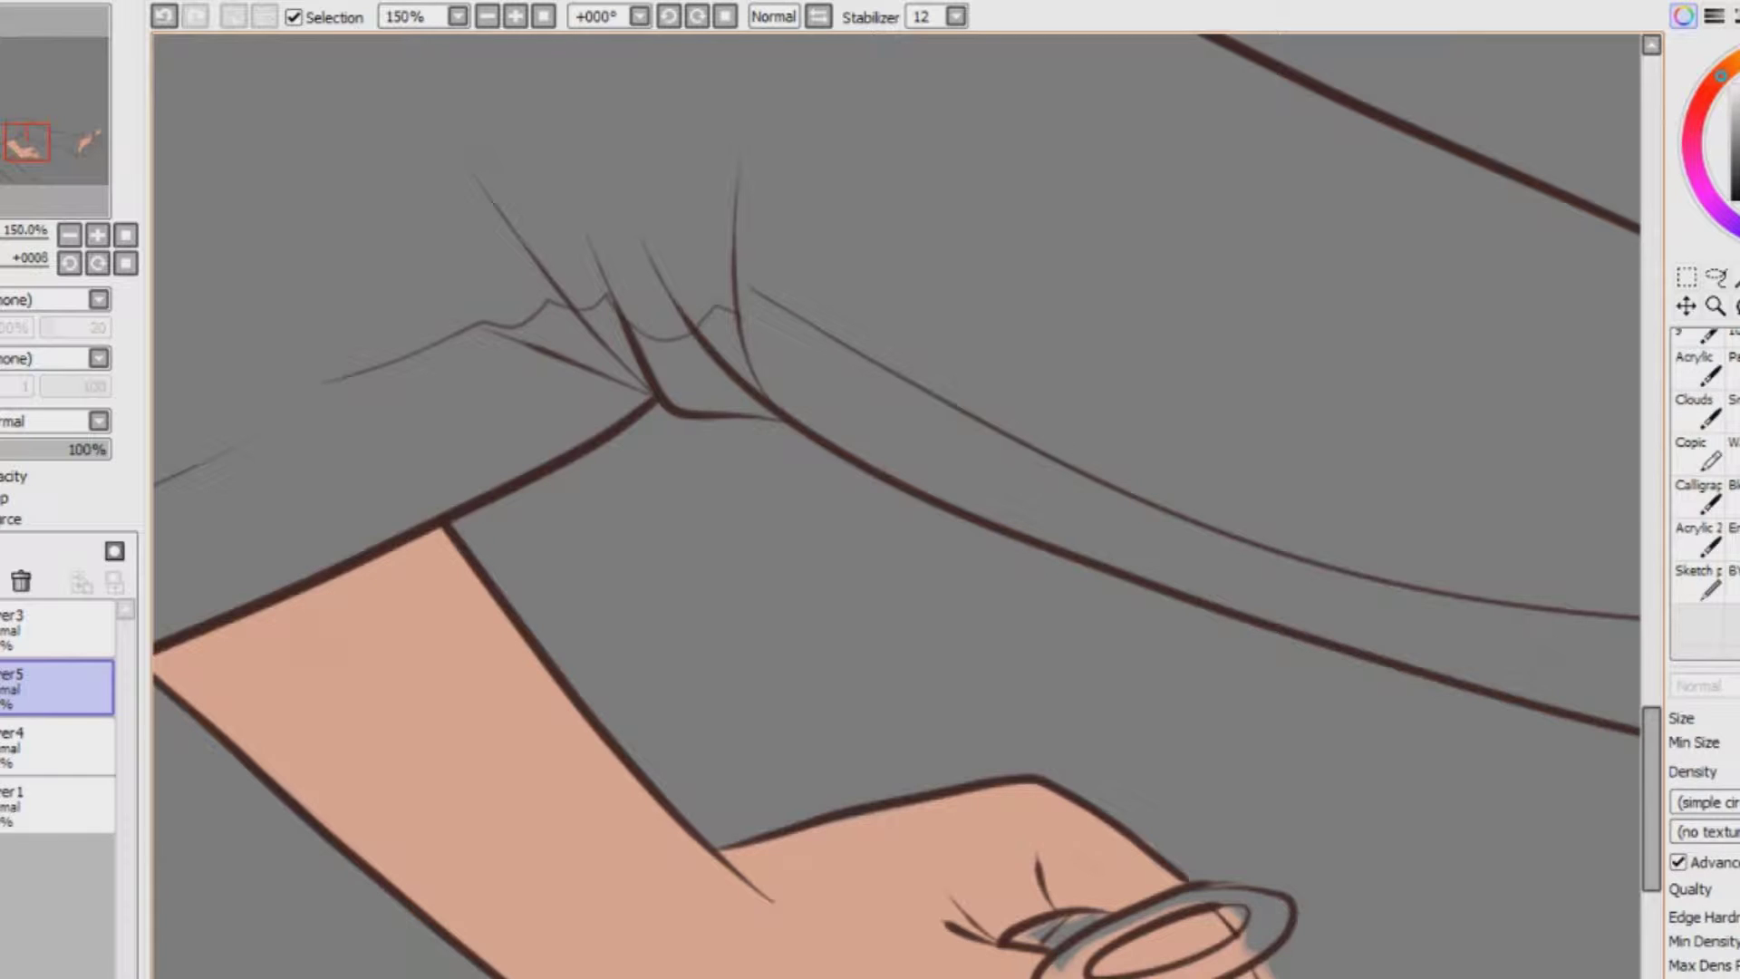
pyautogui.moveTo(1023, 933)
pyautogui.mouseDown()
pyautogui.moveTo(1069, 960)
pyautogui.moveTo(1142, 915)
pyautogui.moveTo(1223, 951)
pyautogui.moveTo(1178, 970)
pyautogui.mouseUp()
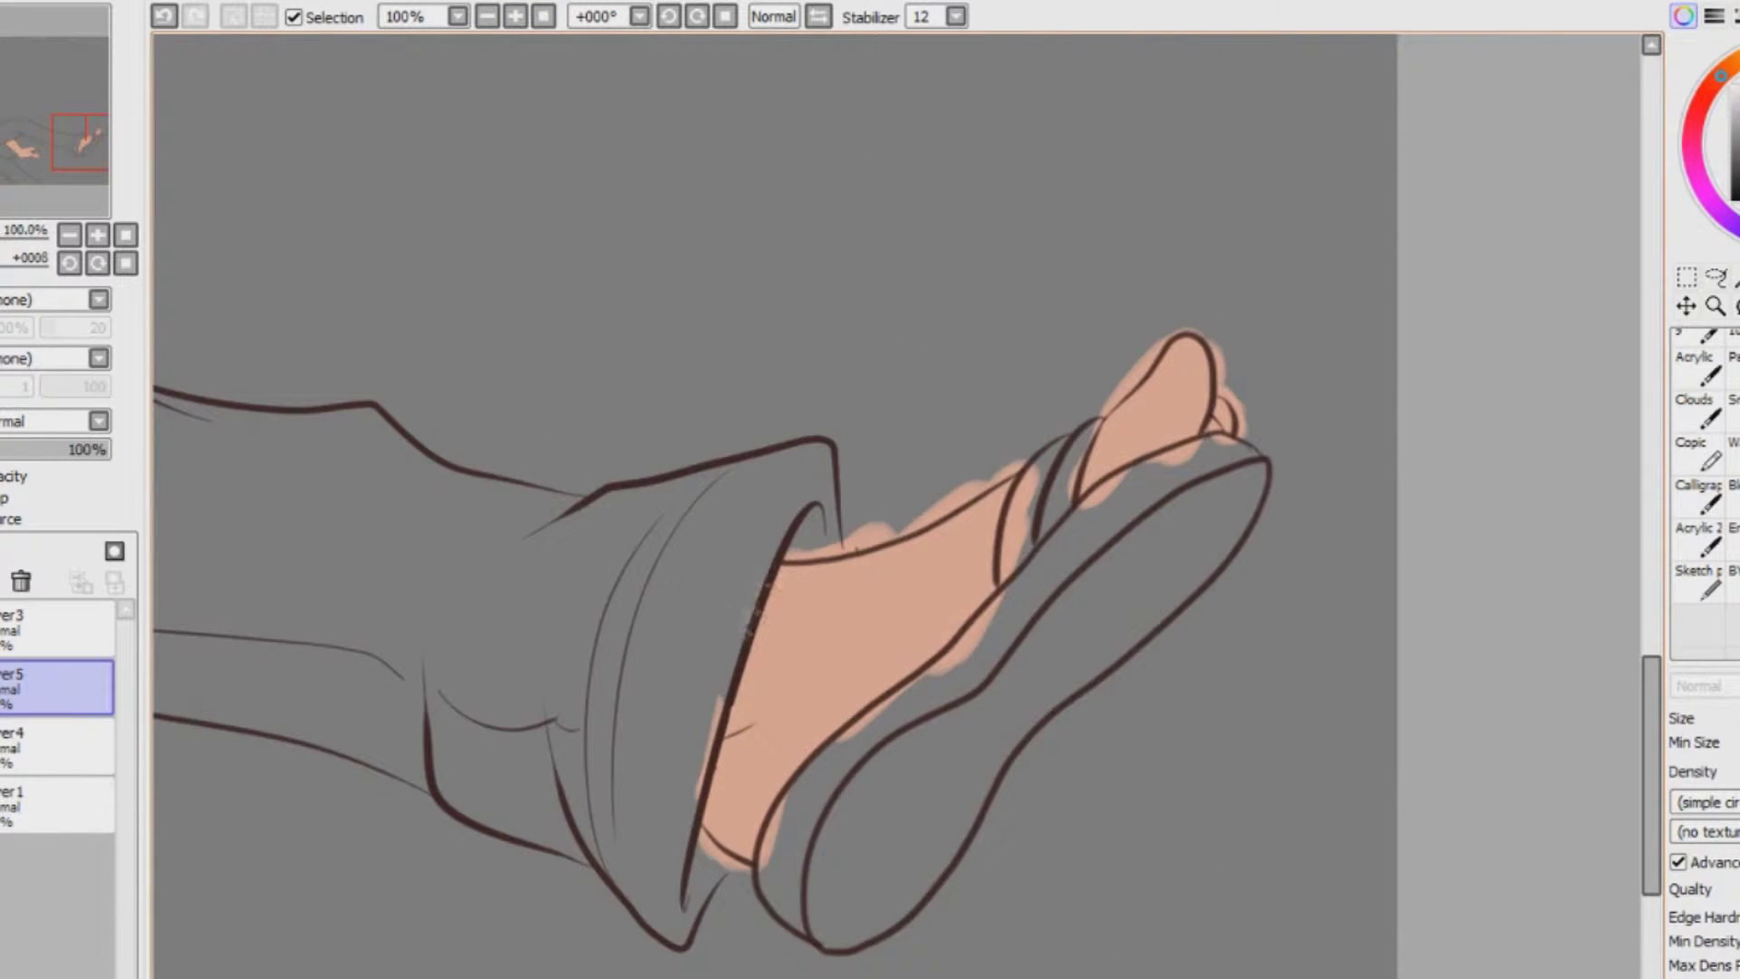
# Erase the skin colour spilling around the sandalled foot along the trouser hem, the sole and the instep
pyautogui.moveTo(756, 612)
pyautogui.mouseDown()
pyautogui.moveTo(711, 847)
pyautogui.moveTo(753, 879)
pyautogui.moveTo(770, 802)
pyautogui.mouseUp()
pyautogui.moveTo(860, 732)
pyautogui.mouseDown()
pyautogui.moveTo(977, 636)
pyautogui.moveTo(1019, 498)
pyautogui.moveTo(1044, 479)
pyautogui.mouseUp()
pyautogui.moveTo(779, 555)
pyautogui.mouseDown()
pyautogui.moveTo(899, 539)
pyautogui.moveTo(1060, 445)
pyautogui.moveTo(1092, 466)
pyautogui.moveTo(1095, 414)
pyautogui.moveTo(1176, 335)
pyautogui.moveTo(1211, 339)
pyautogui.moveTo(1251, 432)
pyautogui.moveTo(1232, 418)
pyautogui.moveTo(1234, 452)
pyautogui.moveTo(1151, 479)
pyautogui.moveTo(1169, 460)
pyautogui.moveTo(1215, 445)
pyautogui.moveTo(1084, 515)
pyautogui.mouseUp()
pyautogui.click(1732, 584)
pyautogui.click(1731, 541)
pyautogui.scroll(-3, 897, 543)
pyautogui.moveTo(507, 380); pyautogui.dragTo(1242, 743)
# Erase the skin colour spilling into the hair beside the far eye and around the forehead's hairline
pyautogui.scroll(3, 897, 543)
pyautogui.moveTo(861, 227); pyautogui.dragTo(861, 866)
pyautogui.click(515, 17)
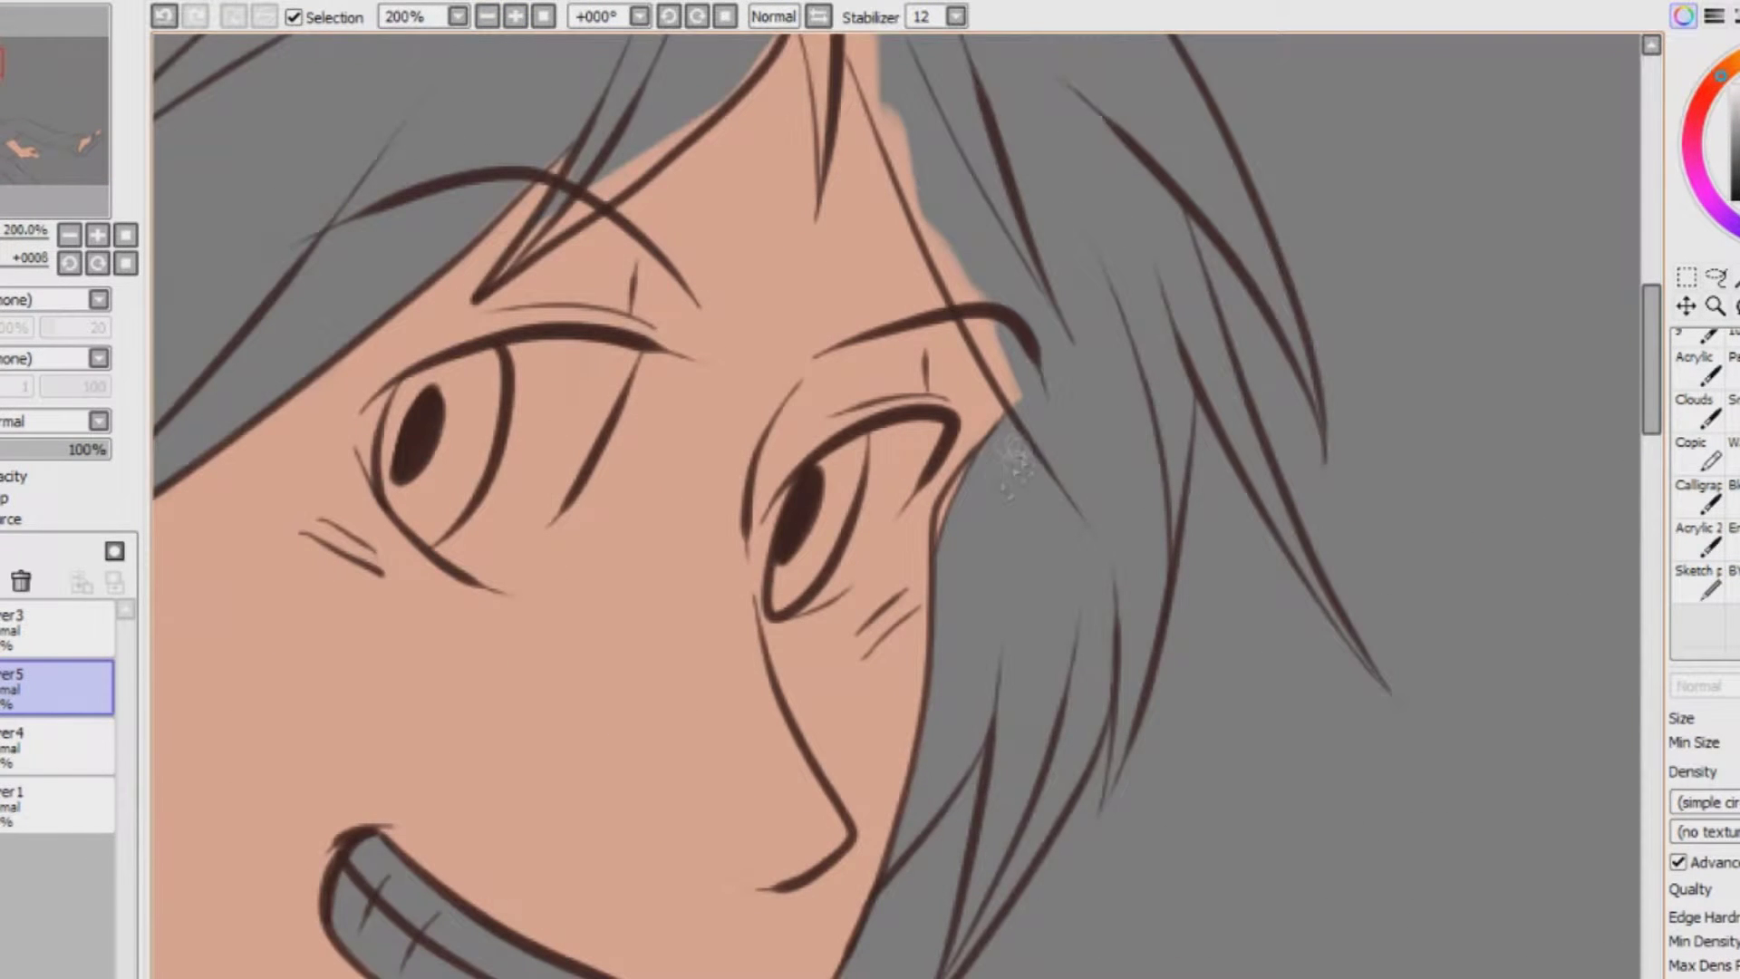
pyautogui.moveTo(960, 494); pyautogui.dragTo(940, 543)
pyautogui.moveTo(1026, 421); pyautogui.dragTo(902, 132)
pyautogui.moveTo(943, 253)
pyautogui.mouseDown()
pyautogui.moveTo(942, 587)
pyautogui.moveTo(847, 337)
pyautogui.mouseUp()
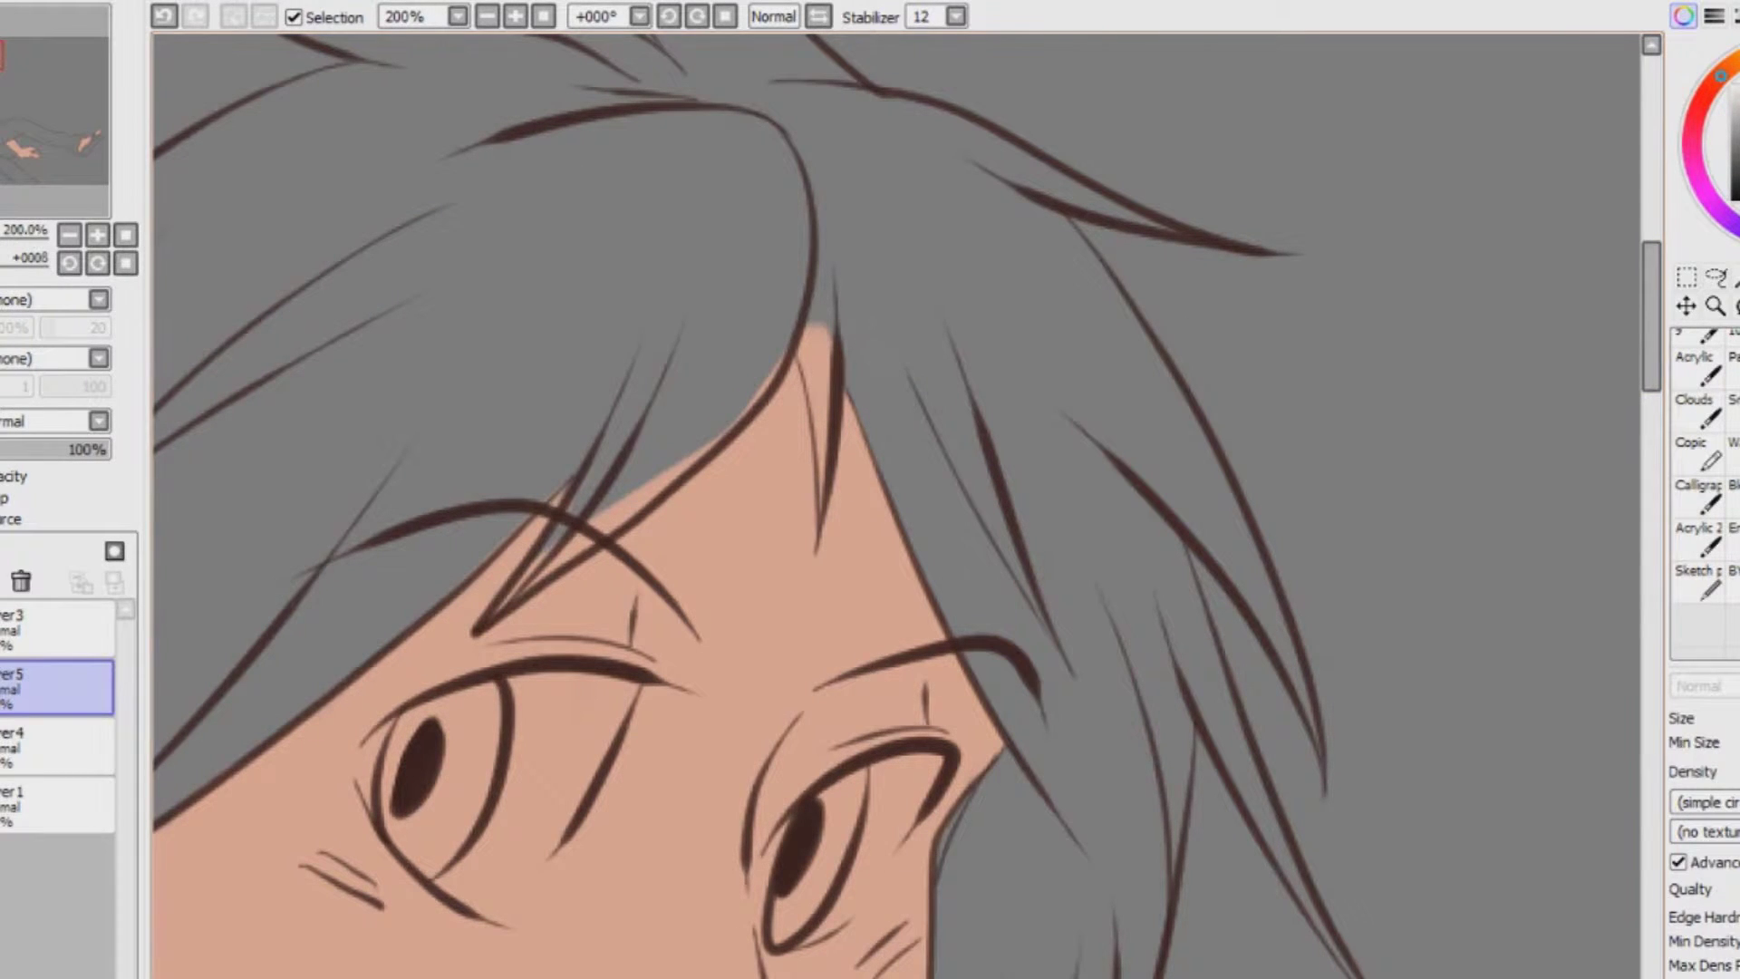
pyautogui.moveTo(820, 524)
pyautogui.mouseDown()
pyautogui.moveTo(833, 340)
pyautogui.moveTo(807, 353)
pyautogui.moveTo(827, 421)
pyautogui.moveTo(811, 380)
pyautogui.moveTo(761, 381)
pyautogui.moveTo(793, 313)
pyautogui.moveTo(730, 422)
pyautogui.moveTo(512, 589)
pyautogui.moveTo(539, 546)
pyautogui.moveTo(485, 571)
pyautogui.moveTo(518, 528)
pyautogui.mouseUp()
# Pick white and fill the whites of both eyes, working at 200% zoom
pyautogui.moveTo(724, 977); pyautogui.dragTo(640, 978)
pyautogui.tripleClick(487, 16)
pyautogui.tripleClick(515, 17)
pyautogui.moveTo(1652, 413); pyautogui.dragTo(1652, 370)
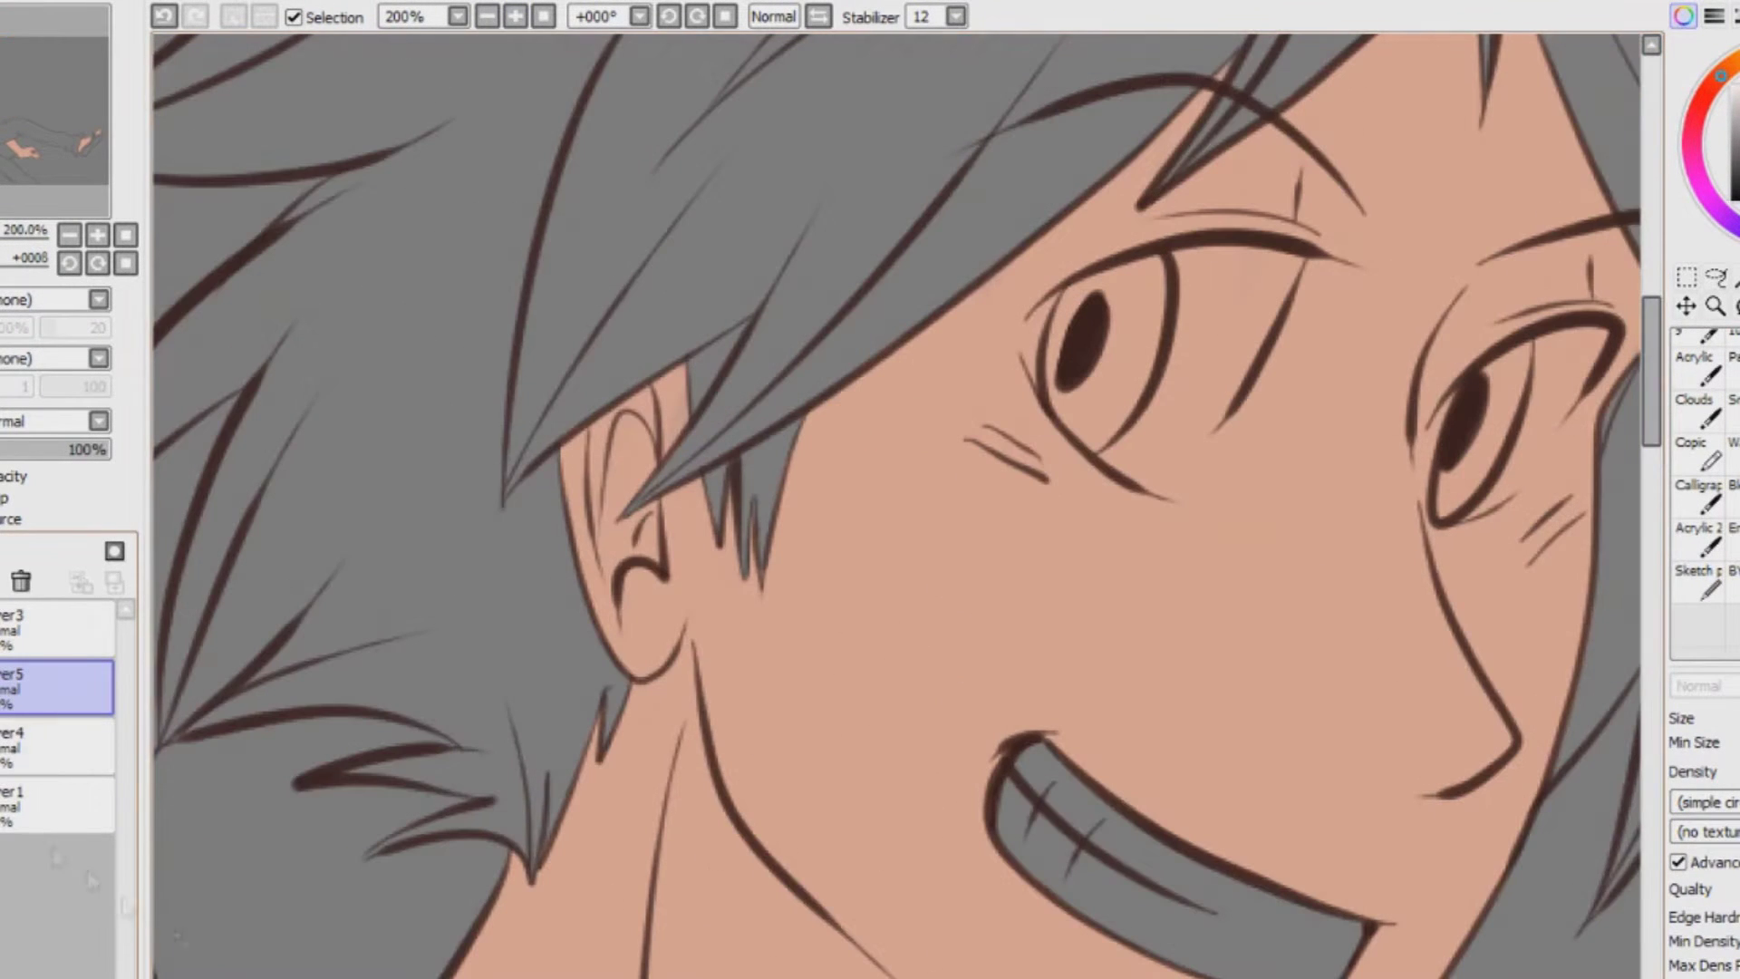
pyautogui.moveTo(1735, 94); pyautogui.dragTo(1704, 55)
pyautogui.click(1735, 582)
pyautogui.moveTo(1188, 288)
pyautogui.mouseDown()
pyautogui.moveTo(1054, 311)
pyautogui.moveTo(1022, 370)
pyautogui.moveTo(1054, 329)
pyautogui.moveTo(1094, 383)
pyautogui.moveTo(1212, 351)
pyautogui.moveTo(1221, 374)
pyautogui.moveTo(1256, 286)
pyautogui.moveTo(1283, 285)
pyautogui.moveTo(1257, 304)
pyautogui.moveTo(1215, 295)
pyautogui.mouseUp()
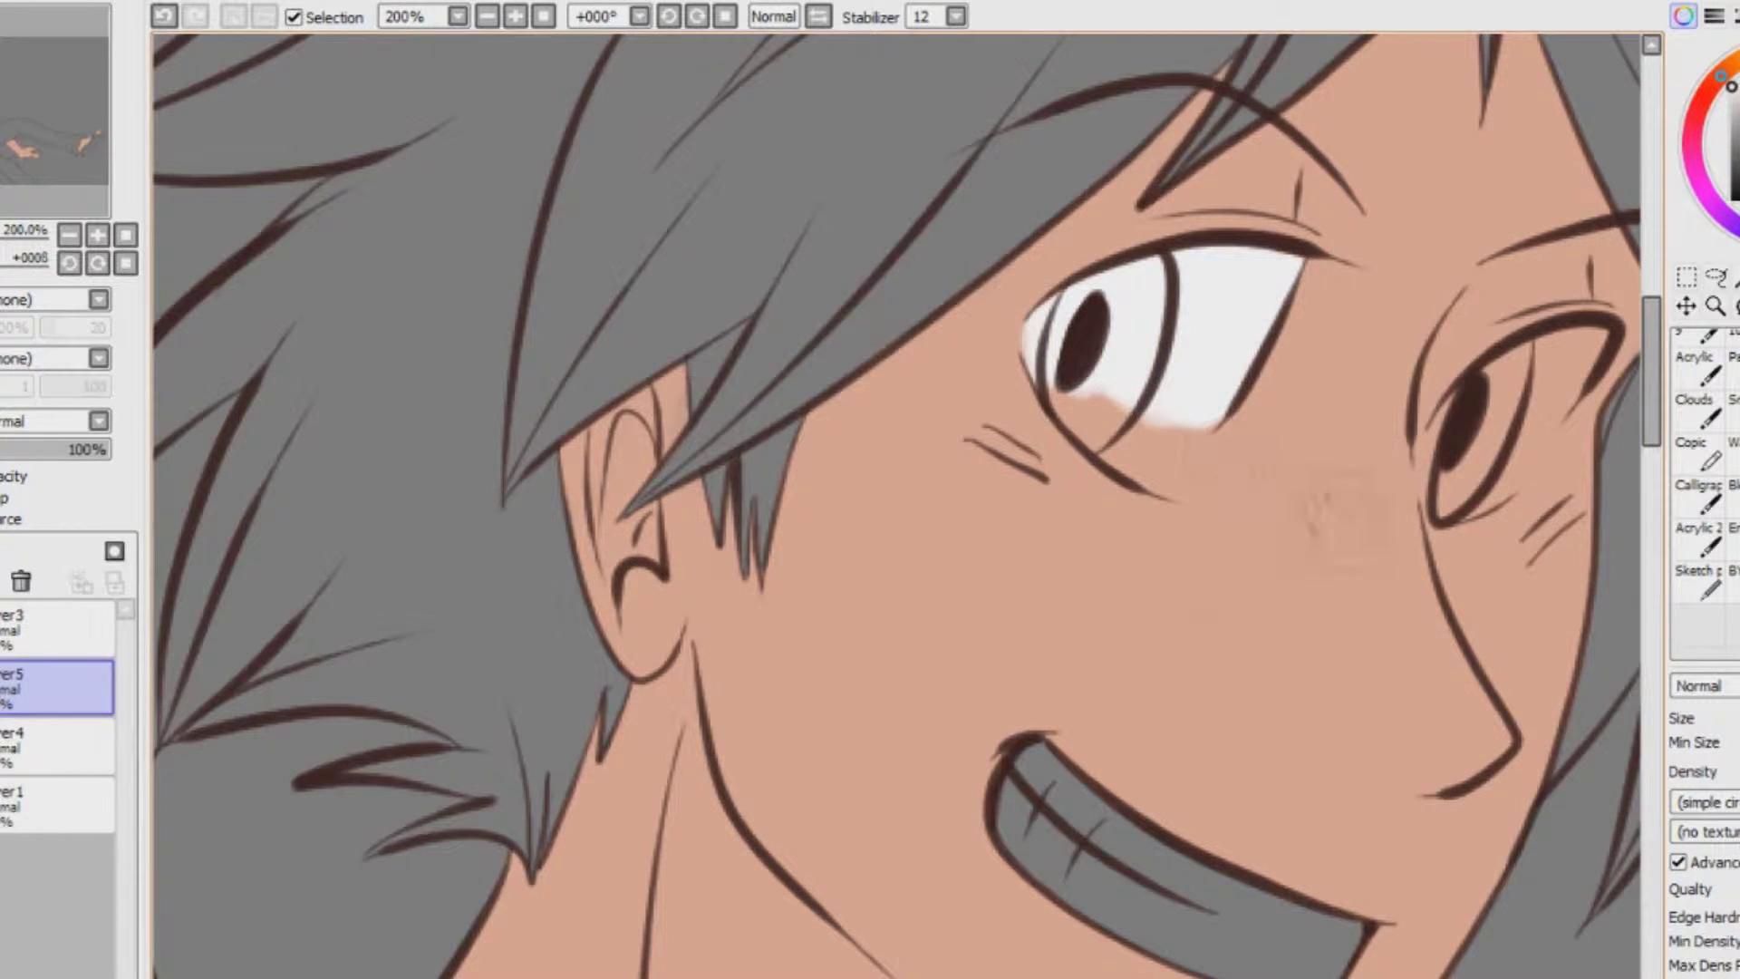
pyautogui.moveTo(1053, 385)
pyautogui.mouseDown()
pyautogui.moveTo(1107, 415)
pyautogui.moveTo(1147, 480)
pyautogui.moveTo(1189, 478)
pyautogui.moveTo(1198, 394)
pyautogui.mouseUp()
pyautogui.moveTo(1452, 417)
pyautogui.mouseDown()
pyautogui.moveTo(1431, 457)
pyautogui.moveTo(1467, 399)
pyautogui.moveTo(1595, 344)
pyautogui.moveTo(1486, 453)
pyautogui.moveTo(1545, 435)
pyautogui.moveTo(1477, 453)
pyautogui.moveTo(1446, 524)
pyautogui.mouseUp()
# Add a new layer, move it below the skin layer and paint the teeth white
pyautogui.hotkey('ctrl', 'shift', 'n')
pyautogui.moveTo(54, 687); pyautogui.dragTo(55, 766)
pyautogui.moveTo(1049, 797)
pyautogui.mouseDown()
pyautogui.moveTo(1042, 820)
pyautogui.moveTo(1214, 938)
pyautogui.moveTo(1236, 886)
pyautogui.moveTo(1044, 759)
pyautogui.mouseUp()
pyautogui.click(487, 17)
pyautogui.click(487, 16)
pyautogui.click(487, 16)
pyautogui.click(487, 16)
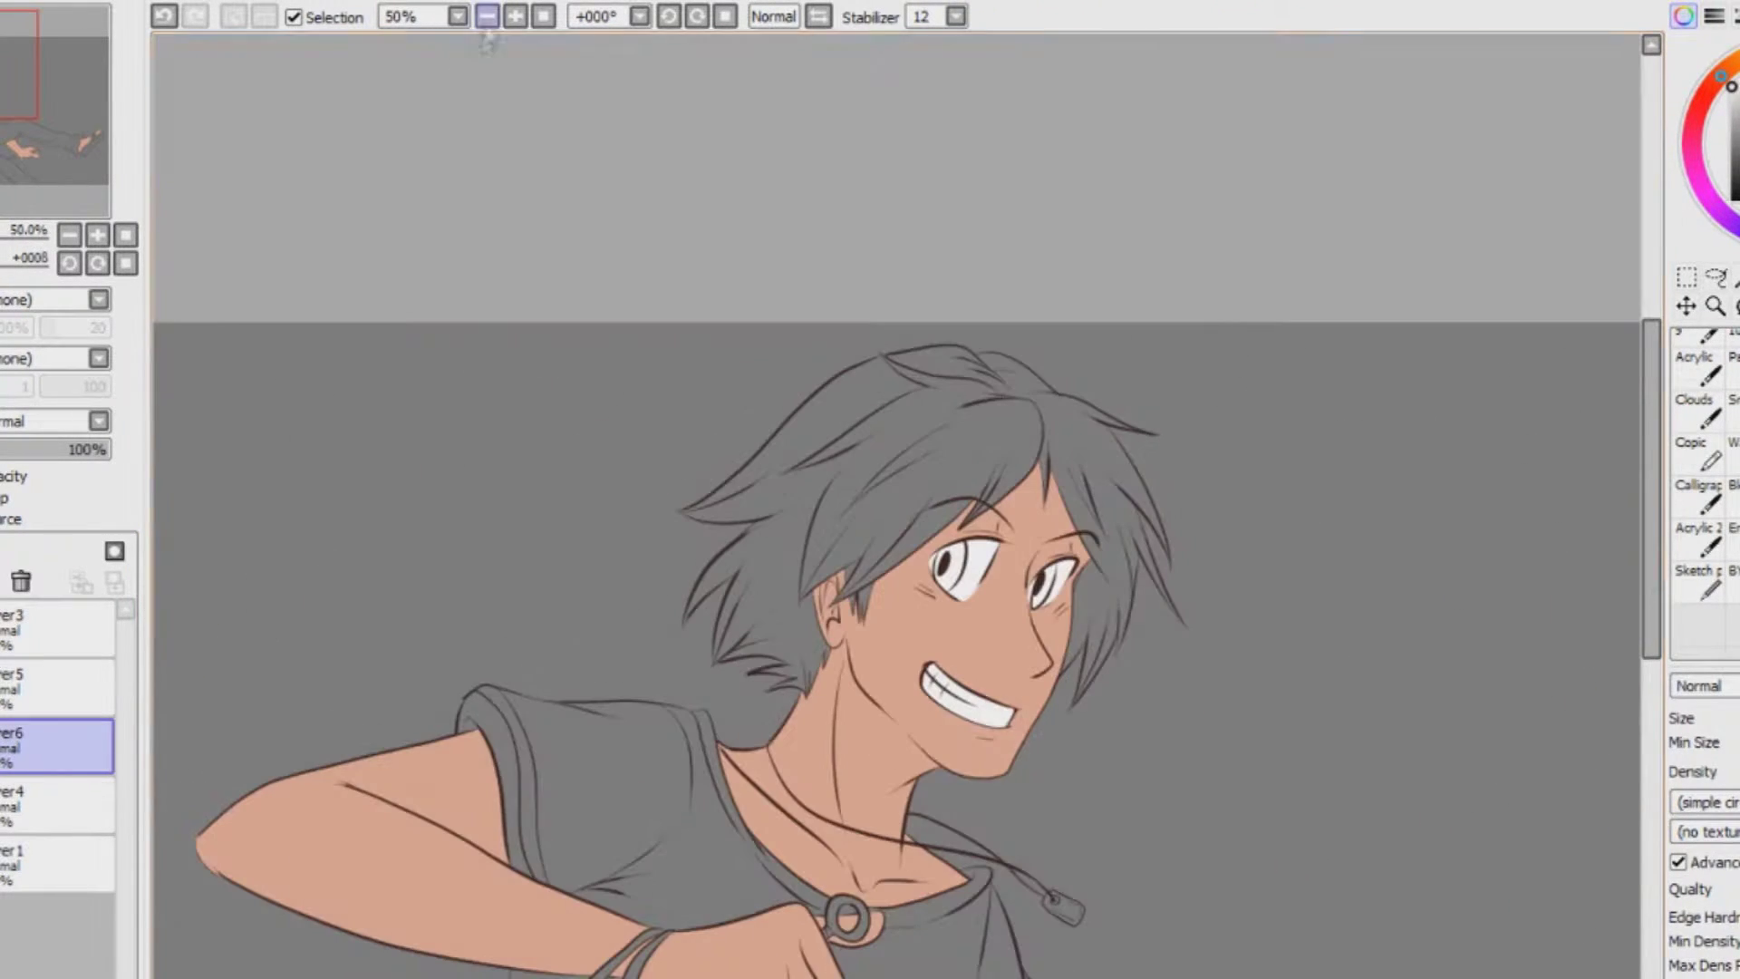
# Merge the skin layer with the white layer beneath it and paint both irises orange-brown
pyautogui.click(54, 687)
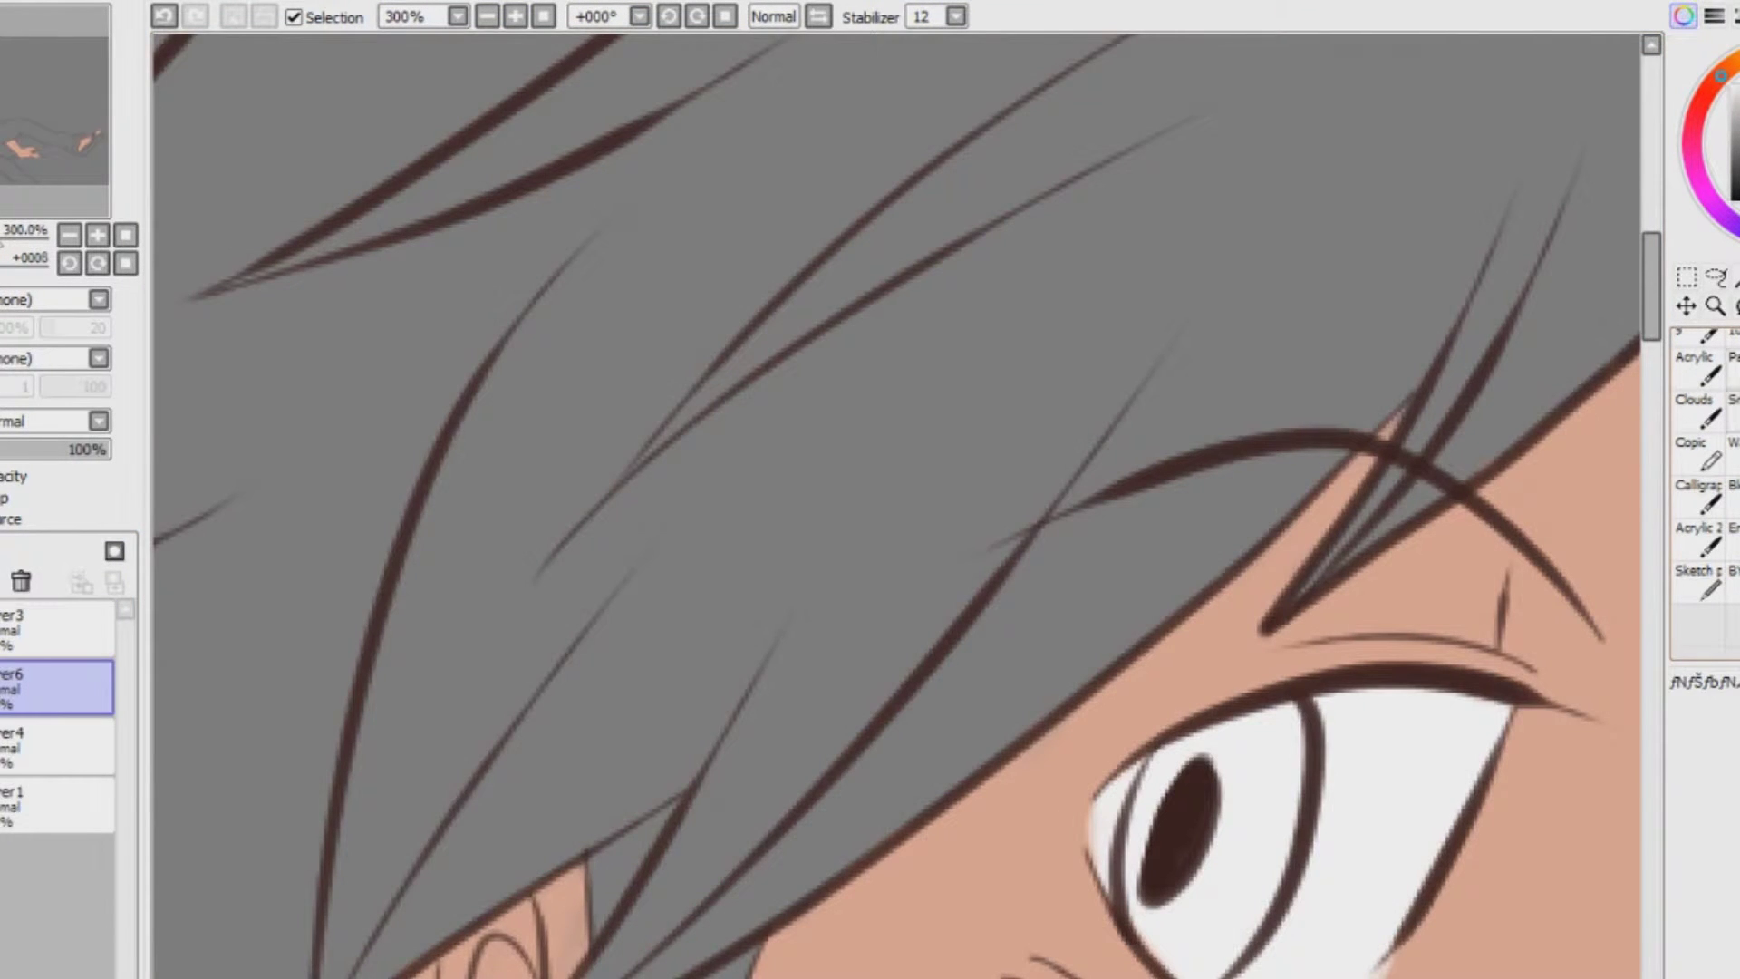
pyautogui.moveTo(1225, 859)
pyautogui.mouseDown()
pyautogui.moveTo(810, 859)
pyautogui.moveTo(787, 754)
pyautogui.moveTo(742, 796)
pyautogui.moveTo(742, 922)
pyautogui.moveTo(797, 951)
pyautogui.moveTo(797, 971)
pyautogui.moveTo(847, 893)
pyautogui.moveTo(870, 770)
pyautogui.moveTo(865, 711)
pyautogui.moveTo(797, 716)
pyautogui.mouseUp()
pyautogui.moveTo(1363, 970)
pyautogui.mouseDown()
pyautogui.moveTo(1431, 836)
pyautogui.moveTo(1377, 893)
pyautogui.mouseUp()
pyautogui.click(487, 17)
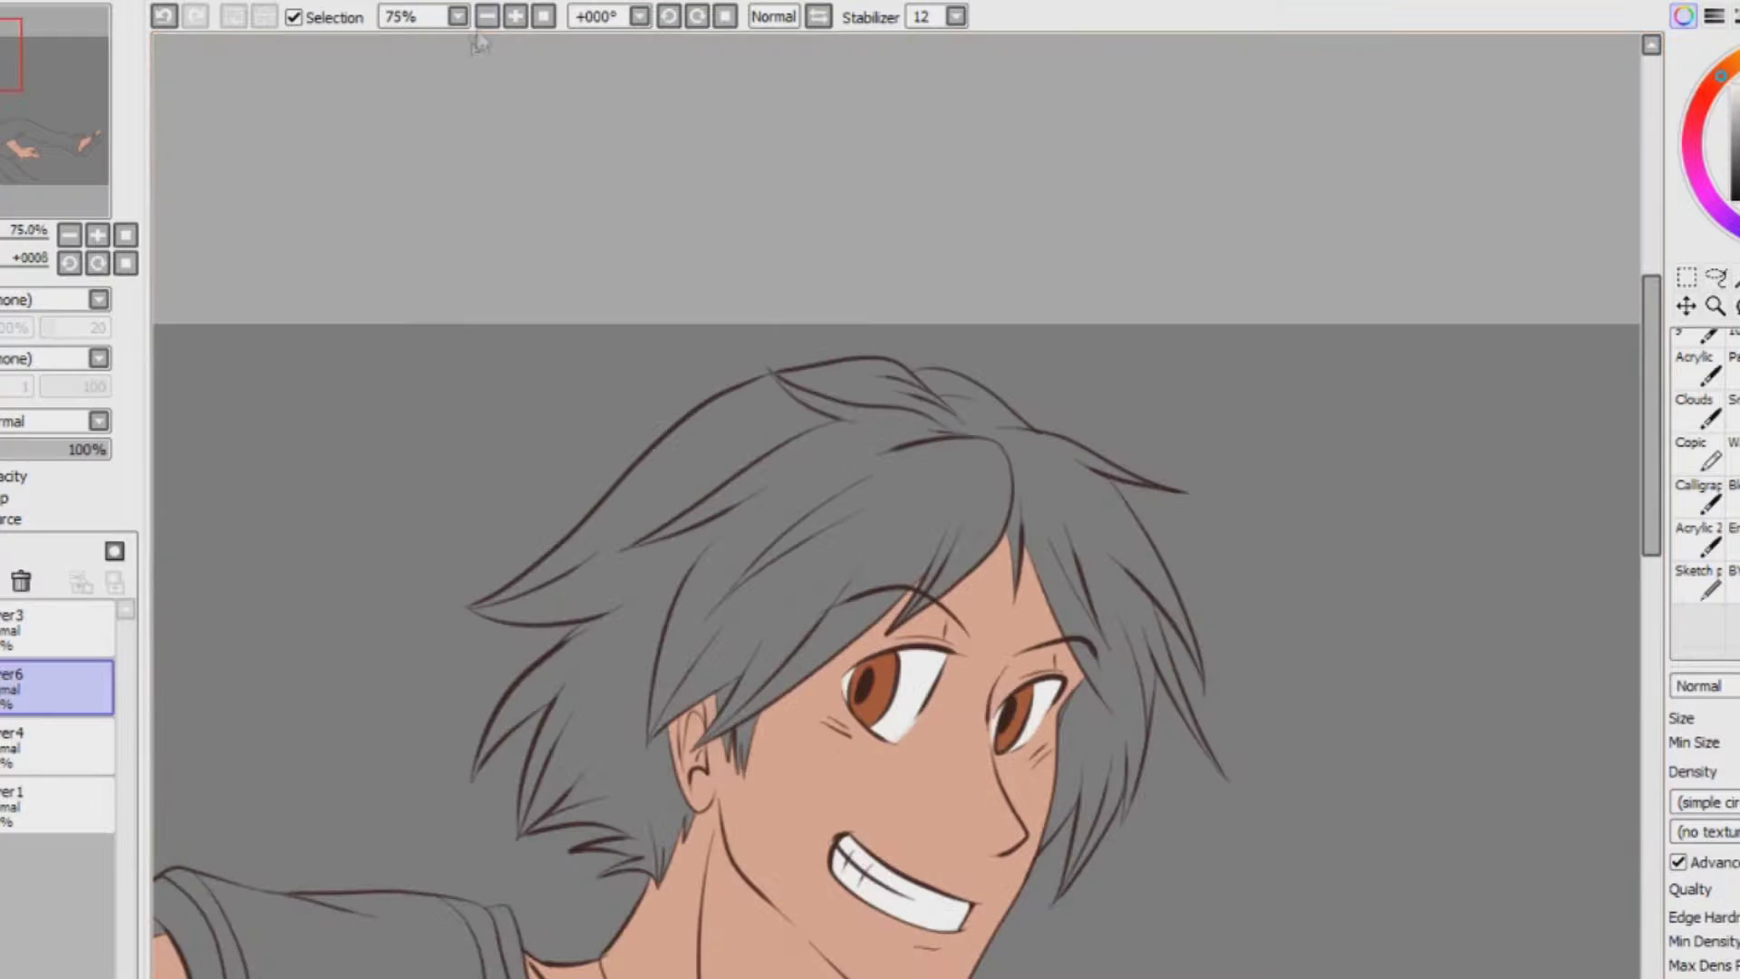
pyautogui.click(515, 16)
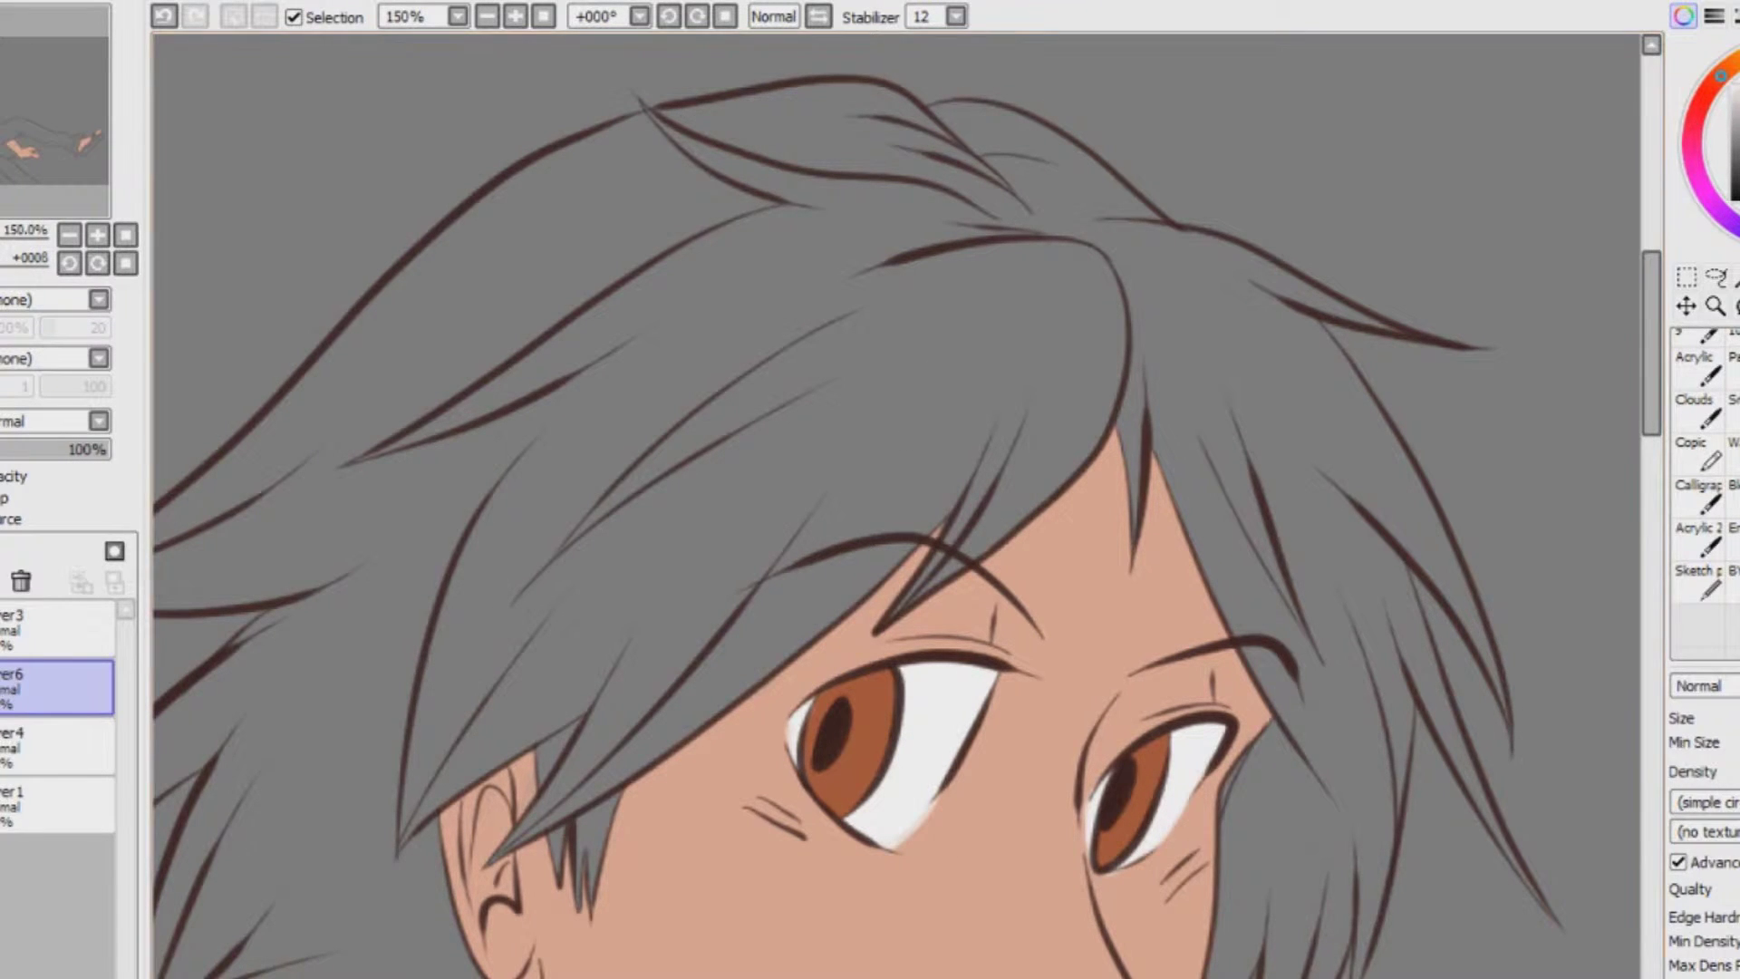
# Rename the merged flat-colour layer as skin
pyautogui.hscroll(-3, 897, 505)
pyautogui.moveTo(1651, 344); pyautogui.dragTo(1651, 475)
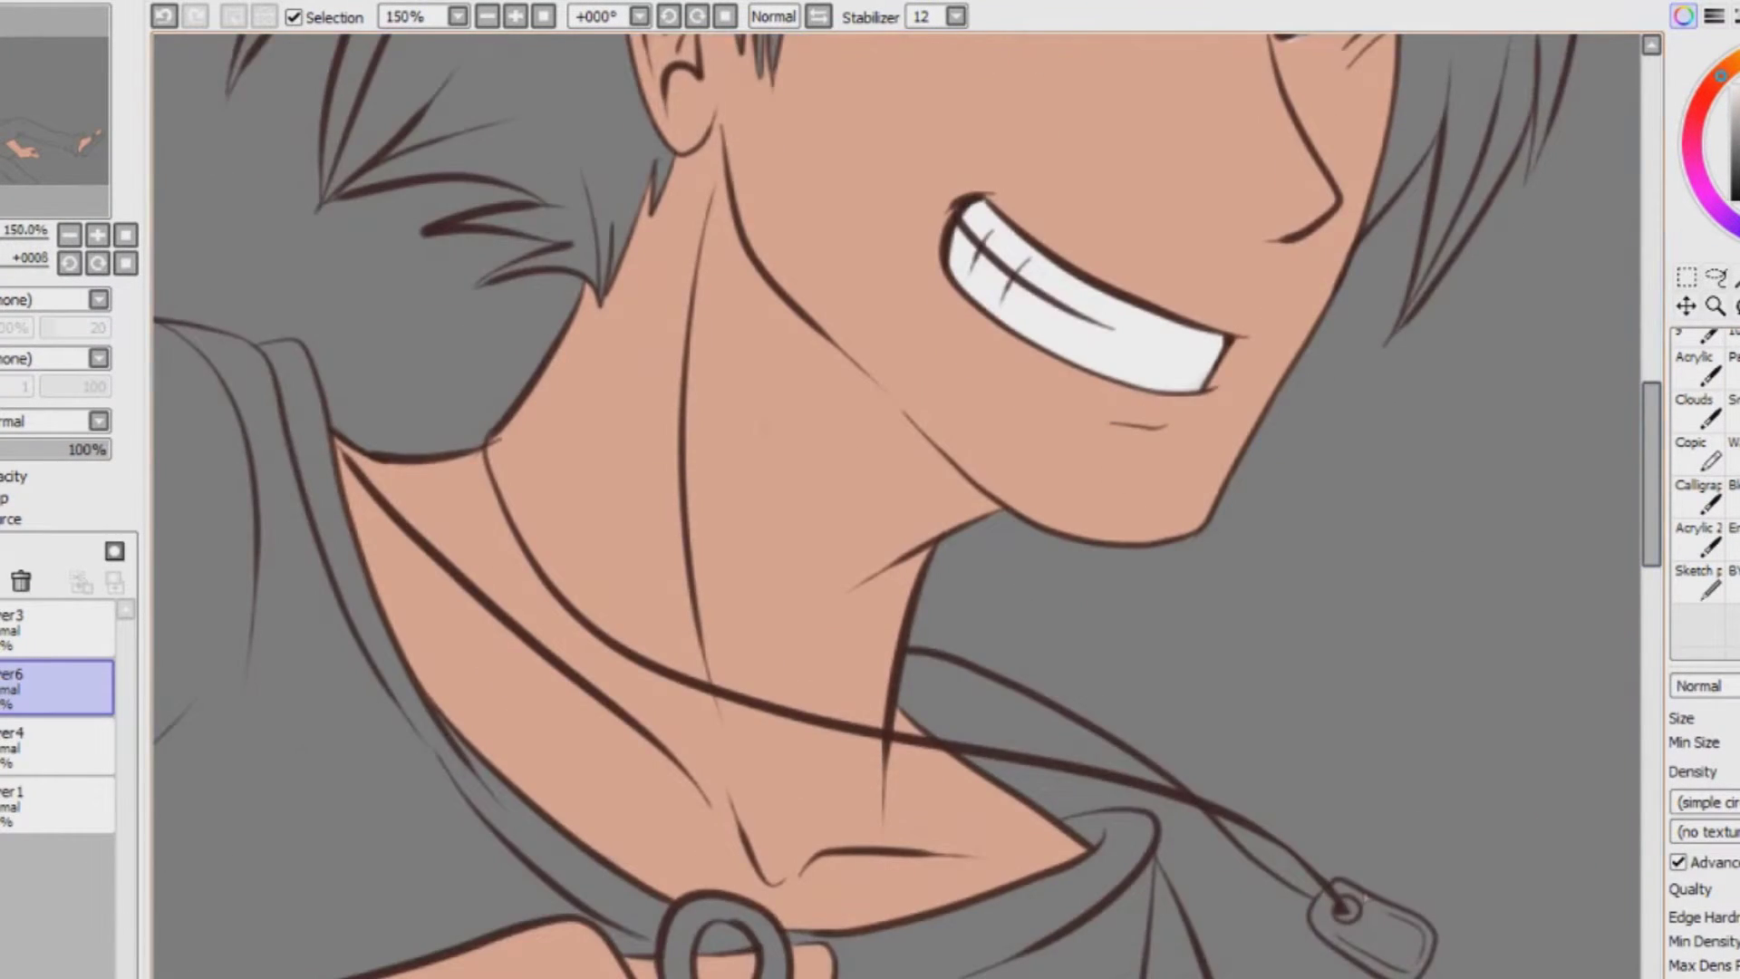
pyautogui.hscroll(-3, 897, 506)
pyautogui.scroll(-2, 897, 508)
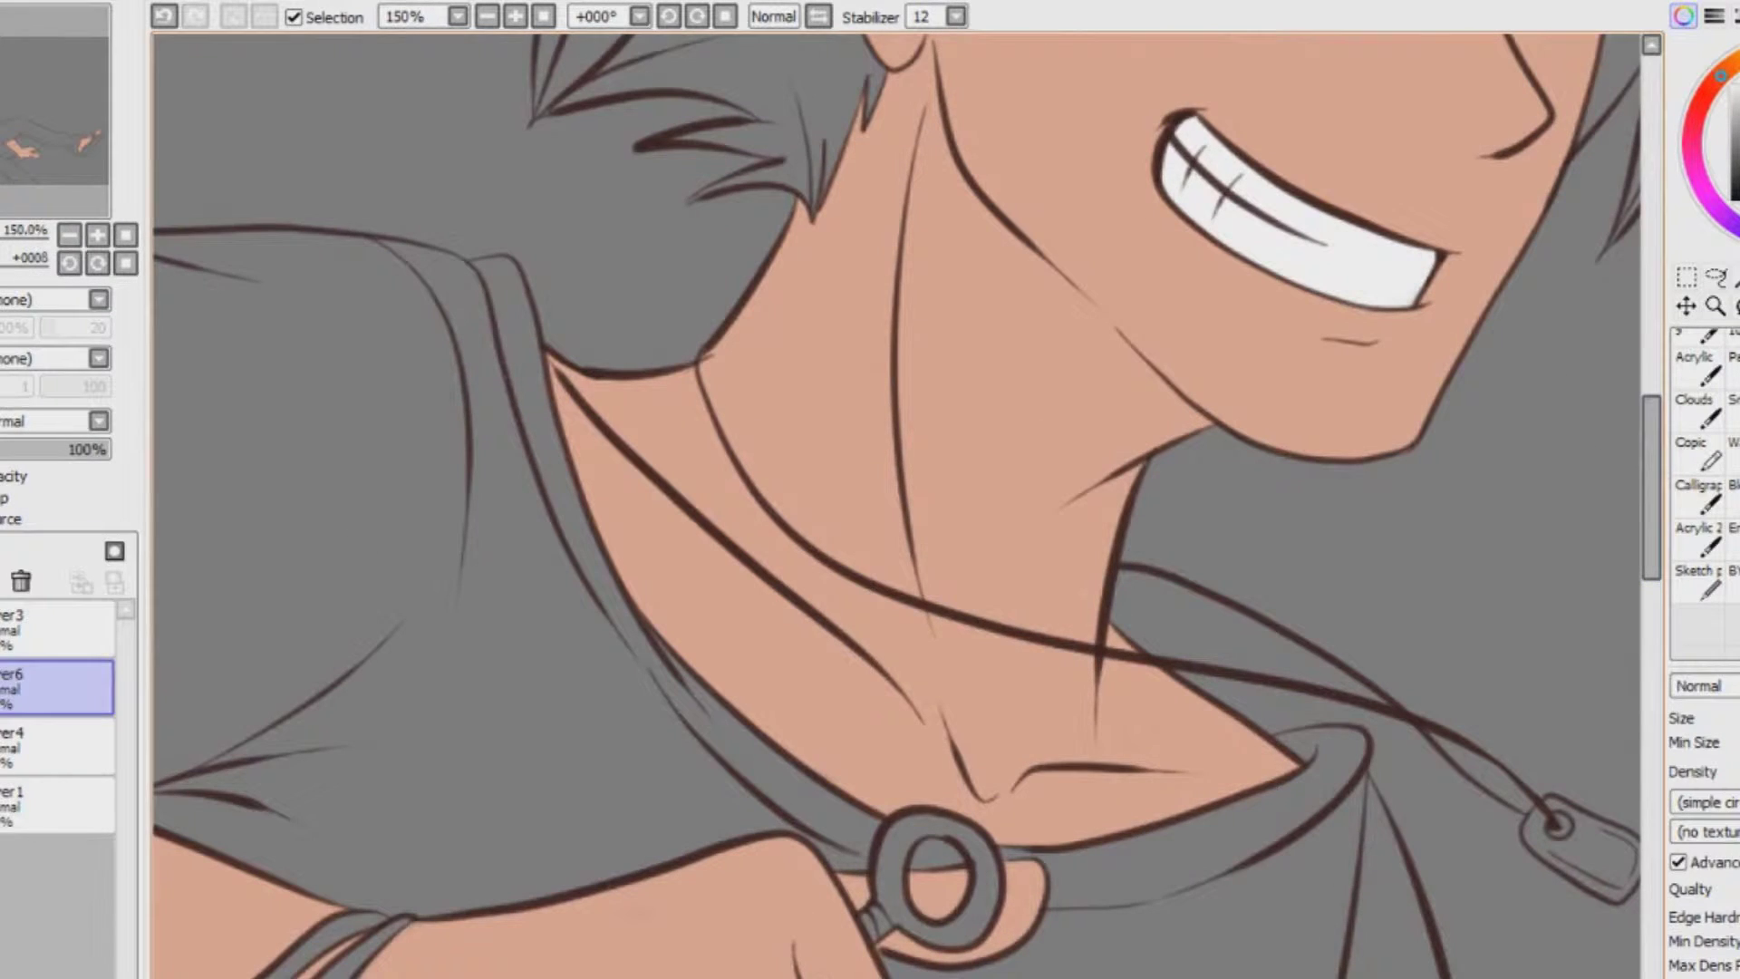
pyautogui.doubleClick(56, 689)
pyautogui.write('skin')
pyautogui.click(1018, 479)
# Add a new layer below the skin layer and paint the shirt's shoulder and chest flat salmon pink
pyautogui.moveTo(1651, 504); pyautogui.dragTo(1651, 464)
pyautogui.click(488, 17)
pyautogui.click(487, 17)
pyautogui.click(487, 17)
pyautogui.moveTo(1651, 523); pyautogui.dragTo(1651, 797)
pyautogui.click(516, 17)
pyautogui.click(515, 18)
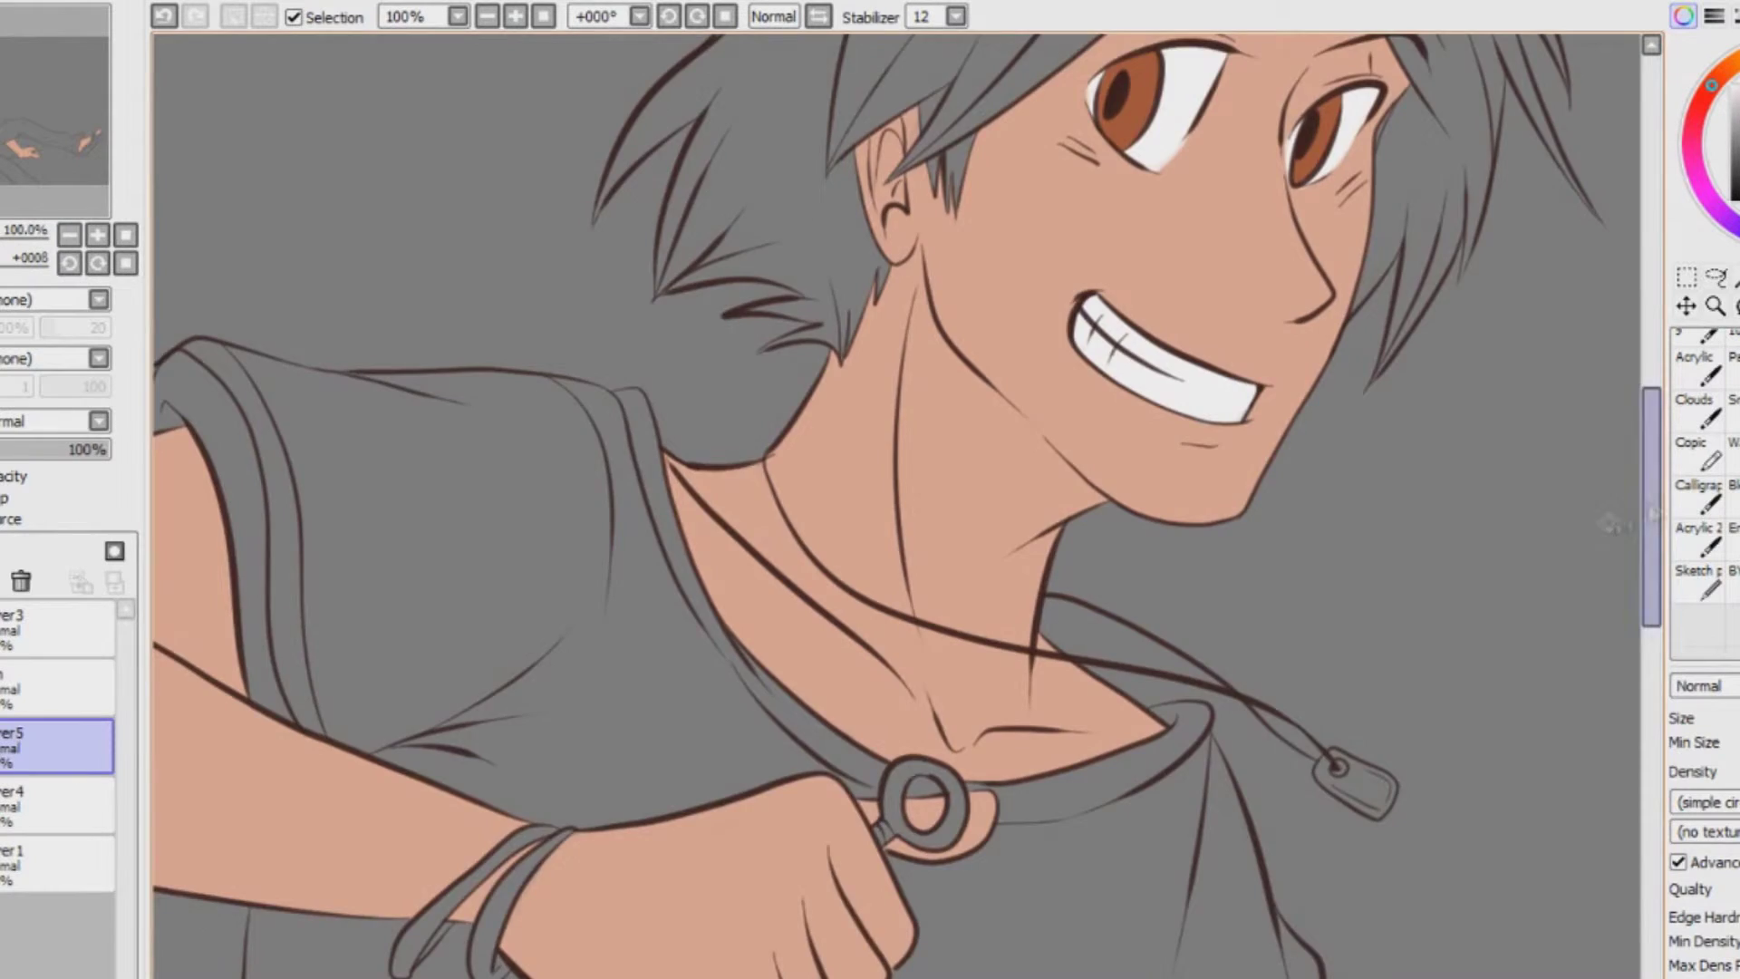
pyautogui.moveTo(1653, 515); pyautogui.dragTo(1653, 517)
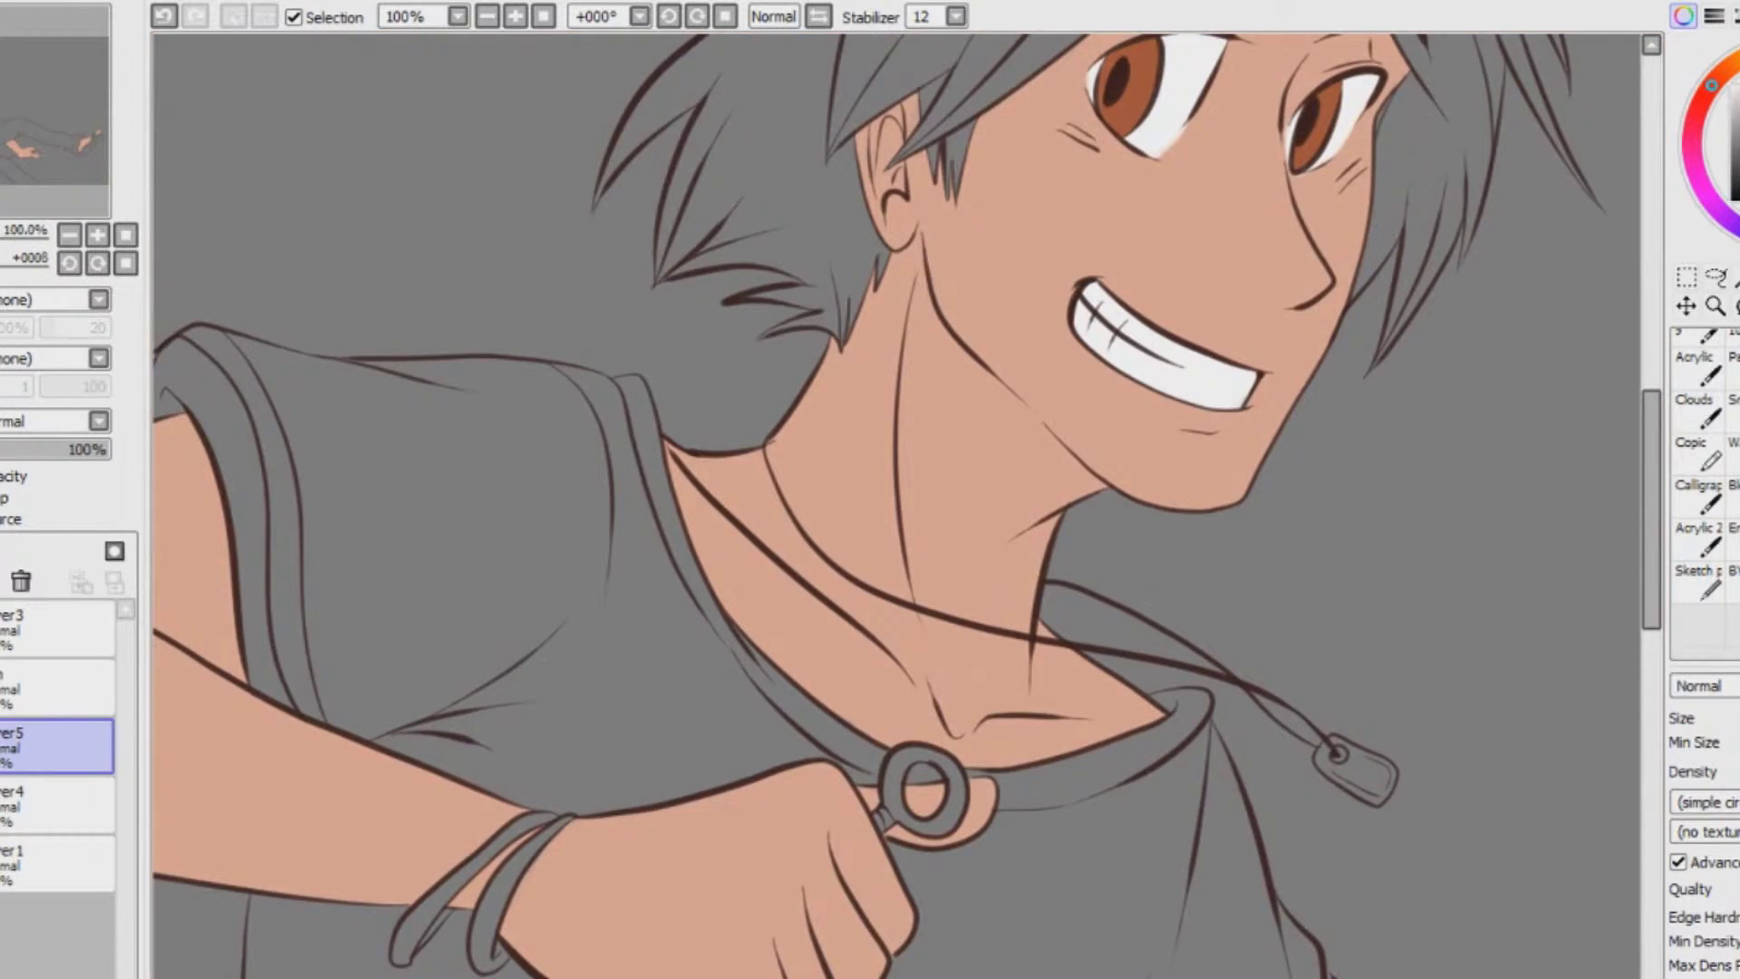
pyautogui.moveTo(897, 976); pyautogui.dragTo(834, 976)
pyautogui.moveTo(620, 730)
pyautogui.mouseDown()
pyautogui.moveTo(544, 372)
pyautogui.moveTo(779, 363)
pyautogui.moveTo(1124, 779)
pyautogui.moveTo(1359, 870)
pyautogui.moveTo(1495, 743)
pyautogui.moveTo(1540, 960)
pyautogui.moveTo(1586, 974)
pyautogui.mouseUp()
pyautogui.moveTo(598, 471)
pyautogui.mouseDown()
pyautogui.moveTo(598, 580)
pyautogui.moveTo(725, 752)
pyautogui.moveTo(924, 797)
pyautogui.moveTo(861, 453)
pyautogui.moveTo(761, 752)
pyautogui.moveTo(693, 399)
pyautogui.mouseUp()
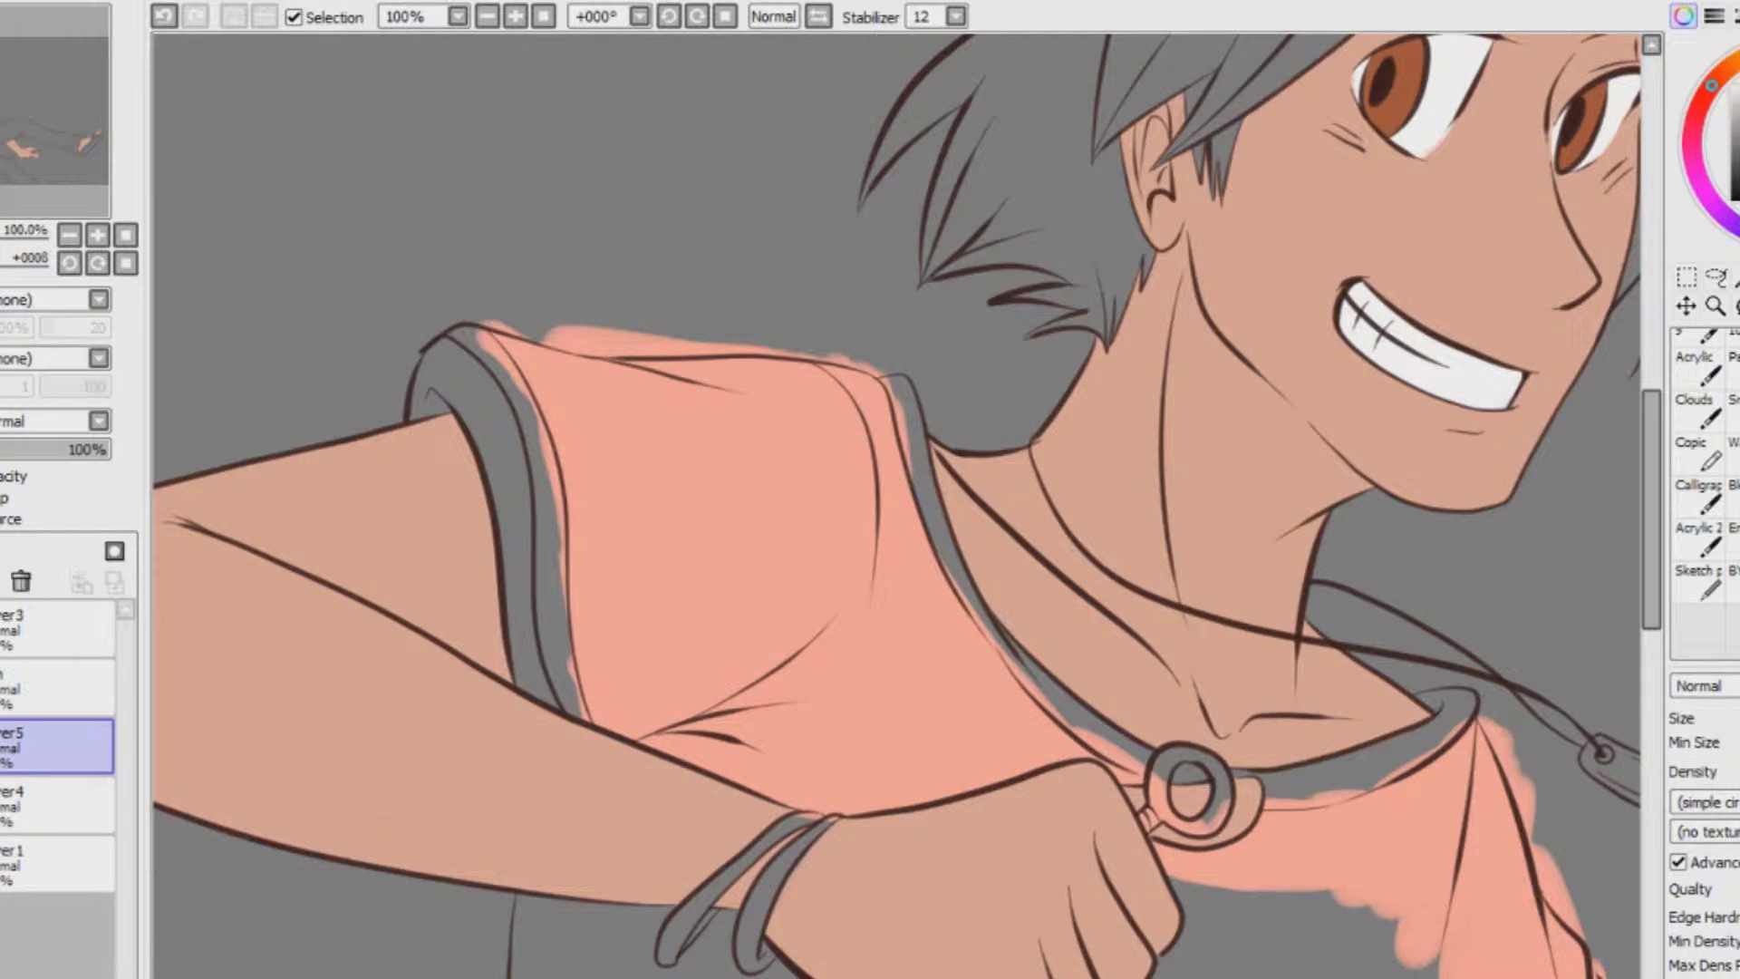
pyautogui.moveTo(1286, 881)
pyautogui.mouseDown()
pyautogui.moveTo(1187, 942)
pyautogui.moveTo(1423, 952)
pyautogui.mouseUp()
pyautogui.moveTo(1256, 969); pyautogui.dragTo(1169, 957)
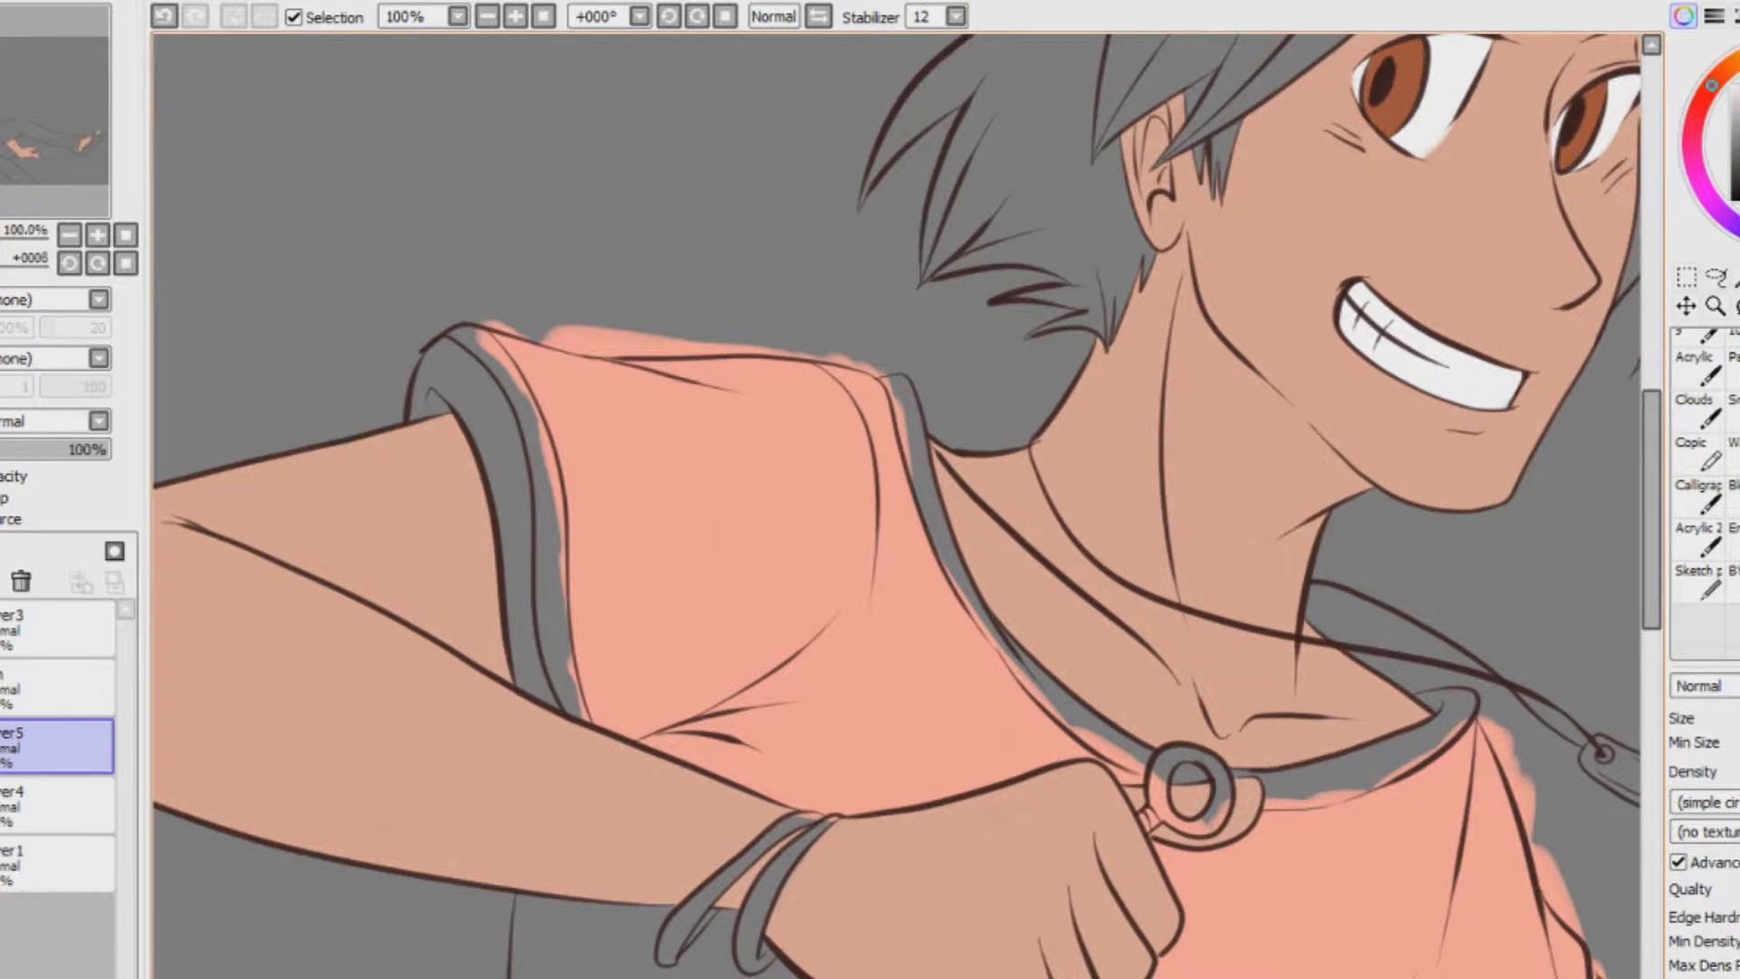
# Paint the rest of the shirt salmon pink, covering the torso down to the hem and the lowered arm's sleeve
pyautogui.scroll(-3, 897, 506)
pyautogui.moveTo(515, 671)
pyautogui.mouseDown()
pyautogui.moveTo(694, 716)
pyautogui.moveTo(734, 829)
pyautogui.moveTo(634, 960)
pyautogui.moveTo(521, 797)
pyautogui.moveTo(675, 750)
pyautogui.mouseUp()
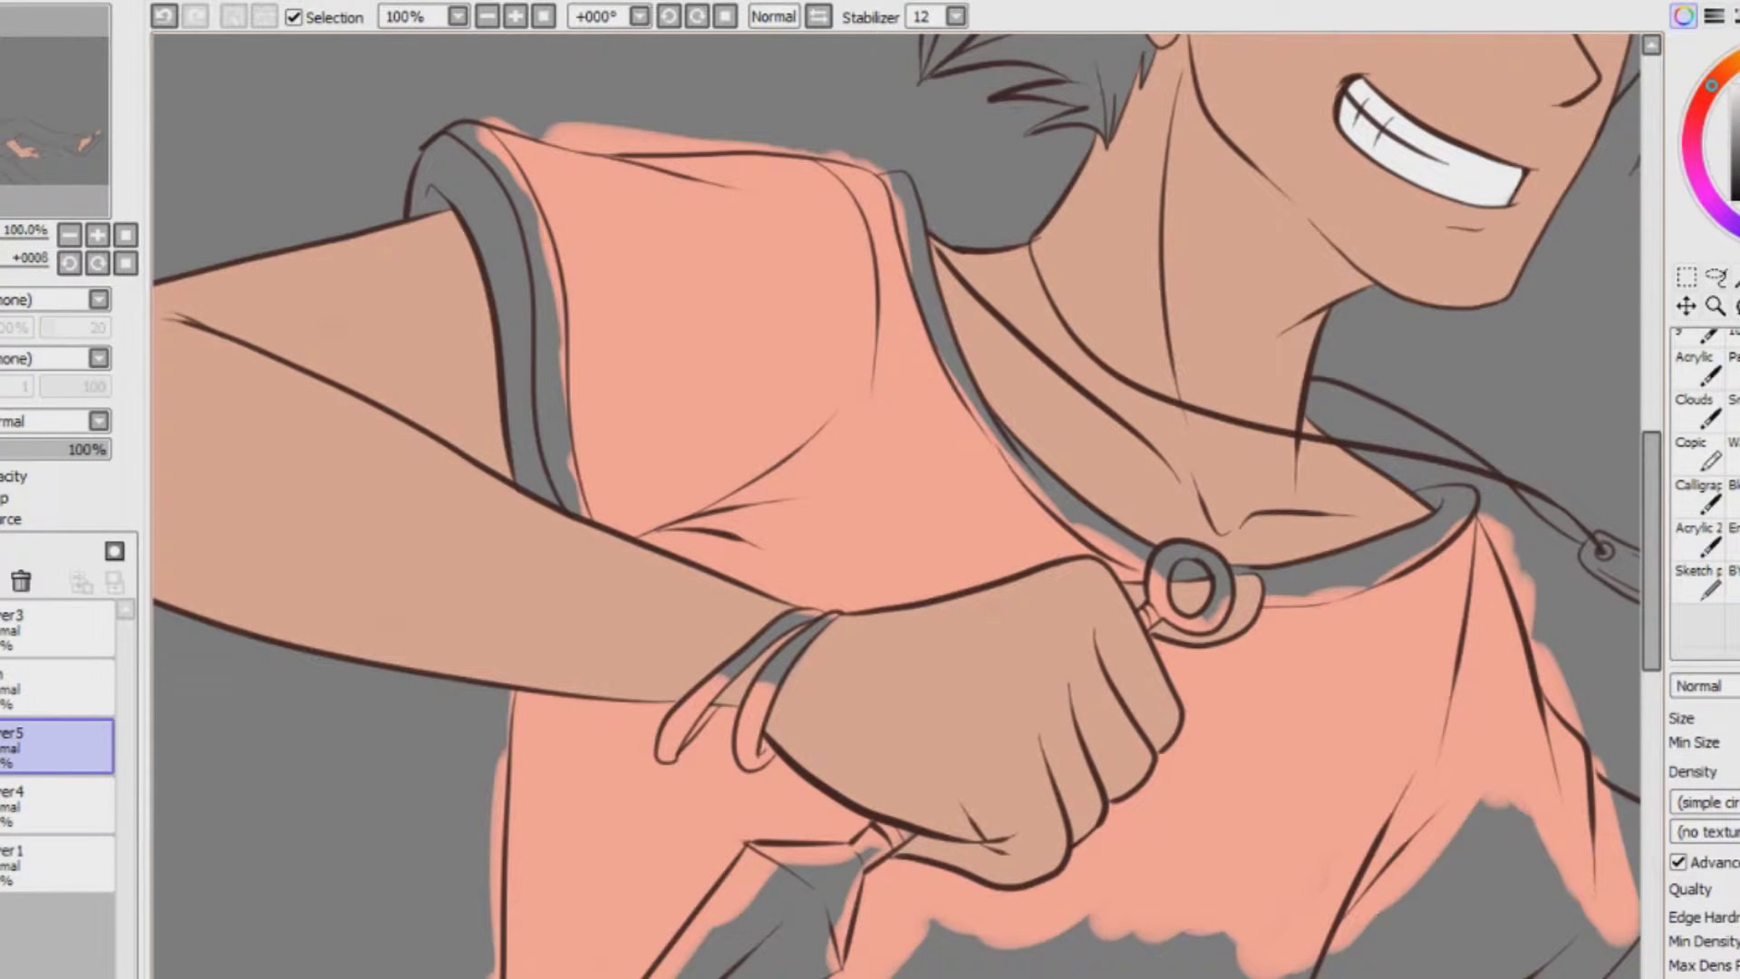
pyautogui.moveTo(1653, 638); pyautogui.dragTo(1653, 743)
pyautogui.moveTo(527, 651)
pyautogui.mouseDown()
pyautogui.moveTo(498, 851)
pyautogui.moveTo(641, 966)
pyautogui.mouseUp()
pyautogui.moveTo(600, 893); pyautogui.dragTo(569, 970)
pyautogui.scroll(-3, 906, 507)
pyautogui.moveTo(761, 974)
pyautogui.mouseDown()
pyautogui.moveTo(924, 961)
pyautogui.moveTo(1359, 734)
pyautogui.moveTo(707, 906)
pyautogui.moveTo(1287, 716)
pyautogui.moveTo(1214, 516)
pyautogui.moveTo(1255, 363)
pyautogui.moveTo(1132, 689)
pyautogui.moveTo(1205, 743)
pyautogui.moveTo(888, 797)
pyautogui.moveTo(594, 639)
pyautogui.moveTo(693, 645)
pyautogui.mouseUp()
pyautogui.moveTo(811, 294)
pyautogui.mouseDown()
pyautogui.moveTo(570, 548)
pyautogui.moveTo(607, 625)
pyautogui.moveTo(974, 527)
pyautogui.moveTo(1142, 322)
pyautogui.moveTo(1083, 566)
pyautogui.mouseUp()
pyautogui.moveTo(1235, 254); pyautogui.dragTo(1083, 661)
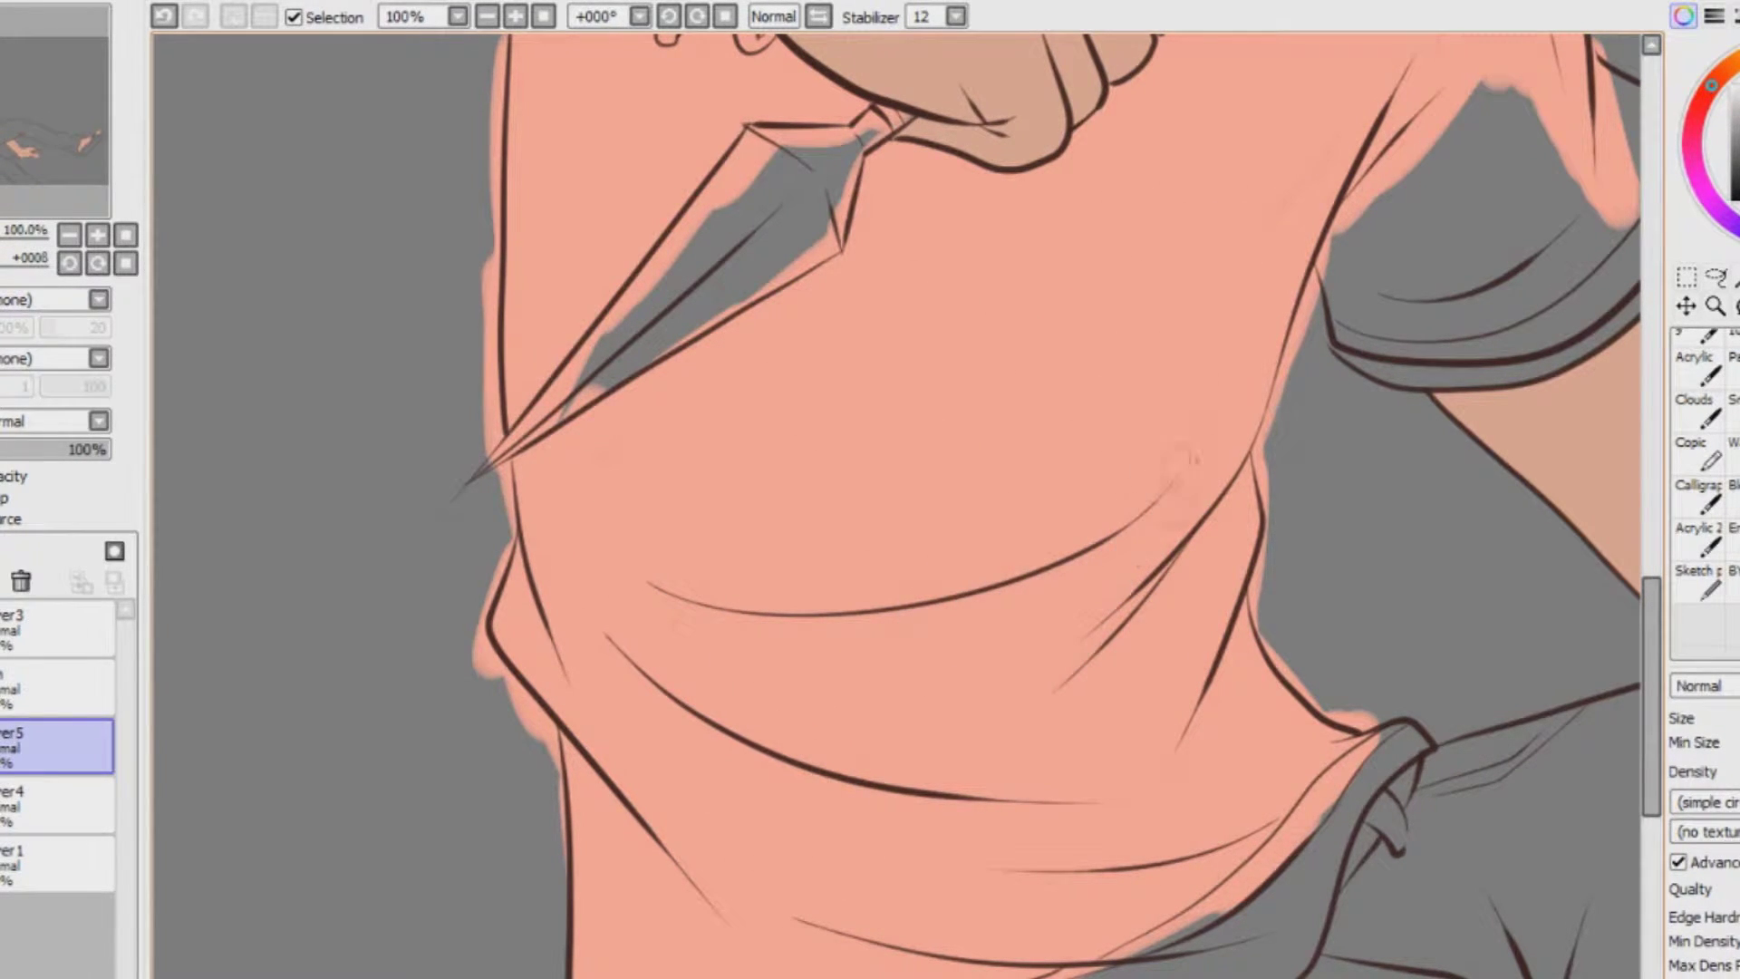
pyautogui.moveTo(1211, 977); pyautogui.dragTo(1282, 977)
pyautogui.moveTo(1651, 698); pyautogui.dragTo(1650, 644)
pyautogui.moveTo(988, 521)
pyautogui.mouseDown()
pyautogui.moveTo(1006, 602)
pyautogui.moveTo(1233, 540)
pyautogui.moveTo(1205, 363)
pyautogui.moveTo(988, 381)
pyautogui.mouseUp()
# Erase the salmon colour from the dagger blade and the overspill along the nearby outer edge of the torso
pyautogui.click(488, 16)
pyautogui.click(488, 16)
pyautogui.click(488, 16)
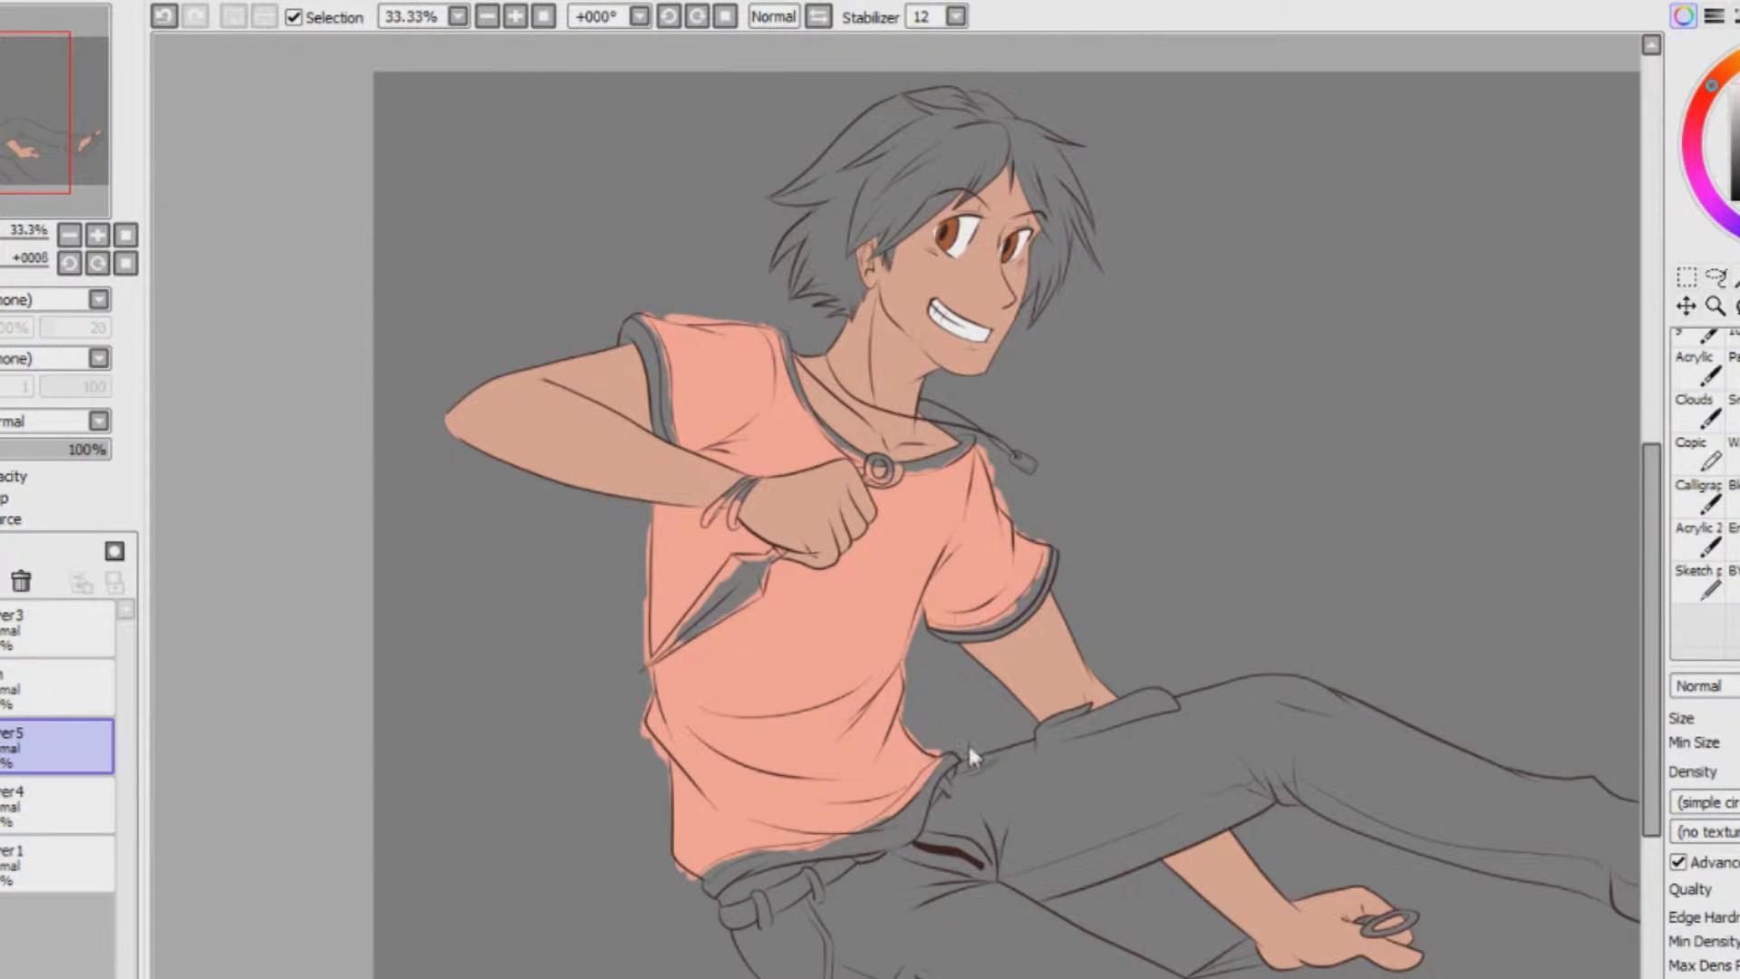
pyautogui.moveTo(1653, 547); pyautogui.dragTo(1653, 557)
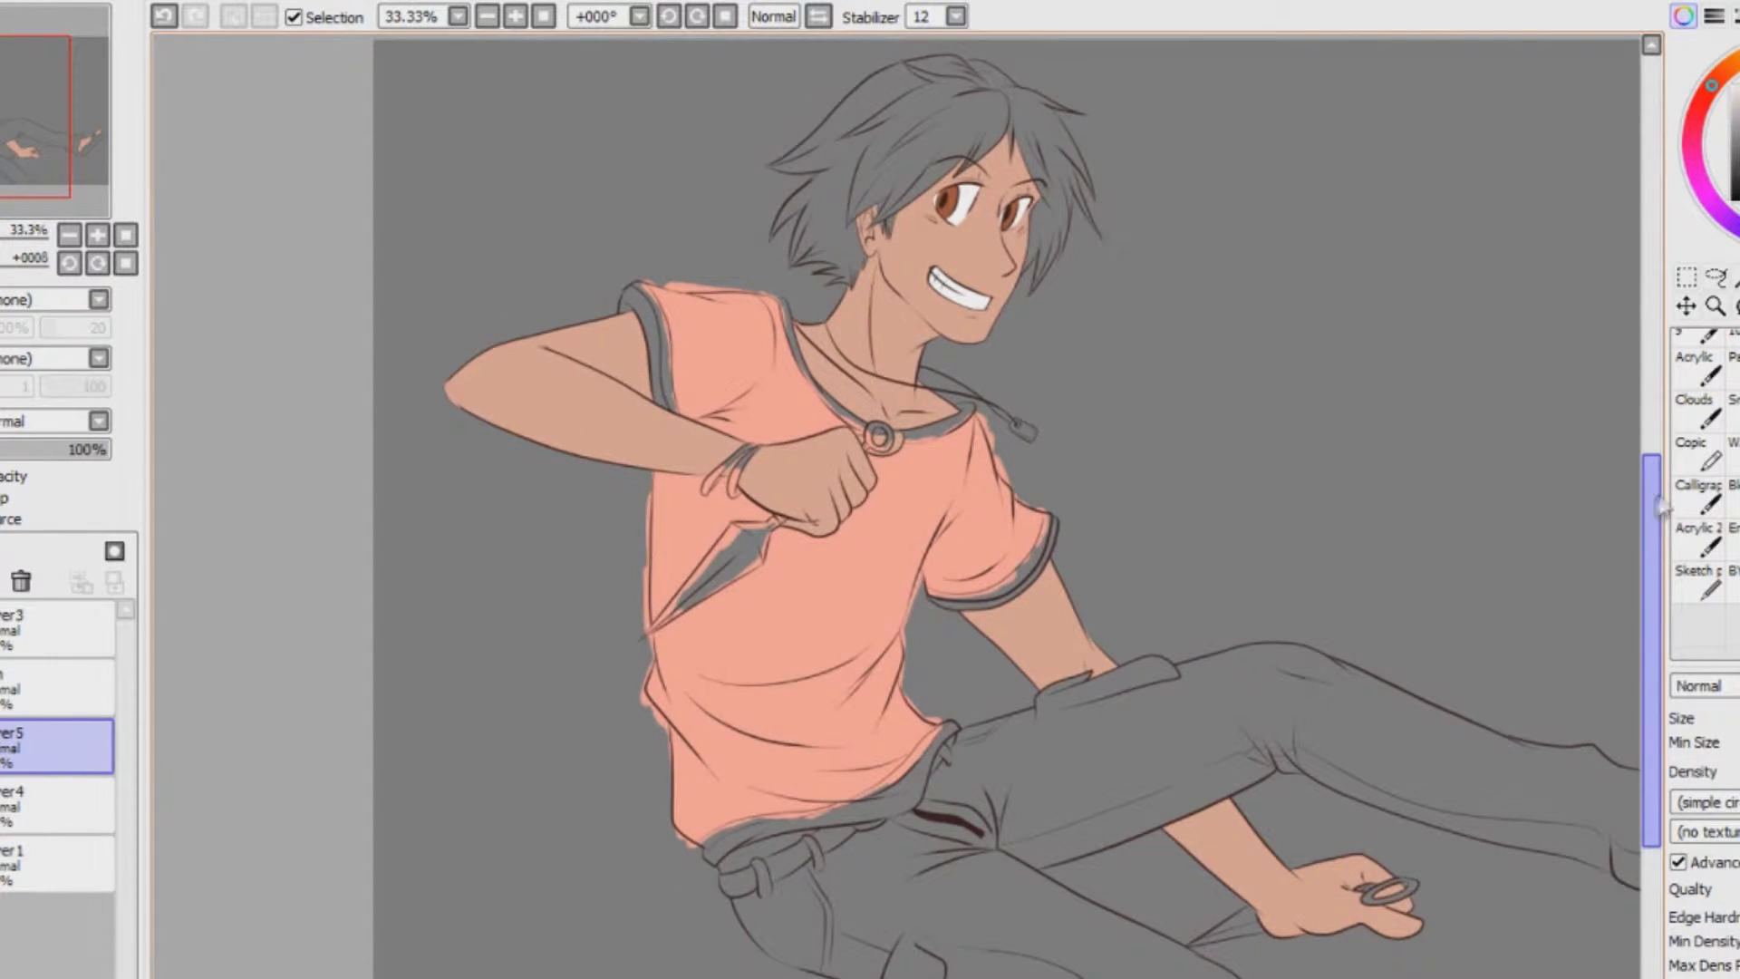
pyautogui.click(520, 18)
pyautogui.click(520, 18)
pyautogui.press('e')
pyautogui.moveTo(1651, 680); pyautogui.dragTo(1651, 724)
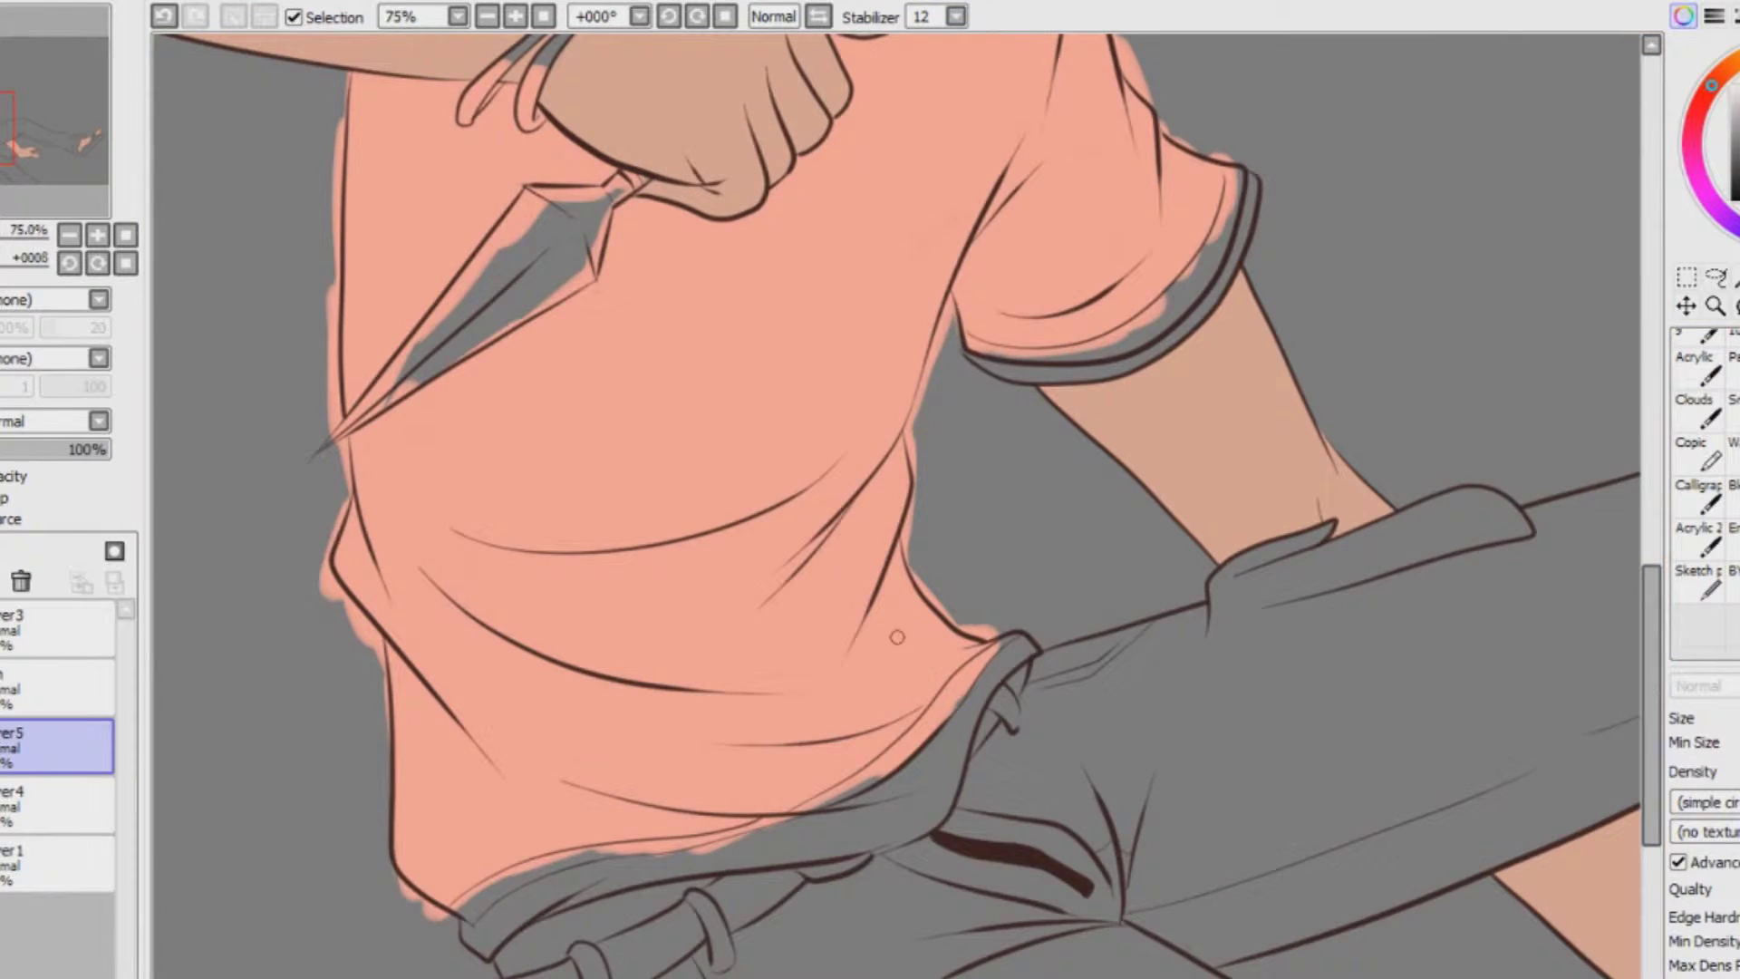
pyautogui.click(516, 16)
pyautogui.moveTo(797, 976); pyautogui.dragTo(698, 977)
pyautogui.moveTo(642, 785)
pyautogui.mouseDown()
pyautogui.moveTo(645, 682)
pyautogui.moveTo(578, 567)
pyautogui.moveTo(593, 431)
pyautogui.moveTo(573, 136)
pyautogui.moveTo(626, 335)
pyautogui.moveTo(671, 299)
pyautogui.moveTo(692, 236)
pyautogui.mouseUp()
pyautogui.scroll(4, 716, 272)
pyautogui.moveTo(738, 562)
pyautogui.mouseDown()
pyautogui.moveTo(843, 435)
pyautogui.moveTo(983, 398)
pyautogui.moveTo(943, 424)
pyautogui.mouseUp()
pyautogui.moveTo(931, 493)
pyautogui.mouseDown()
pyautogui.moveTo(938, 471)
pyautogui.moveTo(929, 530)
pyautogui.moveTo(834, 614)
pyautogui.moveTo(795, 593)
pyautogui.moveTo(933, 533)
pyautogui.mouseUp()
pyautogui.moveTo(600, 263); pyautogui.dragTo(586, 515)
pyautogui.moveTo(1222, 217)
pyautogui.mouseDown()
pyautogui.moveTo(1256, 165)
pyautogui.moveTo(1305, 178)
pyautogui.mouseUp()
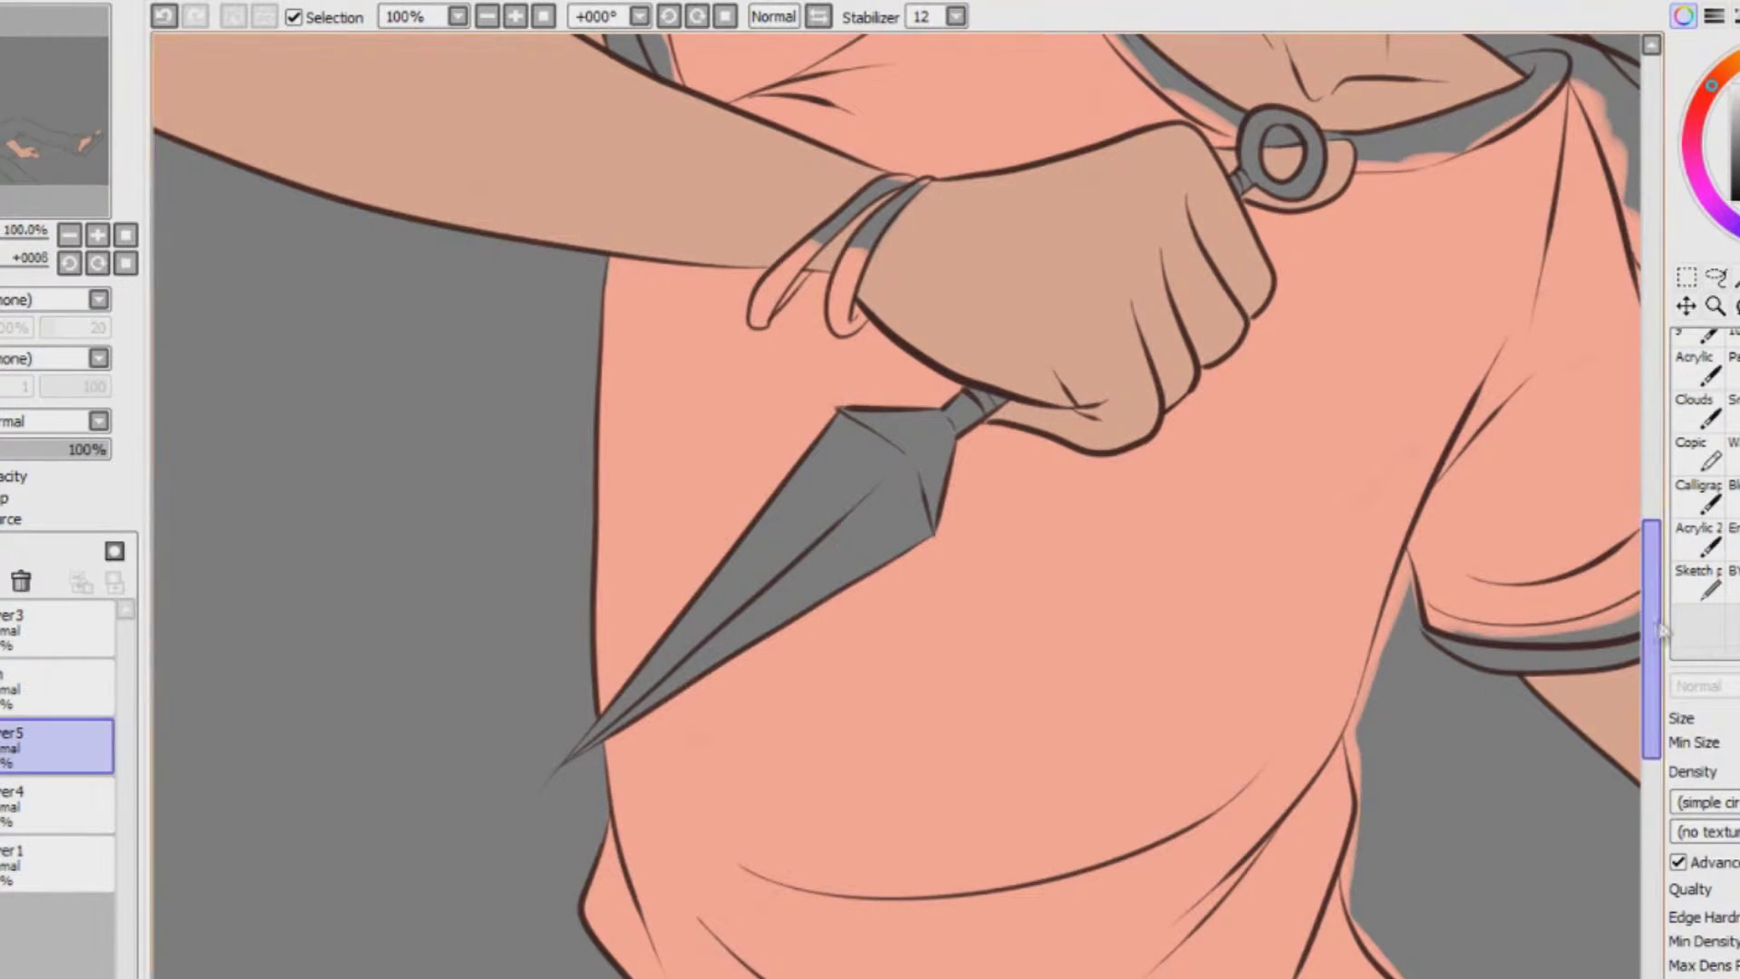
# Clean the salmon overspill along the top edge of the raised arm's shoulder
pyautogui.scroll(5, 577, 102)
pyautogui.moveTo(576, 102)
pyautogui.mouseDown()
pyautogui.moveTo(680, 146)
pyautogui.moveTo(953, 160)
pyautogui.mouseUp()
pyautogui.click(516, 16)
pyautogui.scroll(7, 1009, 435)
pyautogui.moveTo(1051, 480)
pyautogui.mouseDown()
pyautogui.moveTo(1099, 583)
pyautogui.moveTo(1115, 675)
pyautogui.mouseUp()
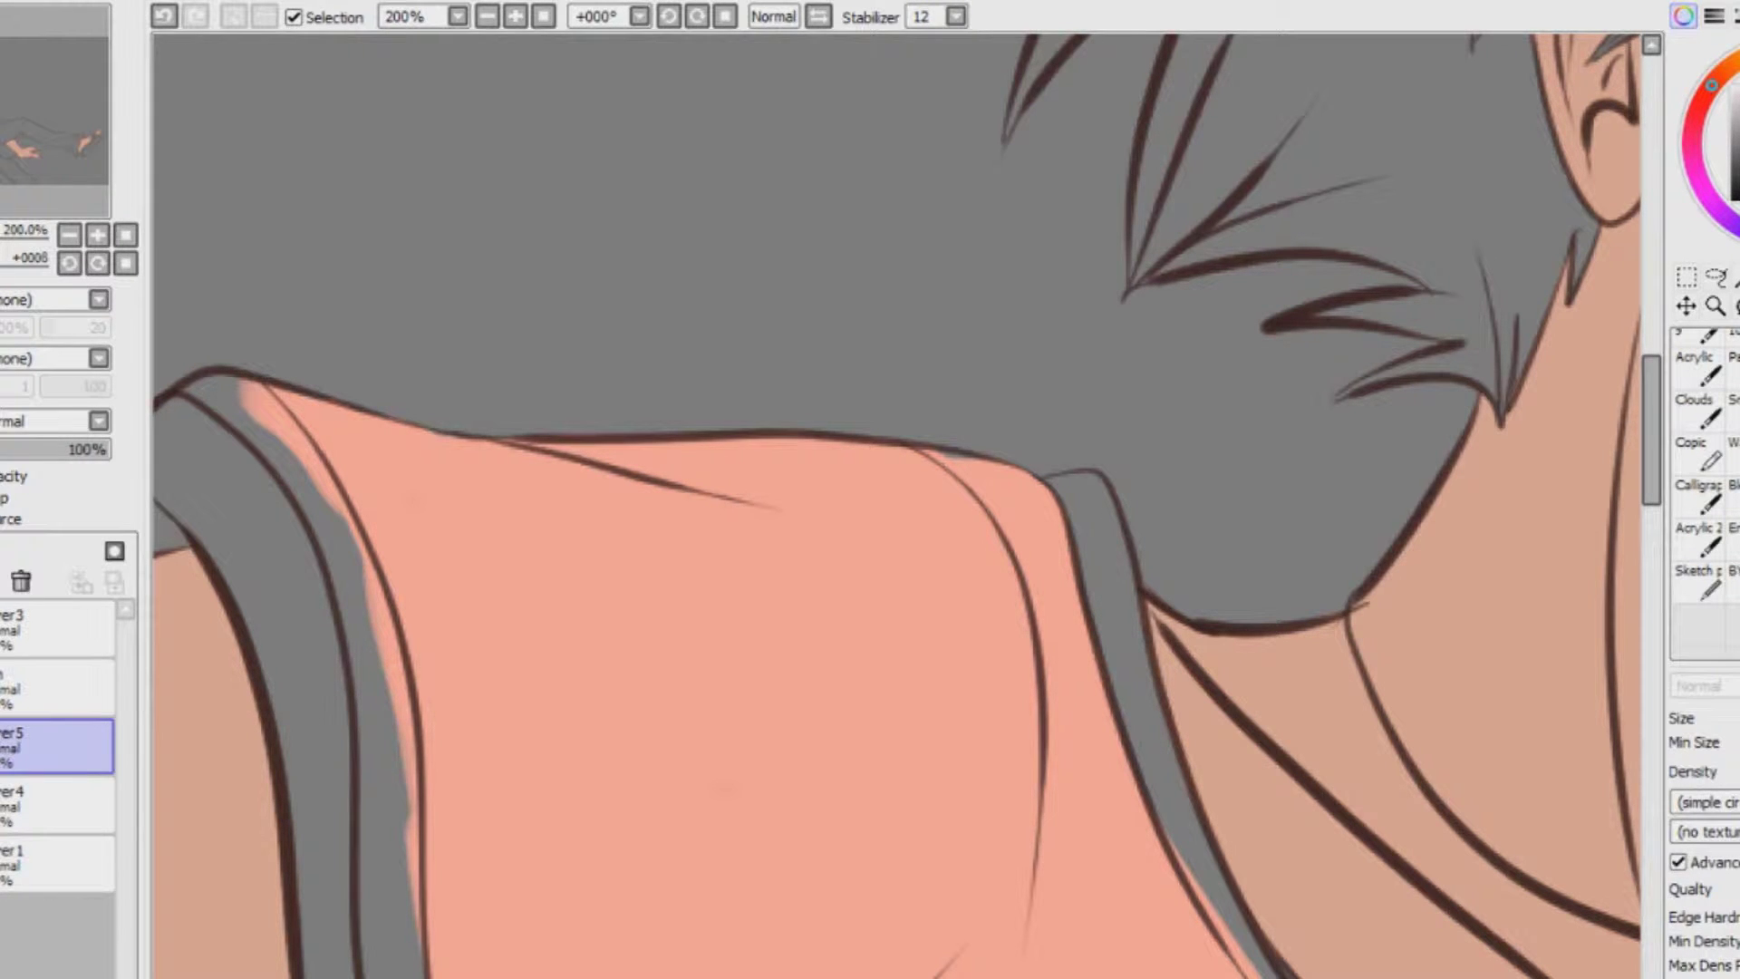
pyautogui.click(1732, 458)
pyautogui.moveTo(951, 466); pyautogui.dragTo(926, 477)
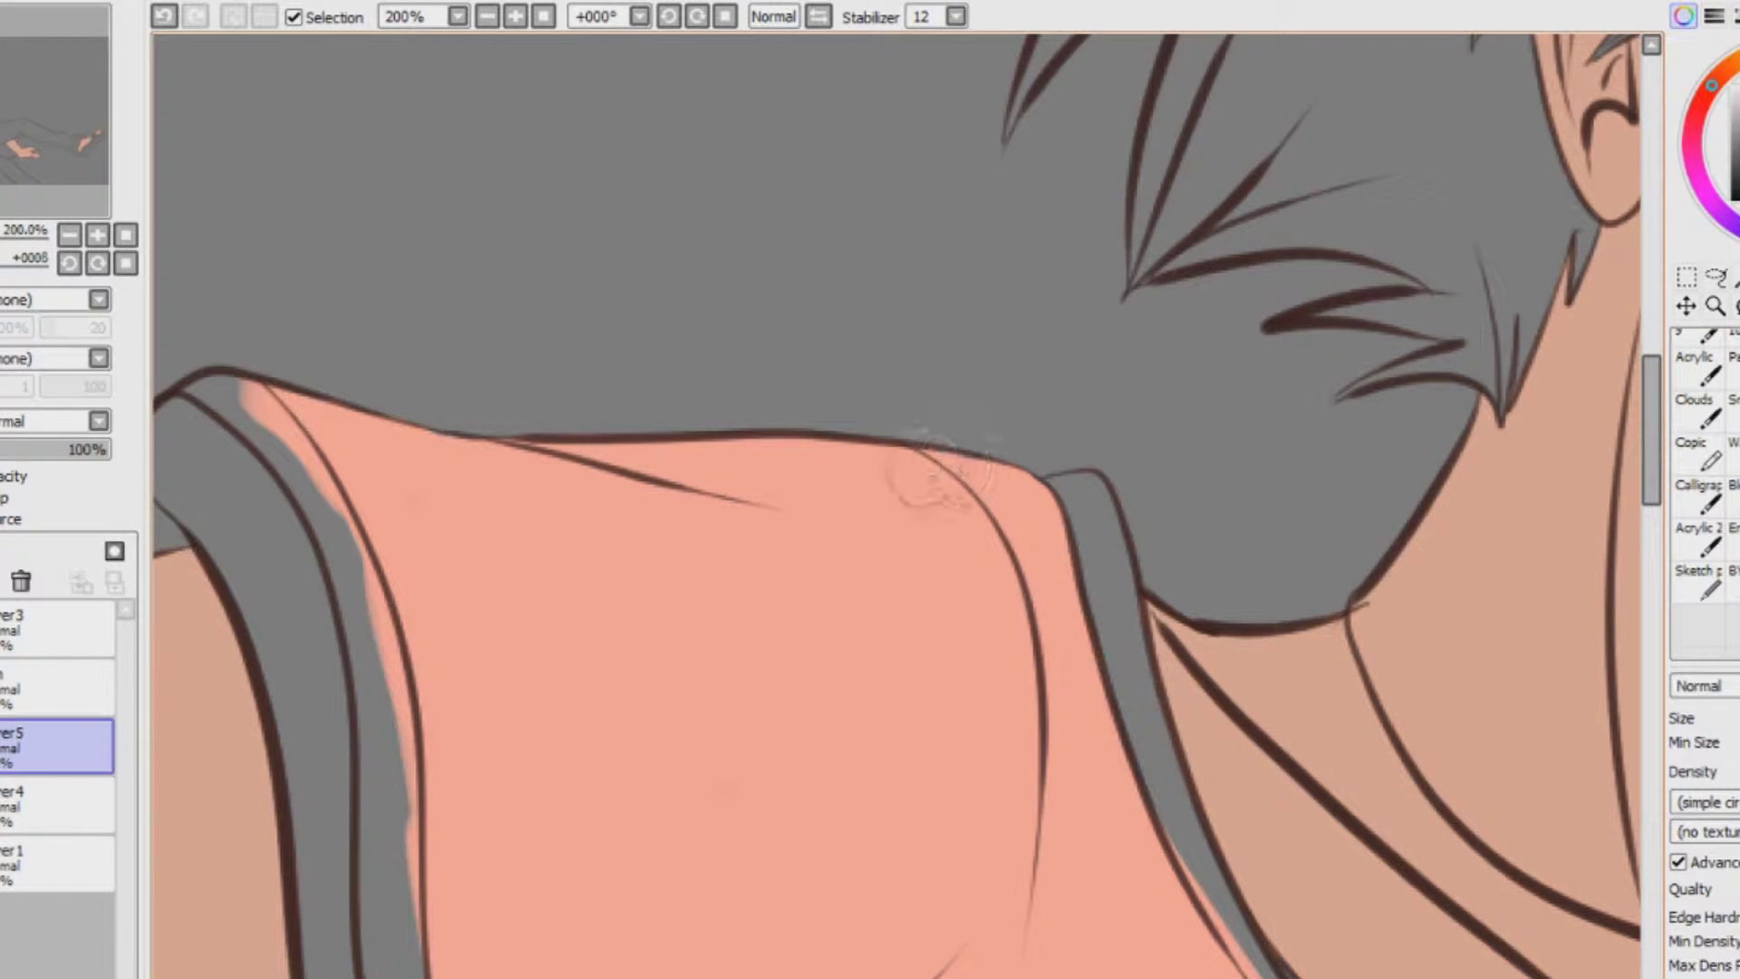
# Erase the salmon colour from the wristbands on the raised arm
pyautogui.scroll(-5, 906, 507)
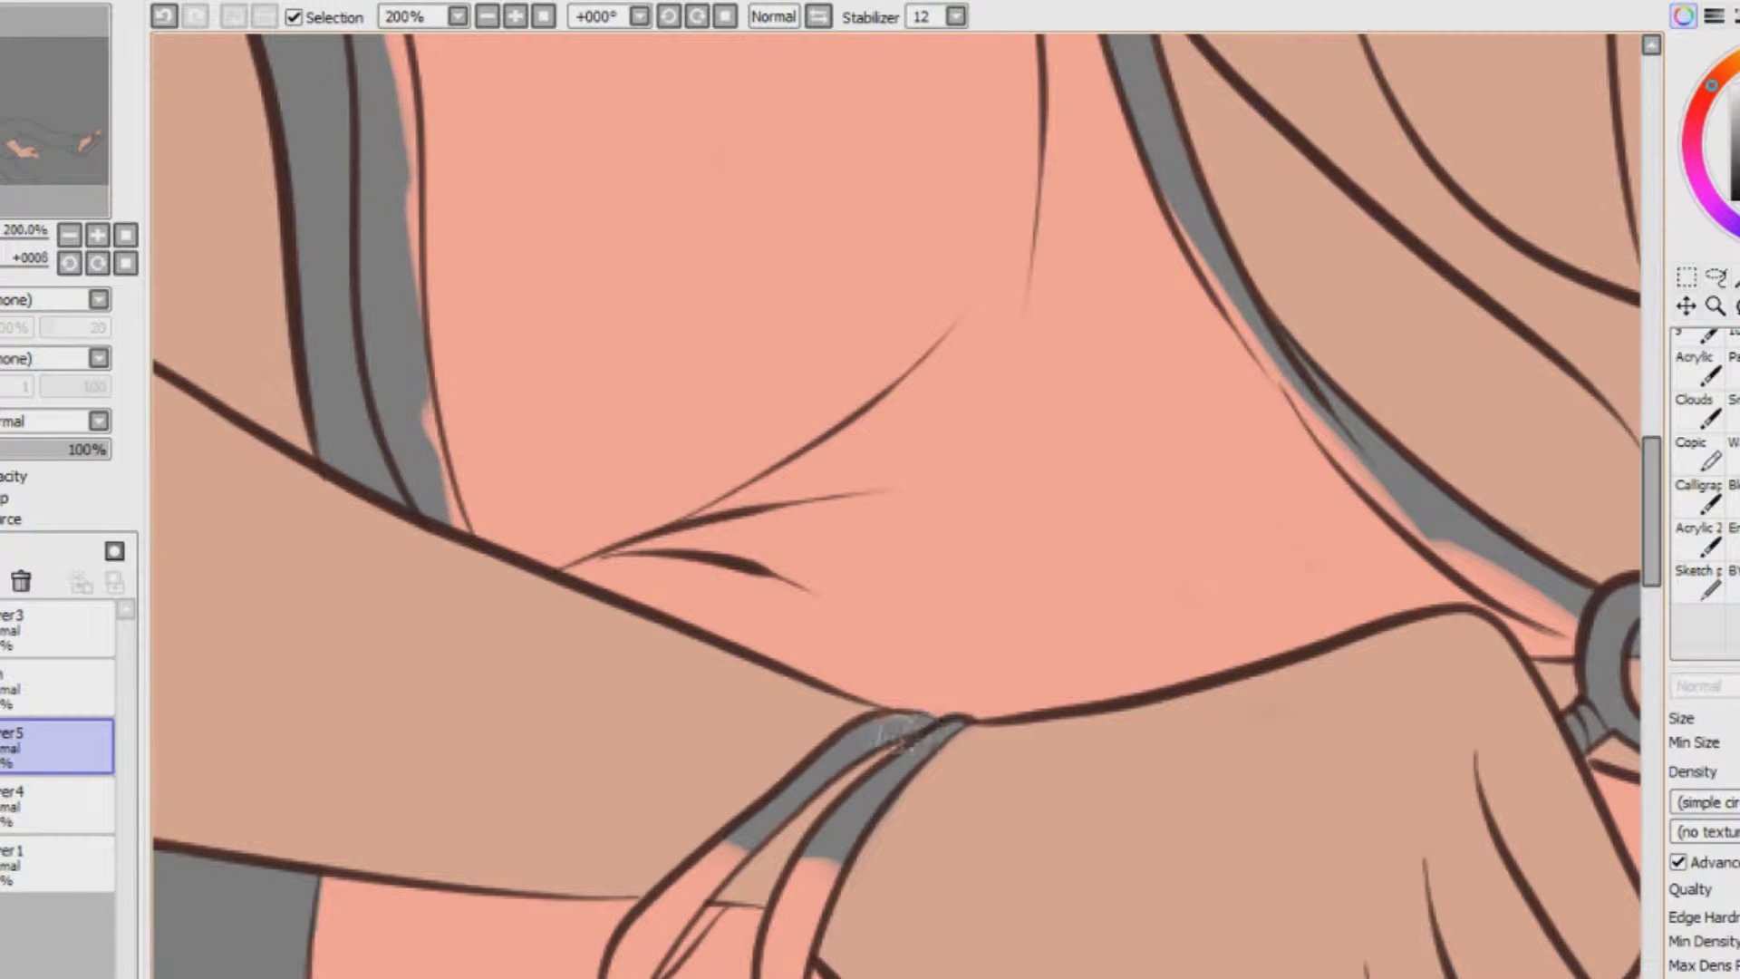
pyautogui.moveTo(807, 882); pyautogui.dragTo(790, 924)
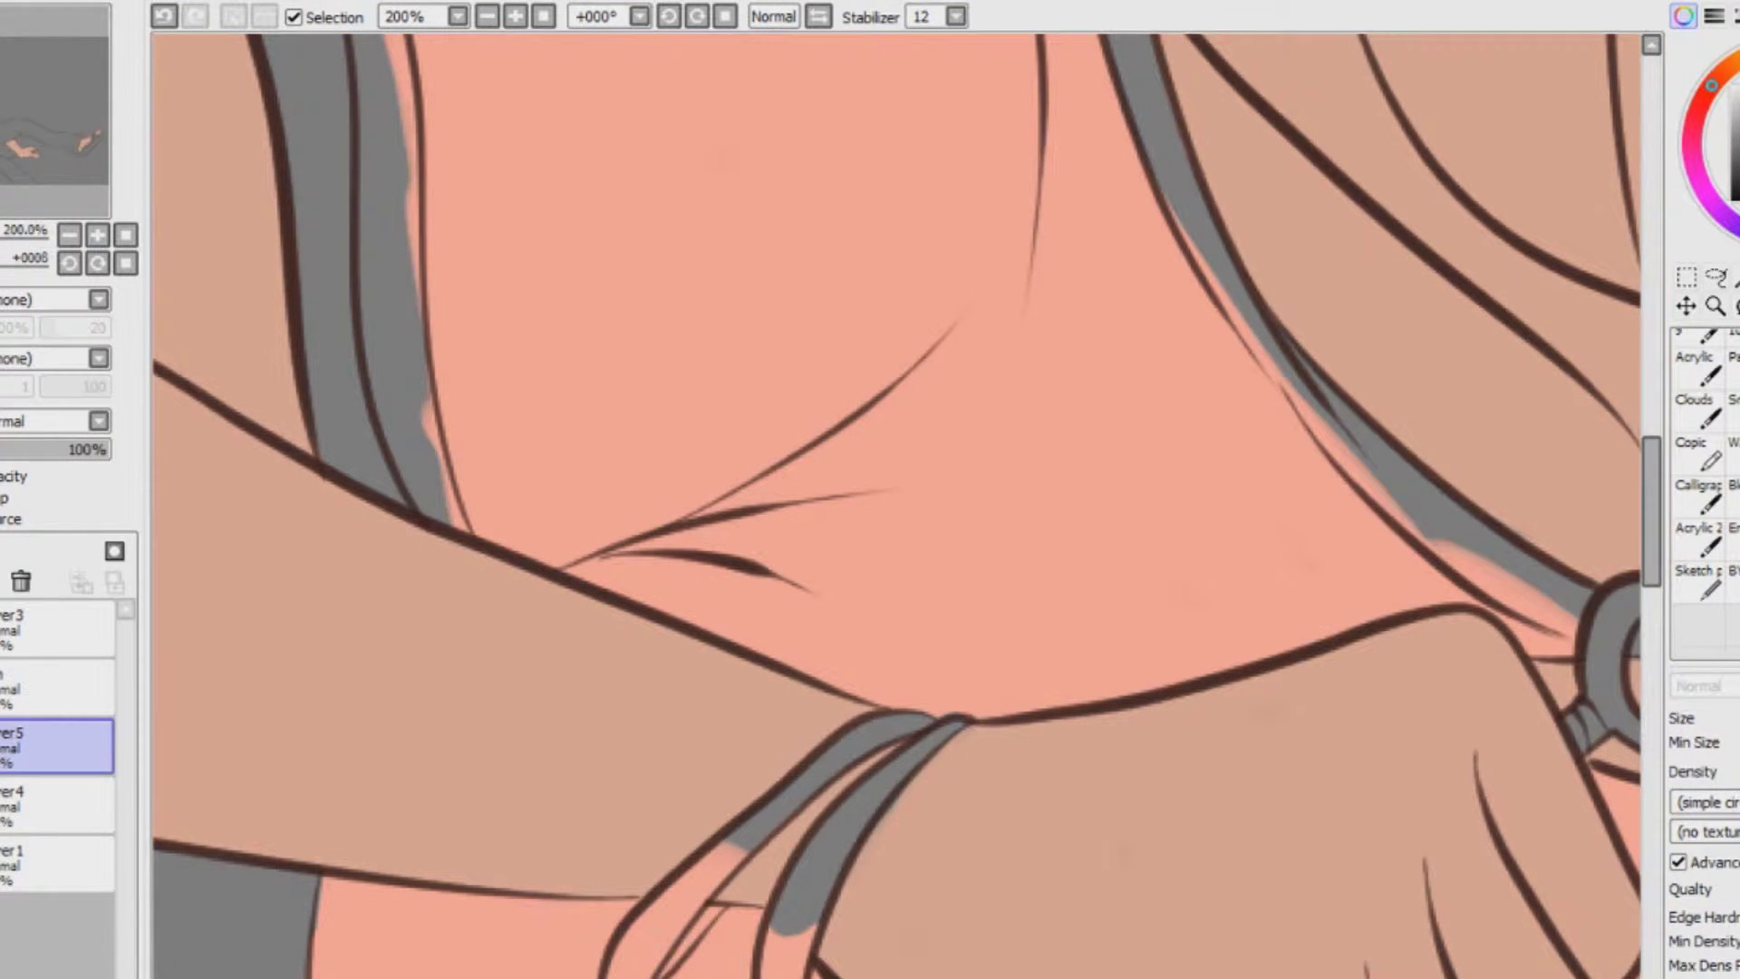
pyautogui.moveTo(787, 973); pyautogui.dragTo(802, 928)
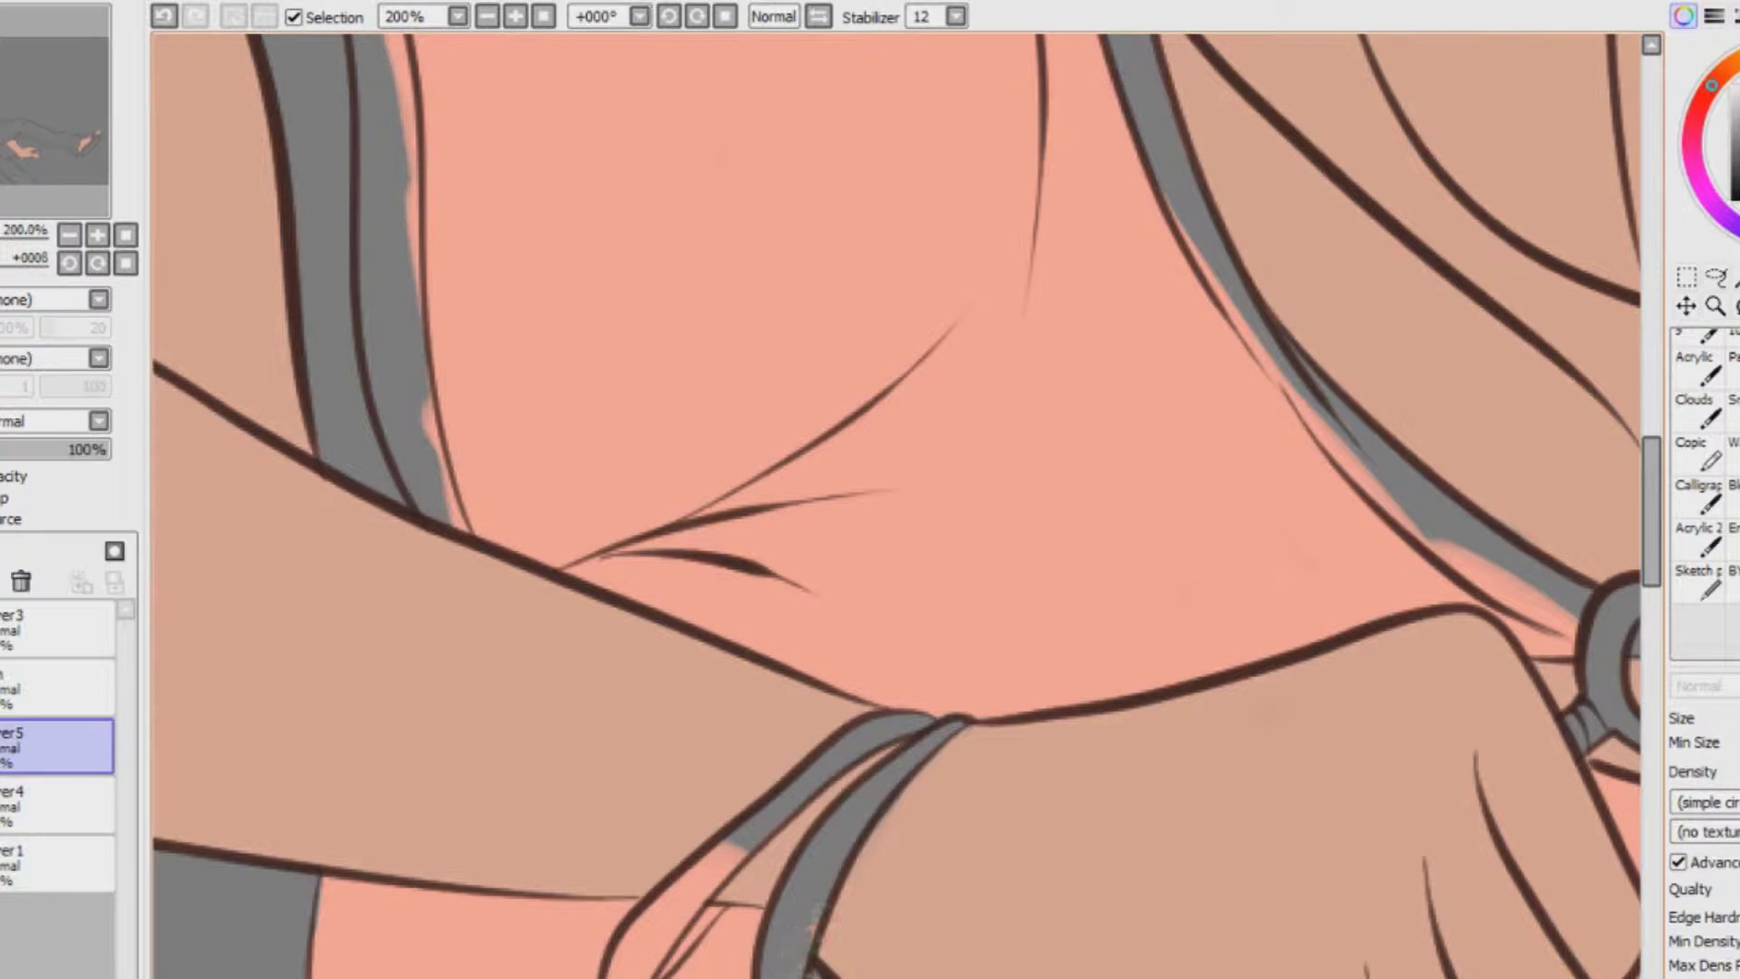
pyautogui.moveTo(743, 847)
pyautogui.mouseDown()
pyautogui.moveTo(626, 958)
pyautogui.moveTo(698, 934)
pyautogui.moveTo(747, 847)
pyautogui.moveTo(625, 974)
pyautogui.mouseUp()
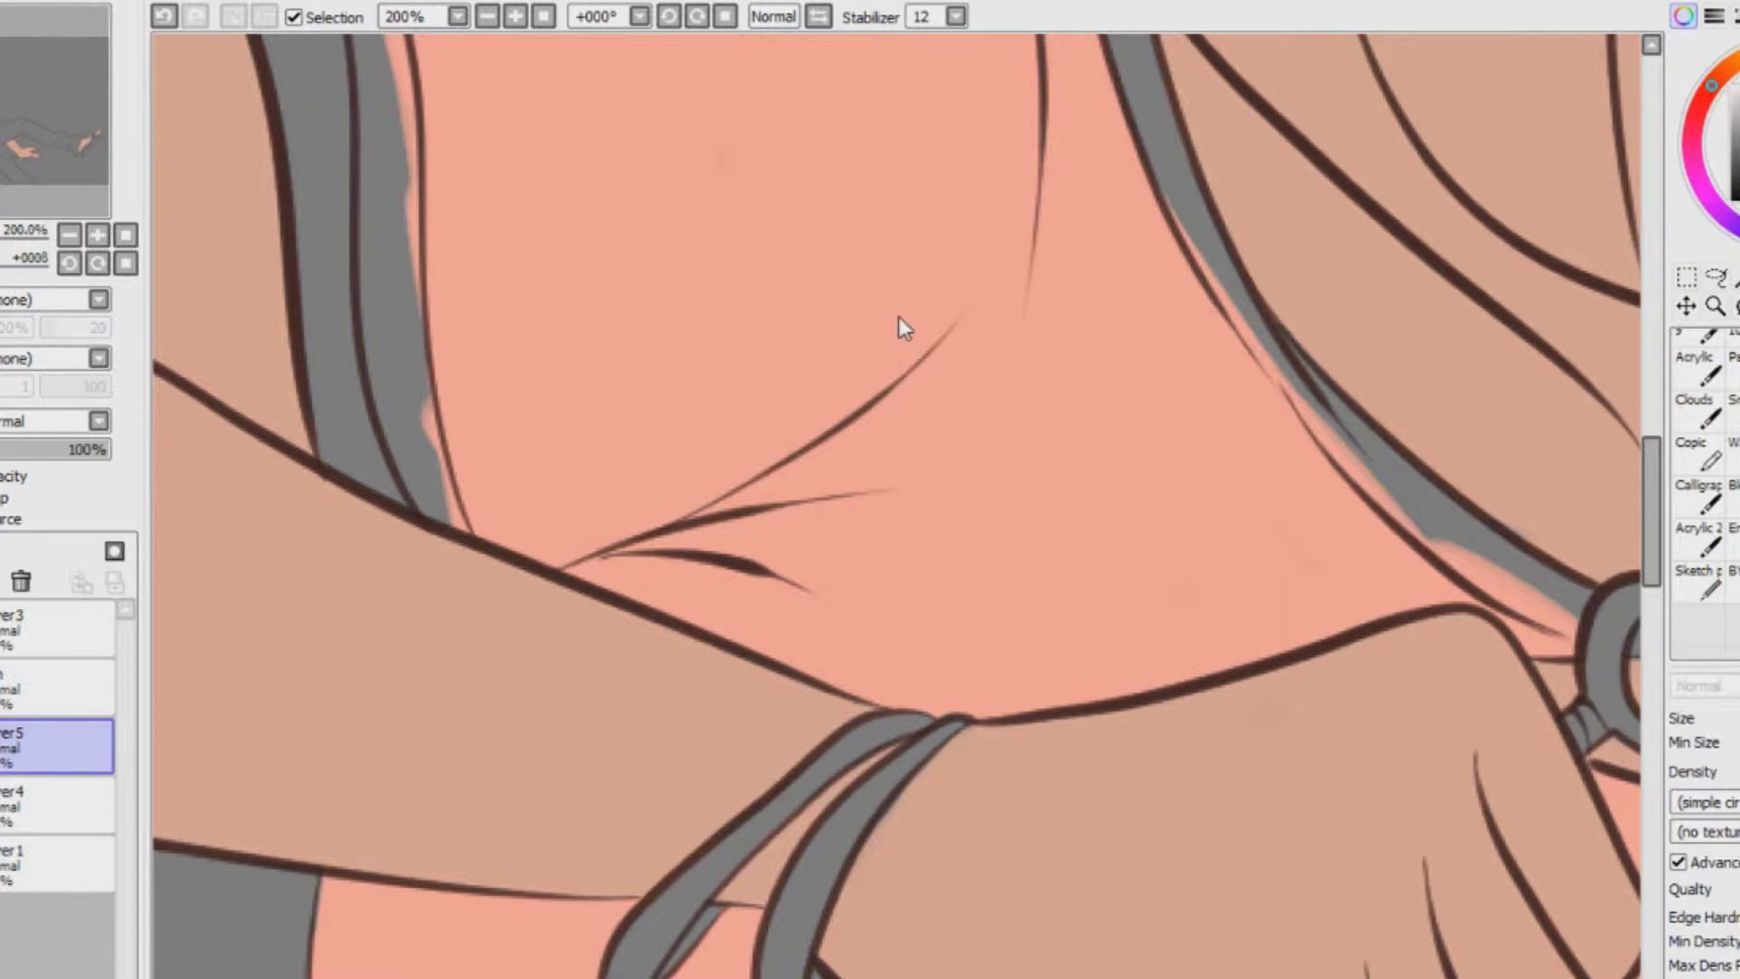
# Erase the salmon overspill along the outer shoulder edge of the lowered arm's sleeve
pyautogui.click(516, 16)
pyautogui.click(516, 16)
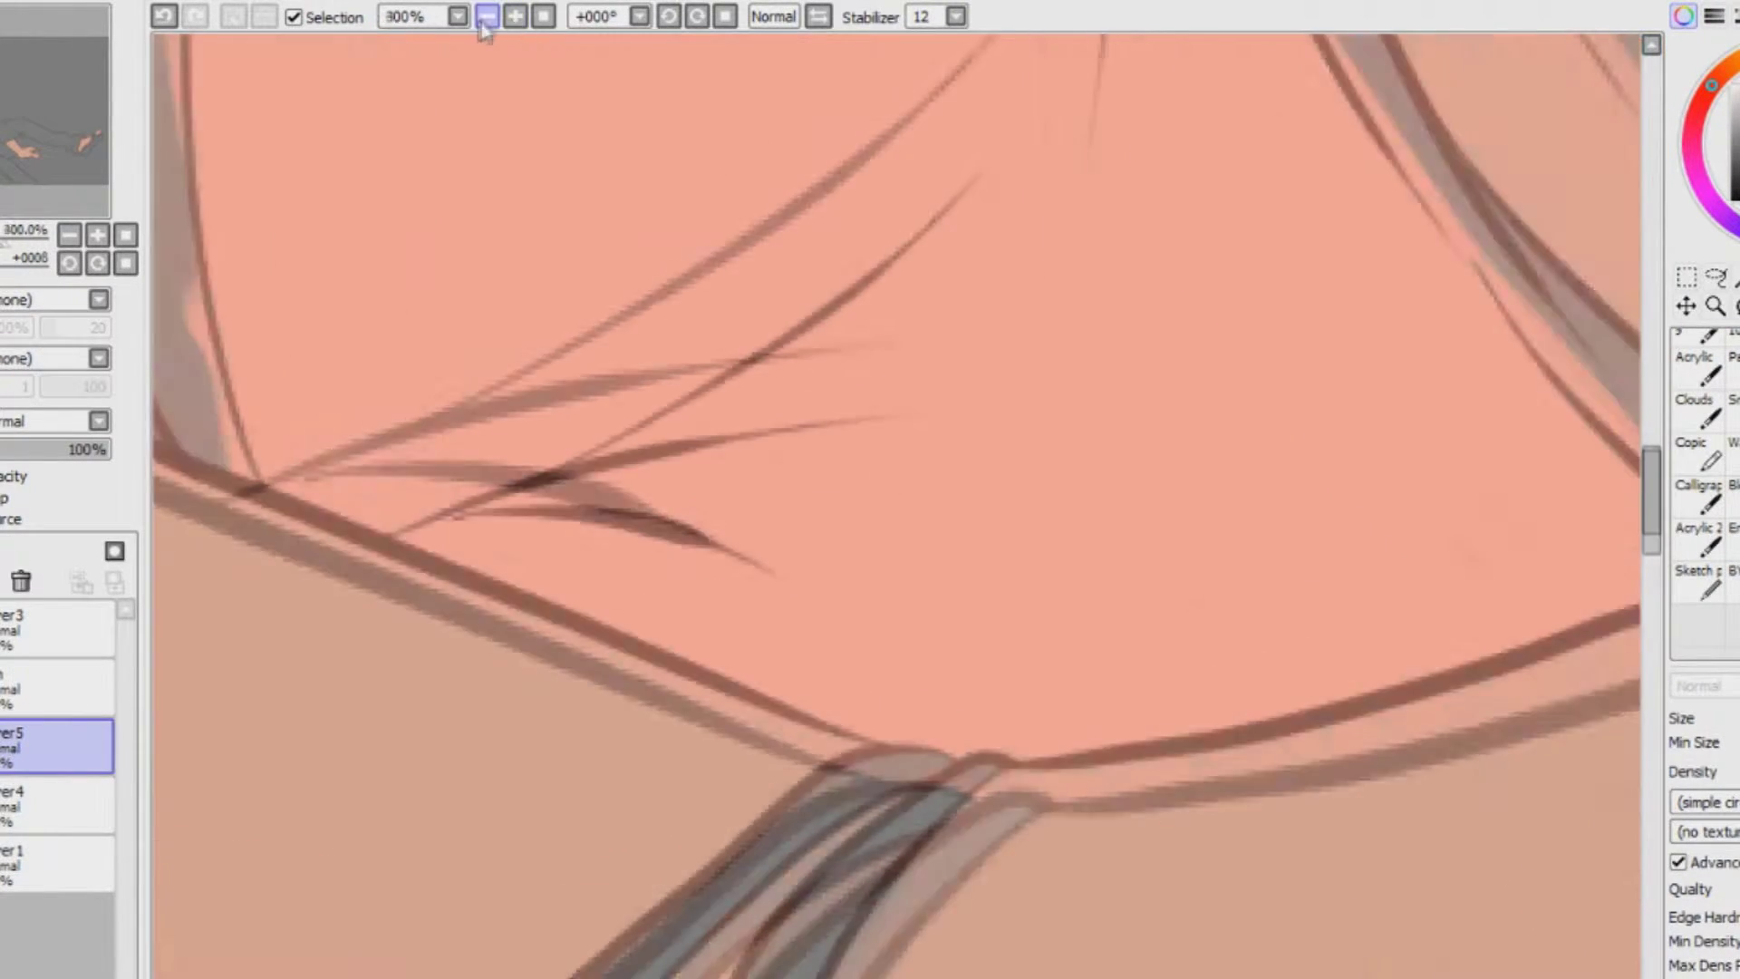
pyautogui.tripleClick(486, 16)
pyautogui.doubleClick(486, 16)
pyautogui.moveTo(1268, 544); pyautogui.dragTo(606, 544)
pyautogui.click(516, 16)
pyautogui.click(515, 16)
pyautogui.moveTo(775, 661); pyautogui.dragTo(1078, 543)
pyautogui.moveTo(895, 560)
pyautogui.mouseDown()
pyautogui.moveTo(1020, 845)
pyautogui.moveTo(1096, 961)
pyautogui.mouseUp()
pyautogui.scroll(-5, 752, 507)
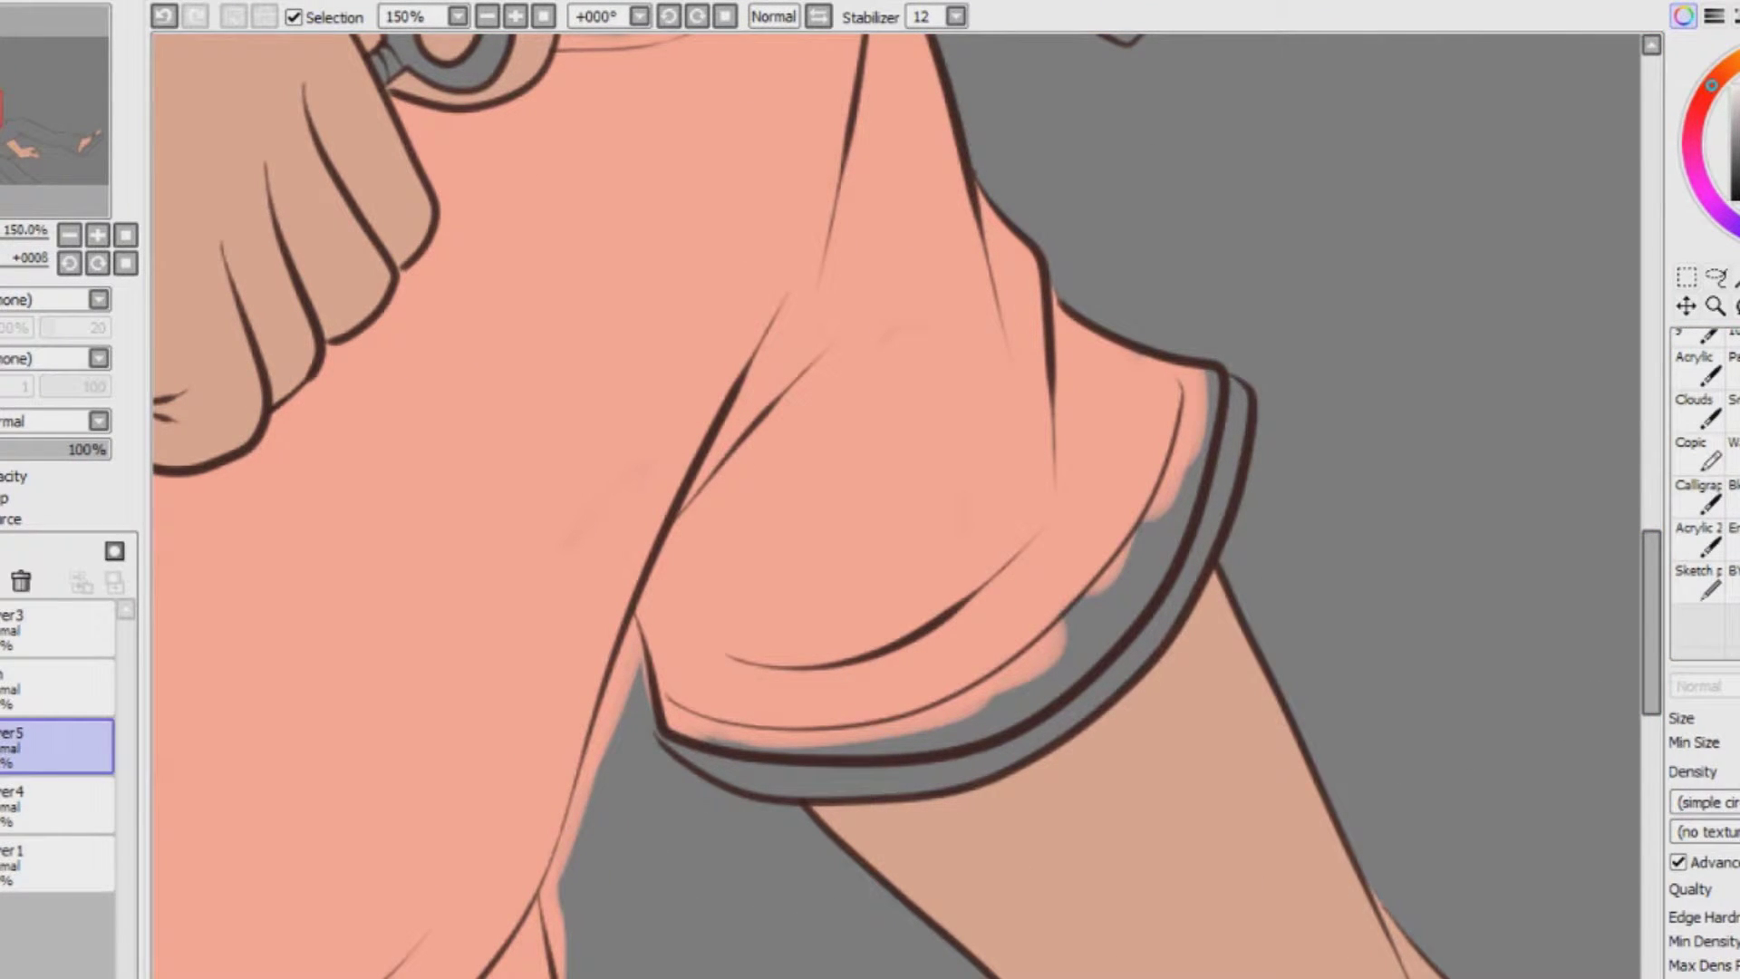
# Erase the salmon overspill between the lowered arm's sleeve and the torso, and along the torso's side to the hem
pyautogui.moveTo(635, 672)
pyautogui.mouseDown()
pyautogui.moveTo(558, 893)
pyautogui.moveTo(557, 965)
pyautogui.mouseUp()
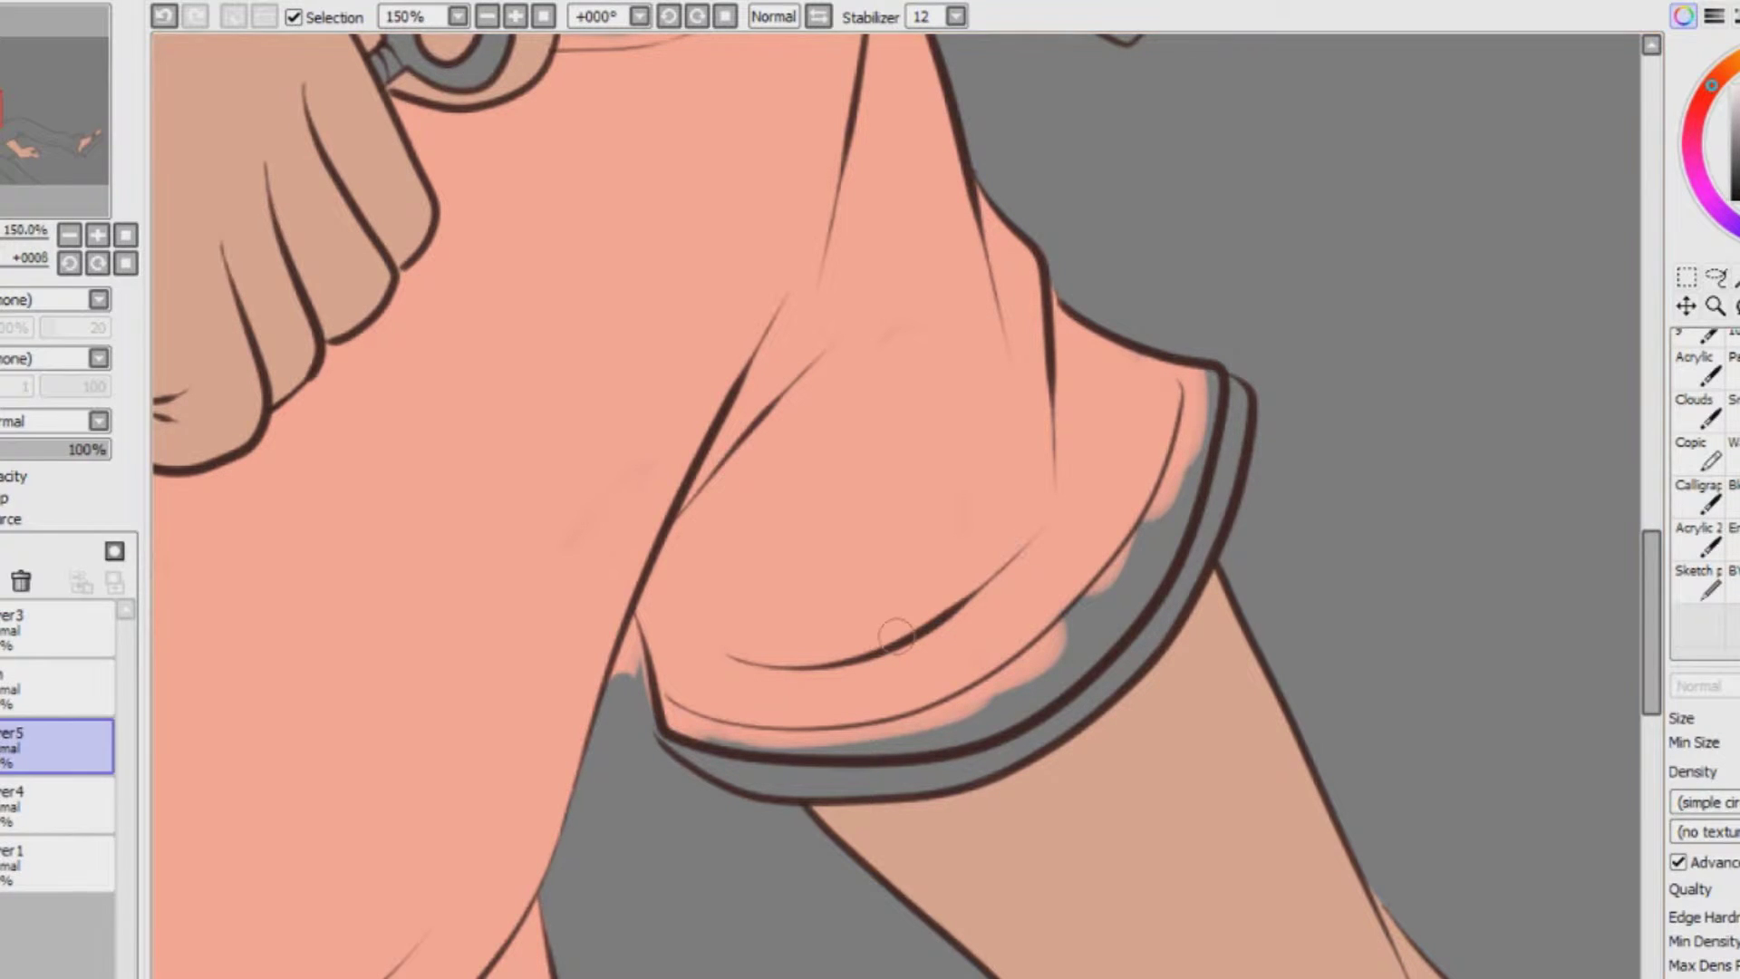
pyautogui.moveTo(629, 625); pyautogui.dragTo(639, 673)
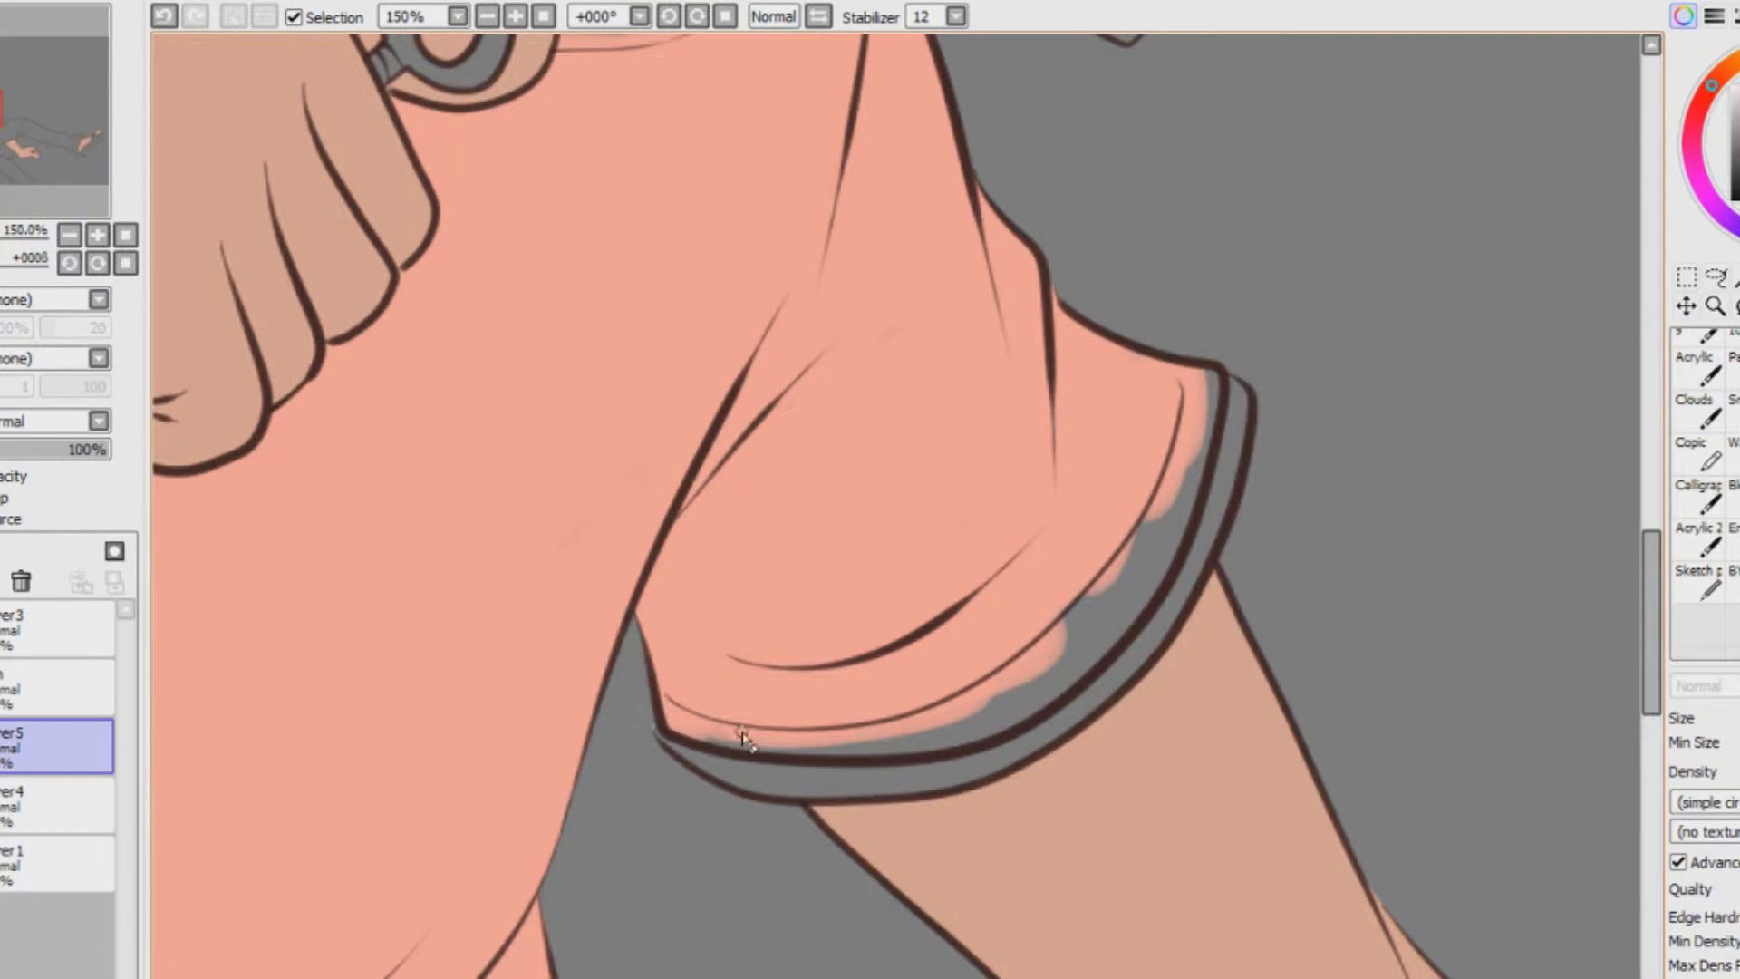
pyautogui.scroll(-5, 741, 738)
pyautogui.moveTo(816, 977); pyautogui.dragTo(693, 978)
pyautogui.moveTo(1652, 659); pyautogui.dragTo(1652, 727)
pyautogui.click(487, 17)
pyautogui.click(486, 16)
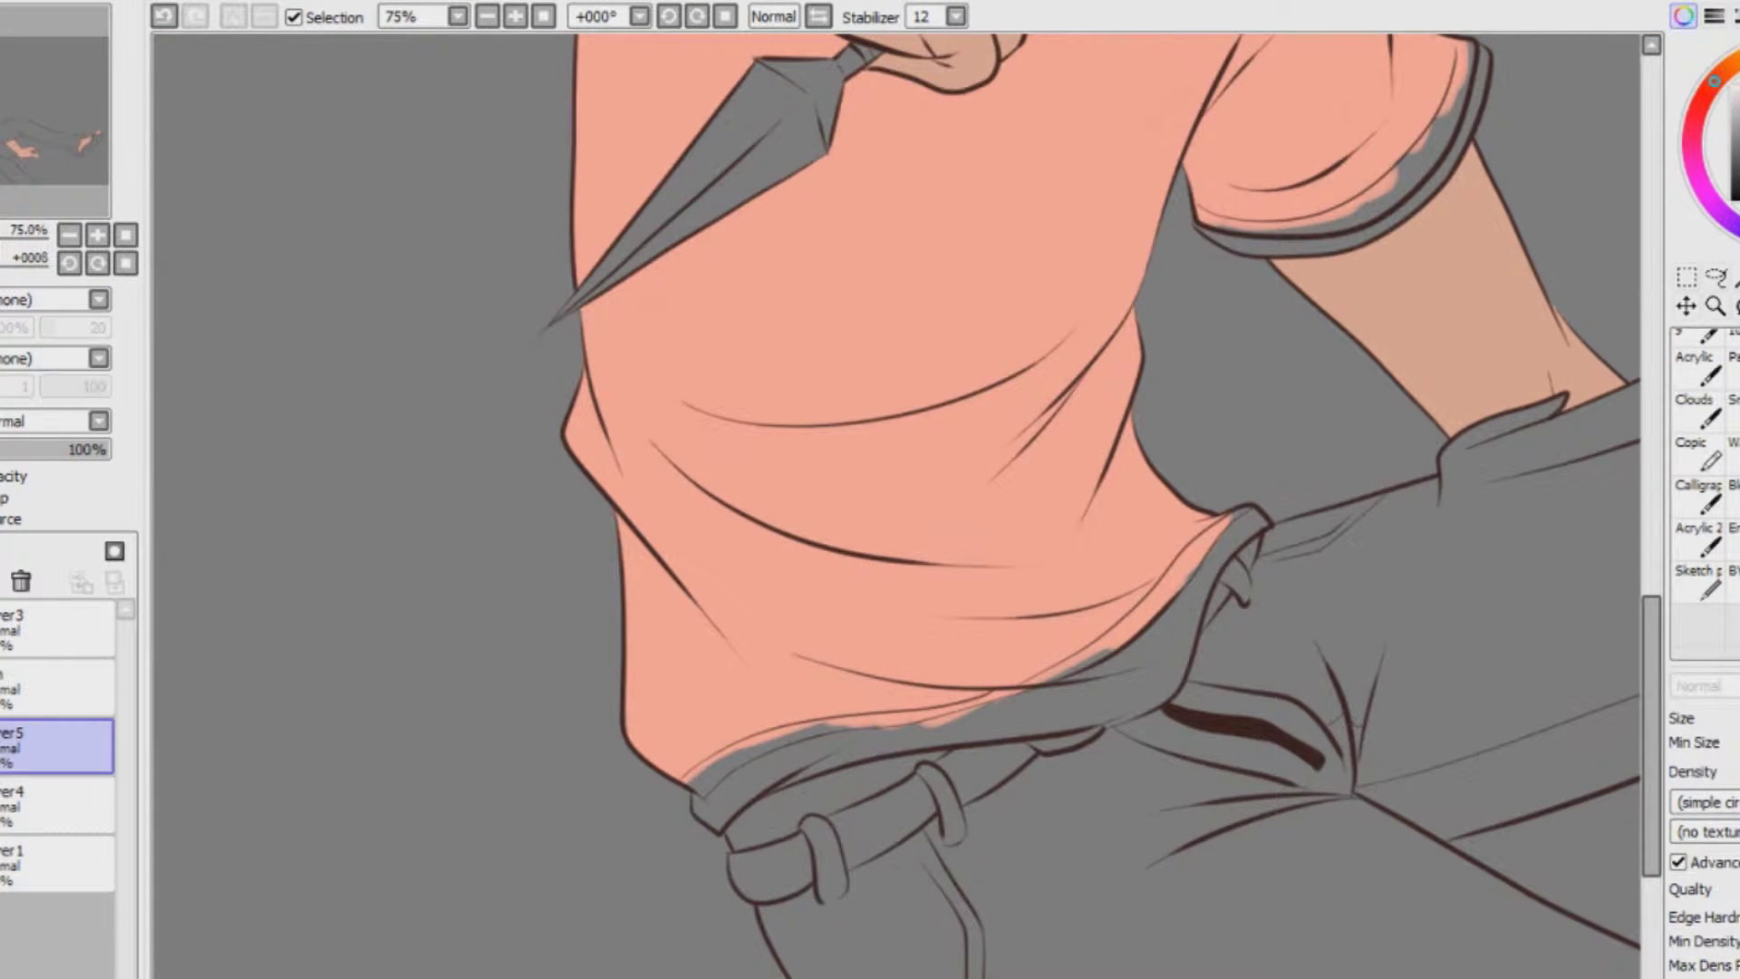
# Add a new layer above the shirt colour and paint the shirt's hem band red
pyautogui.click(514, 16)
pyautogui.click(515, 17)
pyautogui.moveTo(582, 969)
pyautogui.mouseDown()
pyautogui.moveTo(539, 955)
pyautogui.moveTo(552, 938)
pyautogui.moveTo(670, 876)
pyautogui.moveTo(1023, 821)
pyautogui.moveTo(777, 846)
pyautogui.moveTo(728, 870)
pyautogui.moveTo(1139, 774)
pyautogui.moveTo(1354, 771)
pyautogui.moveTo(1414, 720)
pyautogui.mouseUp()
pyautogui.moveTo(1264, 752)
pyautogui.mouseDown()
pyautogui.moveTo(1096, 779)
pyautogui.moveTo(1201, 752)
pyautogui.moveTo(1427, 752)
pyautogui.moveTo(1463, 602)
pyautogui.mouseUp()
pyautogui.press('Right')
pyautogui.moveTo(1129, 634)
pyautogui.mouseDown()
pyautogui.moveTo(1326, 419)
pyautogui.moveTo(1339, 372)
pyautogui.mouseUp()
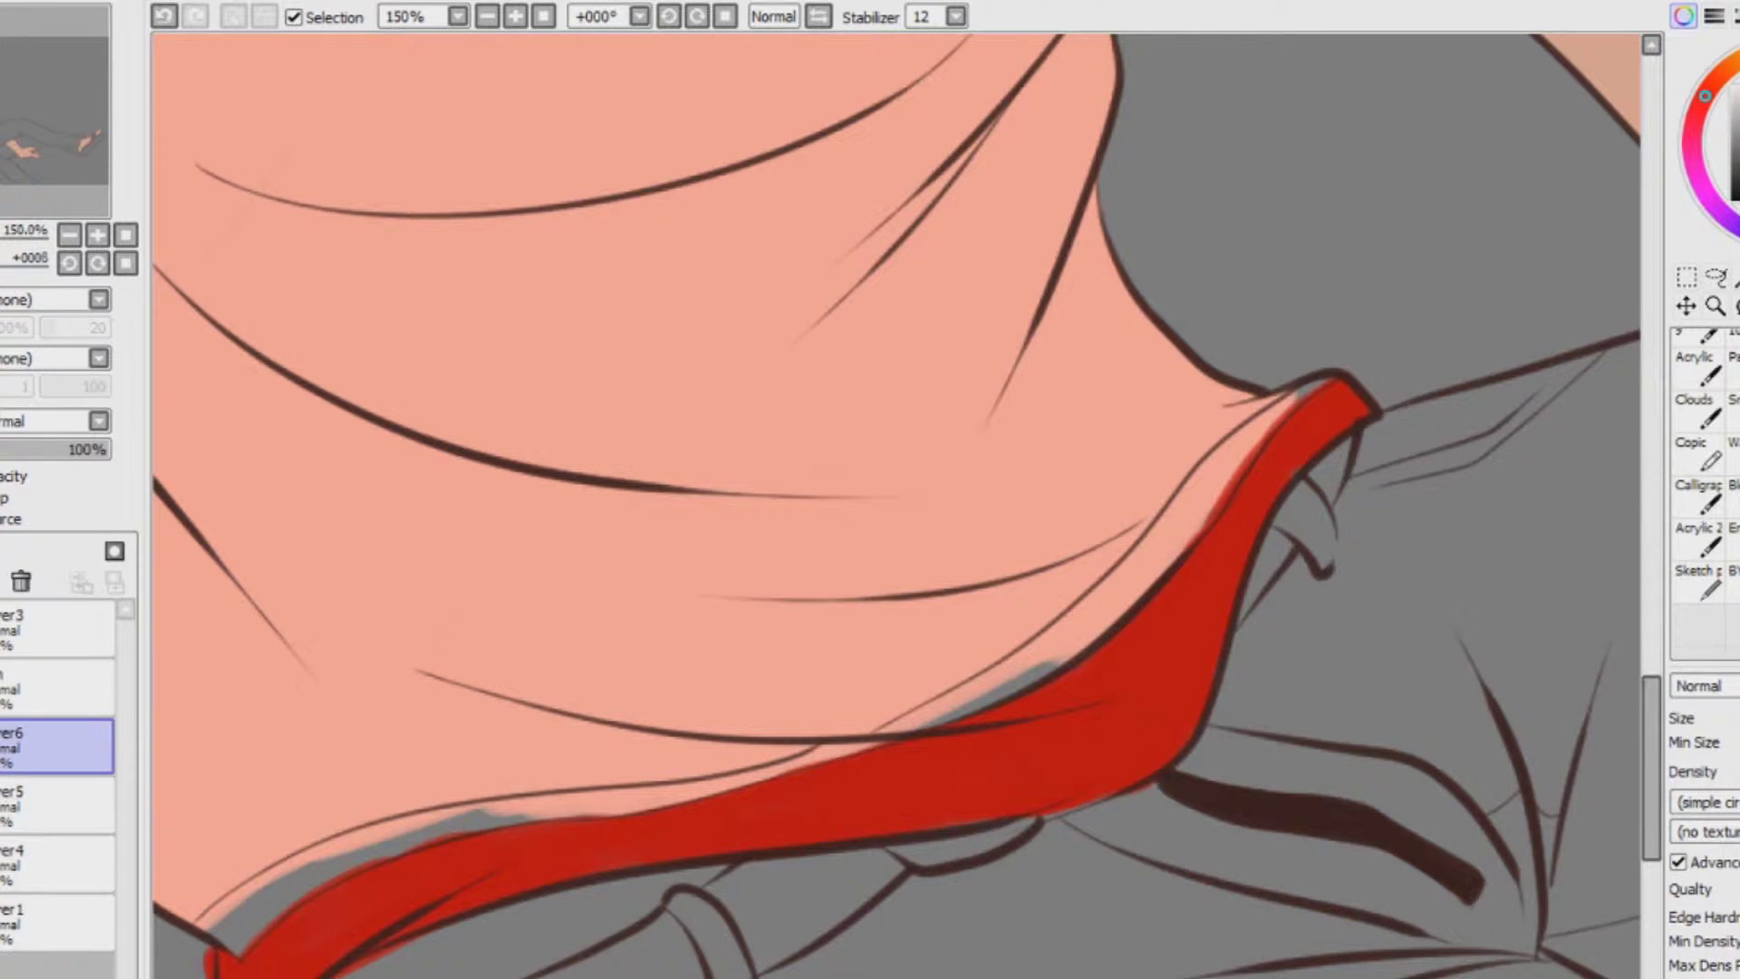
# Paint the neckline band and both sleeve cuffs red
pyautogui.moveTo(725, 363); pyautogui.dragTo(1114, 508)
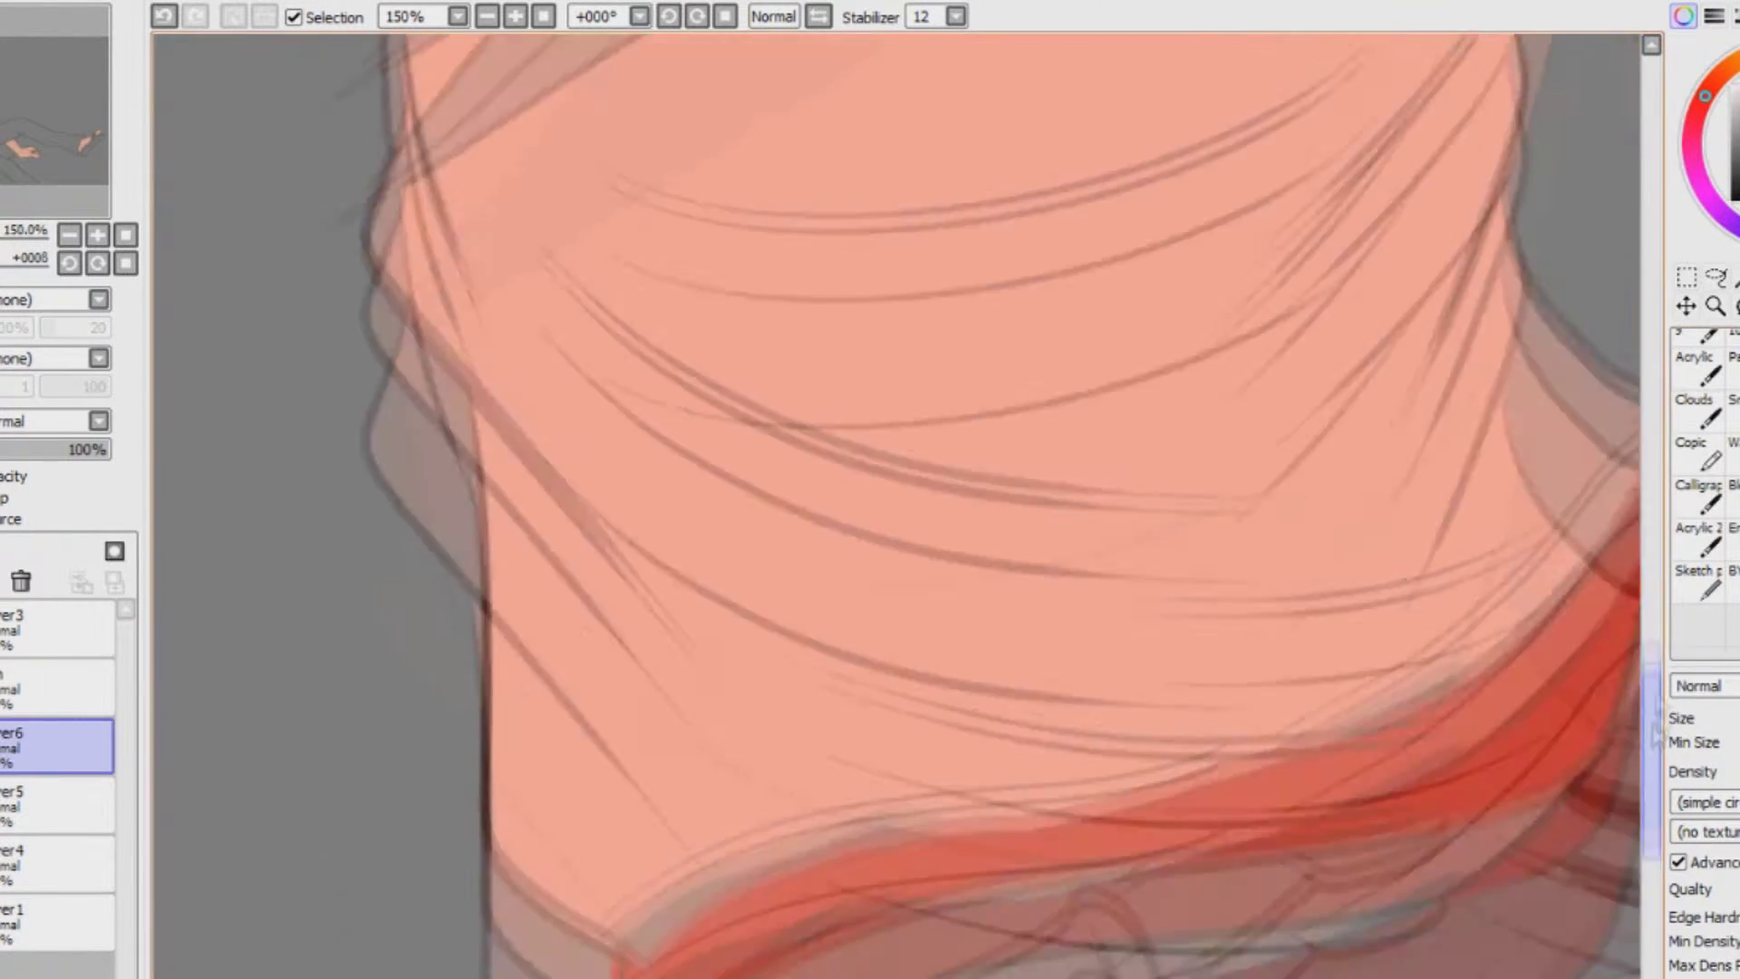
pyautogui.moveTo(816, 136); pyautogui.dragTo(815, 888)
pyautogui.moveTo(983, 362); pyautogui.dragTo(498, 362)
pyautogui.moveTo(489, 272)
pyautogui.mouseDown()
pyautogui.moveTo(607, 602)
pyautogui.moveTo(661, 689)
pyautogui.moveTo(793, 824)
pyautogui.moveTo(906, 847)
pyautogui.mouseUp()
pyautogui.moveTo(725, 771)
pyautogui.mouseDown()
pyautogui.moveTo(902, 870)
pyautogui.moveTo(1187, 875)
pyautogui.moveTo(1364, 752)
pyautogui.moveTo(1264, 738)
pyautogui.mouseUp()
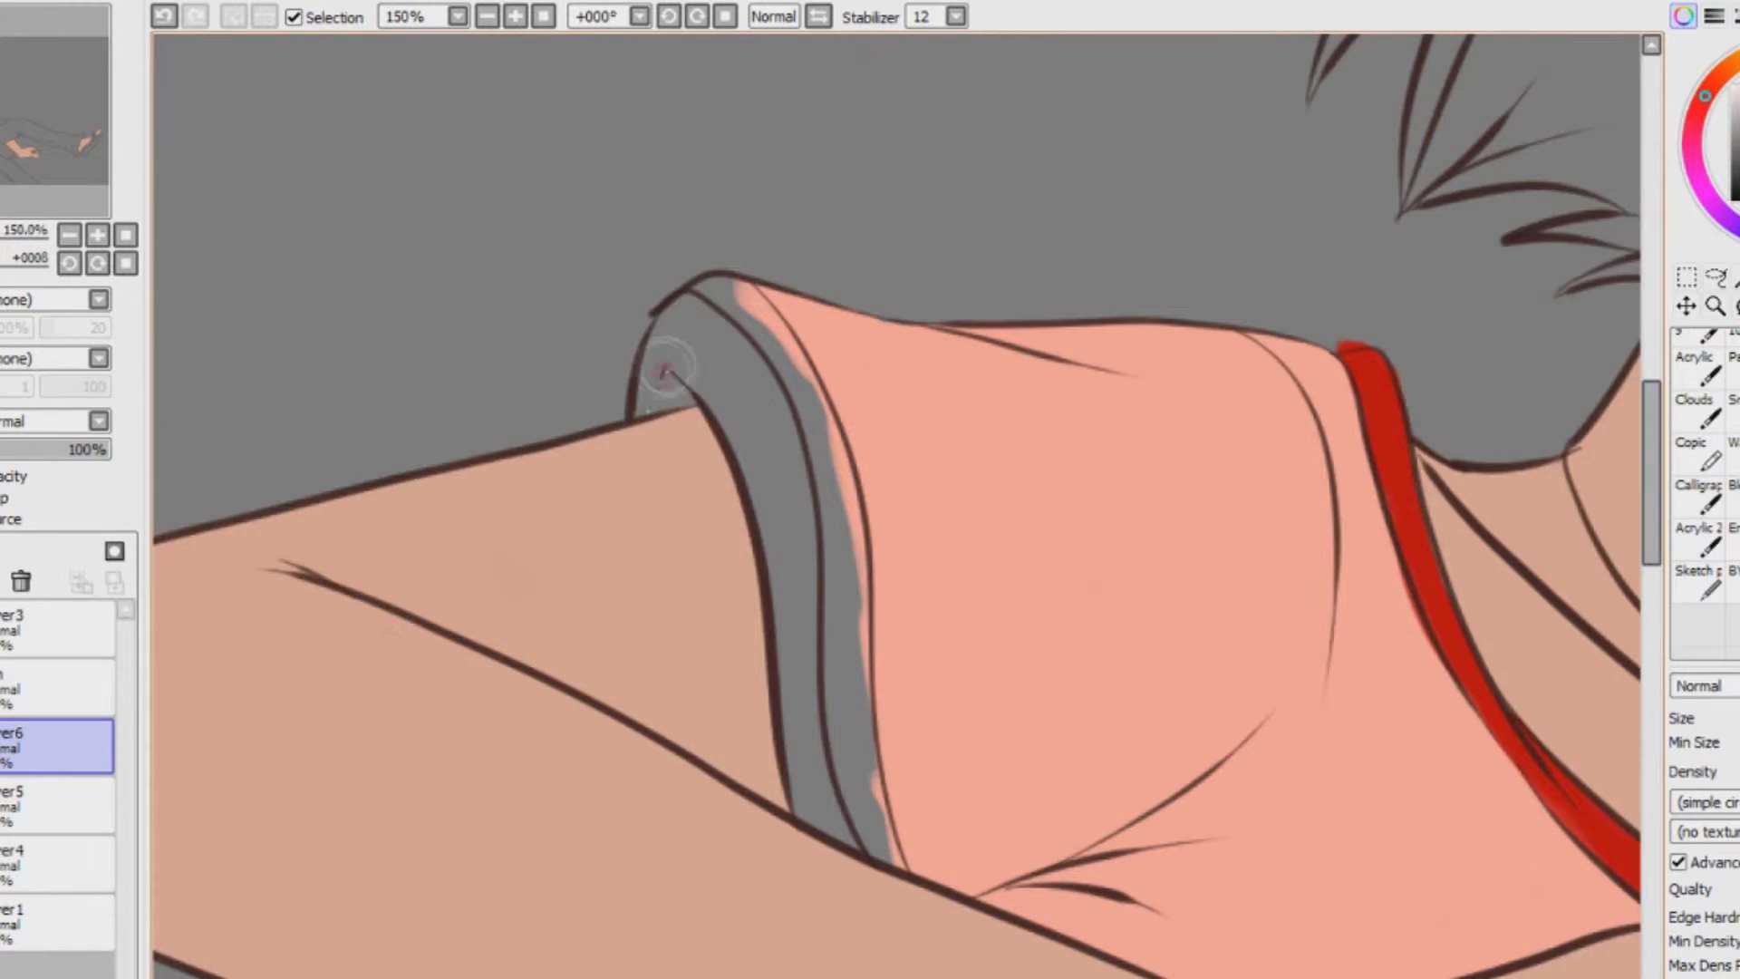
pyautogui.moveTo(638, 413)
pyautogui.mouseDown()
pyautogui.moveTo(684, 312)
pyautogui.moveTo(775, 580)
pyautogui.moveTo(802, 580)
pyautogui.moveTo(815, 752)
pyautogui.moveTo(852, 847)
pyautogui.mouseUp()
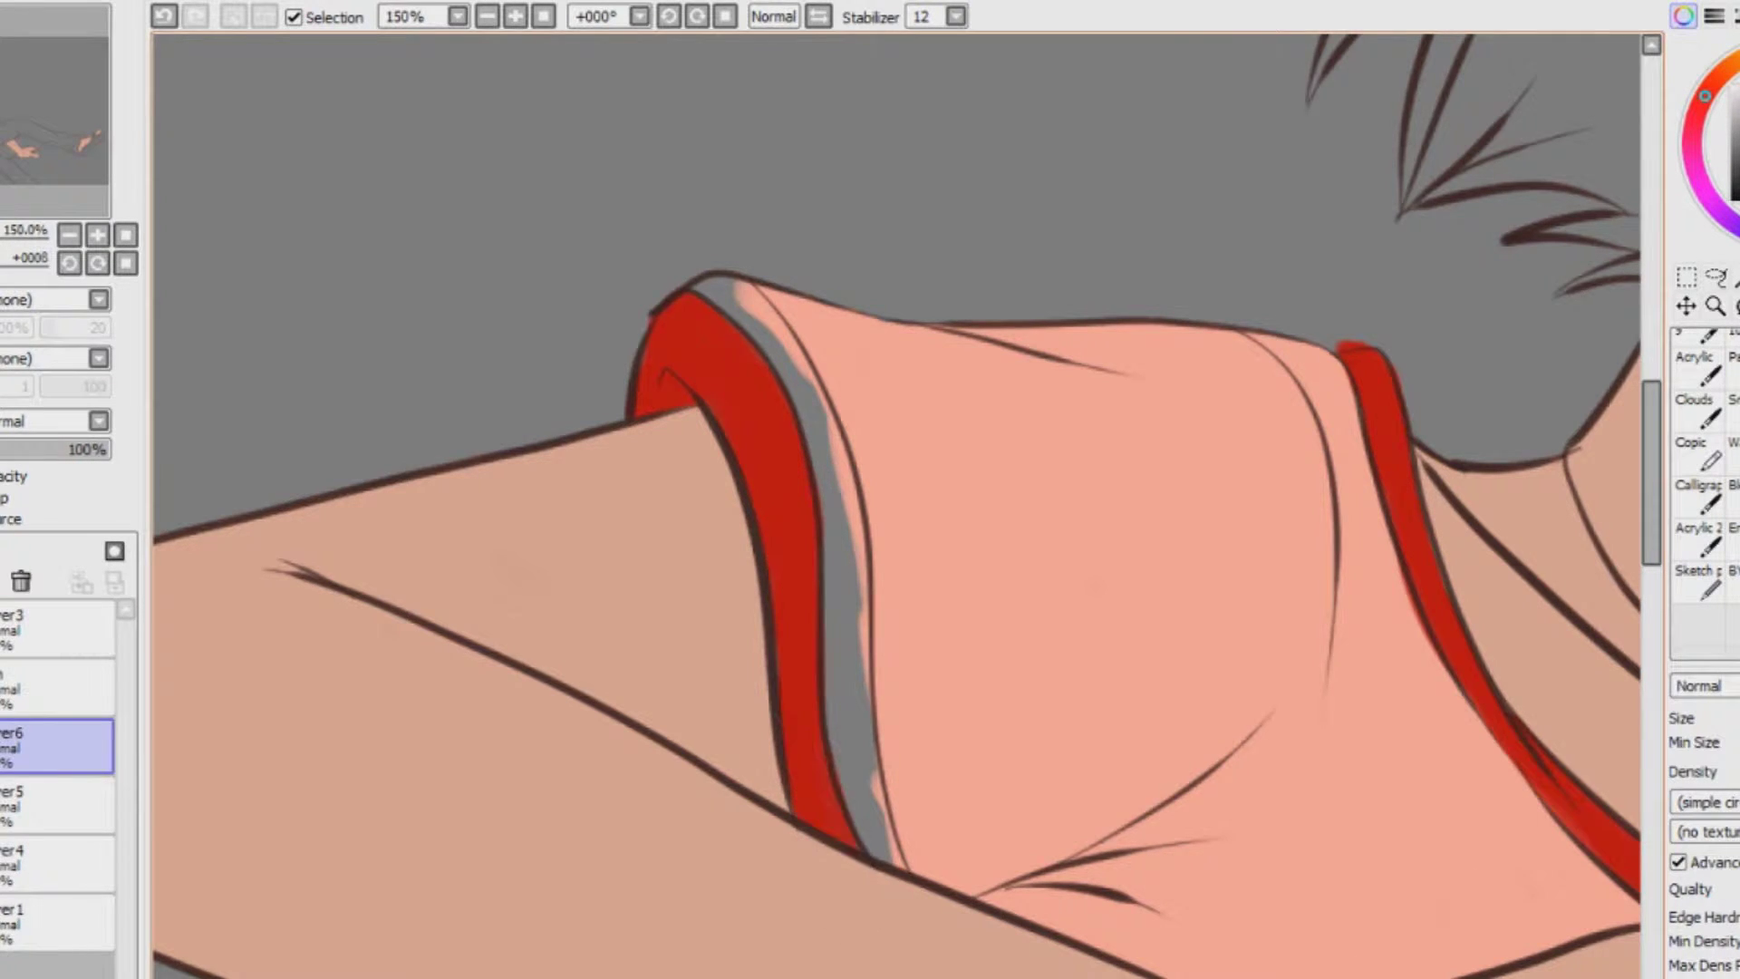
pyautogui.moveTo(807, 923)
pyautogui.mouseDown()
pyautogui.moveTo(915, 963)
pyautogui.moveTo(1178, 906)
pyautogui.moveTo(1388, 569)
pyautogui.moveTo(1338, 593)
pyautogui.moveTo(1337, 703)
pyautogui.moveTo(1285, 784)
pyautogui.moveTo(1205, 838)
pyautogui.moveTo(1232, 797)
pyautogui.moveTo(1201, 875)
pyautogui.moveTo(1110, 917)
pyautogui.moveTo(788, 894)
pyautogui.moveTo(1110, 910)
pyautogui.moveTo(1205, 843)
pyautogui.moveTo(996, 933)
pyautogui.moveTo(884, 924)
pyautogui.moveTo(838, 978)
pyautogui.mouseUp()
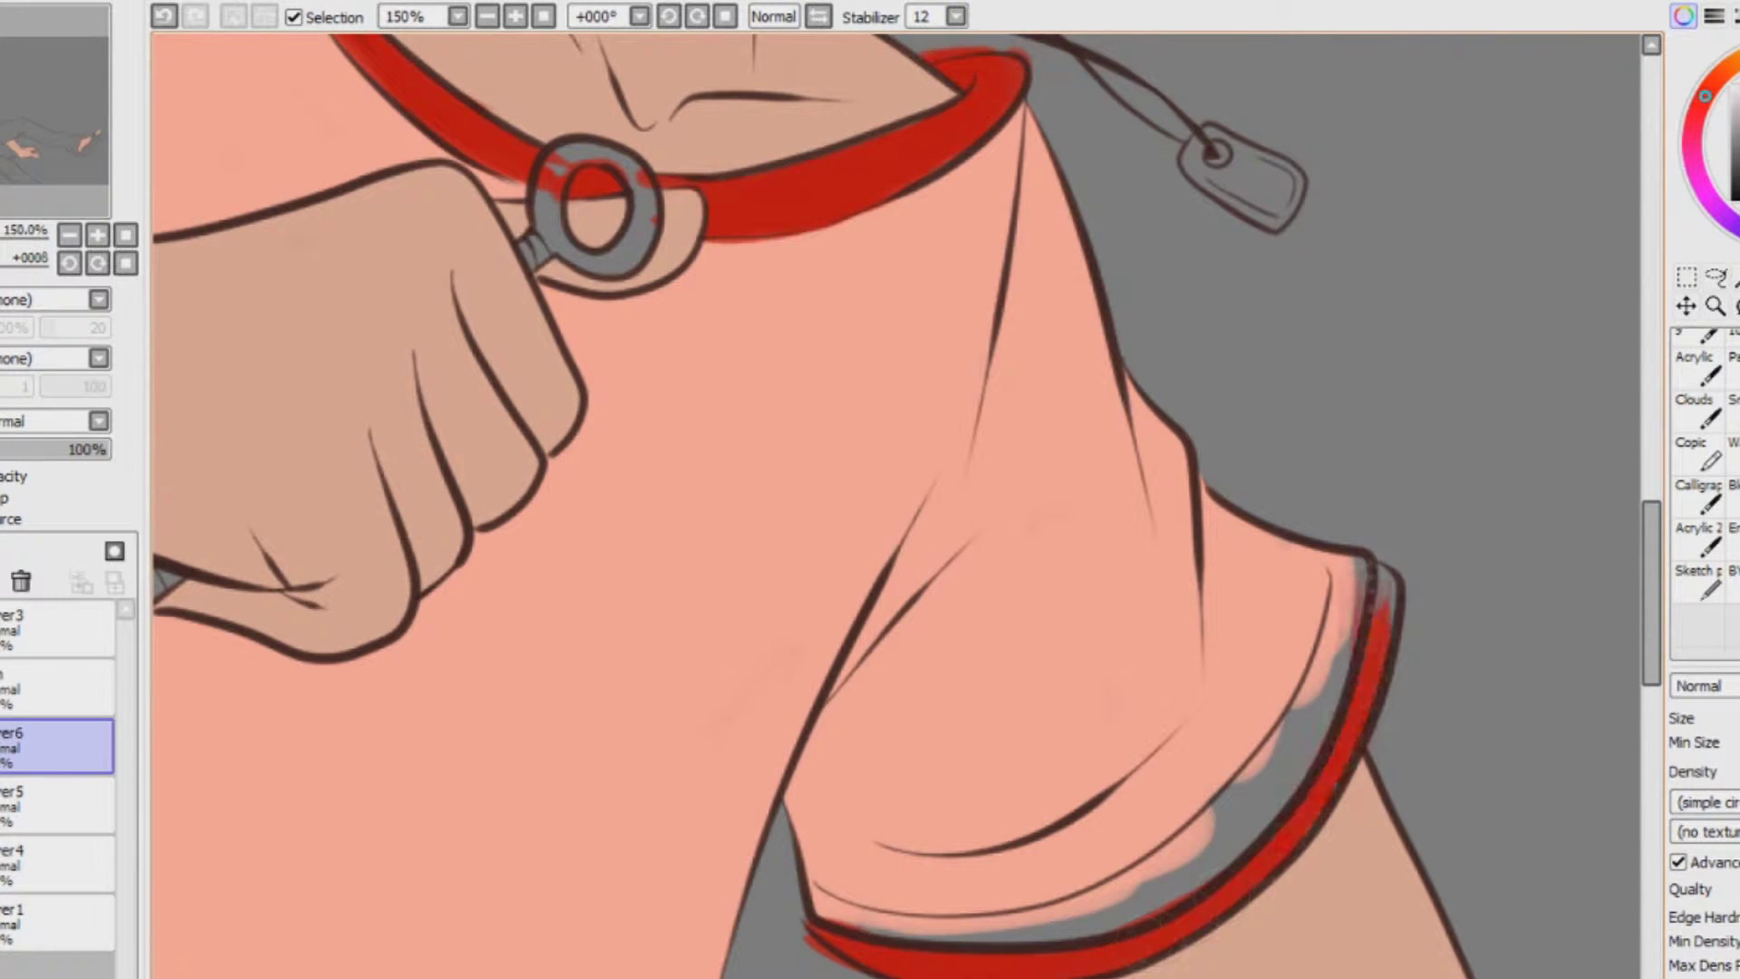
# Pick white and paint the stripe beside the red cuff on the raised arm's sleeve
pyautogui.click(1731, 87)
pyautogui.hotkey('ctrl', 'z')
pyautogui.moveTo(1651, 589); pyautogui.dragTo(1650, 514)
pyautogui.moveTo(838, 978); pyautogui.dragTo(675, 978)
pyautogui.moveTo(1651, 506); pyautogui.dragTo(1651, 453)
pyautogui.moveTo(935, 294)
pyautogui.mouseDown()
pyautogui.moveTo(1015, 349)
pyautogui.moveTo(1074, 447)
pyautogui.mouseUp()
pyautogui.moveTo(947, 291)
pyautogui.mouseDown()
pyautogui.moveTo(1007, 340)
pyautogui.moveTo(1092, 598)
pyautogui.mouseUp()
pyautogui.moveTo(1056, 440); pyautogui.dragTo(1101, 725)
pyautogui.moveTo(1074, 639); pyautogui.dragTo(1146, 893)
pyautogui.moveTo(1098, 528); pyautogui.dragTo(1112, 754)
pyautogui.moveTo(1078, 500); pyautogui.dragTo(1088, 543)
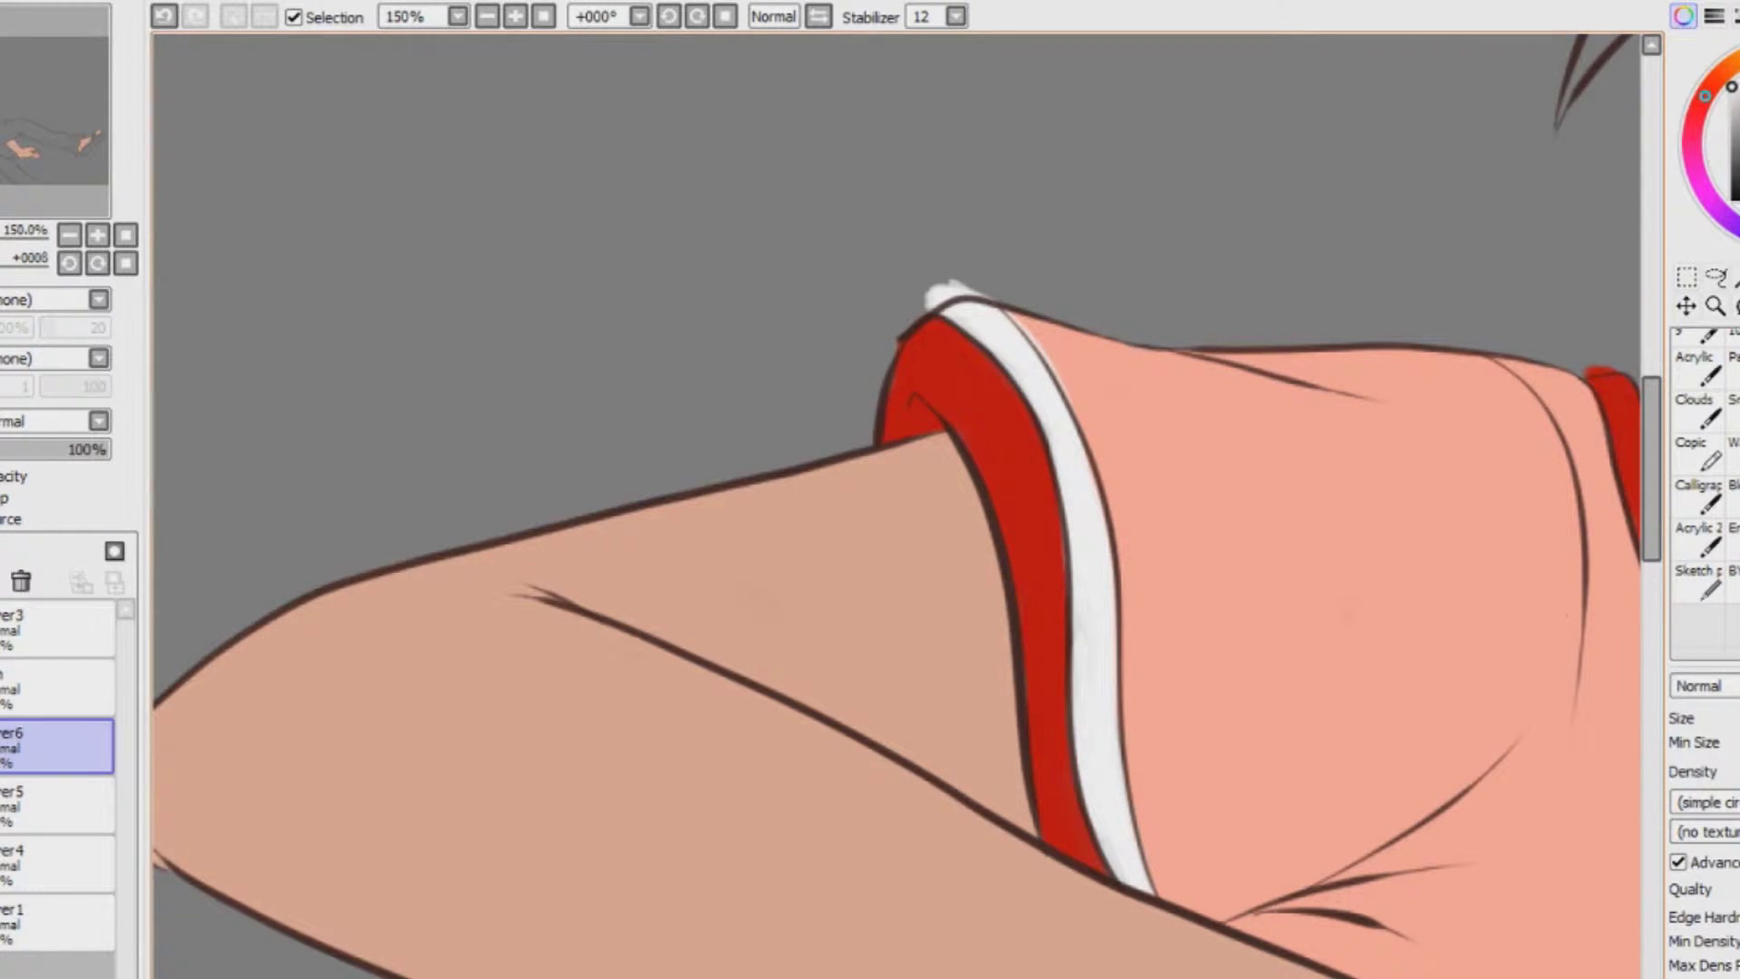
# Paint the white stripe along the upper edge of the shirt's red hem band
pyautogui.moveTo(675, 978); pyautogui.dragTo(866, 978)
pyautogui.moveTo(1651, 470); pyautogui.dragTo(1651, 759)
pyautogui.moveTo(536, 972); pyautogui.dragTo(622, 916)
pyautogui.moveTo(530, 977)
pyautogui.mouseDown()
pyautogui.moveTo(688, 895)
pyautogui.moveTo(651, 935)
pyautogui.mouseUp()
pyautogui.moveTo(553, 975)
pyautogui.mouseDown()
pyautogui.moveTo(714, 889)
pyautogui.moveTo(785, 877)
pyautogui.moveTo(638, 952)
pyautogui.mouseUp()
pyautogui.moveTo(1234, 777)
pyautogui.mouseDown()
pyautogui.moveTo(1352, 735)
pyautogui.moveTo(1441, 663)
pyautogui.mouseUp()
pyautogui.press('Right')
pyautogui.moveTo(1128, 690)
pyautogui.mouseDown()
pyautogui.moveTo(1235, 543)
pyautogui.moveTo(1372, 435)
pyautogui.moveTo(1182, 639)
pyautogui.mouseUp()
pyautogui.moveTo(861, 817); pyautogui.dragTo(927, 791)
pyautogui.hotkey('ctrl', 'z')
pyautogui.moveTo(926, 791); pyautogui.dragTo(787, 837)
pyautogui.moveTo(494, 880)
pyautogui.mouseDown()
pyautogui.moveTo(788, 824)
pyautogui.moveTo(722, 853)
pyautogui.moveTo(576, 865)
pyautogui.moveTo(470, 930)
pyautogui.mouseUp()
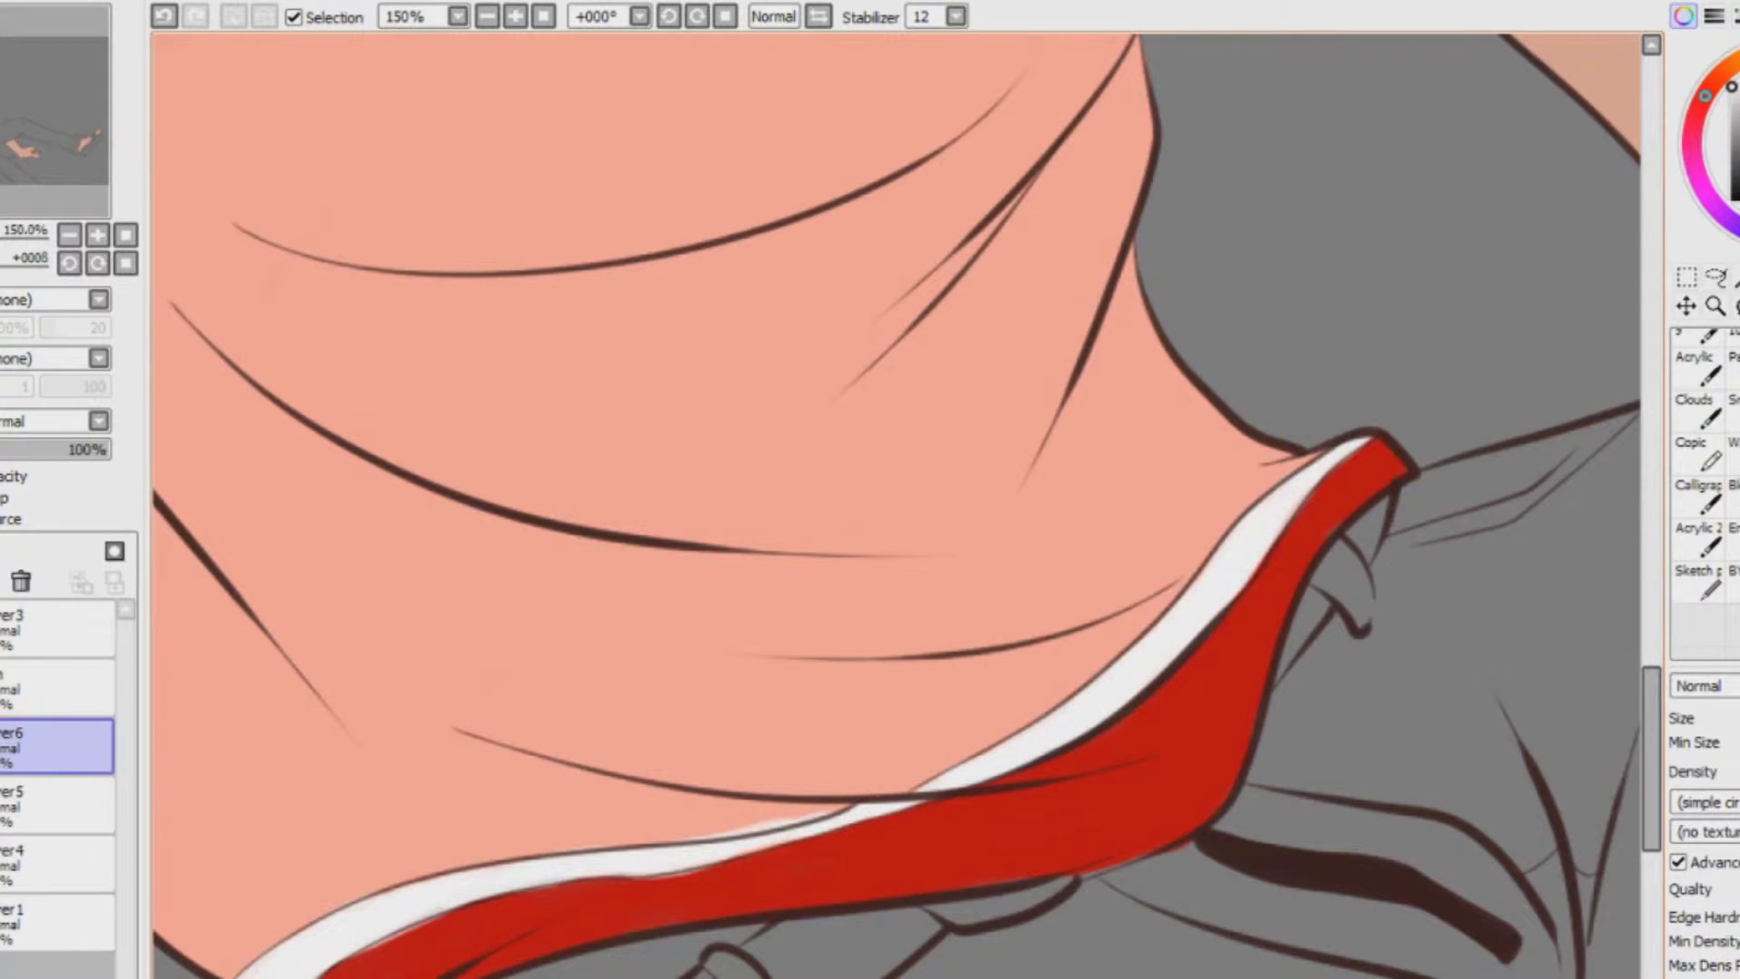
# Add a new layer and paint a white stripe along the outer edge of the red neckline band
pyautogui.moveTo(508, 471); pyautogui.dragTo(899, 906)
pyautogui.moveTo(634, 108); pyautogui.dragTo(649, 906)
pyautogui.moveTo(1088, 472); pyautogui.dragTo(690, 472)
pyautogui.click(2, 551)
pyautogui.moveTo(543, 156)
pyautogui.mouseDown()
pyautogui.moveTo(589, 218)
pyautogui.moveTo(604, 312)
pyautogui.moveTo(708, 542)
pyautogui.moveTo(942, 772)
pyautogui.moveTo(1006, 809)
pyautogui.moveTo(1268, 823)
pyautogui.moveTo(1486, 663)
pyautogui.mouseUp()
pyautogui.moveTo(1387, 770)
pyautogui.mouseDown()
pyautogui.moveTo(1488, 659)
pyautogui.moveTo(1368, 761)
pyautogui.moveTo(1454, 697)
pyautogui.mouseUp()
# Trim the lower edge of the white neckline stripe and erase its overspill at the shoulders
pyautogui.click(1722, 627)
pyautogui.moveTo(1273, 801); pyautogui.dragTo(1212, 816)
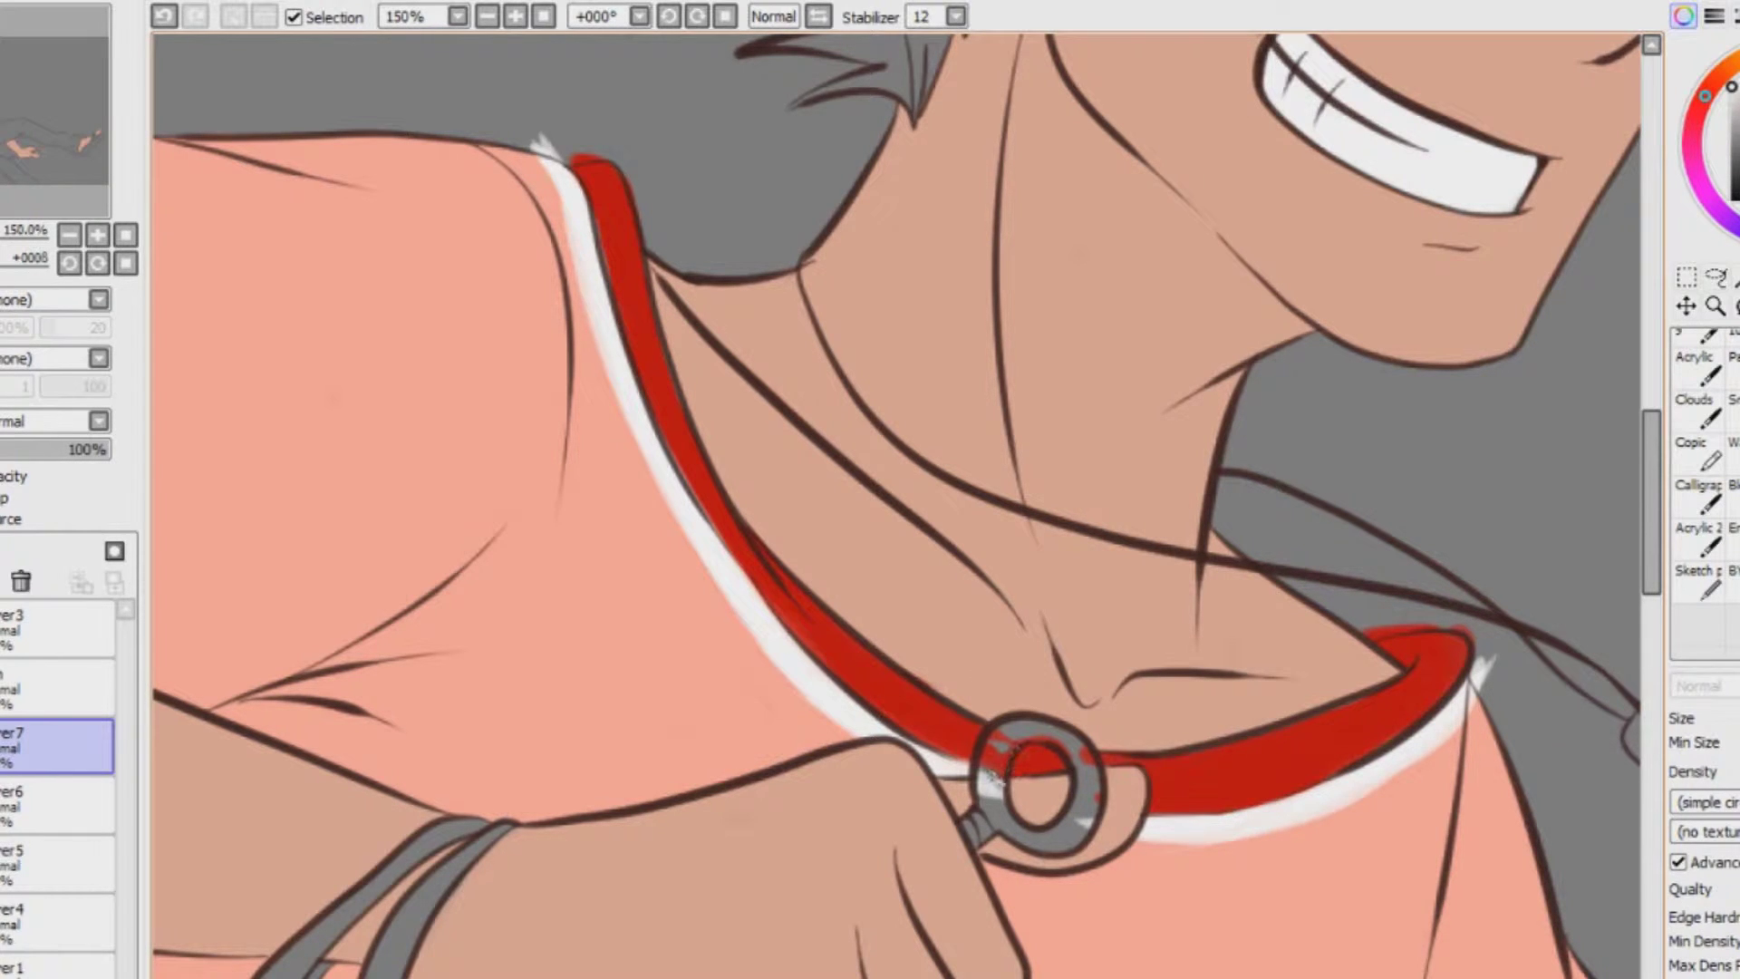
pyautogui.hotkey('ctrl', 'z')
pyautogui.moveTo(567, 163); pyautogui.dragTo(528, 138)
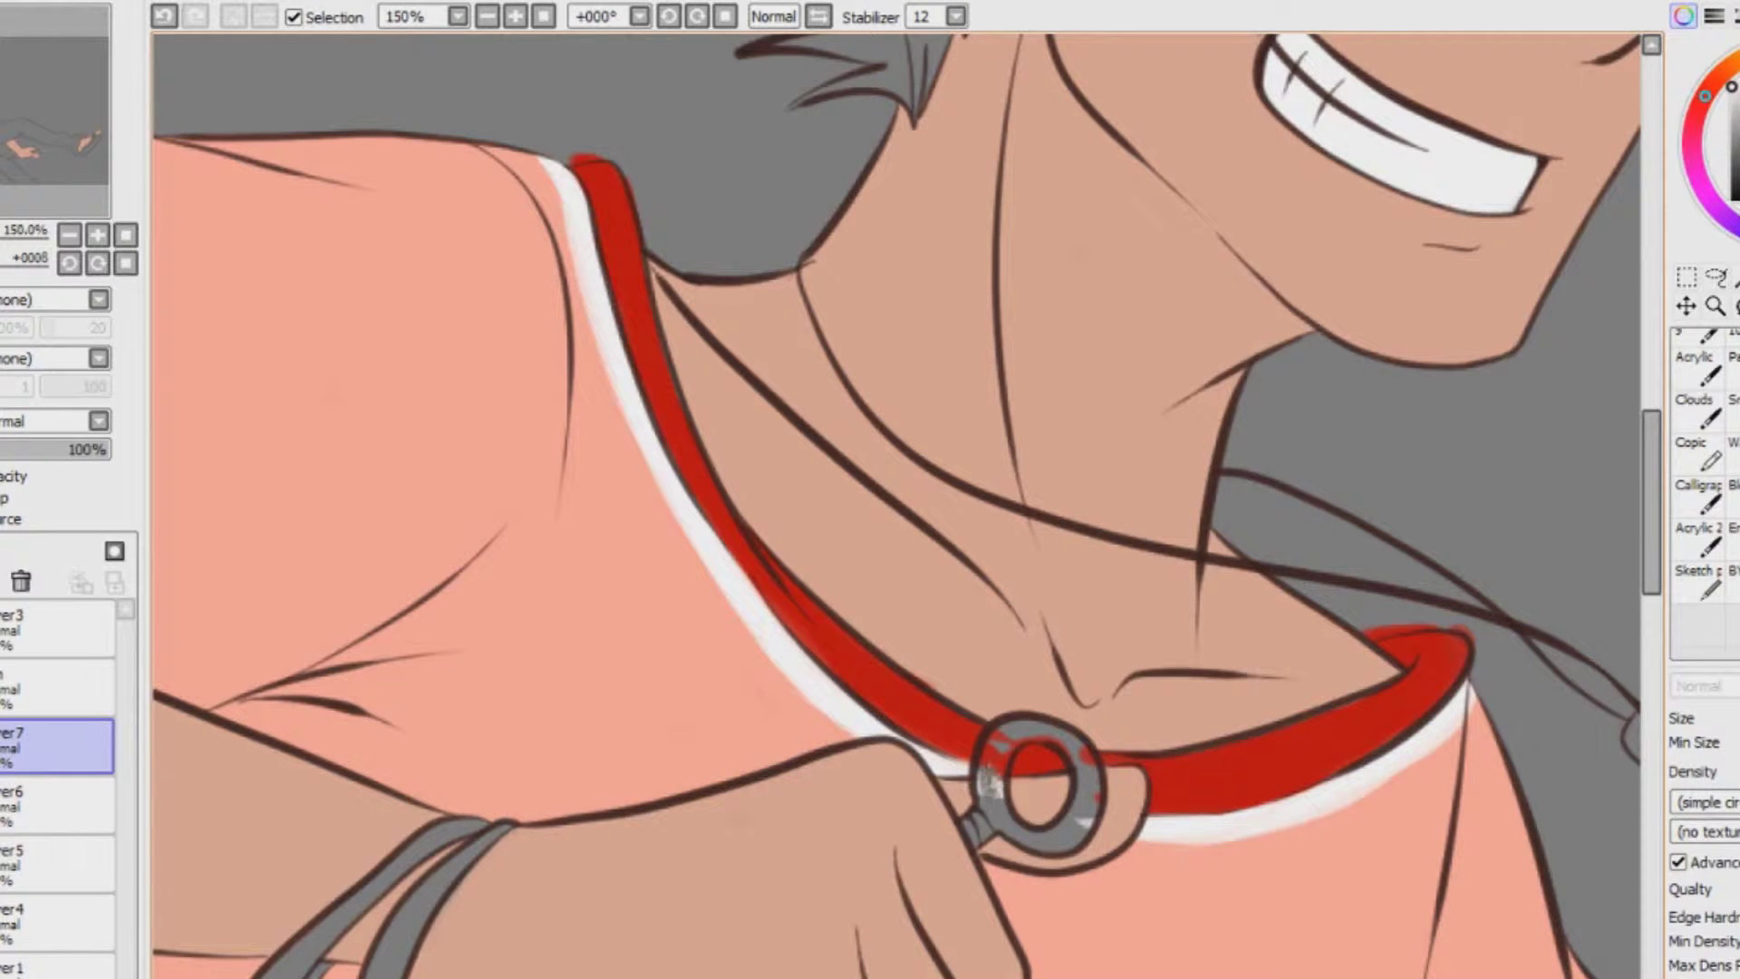
# Merge the white neckline stripe layer into the layer below and erase the white overspill at the raised arm's sleeve
pyautogui.click(488, 17)
pyautogui.click(488, 17)
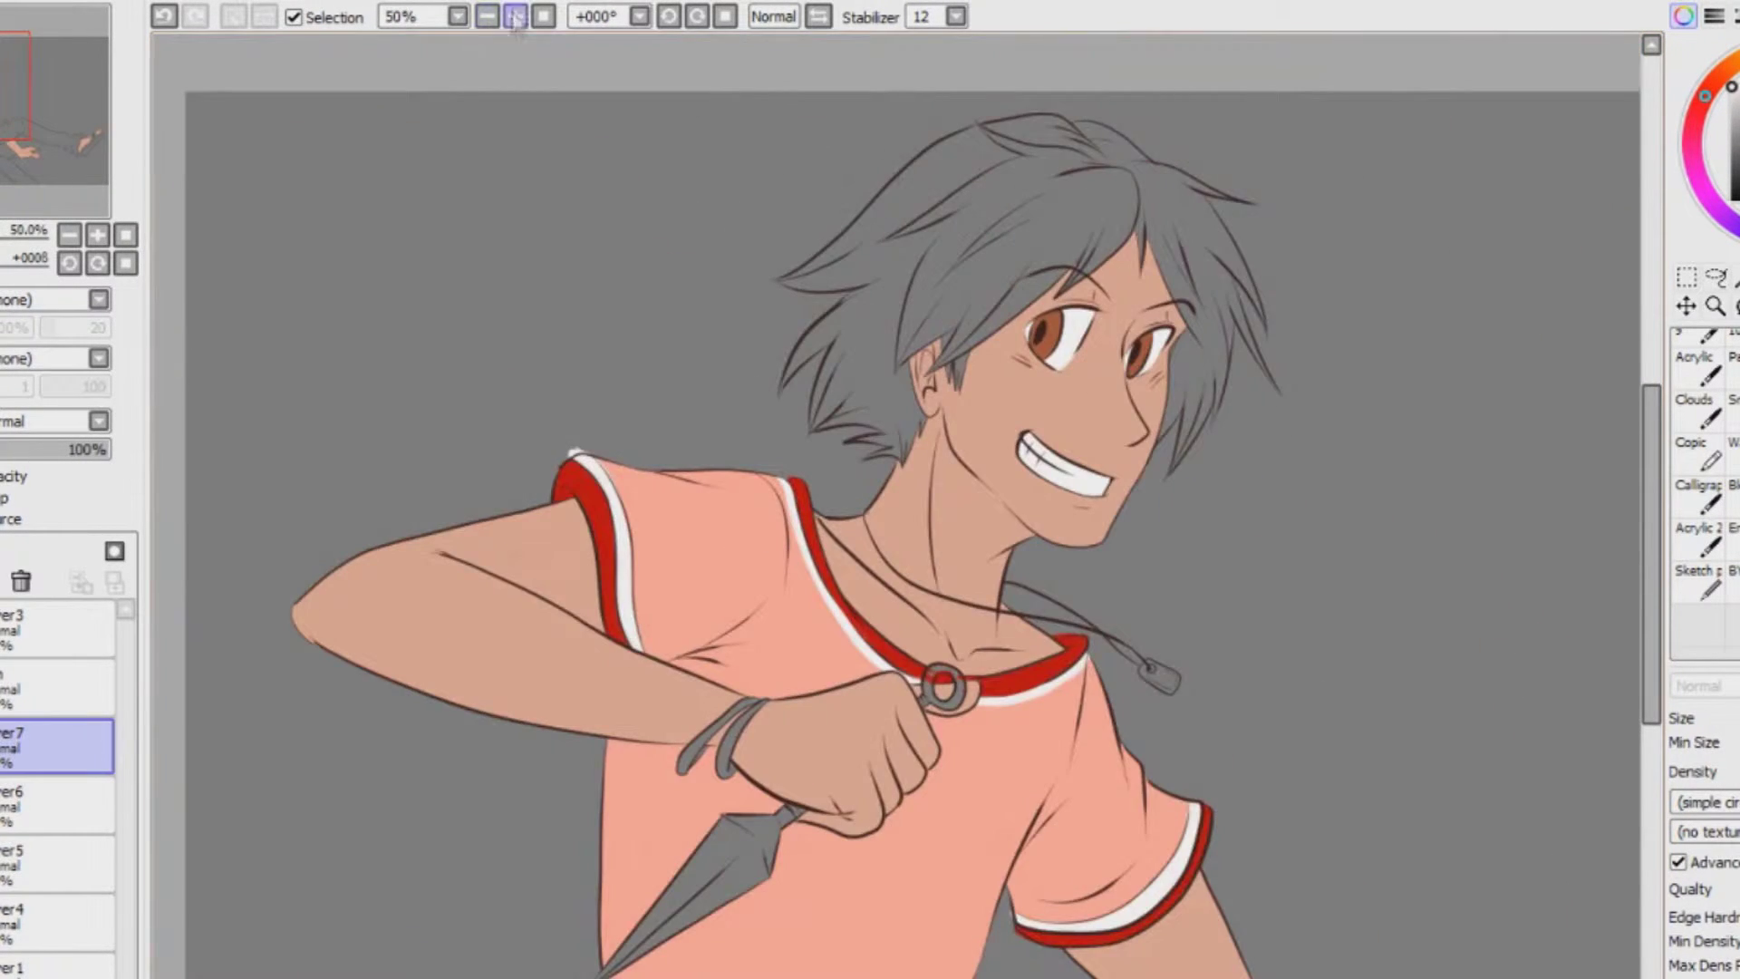
pyautogui.click(515, 17)
pyautogui.click(16, 798)
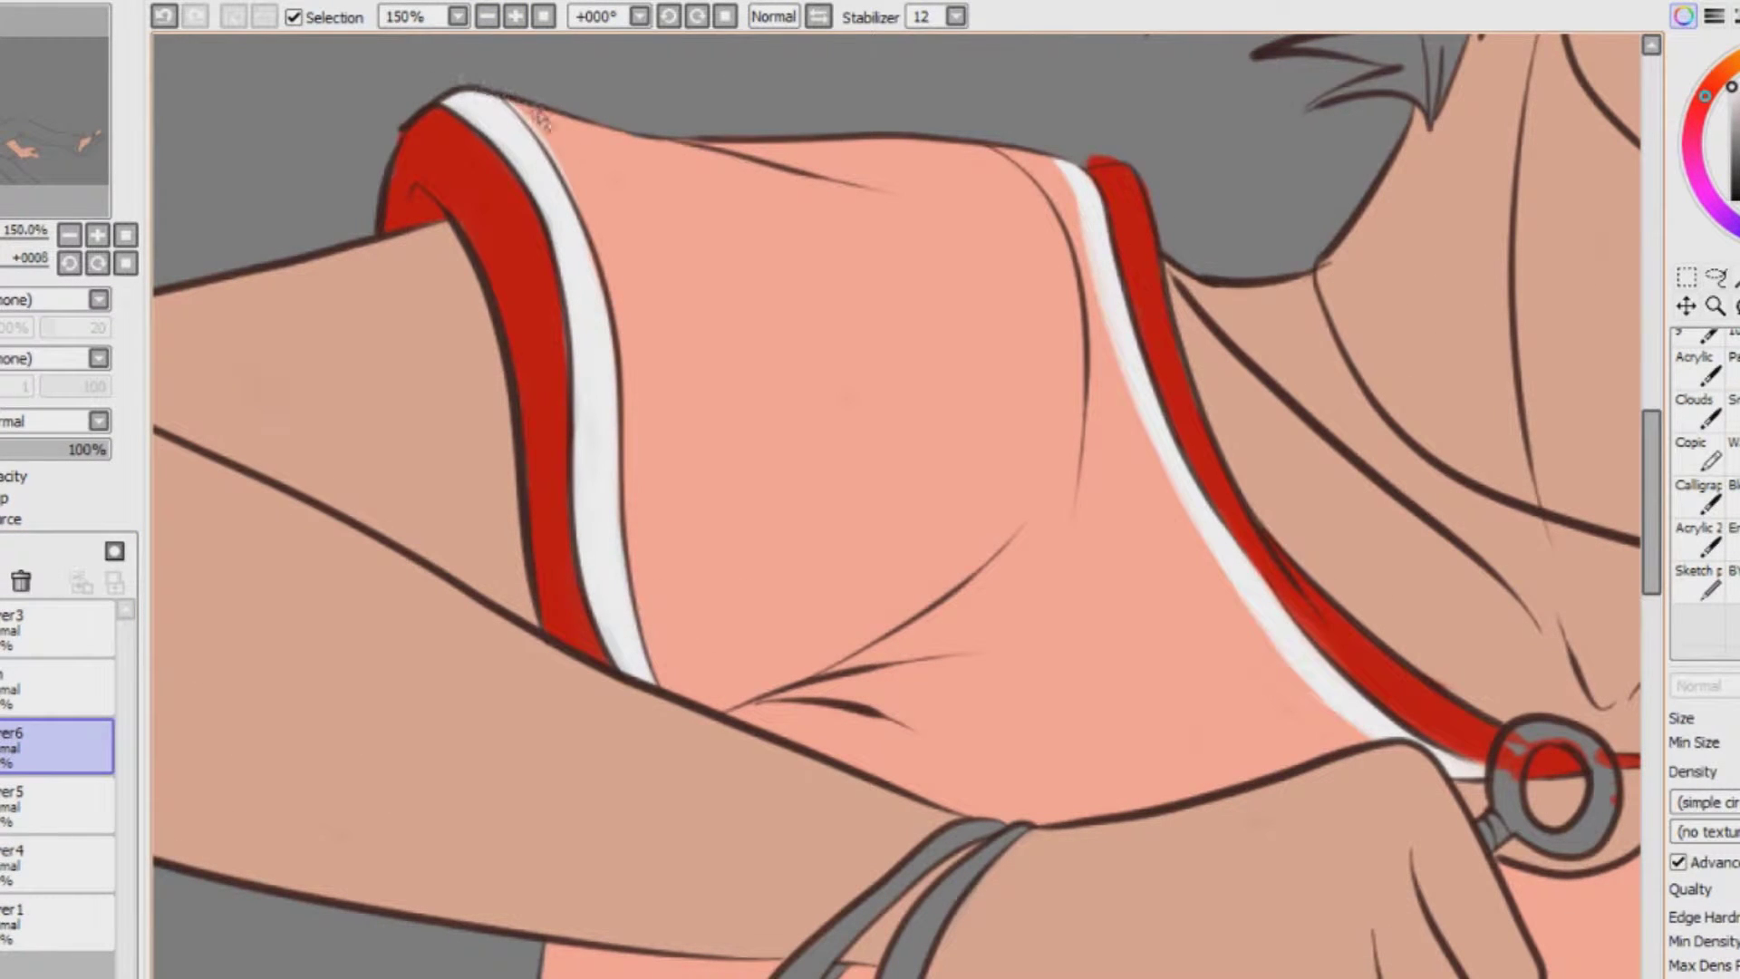
pyautogui.moveTo(541, 118); pyautogui.dragTo(582, 194)
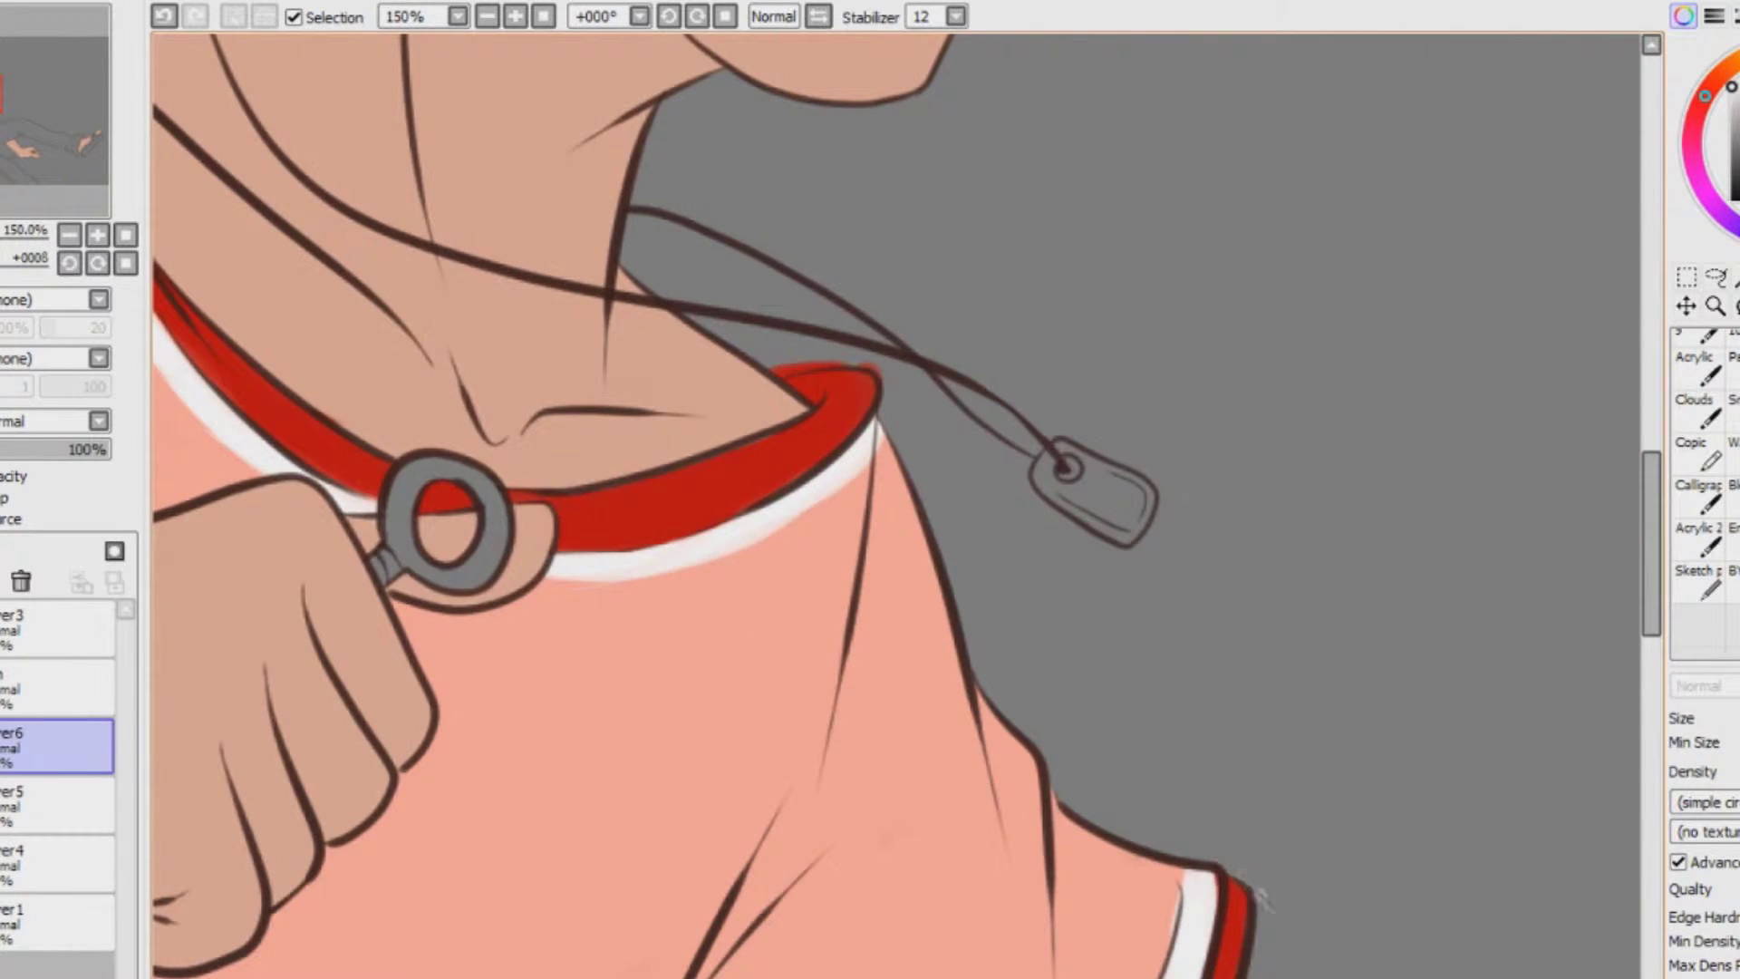
# Clean up the edges of the red and white trim along the lowered arm's cuff, the shirt hem and the neckline
pyautogui.scroll(-5, 1259, 897)
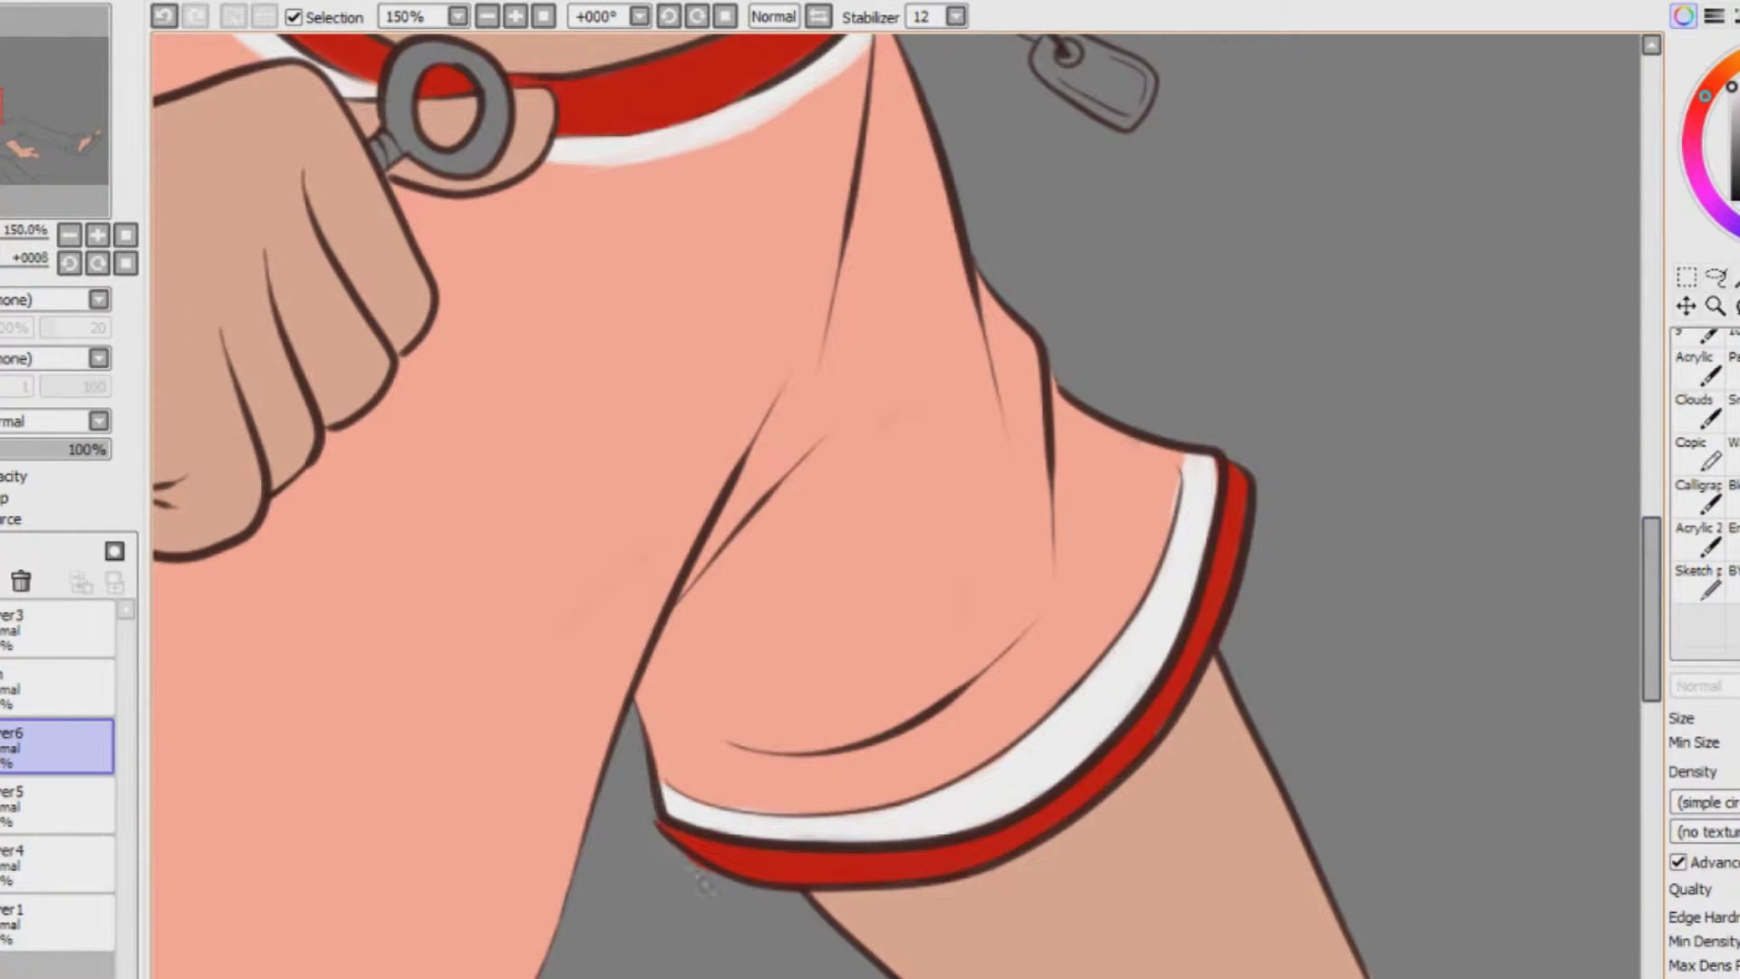
pyautogui.scroll(-5, 830, 712)
pyautogui.scroll(-5, 504, 915)
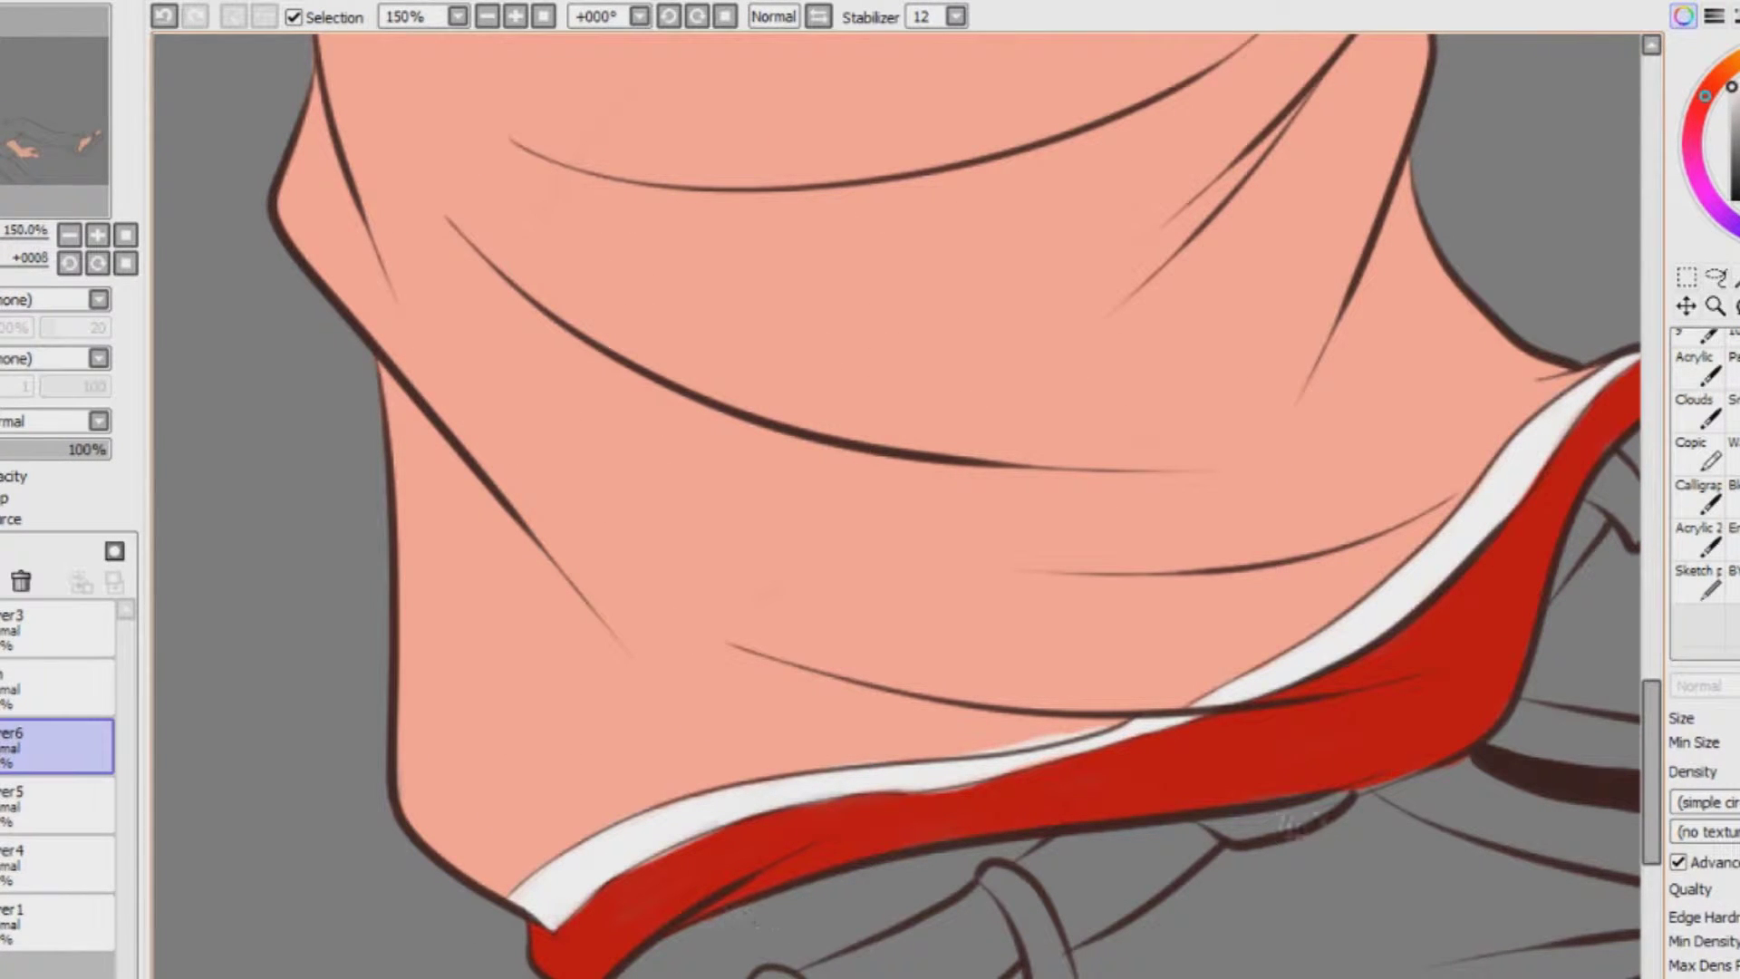
pyautogui.keyDown('alt'); pyautogui.click(666, 875); pyautogui.keyUp('alt')
pyautogui.moveTo(611, 871); pyautogui.dragTo(715, 826)
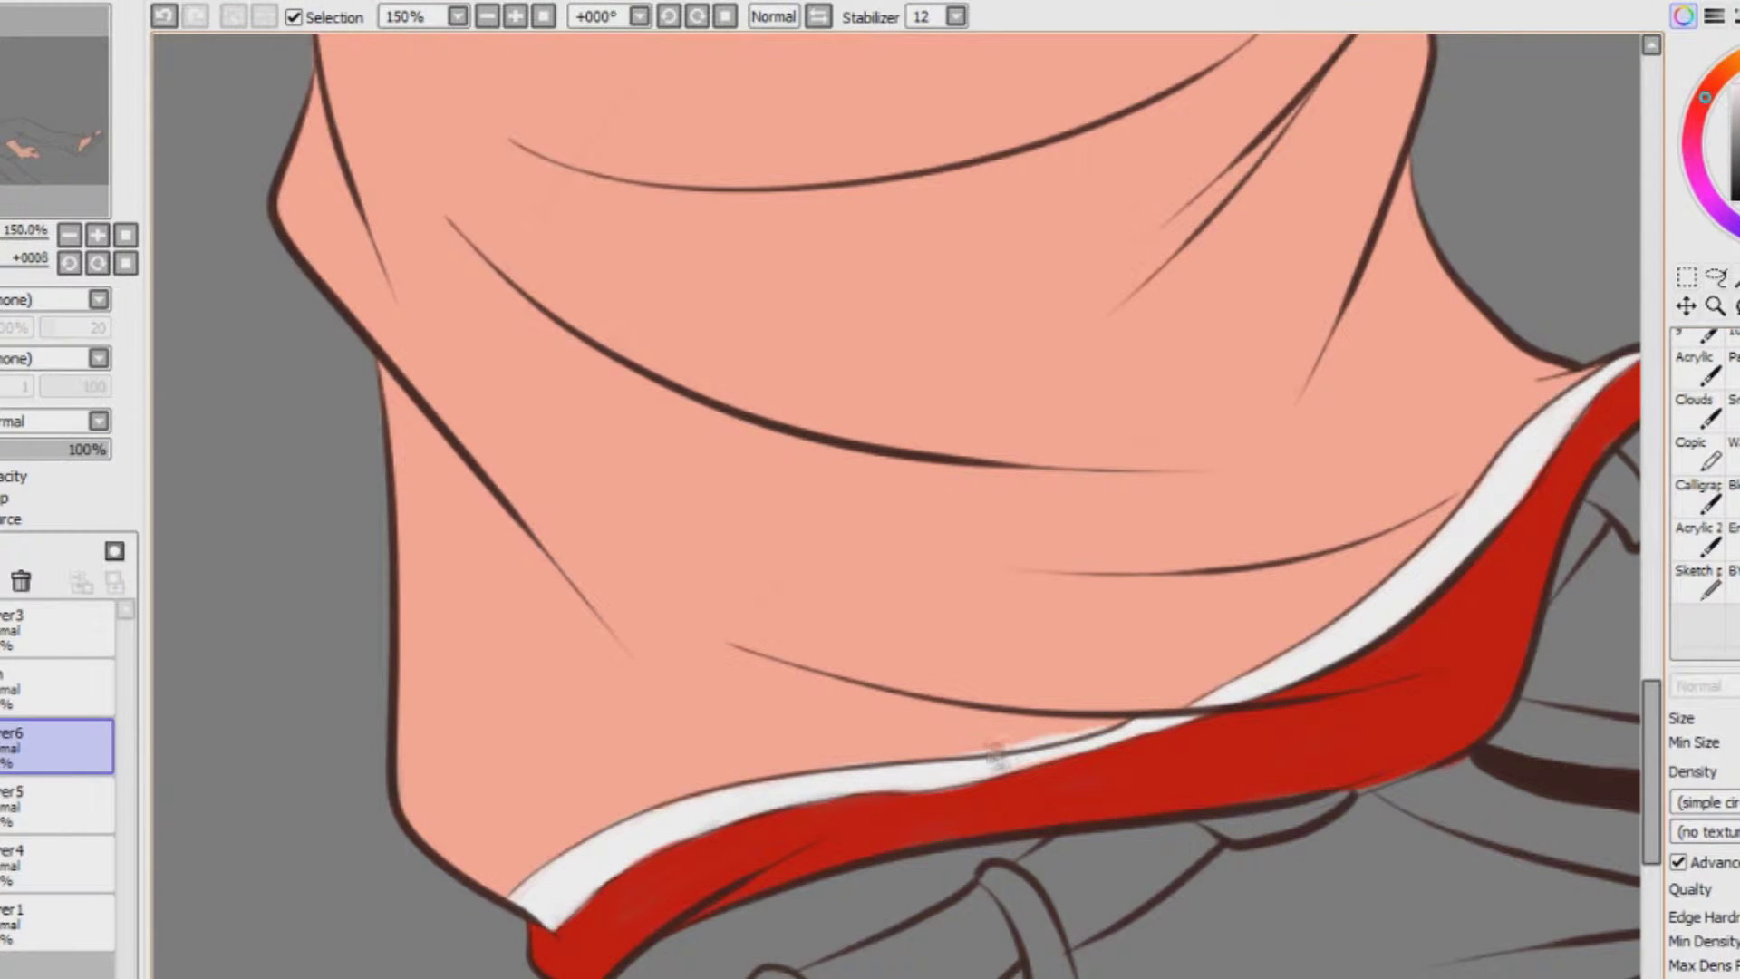
pyautogui.scroll(1, 1168, 671)
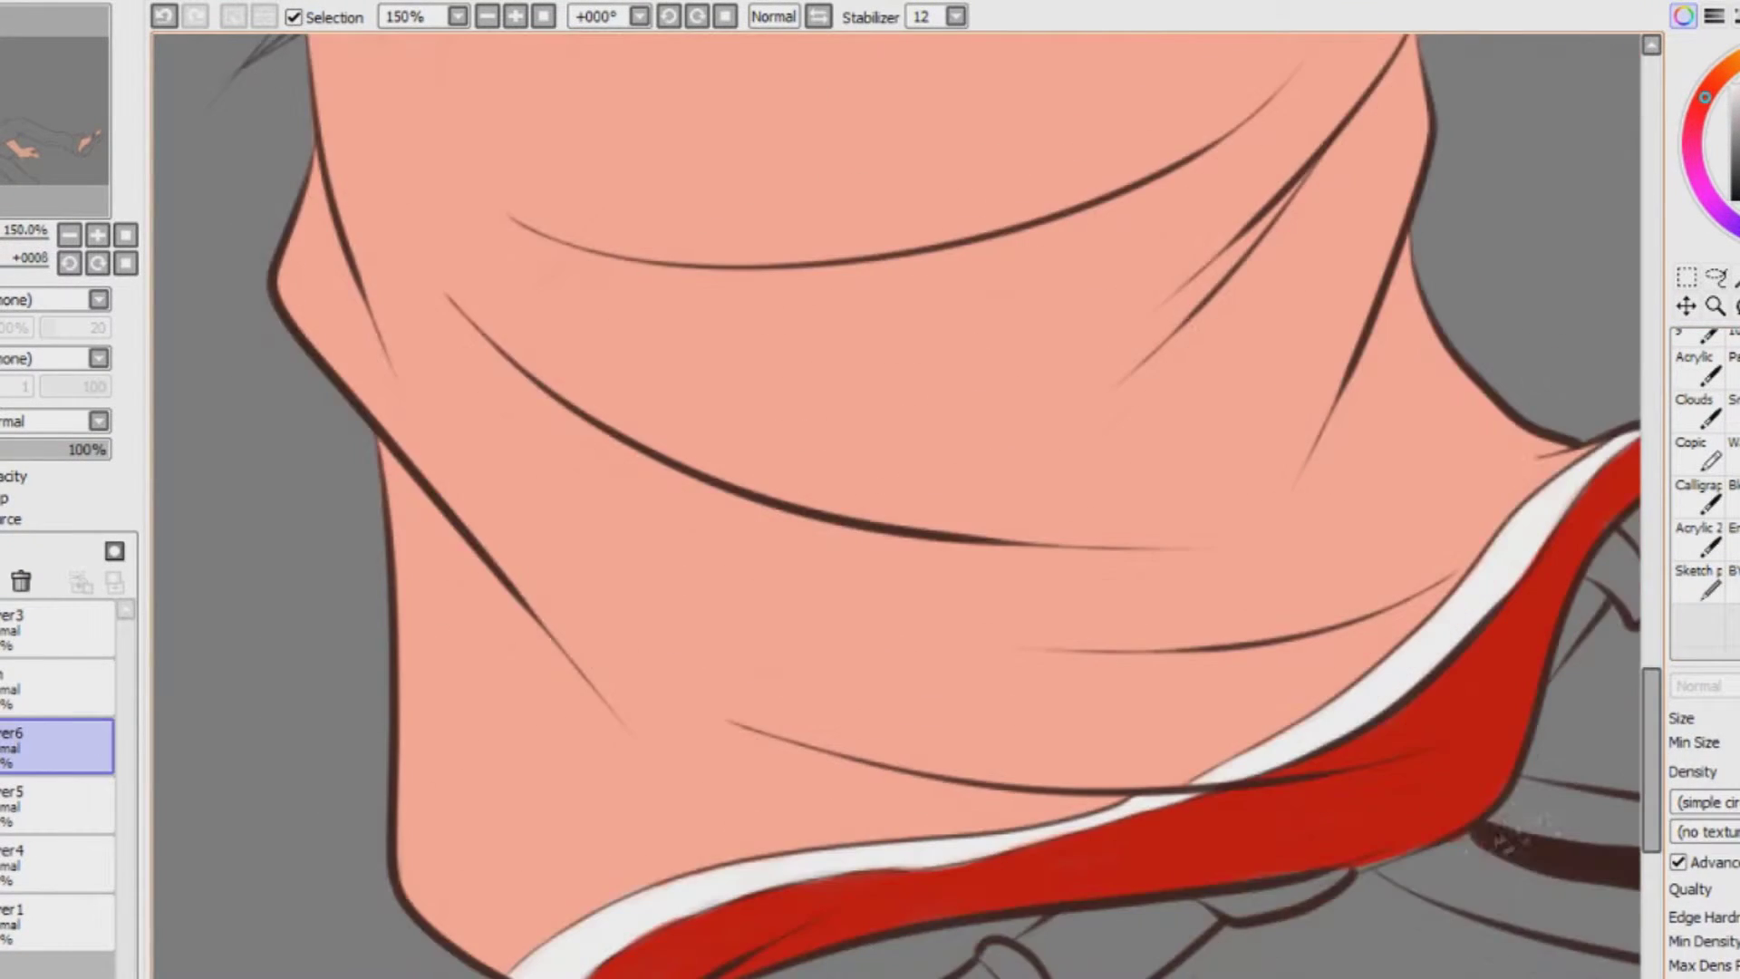
pyautogui.moveTo(1652, 770); pyautogui.dragTo(1703, 503)
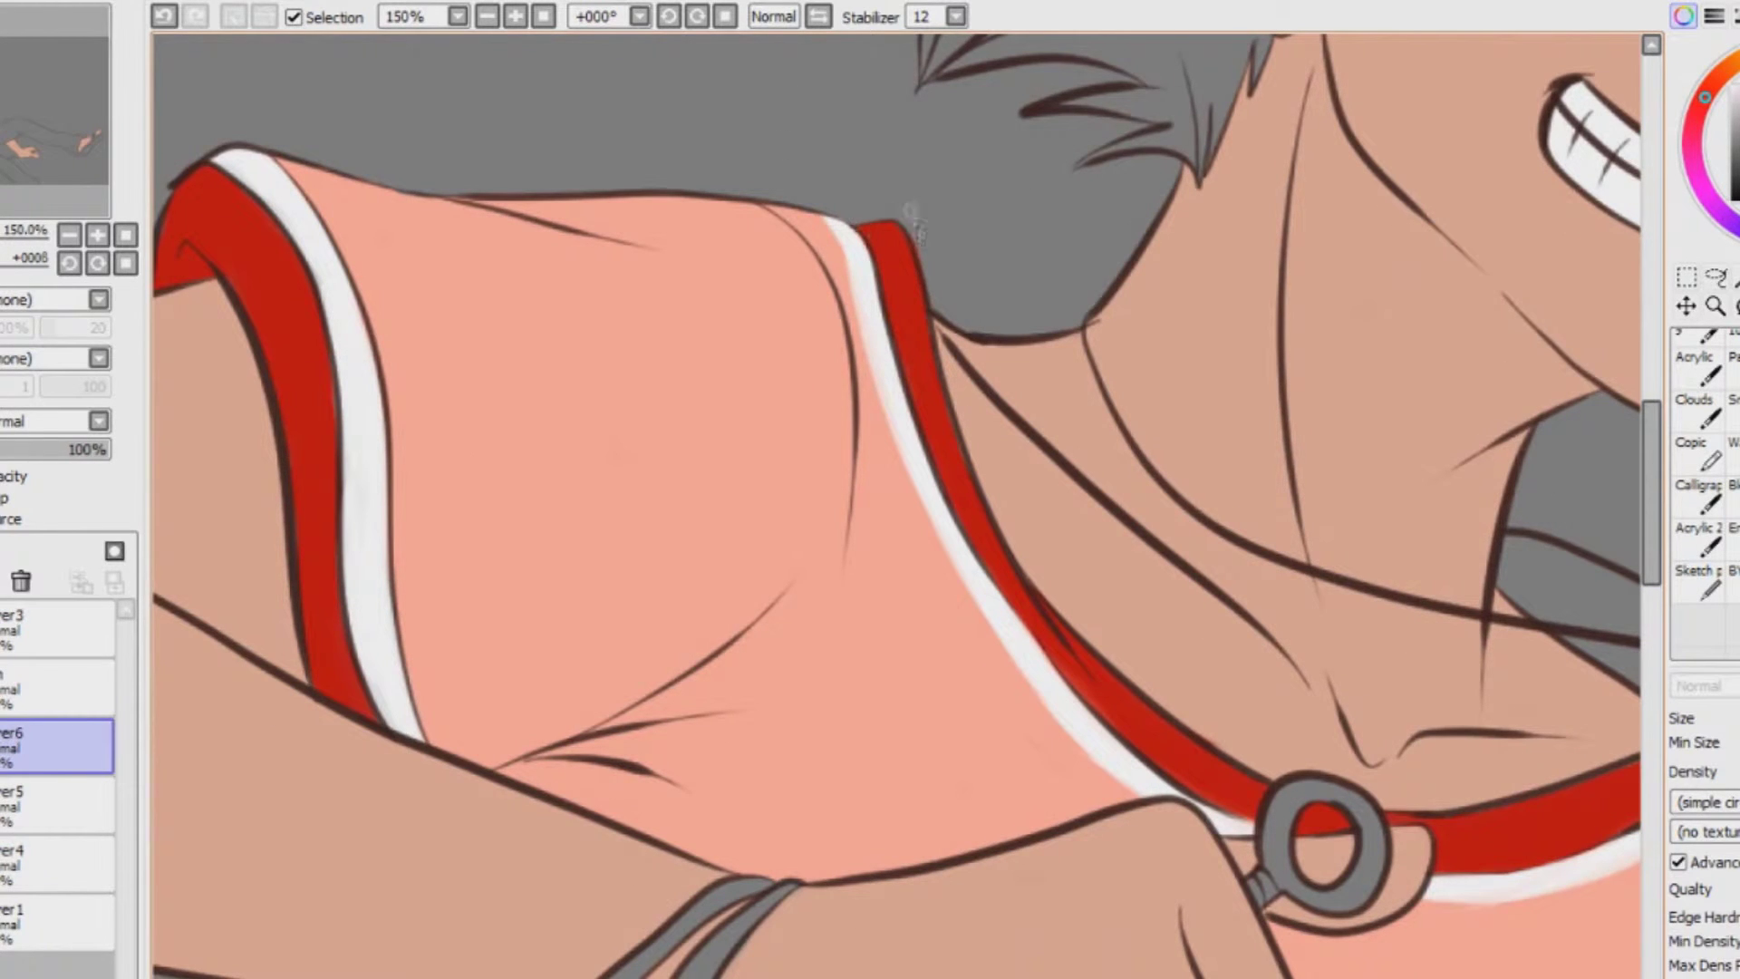
pyautogui.moveTo(915, 977); pyautogui.dragTo(1019, 976)
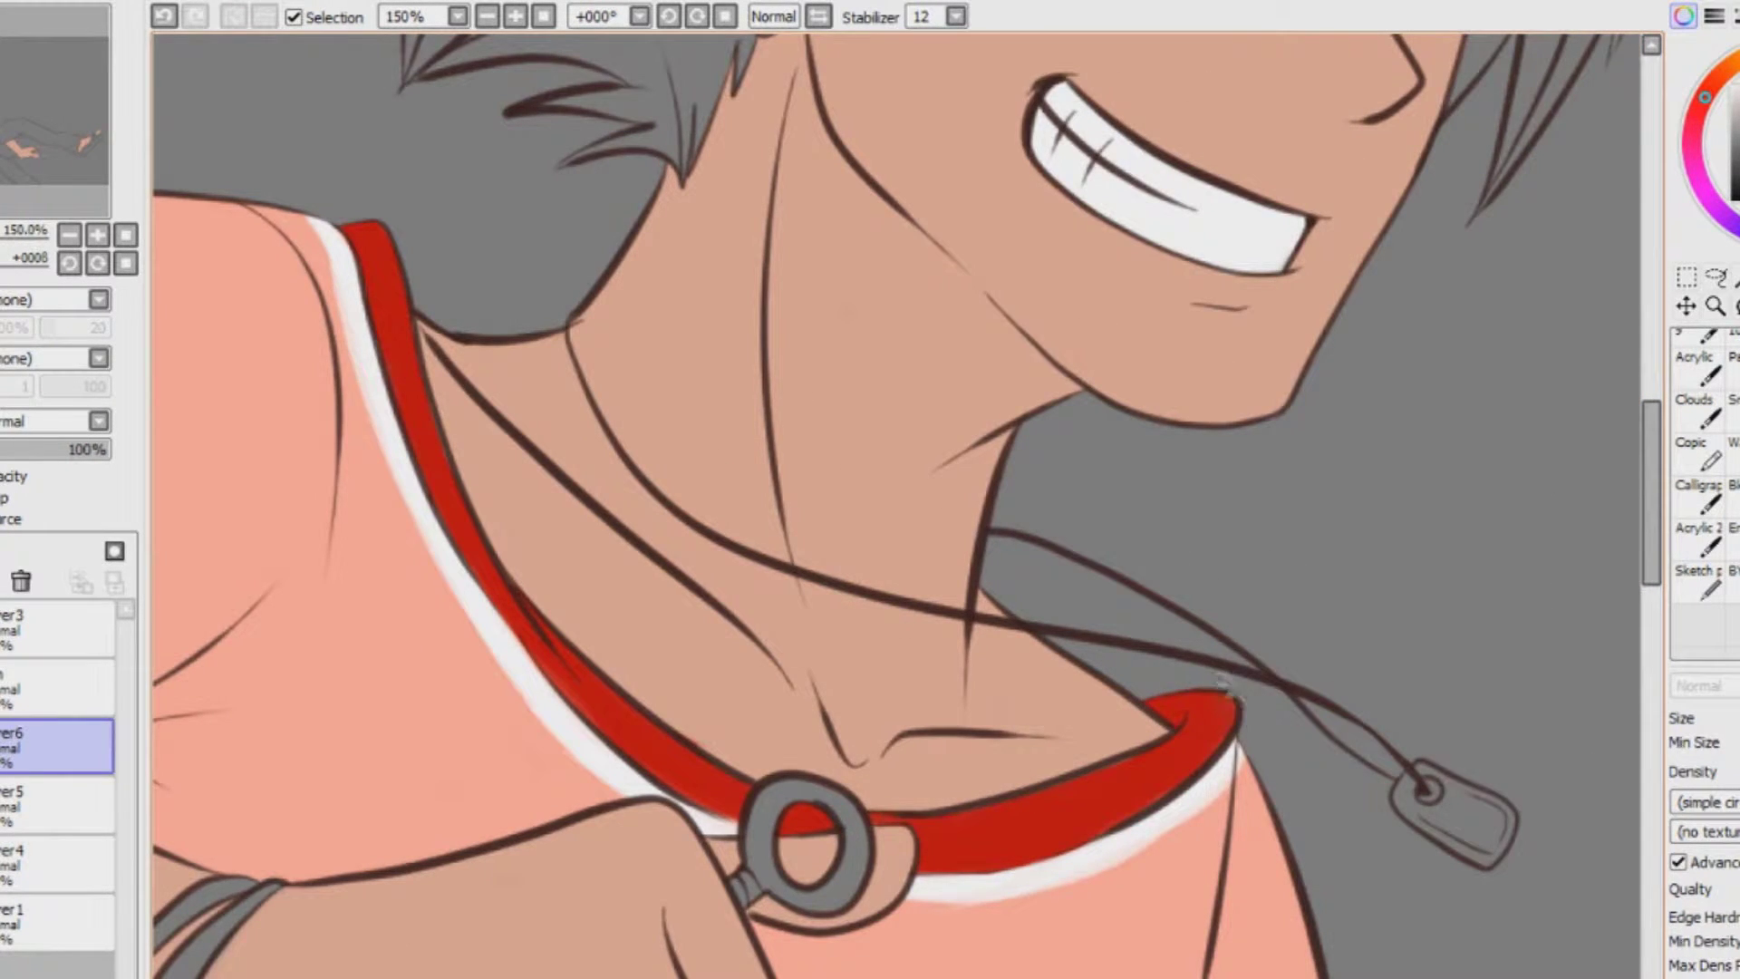
pyautogui.scroll(-7, 1243, 701)
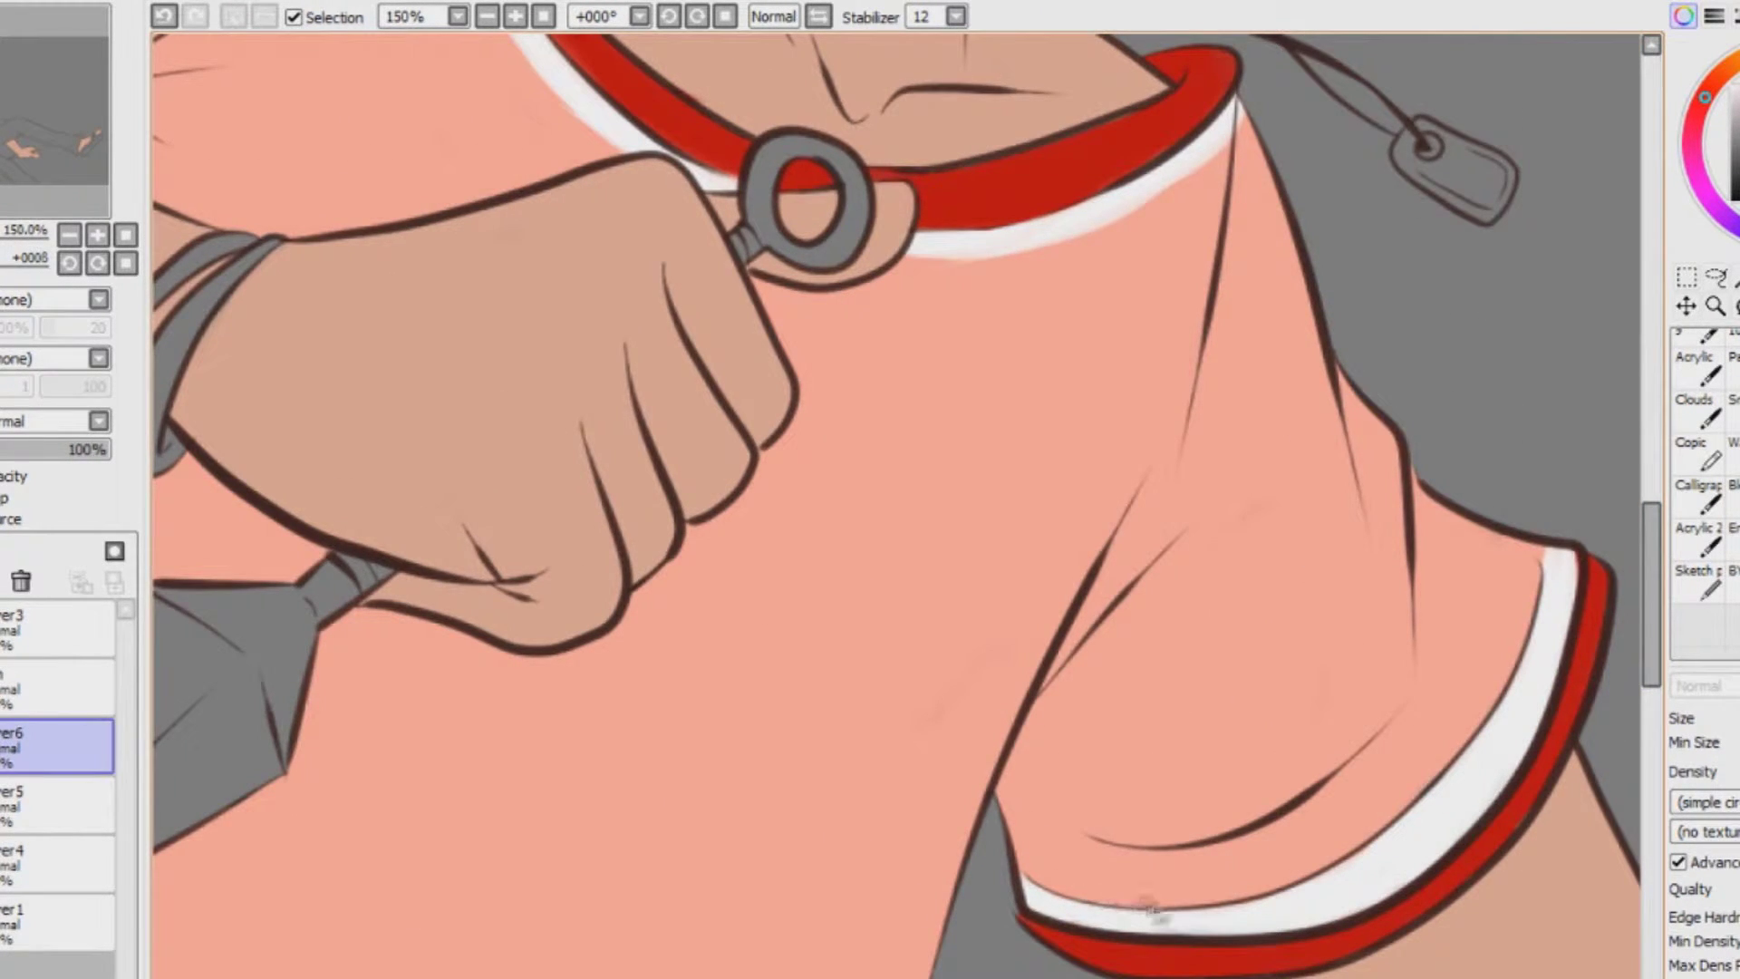
# Paint three thin white stripes down the raised arm's sleeve and curved white stripes across the chest around the fist
pyautogui.click(488, 17)
pyautogui.click(487, 17)
pyautogui.click(487, 16)
pyautogui.click(514, 16)
pyautogui.moveTo(550, 99); pyautogui.dragTo(531, 330)
pyautogui.moveTo(463, 91); pyautogui.dragTo(473, 371)
pyautogui.moveTo(395, 95)
pyautogui.mouseDown()
pyautogui.moveTo(445, 371)
pyautogui.moveTo(507, 408)
pyautogui.mouseUp()
pyautogui.moveTo(544, 449); pyautogui.dragTo(566, 440)
pyautogui.moveTo(480, 391); pyautogui.dragTo(611, 432)
pyautogui.moveTo(830, 544)
pyautogui.mouseDown()
pyautogui.moveTo(956, 573)
pyautogui.moveTo(1007, 563)
pyautogui.mouseUp()
pyautogui.moveTo(348, 503)
pyautogui.mouseDown()
pyautogui.moveTo(843, 718)
pyautogui.moveTo(942, 707)
pyautogui.mouseUp()
pyautogui.moveTo(299, 647); pyautogui.dragTo(925, 892)
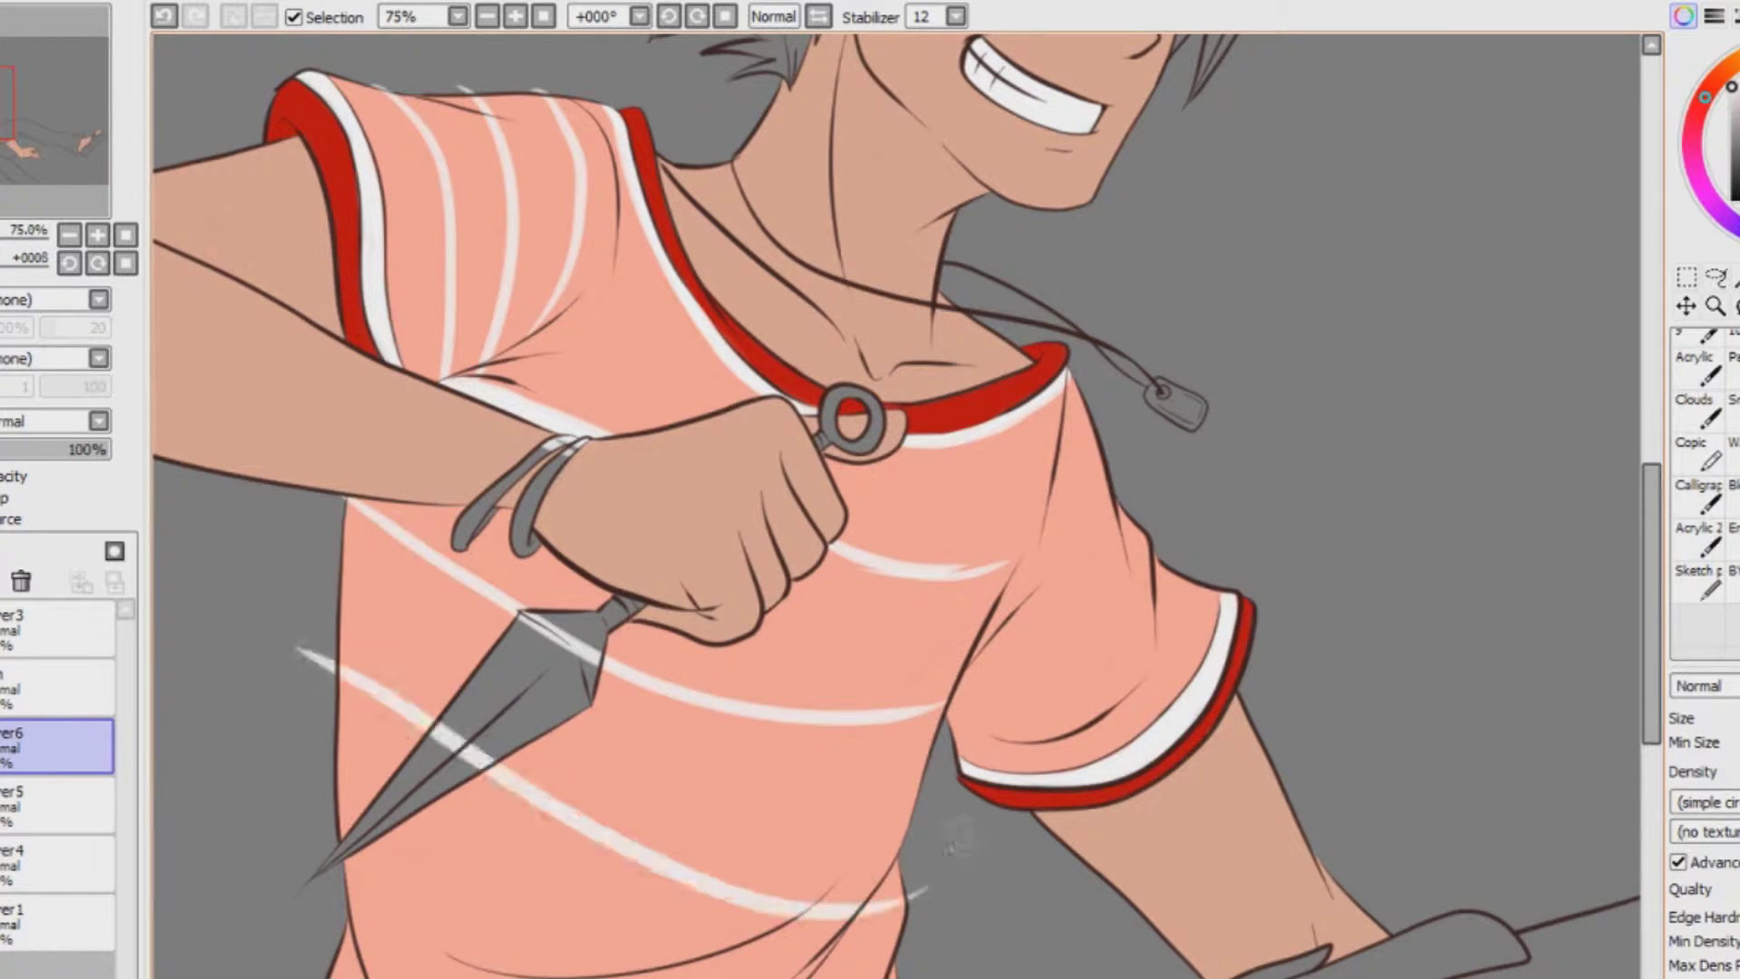
pyautogui.hotkey('ctrl', 'z')
pyautogui.moveTo(299, 711); pyautogui.dragTo(902, 820)
pyautogui.hotkey('ctrl', 'z')
# Paint curved white stripes across the shirt's midsection, level with the blade and just beneath its tip
pyautogui.moveTo(313, 678); pyautogui.dragTo(906, 788)
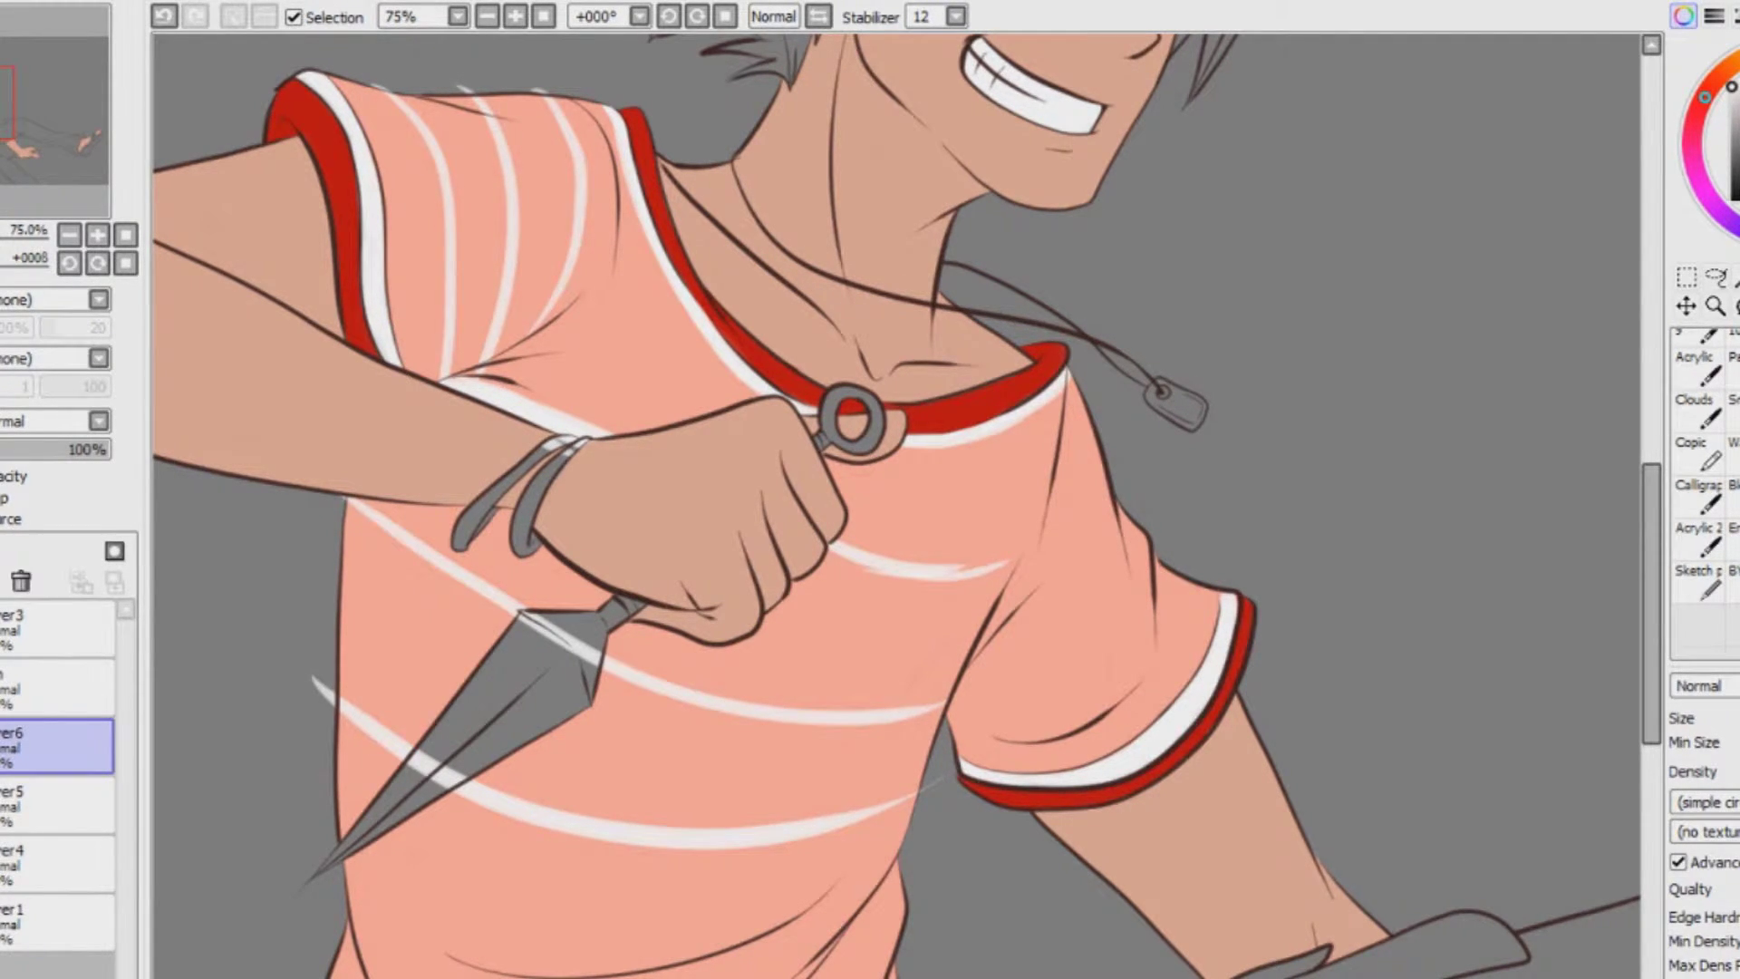
pyautogui.moveTo(316, 847)
pyautogui.mouseDown()
pyautogui.moveTo(887, 820)
pyautogui.moveTo(859, 847)
pyautogui.mouseUp()
pyautogui.hotkey('ctrl', 'z')
pyautogui.moveTo(355, 924)
pyautogui.mouseDown()
pyautogui.moveTo(861, 920)
pyautogui.moveTo(928, 934)
pyautogui.mouseUp()
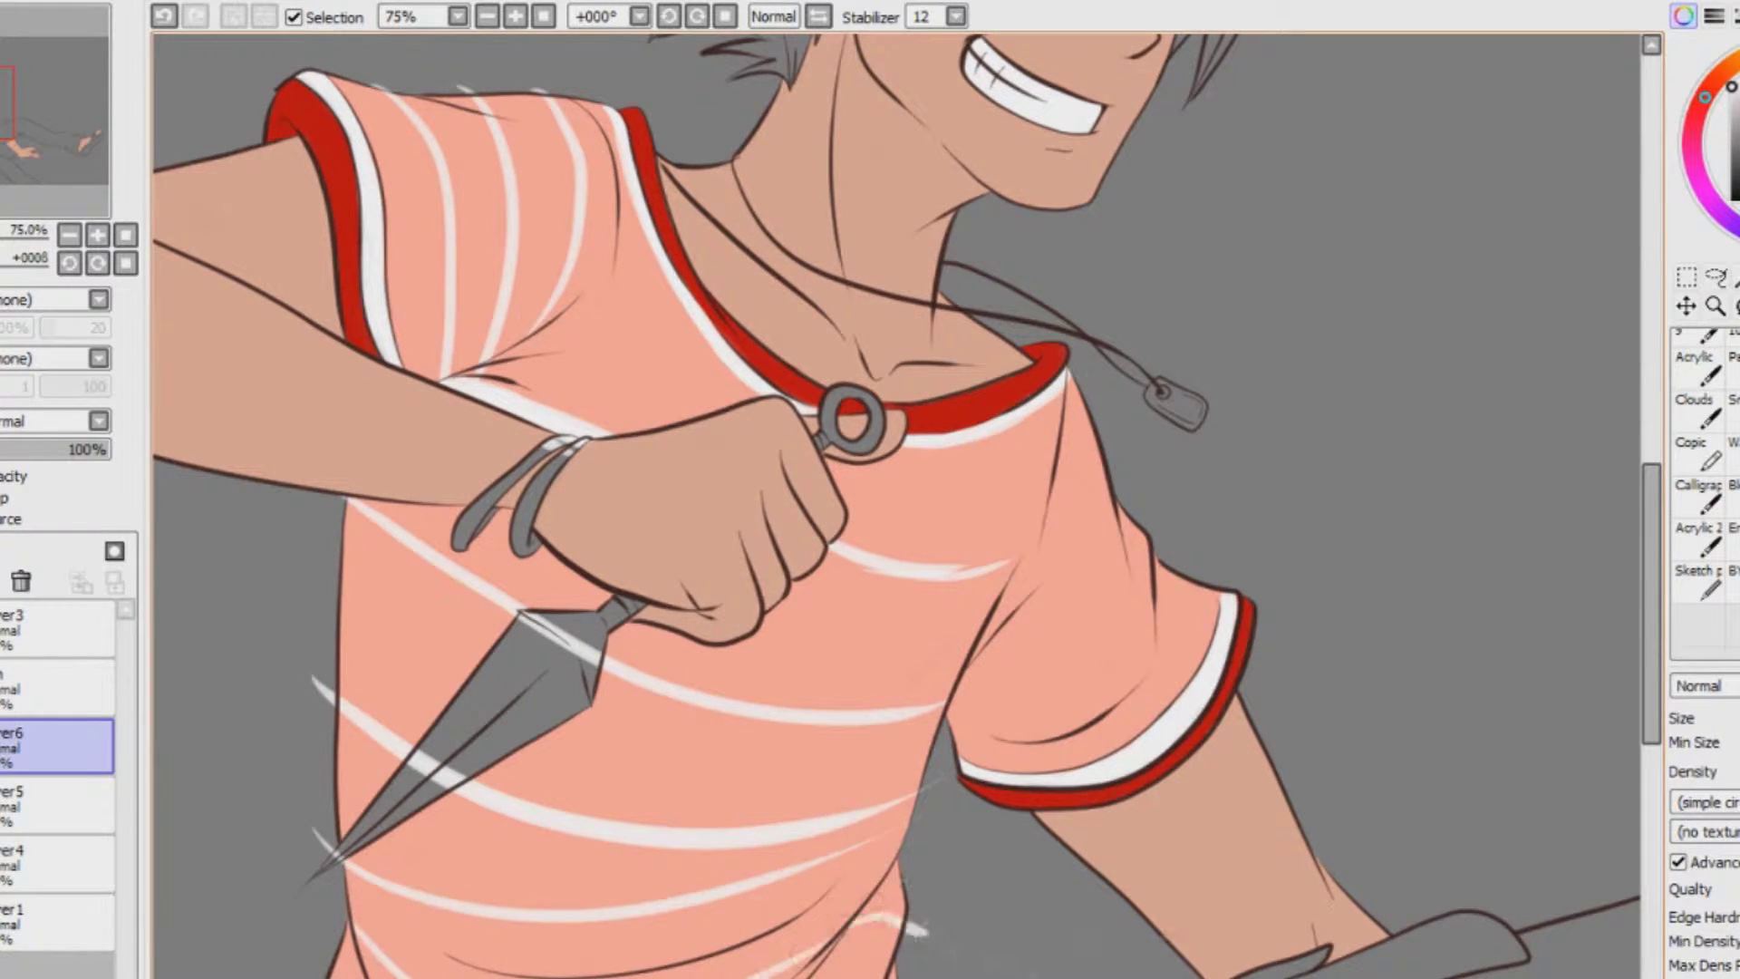
# Paint white stripes that follow the folds of the shirt's lower torso down to the hem trim
pyautogui.scroll(-3, 653, 815)
pyautogui.moveTo(339, 649)
pyautogui.mouseDown()
pyautogui.moveTo(387, 728)
pyautogui.moveTo(595, 823)
pyautogui.moveTo(683, 818)
pyautogui.moveTo(876, 689)
pyautogui.mouseUp()
pyautogui.moveTo(875, 690); pyautogui.dragTo(926, 695)
pyautogui.moveTo(384, 842)
pyautogui.mouseDown()
pyautogui.moveTo(696, 861)
pyautogui.moveTo(951, 723)
pyautogui.mouseUp()
pyautogui.moveTo(392, 977); pyautogui.dragTo(677, 923)
pyautogui.moveTo(696, 929); pyautogui.dragTo(852, 856)
pyautogui.hotkey('ctrl', 'z')
pyautogui.moveTo(668, 925); pyautogui.dragTo(951, 781)
pyautogui.moveTo(399, 711); pyautogui.dragTo(741, 723)
# Paint curved white stripes across the lowered arm's sleeve and erase the stripe ends outside the shirt outline
pyautogui.scroll(3, 771, 699)
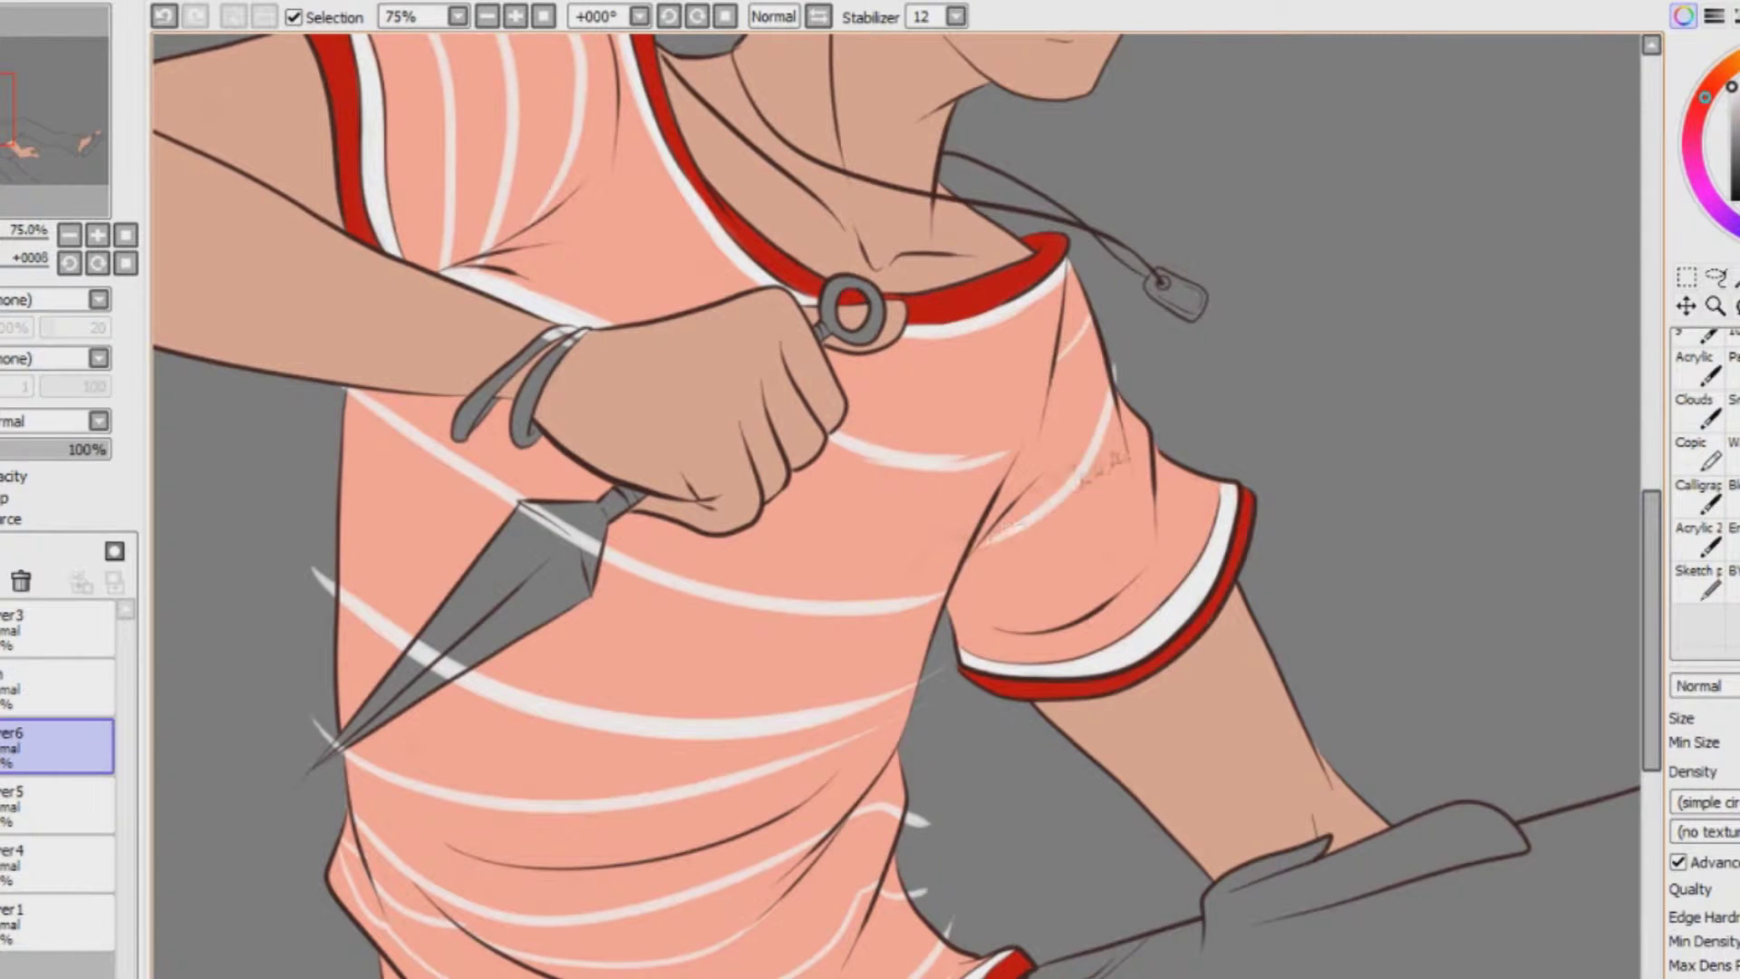
pyautogui.moveTo(1152, 409); pyautogui.dragTo(1158, 448)
pyautogui.moveTo(1145, 475); pyautogui.dragTo(974, 587)
pyautogui.moveTo(1117, 439); pyautogui.dragTo(967, 556)
pyautogui.moveTo(1214, 467)
pyautogui.mouseDown()
pyautogui.moveTo(1201, 511)
pyautogui.moveTo(1199, 491)
pyautogui.moveTo(1013, 666)
pyautogui.moveTo(1214, 512)
pyautogui.mouseUp()
pyautogui.hotkey('ctrl', 'z')
pyautogui.hotkey('ctrl', 'z')
pyautogui.moveTo(947, 625); pyautogui.dragTo(1216, 441)
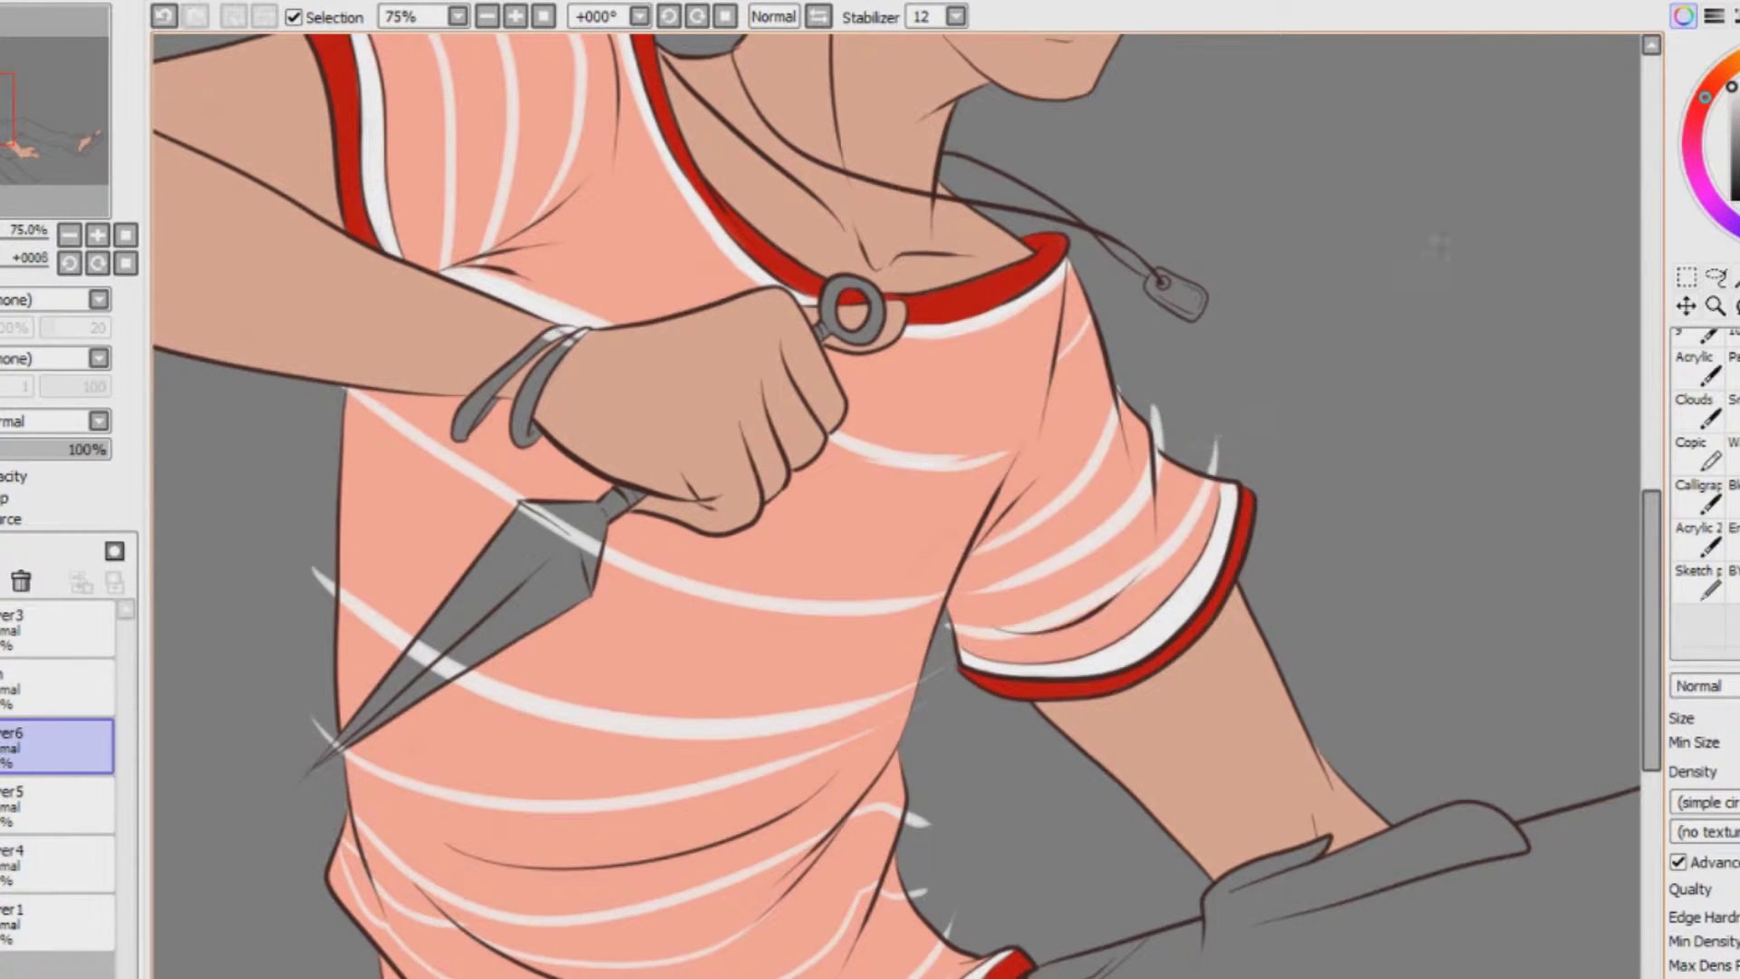
pyautogui.moveTo(303, 446); pyautogui.dragTo(963, 645)
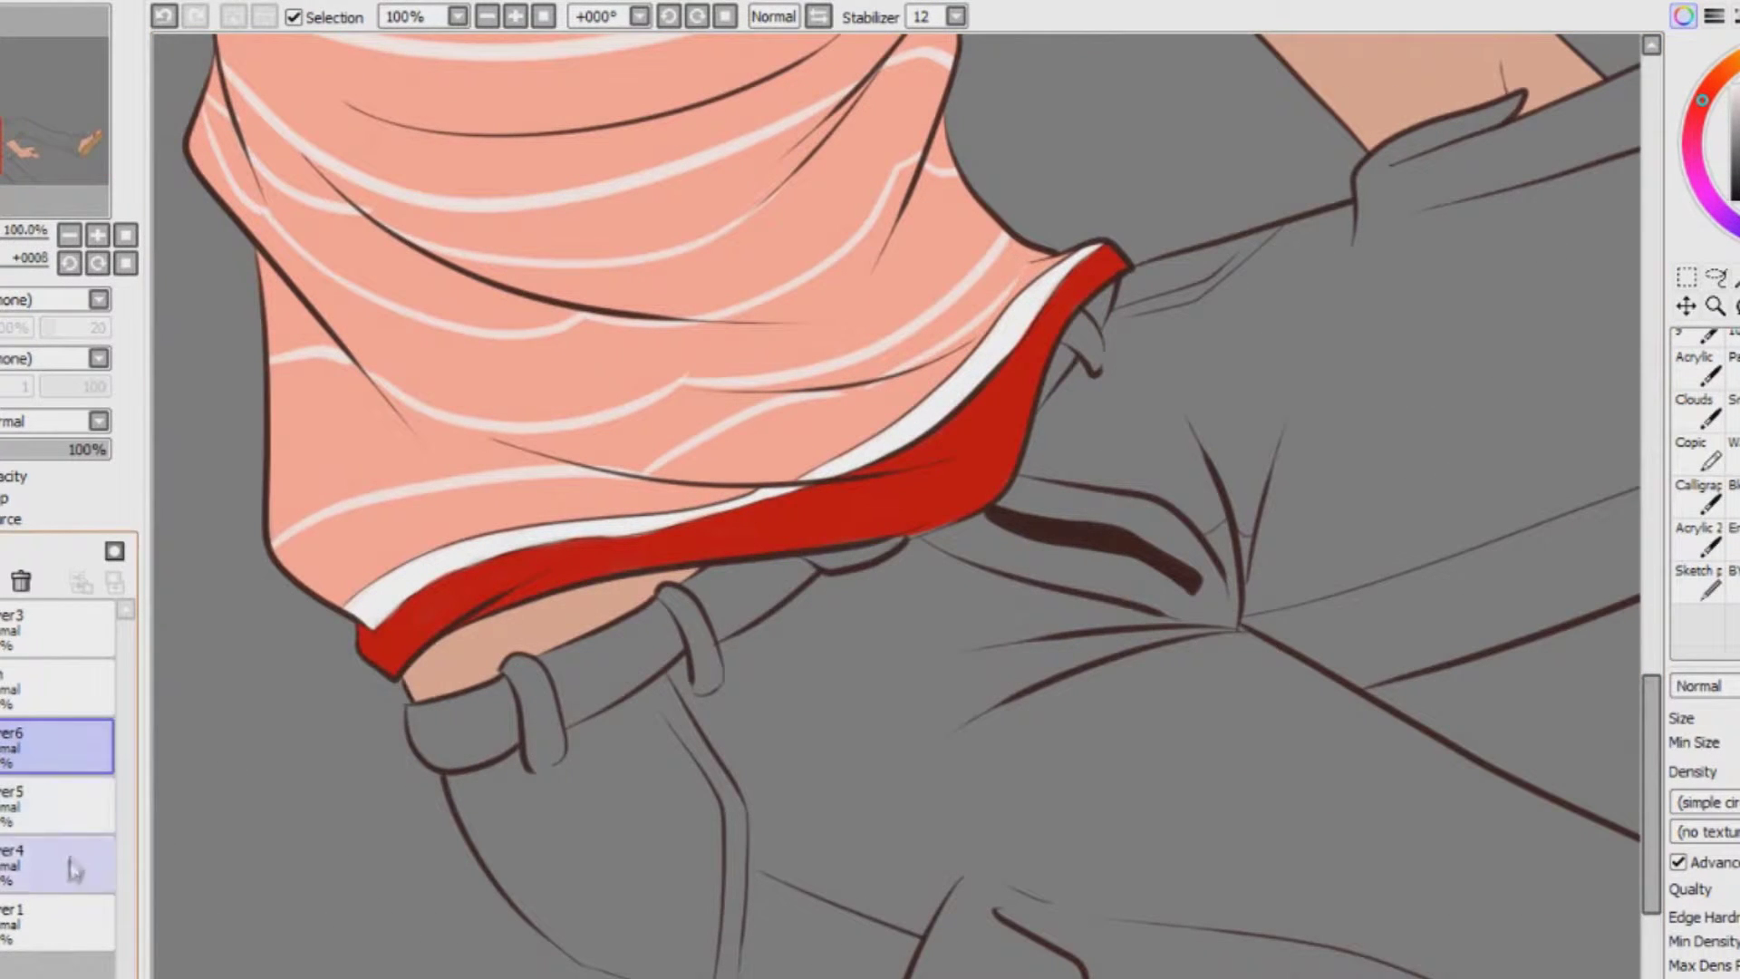
# Merge the shirt colours into one layer named "shirt and shoes" and add a pants layer directly beneath it
pyautogui.click(50, 807)
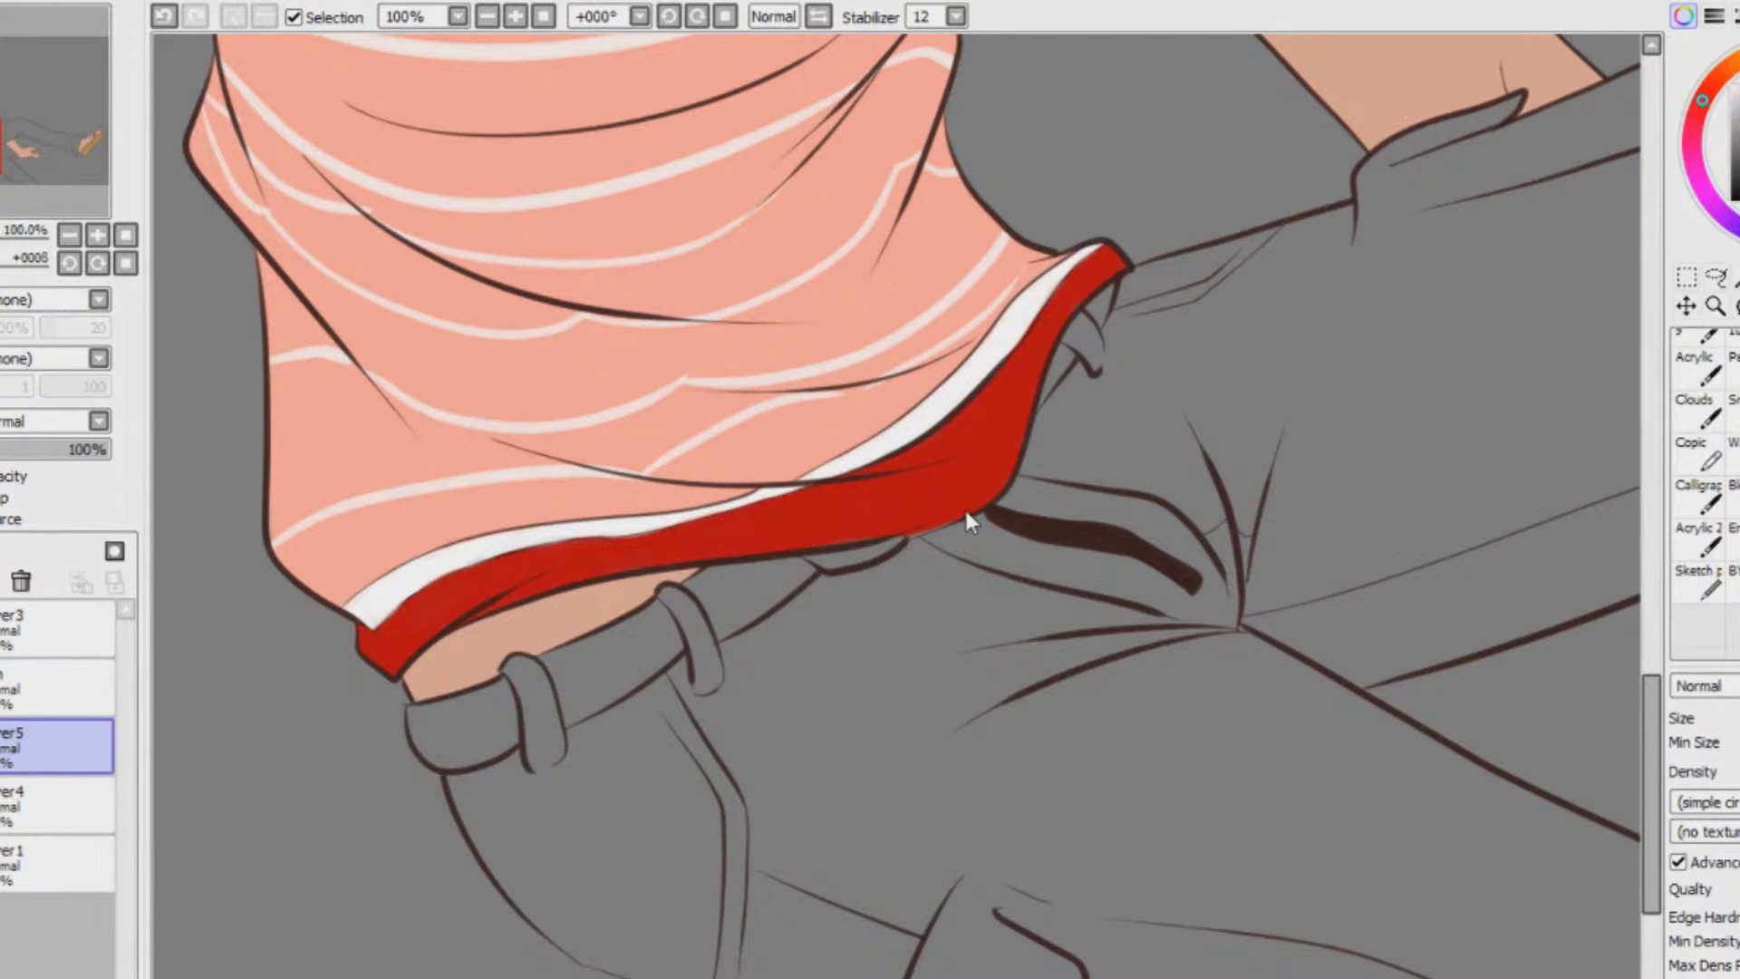
pyautogui.click(55, 806)
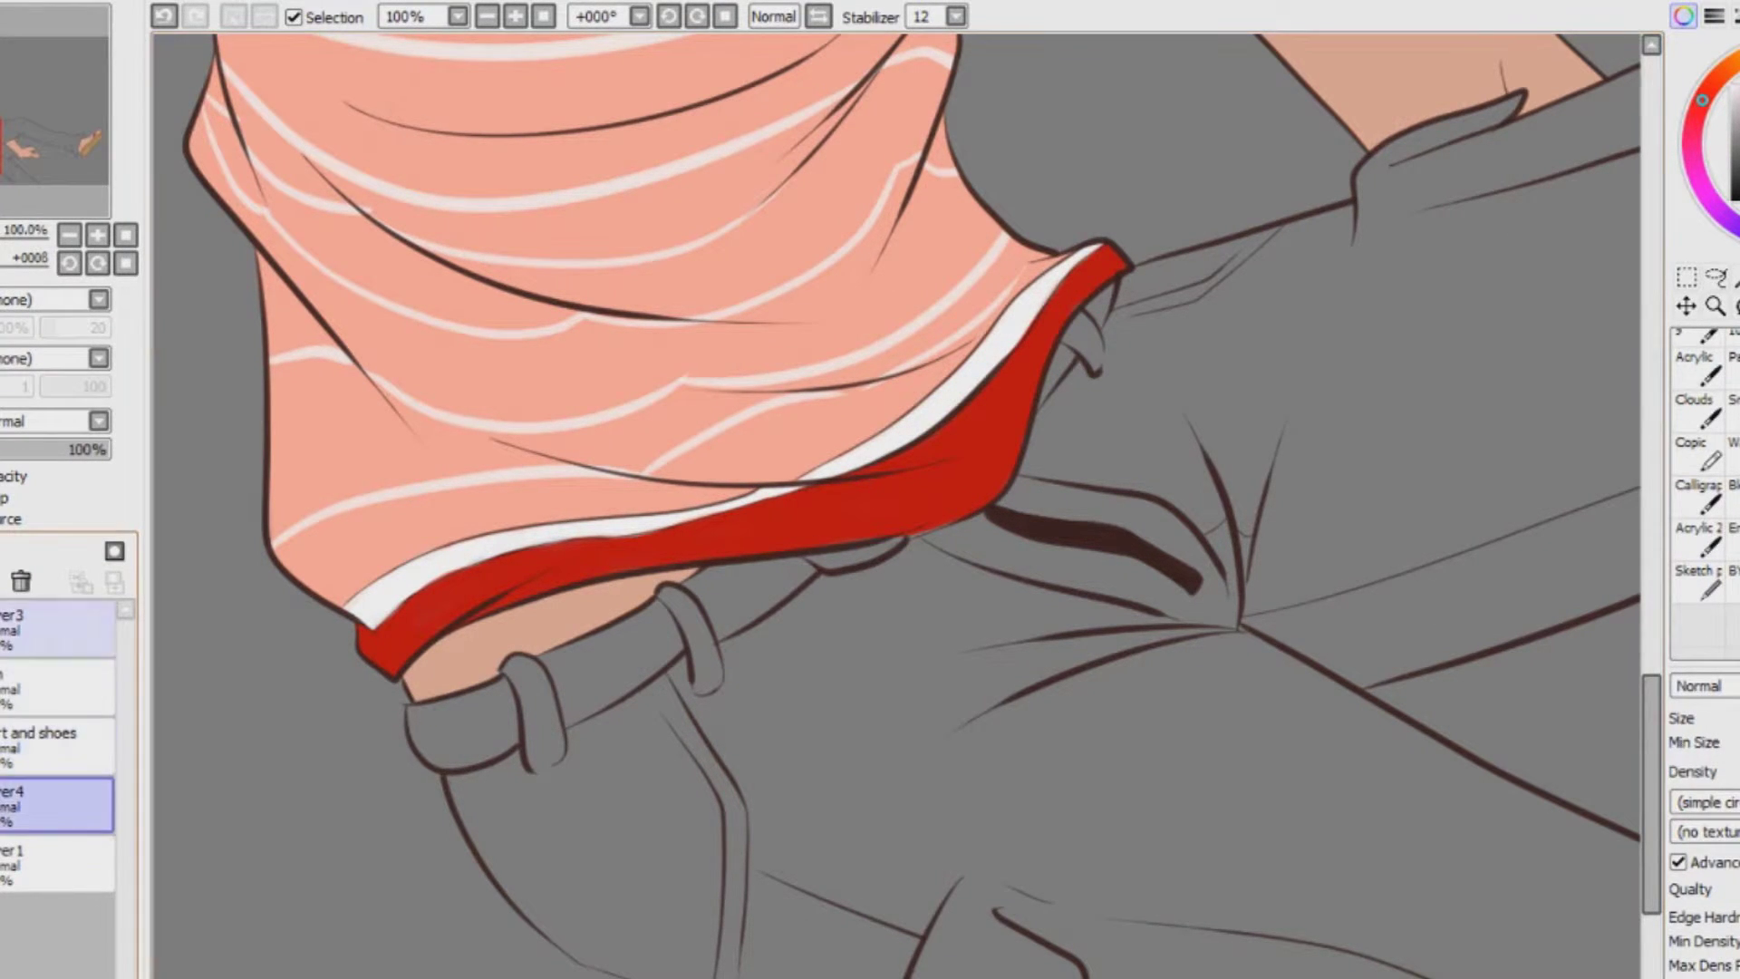
pyautogui.click(2, 551)
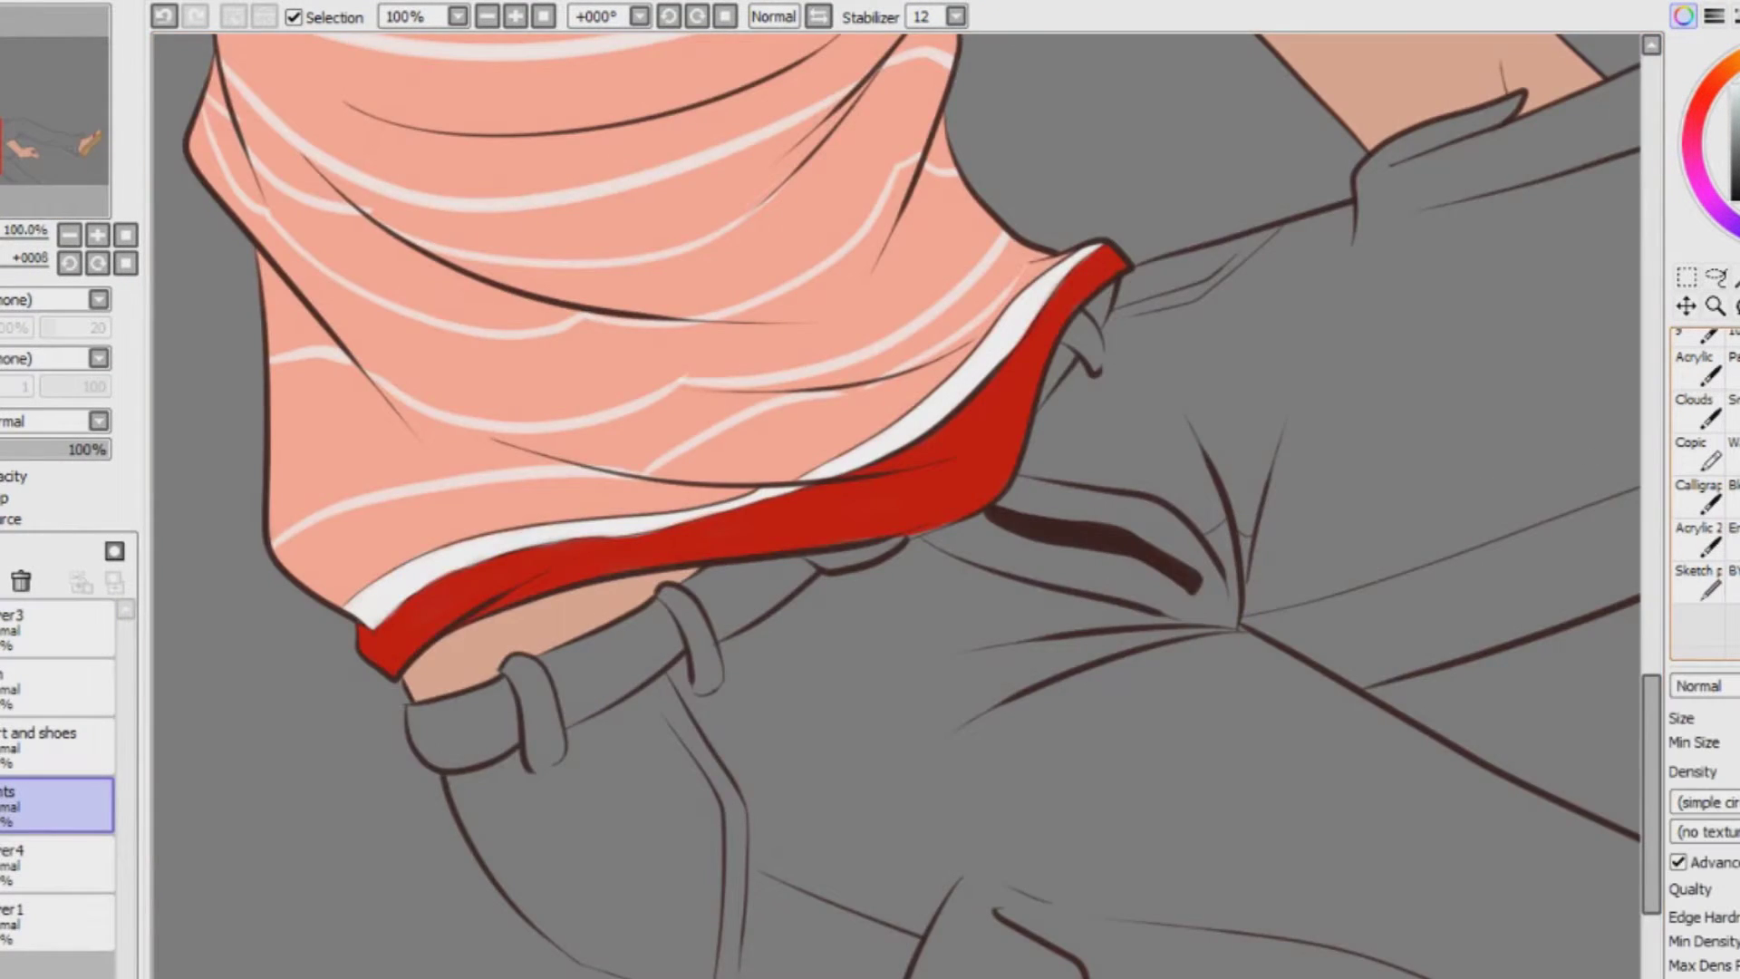
# Fill the pants with flat muted teal from the hips along the far leg's thigh to the knee
pyautogui.moveTo(942, 606)
pyautogui.mouseDown()
pyautogui.moveTo(807, 689)
pyautogui.moveTo(825, 639)
pyautogui.moveTo(670, 780)
pyautogui.moveTo(1428, 622)
pyautogui.moveTo(1092, 543)
pyautogui.moveTo(1042, 471)
pyautogui.moveTo(1078, 386)
pyautogui.moveTo(1500, 181)
pyautogui.moveTo(1124, 453)
pyautogui.moveTo(1508, 453)
pyautogui.mouseUp()
pyautogui.moveTo(648, 774)
pyautogui.mouseDown()
pyautogui.moveTo(689, 749)
pyautogui.moveTo(525, 838)
pyautogui.moveTo(580, 961)
pyautogui.moveTo(634, 969)
pyautogui.moveTo(574, 804)
pyautogui.moveTo(860, 906)
pyautogui.mouseUp()
pyautogui.moveTo(716, 976); pyautogui.dragTo(897, 977)
pyautogui.moveTo(897, 639)
pyautogui.mouseDown()
pyautogui.moveTo(686, 601)
pyautogui.moveTo(829, 613)
pyautogui.moveTo(1133, 476)
pyautogui.moveTo(1232, 409)
pyautogui.moveTo(1225, 371)
pyautogui.moveTo(1287, 359)
pyautogui.moveTo(1319, 273)
pyautogui.moveTo(1306, 174)
pyautogui.moveTo(743, 234)
pyautogui.mouseUp()
pyautogui.moveTo(743, 172)
pyautogui.mouseDown()
pyautogui.moveTo(1246, 95)
pyautogui.moveTo(1490, 186)
pyautogui.moveTo(1187, 135)
pyautogui.mouseUp()
pyautogui.moveTo(1087, 163)
pyautogui.mouseDown()
pyautogui.moveTo(1404, 240)
pyautogui.moveTo(1622, 331)
pyautogui.moveTo(1467, 339)
pyautogui.mouseUp()
pyautogui.moveTo(1359, 363); pyautogui.dragTo(928, 362)
pyautogui.moveTo(842, 399); pyautogui.dragTo(874, 453)
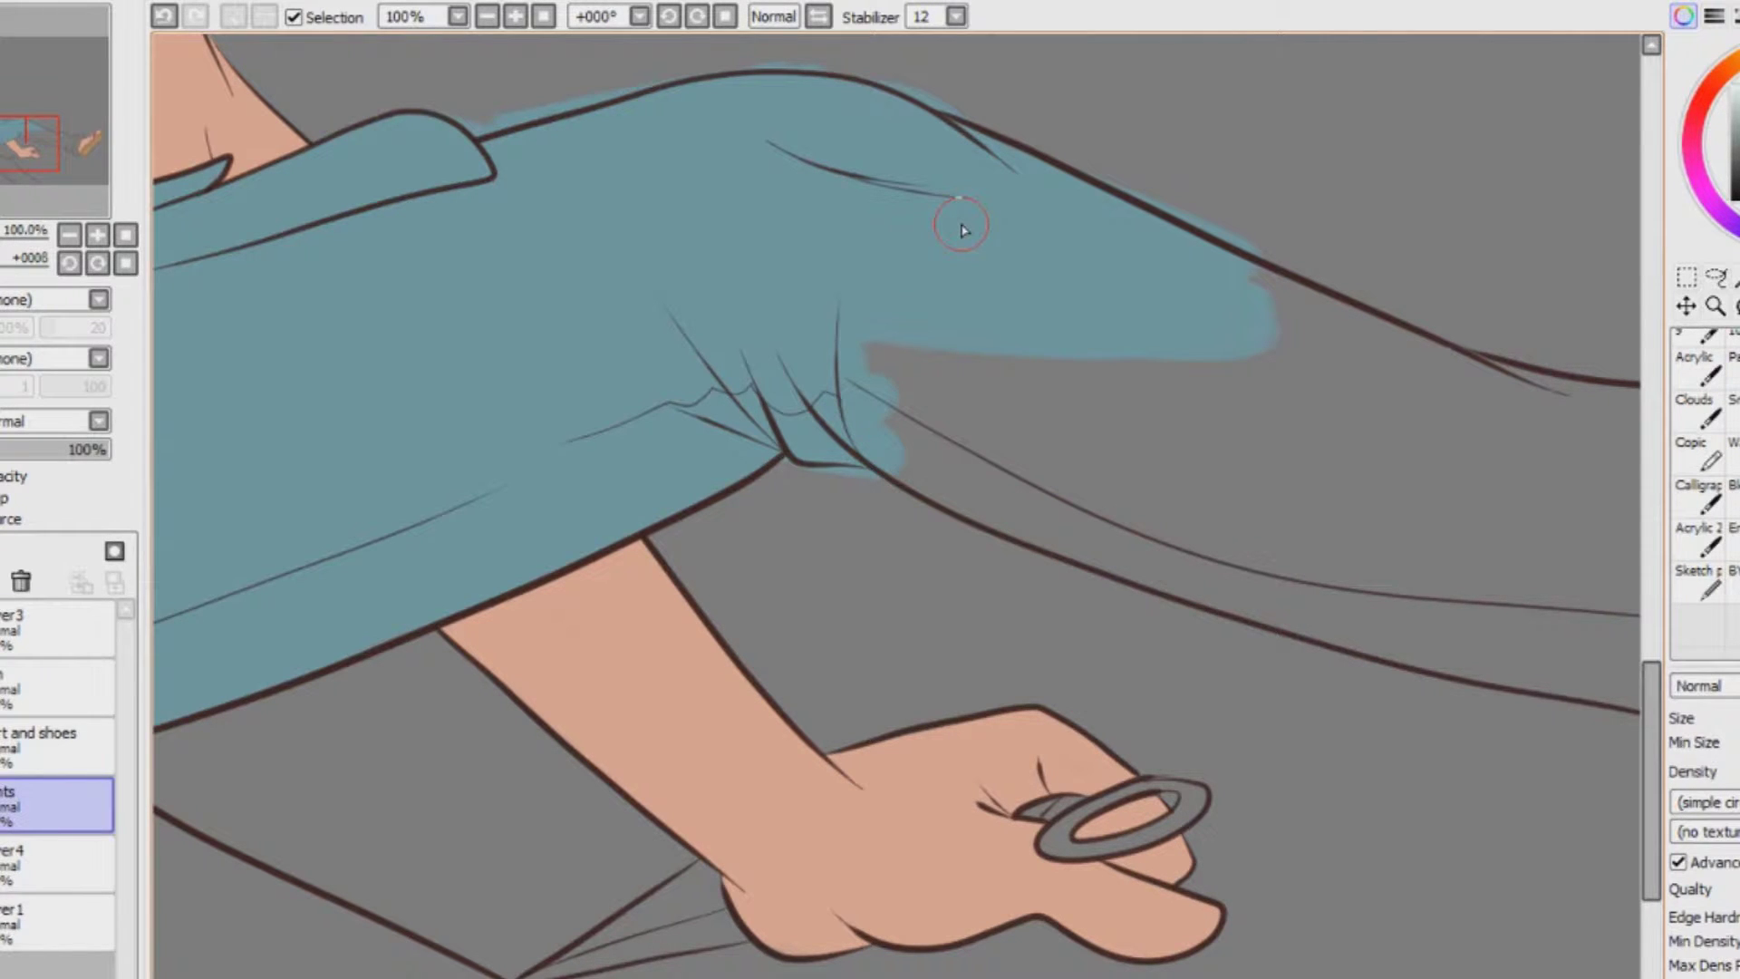
# Continue the teal fill down the far leg's shin below the knee
pyautogui.moveTo(906, 381)
pyautogui.mouseDown()
pyautogui.moveTo(979, 489)
pyautogui.moveTo(1133, 544)
pyautogui.moveTo(1360, 435)
pyautogui.moveTo(1595, 390)
pyautogui.mouseUp()
pyautogui.moveTo(1268, 543)
pyautogui.mouseDown()
pyautogui.moveTo(773, 544)
pyautogui.moveTo(1078, 698)
pyautogui.moveTo(1210, 566)
pyautogui.moveTo(1259, 655)
pyautogui.mouseUp()
pyautogui.moveTo(906, 489)
pyautogui.mouseDown()
pyautogui.moveTo(1214, 408)
pyautogui.moveTo(1341, 516)
pyautogui.moveTo(1522, 562)
pyautogui.moveTo(1586, 458)
pyautogui.mouseUp()
pyautogui.moveTo(1337, 725)
pyautogui.mouseDown()
pyautogui.moveTo(1563, 893)
pyautogui.moveTo(1594, 535)
pyautogui.mouseUp()
pyautogui.moveTo(1320, 766); pyautogui.dragTo(1164, 764)
pyautogui.moveTo(1450, 493); pyautogui.dragTo(1518, 453)
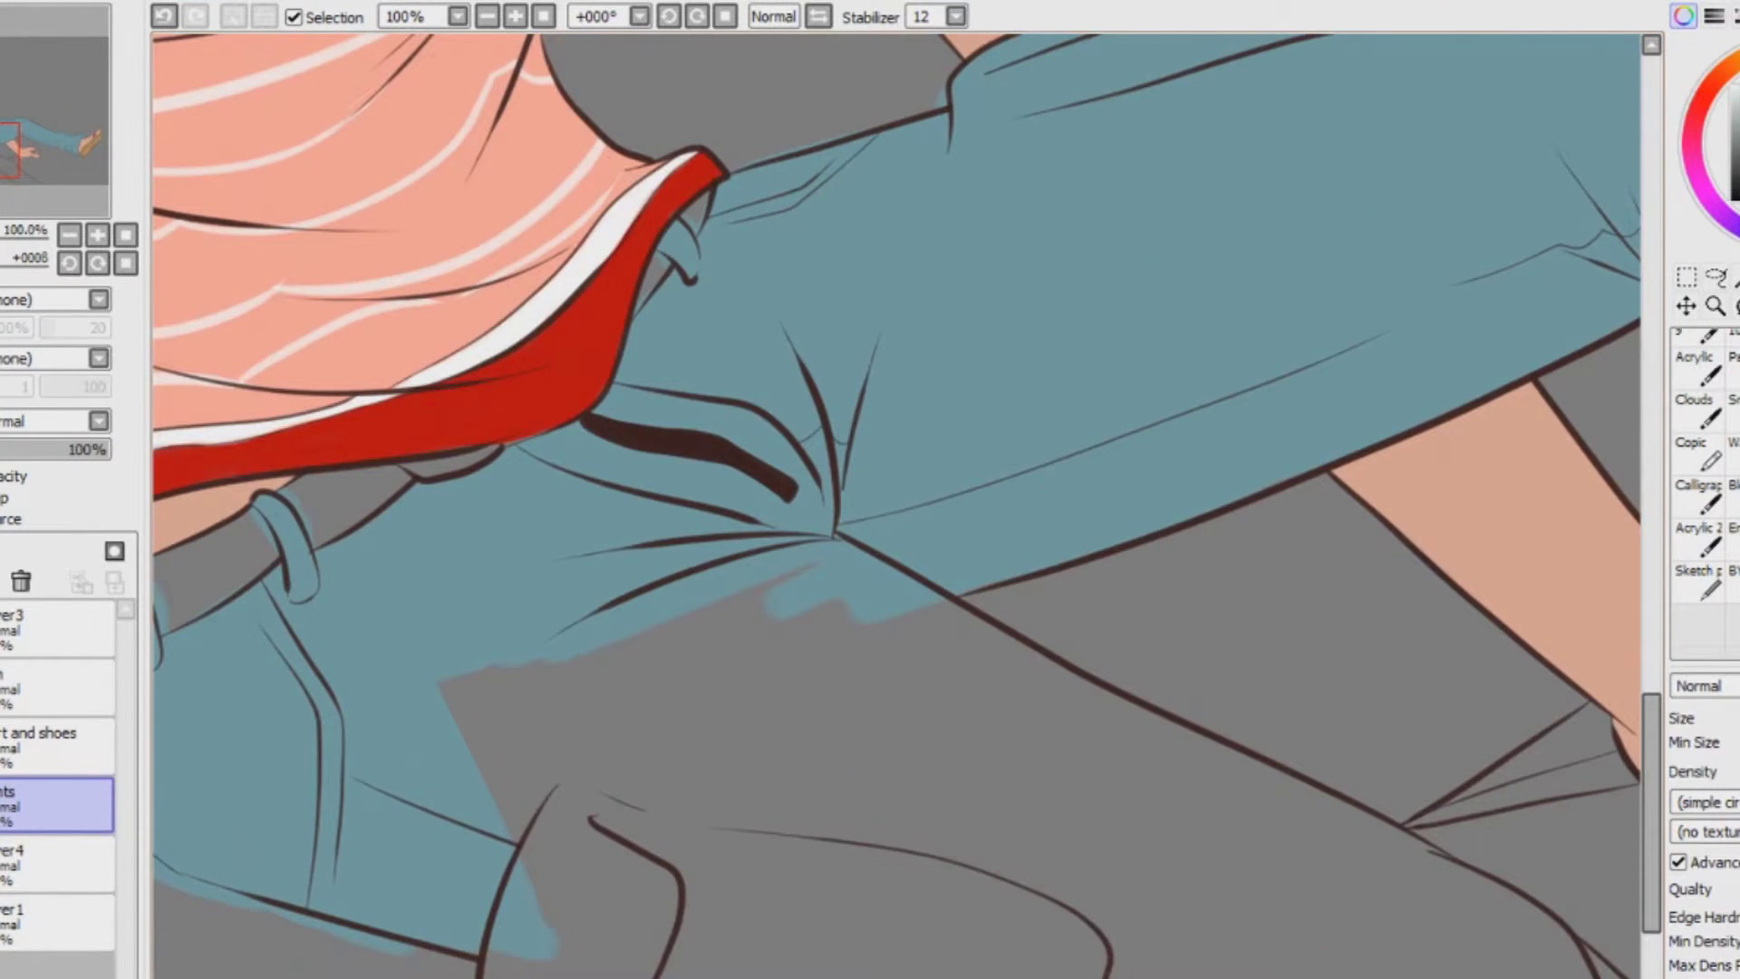
# Fill the near leg's thigh and knee with the same teal
pyautogui.moveTo(834, 534); pyautogui.dragTo(1062, 535)
pyautogui.moveTo(780, 934); pyautogui.dragTo(864, 974)
pyautogui.moveTo(1219, 971)
pyautogui.mouseDown()
pyautogui.moveTo(1314, 934)
pyautogui.moveTo(996, 897)
pyautogui.moveTo(816, 851)
pyautogui.moveTo(724, 634)
pyautogui.mouseUp()
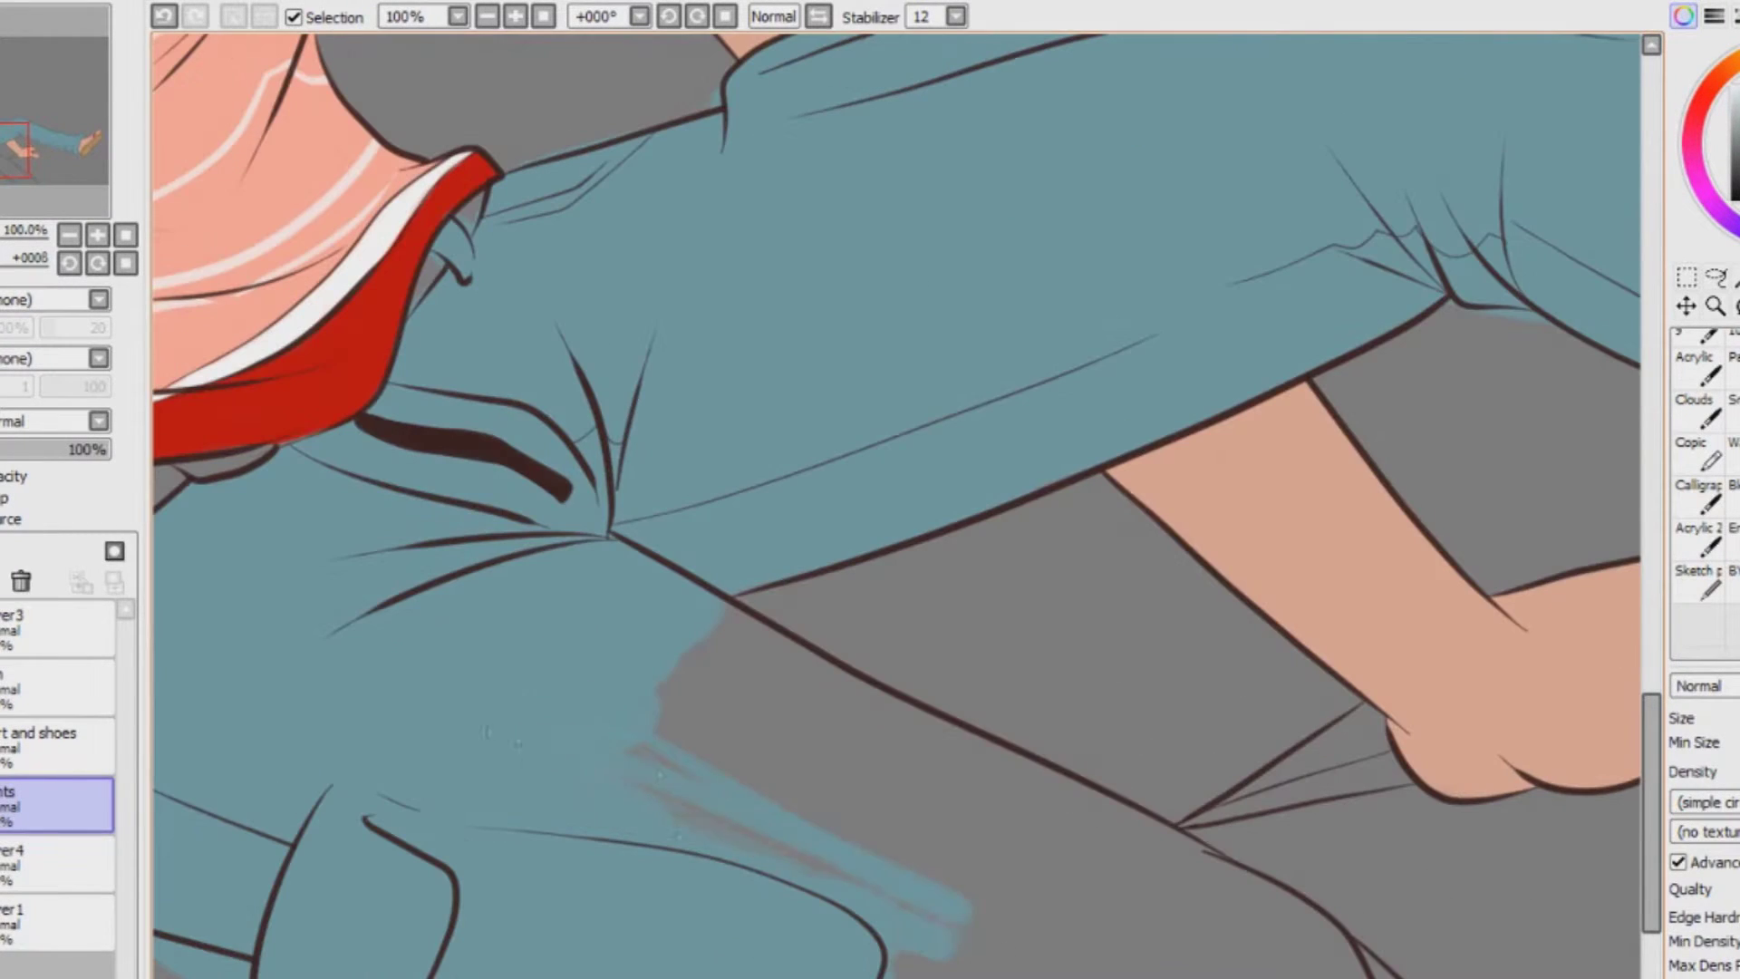
pyautogui.moveTo(652, 798)
pyautogui.mouseDown()
pyautogui.moveTo(906, 816)
pyautogui.moveTo(1132, 743)
pyautogui.moveTo(1268, 942)
pyautogui.mouseUp()
pyautogui.moveTo(1368, 961)
pyautogui.mouseDown()
pyautogui.moveTo(1296, 929)
pyautogui.moveTo(906, 965)
pyautogui.mouseUp()
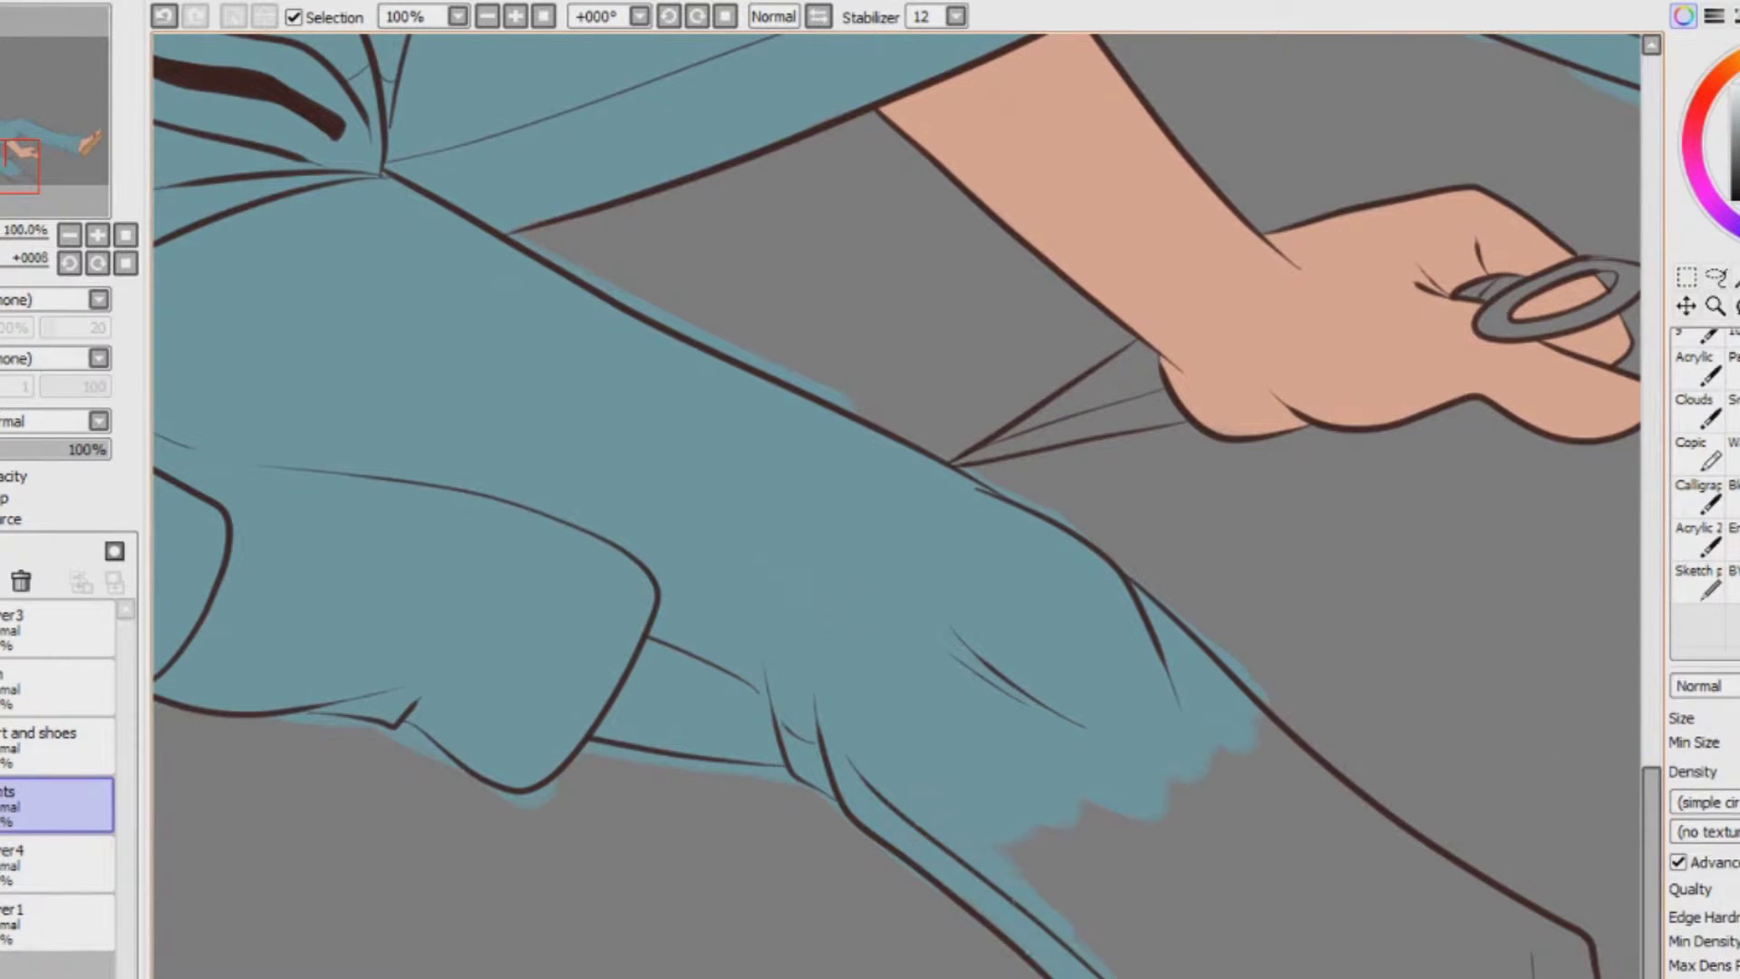
# Fill the near leg below the knee with teal, closing the remaining gaps inside the outline
pyautogui.moveTo(1033, 942); pyautogui.dragTo(1132, 860)
pyautogui.moveTo(1088, 915)
pyautogui.mouseDown()
pyautogui.moveTo(1414, 843)
pyautogui.moveTo(1541, 915)
pyautogui.mouseUp()
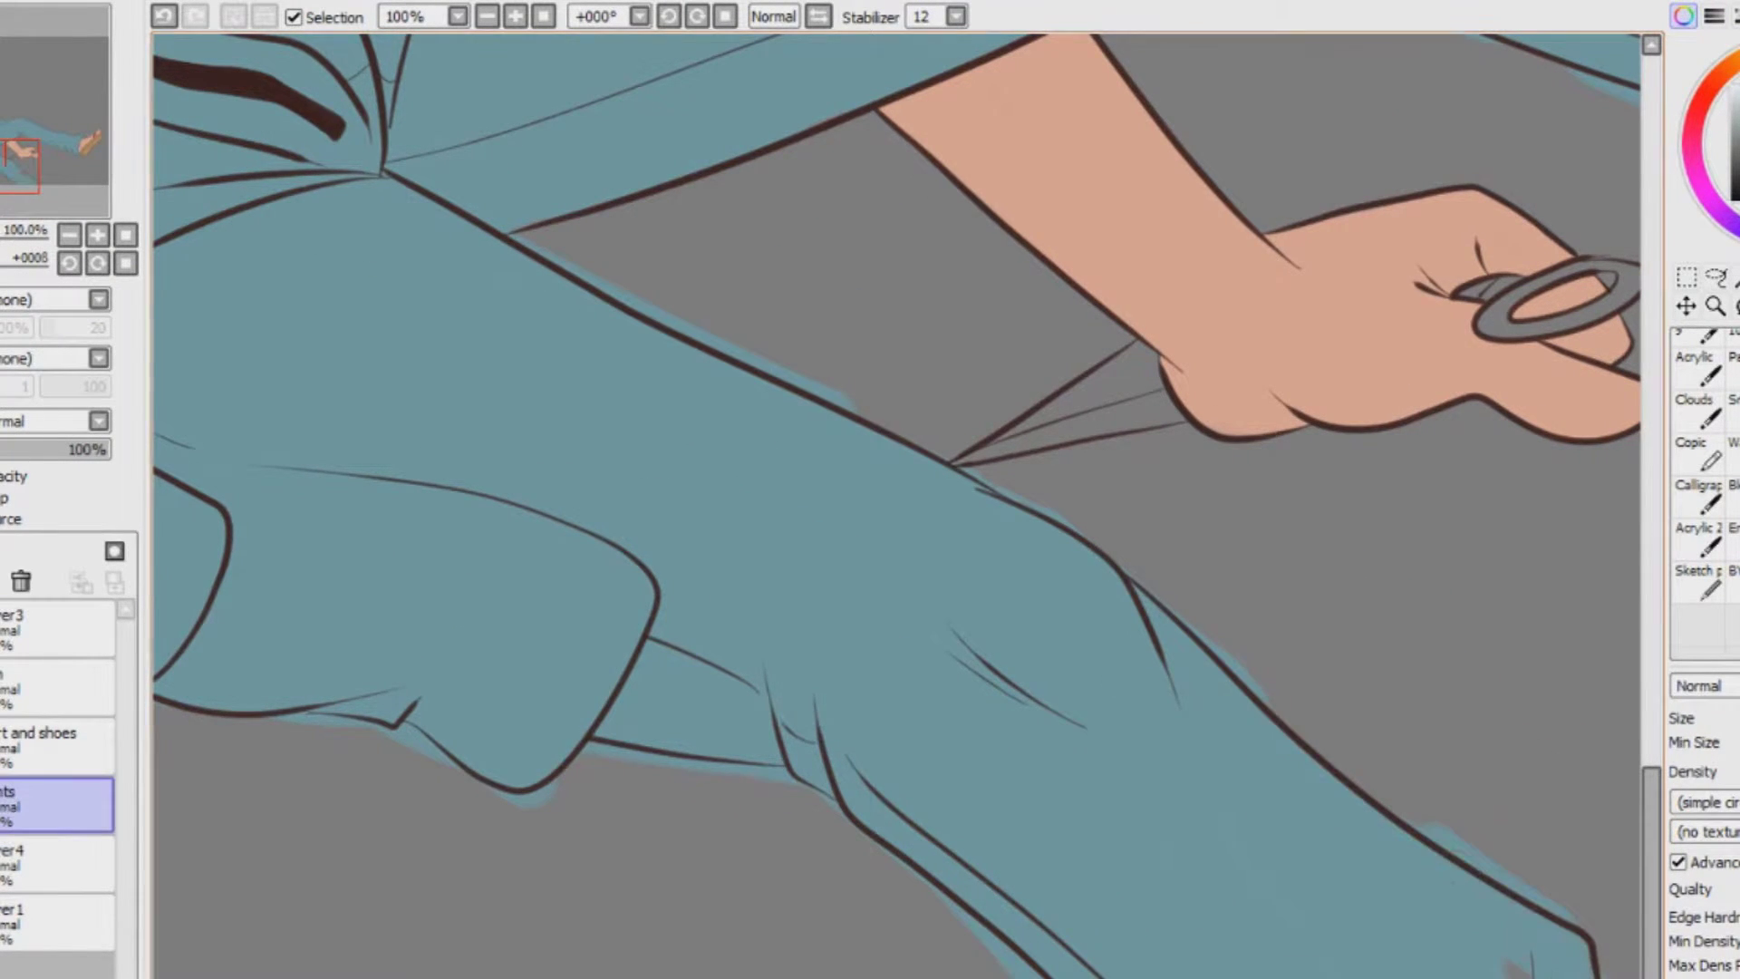
pyautogui.moveTo(1178, 635); pyautogui.dragTo(845, 634)
pyautogui.moveTo(1169, 966); pyautogui.dragTo(1191, 975)
pyautogui.moveTo(924, 977); pyautogui.dragTo(689, 976)
# Erase the teal overspill along the pants' upper outline beside the shirt hem and around the belt
pyautogui.moveTo(1652, 818); pyautogui.dragTo(1724, 641)
pyautogui.press('e')
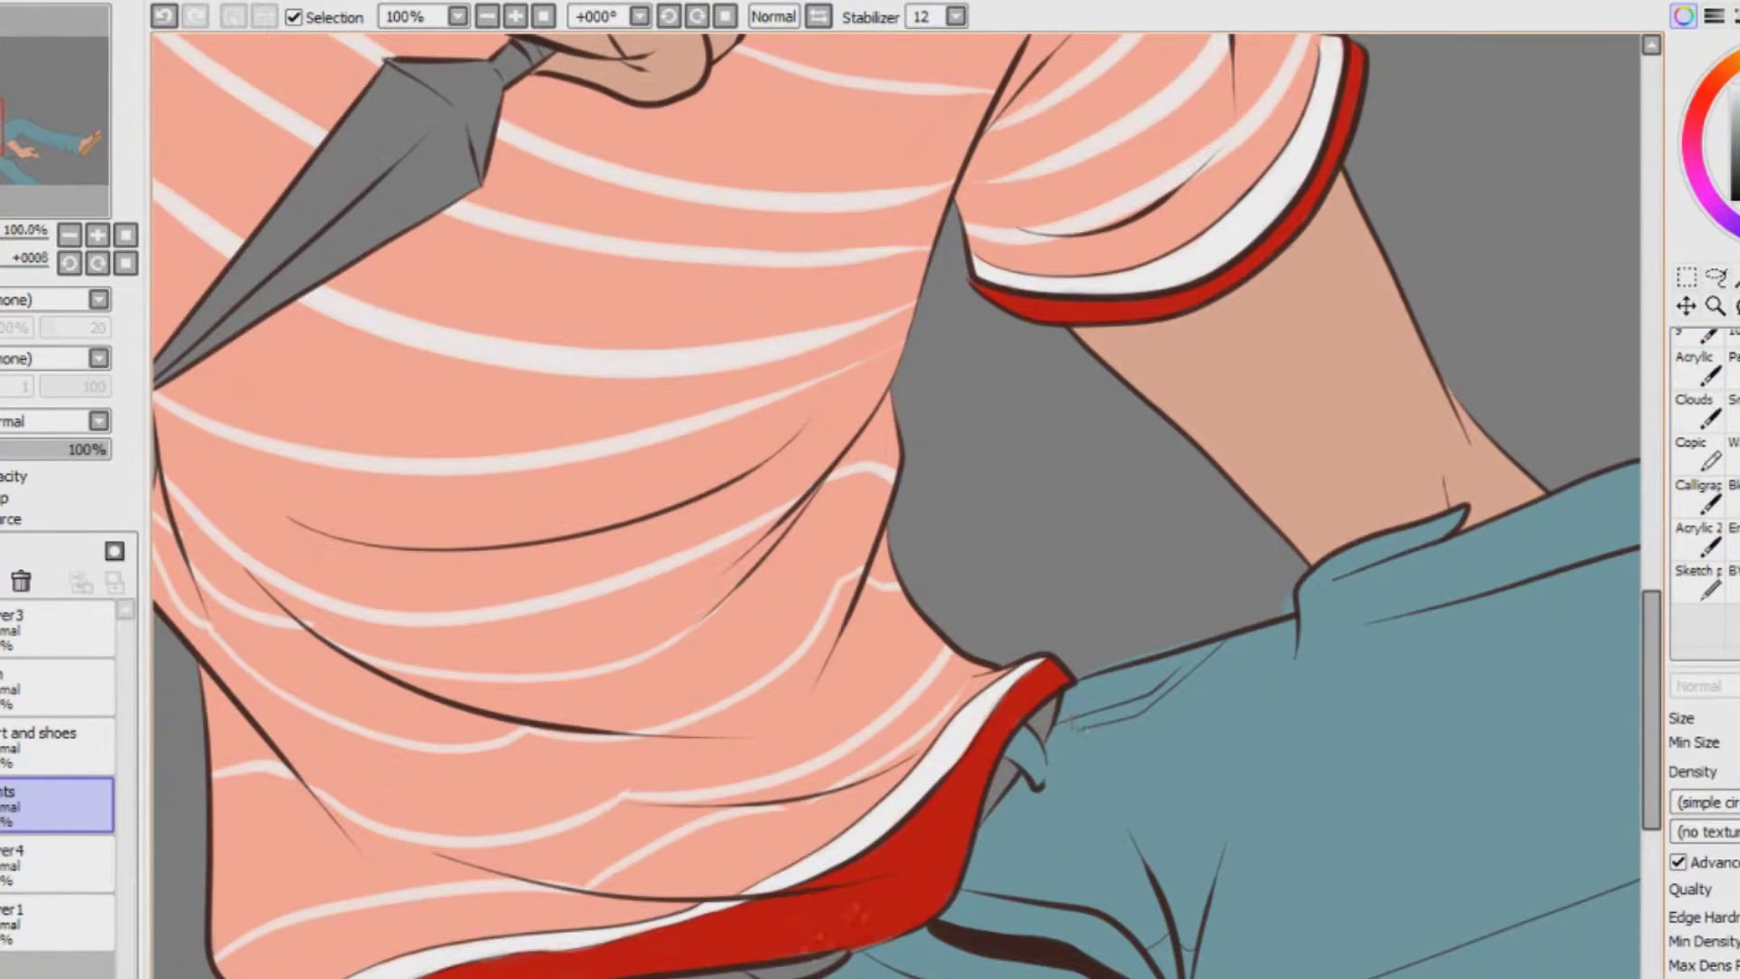
pyautogui.scroll(2, 898, 505)
pyautogui.moveTo(1652, 709); pyautogui.dragTo(1652, 729)
pyautogui.moveTo(1263, 713); pyautogui.dragTo(1451, 660)
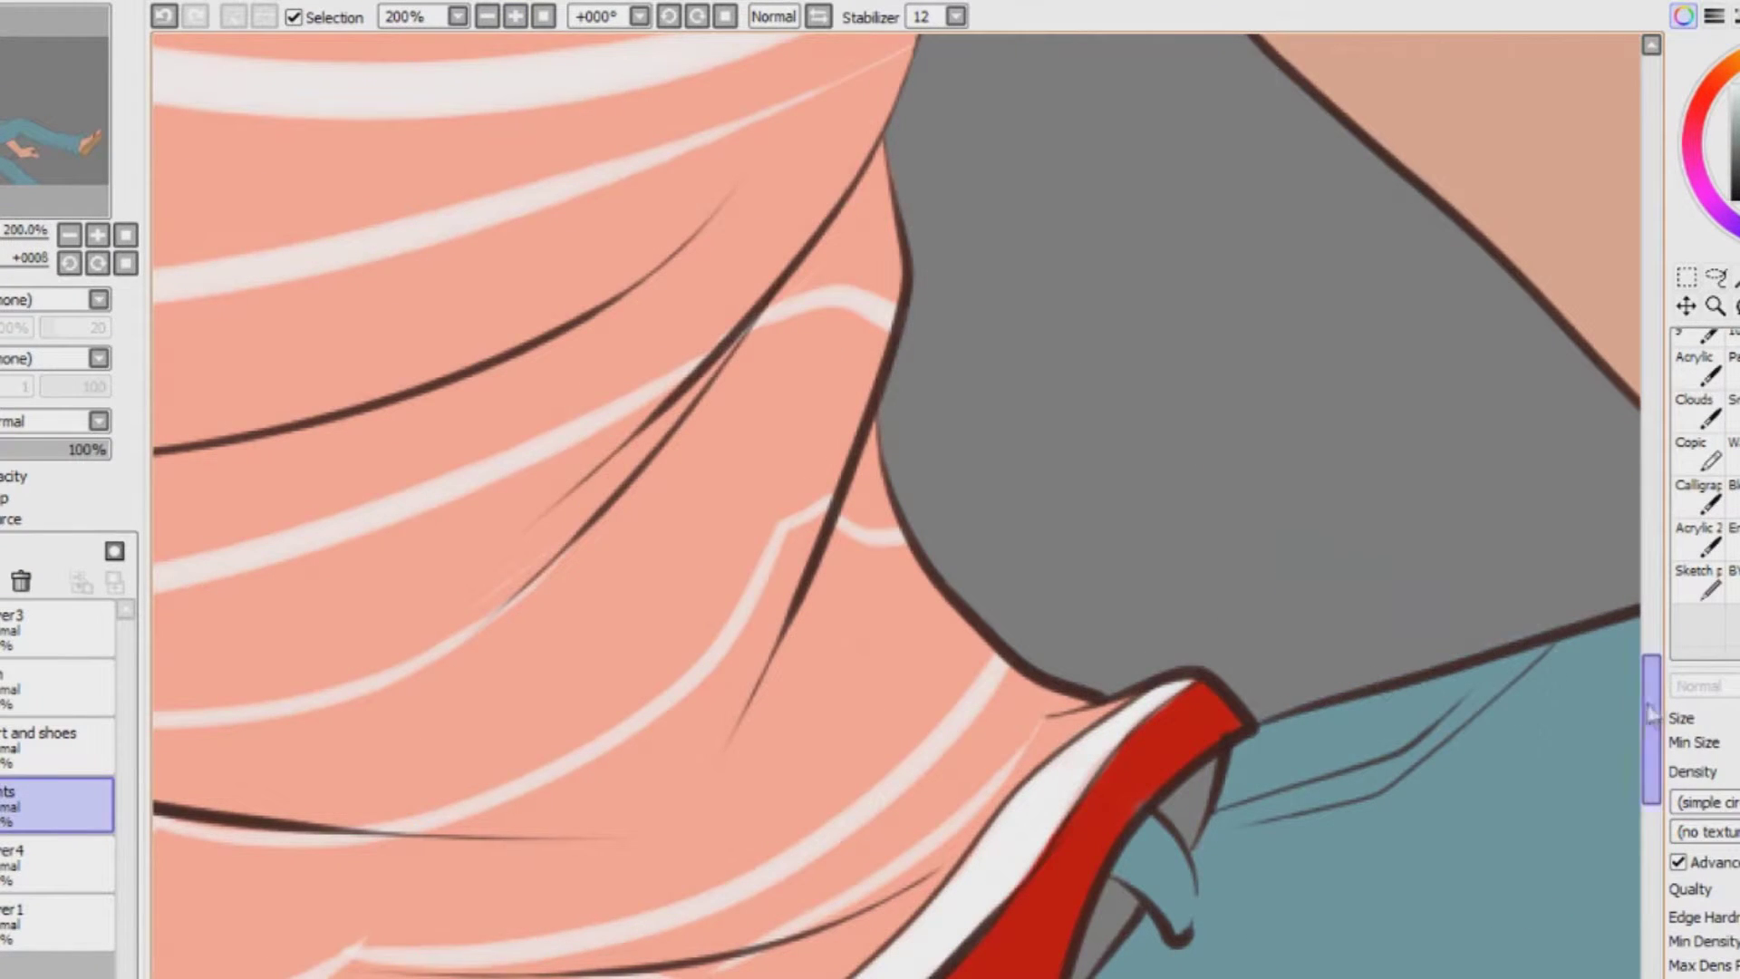
pyautogui.moveTo(1652, 728); pyautogui.dragTo(1652, 818)
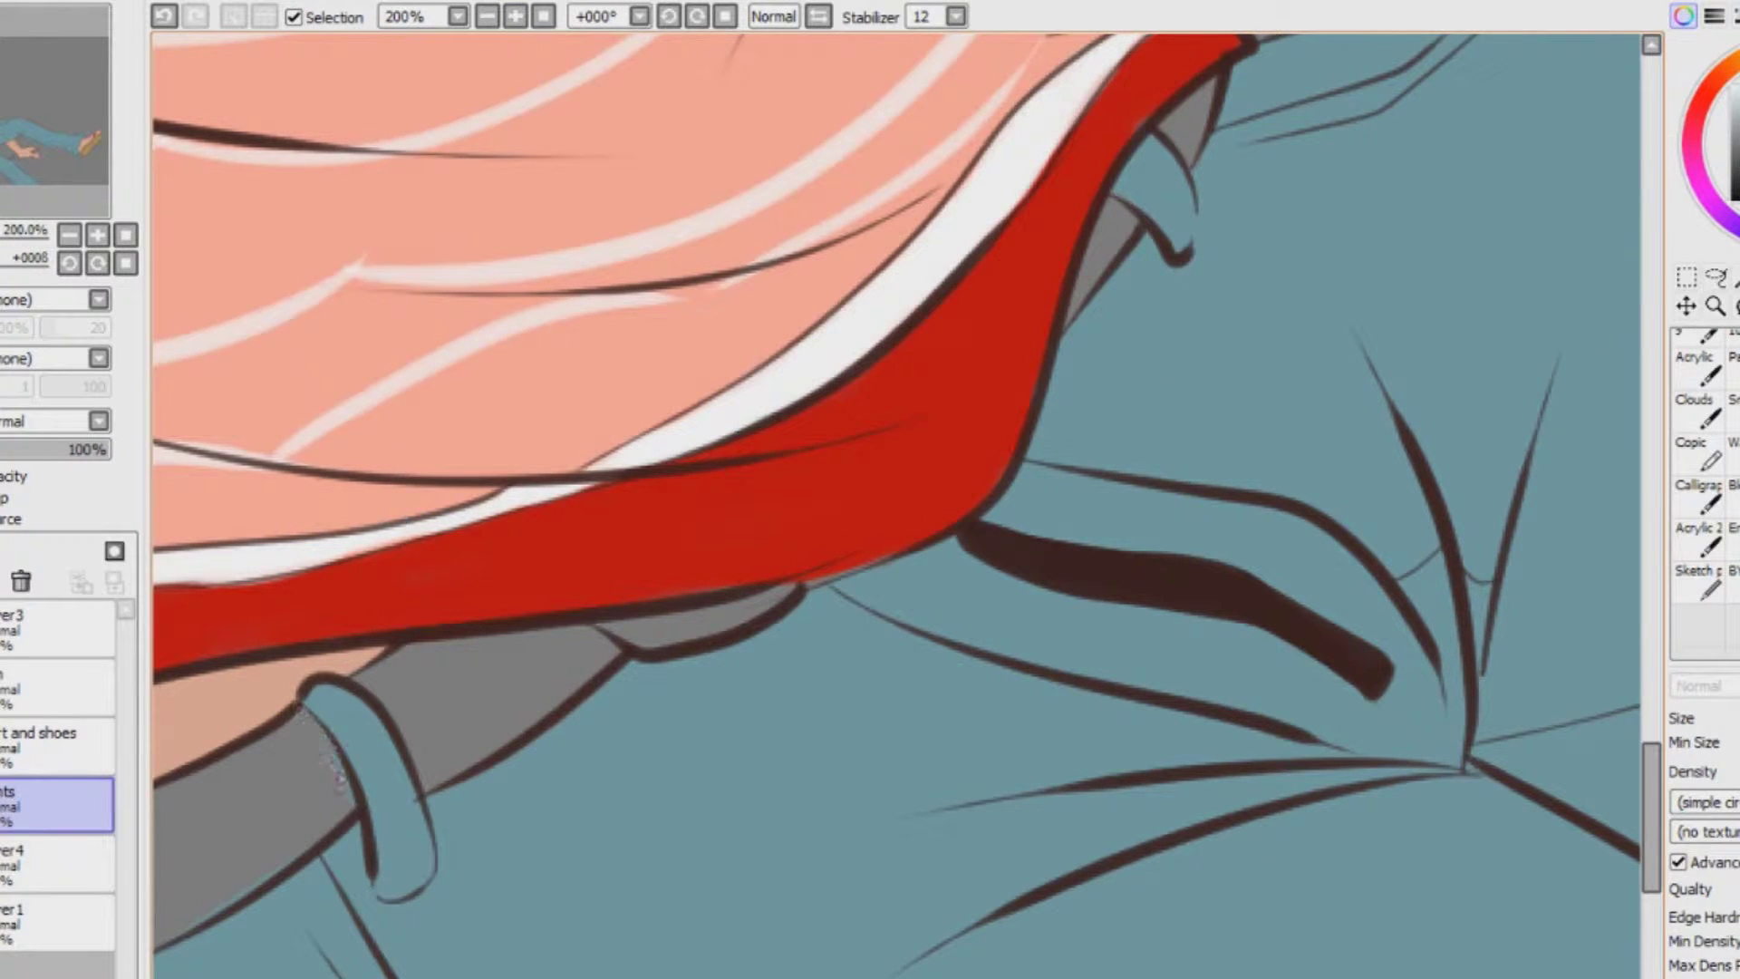
pyautogui.moveTo(725, 977); pyautogui.dragTo(630, 977)
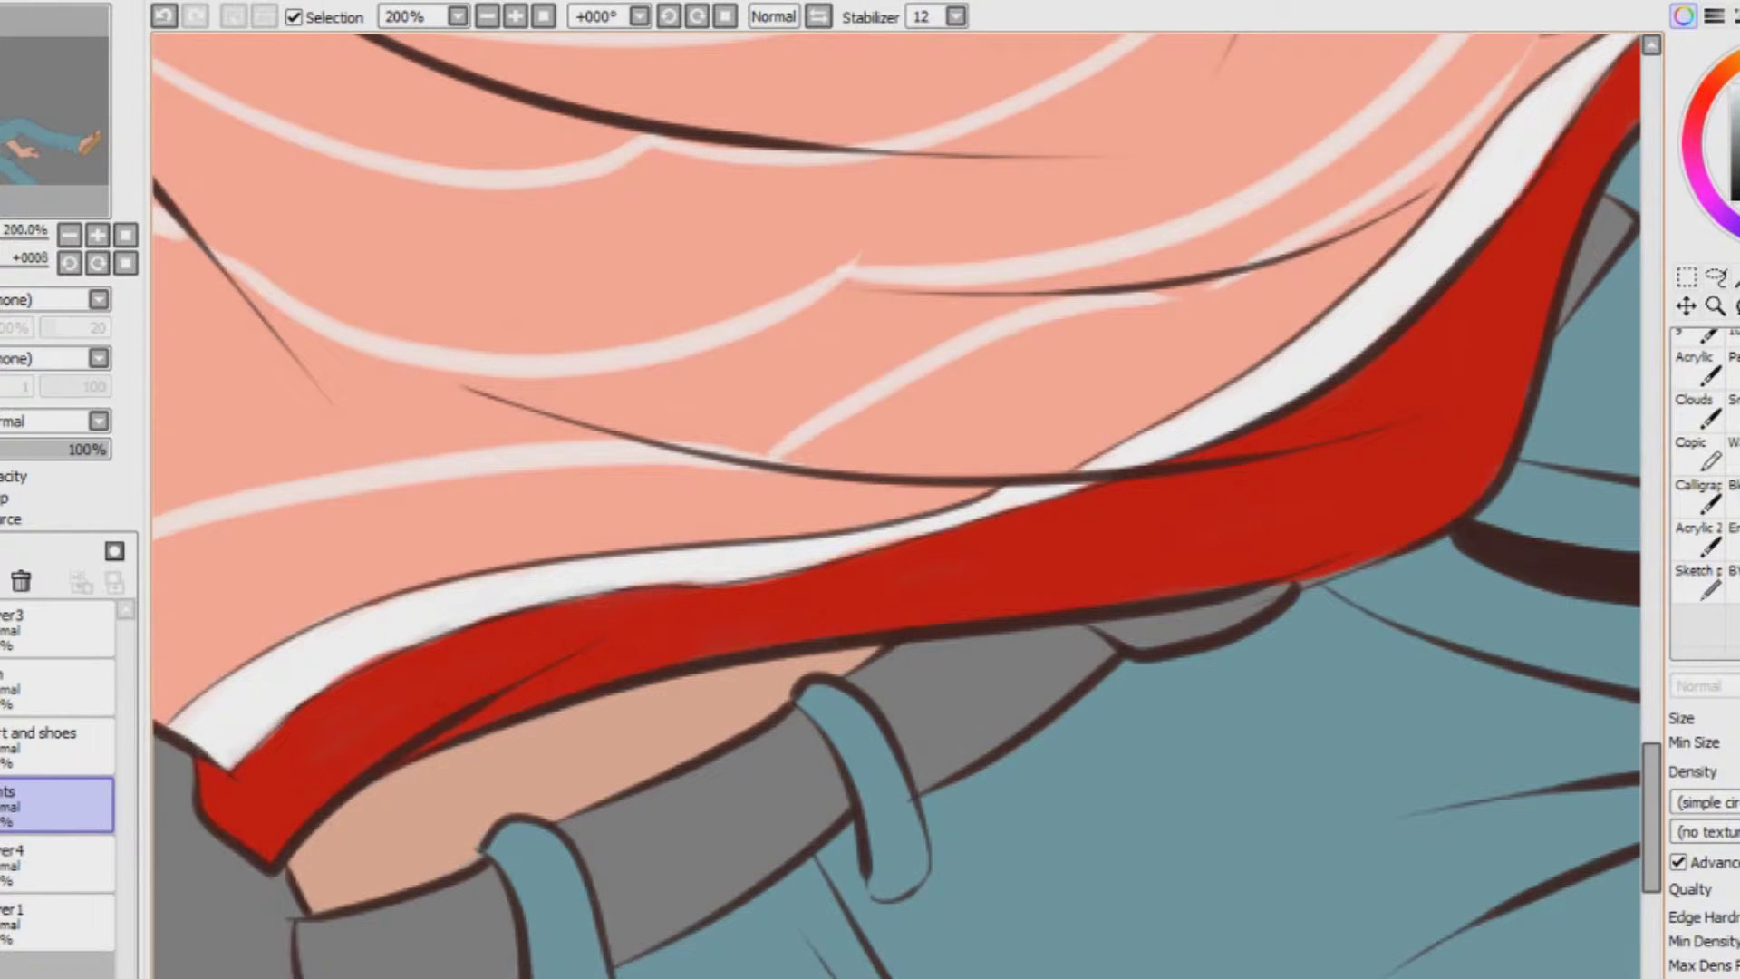
pyautogui.scroll(-4, 897, 508)
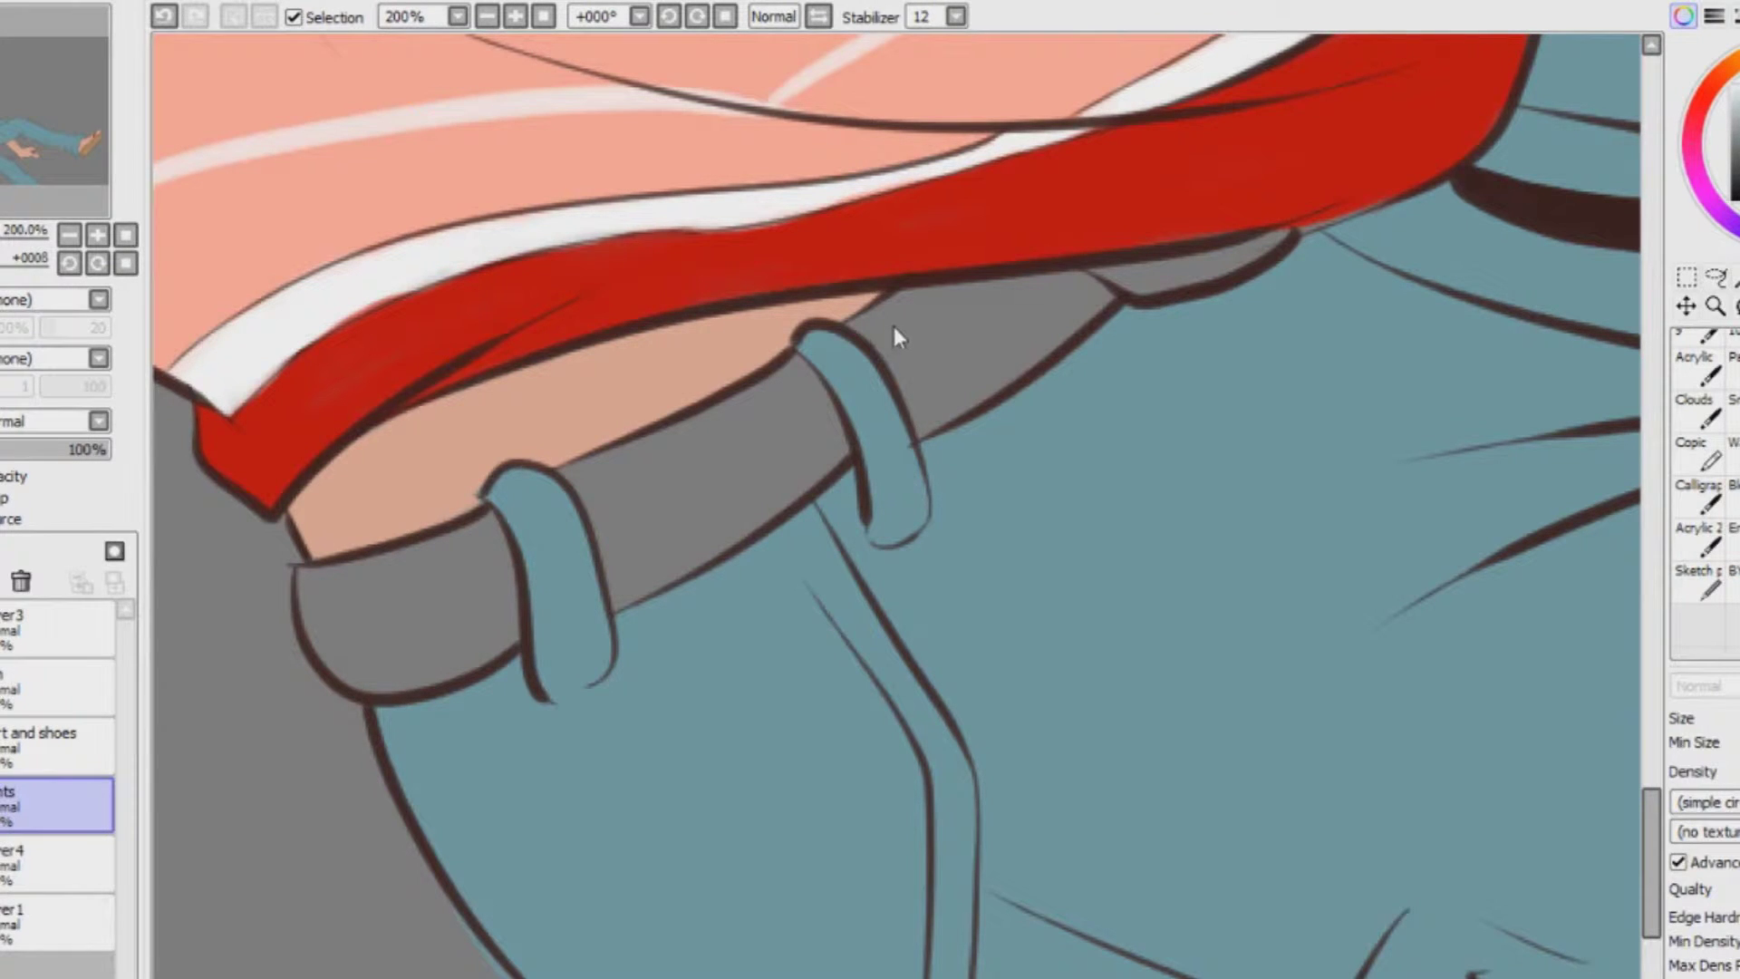
pyautogui.scroll(-3, 894, 335)
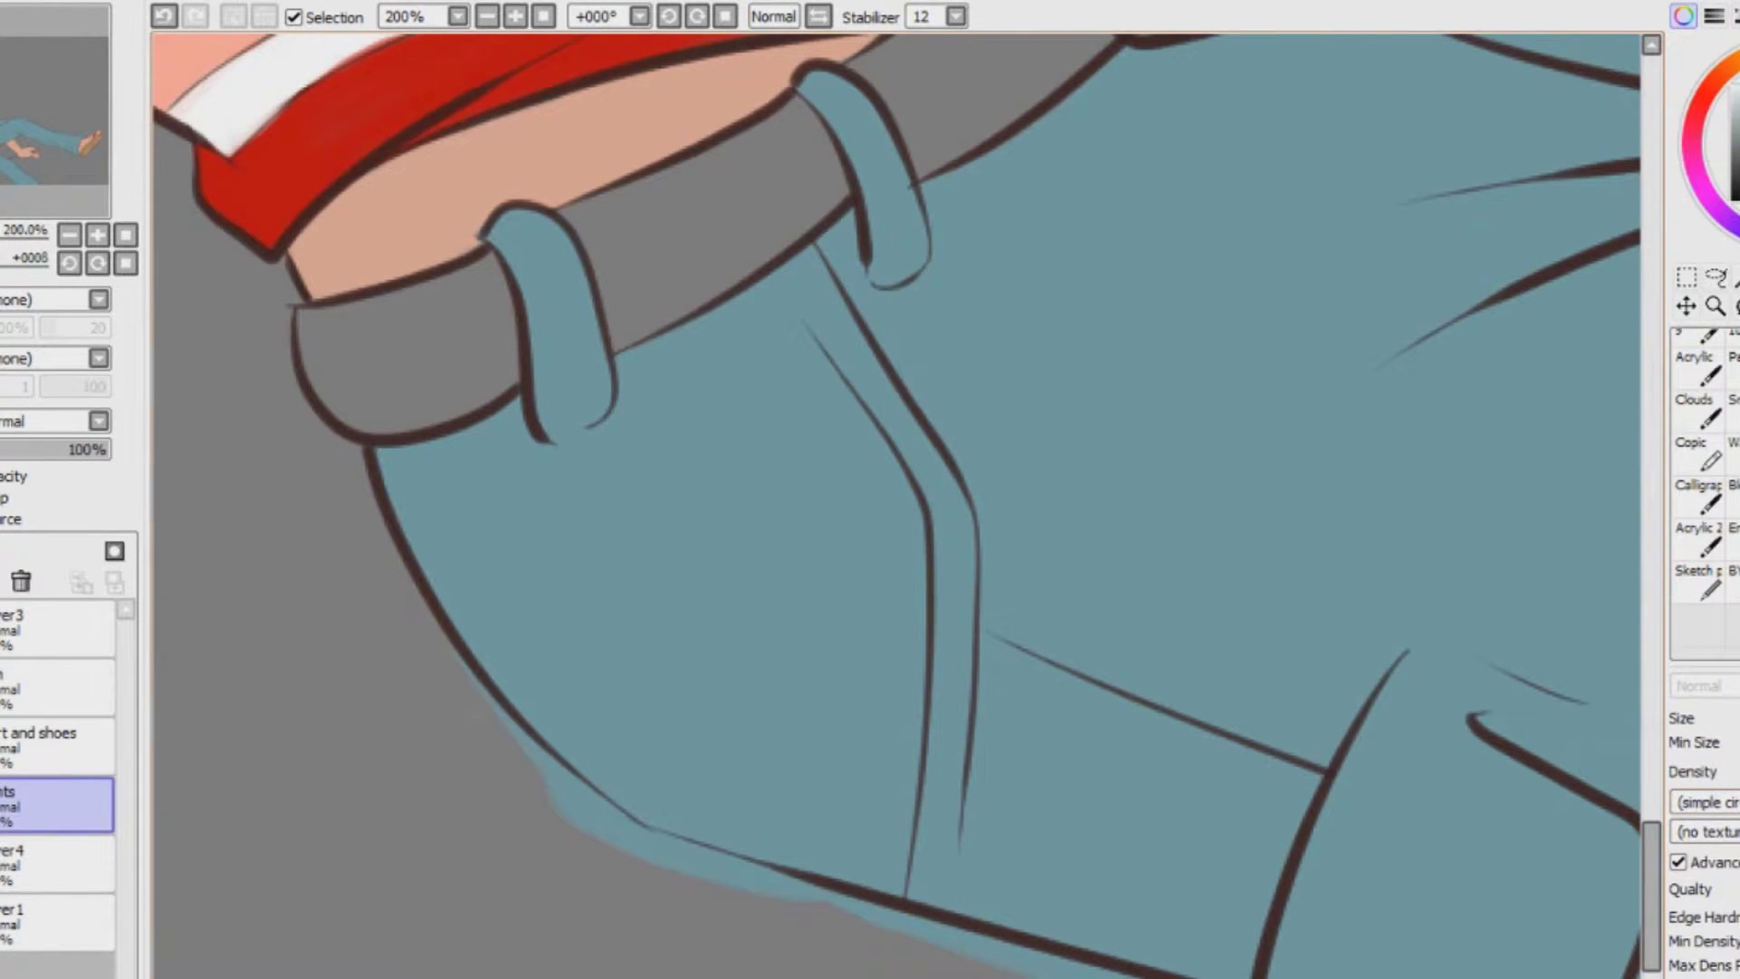
# Erase the teal overspill outside the hip and along the underside of the near thigh
pyautogui.moveTo(417, 662); pyautogui.dragTo(716, 910)
pyautogui.moveTo(1087, 976); pyautogui.dragTo(663, 881)
pyautogui.hscroll(7, 897, 507)
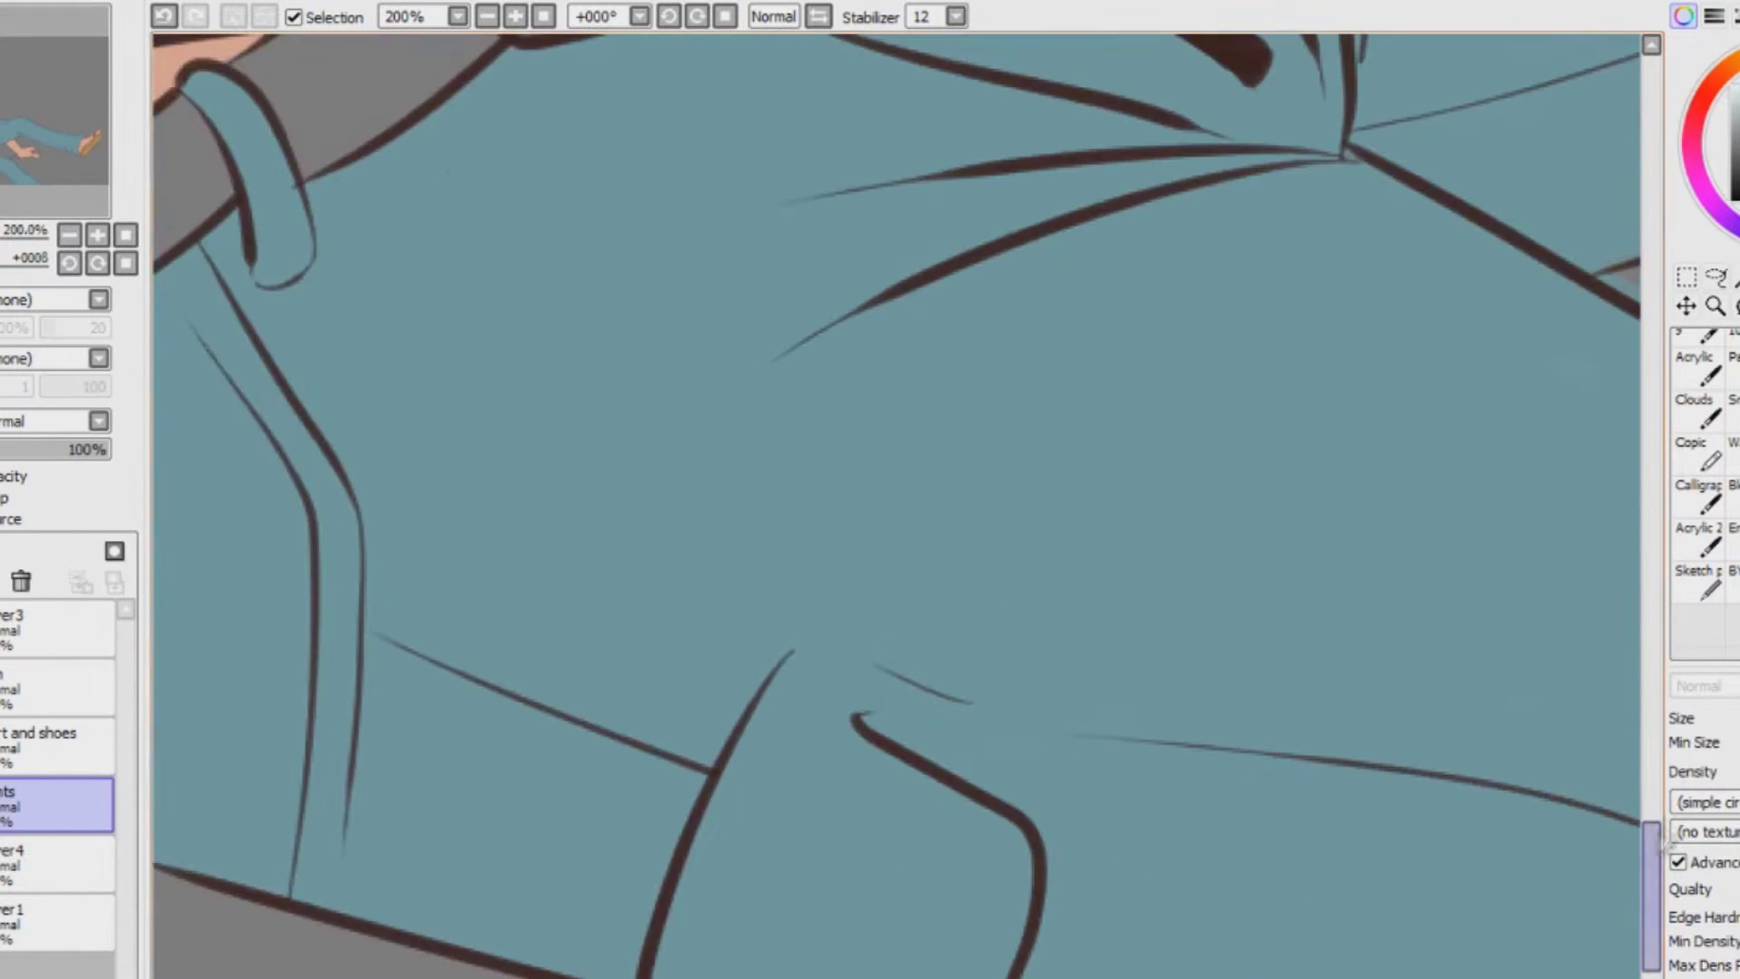
pyautogui.scroll(-4, 582, 710)
pyautogui.moveTo(582, 710)
pyautogui.mouseDown()
pyautogui.moveTo(699, 795)
pyautogui.moveTo(1126, 885)
pyautogui.moveTo(1395, 916)
pyautogui.mouseUp()
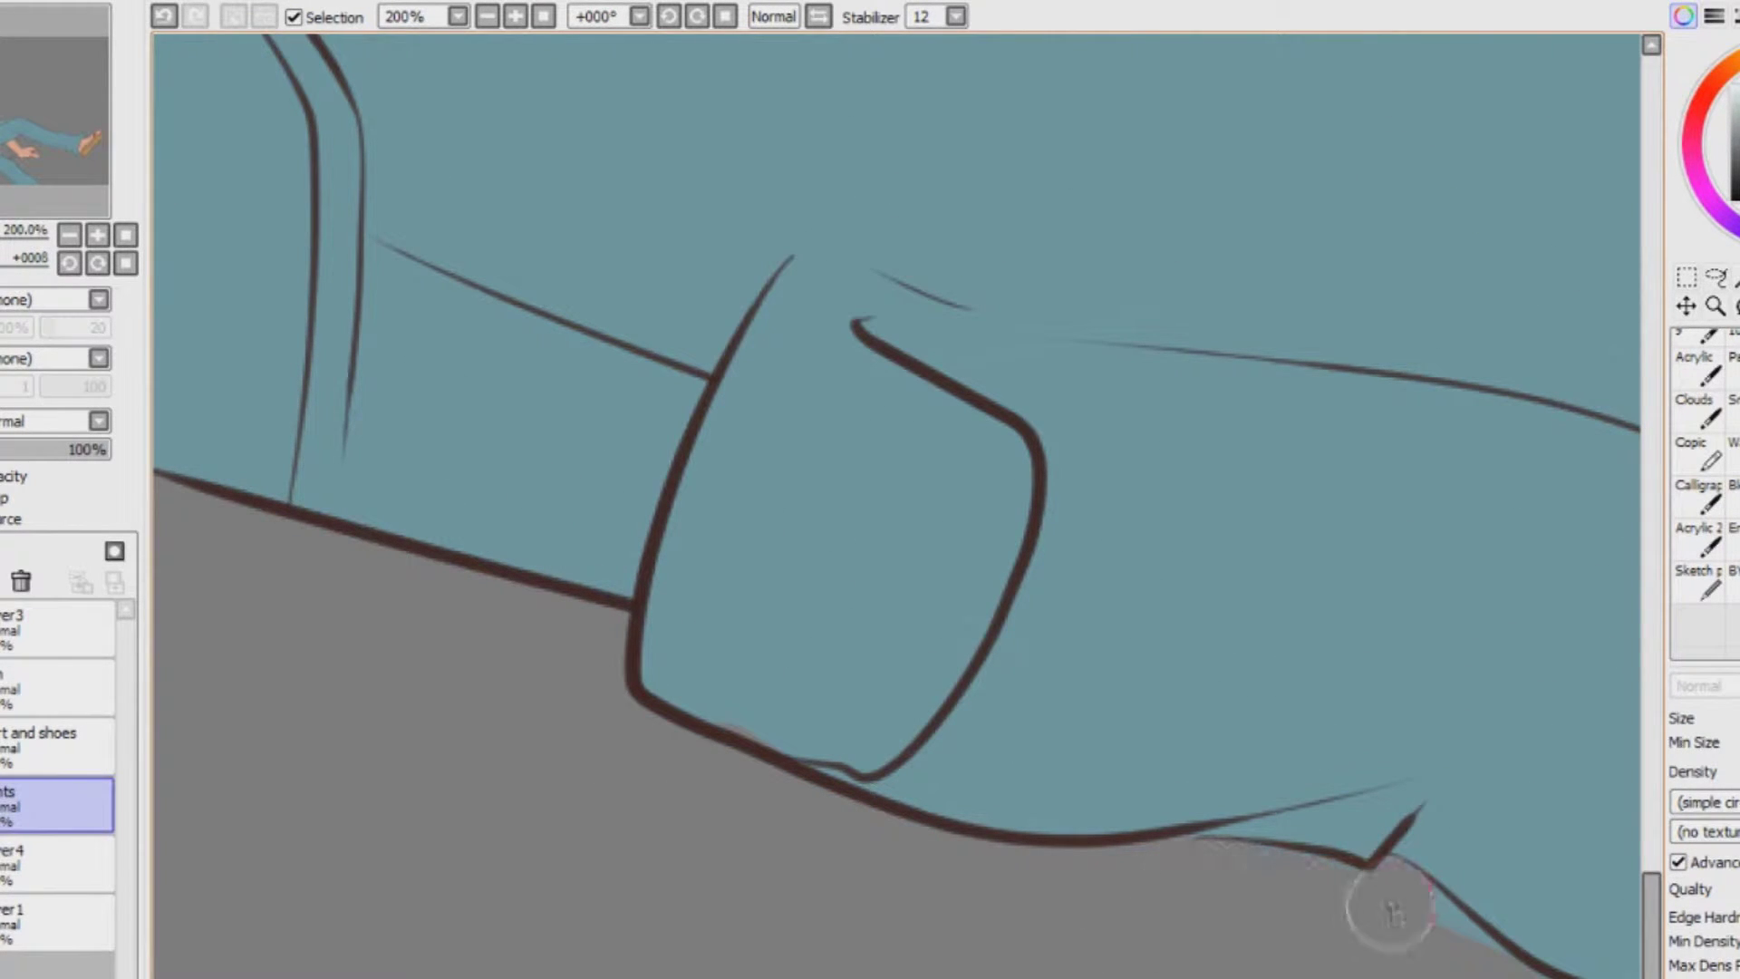
# Erase the teal overspill beneath the near leg's knee and along the start of its calf
pyautogui.hscroll(8, 1393, 915)
pyautogui.moveTo(788, 951)
pyautogui.mouseDown()
pyautogui.moveTo(906, 924)
pyautogui.moveTo(1173, 968)
pyautogui.mouseUp()
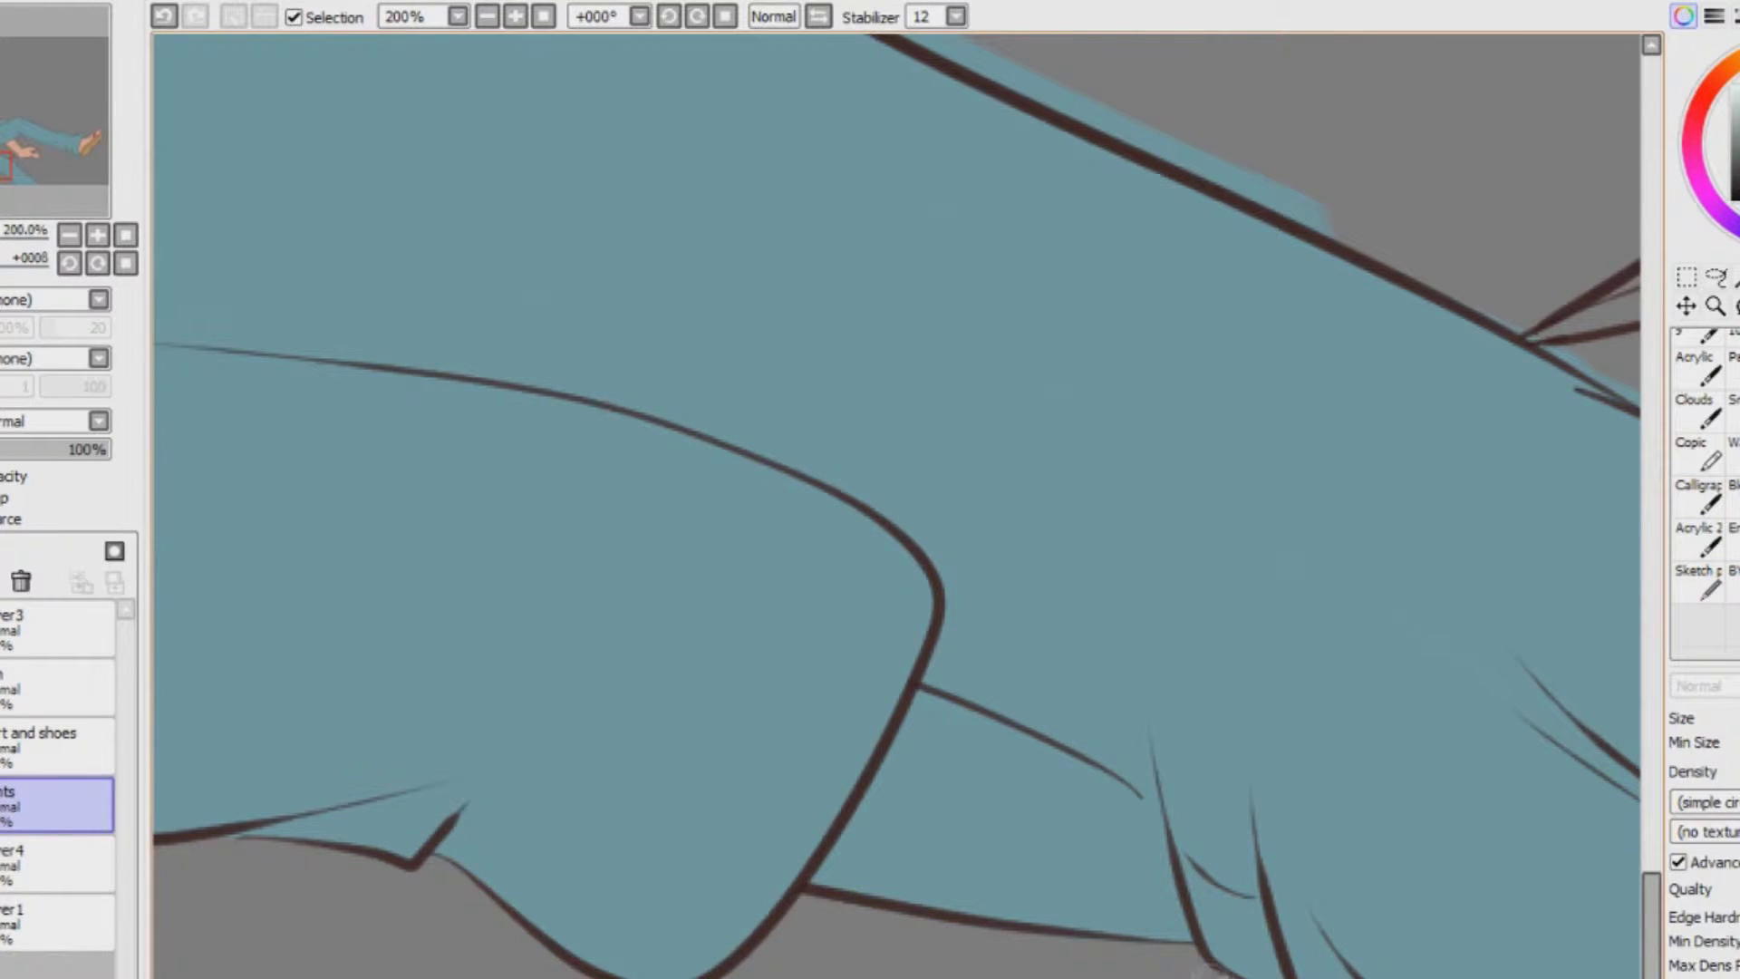
pyautogui.hscroll(4, 898, 507)
pyautogui.scroll(-3, 823, 772)
pyautogui.moveTo(824, 773); pyautogui.dragTo(1052, 943)
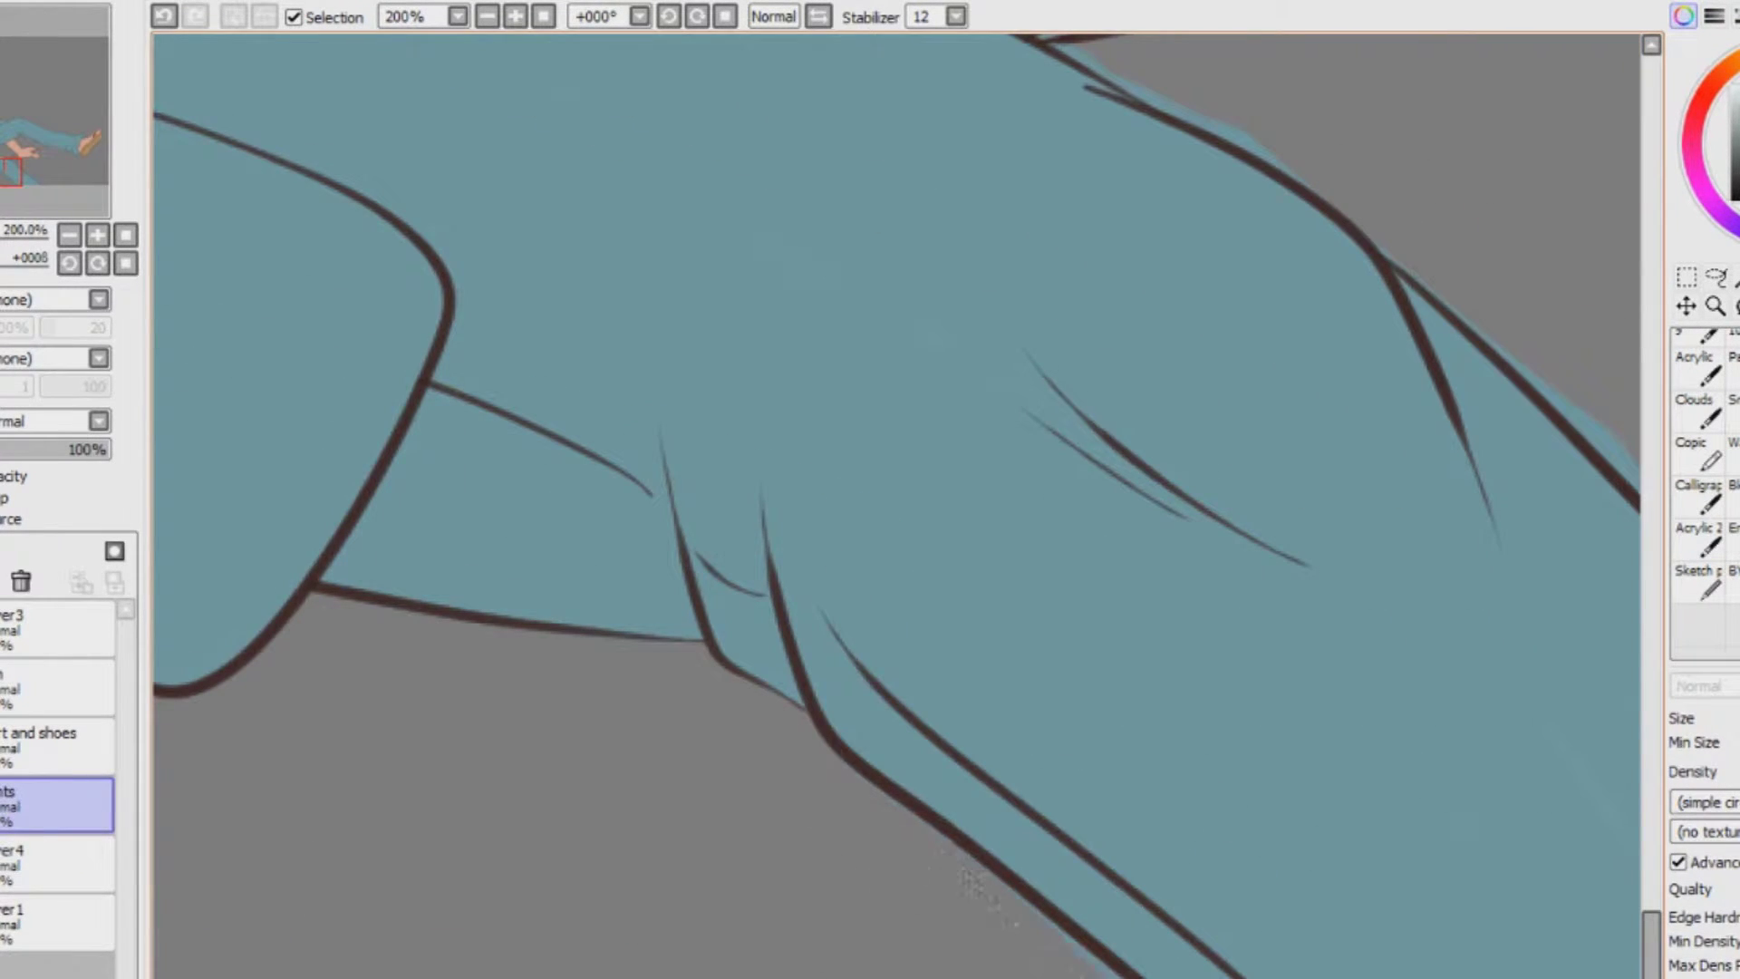
# Erase the teal overspill along the near leg's upper outline, on both sides of the string lines beneath the hand
pyautogui.scroll(-3, 897, 508)
pyautogui.scroll(7, 897, 508)
pyautogui.hscroll(3, 897, 508)
pyautogui.moveTo(699, 471)
pyautogui.mouseDown()
pyautogui.moveTo(1004, 655)
pyautogui.moveTo(1294, 946)
pyautogui.mouseUp()
pyautogui.hotkey('ctrl', 'z')
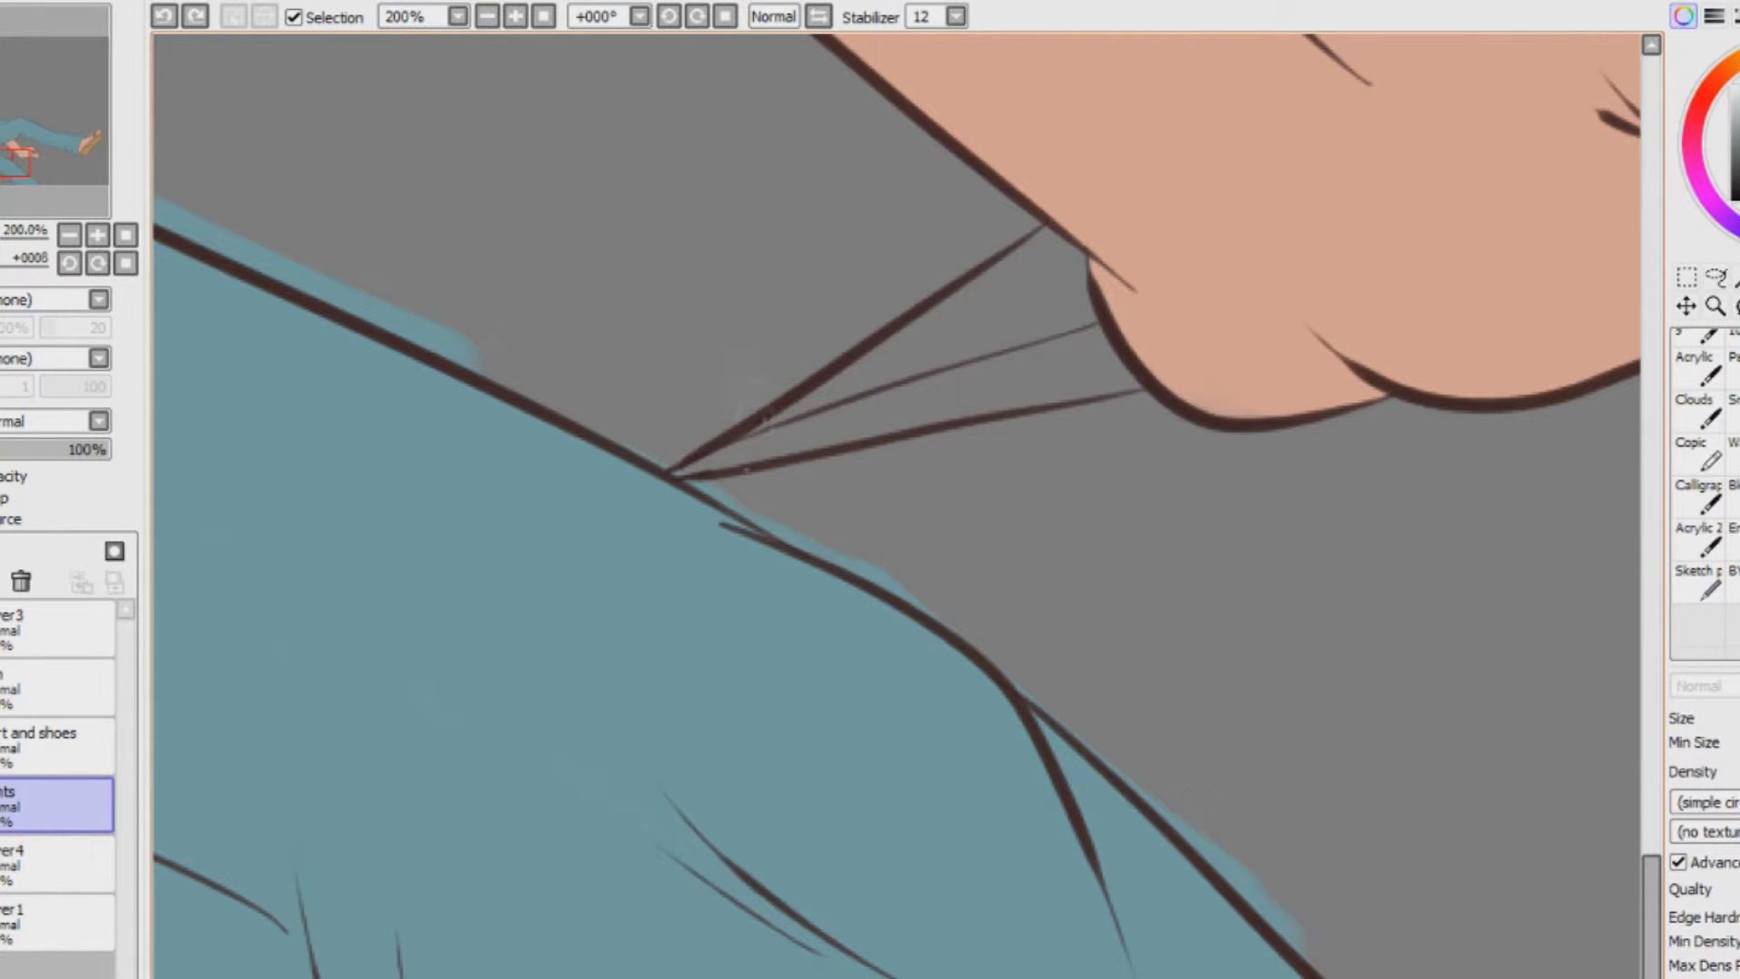
pyautogui.moveTo(847, 558)
pyautogui.mouseDown()
pyautogui.moveTo(1078, 709)
pyautogui.moveTo(1319, 951)
pyautogui.mouseUp()
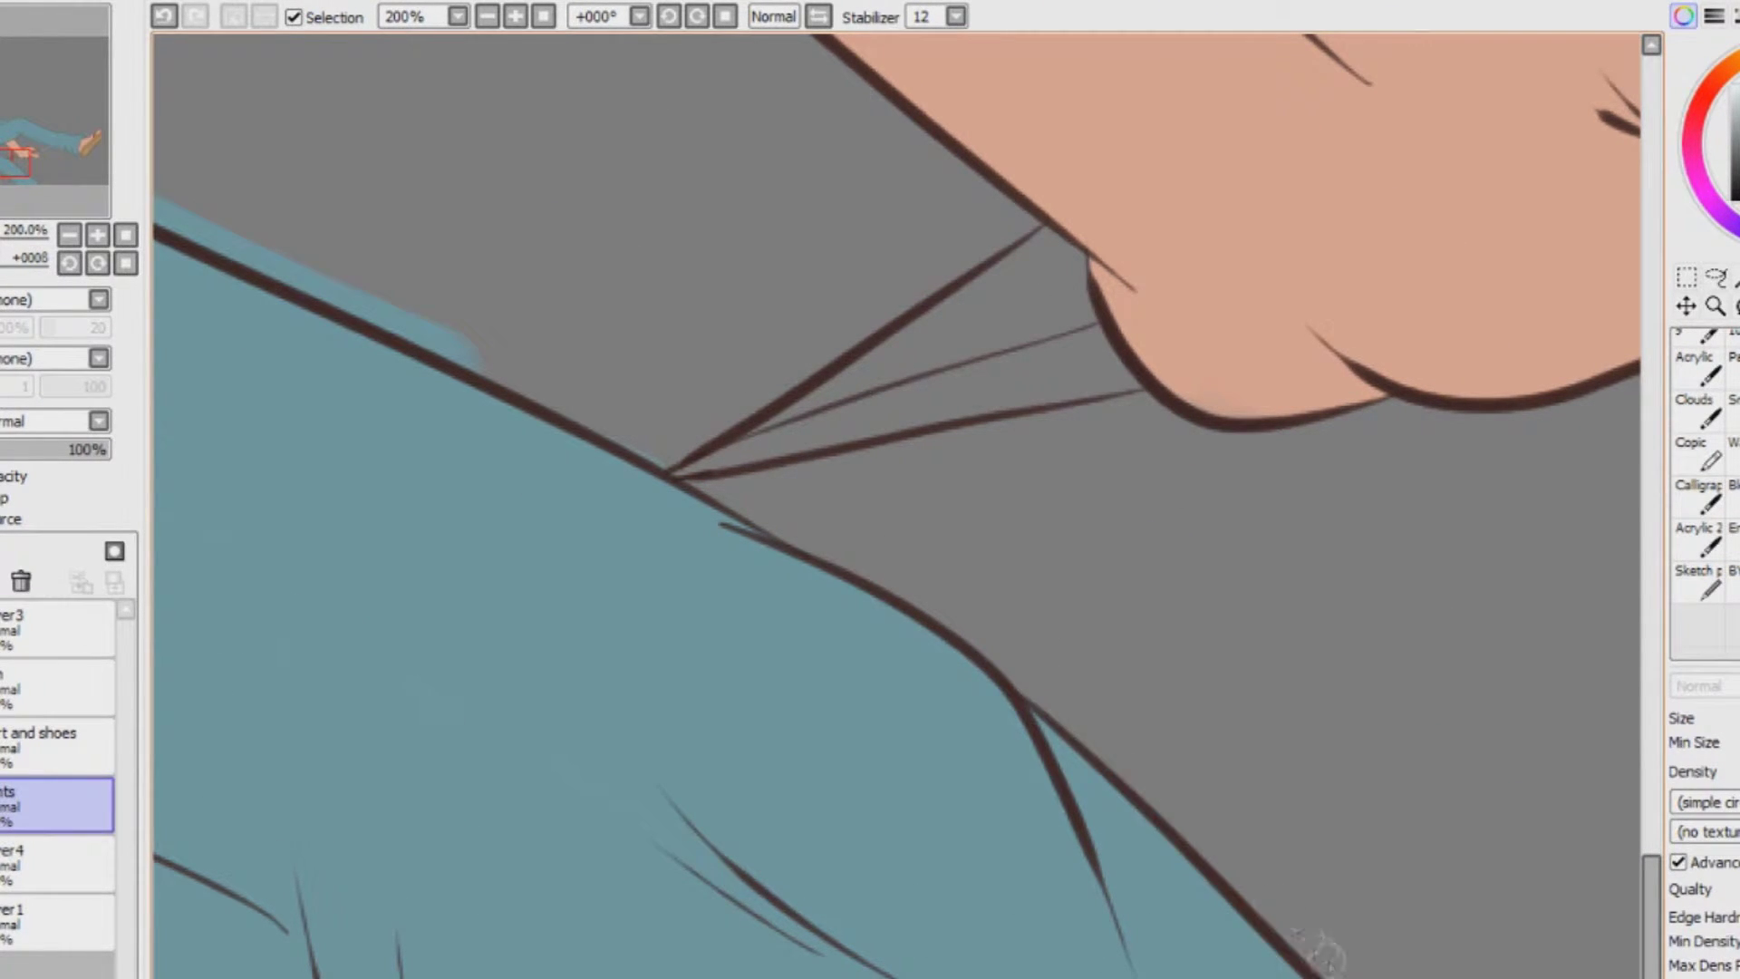
pyautogui.moveTo(686, 466); pyautogui.dragTo(159, 194)
pyautogui.moveTo(731, 440)
pyautogui.mouseDown()
pyautogui.moveTo(286, 439)
pyautogui.moveTo(285, 84)
pyautogui.mouseUp()
pyautogui.moveTo(1173, 843); pyautogui.dragTo(1391, 973)
# Erase the teal overspill further down the near leg's upper outline, along the calf
pyautogui.press('Right')
pyautogui.press('Right')
pyautogui.press('Right')
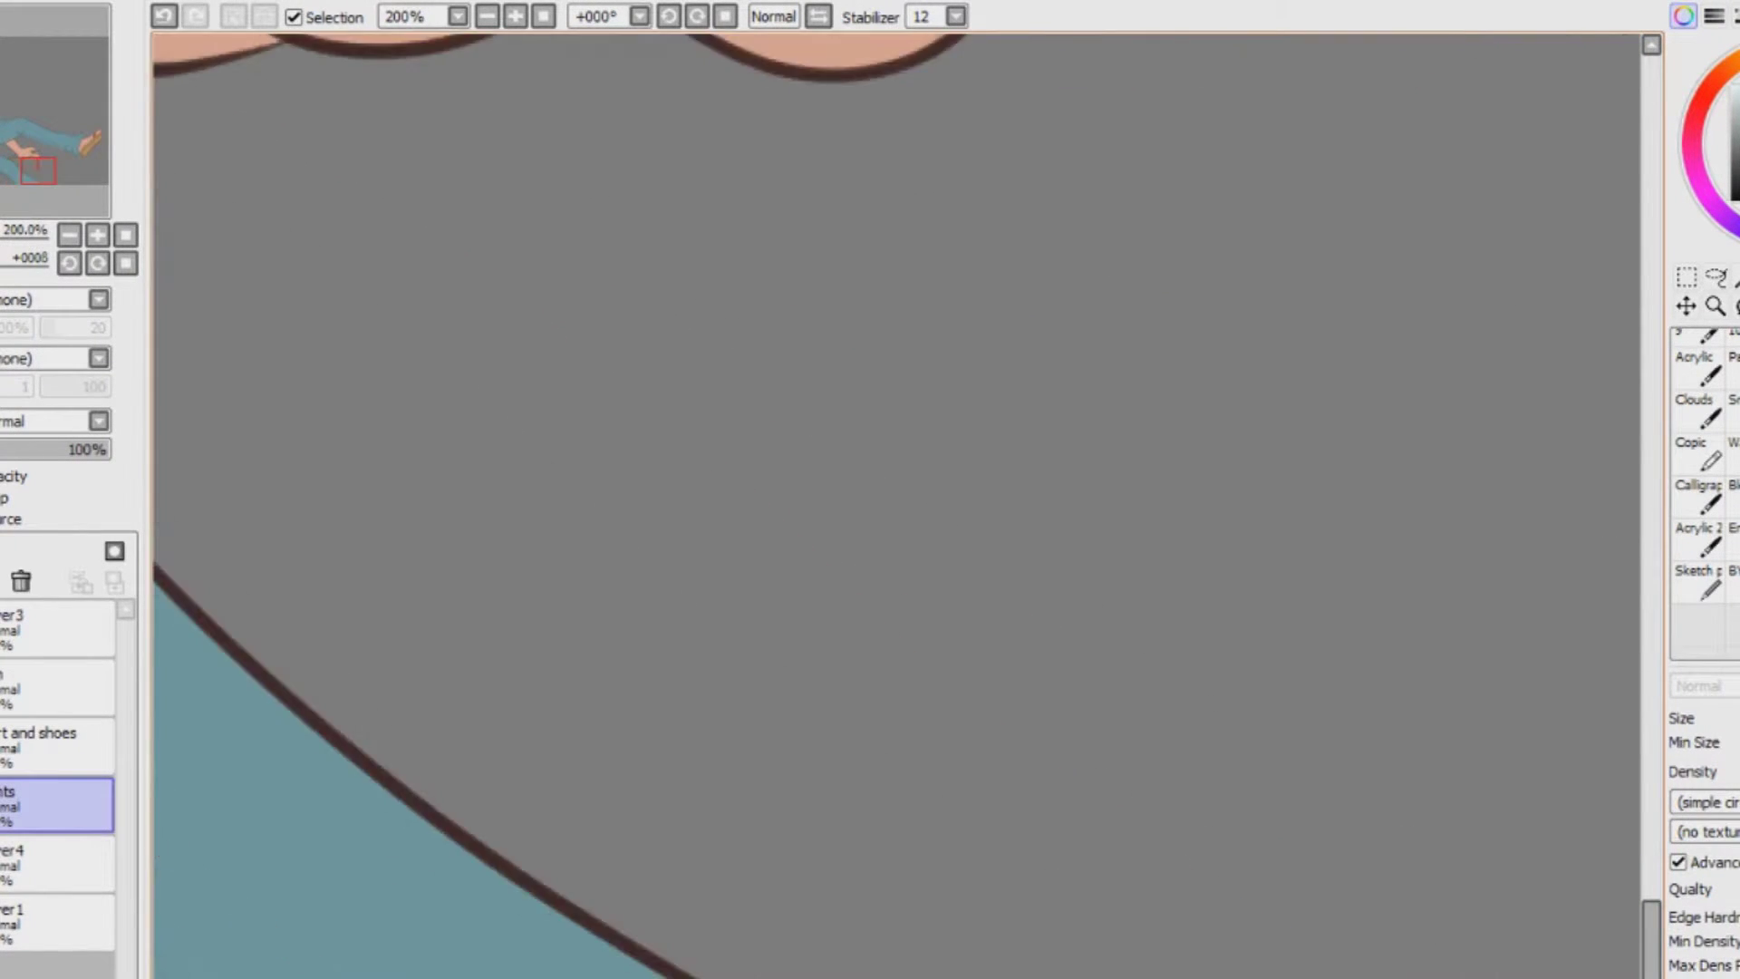
pyautogui.press('Down')
pyautogui.press('Down')
pyautogui.press('Down')
pyautogui.moveTo(884, 728); pyautogui.dragTo(977, 831)
# Erase the teal overspill along the underside of the outstretched leg, from the crotch folds to the calf
pyautogui.moveTo(1651, 971); pyautogui.dragTo(1657, 814)
pyautogui.moveTo(781, 510)
pyautogui.mouseDown()
pyautogui.moveTo(1232, 657)
pyautogui.moveTo(1558, 720)
pyautogui.mouseUp()
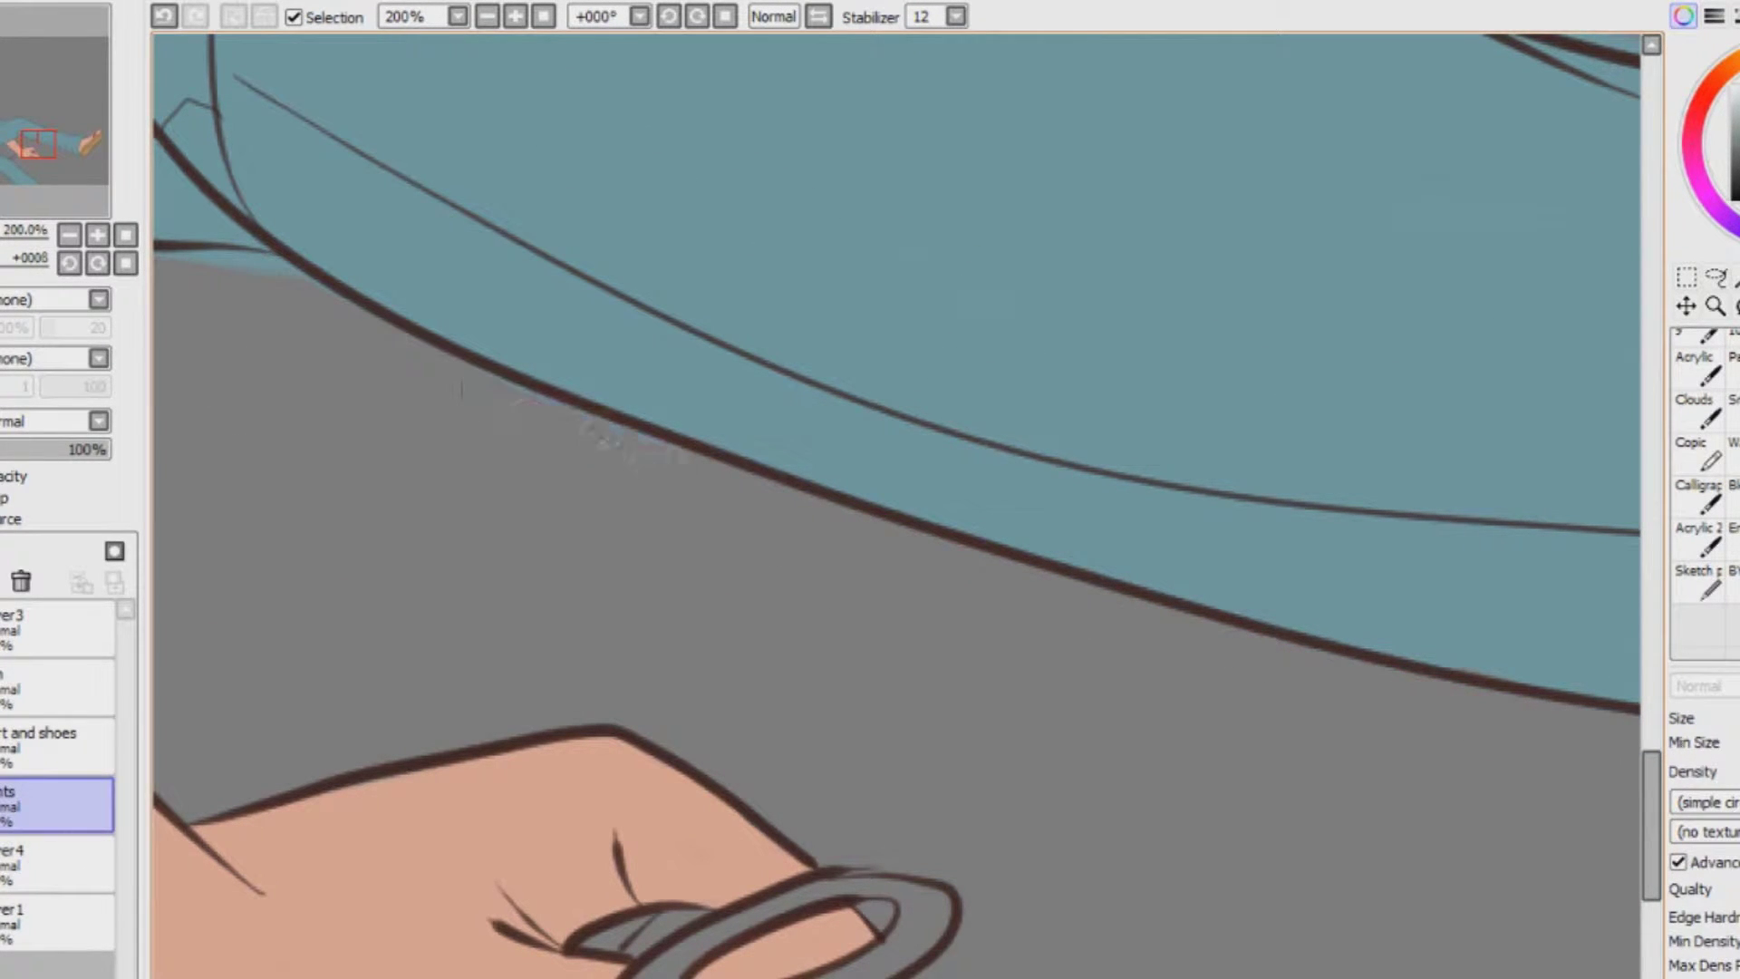
pyautogui.press('Left')
pyautogui.press('Left')
pyautogui.press('Left')
pyautogui.moveTo(1092, 272); pyautogui.dragTo(1140, 311)
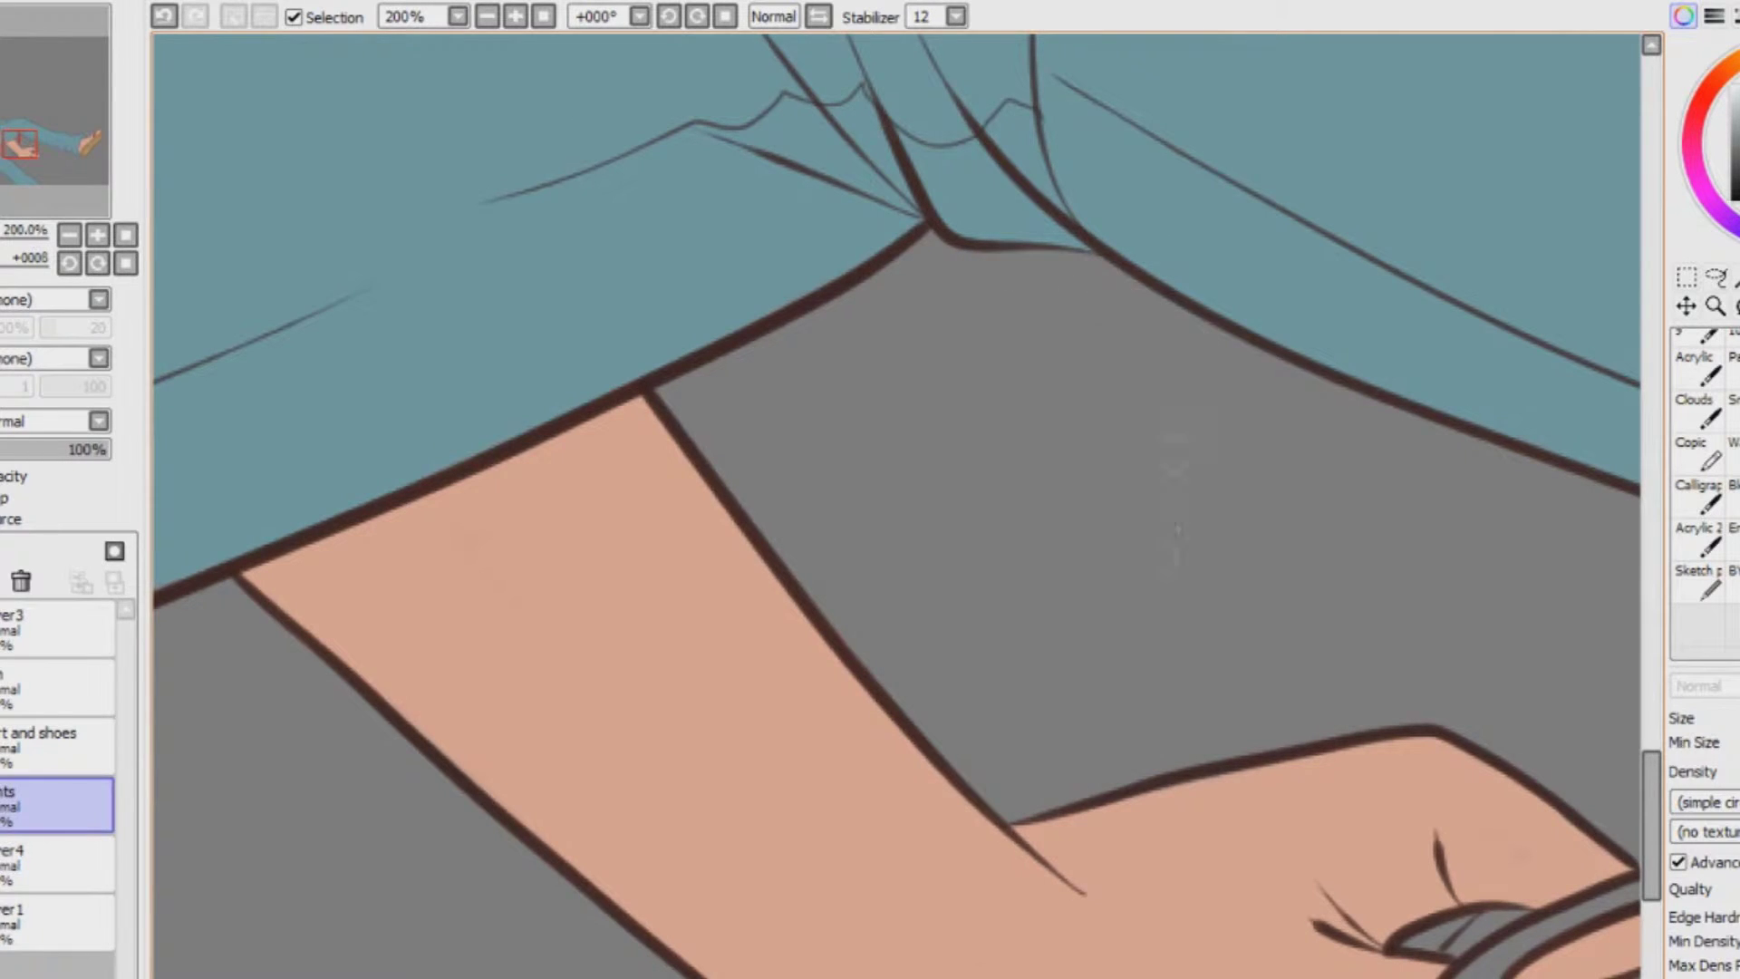
pyautogui.moveTo(861, 977); pyautogui.dragTo(1079, 978)
pyautogui.moveTo(869, 759)
pyautogui.mouseDown()
pyautogui.moveTo(978, 762)
pyautogui.moveTo(1314, 869)
pyautogui.mouseUp()
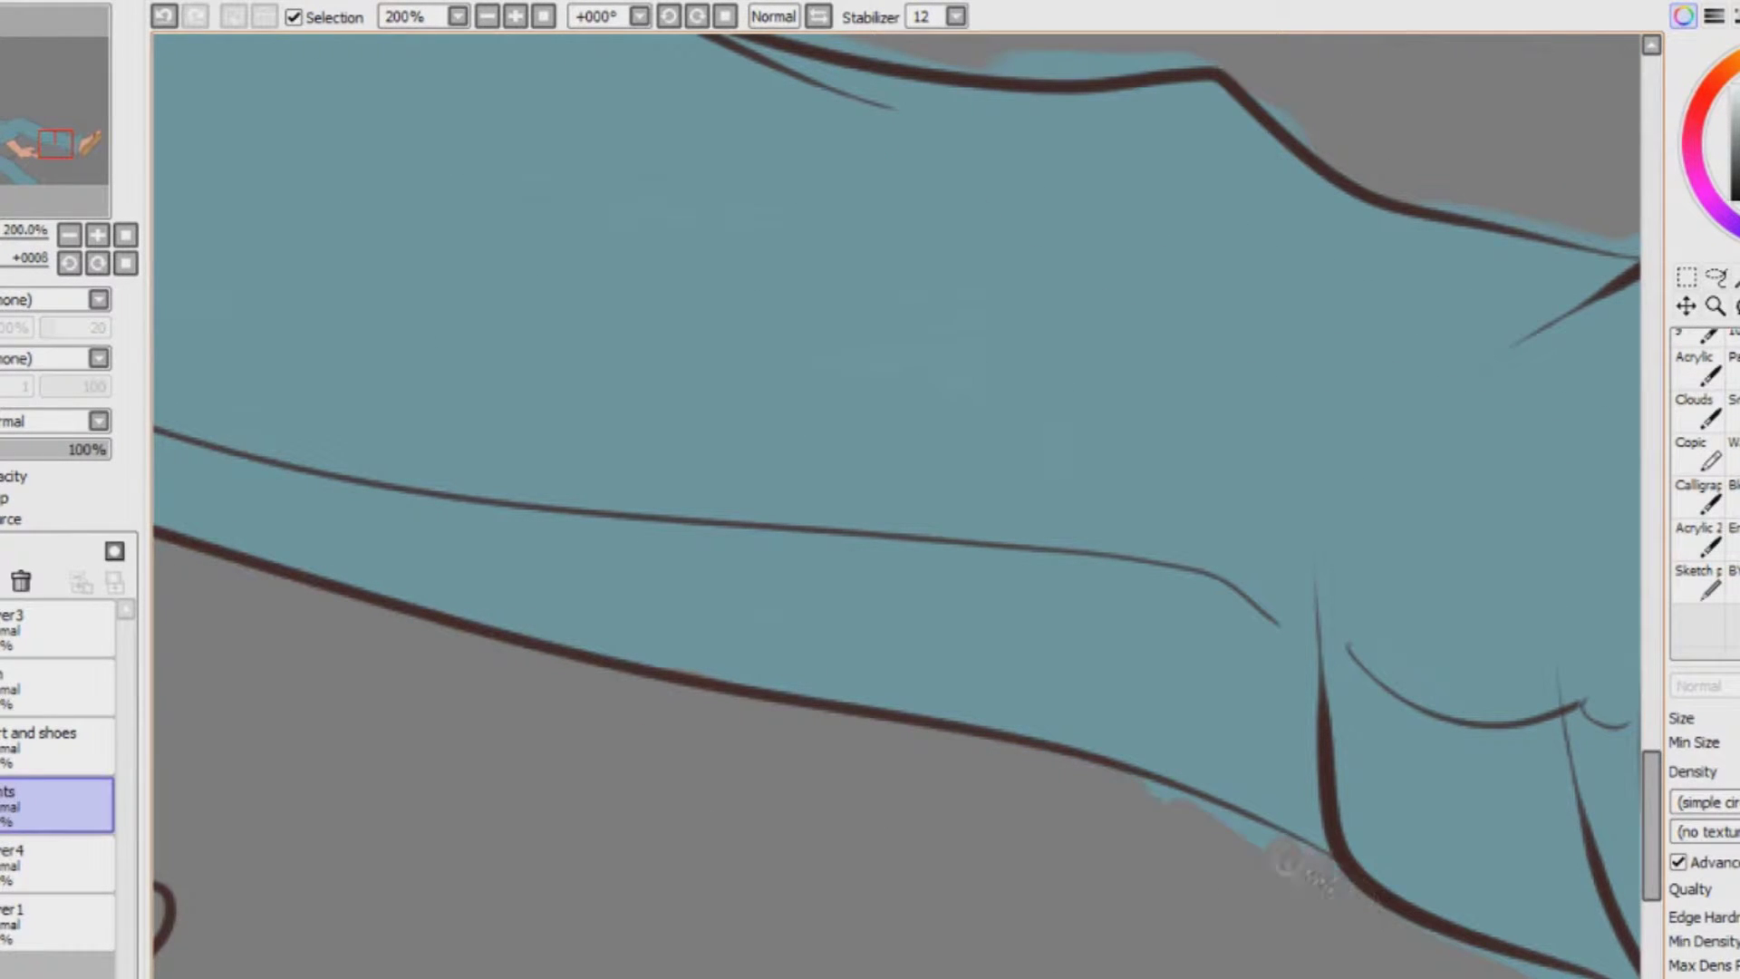
# Erase the teal overspill around the outstretched leg's cuff and along the upper outline leading to it
pyautogui.press('Right')
pyautogui.press('Right')
pyautogui.press('Right')
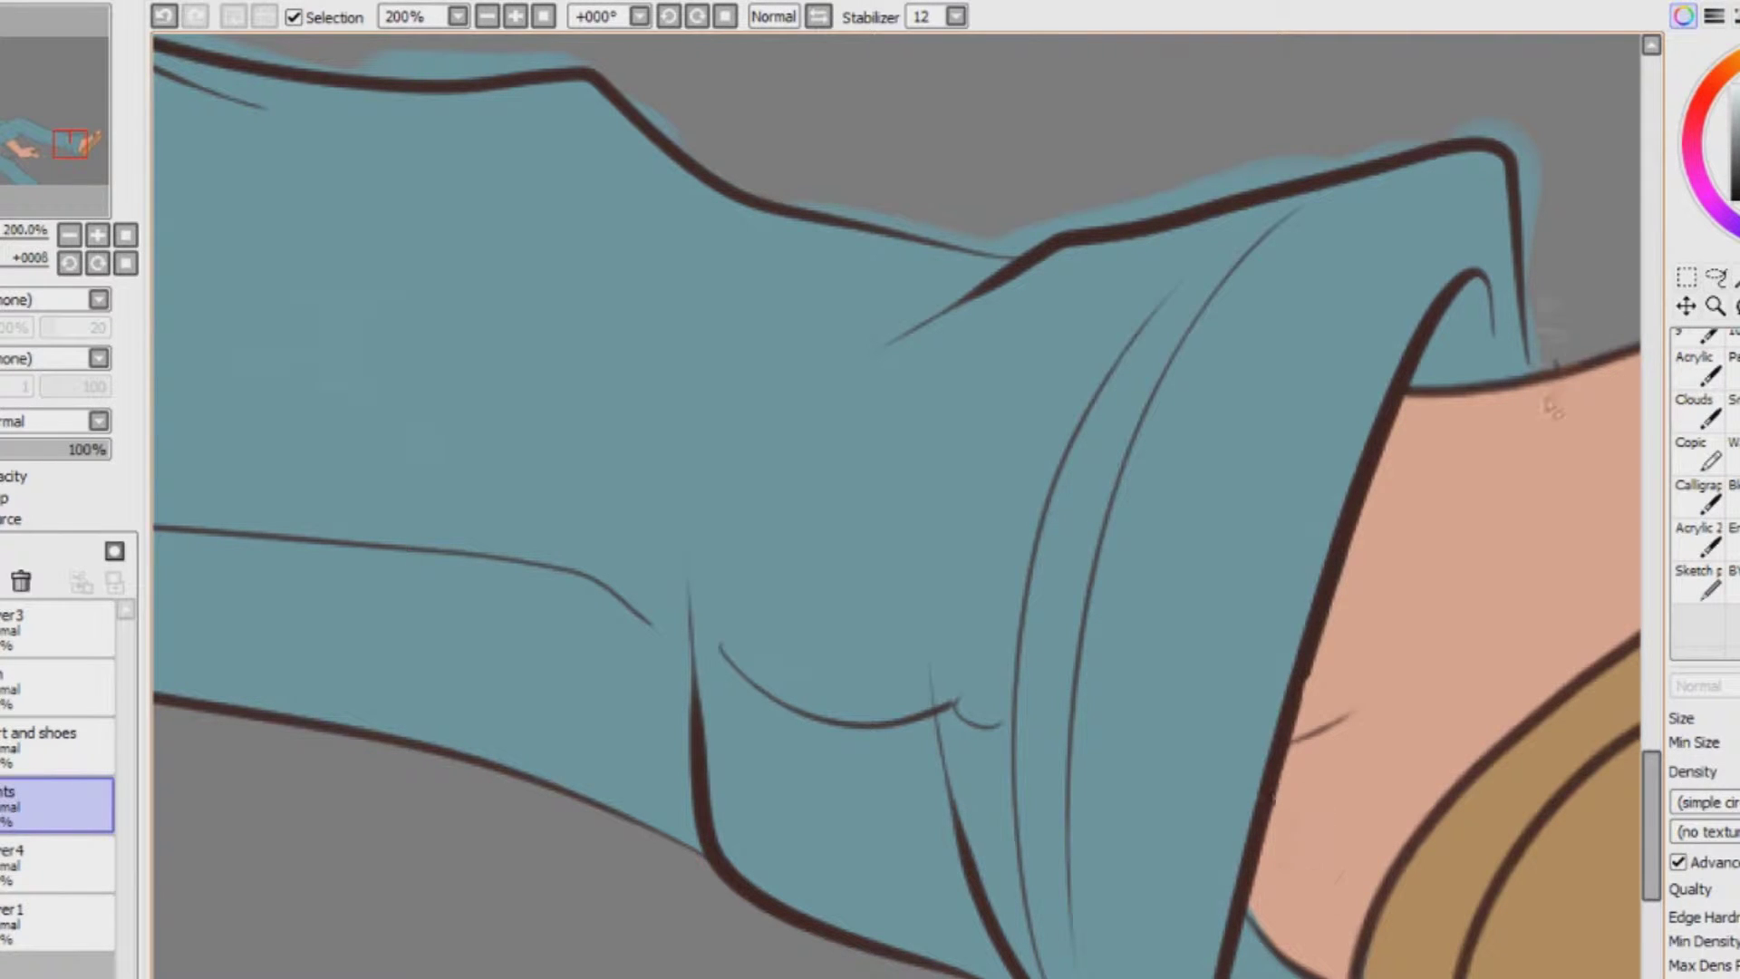
pyautogui.moveTo(1396, 136)
pyautogui.mouseDown()
pyautogui.moveTo(1123, 198)
pyautogui.moveTo(1087, 263)
pyautogui.mouseUp()
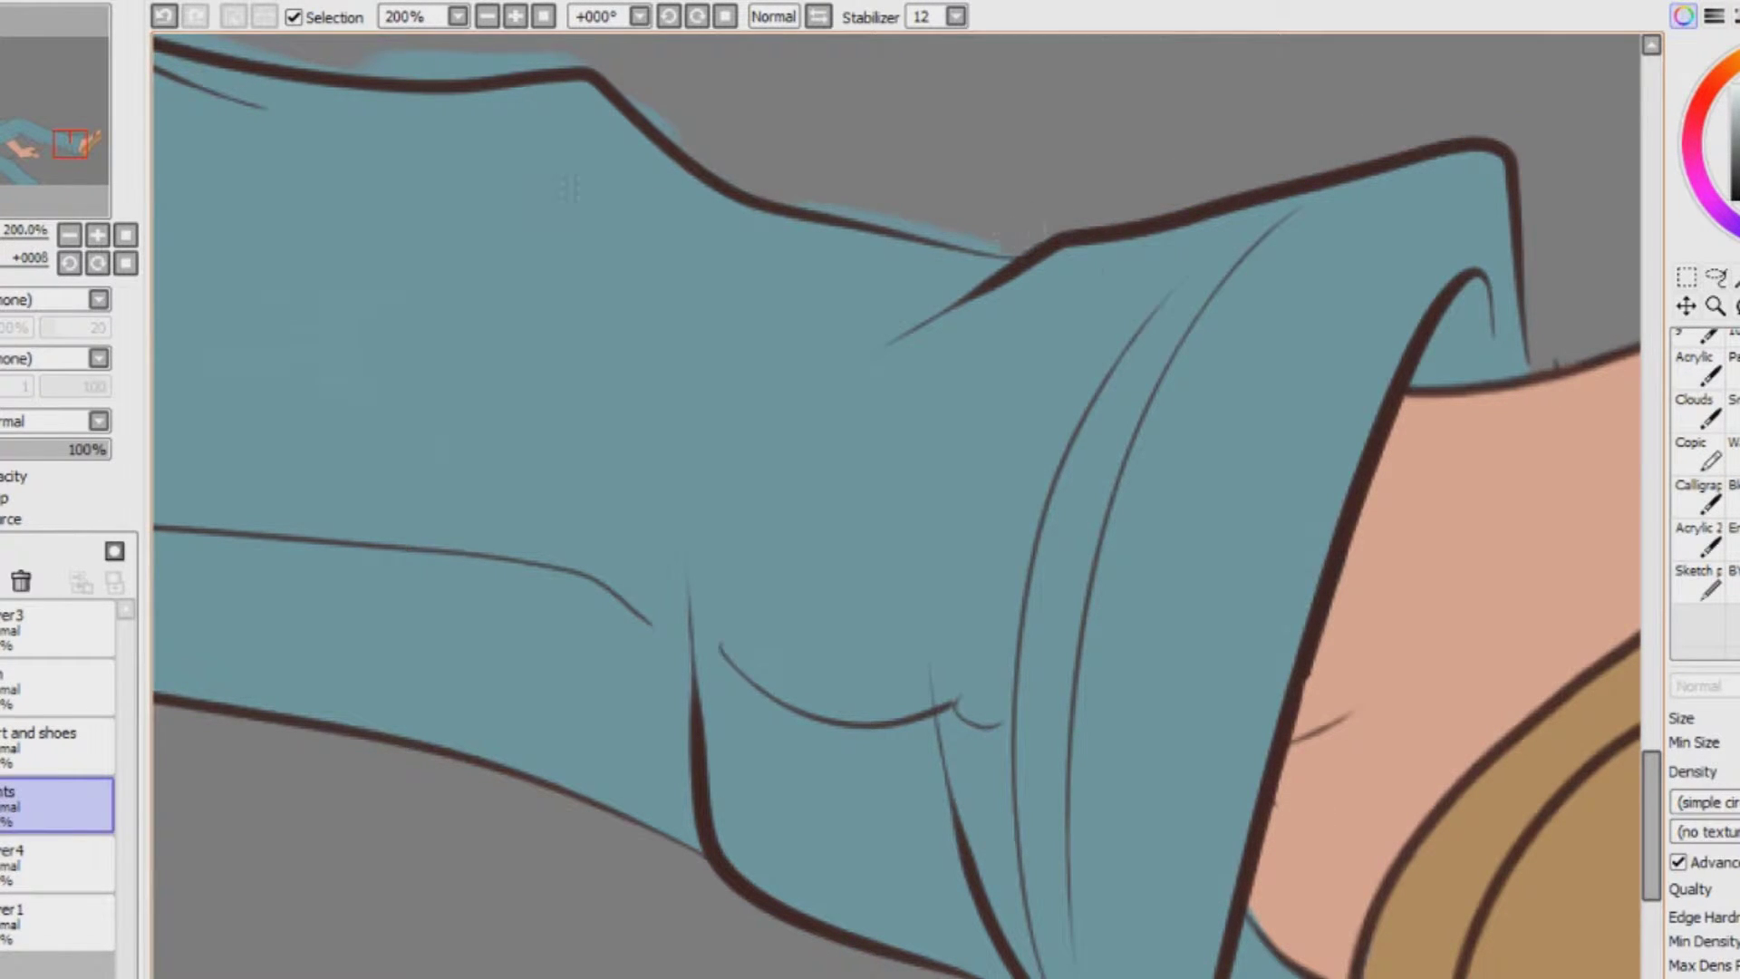
pyautogui.moveTo(738, 170); pyautogui.dragTo(991, 234)
# Paint the swept fringe above the ear and forehead orange on Layer6
pyautogui.press('Up')
pyautogui.press('Up')
pyautogui.press('Up')
pyautogui.press('Up')
pyautogui.press('Up')
pyautogui.press('Up')
pyautogui.press('Left')
pyautogui.press('Left')
pyautogui.press('Left')
pyautogui.press('Left')
pyautogui.press('Left')
pyautogui.press('Left')
pyautogui.press('Left')
pyautogui.press('Left')
pyautogui.press('Left')
pyautogui.moveTo(1169, 593)
pyautogui.mouseDown()
pyautogui.moveTo(1409, 600)
pyautogui.moveTo(829, 530)
pyautogui.mouseUp()
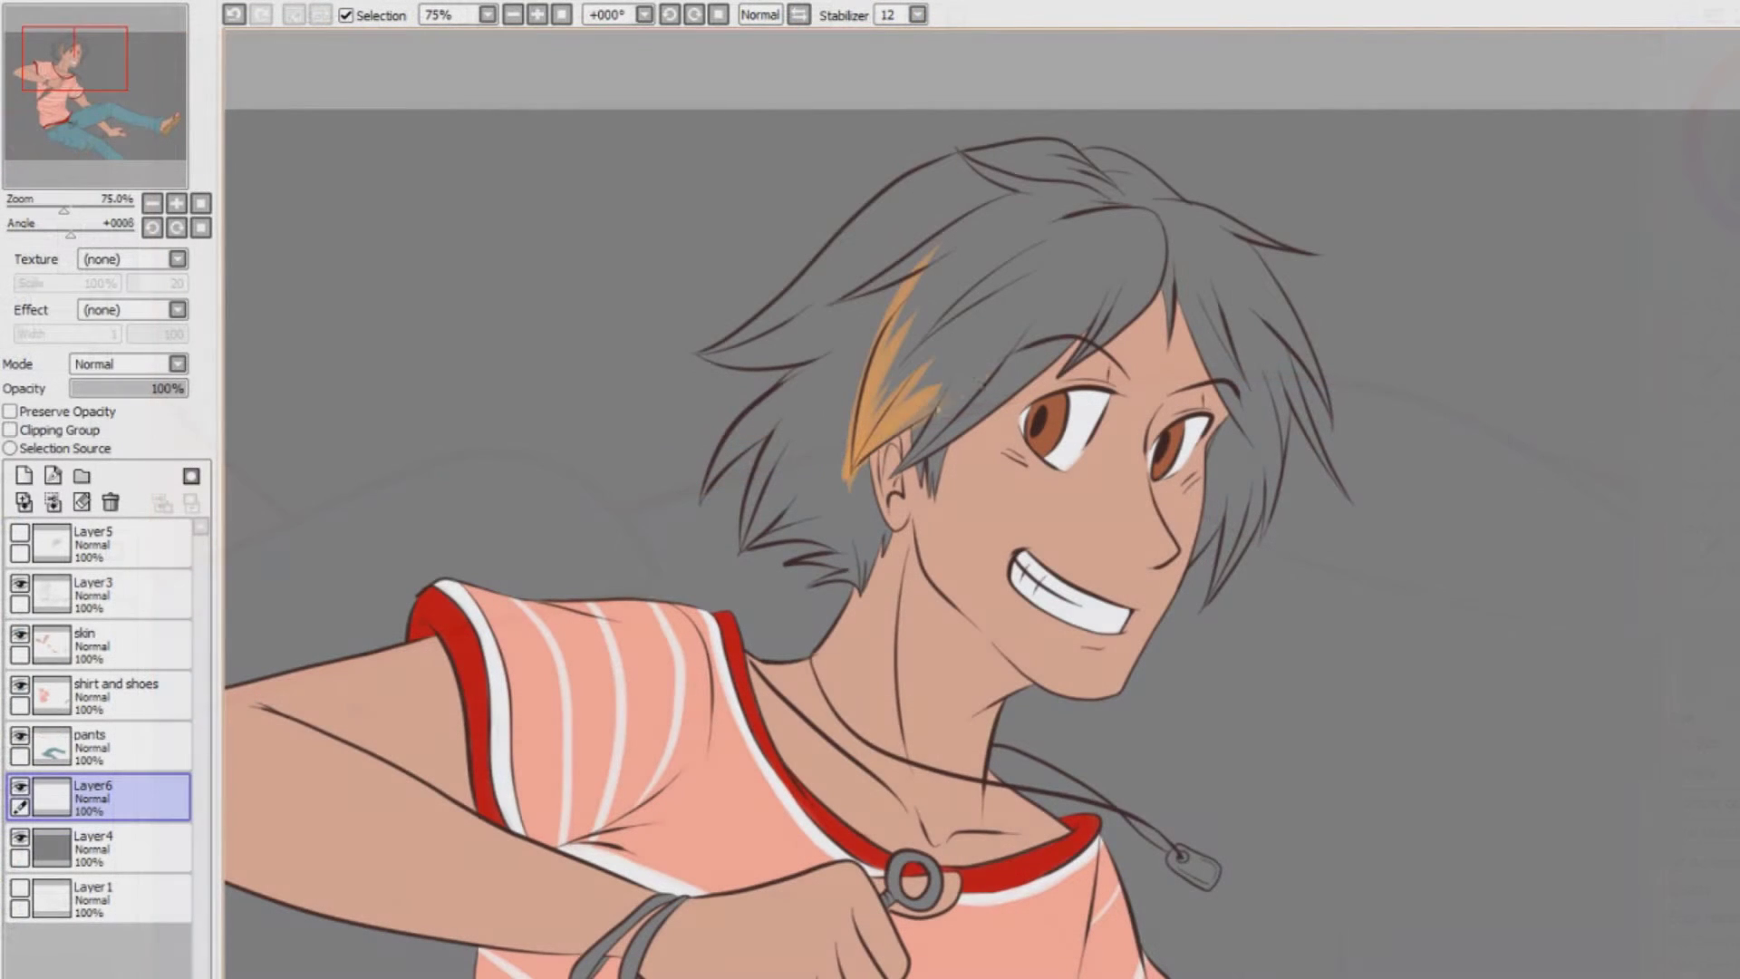
pyautogui.moveTo(899, 470); pyautogui.dragTo(986, 379)
pyautogui.moveTo(933, 494); pyautogui.dragTo(983, 324)
pyautogui.moveTo(942, 458); pyautogui.dragTo(1119, 285)
pyautogui.moveTo(1078, 363); pyautogui.dragTo(1169, 217)
pyautogui.moveTo(947, 371); pyautogui.dragTo(1123, 227)
pyautogui.moveTo(898, 398)
pyautogui.mouseDown()
pyautogui.moveTo(1152, 210)
pyautogui.moveTo(1042, 181)
pyautogui.mouseUp()
pyautogui.moveTo(906, 340); pyautogui.dragTo(1119, 204)
pyautogui.moveTo(942, 243)
pyautogui.mouseDown()
pyautogui.moveTo(854, 348)
pyautogui.moveTo(836, 420)
pyautogui.mouseUp()
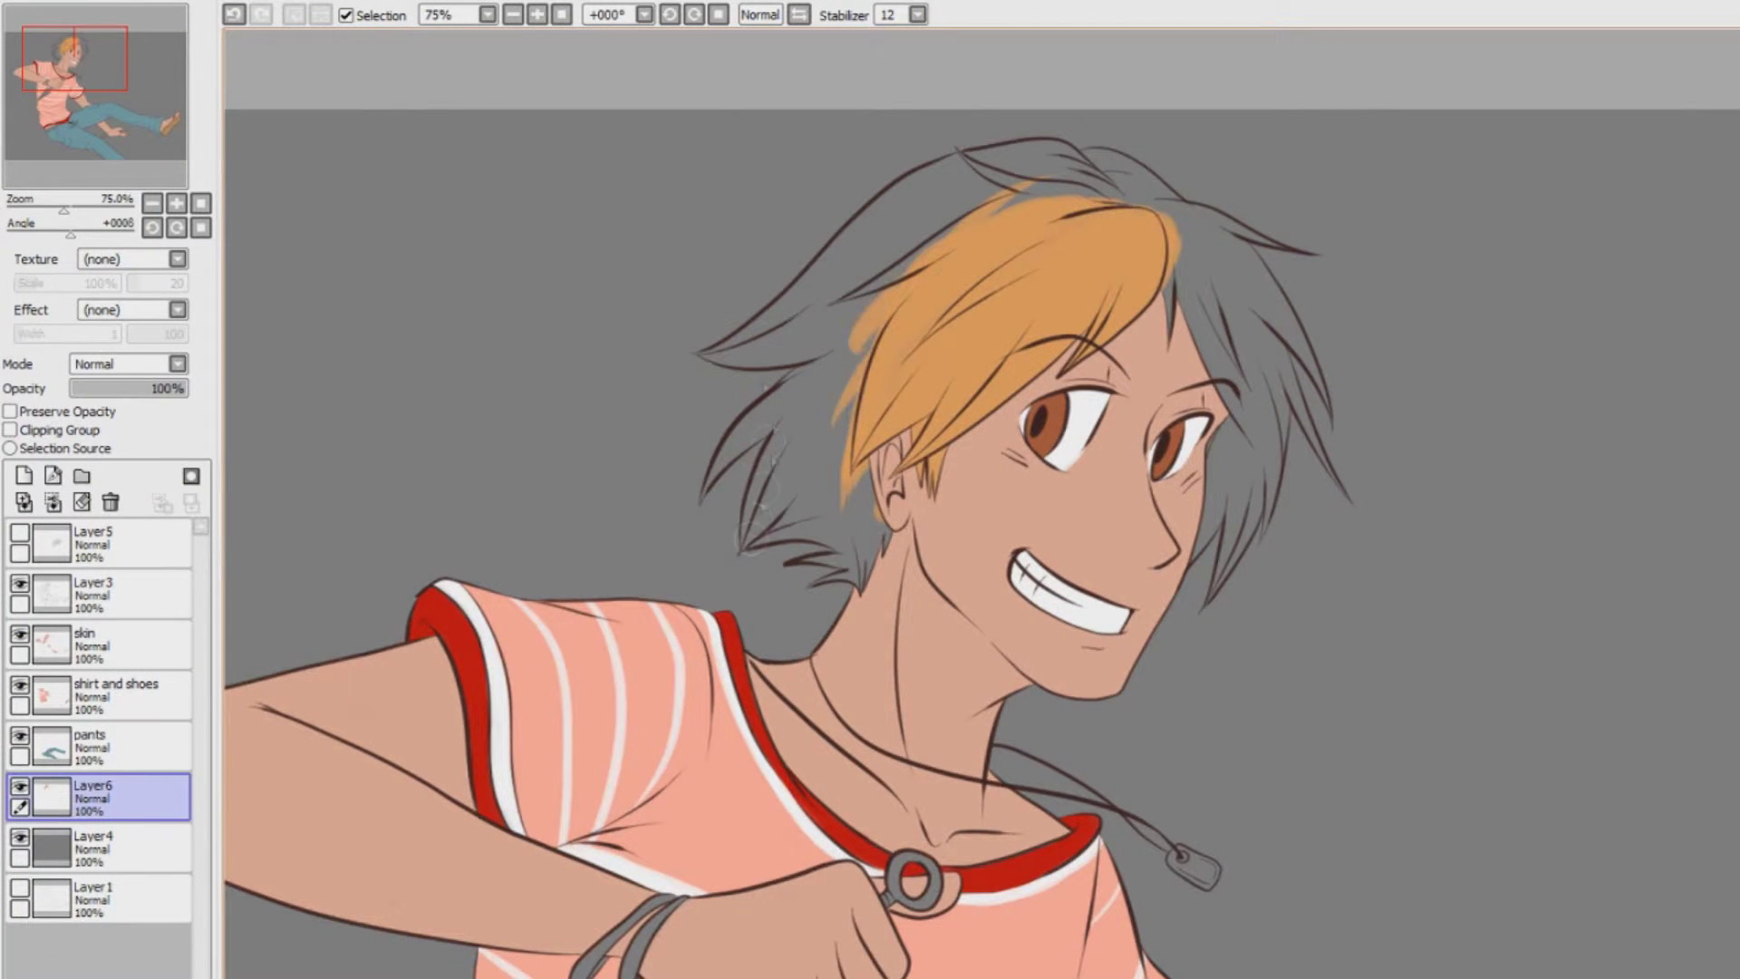
# Paint the hair behind the ear and the small tufts at the nape orange
pyautogui.scroll(3, 761, 503)
pyautogui.moveTo(634, 516); pyautogui.dragTo(997, 504)
pyautogui.moveTo(838, 526); pyautogui.dragTo(813, 656)
pyautogui.moveTo(815, 344); pyautogui.dragTo(829, 589)
pyautogui.moveTo(779, 390); pyautogui.dragTo(804, 548)
pyautogui.moveTo(677, 644)
pyautogui.mouseDown()
pyautogui.moveTo(752, 621)
pyautogui.moveTo(799, 638)
pyautogui.mouseUp()
pyautogui.moveTo(743, 593); pyautogui.dragTo(799, 572)
pyautogui.moveTo(645, 577); pyautogui.dragTo(793, 564)
pyautogui.moveTo(788, 543)
pyautogui.mouseDown()
pyautogui.moveTo(634, 496)
pyautogui.moveTo(500, 551)
pyautogui.mouseUp()
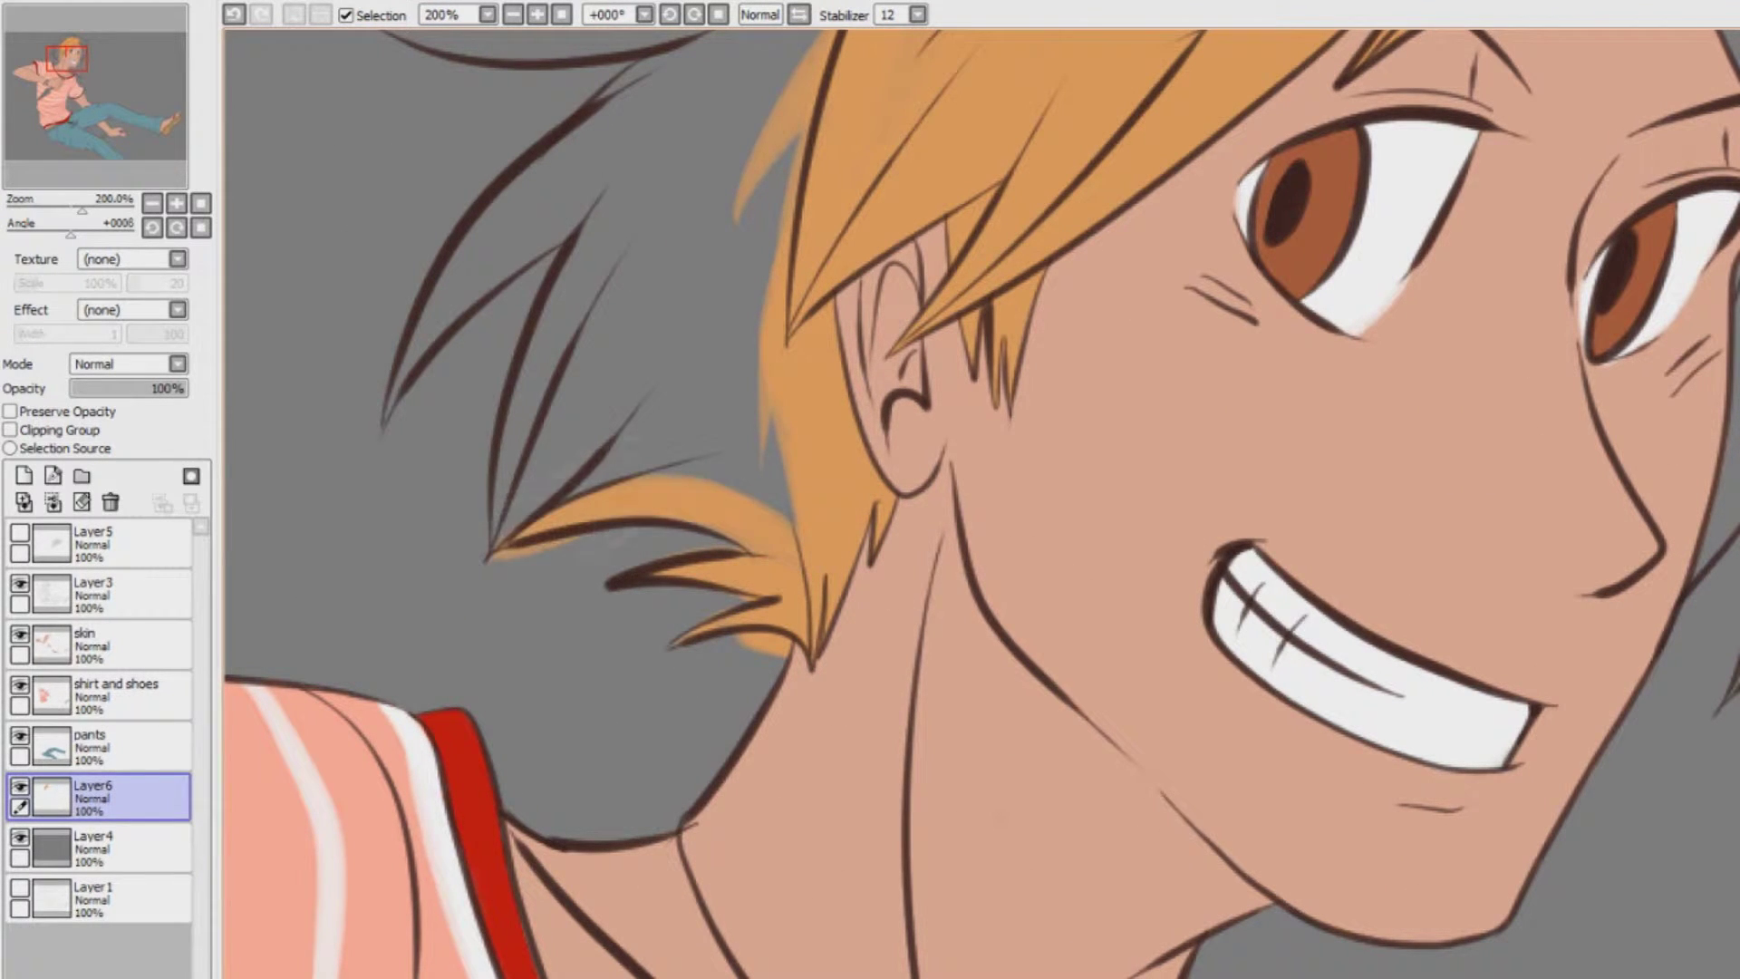
# Fill the pointed locks at the back of the head with orange up to the fringe
pyautogui.moveTo(725, 494); pyautogui.dragTo(494, 549)
pyautogui.moveTo(494, 548); pyautogui.dragTo(548, 317)
pyautogui.moveTo(535, 453); pyautogui.dragTo(625, 199)
pyautogui.moveTo(552, 335); pyautogui.dragTo(639, 172)
pyautogui.moveTo(562, 453); pyautogui.dragTo(671, 208)
pyautogui.moveTo(671, 209); pyautogui.dragTo(743, 489)
pyautogui.moveTo(707, 299); pyautogui.dragTo(779, 117)
pyautogui.moveTo(779, 118); pyautogui.dragTo(662, 172)
pyautogui.moveTo(707, 109)
pyautogui.mouseDown()
pyautogui.moveTo(471, 272)
pyautogui.moveTo(544, 235)
pyautogui.mouseUp()
pyautogui.scroll(5, 981, 504)
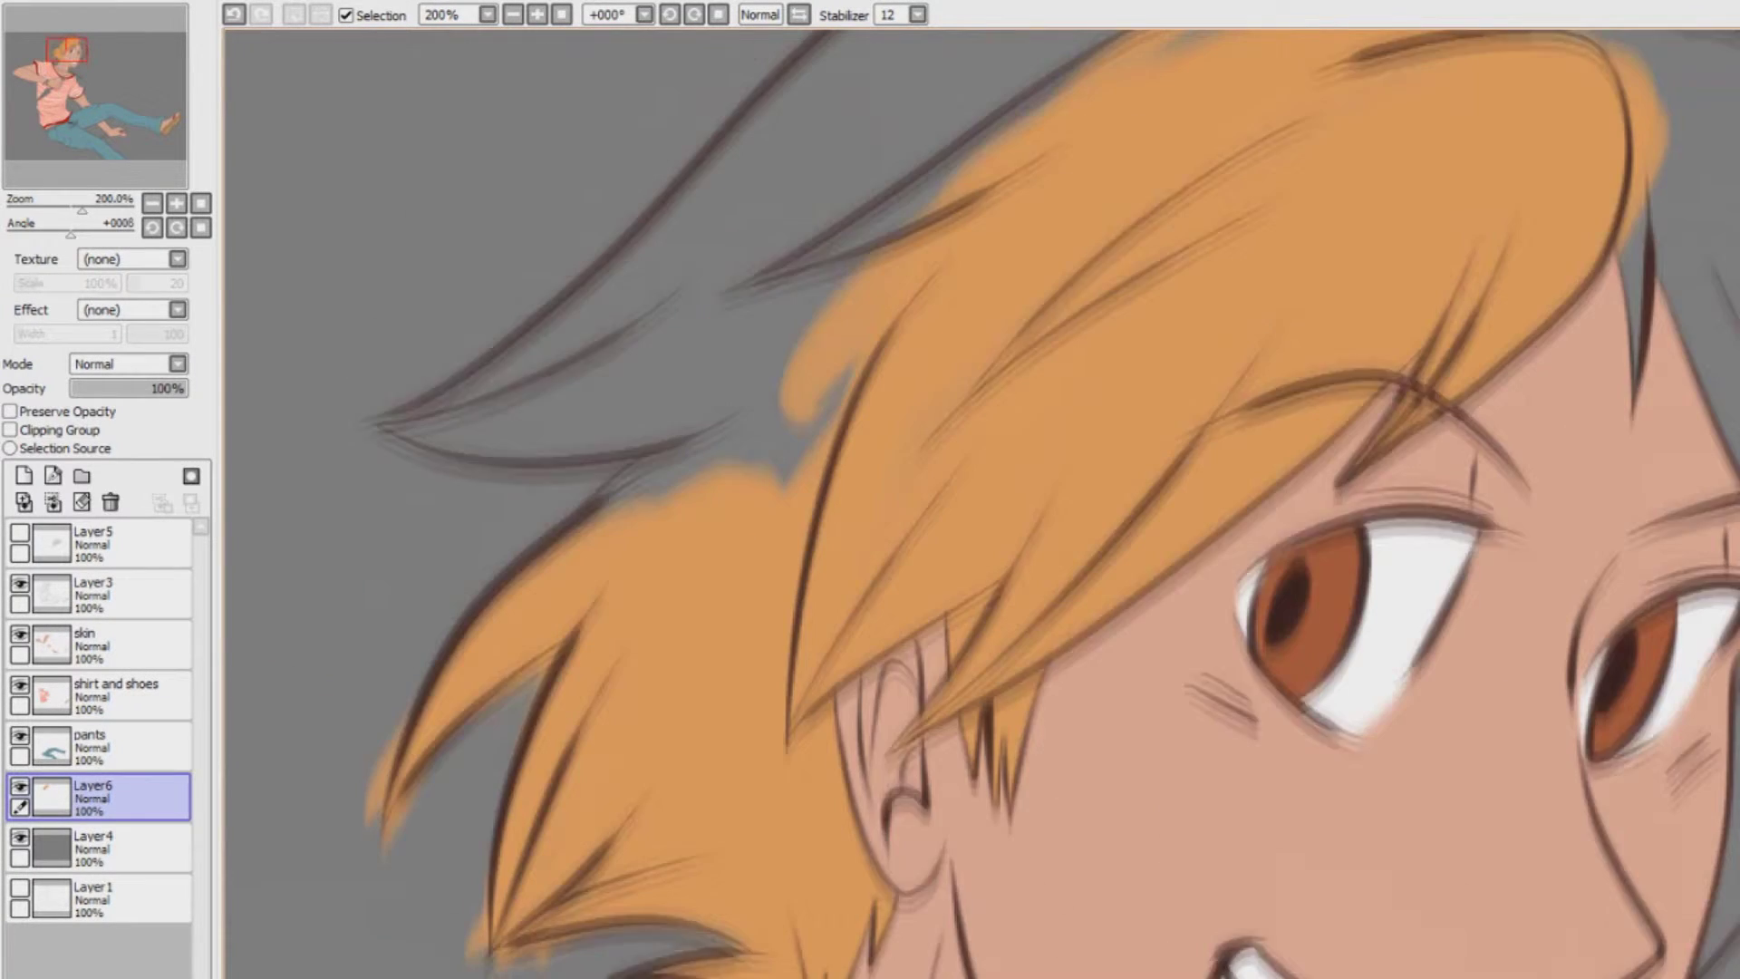
# Paint the large upper back spike, the crown edge and the hair beside the far eye orange
pyautogui.moveTo(703, 235)
pyautogui.mouseDown()
pyautogui.moveTo(605, 328)
pyautogui.moveTo(376, 440)
pyautogui.mouseUp()
pyautogui.moveTo(376, 440)
pyautogui.mouseDown()
pyautogui.moveTo(451, 451)
pyautogui.moveTo(552, 426)
pyautogui.moveTo(770, 462)
pyautogui.moveTo(688, 290)
pyautogui.moveTo(698, 227)
pyautogui.mouseUp()
pyautogui.moveTo(770, 118)
pyautogui.mouseDown()
pyautogui.moveTo(1114, 82)
pyautogui.moveTo(1218, 45)
pyautogui.mouseUp()
pyautogui.moveTo(1631, 263)
pyautogui.mouseDown()
pyautogui.moveTo(1676, 236)
pyautogui.moveTo(1732, 861)
pyautogui.mouseUp()
pyautogui.moveTo(1736, 797)
pyautogui.mouseDown()
pyautogui.moveTo(1714, 938)
pyautogui.moveTo(1696, 902)
pyautogui.moveTo(1180, 580)
pyautogui.moveTo(1176, 548)
pyautogui.mouseUp()
pyautogui.moveTo(1283, 381); pyautogui.dragTo(1268, 589)
pyautogui.moveTo(1249, 444)
pyautogui.mouseDown()
pyautogui.moveTo(1212, 652)
pyautogui.moveTo(1244, 652)
pyautogui.moveTo(1325, 444)
pyautogui.moveTo(1420, 354)
pyautogui.moveTo(1389, 548)
pyautogui.moveTo(1393, 209)
pyautogui.moveTo(1287, 59)
pyautogui.mouseUp()
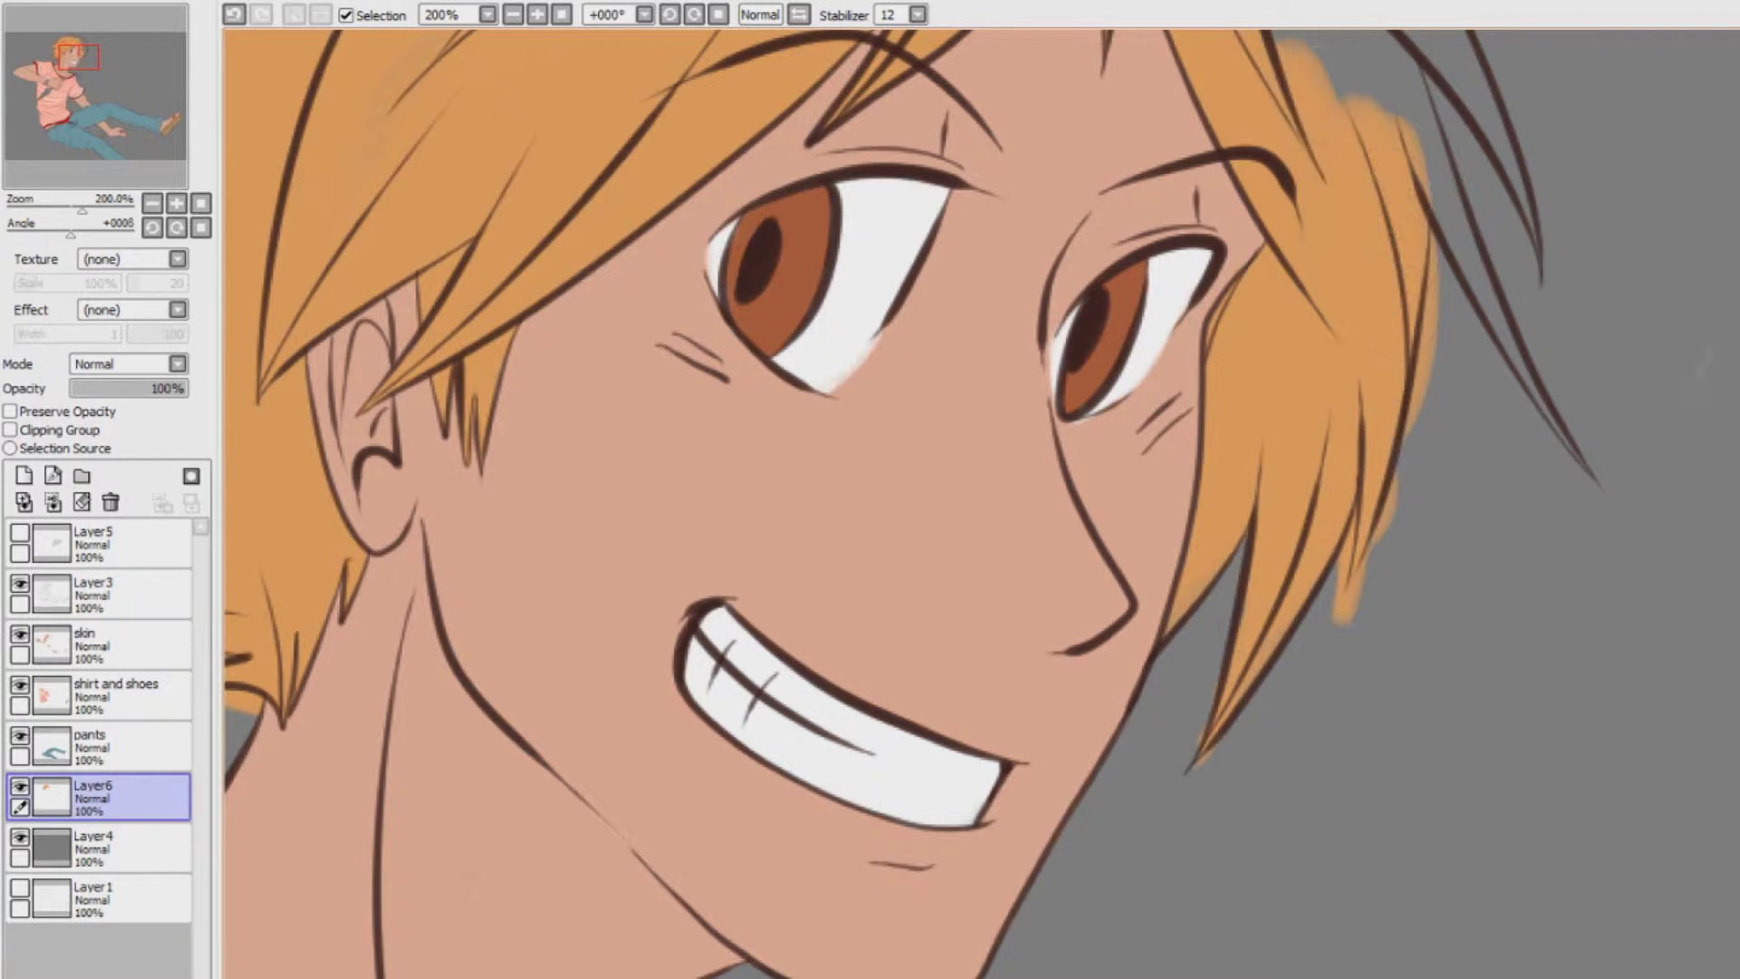
# Fill the remaining outer locks on the far side of the face and the rest of the crown with orange
pyautogui.moveTo(1287, 182); pyautogui.dragTo(1287, 442)
pyautogui.moveTo(1432, 408); pyautogui.dragTo(1594, 730)
pyautogui.moveTo(1395, 340); pyautogui.dragTo(1178, 50)
pyautogui.moveTo(1287, 136); pyautogui.dragTo(1287, 494)
pyautogui.moveTo(1368, 507); pyautogui.dragTo(1540, 875)
pyautogui.moveTo(1436, 670)
pyautogui.mouseDown()
pyautogui.moveTo(1182, 326)
pyautogui.moveTo(1391, 421)
pyautogui.moveTo(1069, 272)
pyautogui.moveTo(380, 217)
pyautogui.moveTo(263, 326)
pyautogui.mouseUp()
pyautogui.moveTo(689, 182)
pyautogui.mouseDown()
pyautogui.moveTo(915, 181)
pyautogui.moveTo(1078, 257)
pyautogui.mouseUp()
pyautogui.click(513, 15)
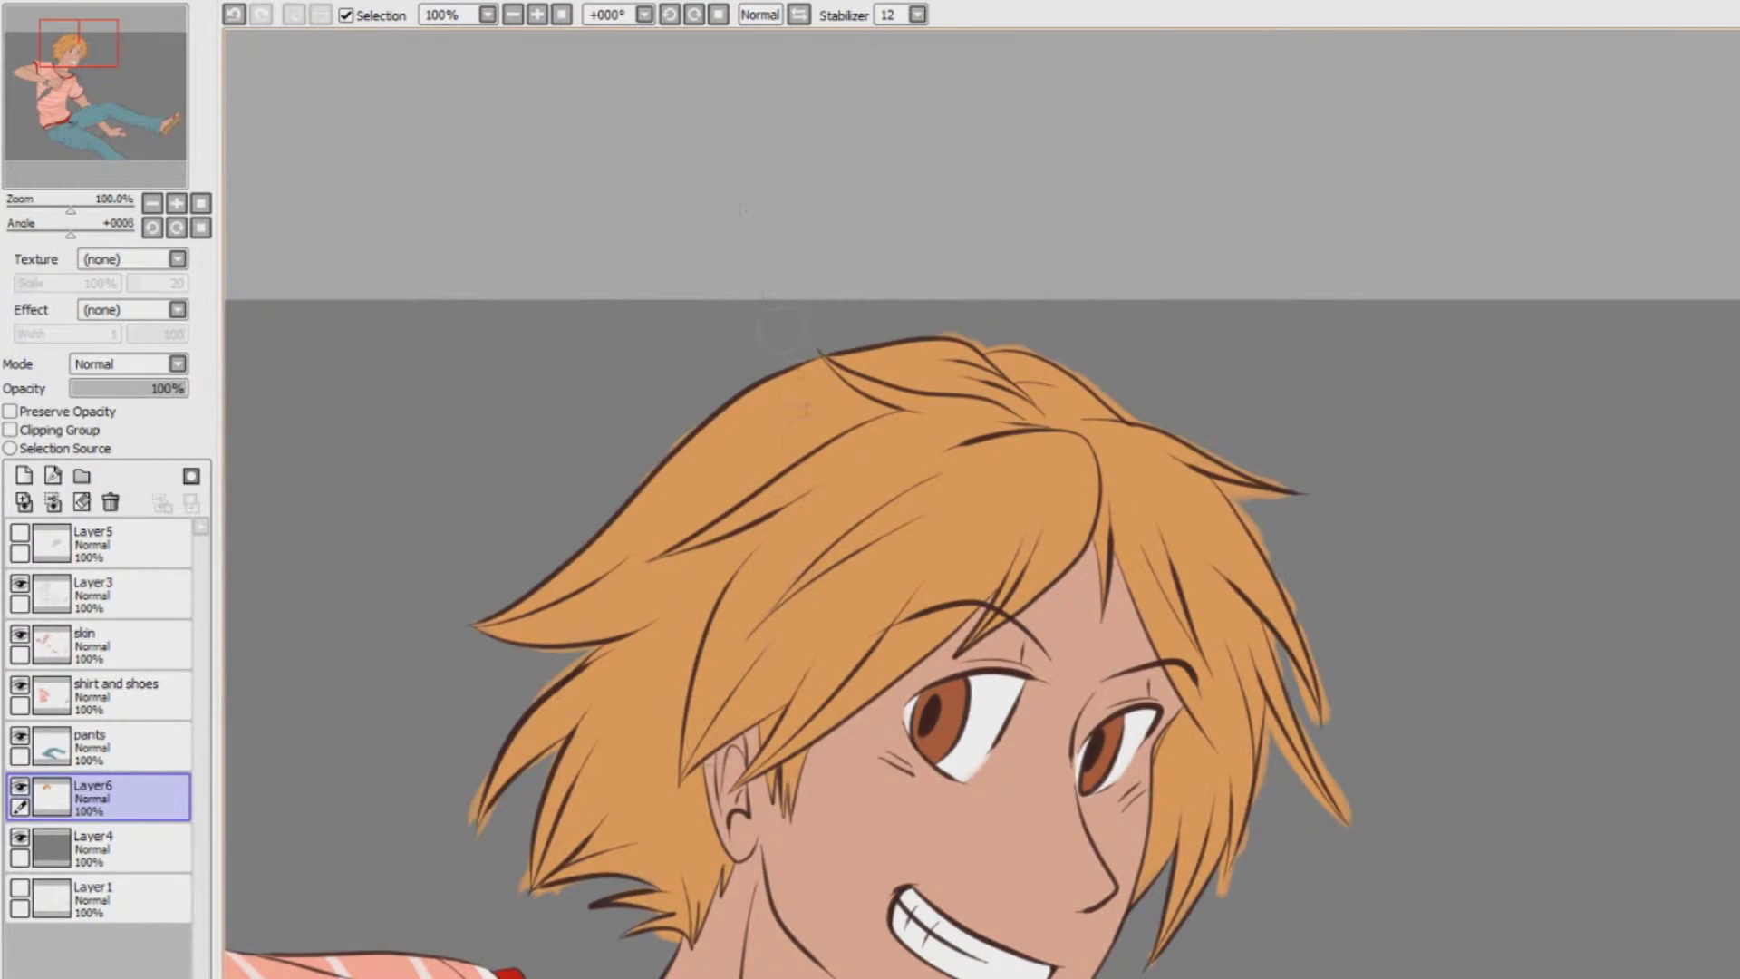
# Erase the orange overspill along the crown's far side, around the protruding spike and down the outer hair outline
pyautogui.press('pageup')
pyautogui.press('pageup')
pyautogui.press('pageup')
pyautogui.moveTo(1447, 340)
pyautogui.mouseDown()
pyautogui.moveTo(1595, 519)
pyautogui.moveTo(1489, 362)
pyautogui.moveTo(1626, 385)
pyautogui.moveTo(1594, 327)
pyautogui.moveTo(1354, 197)
pyautogui.mouseUp()
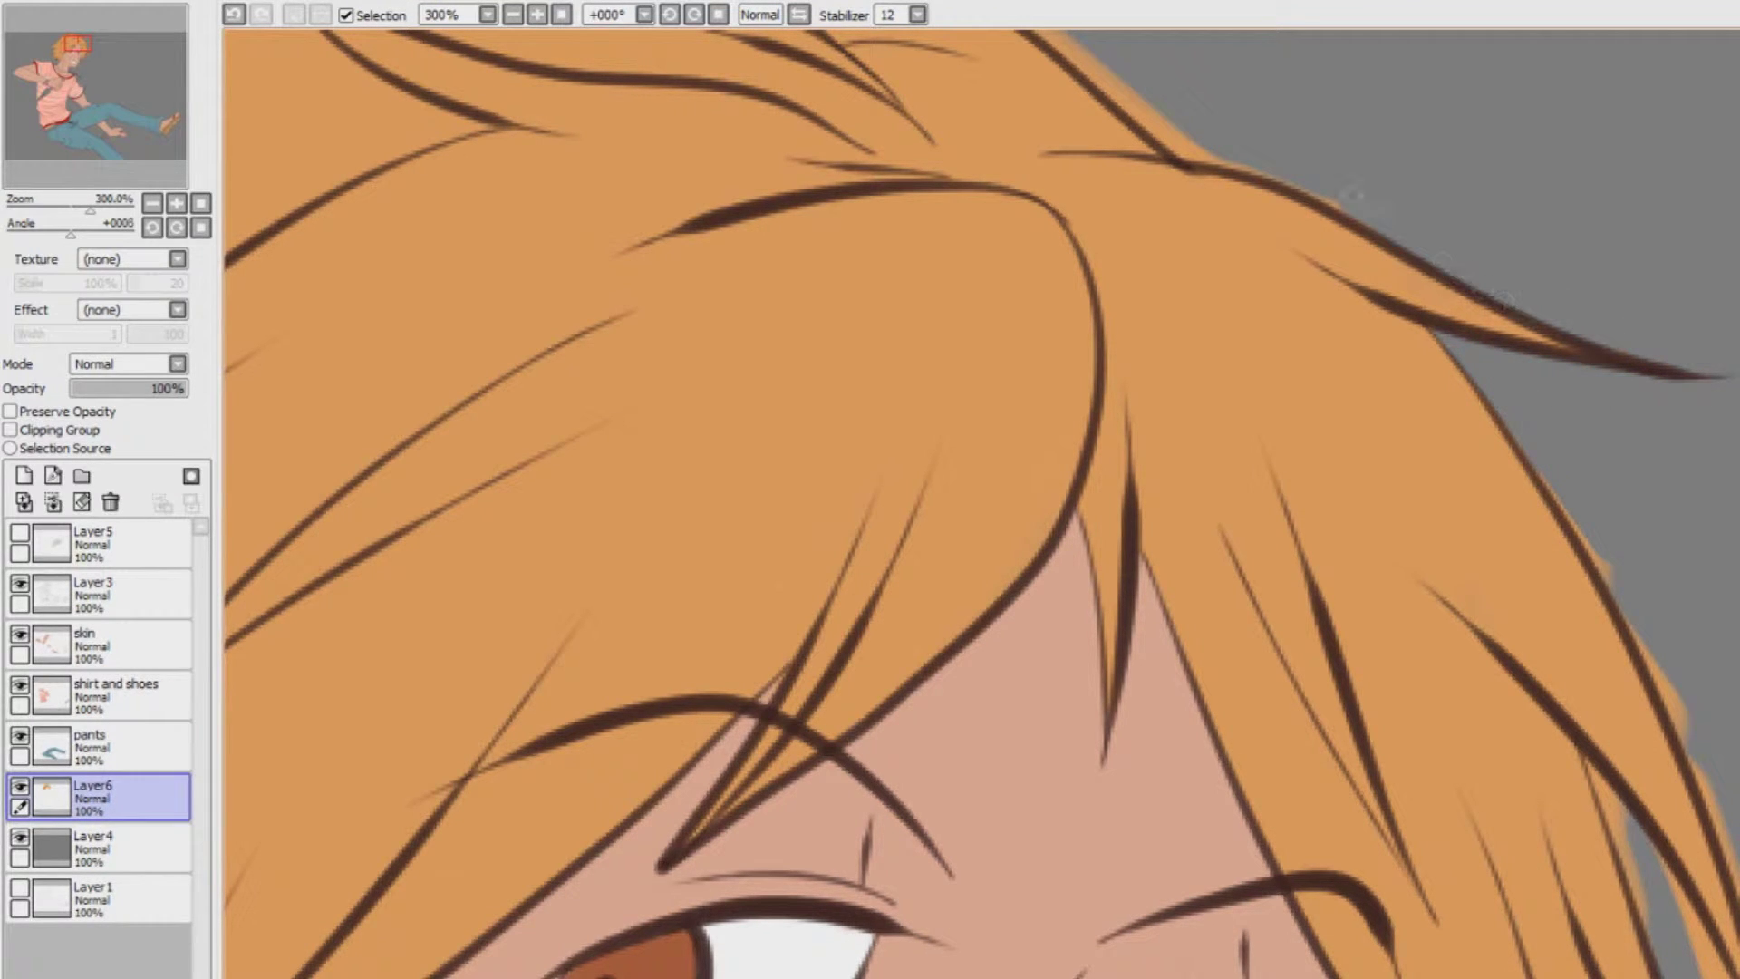
pyautogui.moveTo(1255, 164); pyautogui.dragTo(1087, 58)
pyautogui.moveTo(1540, 476)
pyautogui.mouseDown()
pyautogui.moveTo(1717, 820)
pyautogui.moveTo(1735, 906)
pyautogui.mouseUp()
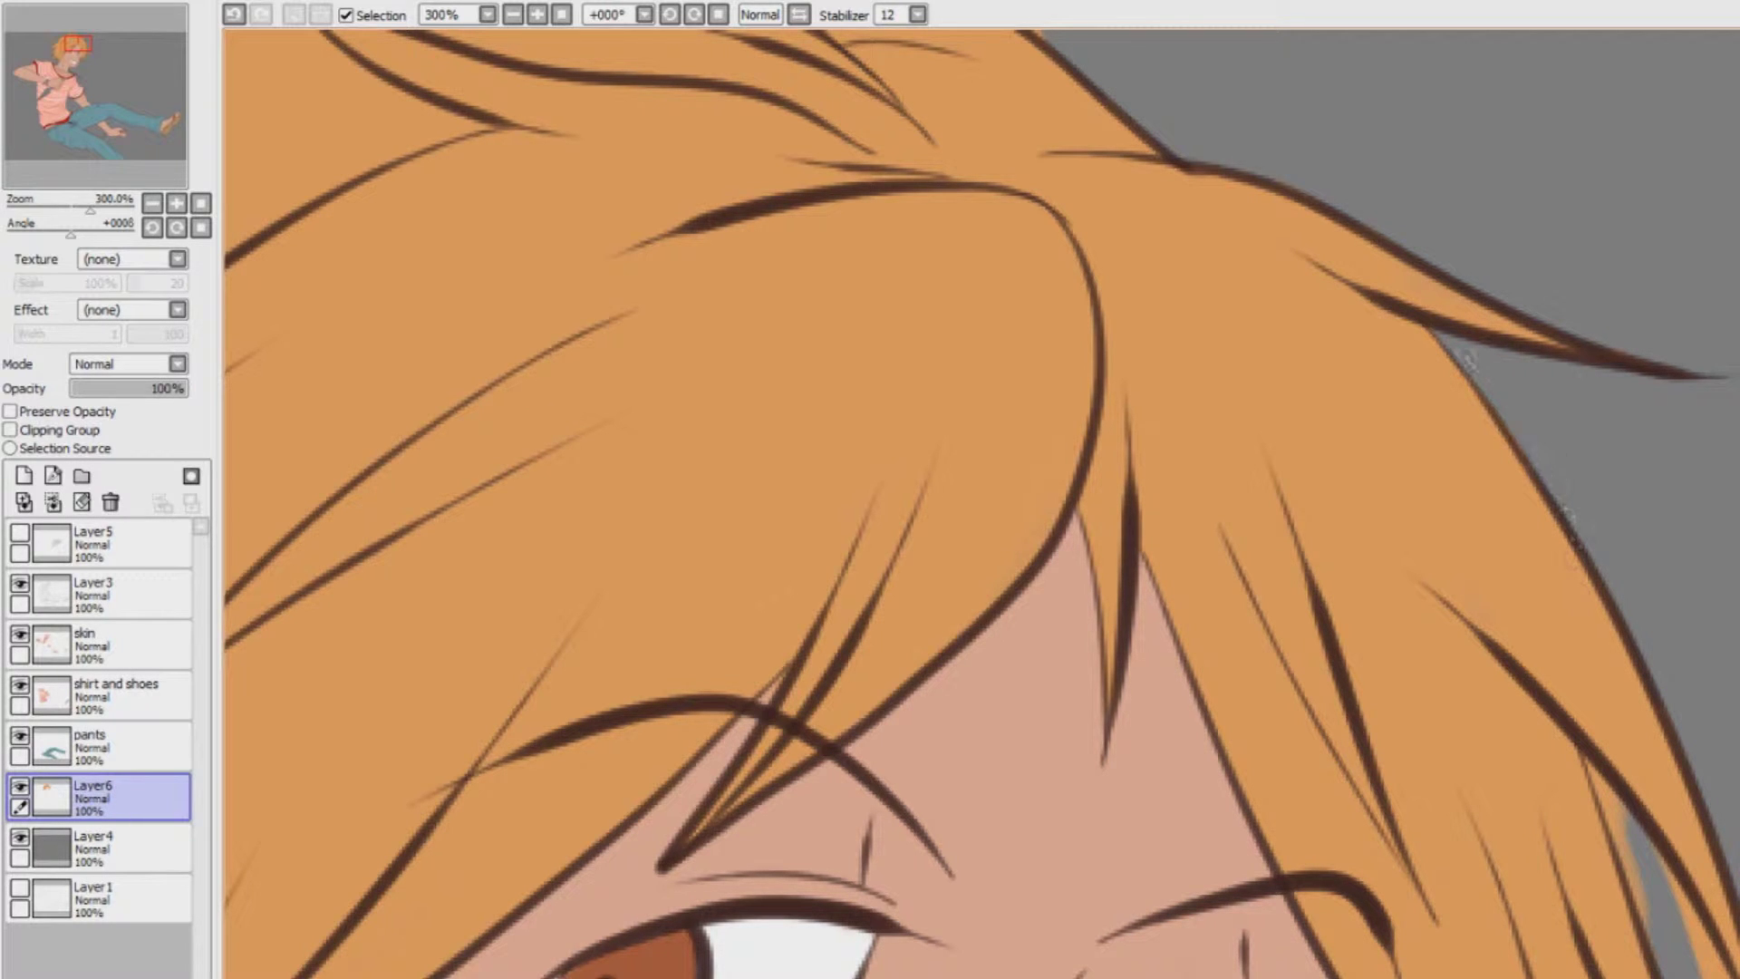
# Erase the orange overspill between and below the pointed locks beside the far side of the face
pyautogui.moveTo(1592, 766)
pyautogui.mouseDown()
pyautogui.moveTo(1629, 841)
pyautogui.moveTo(1668, 860)
pyautogui.moveTo(1731, 975)
pyautogui.mouseUp()
pyautogui.moveTo(1572, 413); pyautogui.dragTo(1572, 151)
pyautogui.moveTo(1677, 738); pyautogui.dragTo(1724, 856)
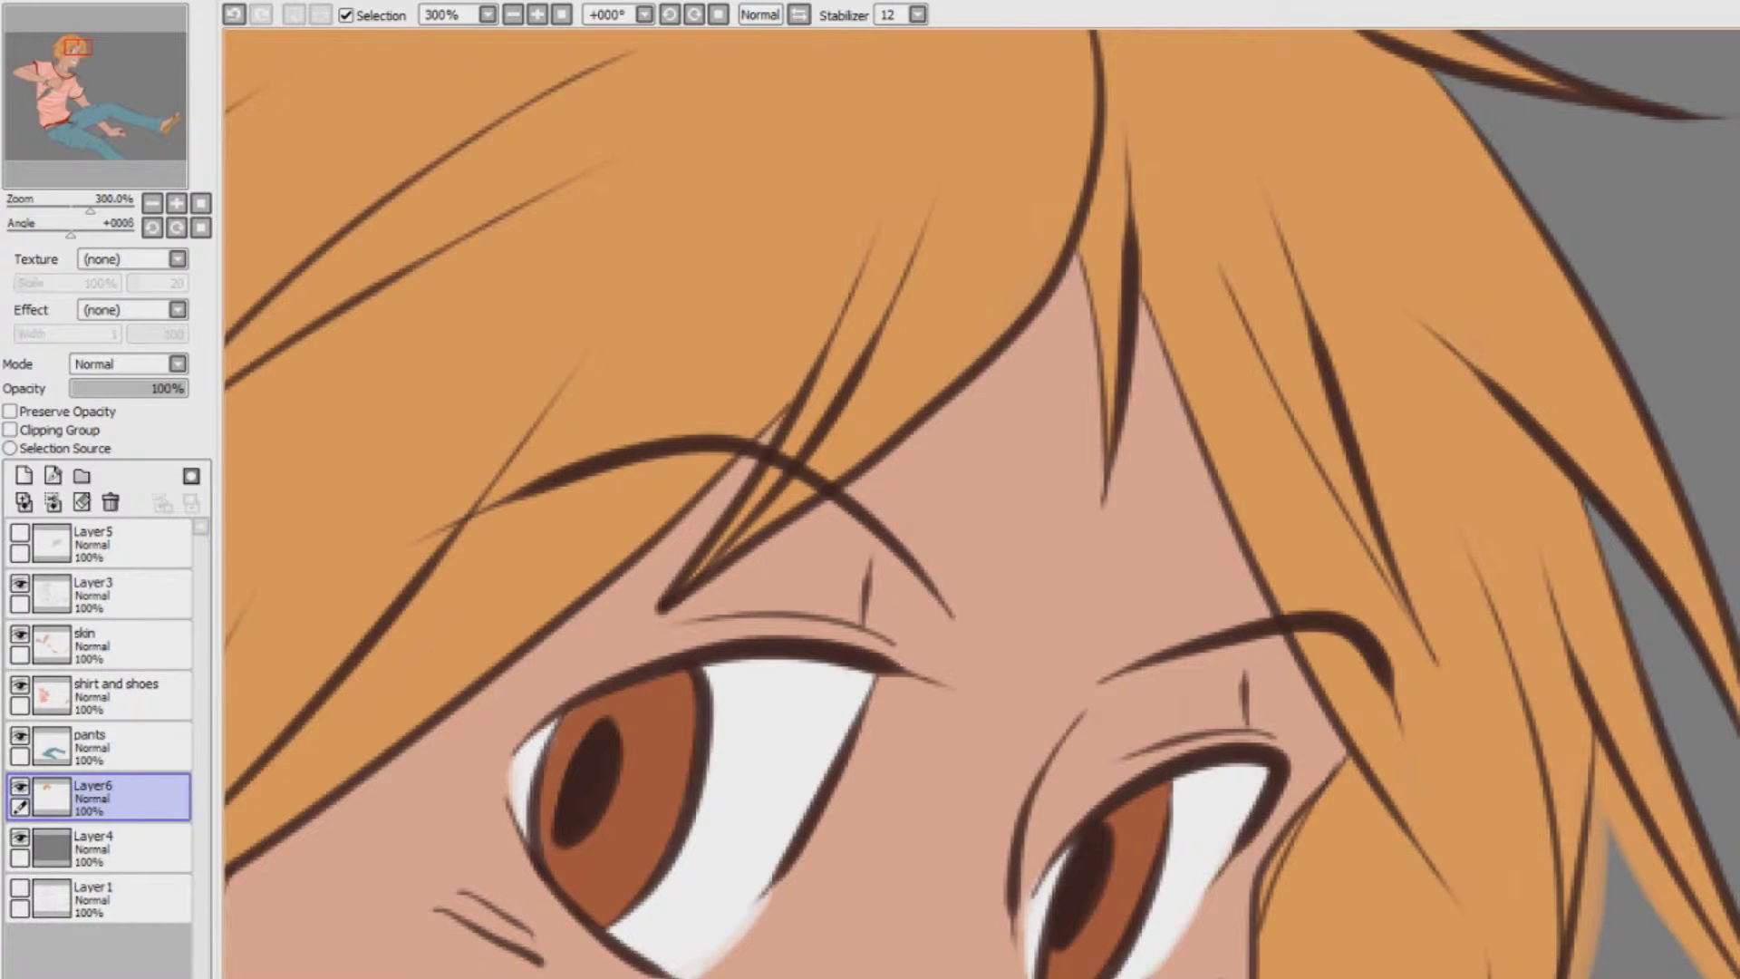
pyautogui.scroll(-4, 1604, 544)
pyautogui.moveTo(1605, 431)
pyautogui.mouseDown()
pyautogui.moveTo(1612, 499)
pyautogui.moveTo(1589, 660)
pyautogui.mouseUp()
pyautogui.moveTo(1584, 594)
pyautogui.mouseDown()
pyautogui.moveTo(1536, 847)
pyautogui.moveTo(1486, 974)
pyautogui.mouseUp()
pyautogui.moveTo(1486, 835); pyautogui.dragTo(1457, 975)
pyautogui.moveTo(1650, 532)
pyautogui.mouseDown()
pyautogui.moveTo(1678, 612)
pyautogui.moveTo(1729, 672)
pyautogui.mouseUp()
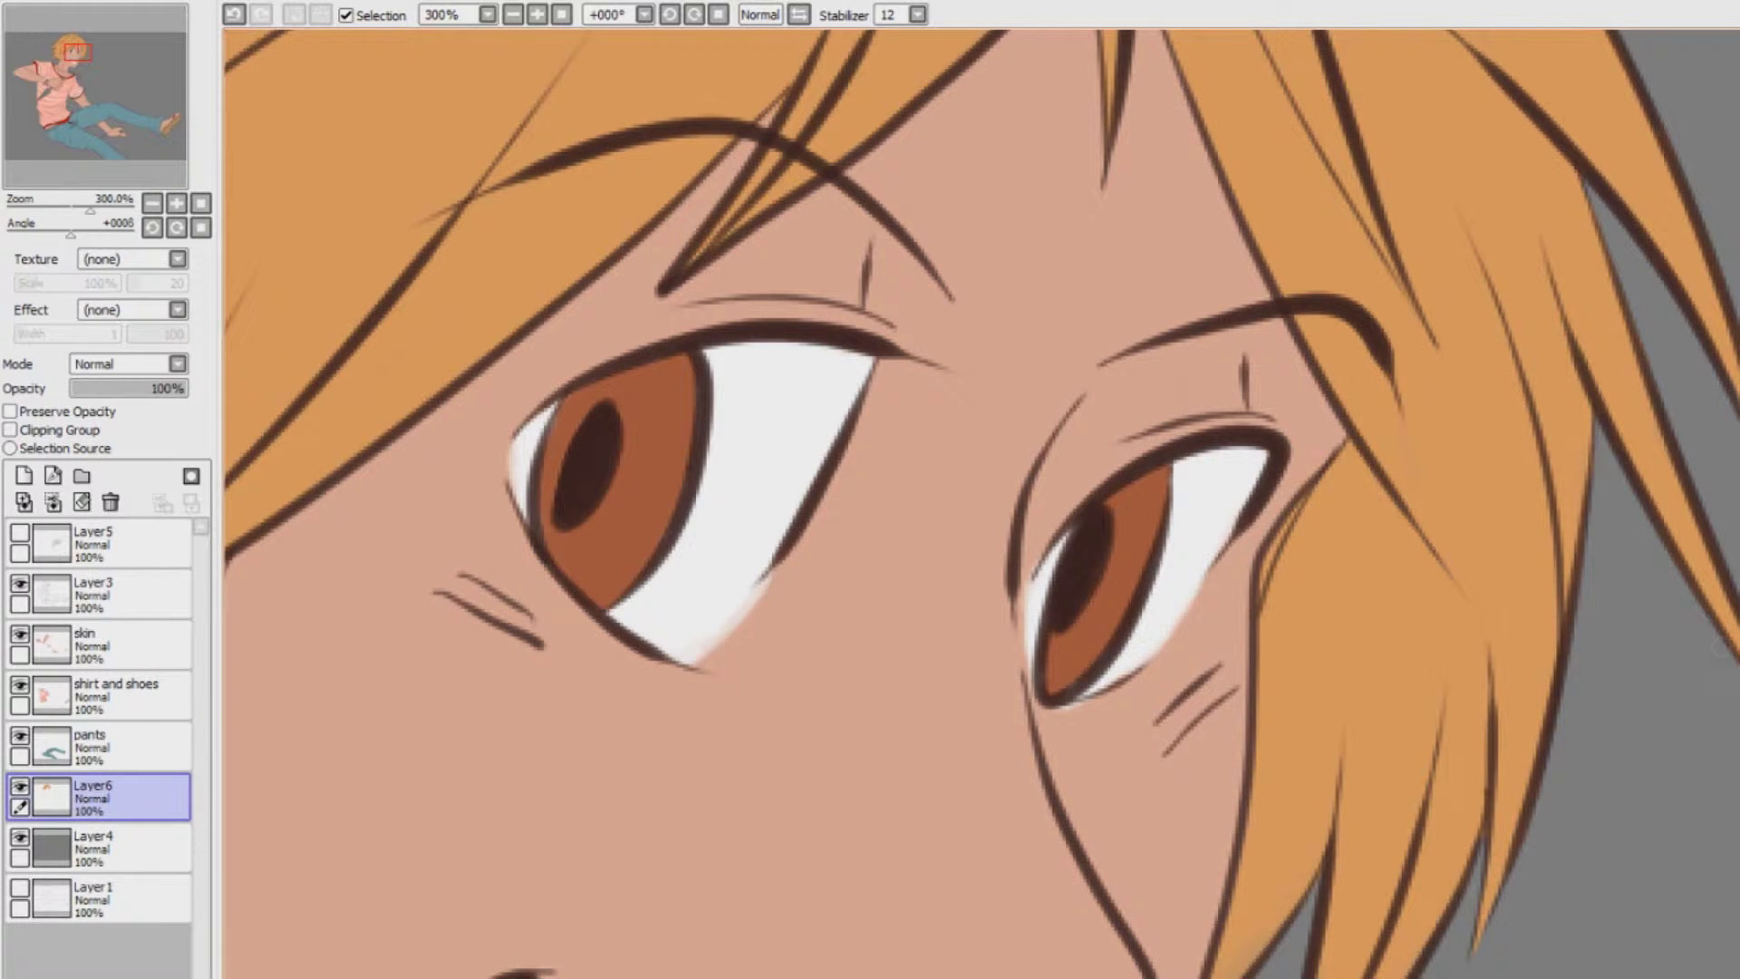
pyautogui.scroll(-3, 982, 503)
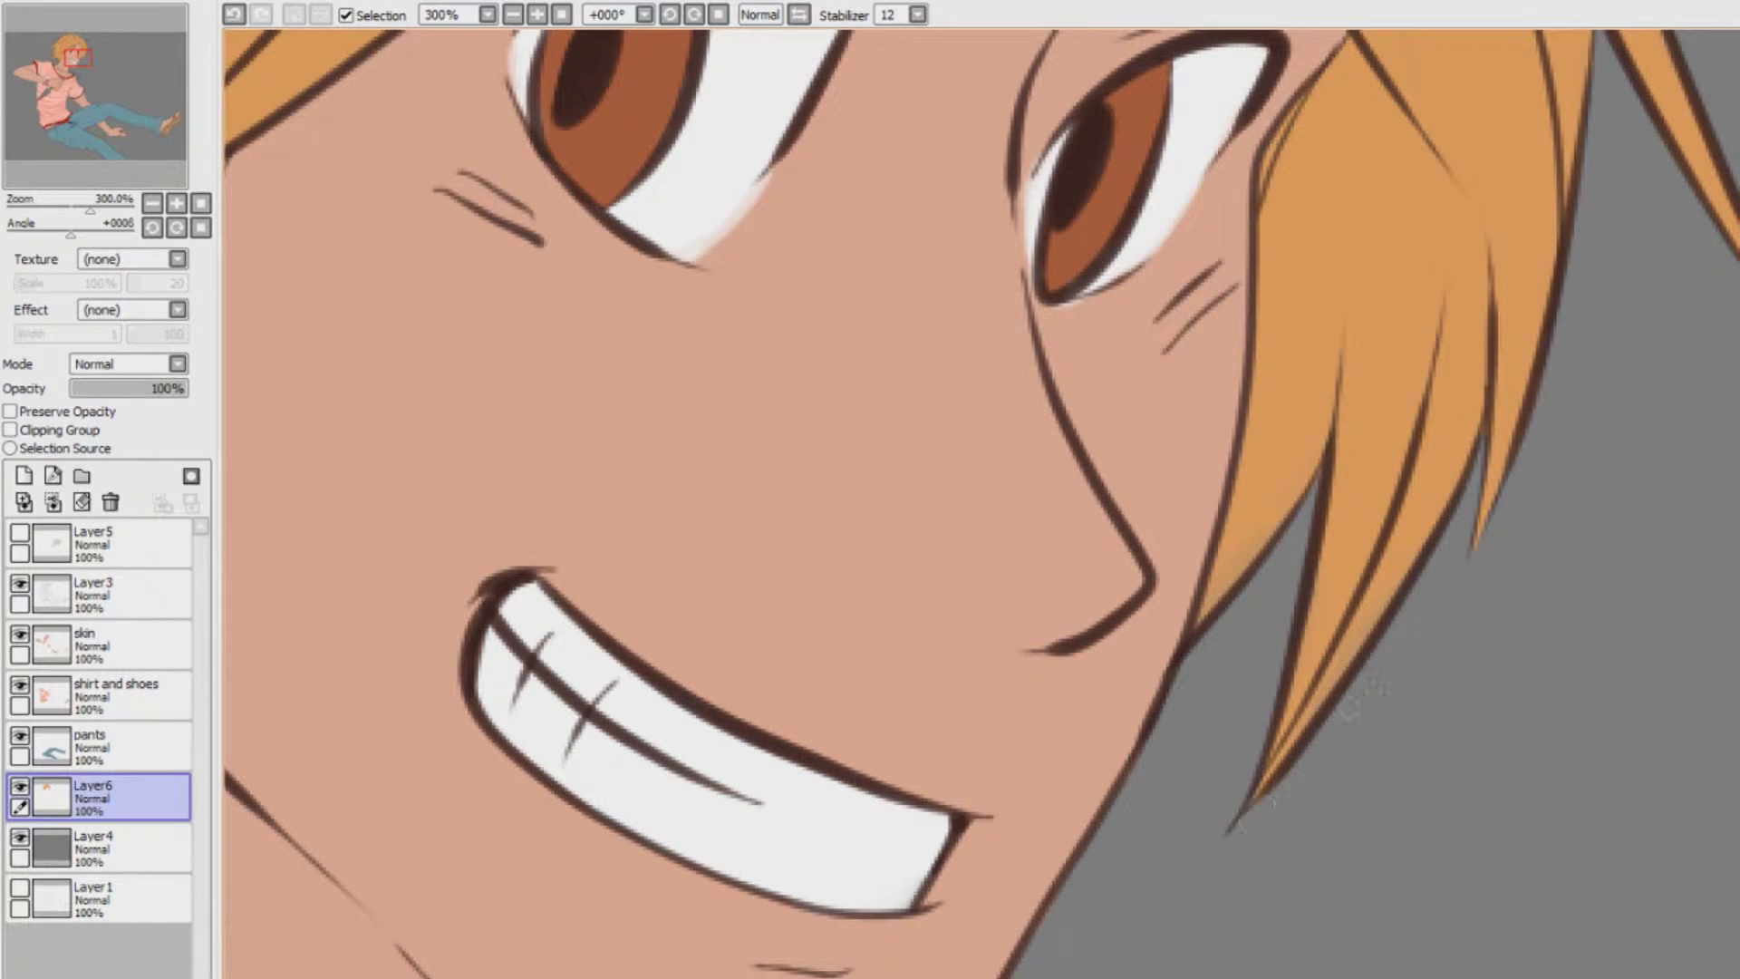
# Erase the orange overspill around the nape tufts and the tip of the lowest back lock
pyautogui.click(514, 15)
pyautogui.click(513, 14)
pyautogui.hscroll(-3, 982, 503)
pyautogui.click(537, 14)
pyautogui.click(537, 15)
pyautogui.moveTo(722, 721)
pyautogui.mouseDown()
pyautogui.moveTo(777, 730)
pyautogui.moveTo(622, 741)
pyautogui.mouseUp()
pyautogui.moveTo(475, 575); pyautogui.dragTo(319, 608)
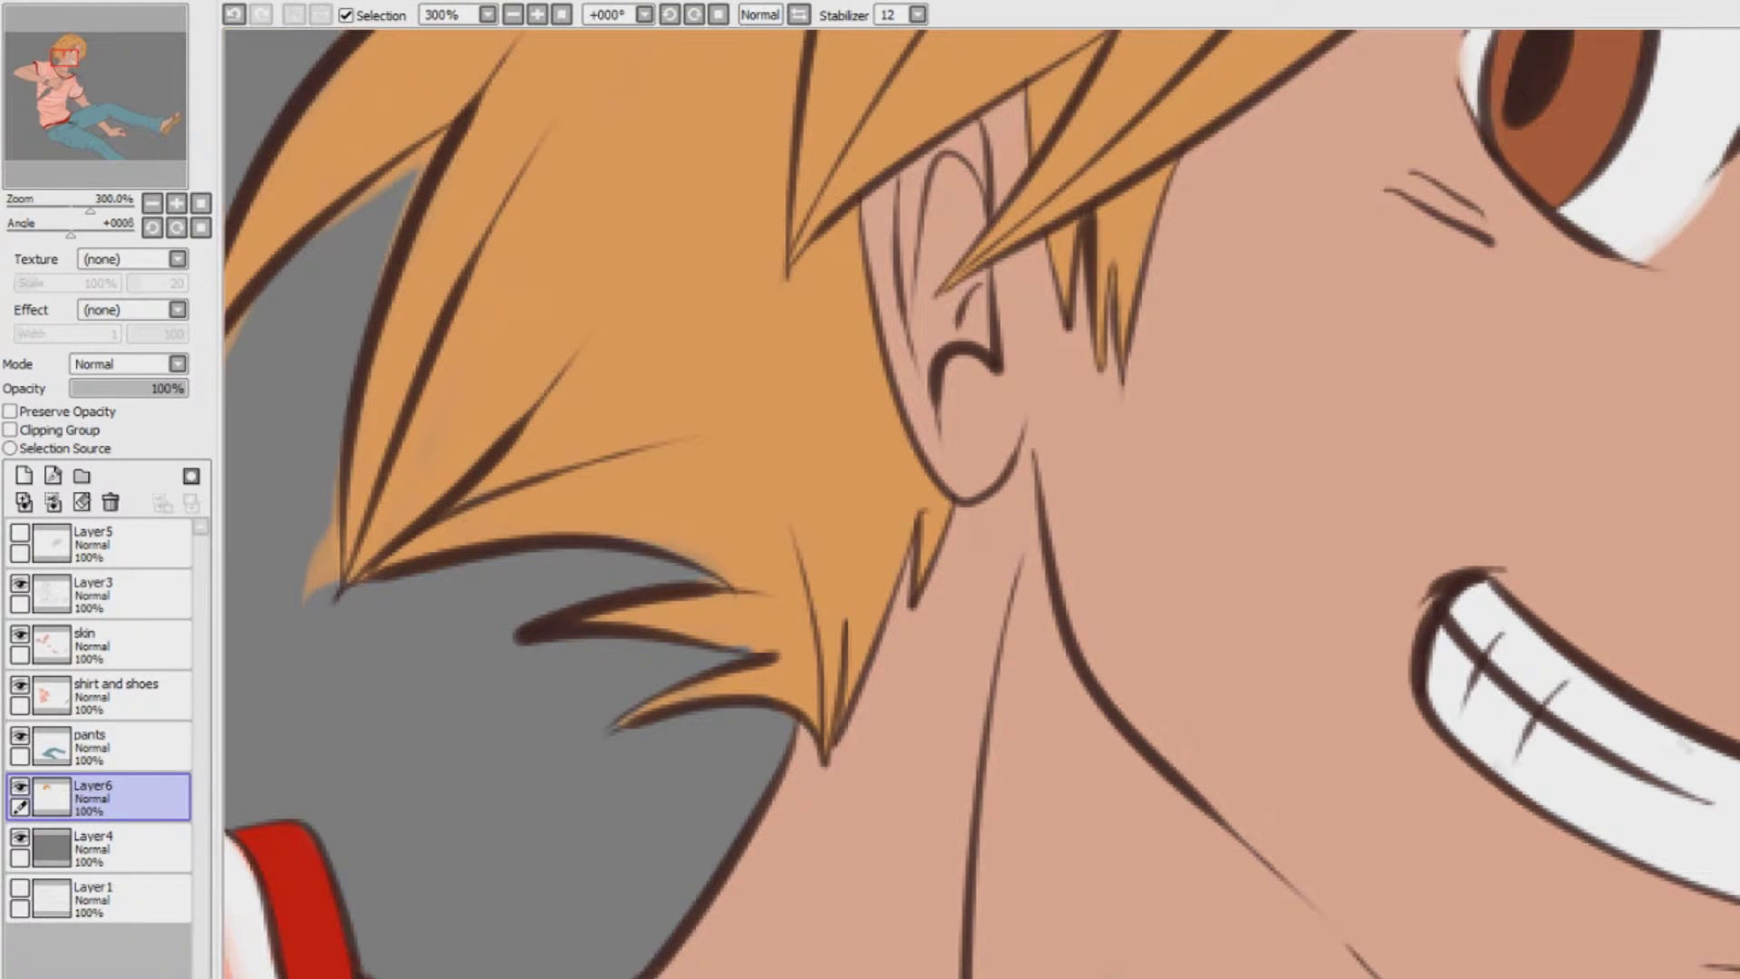
pyautogui.moveTo(256, 549); pyautogui.dragTo(311, 499)
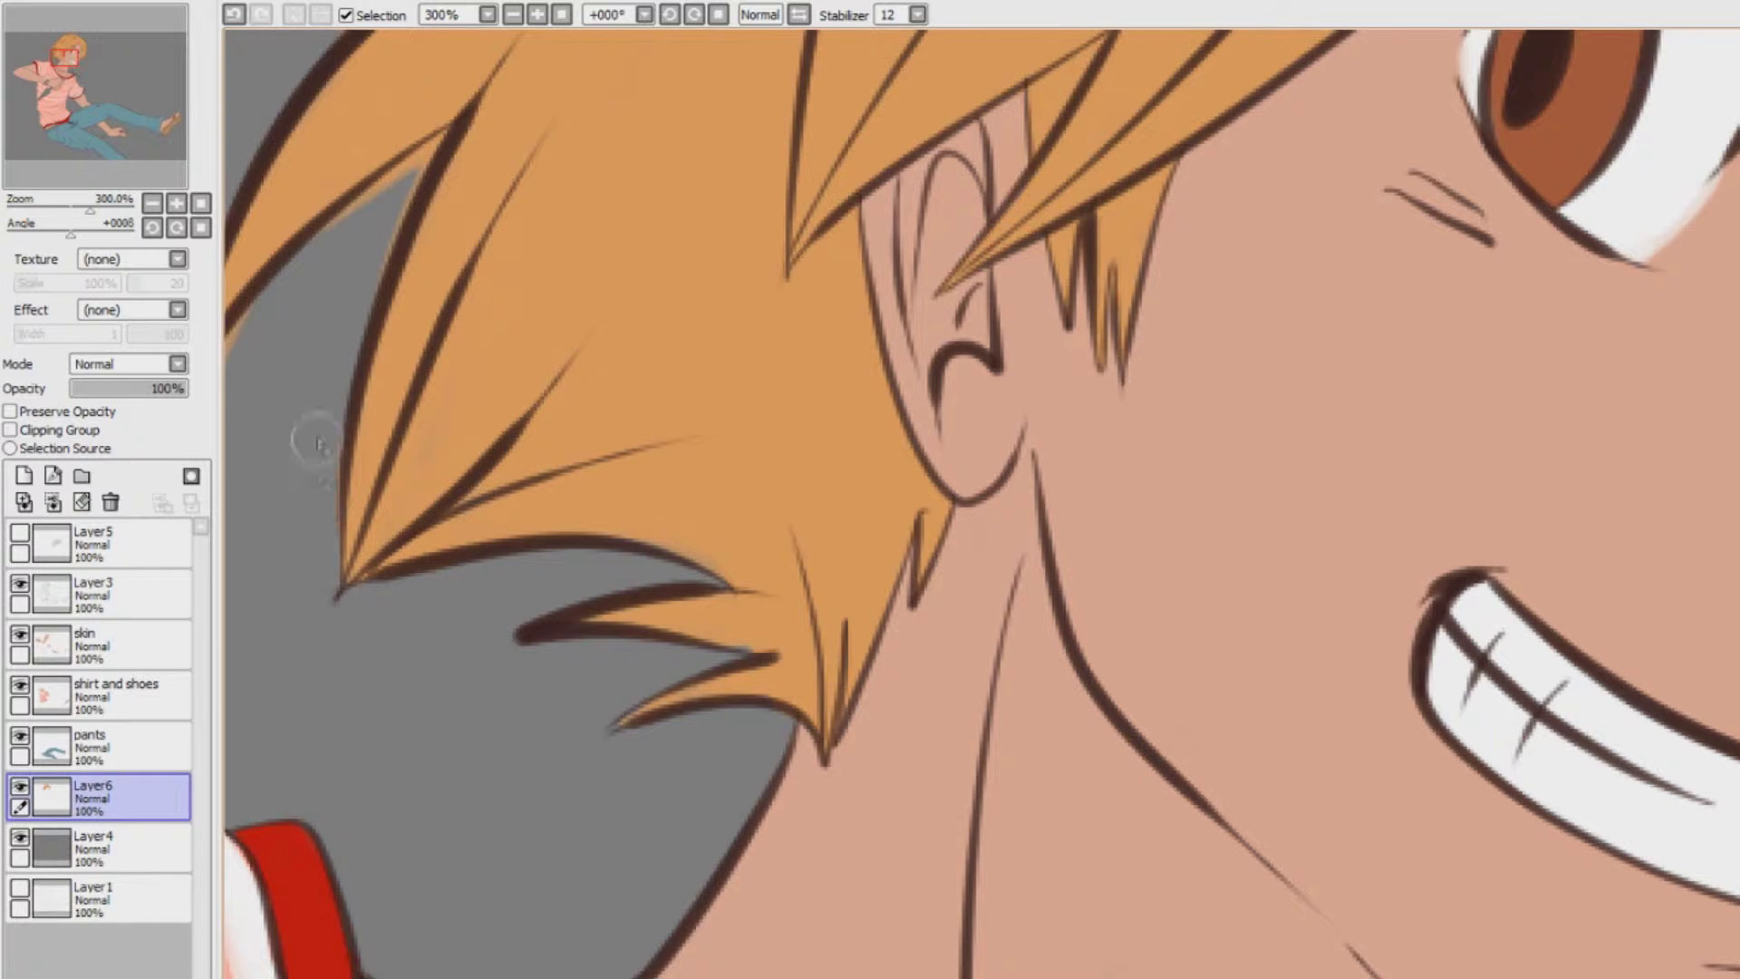
# Erase the orange overspill around the upper back spike and the pointed locks below it
pyautogui.moveTo(1099, 551); pyautogui.dragTo(1739, 550)
pyautogui.moveTo(902, 315); pyautogui.dragTo(831, 424)
pyautogui.moveTo(974, 226); pyautogui.dragTo(1091, 147)
pyautogui.moveTo(814, 388)
pyautogui.mouseDown()
pyautogui.moveTo(851, 237)
pyautogui.moveTo(863, 812)
pyautogui.mouseUp()
pyautogui.click(514, 15)
pyautogui.click(537, 14)
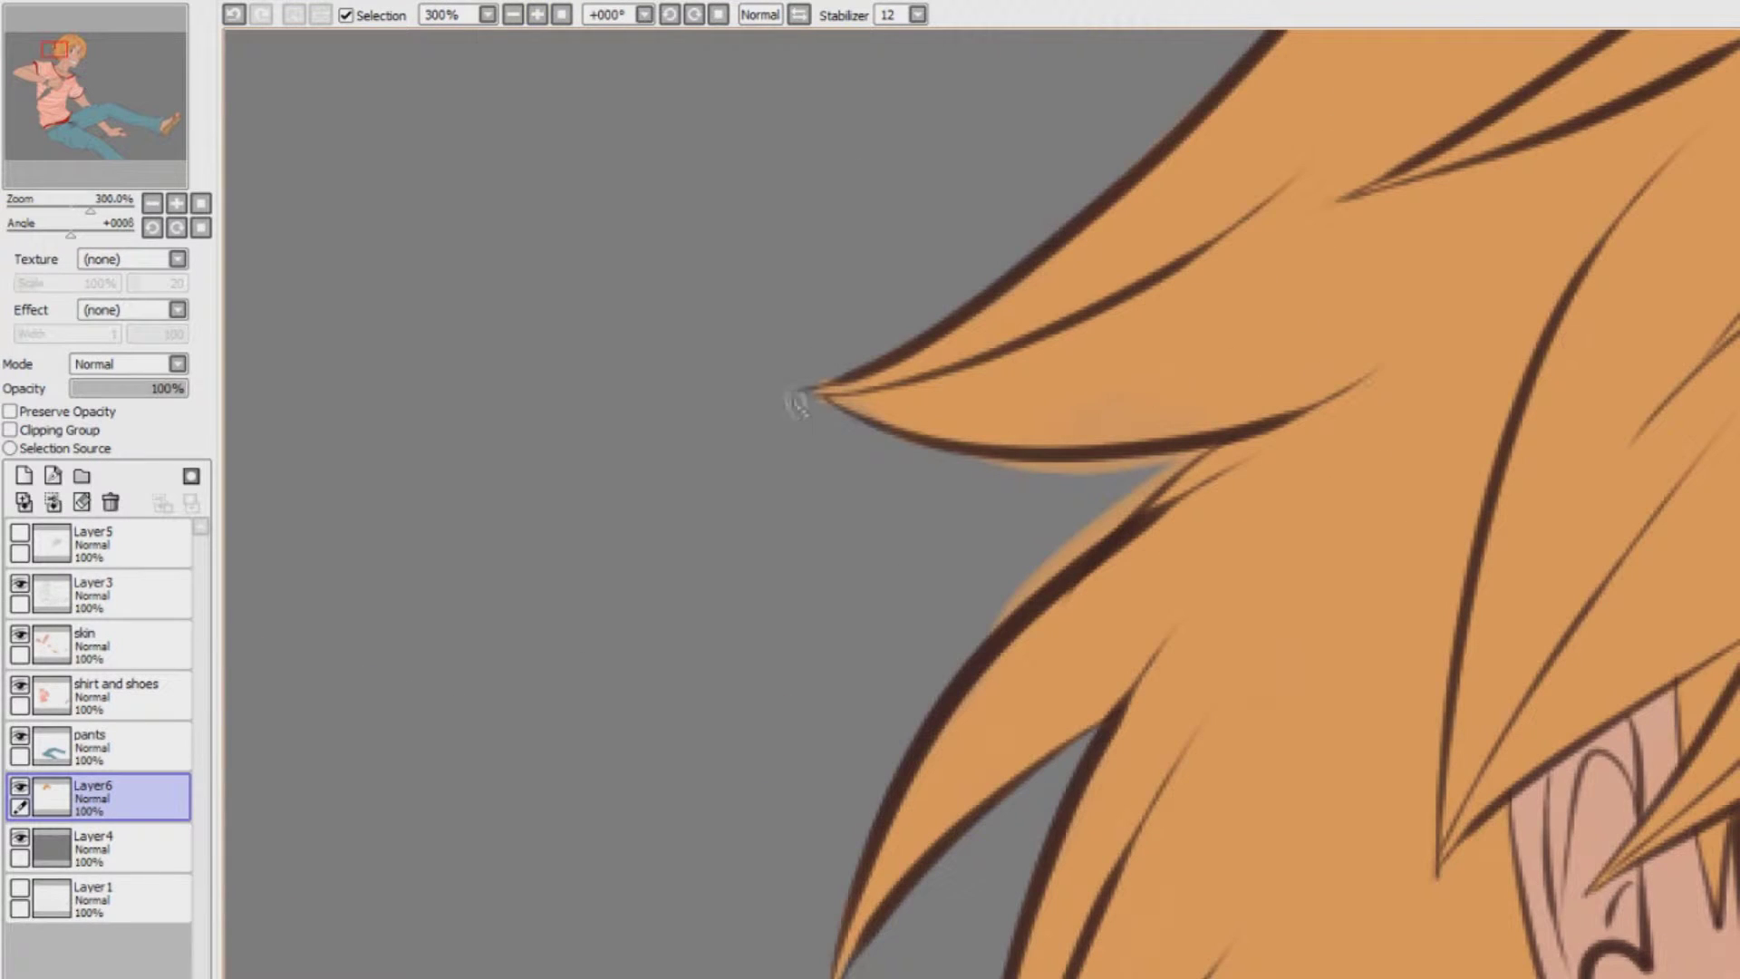
pyautogui.moveTo(1069, 467)
pyautogui.mouseDown()
pyautogui.moveTo(1201, 453)
pyautogui.moveTo(1074, 554)
pyautogui.mouseUp()
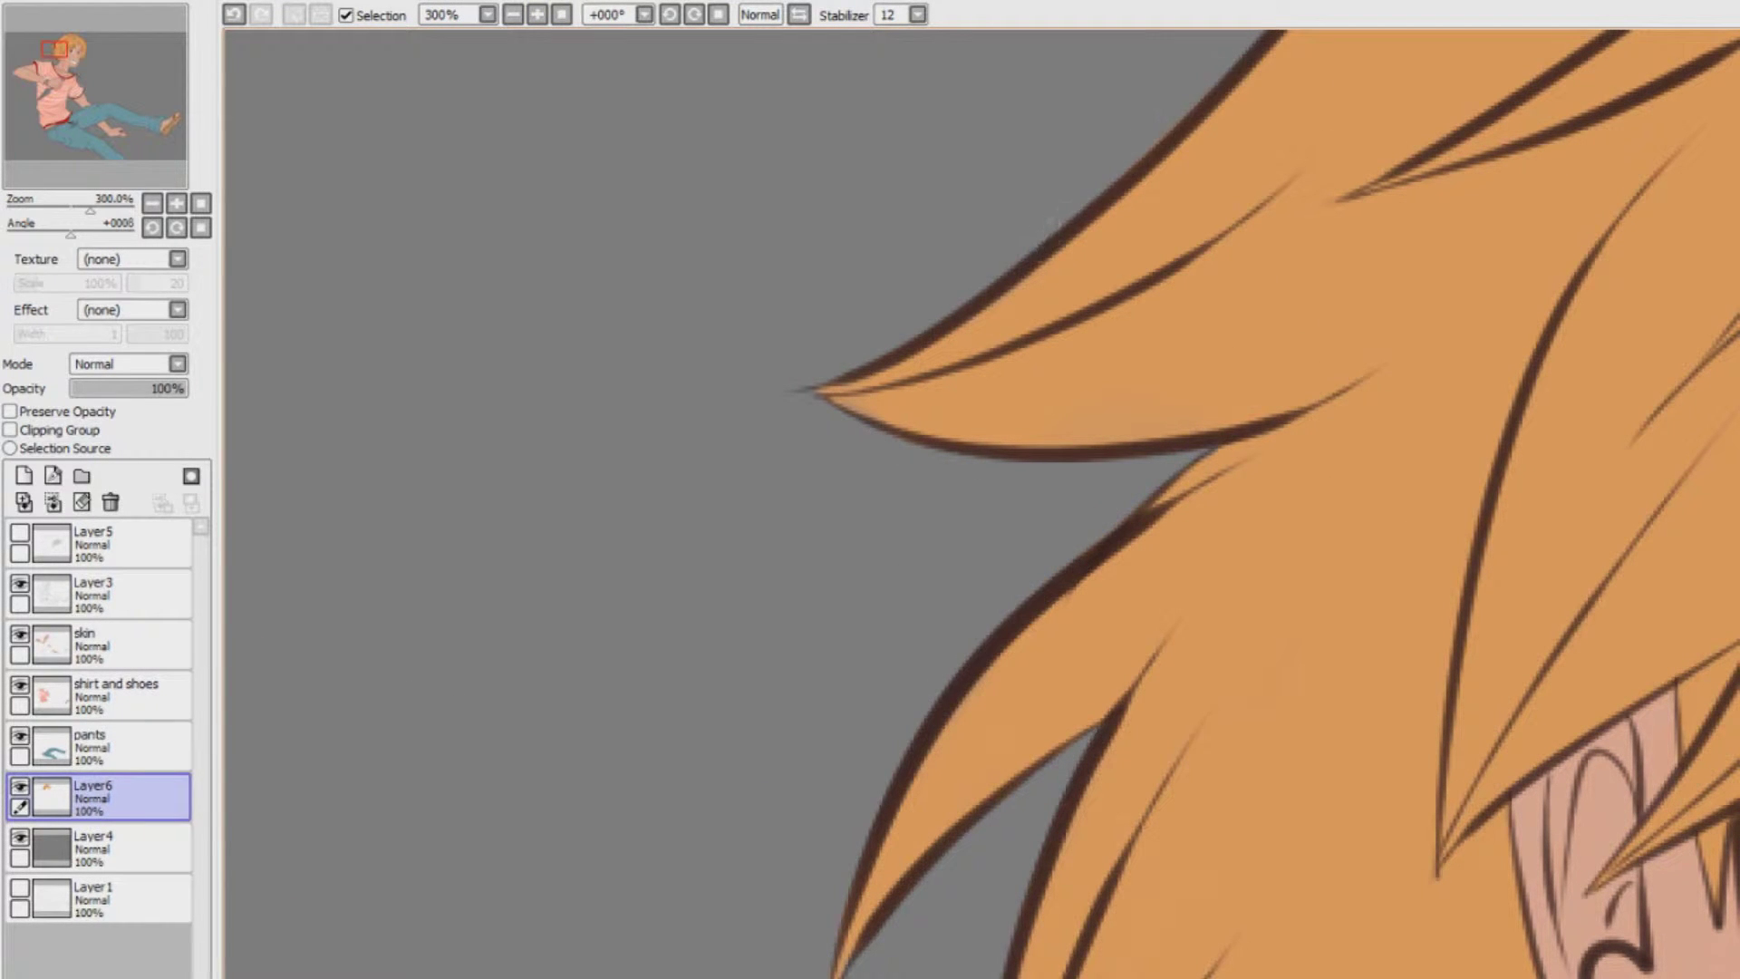
# Erase the orange overspill along the top outline of the crown
pyautogui.scroll(4, 1051, 221)
pyautogui.scroll(3, 1291, 255)
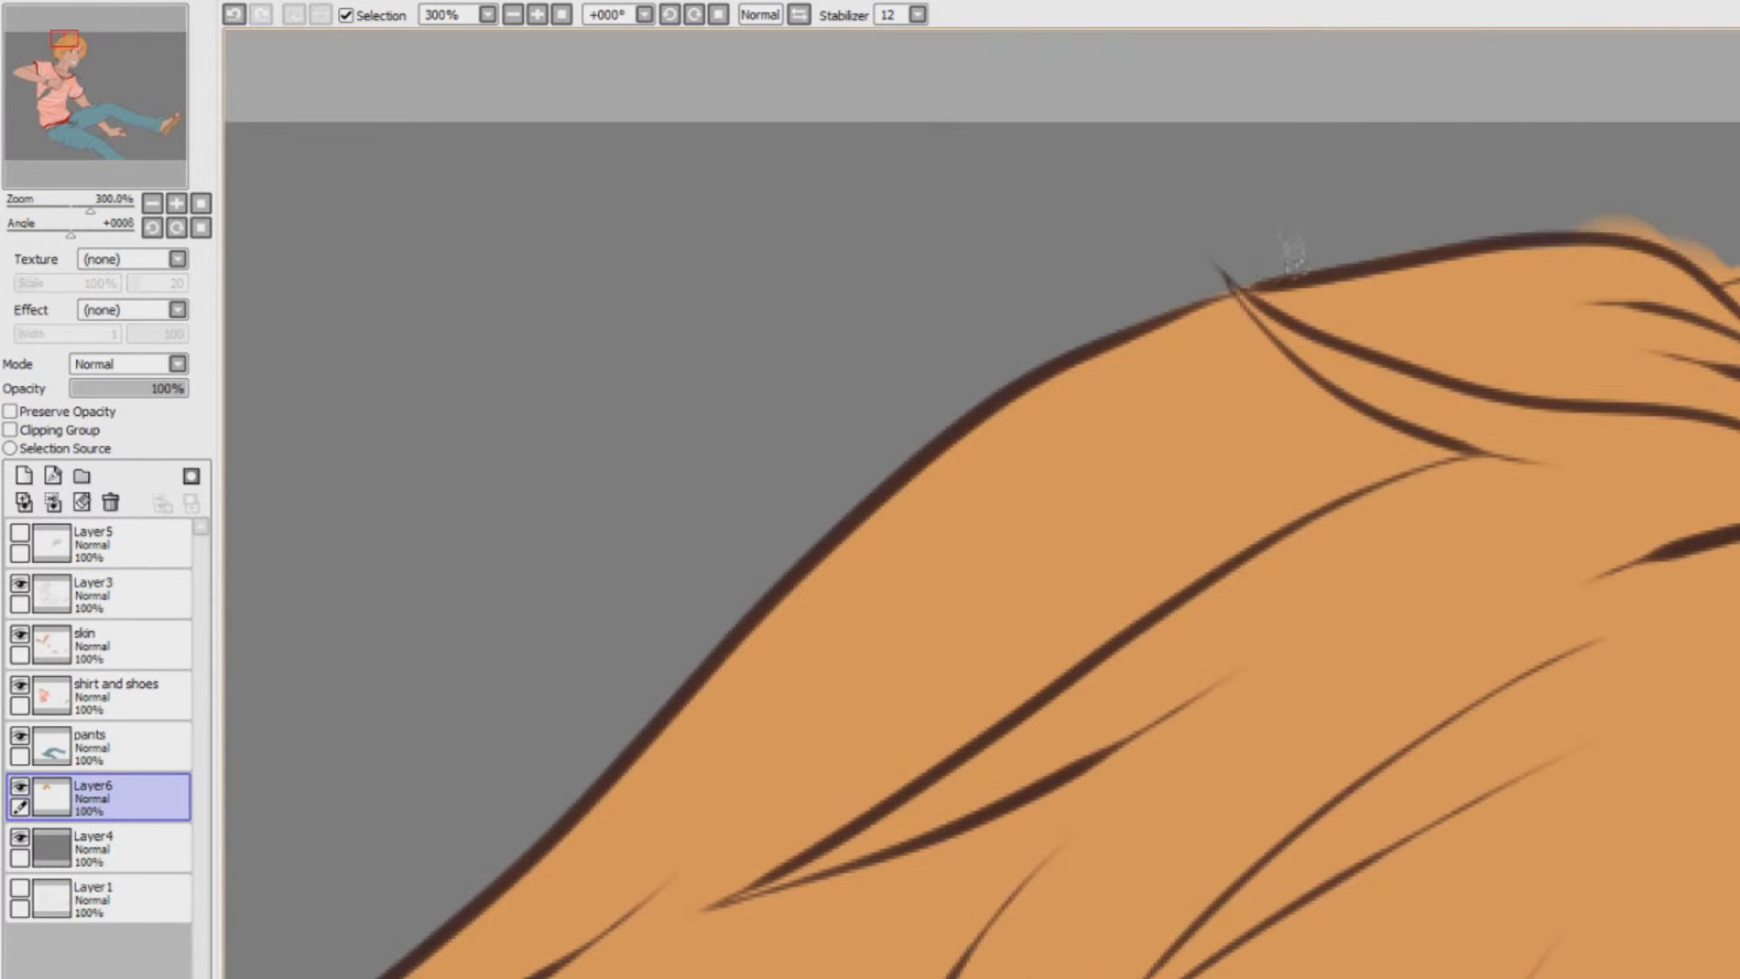
pyautogui.moveTo(1548, 219); pyautogui.dragTo(1716, 270)
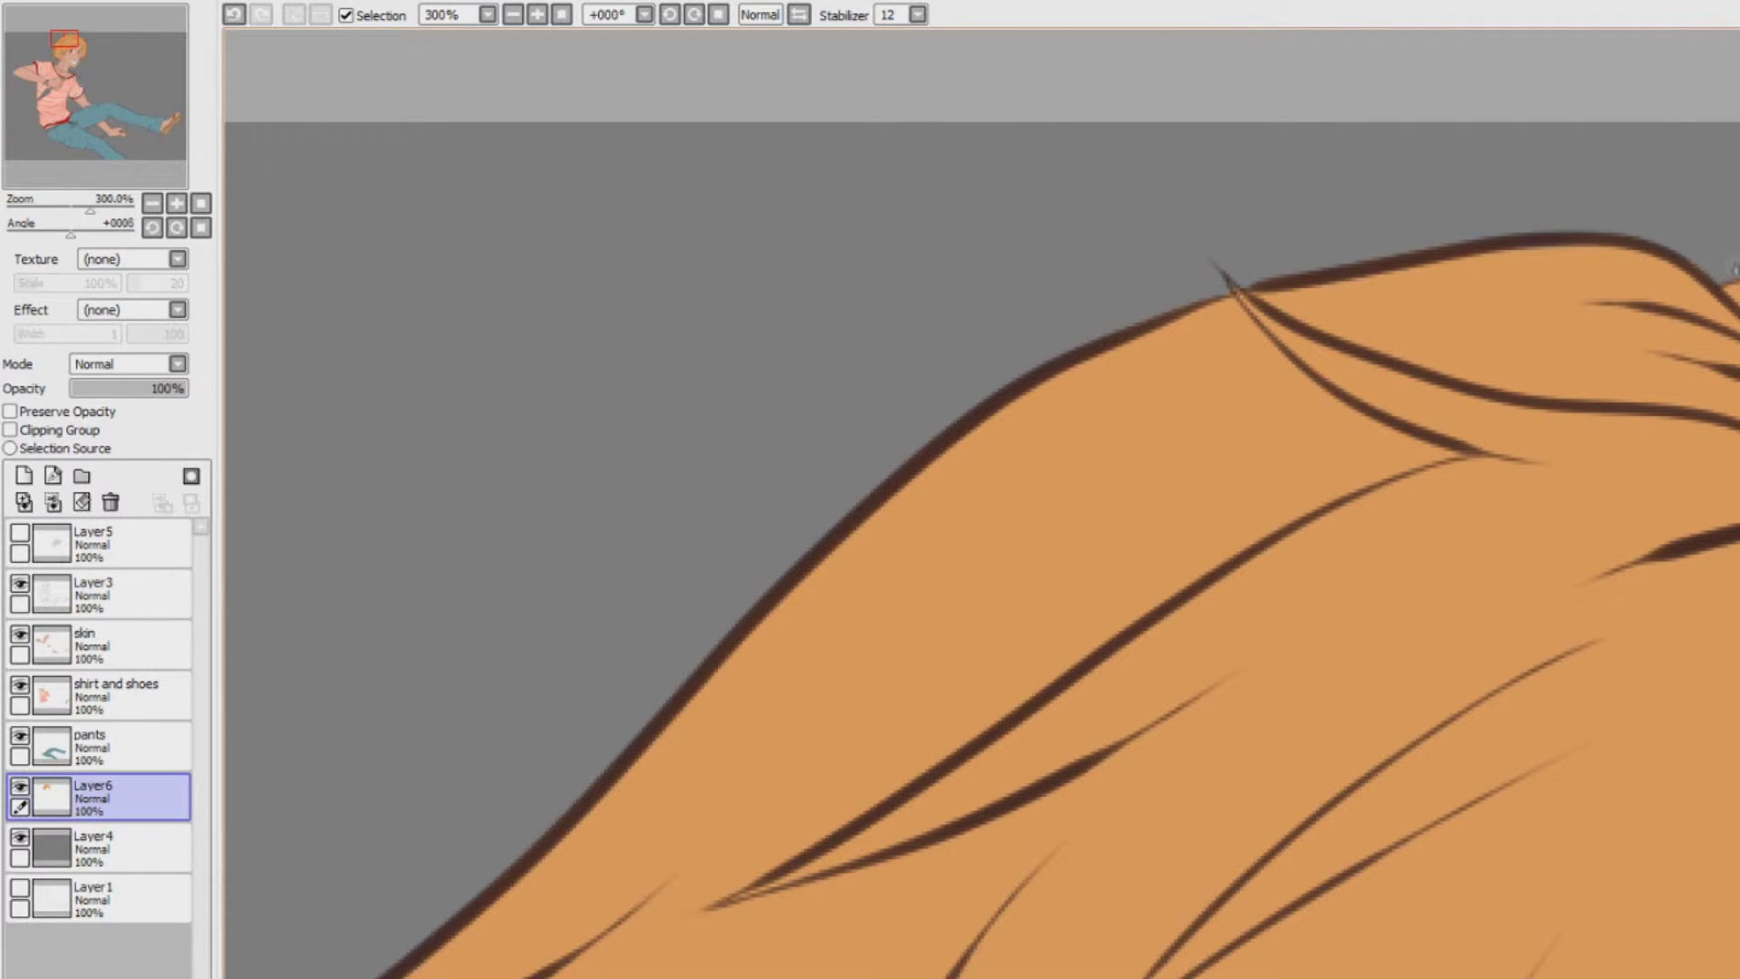
pyautogui.hscroll(5, 981, 503)
pyautogui.moveTo(759, 297); pyautogui.dragTo(852, 360)
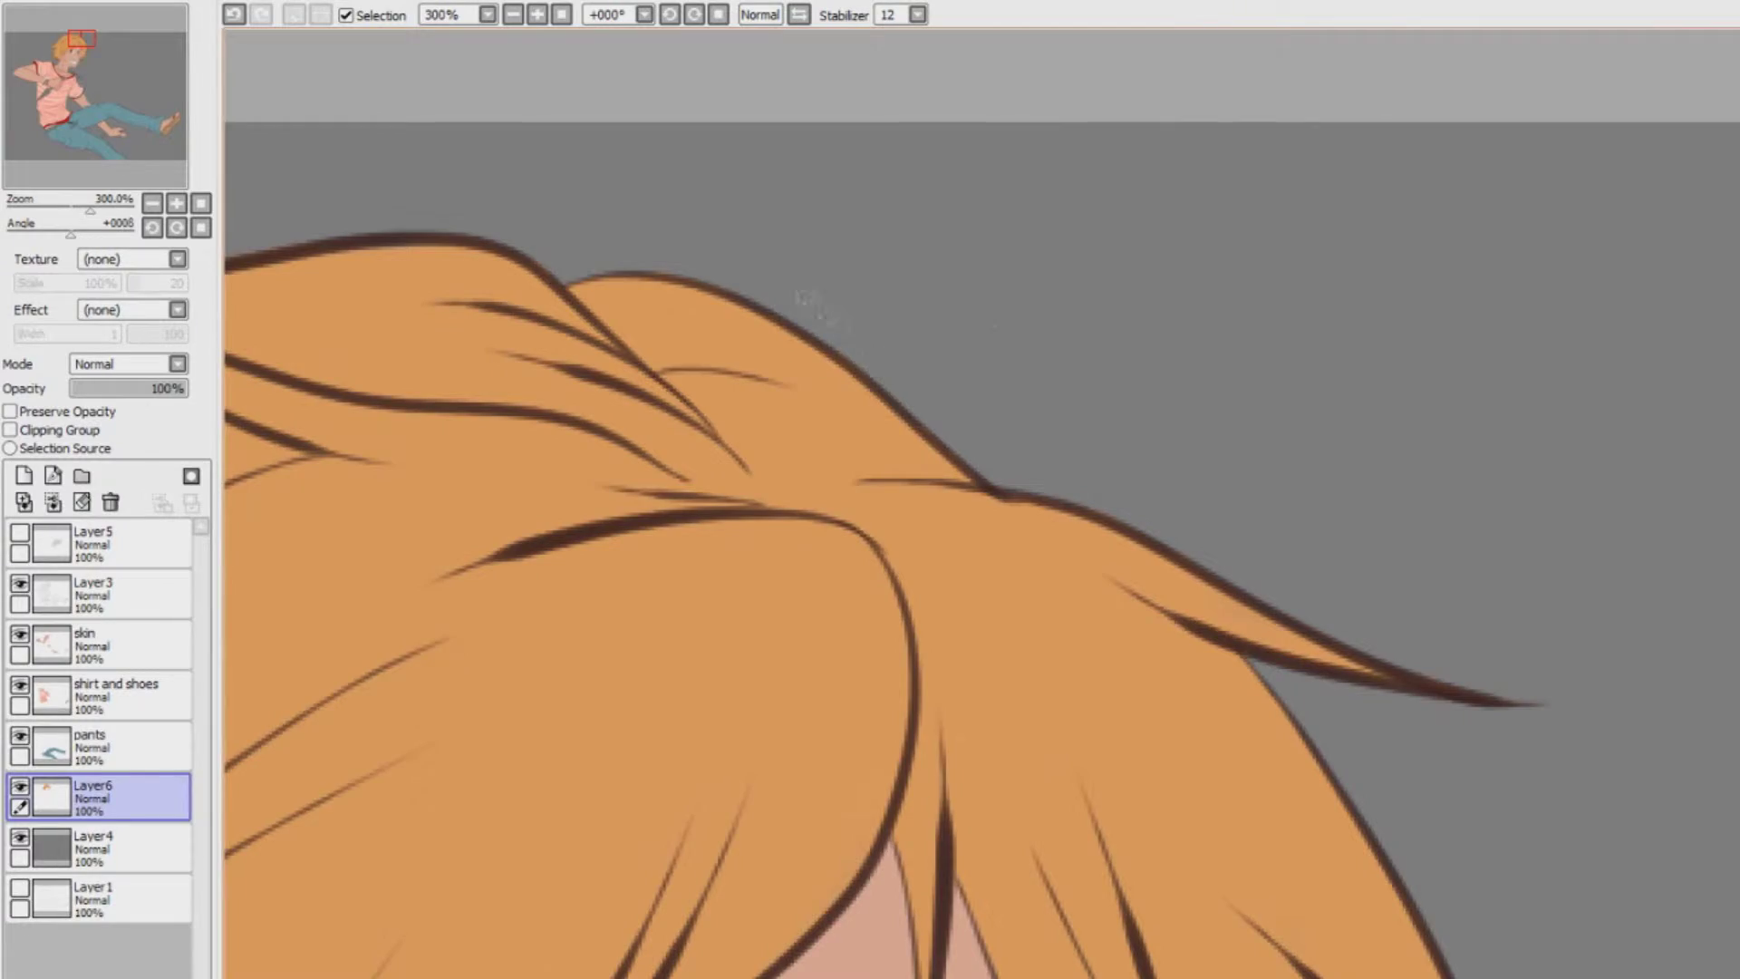
# Add a new layer directly above Layer4 and name it access
pyautogui.click(513, 15)
pyautogui.click(512, 16)
pyautogui.click(513, 15)
pyautogui.click(513, 15)
pyautogui.click(512, 16)
pyautogui.moveTo(997, 770); pyautogui.dragTo(1003, 345)
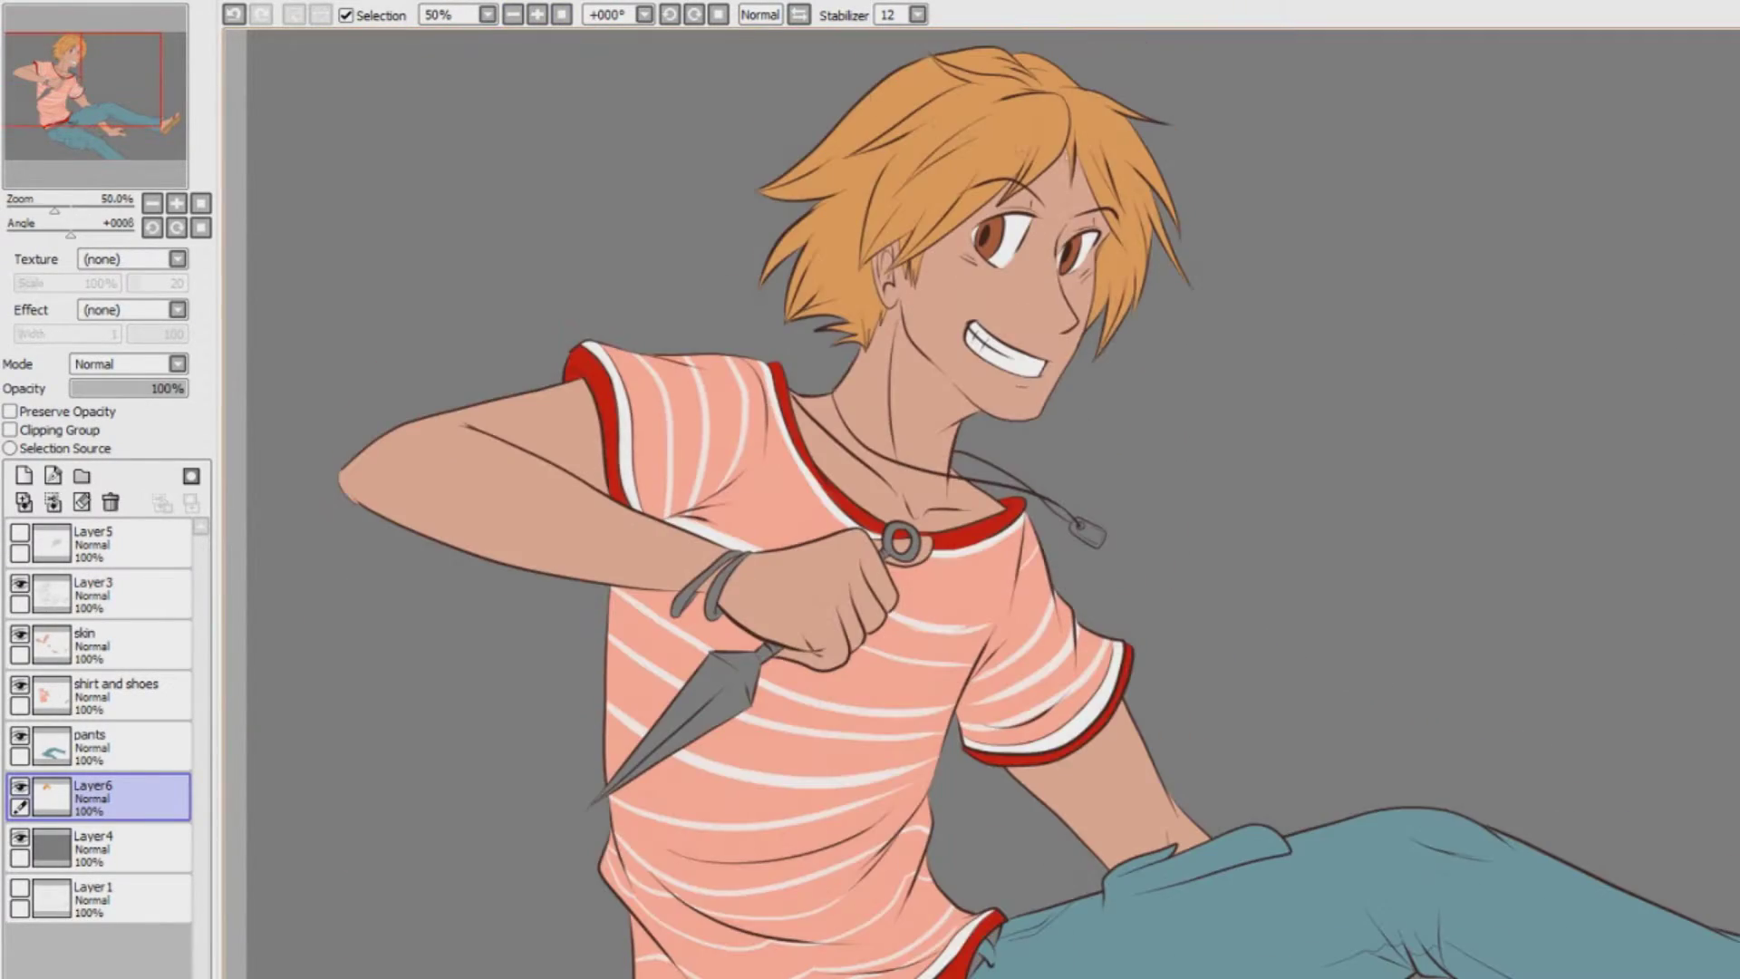
pyautogui.click(539, 16)
pyautogui.moveTo(999, 725); pyautogui.dragTo(1195, 723)
pyautogui.scroll(3, 906, 543)
pyautogui.scroll(-8, 906, 544)
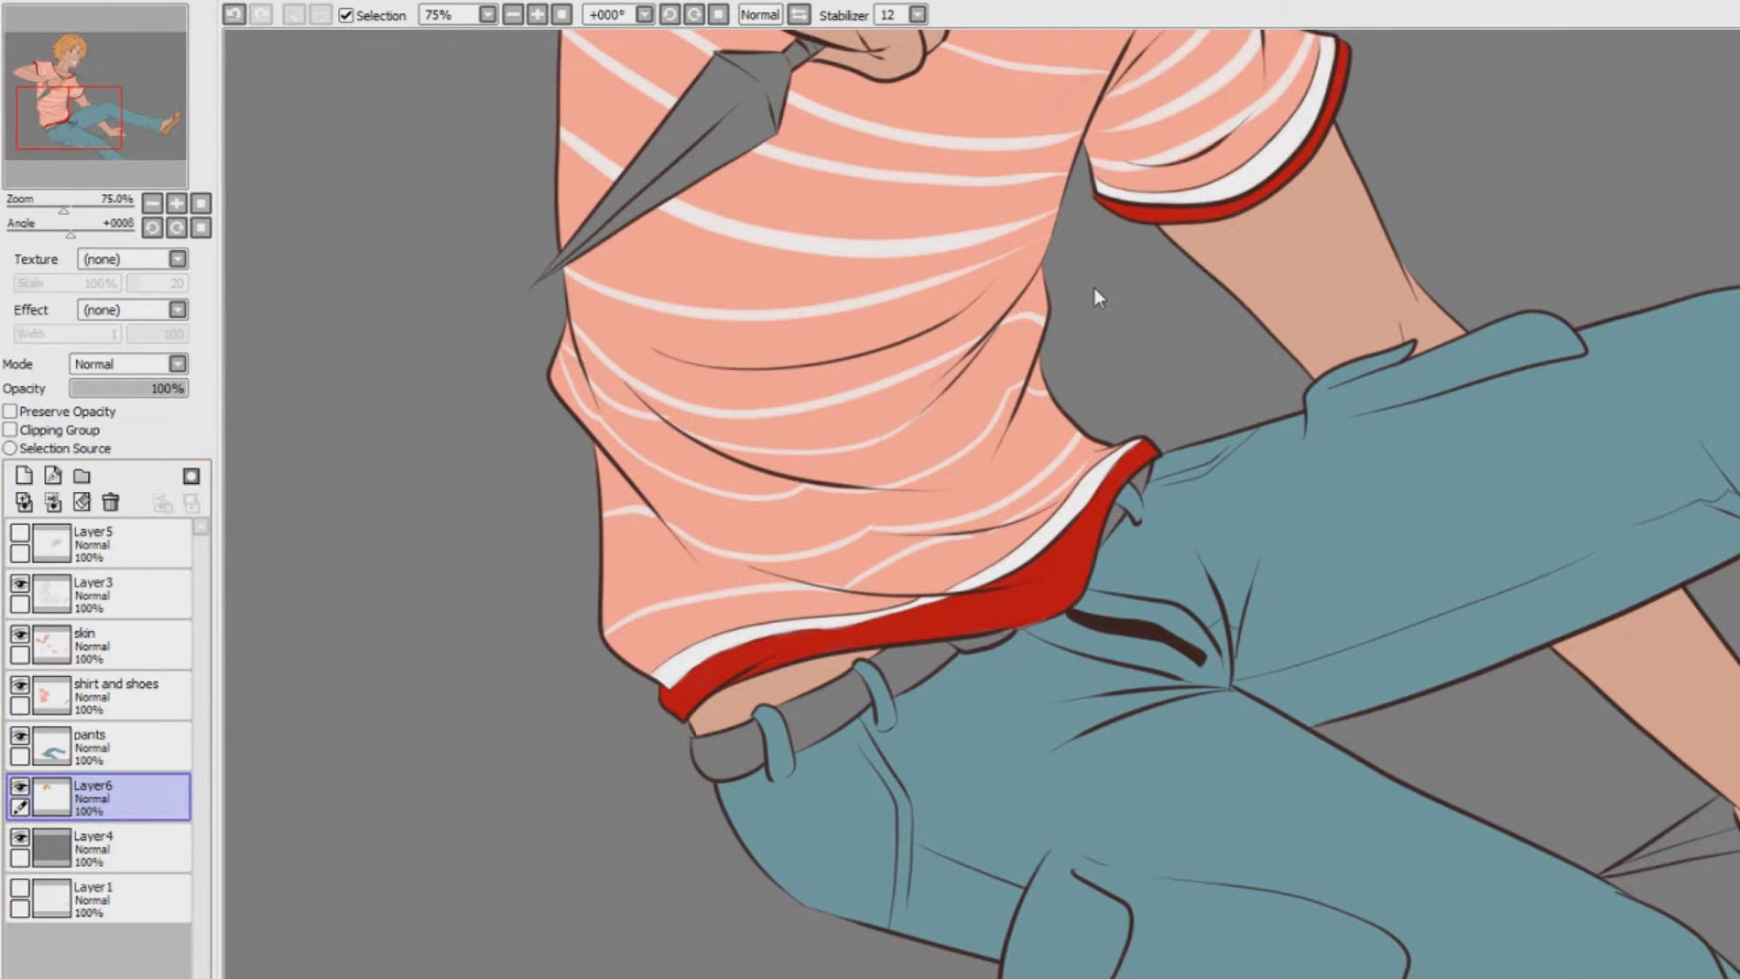
pyautogui.click(127, 849)
pyautogui.click(25, 476)
pyautogui.doubleClick(138, 836)
pyautogui.write('access')
pyautogui.press('Return')
# Fill the belt with white between and beside the belt loops on the access layer
pyautogui.moveTo(904, 680)
pyautogui.mouseDown()
pyautogui.moveTo(854, 680)
pyautogui.moveTo(927, 648)
pyautogui.moveTo(963, 688)
pyautogui.moveTo(750, 750)
pyautogui.mouseUp()
pyautogui.scroll(2, 751, 751)
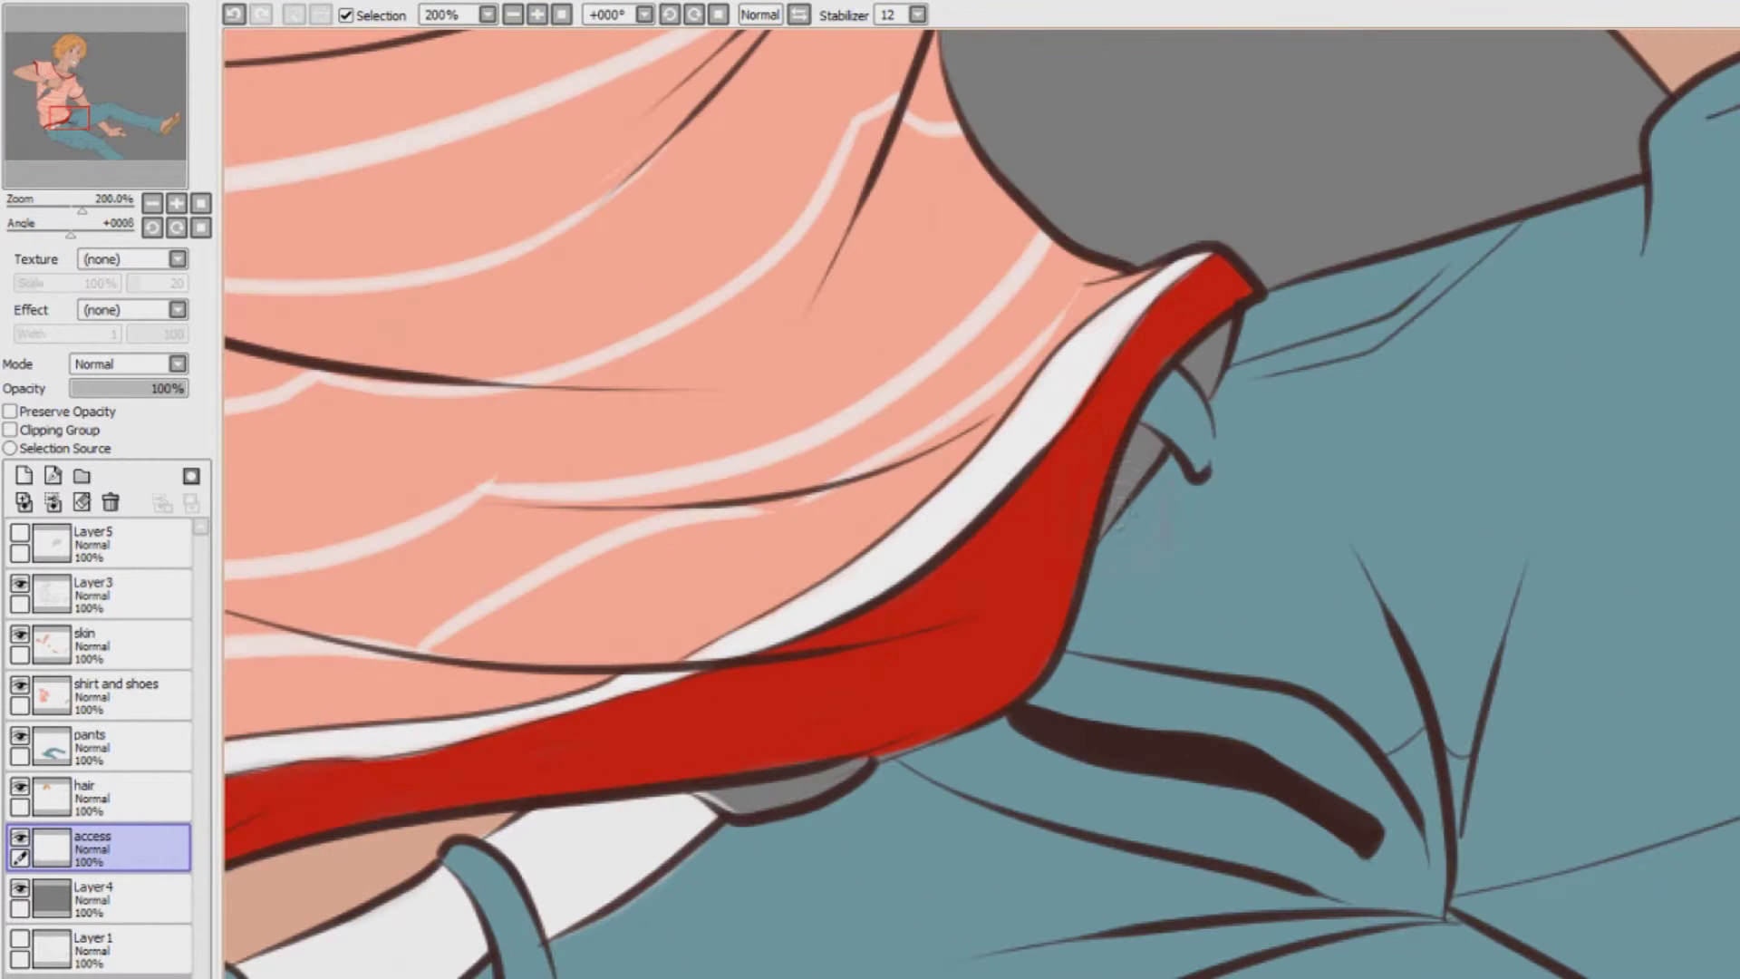
pyautogui.scroll(1, 965, 805)
pyautogui.moveTo(965, 804)
pyautogui.mouseDown()
pyautogui.moveTo(846, 807)
pyautogui.moveTo(884, 869)
pyautogui.moveTo(978, 860)
pyautogui.mouseUp()
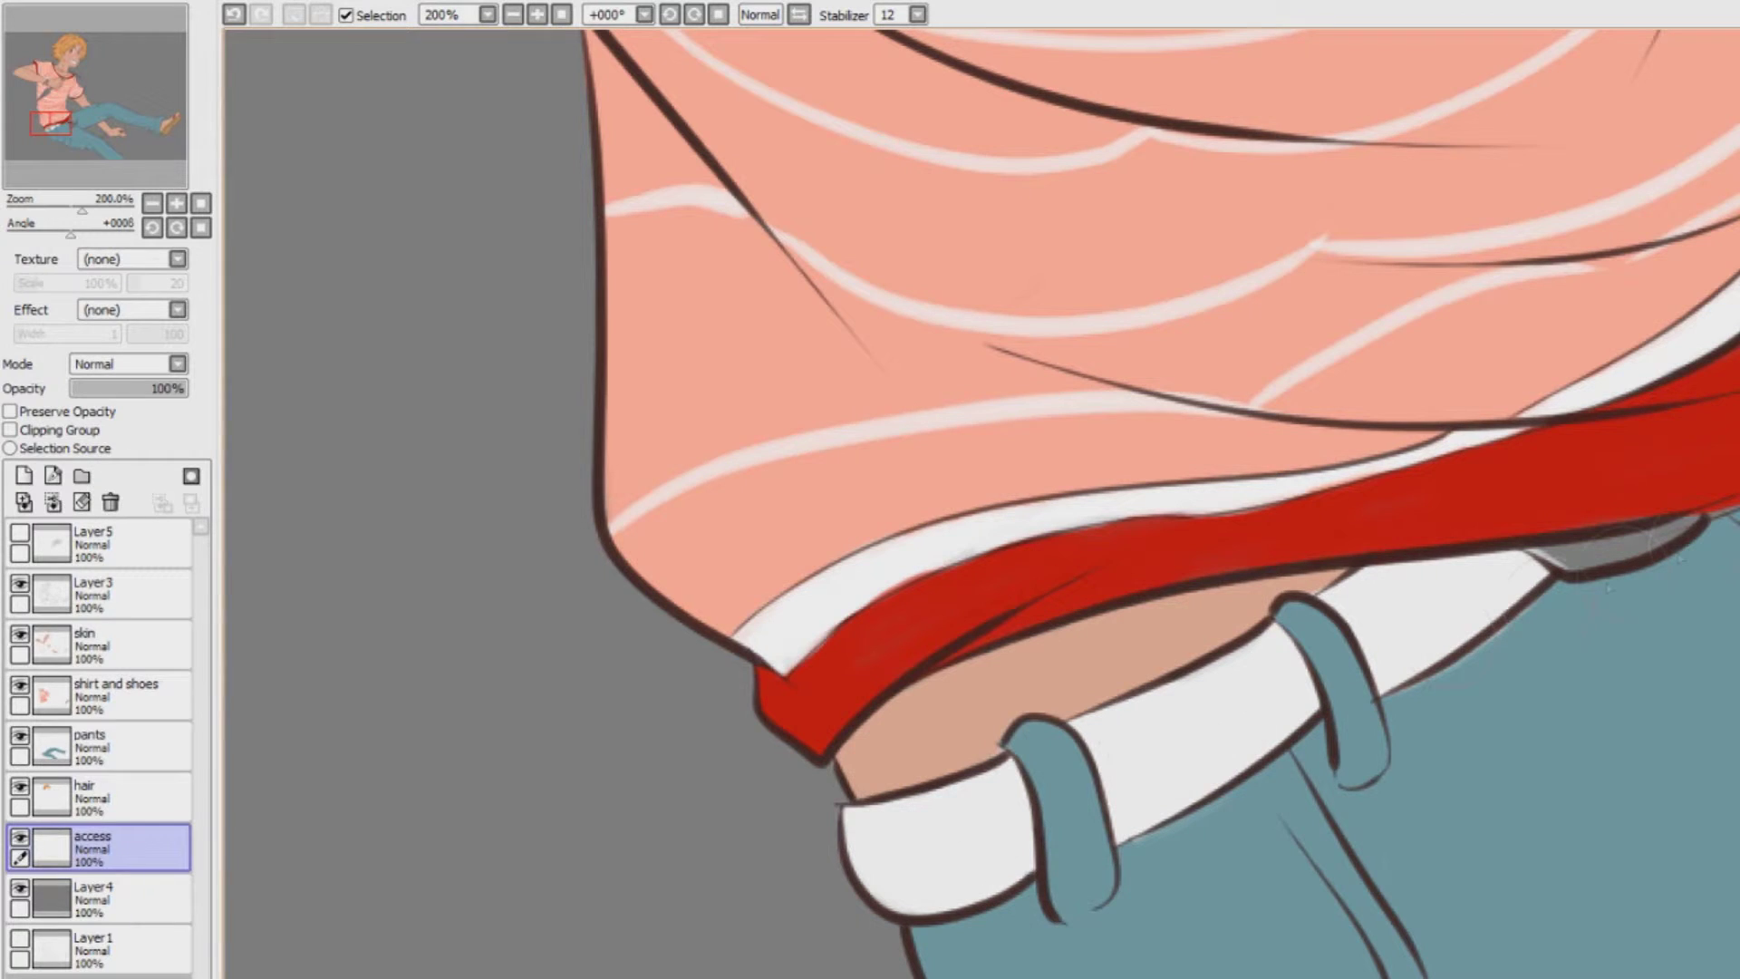
# Clean up the colour overlapping the belt's edges on the skin and pants layers
pyautogui.click(118, 647)
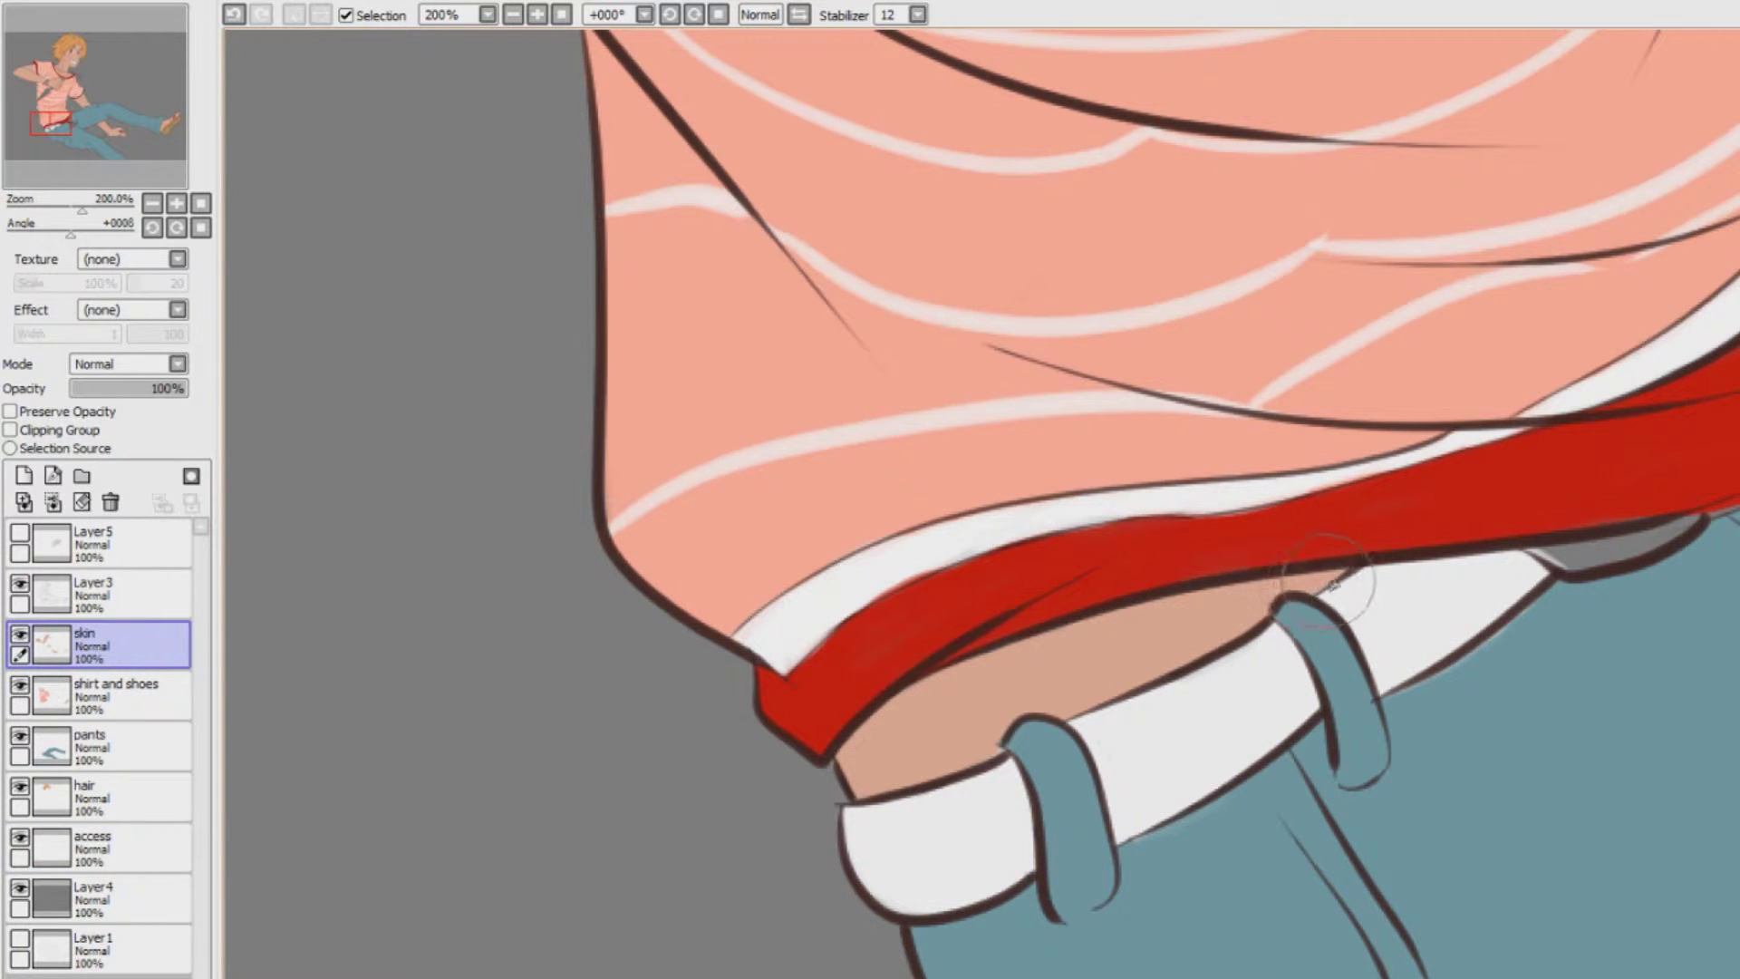
pyautogui.press('Right')
pyautogui.press('Right')
pyautogui.press('Right')
pyautogui.press('Right')
pyautogui.press('Right')
pyautogui.press('Right')
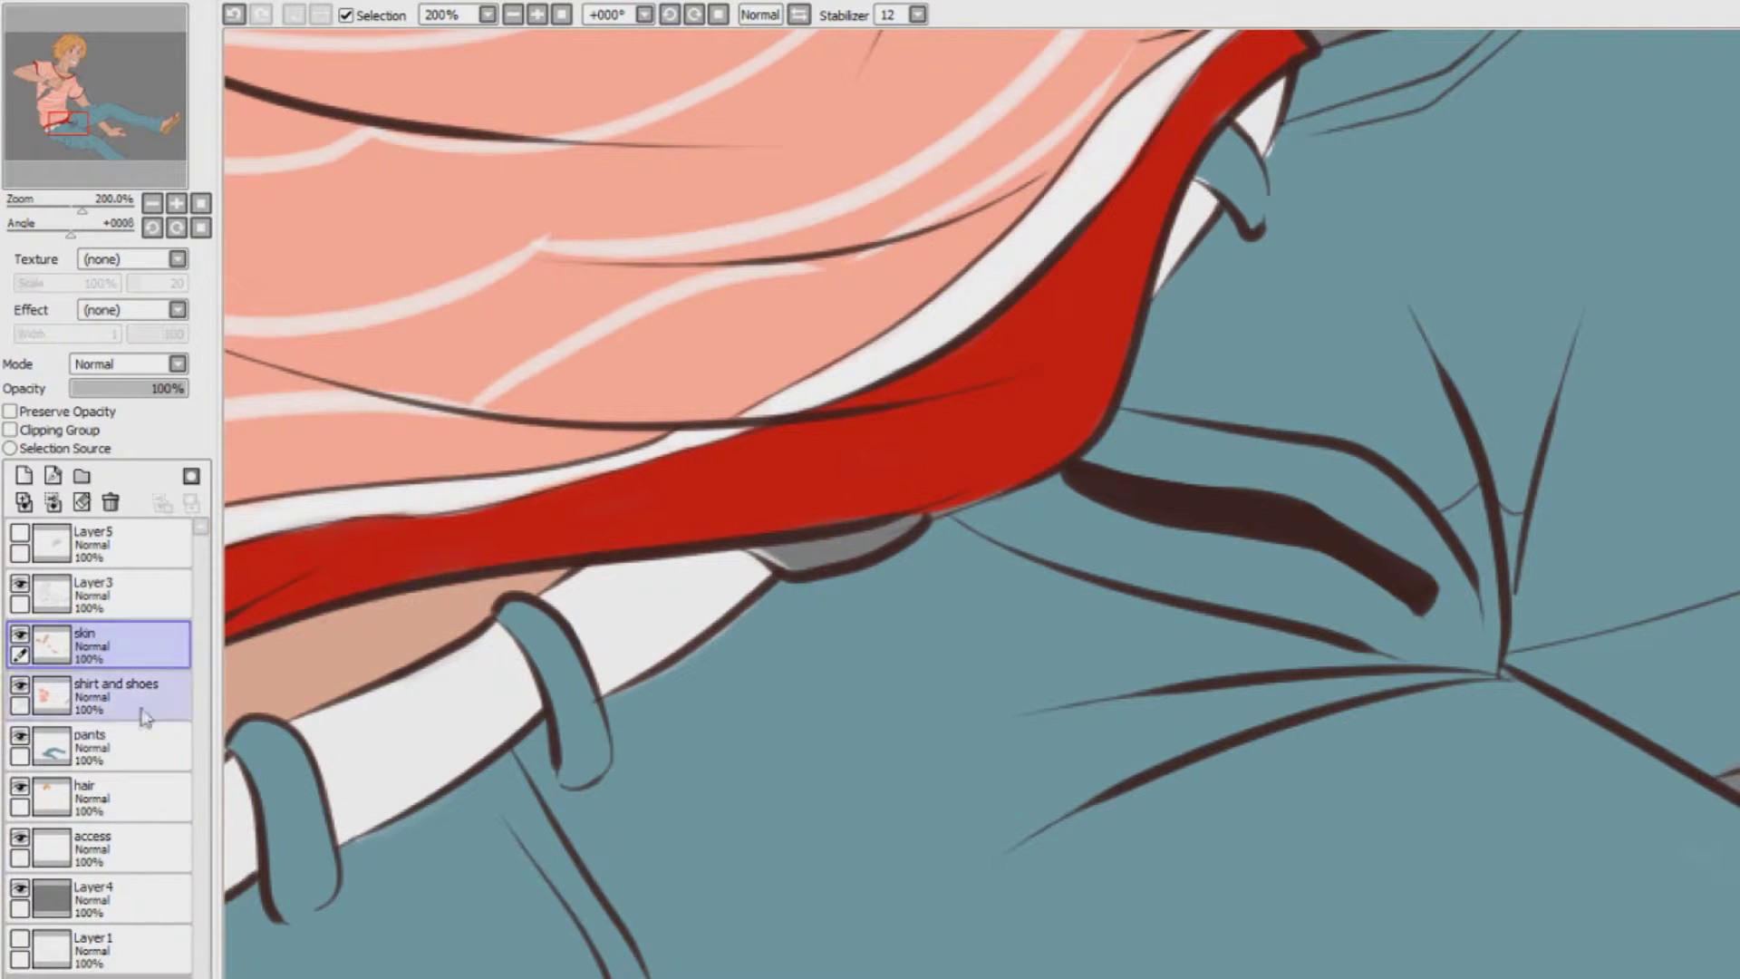
pyautogui.click(109, 696)
pyautogui.click(117, 748)
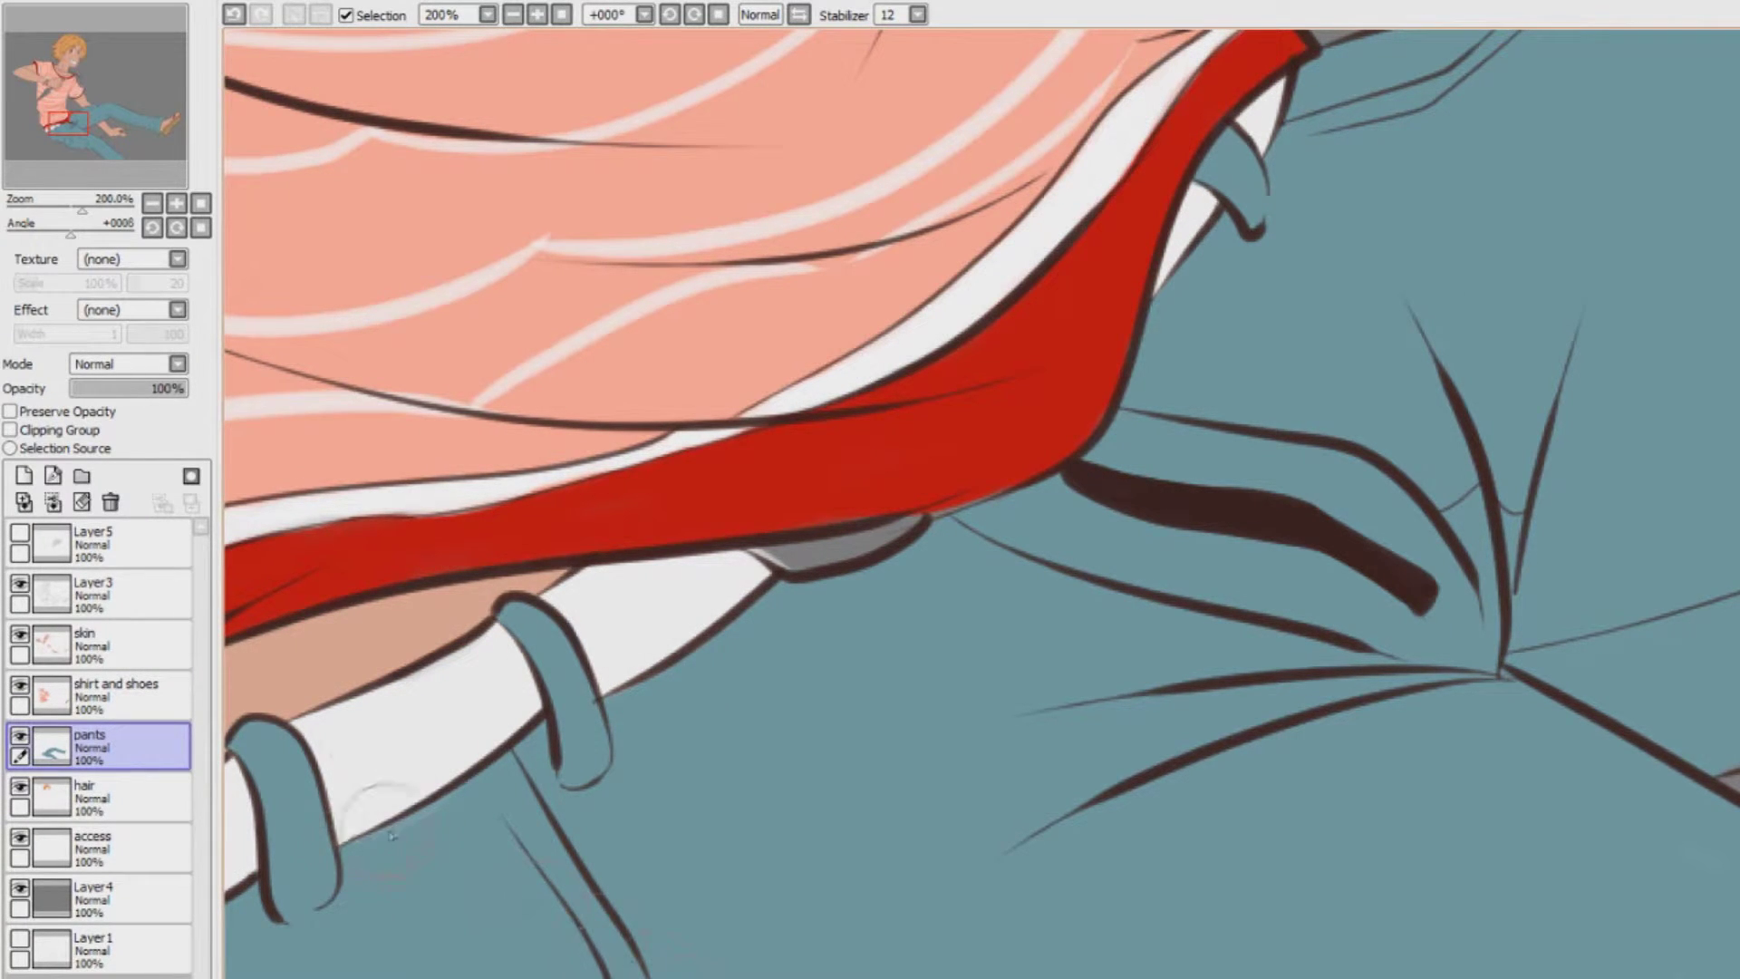
# Fill the remaining belt section beneath the shirt hem with light gray on the access layer
pyautogui.press('Left')
pyautogui.press('Left')
pyautogui.click(172, 850)
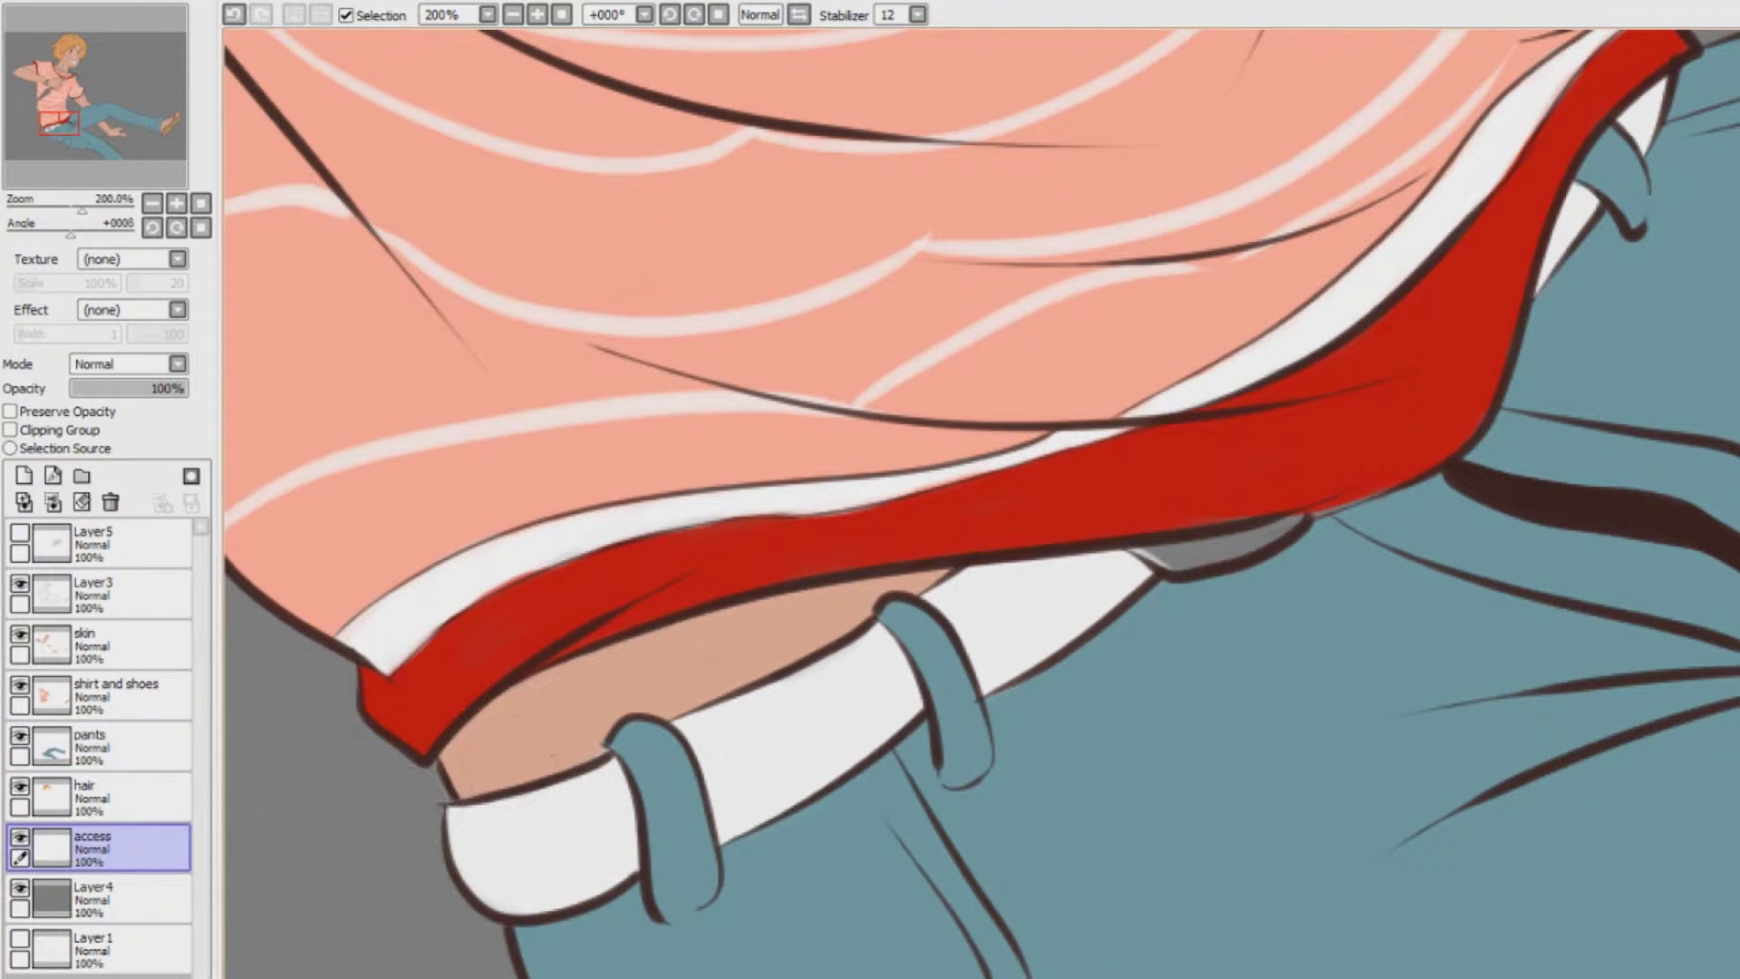
pyautogui.hotkey('ctrl', 'z')
pyautogui.moveTo(1169, 553)
pyautogui.mouseDown()
pyautogui.moveTo(1124, 566)
pyautogui.moveTo(1277, 534)
pyautogui.mouseUp()
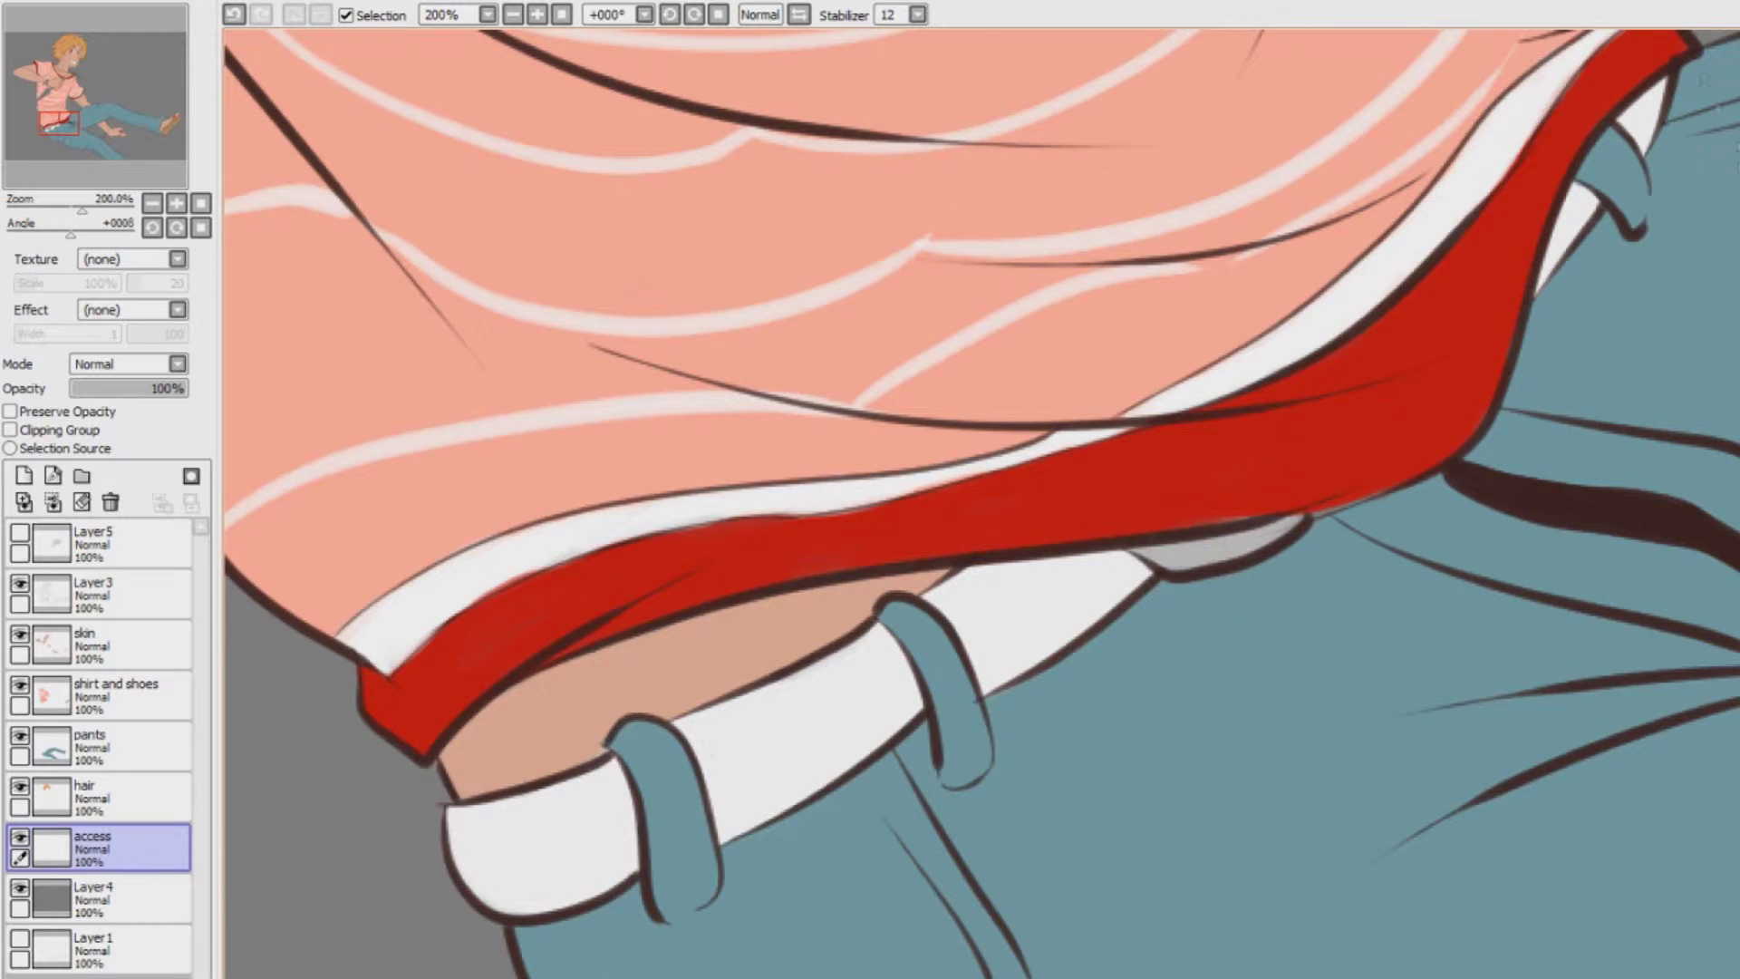
# Fill the necklace's dog tag with golden yellow on the access layer, leaving its hole gray
pyautogui.click(514, 14)
pyautogui.click(513, 15)
pyautogui.click(514, 14)
pyautogui.moveTo(1042, 227); pyautogui.dragTo(998, 803)
pyautogui.click(537, 14)
pyautogui.click(538, 14)
pyautogui.click(537, 14)
pyautogui.moveTo(1359, 453); pyautogui.dragTo(605, 401)
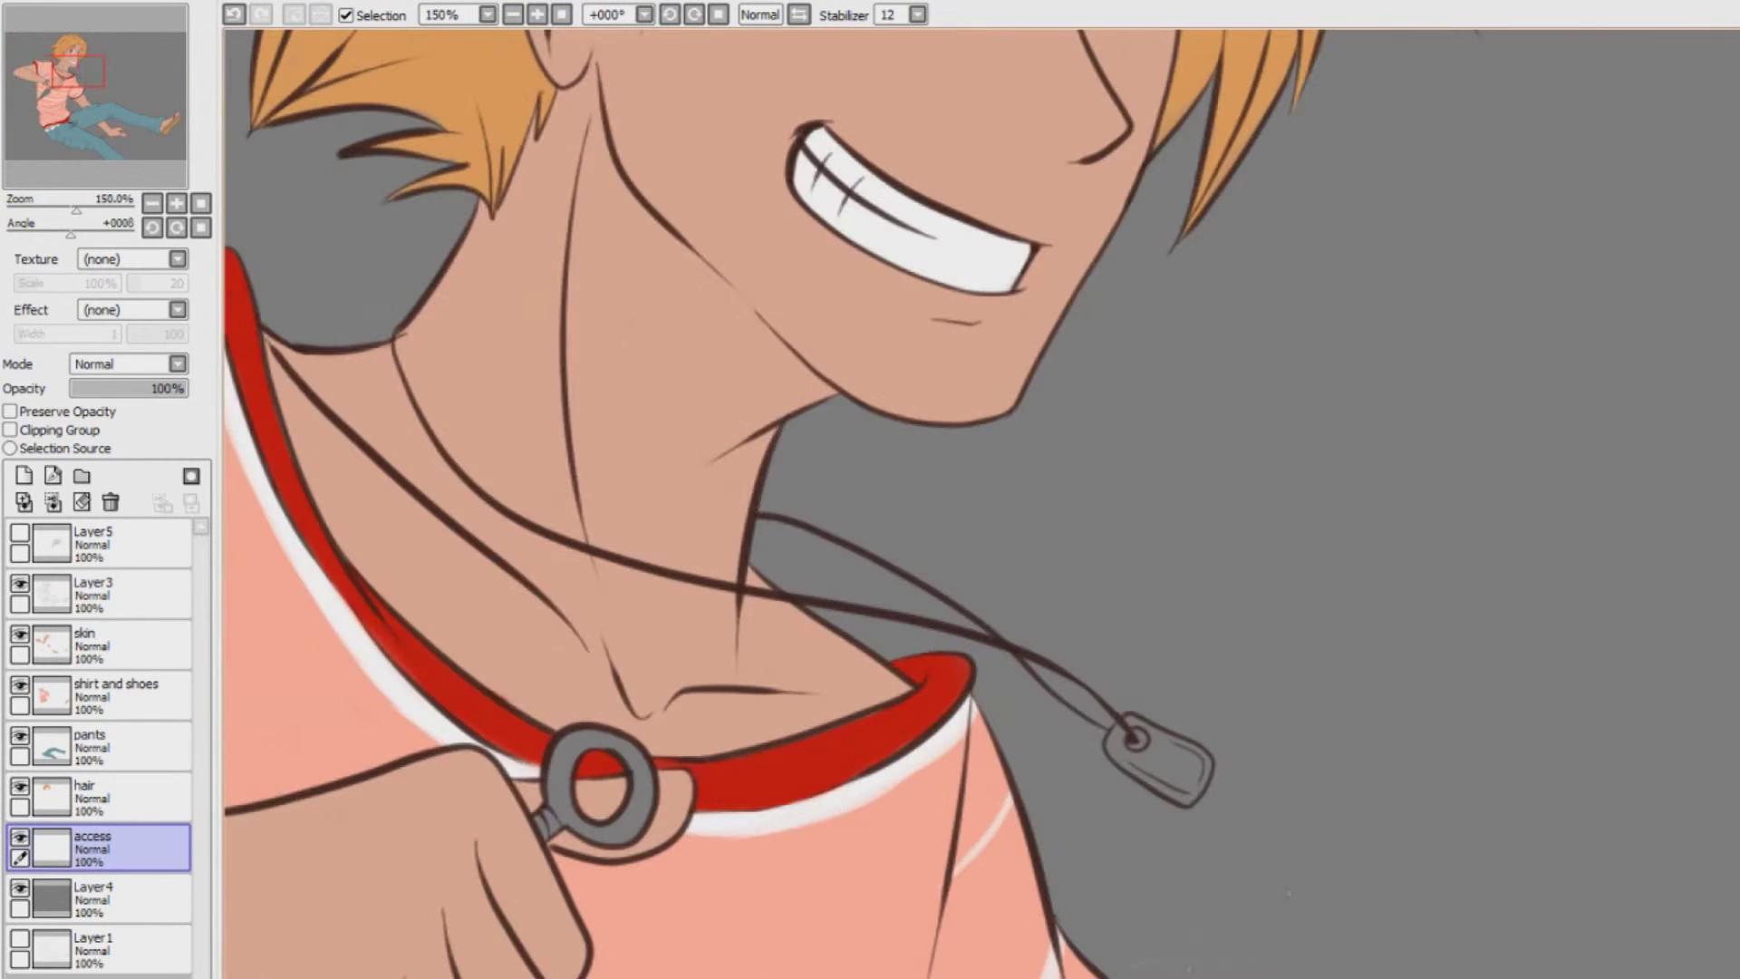
pyautogui.scroll(-3, 978, 503)
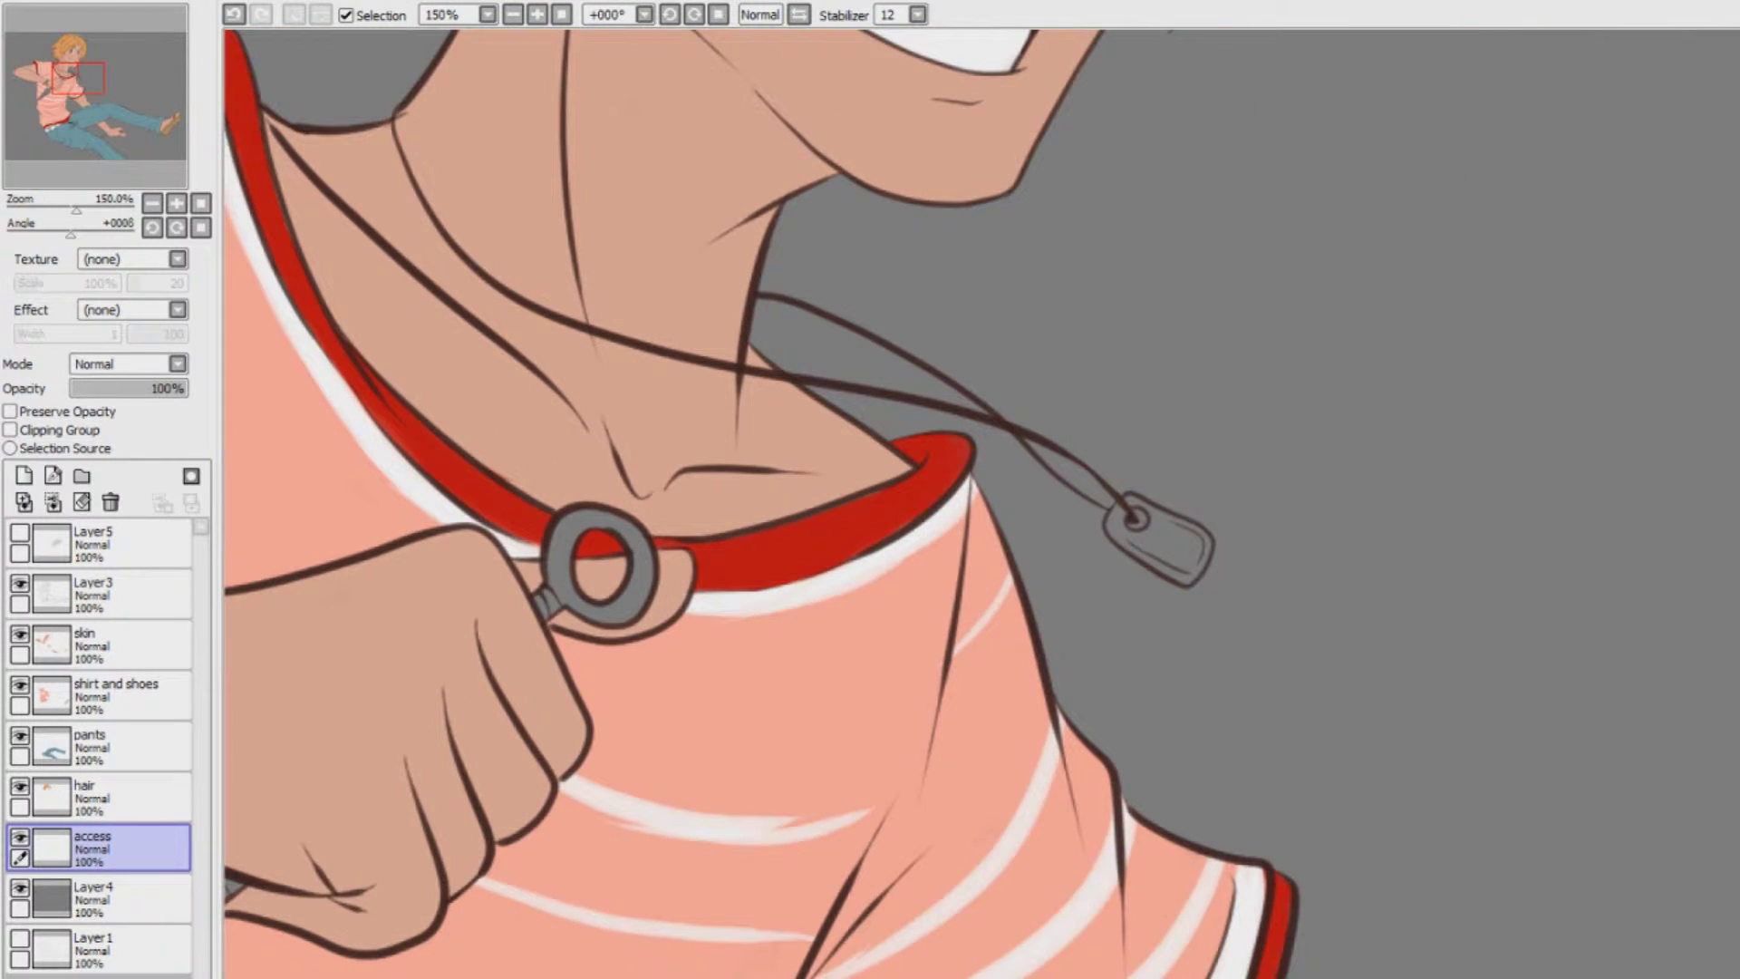
pyautogui.moveTo(1123, 508)
pyautogui.mouseDown()
pyautogui.moveTo(1127, 550)
pyautogui.moveTo(1166, 530)
pyautogui.moveTo(1137, 496)
pyautogui.moveTo(1150, 500)
pyautogui.moveTo(1205, 534)
pyautogui.moveTo(1191, 569)
pyautogui.moveTo(1158, 536)
pyautogui.mouseUp()
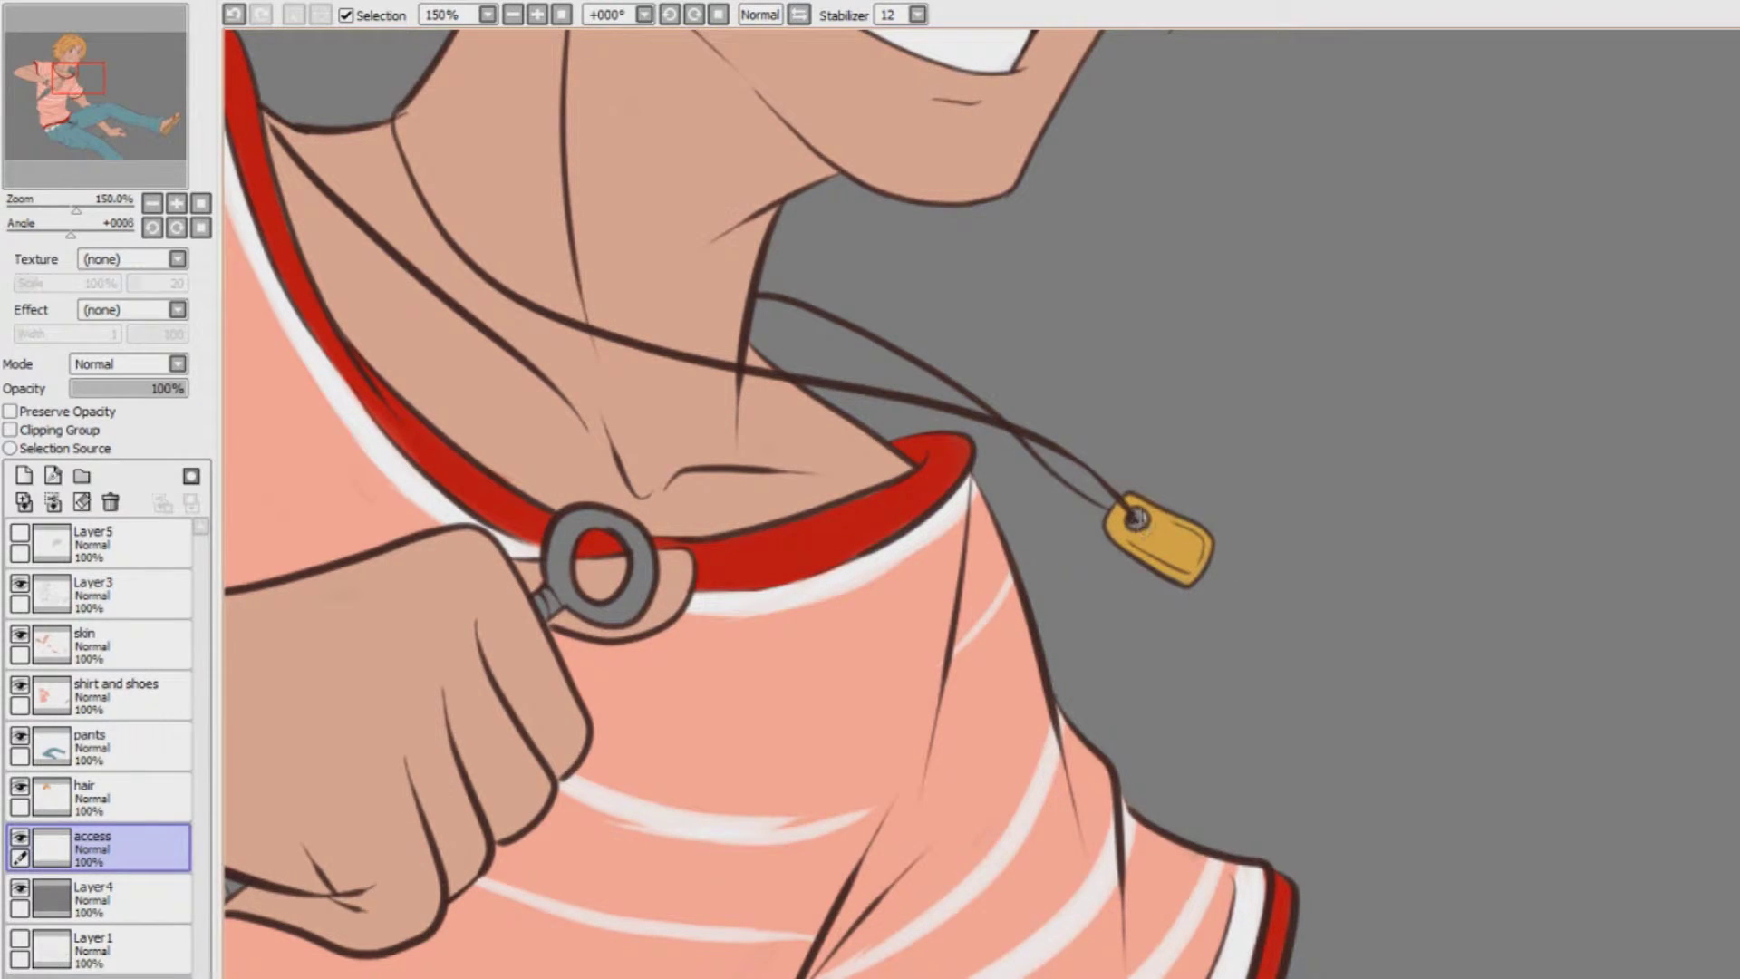
# Fill the ring, neck and blade of the knife held at the chest with light gray on the access layer
pyautogui.hscroll(-8, 979, 504)
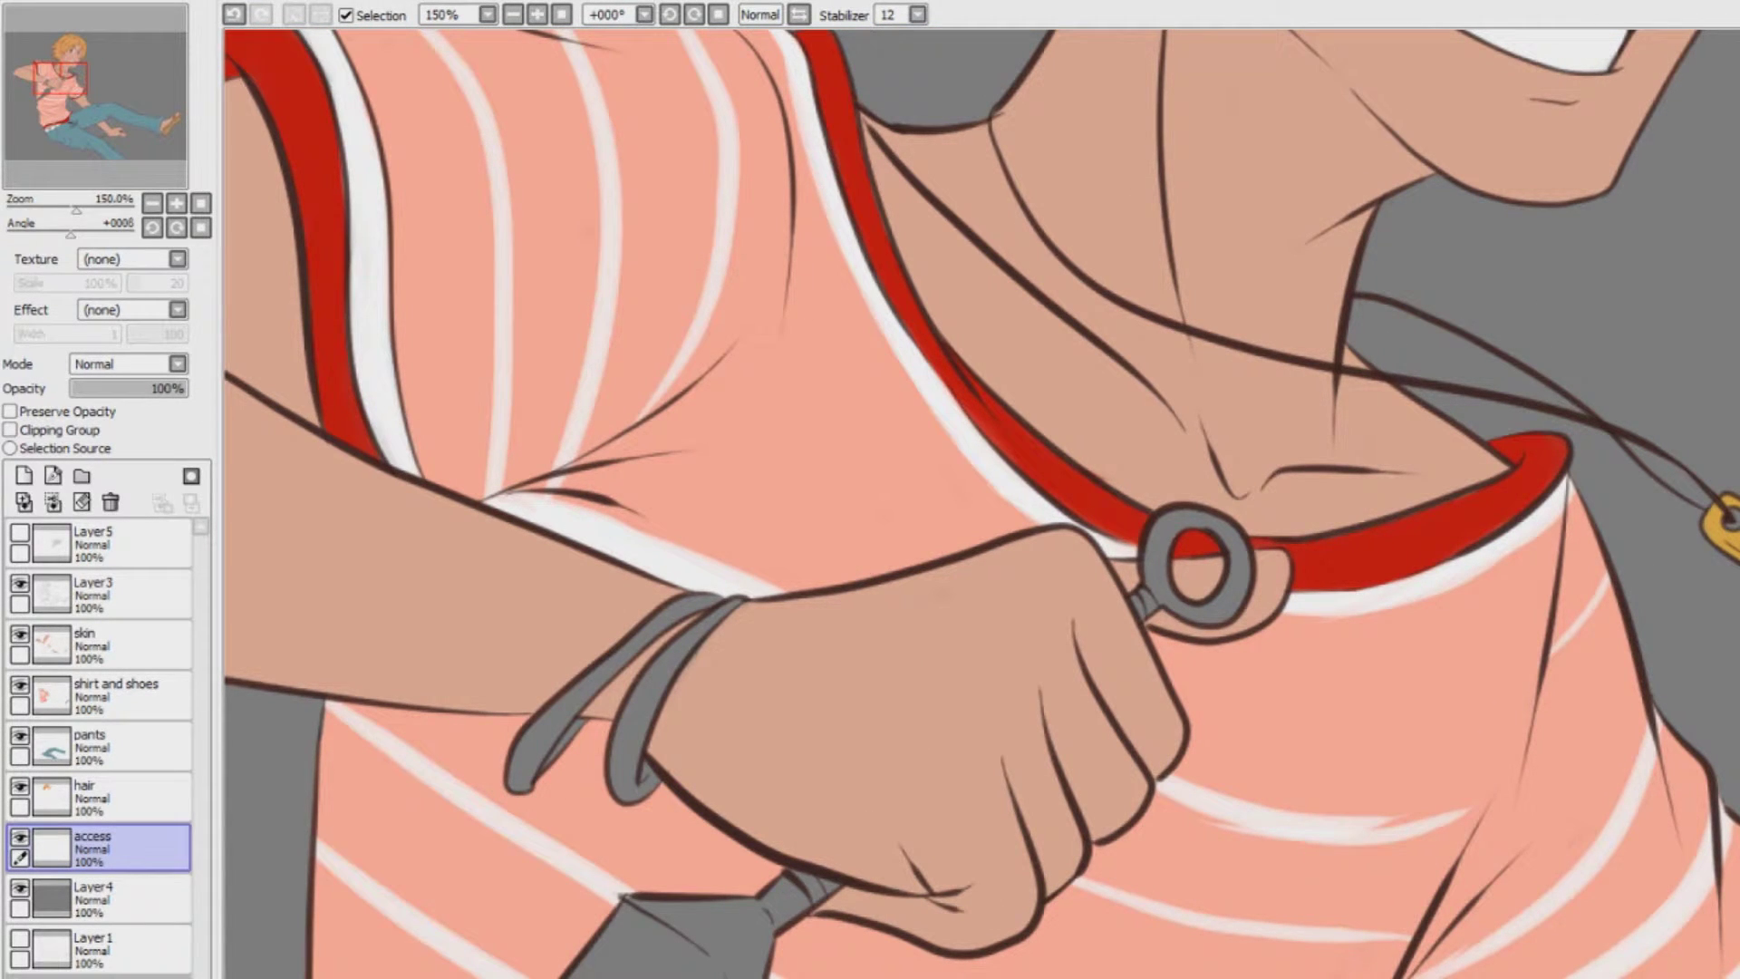
pyautogui.moveTo(1164, 527)
pyautogui.mouseDown()
pyautogui.moveTo(1162, 598)
pyautogui.moveTo(1223, 607)
pyautogui.mouseUp()
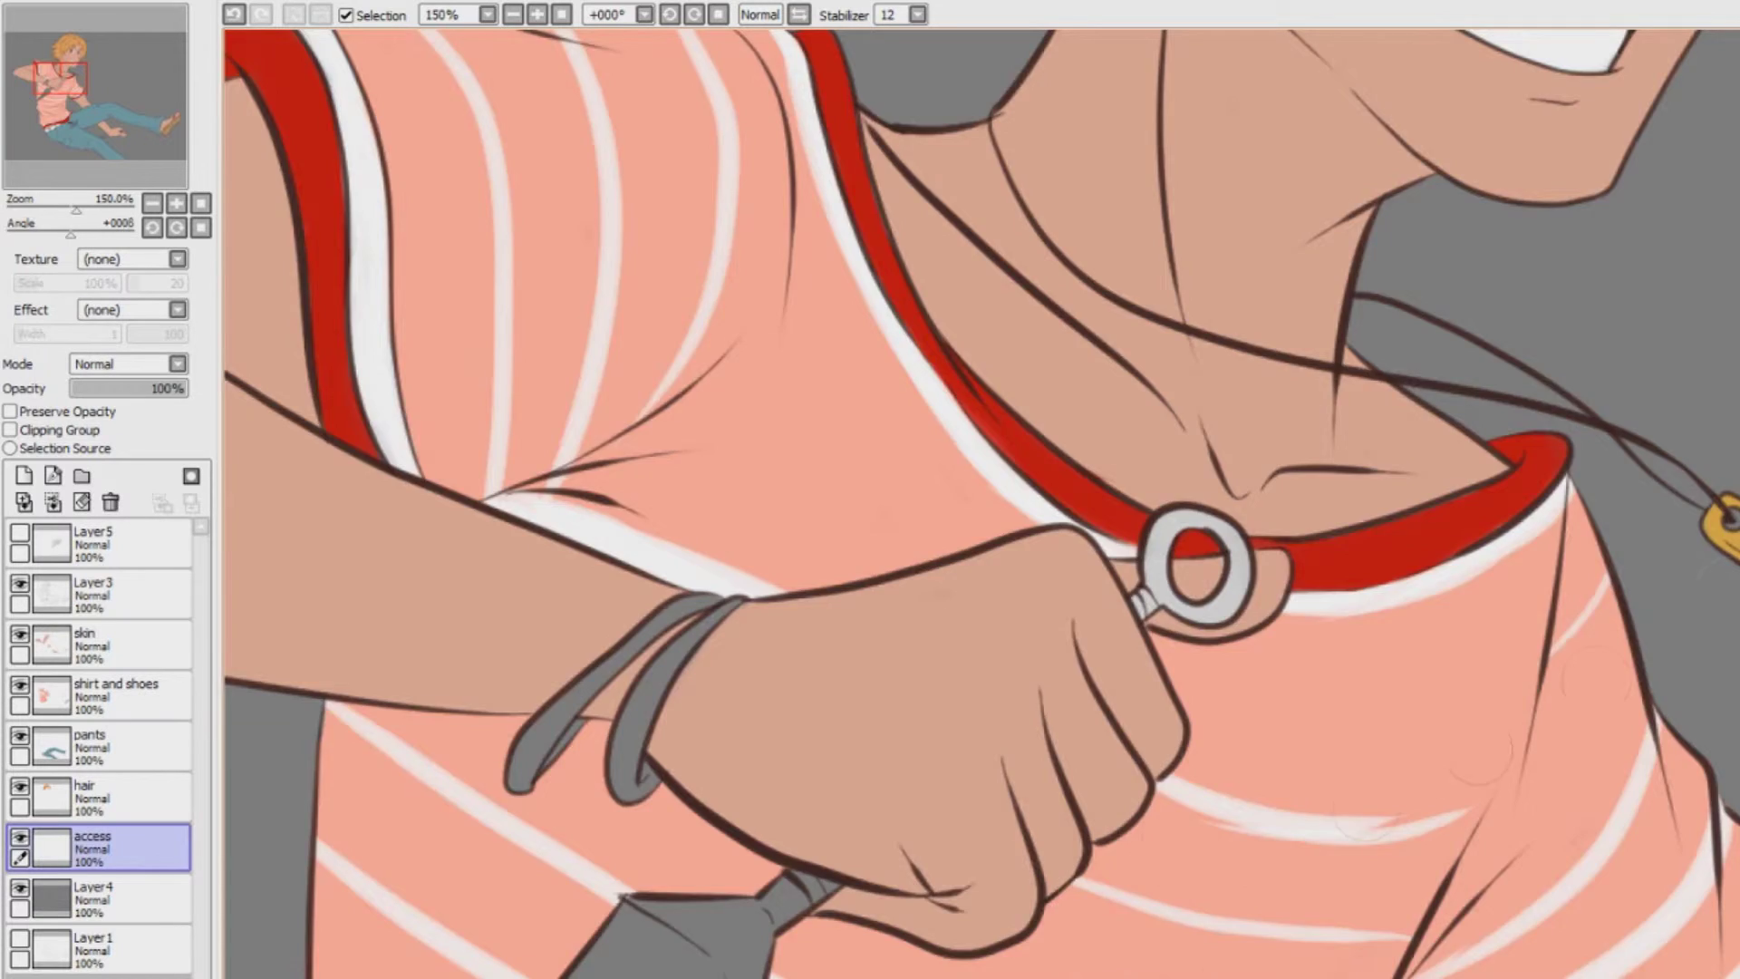
pyautogui.scroll(-5, 978, 503)
pyautogui.moveTo(820, 530)
pyautogui.mouseDown()
pyautogui.moveTo(634, 721)
pyautogui.moveTo(589, 693)
pyautogui.moveTo(453, 861)
pyautogui.mouseUp()
pyautogui.hscroll(-7, 979, 504)
pyautogui.hscroll(1, 978, 504)
pyautogui.click(537, 15)
pyautogui.click(537, 14)
pyautogui.scroll(-7, 978, 504)
pyautogui.hscroll(-8, 979, 503)
pyautogui.moveTo(786, 849)
pyautogui.mouseDown()
pyautogui.moveTo(858, 783)
pyautogui.moveTo(776, 796)
pyautogui.moveTo(951, 689)
pyautogui.moveTo(1287, 263)
pyautogui.mouseUp()
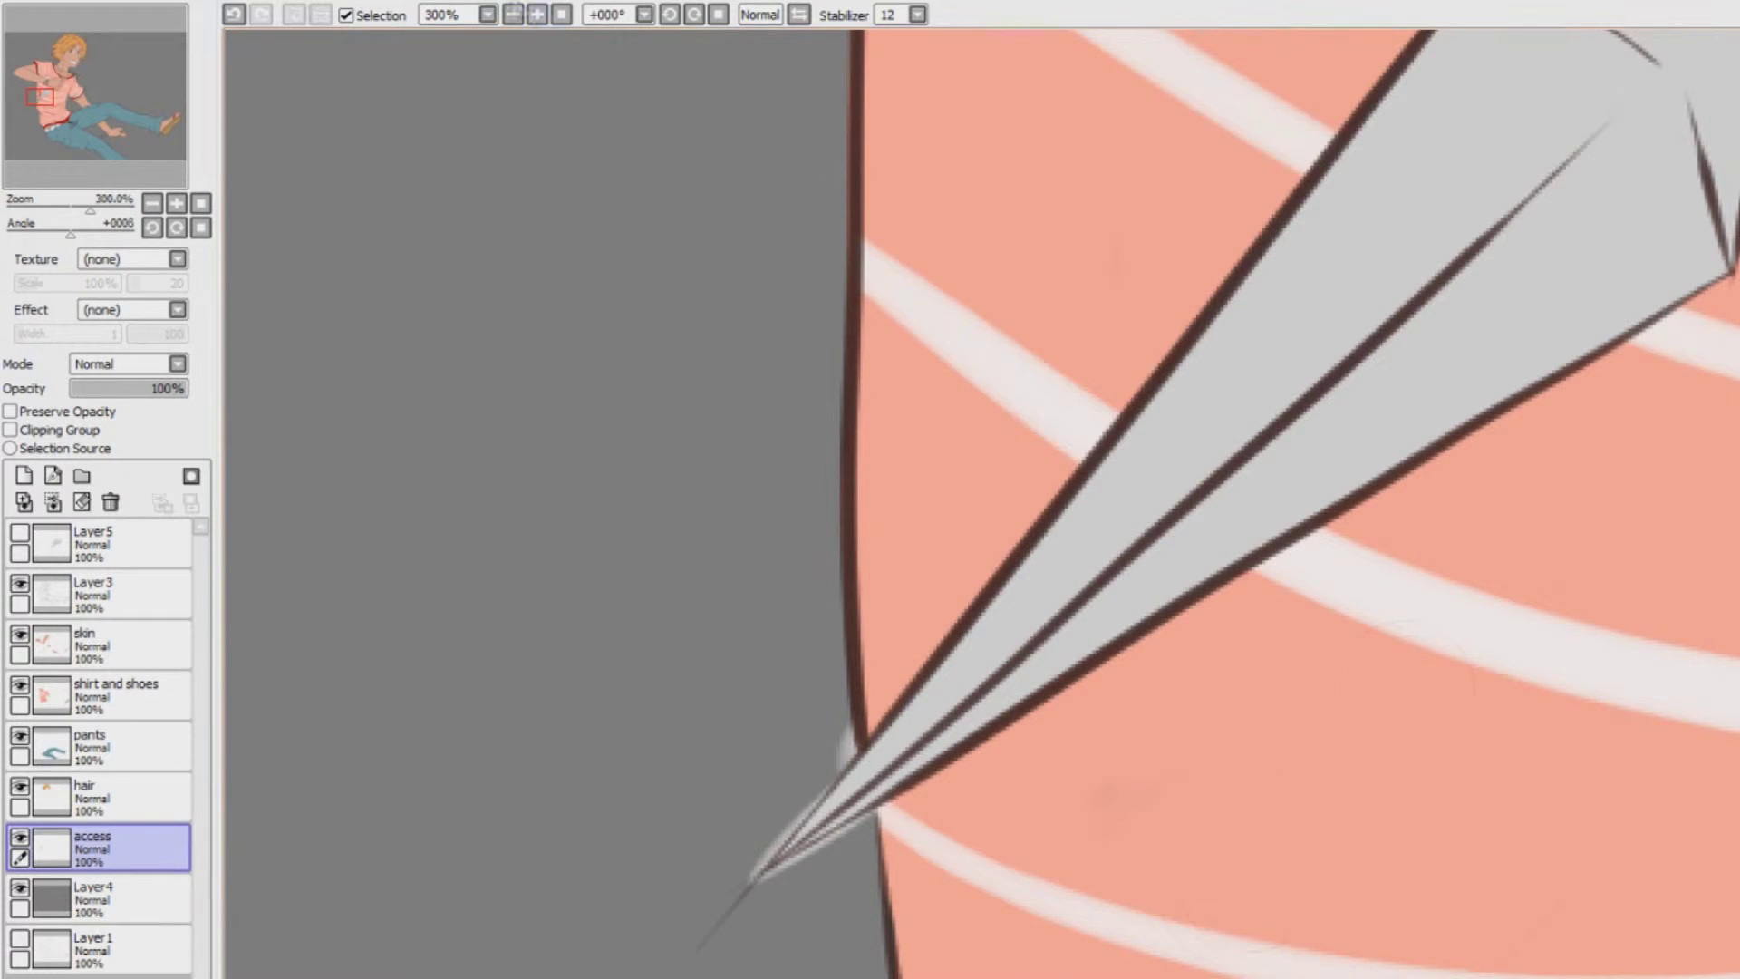
# Fill the lower hand's knife blade and ring with light gray and clean up the colour spilling past the blade's outline
pyautogui.click(513, 14)
pyautogui.click(513, 14)
pyautogui.moveTo(43, 97)
pyautogui.mouseDown()
pyautogui.moveTo(82, 96)
pyautogui.moveTo(87, 133)
pyautogui.moveTo(109, 134)
pyautogui.mouseUp()
pyautogui.moveTo(1561, 400)
pyautogui.mouseDown()
pyautogui.moveTo(1468, 453)
pyautogui.moveTo(1645, 399)
pyautogui.moveTo(1636, 453)
pyautogui.mouseUp()
pyautogui.moveTo(1005, 521)
pyautogui.mouseDown()
pyautogui.moveTo(770, 648)
pyautogui.moveTo(1055, 603)
pyautogui.mouseUp()
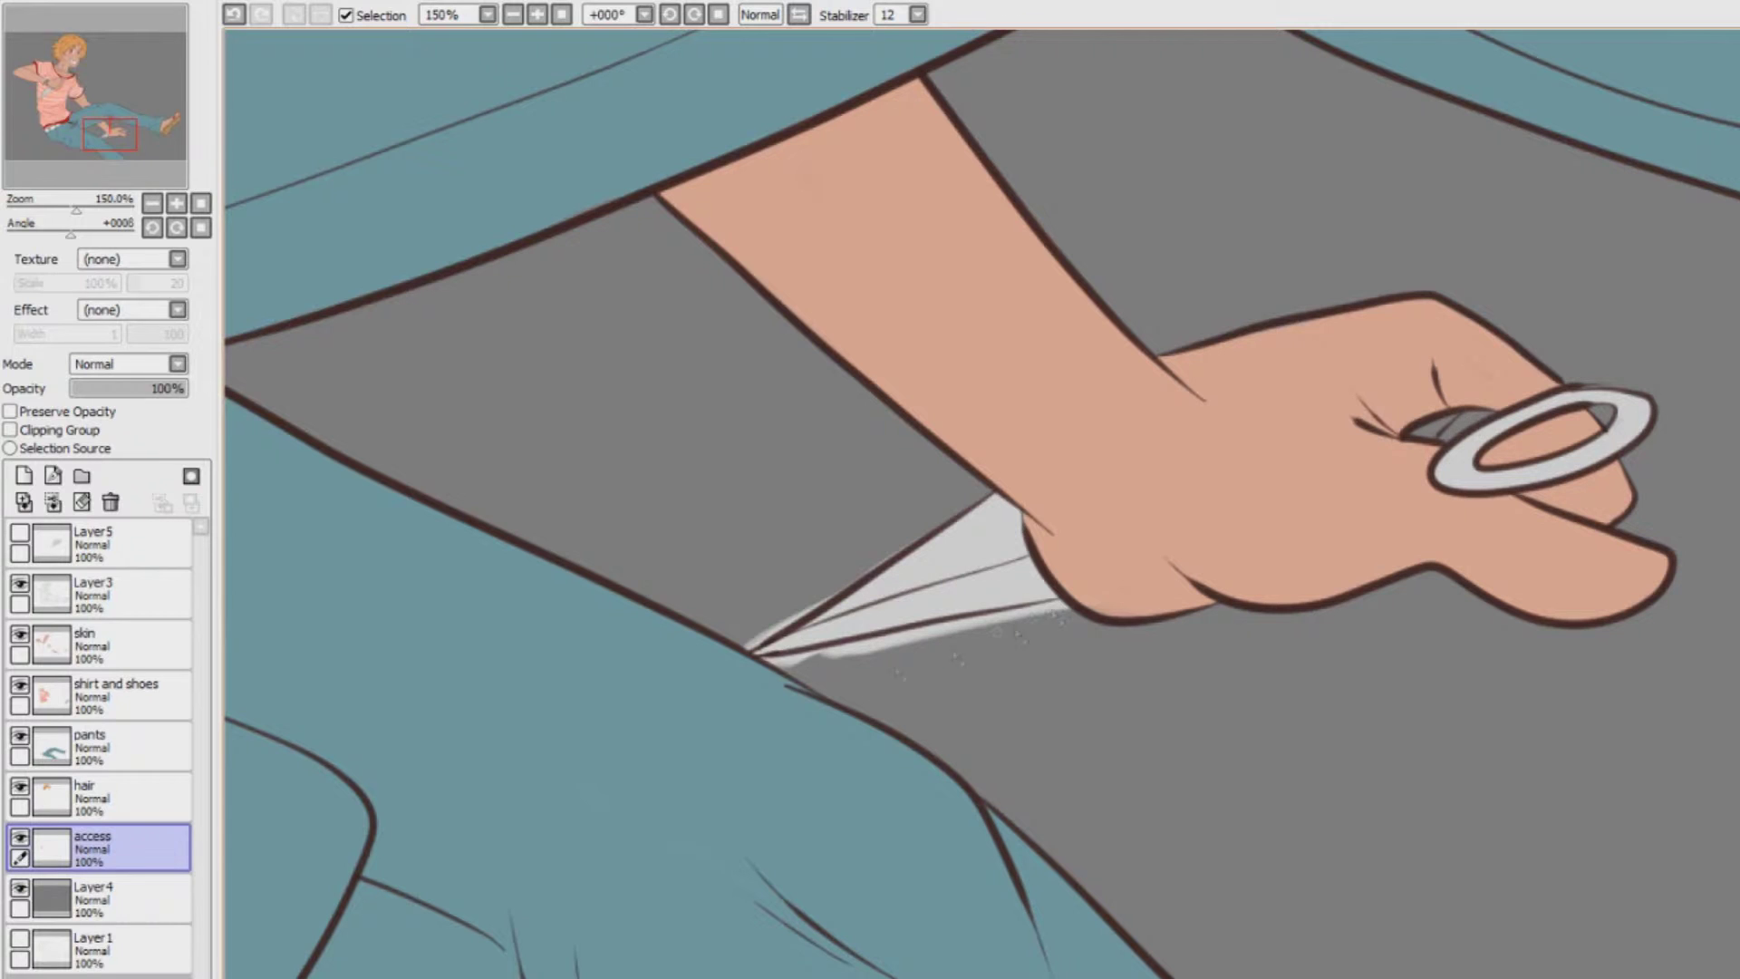
pyautogui.moveTo(757, 670); pyautogui.dragTo(1011, 628)
pyautogui.moveTo(792, 619); pyautogui.dragTo(734, 652)
pyautogui.moveTo(933, 524); pyautogui.dragTo(1631, 507)
# Clean up the gray around the chest-level knife's tip and colour its visible handle sections red
pyautogui.moveTo(1023, 136); pyautogui.dragTo(847, 856)
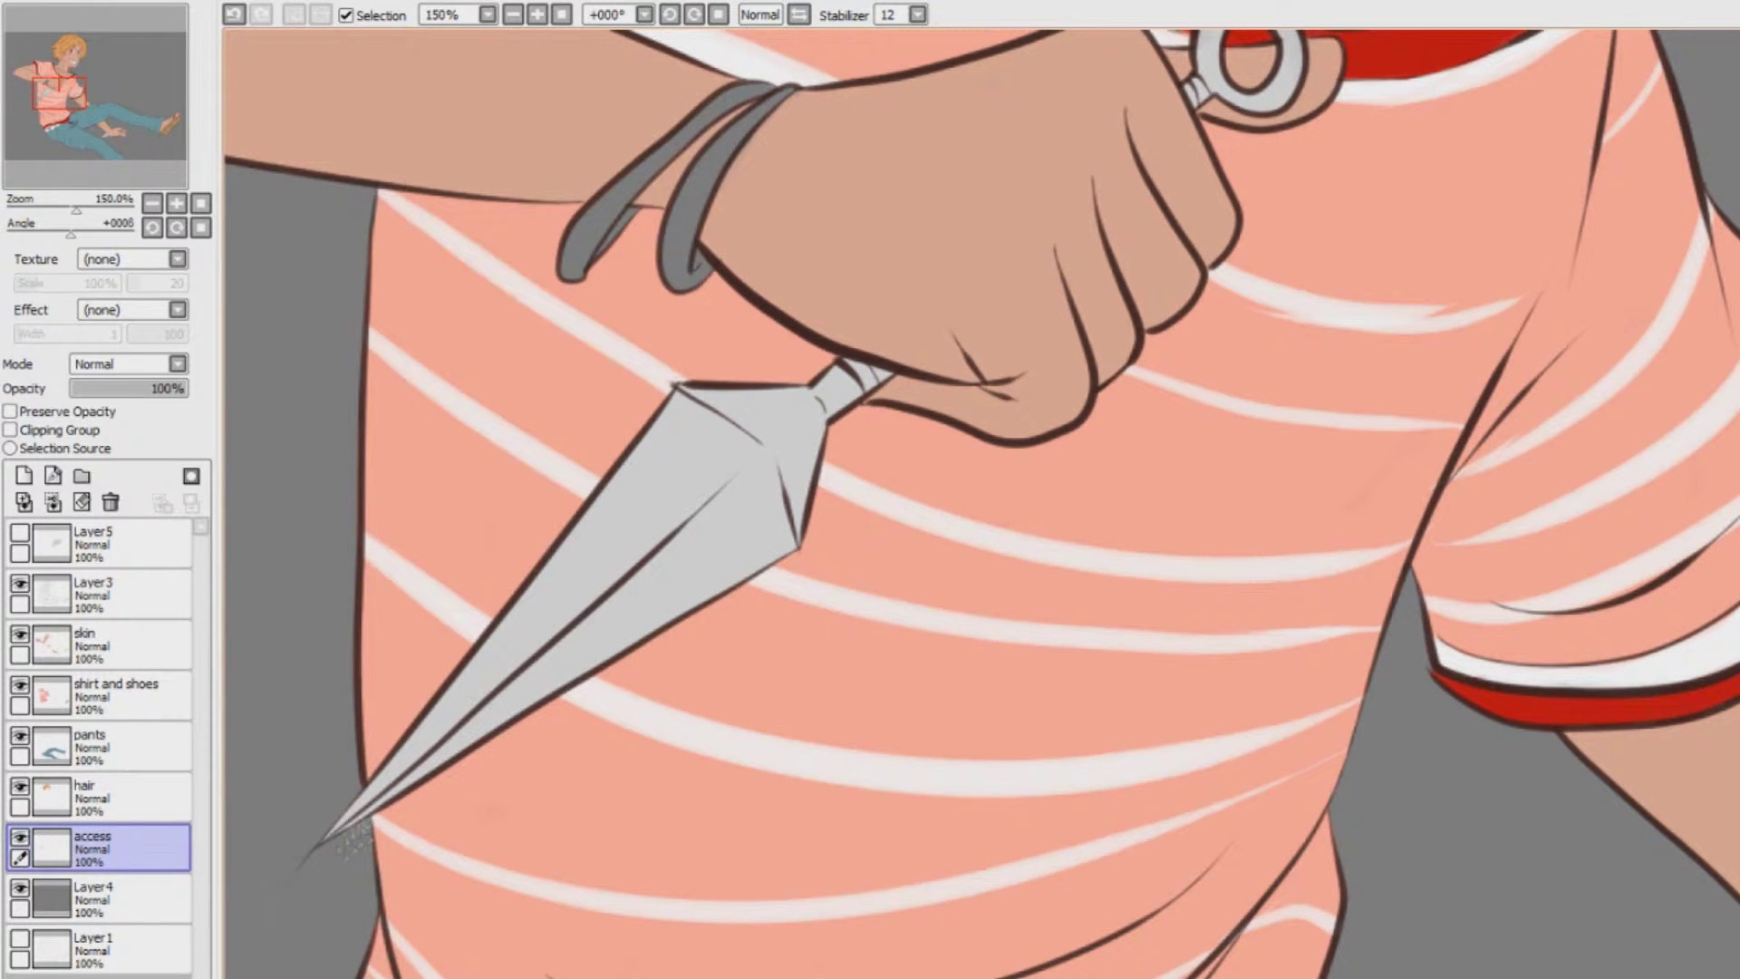
pyautogui.press('Up')
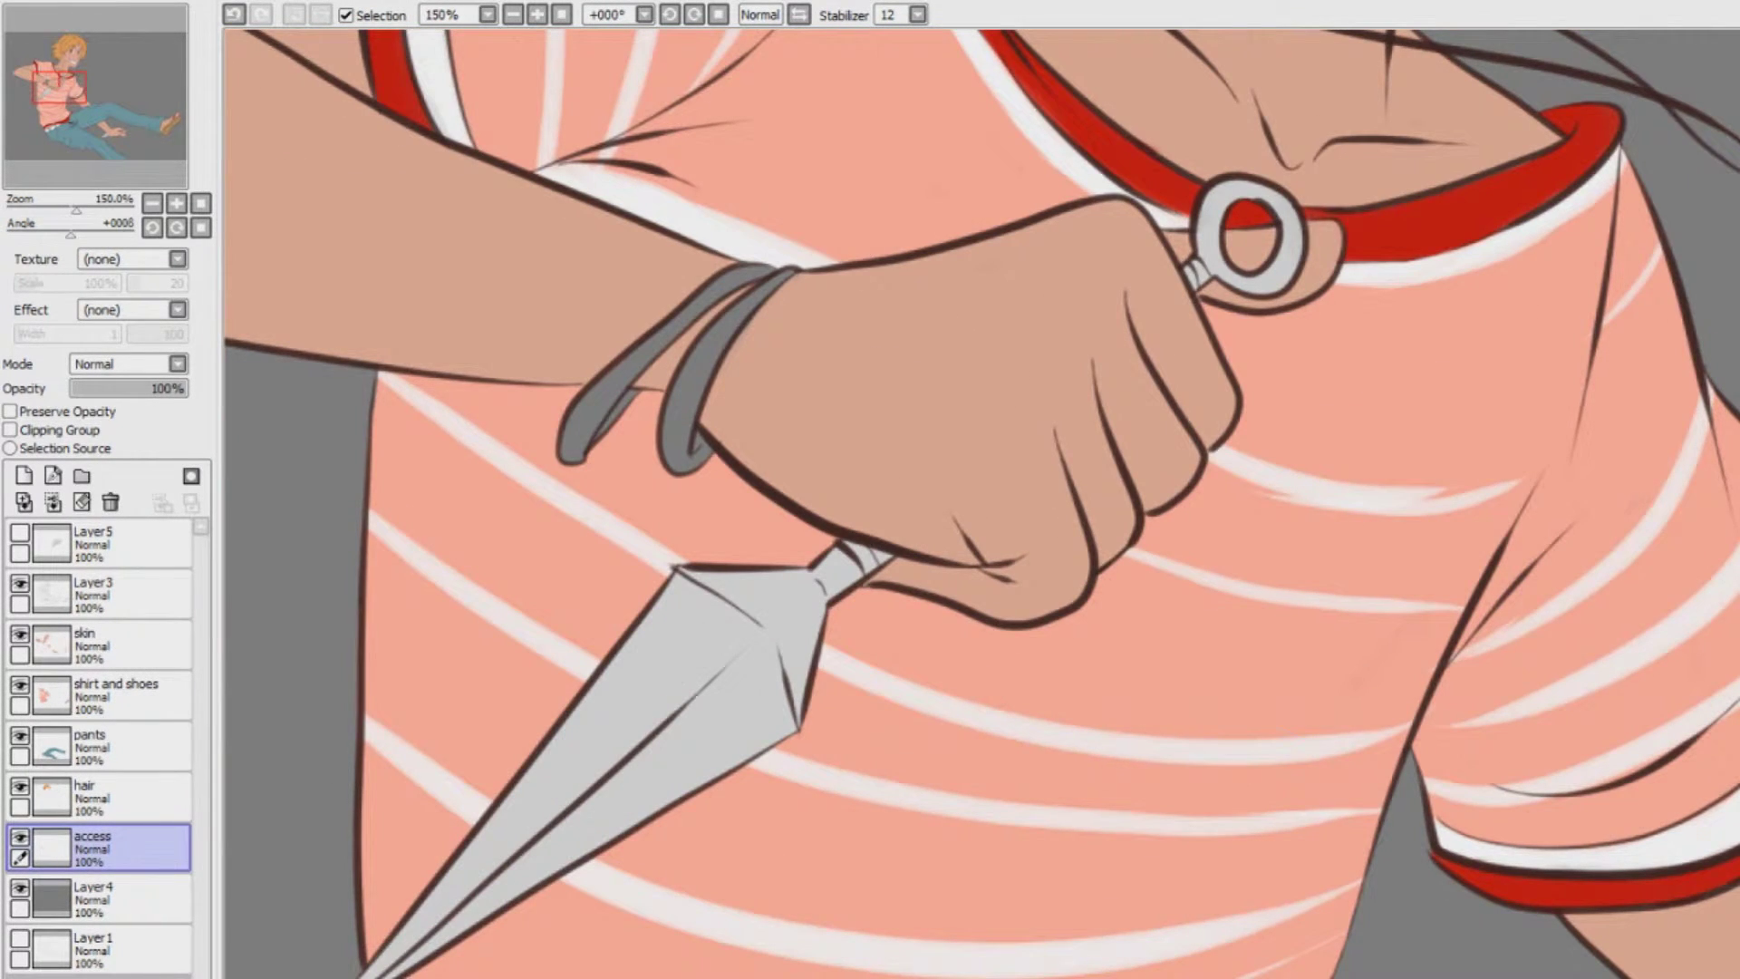
pyautogui.moveTo(859, 549)
pyautogui.mouseDown()
pyautogui.moveTo(883, 550)
pyautogui.moveTo(858, 541)
pyautogui.mouseUp()
pyautogui.moveTo(1188, 276); pyautogui.dragTo(1194, 275)
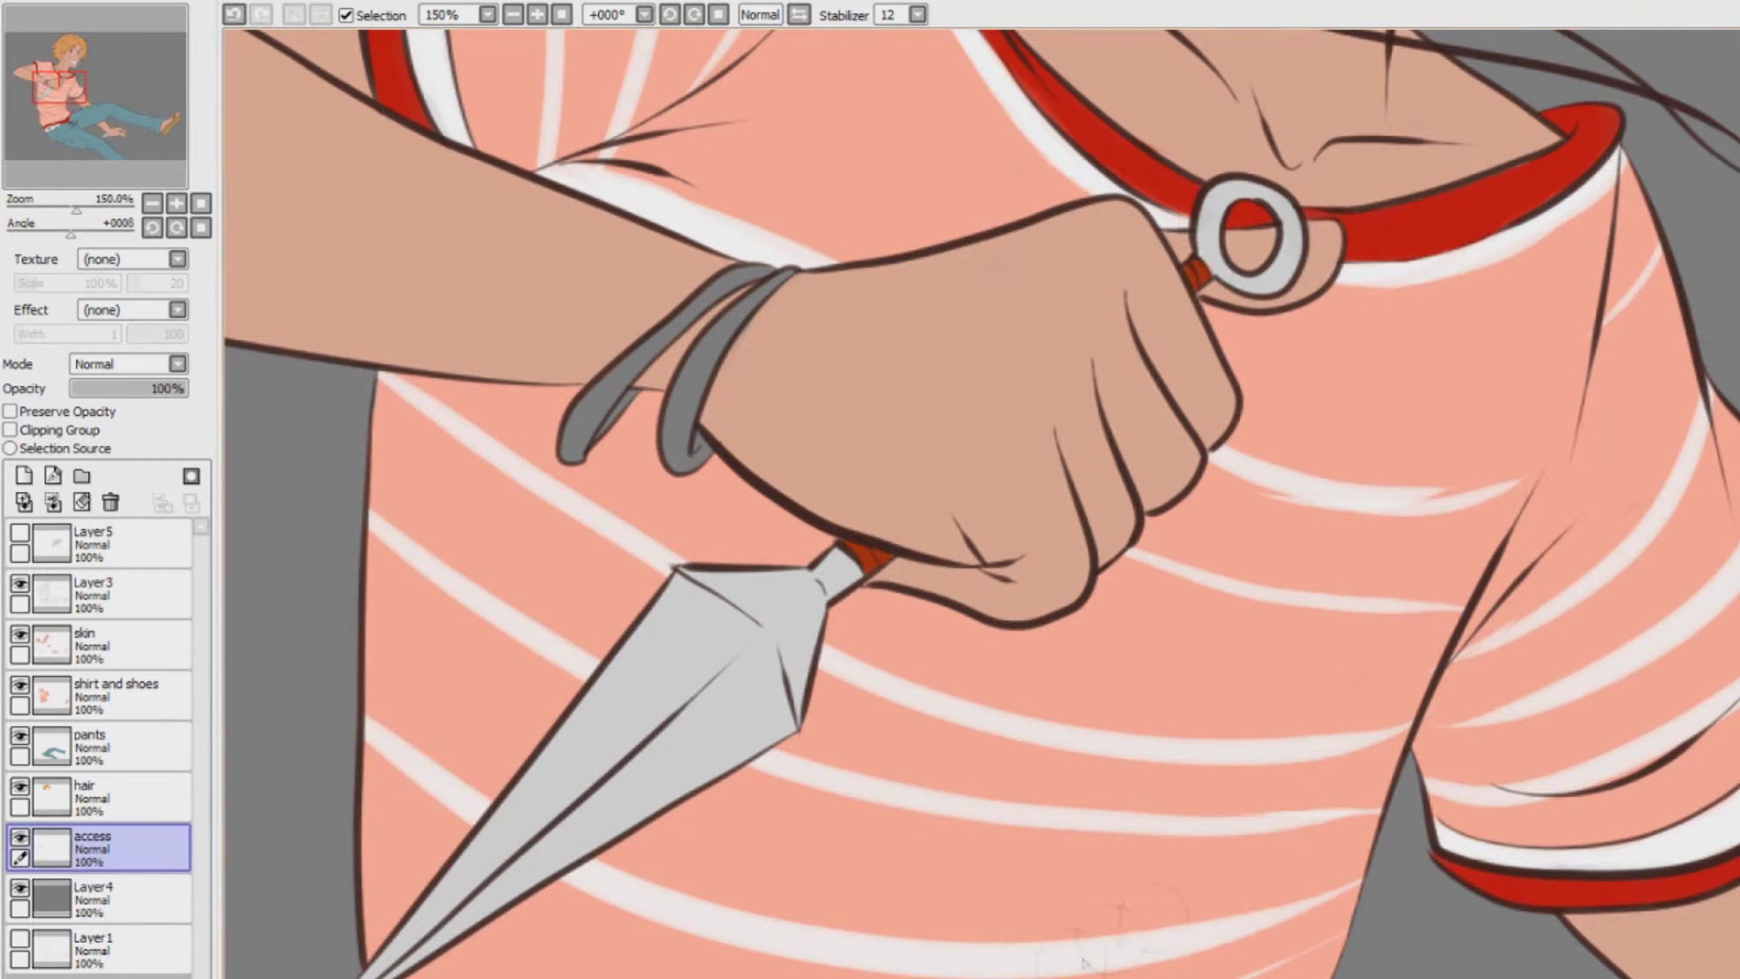
# Colour the visible handle of the knife in the lower hand red on the access layer
pyautogui.press('Right')
pyautogui.press('Right')
pyautogui.press('Right')
pyautogui.press('Right')
pyautogui.press('Down')
pyautogui.press('Down')
pyautogui.press('Down')
pyautogui.press('Down')
pyautogui.press('Down')
pyautogui.press('Down')
pyautogui.press('Down')
pyautogui.press('Right')
pyautogui.press('Right')
pyautogui.press('Right')
pyautogui.press('Right')
pyautogui.moveTo(1551, 627); pyautogui.dragTo(1617, 614)
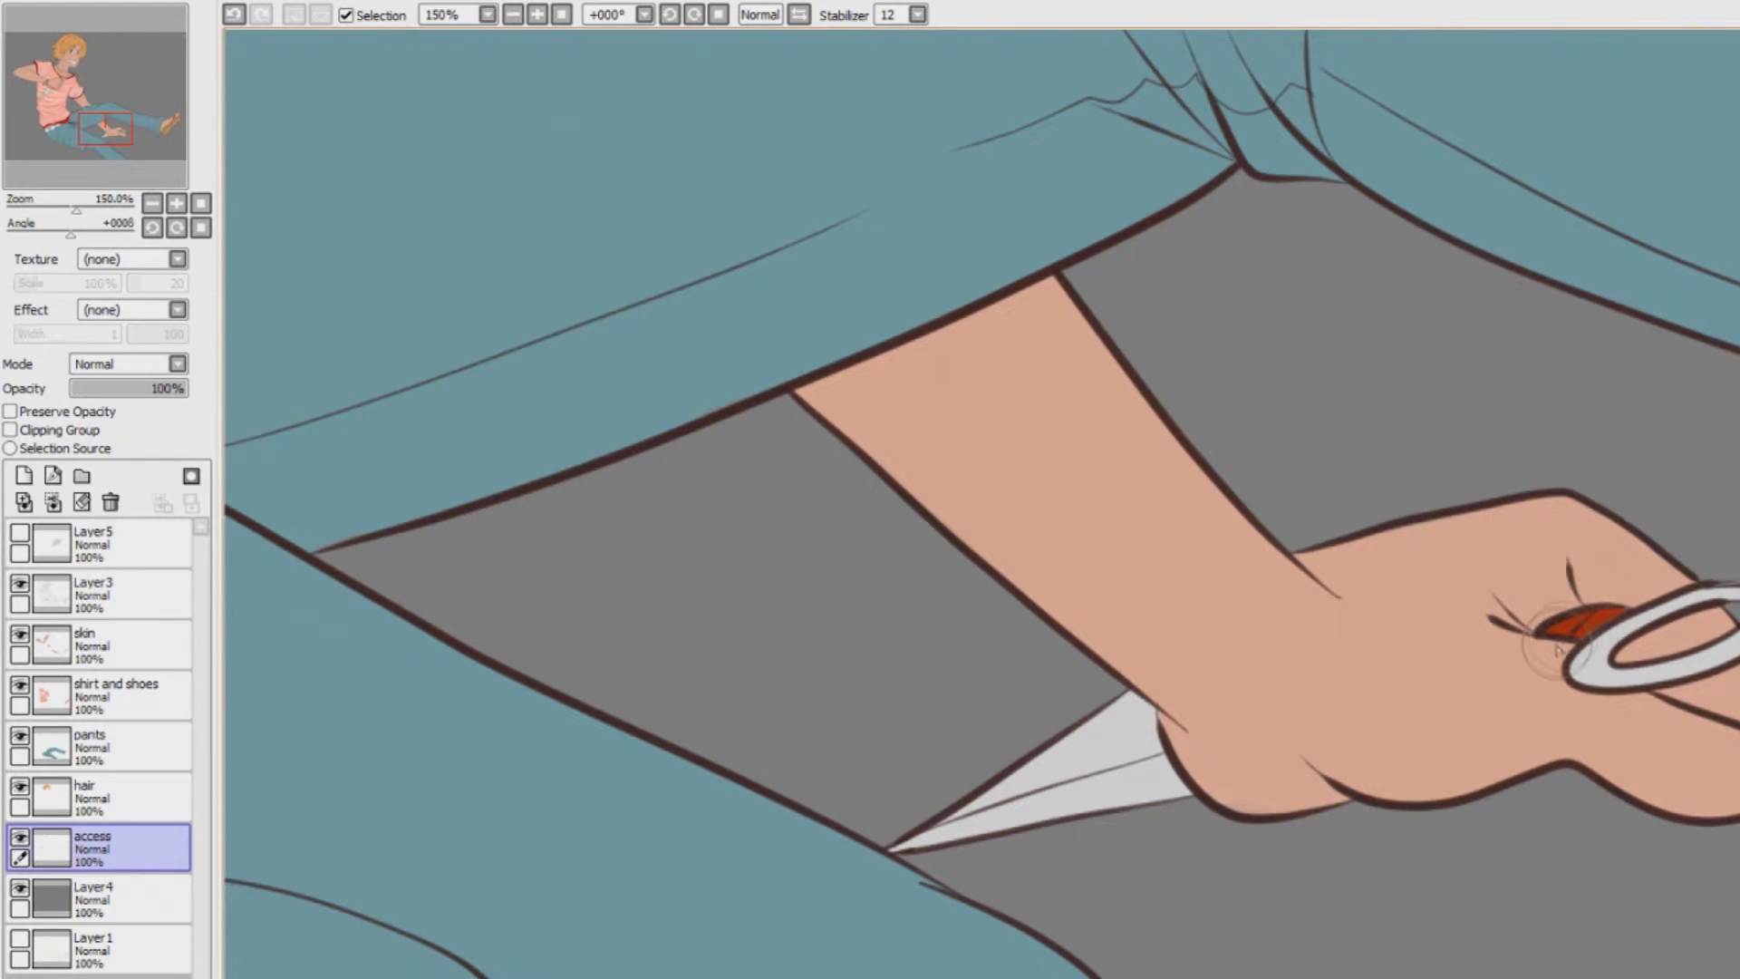
# Inspect the pants, cargo pockets and whole figure for gaps in the flat colours
pyautogui.click(513, 15)
pyautogui.click(513, 14)
pyautogui.click(513, 14)
pyautogui.click(513, 15)
pyautogui.click(537, 15)
pyautogui.press('Left')
pyautogui.press('Left')
pyautogui.press('Left')
pyautogui.press('Left')
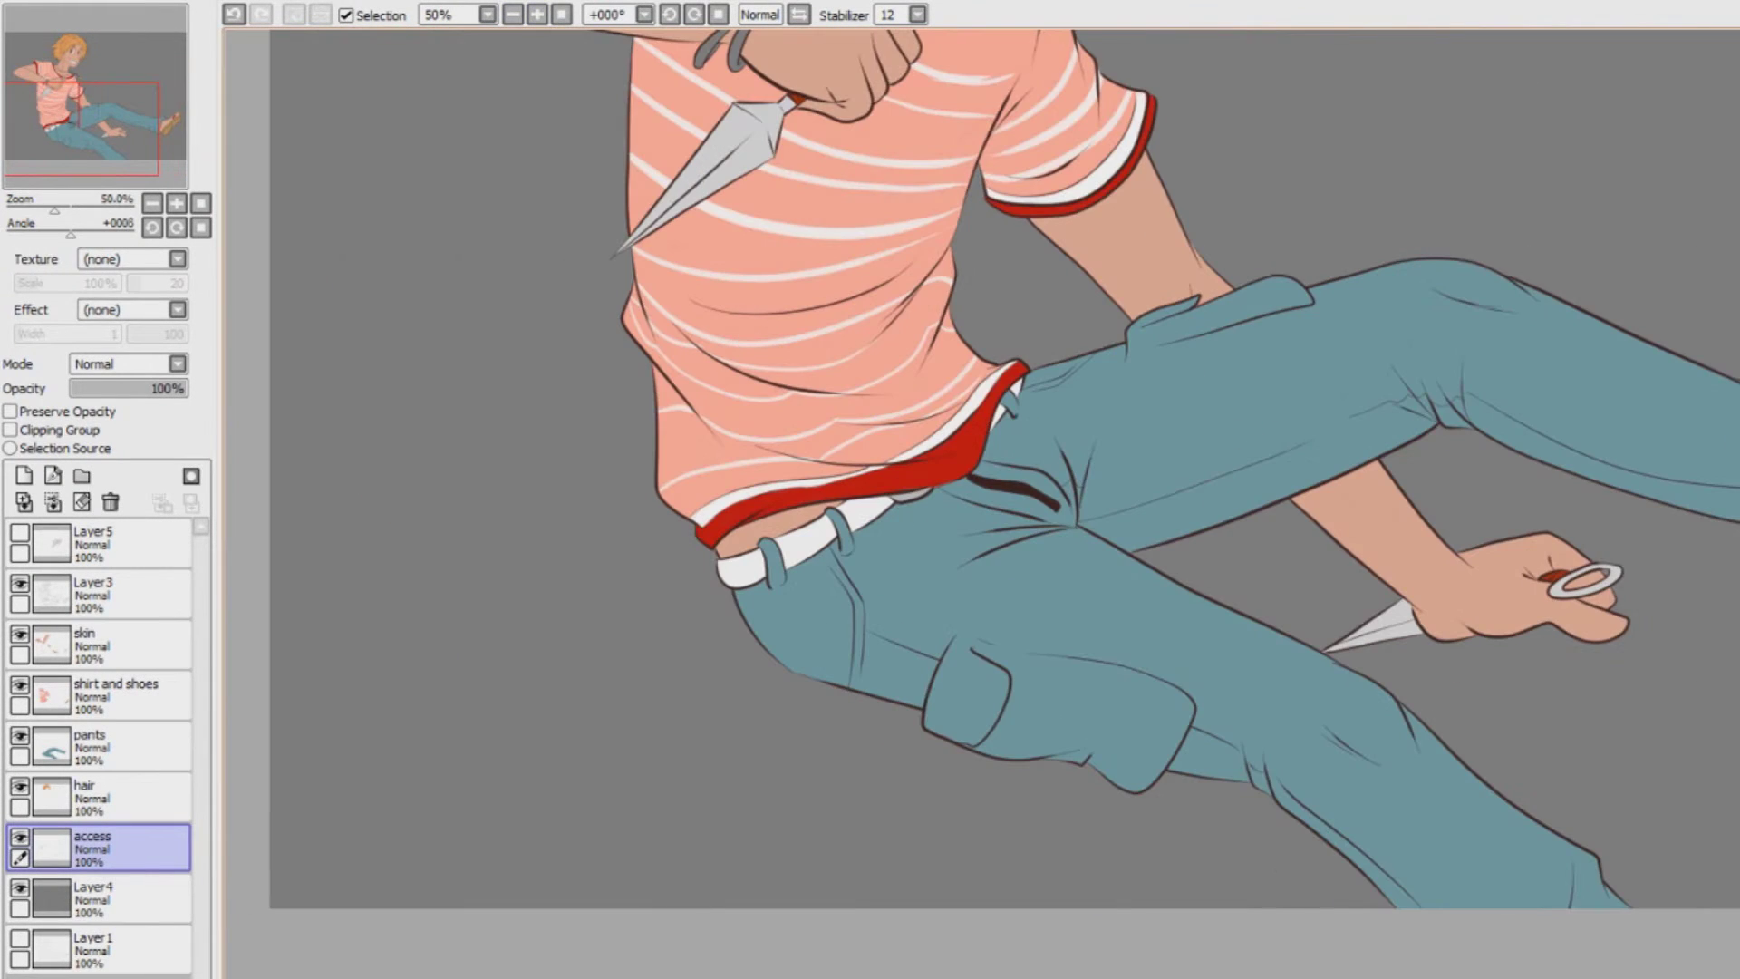
pyautogui.click(537, 14)
pyautogui.click(537, 15)
pyautogui.click(537, 14)
pyautogui.press('Right')
pyautogui.press('Right')
pyautogui.press('Right')
pyautogui.press('Right')
pyautogui.press('Down')
pyautogui.press('Down')
pyautogui.press('Down')
pyautogui.press('Down')
pyautogui.press('Down')
pyautogui.press('Down')
pyautogui.press('Down')
pyautogui.press('Down')
pyautogui.press('Down')
pyautogui.press('Down')
pyautogui.click(118, 748)
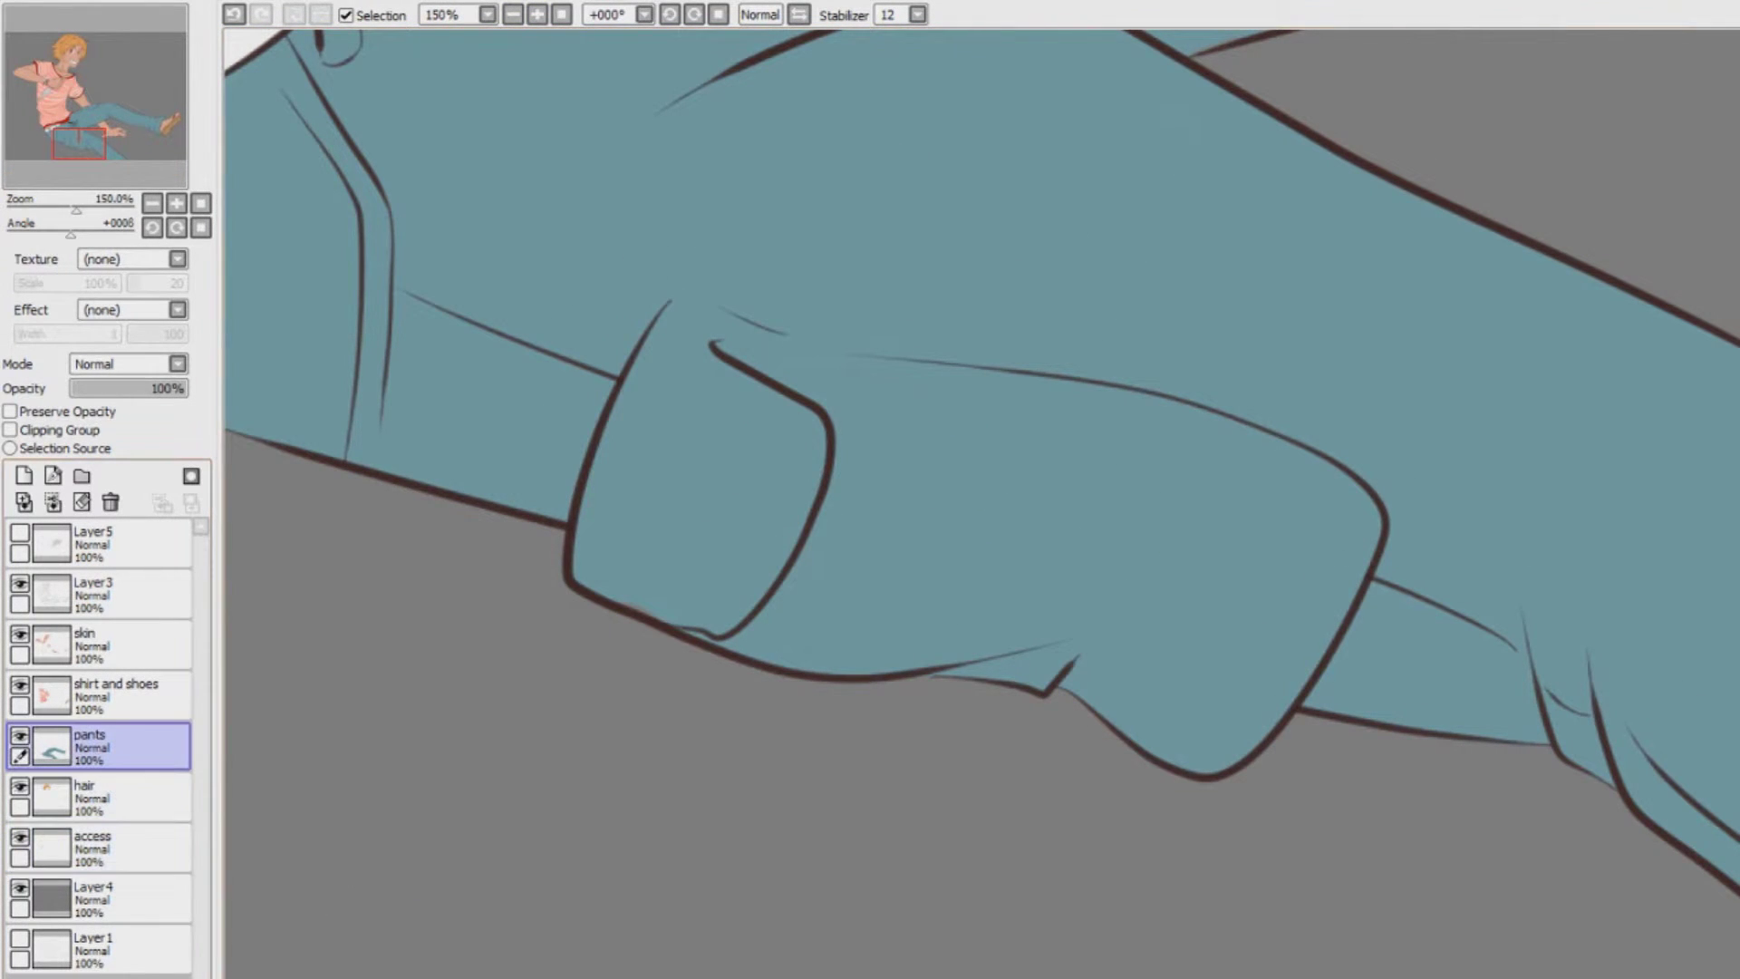
pyautogui.click(118, 849)
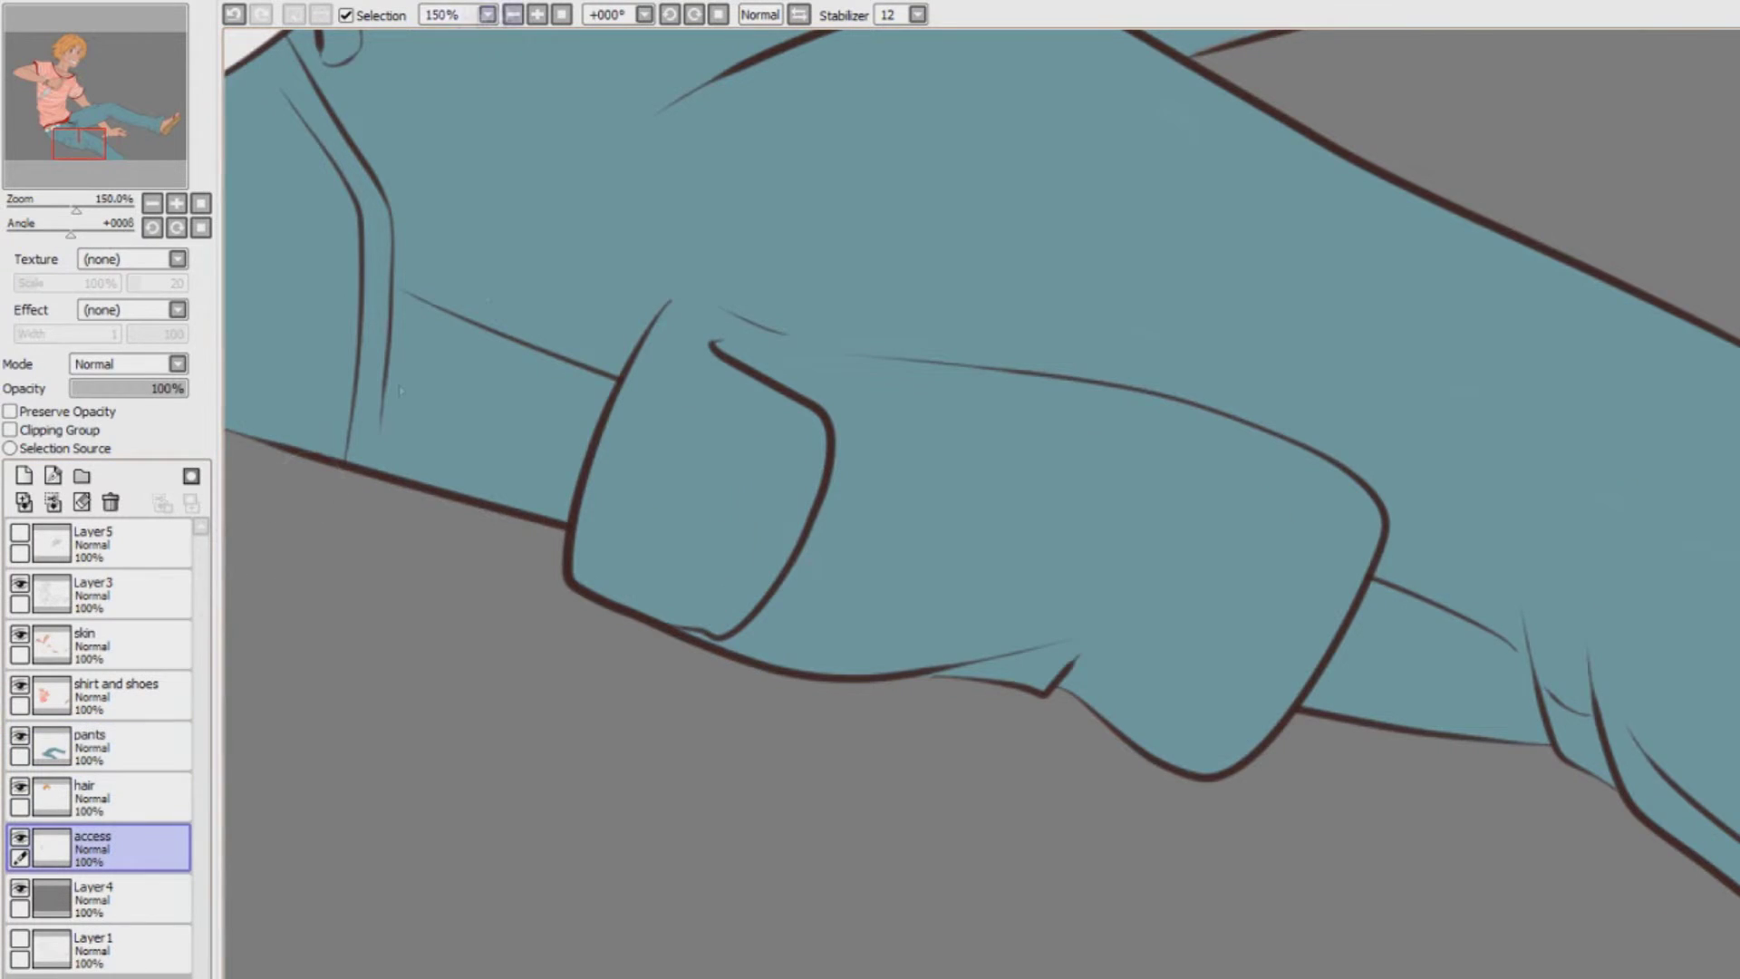
pyautogui.click(512, 14)
pyautogui.click(513, 15)
pyautogui.click(513, 14)
pyautogui.click(512, 15)
pyautogui.press('Up')
pyautogui.press('Up')
pyautogui.press('Up')
pyautogui.press('Up')
pyautogui.press('Up')
pyautogui.press('Up')
pyautogui.press('Up')
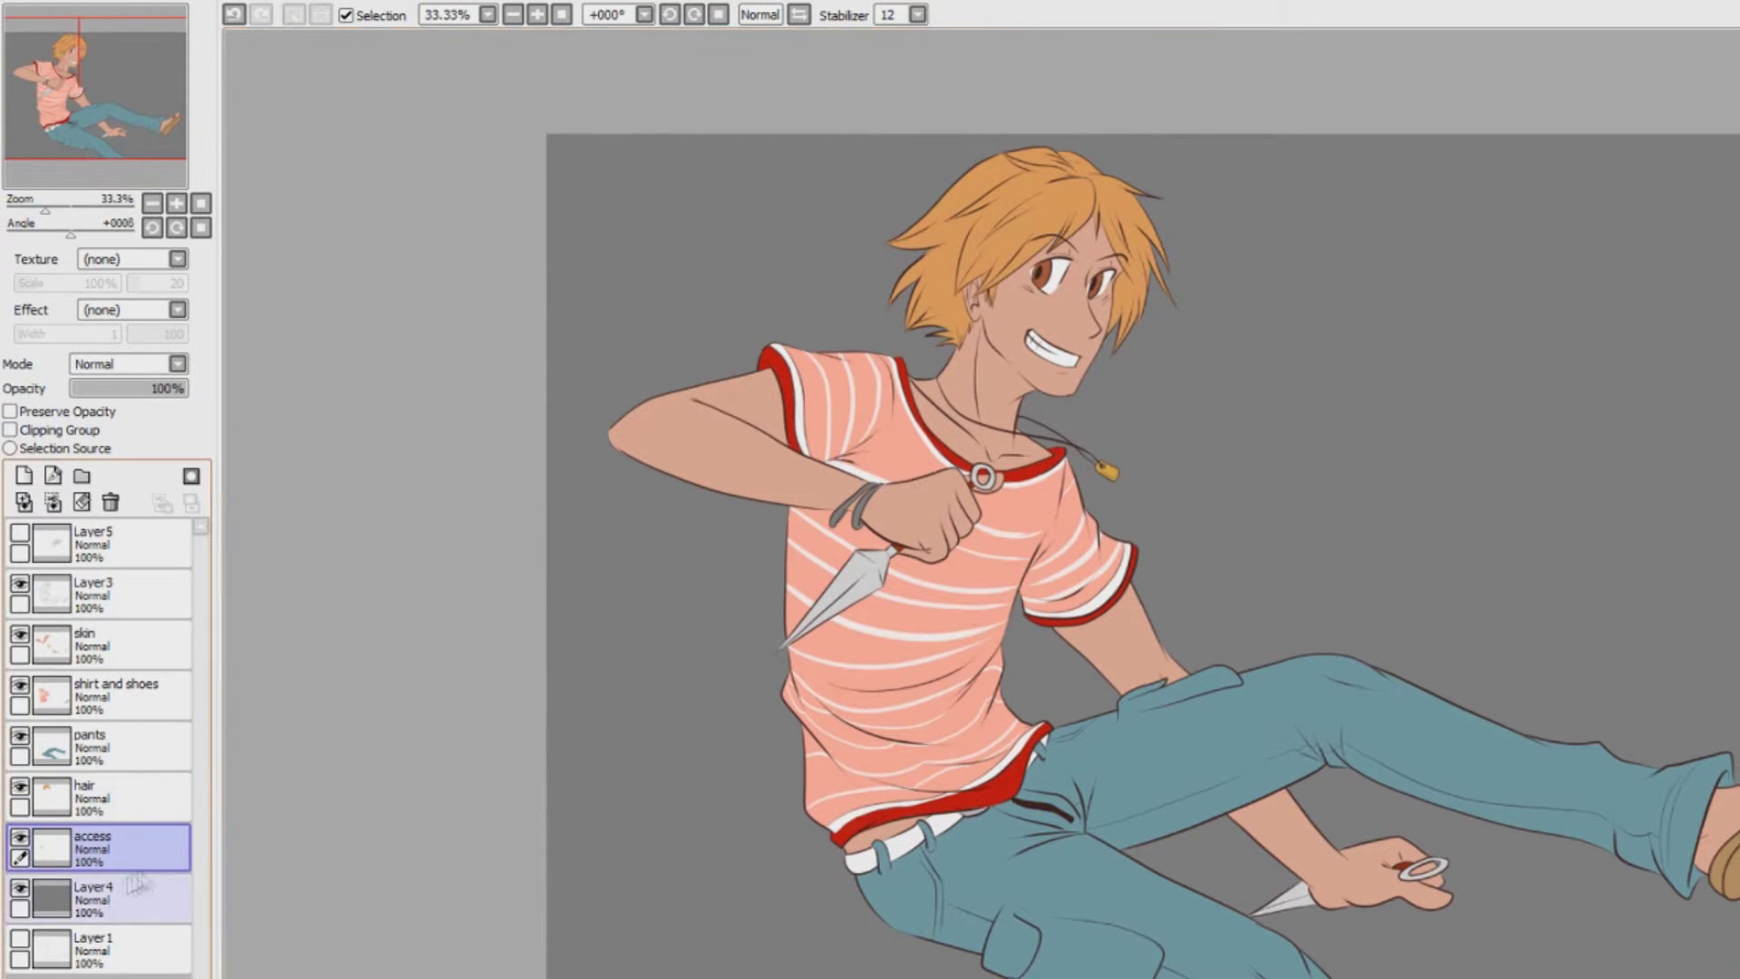
# Add a new layer directly above the skin layer, set it to Multiply and clip it to the skin
pyautogui.click(124, 654)
pyautogui.click(24, 476)
pyautogui.click(133, 365)
pyautogui.click(117, 402)
pyautogui.click(11, 431)
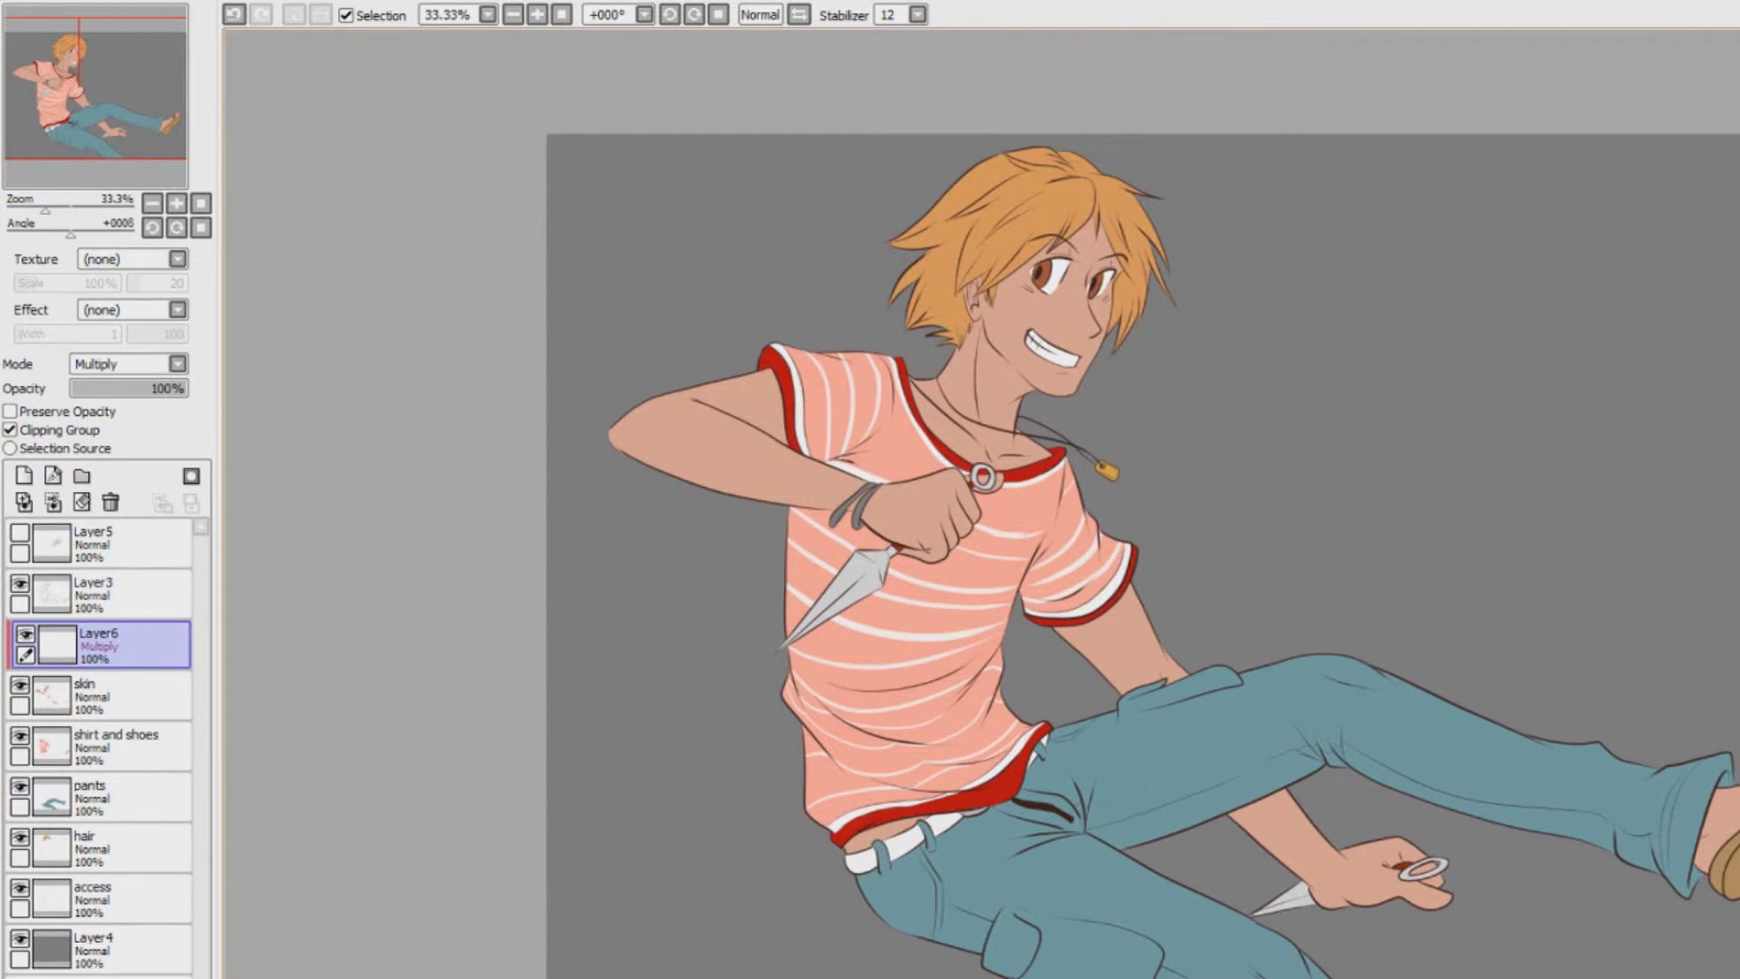
# Paint pink shading around the far eye, along the nose bridge and down the forehead beside the hair on the Multiply layer
pyautogui.scroll(2, 1098, 549)
pyautogui.press('Up')
pyautogui.press('Up')
pyautogui.press('Up')
pyautogui.press('Up')
pyautogui.press('Up')
pyautogui.press('Up')
pyautogui.press('Up')
pyautogui.press('Up')
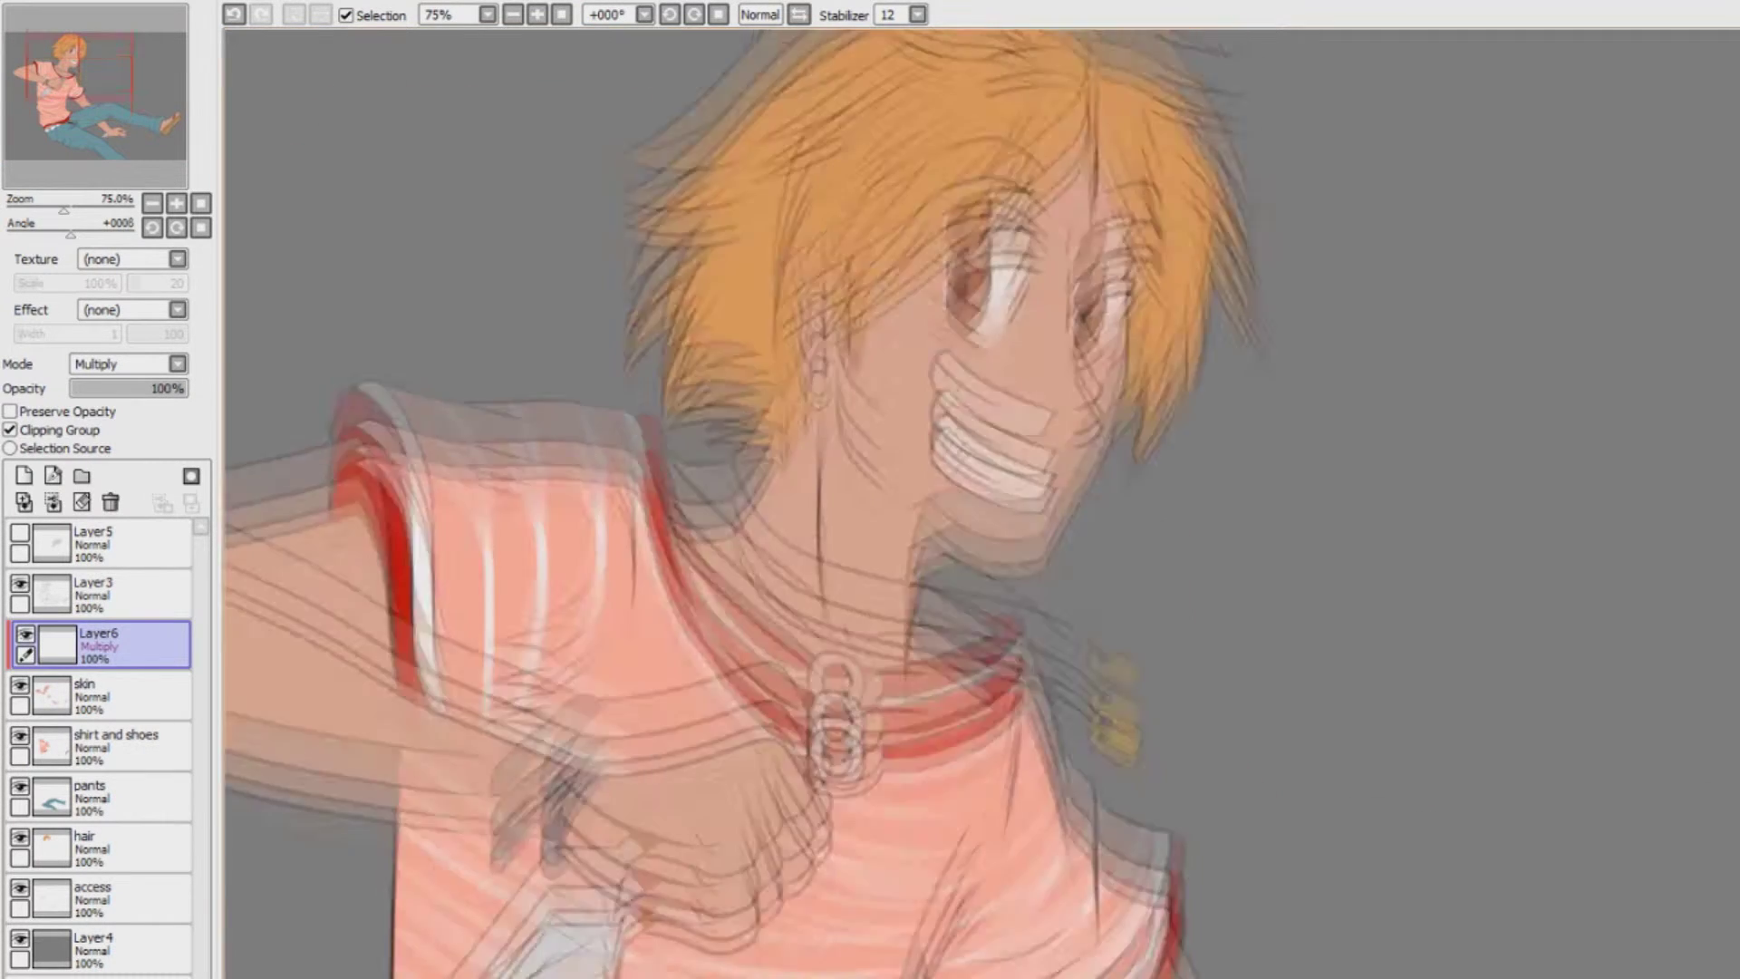
pyautogui.scroll(2, 1098, 217)
pyautogui.press('Up')
pyautogui.press('Up')
pyautogui.press('Up')
pyautogui.press('Up')
pyautogui.moveTo(1146, 388)
pyautogui.mouseDown()
pyautogui.moveTo(1071, 423)
pyautogui.moveTo(1049, 471)
pyautogui.moveTo(1040, 545)
pyautogui.moveTo(1076, 646)
pyautogui.moveTo(1058, 553)
pyautogui.mouseUp()
pyautogui.moveTo(1077, 439)
pyautogui.mouseDown()
pyautogui.moveTo(1046, 533)
pyautogui.moveTo(1069, 542)
pyautogui.mouseUp()
pyautogui.moveTo(1055, 482)
pyautogui.mouseDown()
pyautogui.moveTo(1095, 420)
pyautogui.moveTo(1163, 430)
pyautogui.moveTo(1169, 384)
pyautogui.moveTo(1205, 458)
pyautogui.mouseUp()
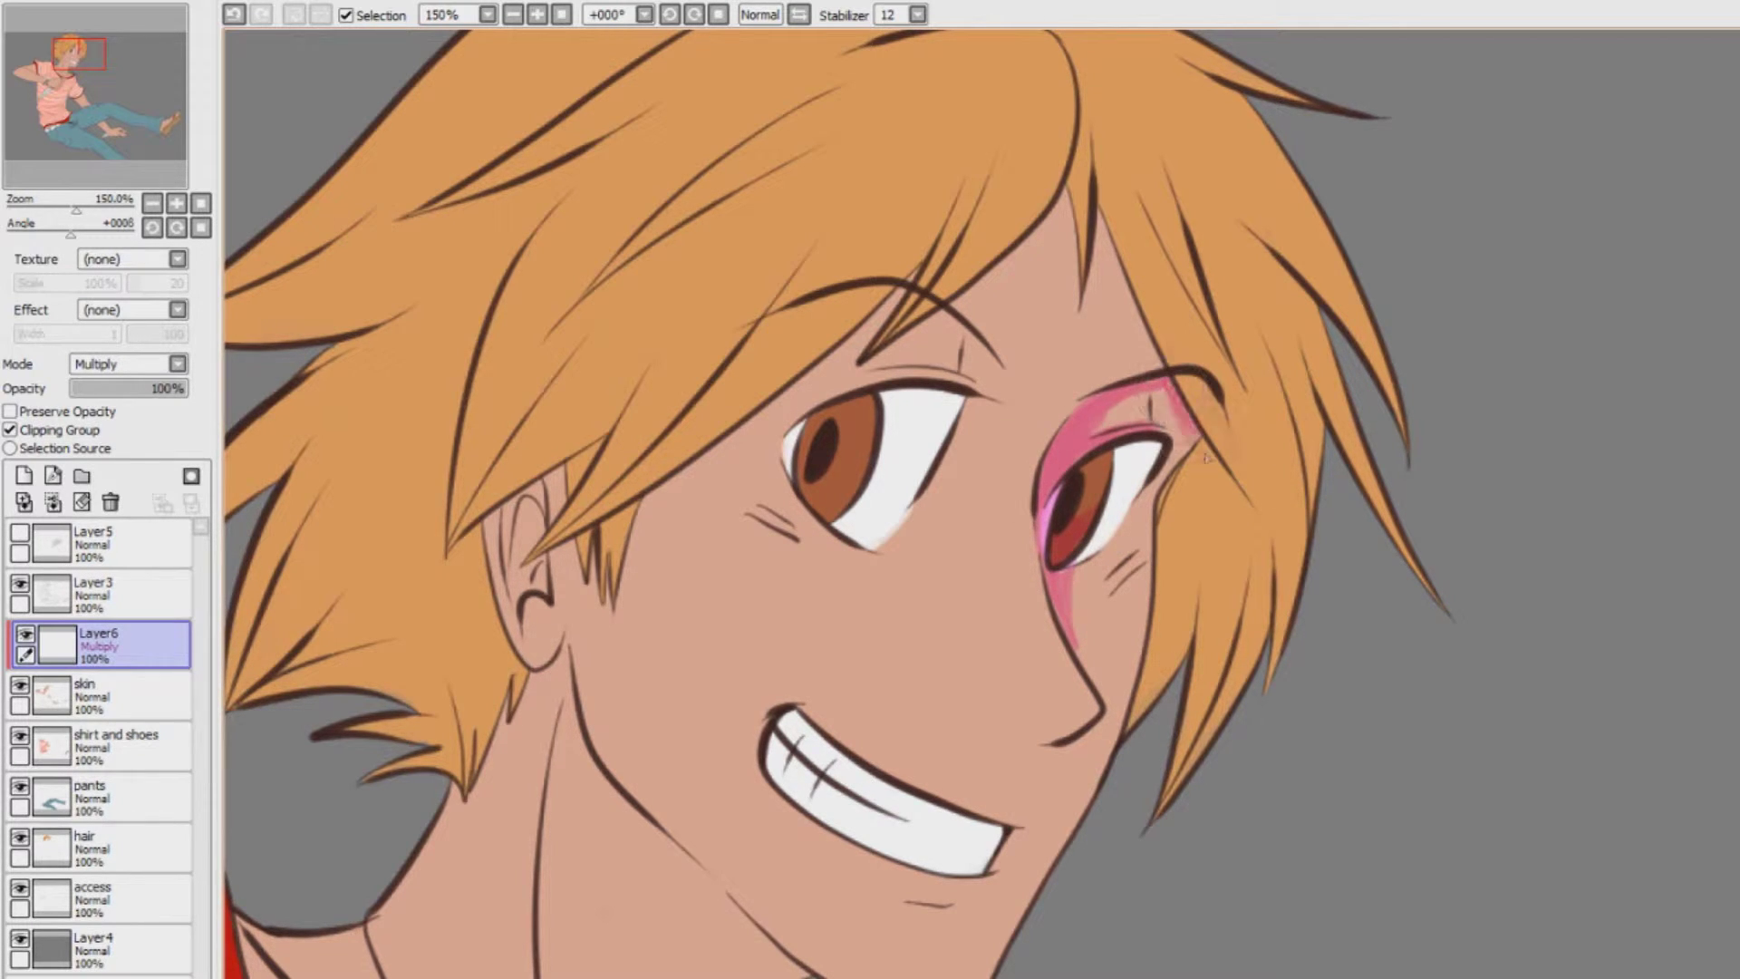
pyautogui.moveTo(1096, 219); pyautogui.dragTo(1163, 367)
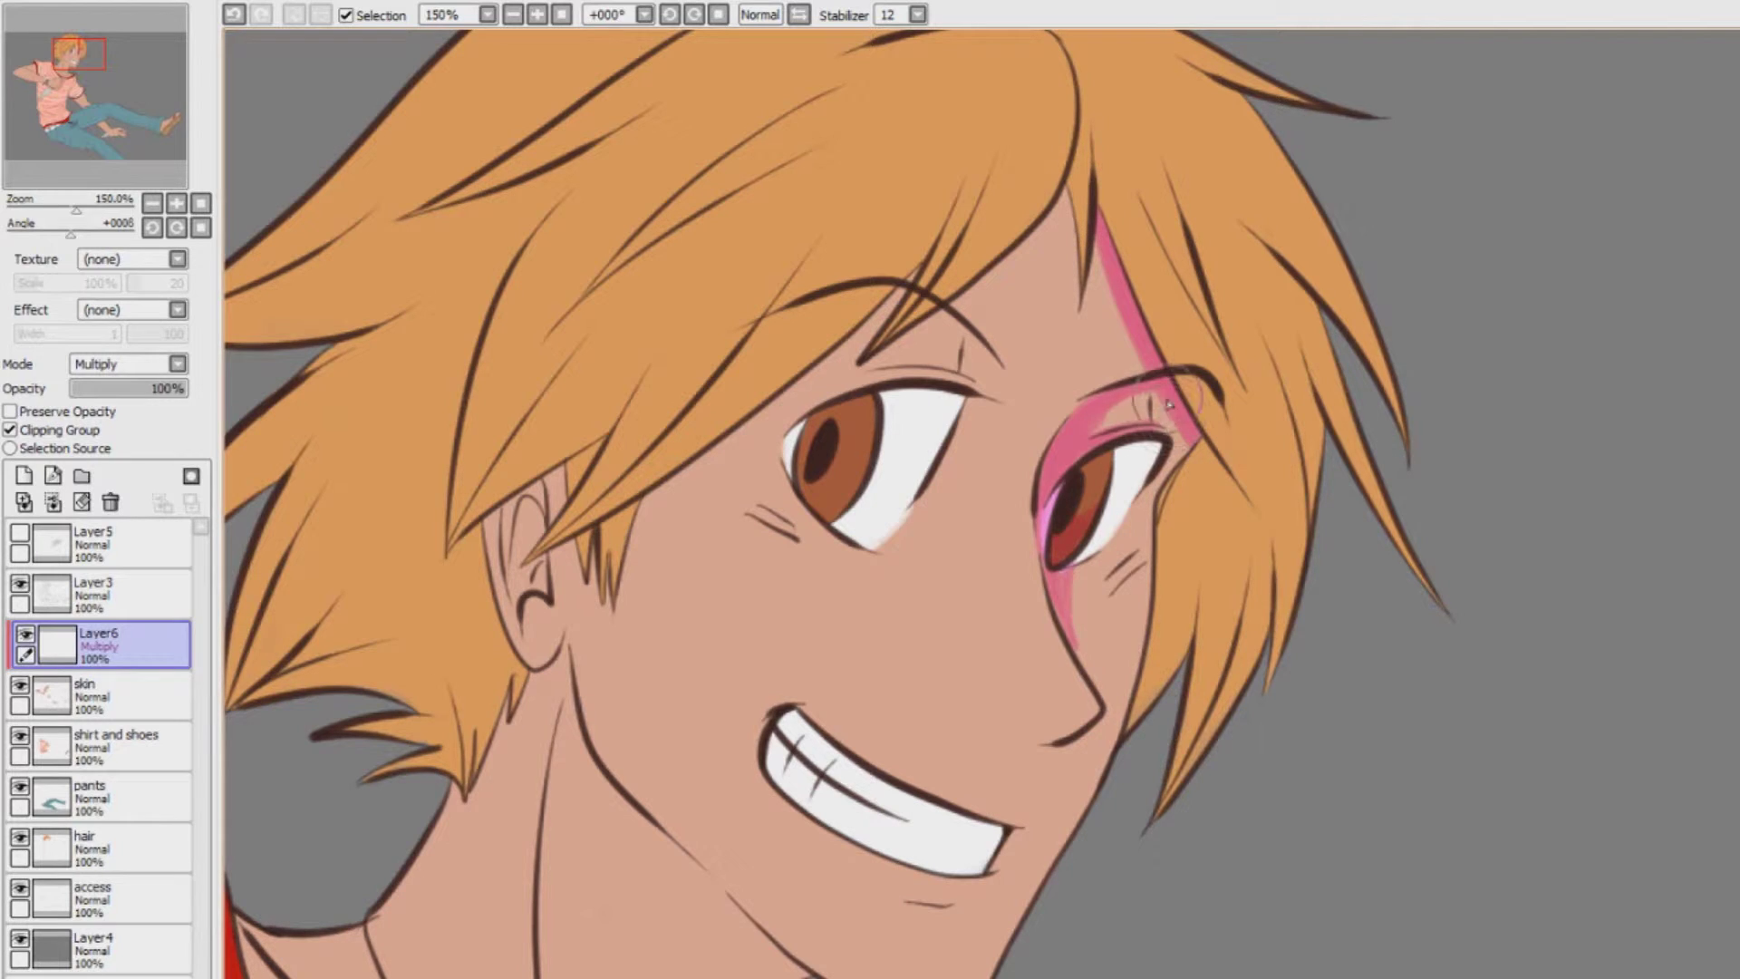
pyautogui.moveTo(1062, 576)
pyautogui.mouseDown()
pyautogui.moveTo(1038, 617)
pyautogui.moveTo(1087, 589)
pyautogui.moveTo(1092, 662)
pyautogui.moveTo(1096, 598)
pyautogui.mouseUp()
pyautogui.moveTo(1160, 406)
pyautogui.mouseDown()
pyautogui.moveTo(1178, 444)
pyautogui.moveTo(1116, 535)
pyautogui.moveTo(1173, 557)
pyautogui.mouseUp()
pyautogui.moveTo(1113, 448); pyautogui.dragTo(1157, 446)
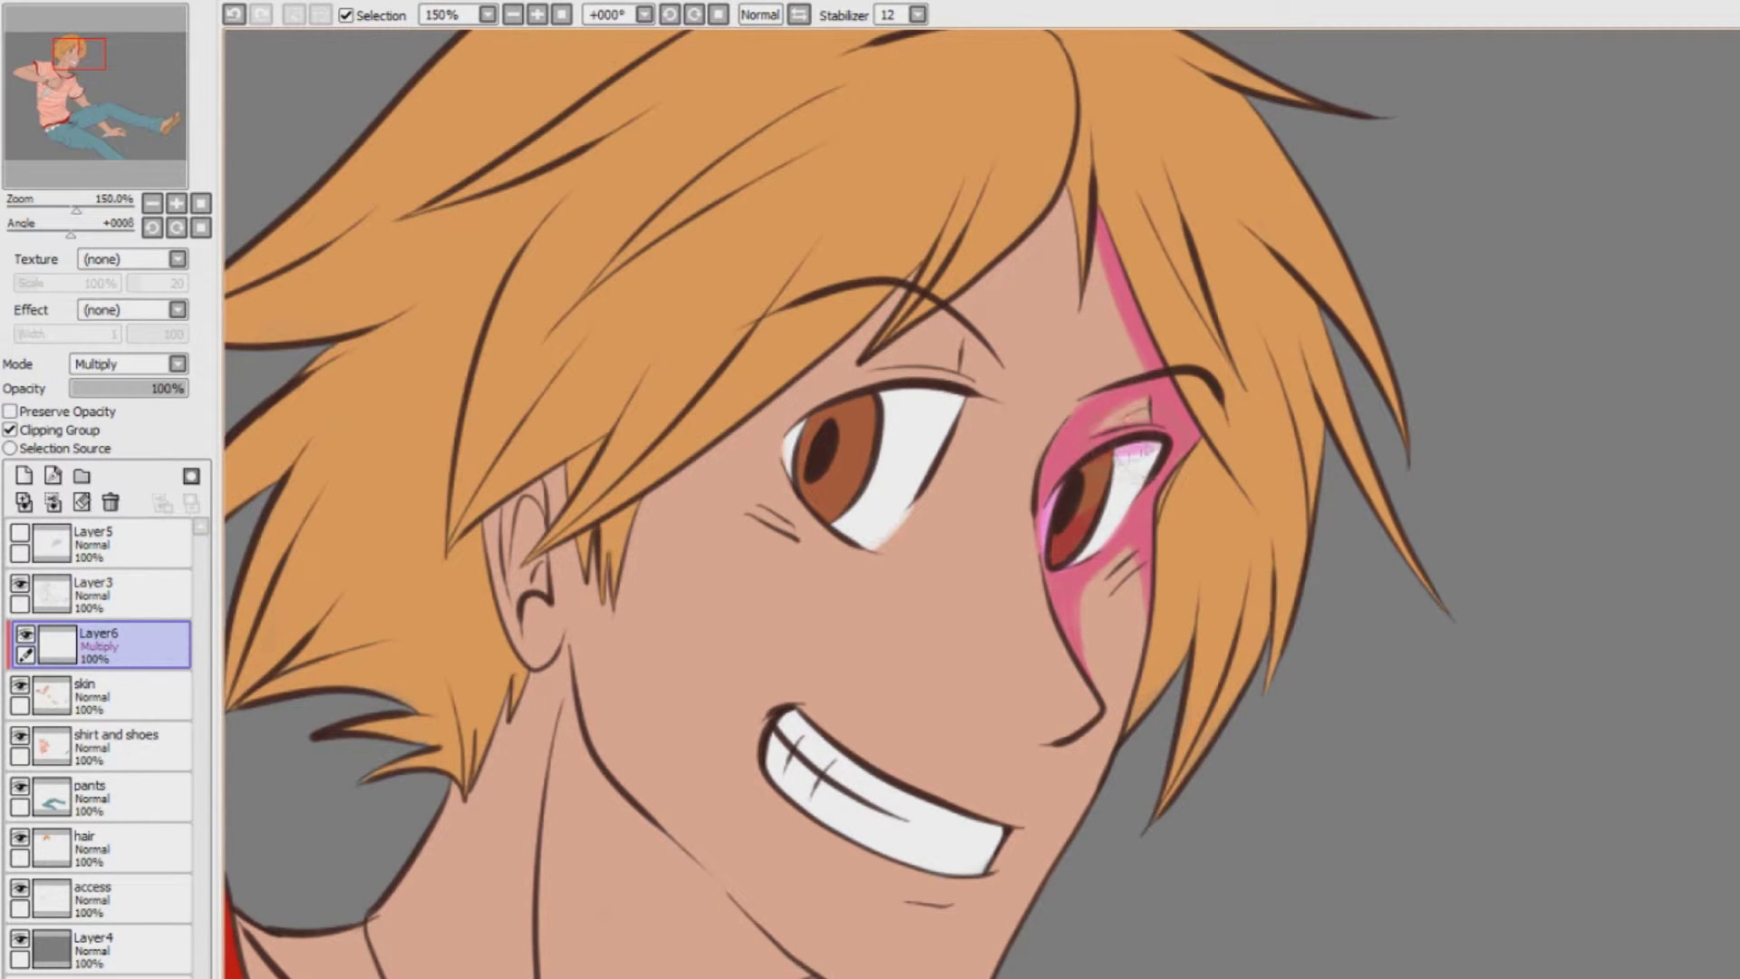
# Shade the forehead beneath the bangs and the area around the near eye in pink, including the top of the eye white
pyautogui.moveTo(1056, 178); pyautogui.dragTo(1066, 313)
pyautogui.hotkey('ctrl', 'z')
pyautogui.moveTo(911, 288)
pyautogui.mouseDown()
pyautogui.moveTo(825, 381)
pyautogui.moveTo(712, 448)
pyautogui.mouseUp()
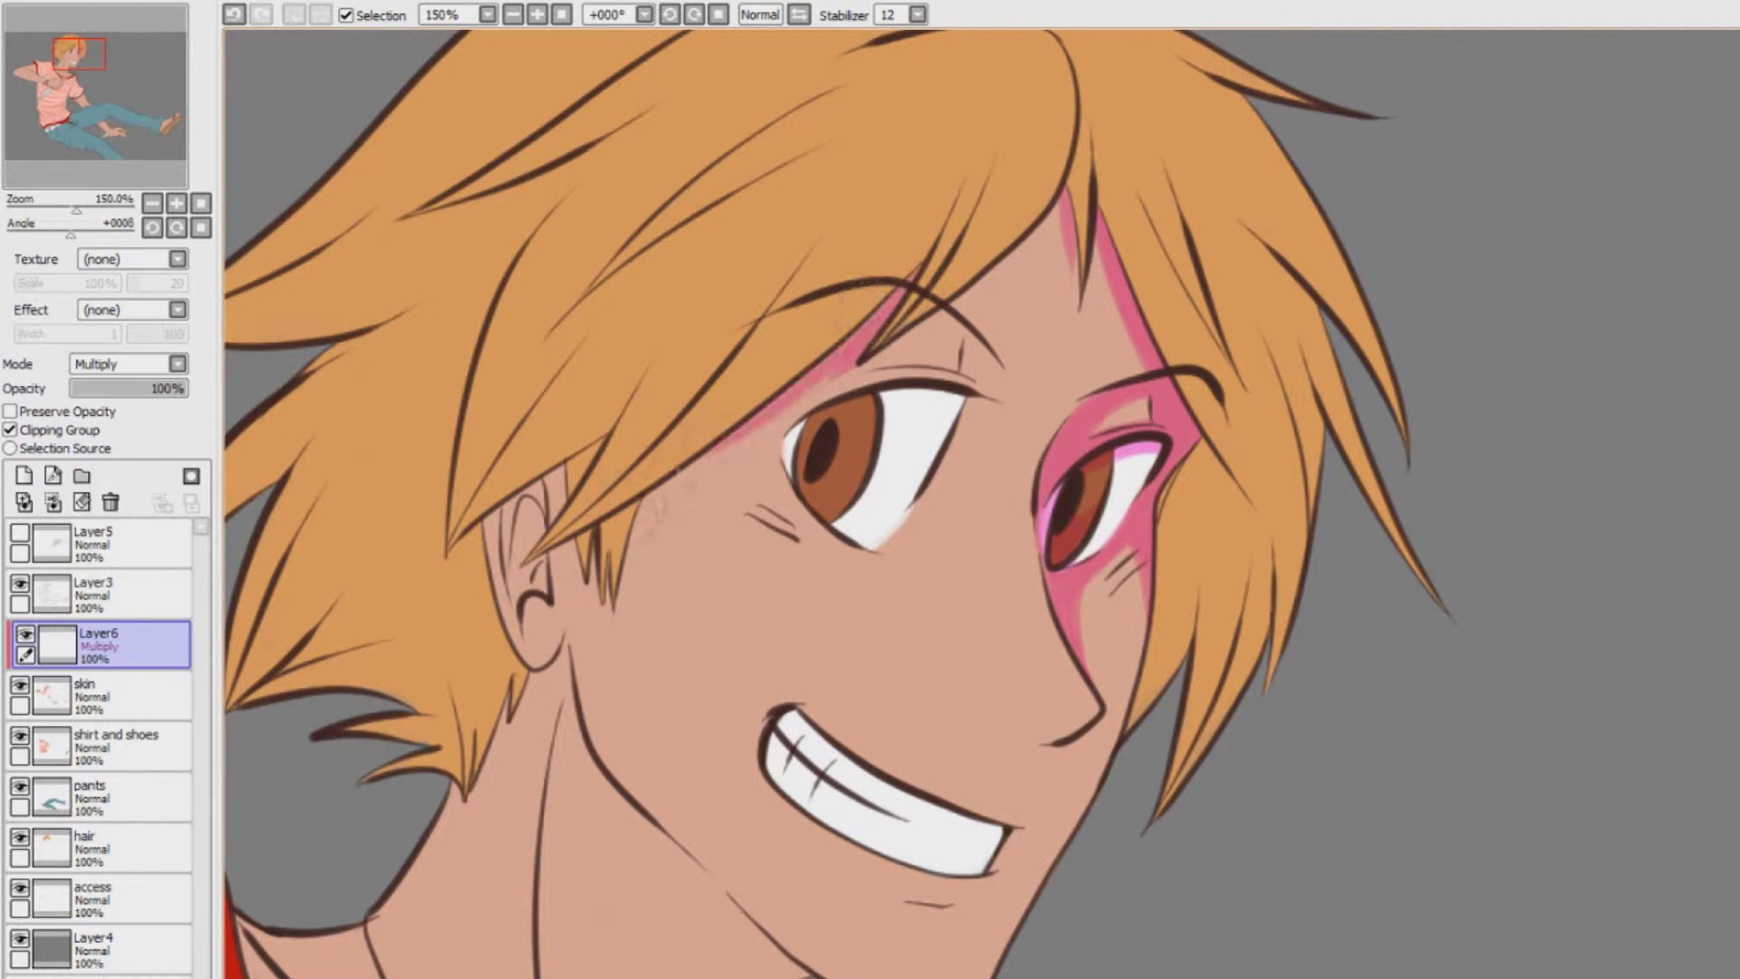
pyautogui.moveTo(943, 316)
pyautogui.mouseDown()
pyautogui.moveTo(996, 381)
pyautogui.moveTo(983, 389)
pyautogui.moveTo(951, 344)
pyautogui.moveTo(965, 375)
pyautogui.moveTo(802, 421)
pyautogui.moveTo(779, 448)
pyautogui.moveTo(874, 408)
pyautogui.moveTo(971, 407)
pyautogui.moveTo(956, 413)
pyautogui.moveTo(943, 364)
pyautogui.mouseUp()
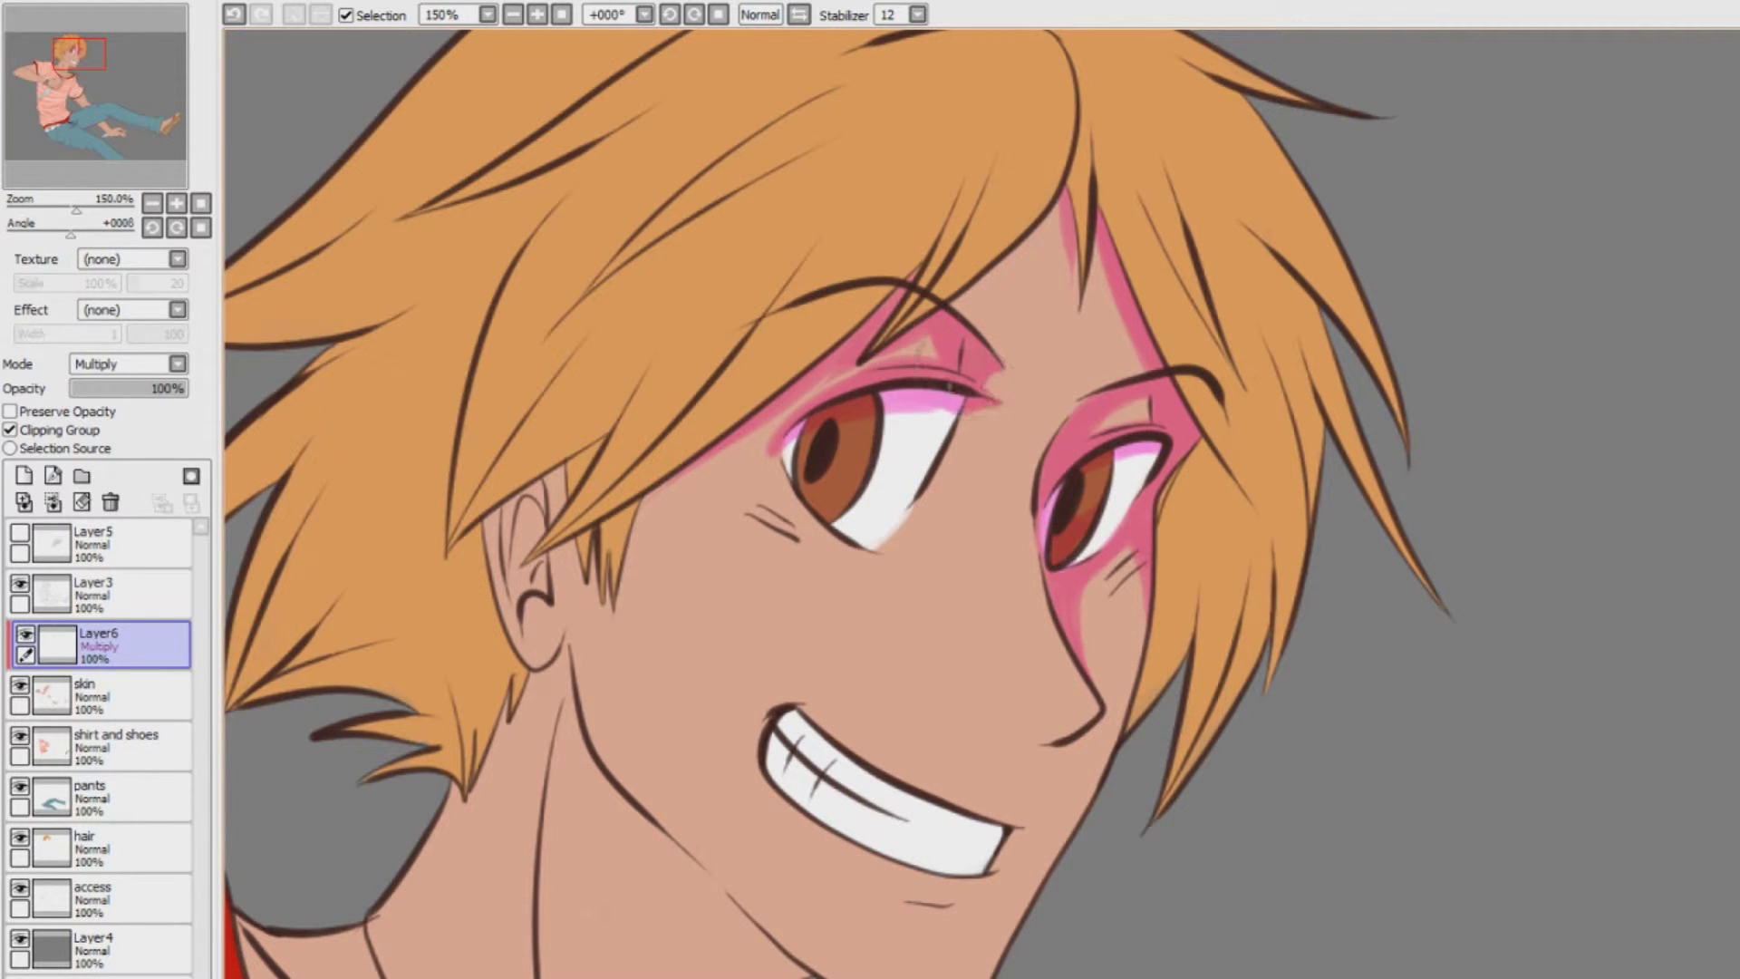
pyautogui.moveTo(843, 559); pyautogui.dragTo(883, 553)
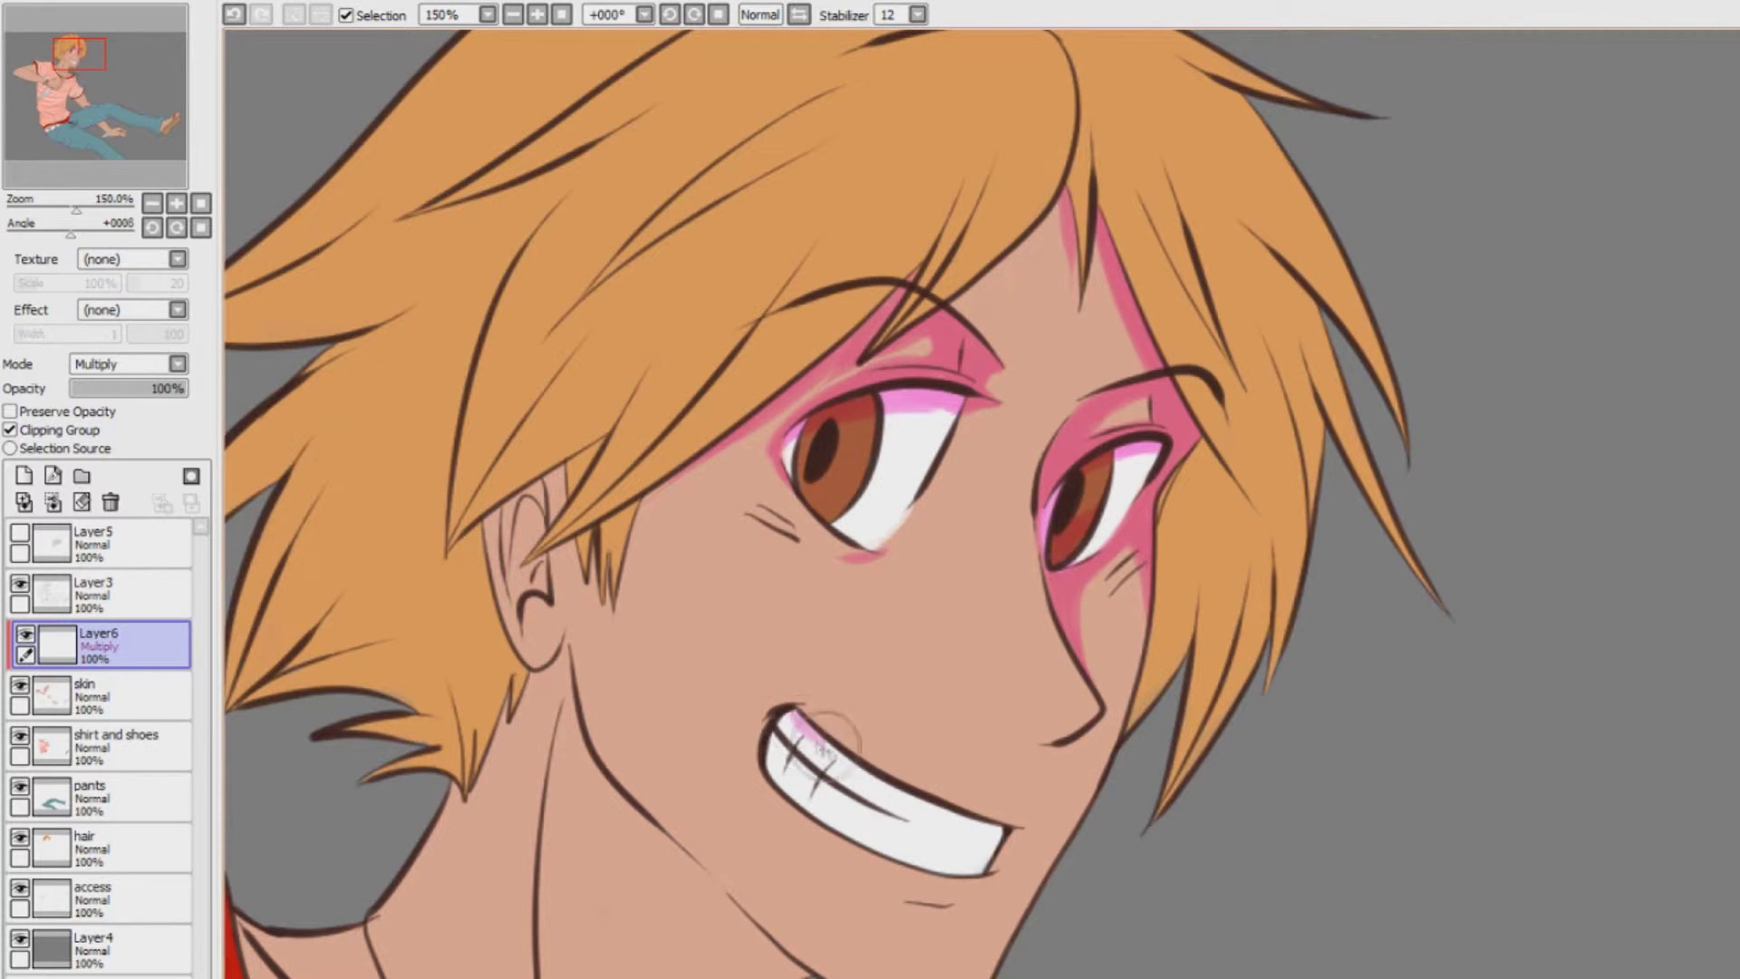
# Shade the upper edge of the teeth and add a small pink shadow below the lower lip
pyautogui.moveTo(788, 727); pyautogui.dragTo(978, 824)
pyautogui.moveTo(785, 722); pyautogui.dragTo(1008, 829)
pyautogui.moveTo(852, 768); pyautogui.dragTo(970, 821)
pyautogui.moveTo(909, 904)
pyautogui.mouseDown()
pyautogui.moveTo(946, 909)
pyautogui.moveTo(915, 910)
pyautogui.moveTo(932, 924)
pyautogui.mouseUp()
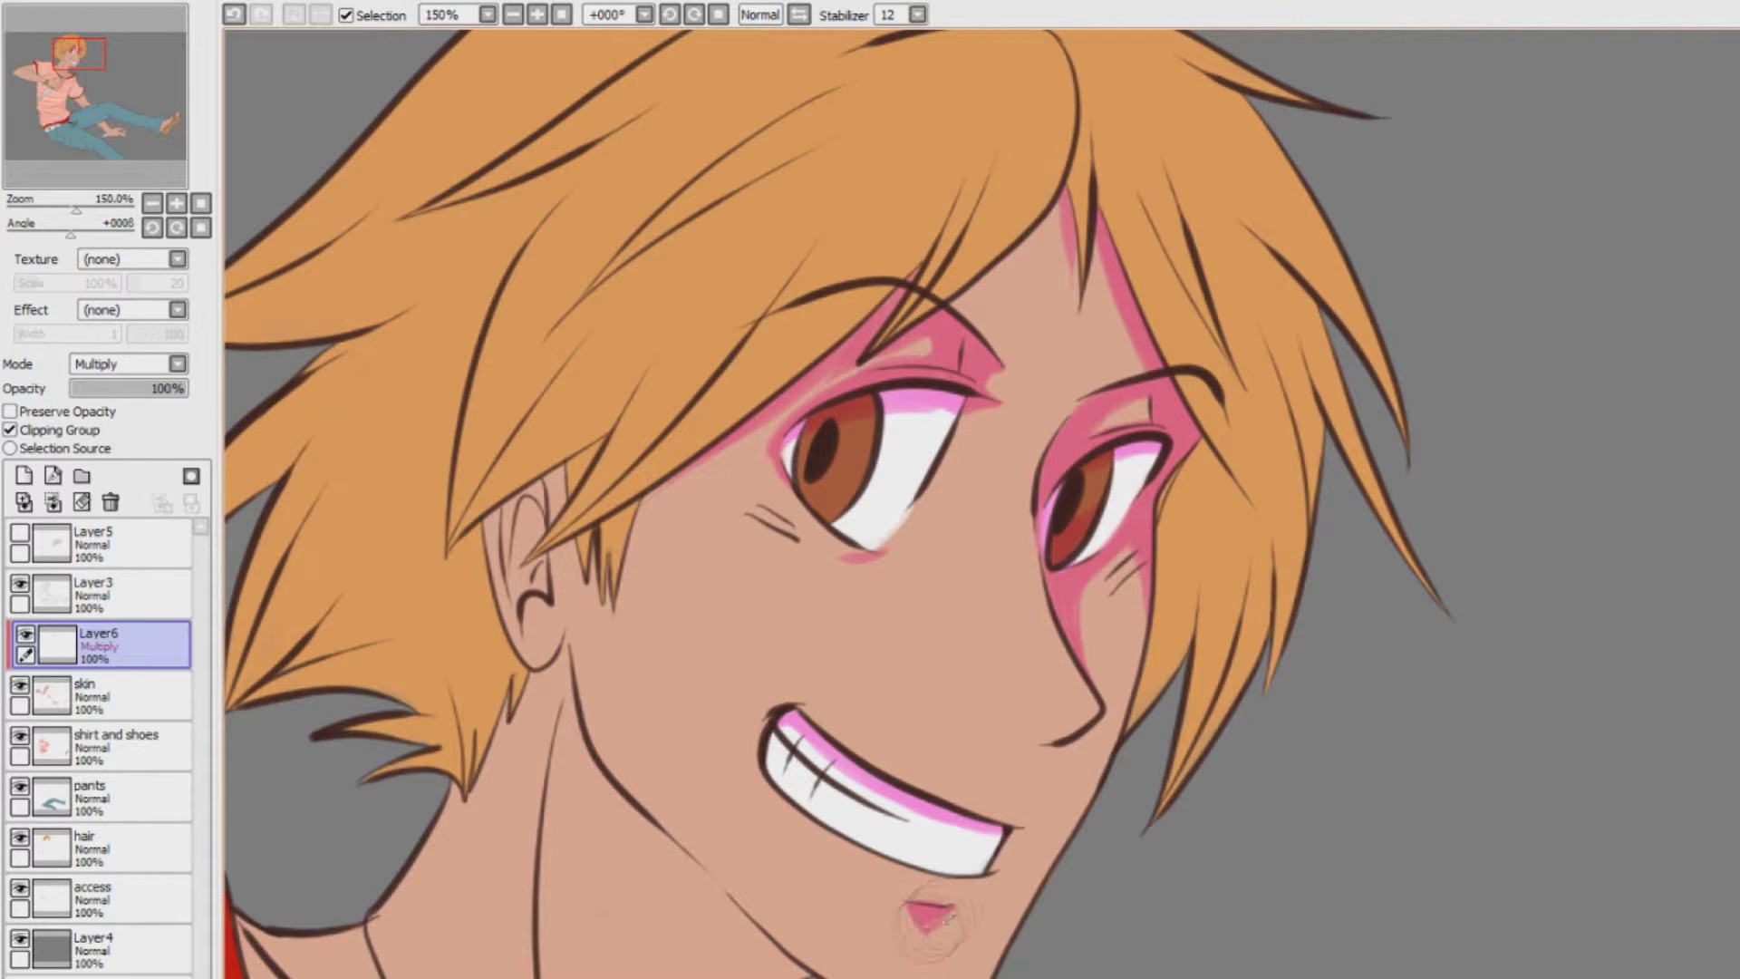
# Shade the ear, the skin beside the sideburn, the jaw's underside and the neck beneath the chin in pink
pyautogui.moveTo(637, 464)
pyautogui.mouseDown()
pyautogui.moveTo(634, 543)
pyautogui.moveTo(557, 508)
pyautogui.moveTo(585, 537)
pyautogui.moveTo(507, 598)
pyautogui.moveTo(712, 893)
pyautogui.mouseUp()
pyautogui.moveTo(668, 551)
pyautogui.mouseDown()
pyautogui.moveTo(777, 641)
pyautogui.moveTo(752, 664)
pyautogui.moveTo(759, 720)
pyautogui.mouseUp()
pyautogui.hotkey('ctrl', 'z')
pyautogui.moveTo(749, 614)
pyautogui.mouseDown()
pyautogui.moveTo(807, 699)
pyautogui.moveTo(671, 769)
pyautogui.mouseUp()
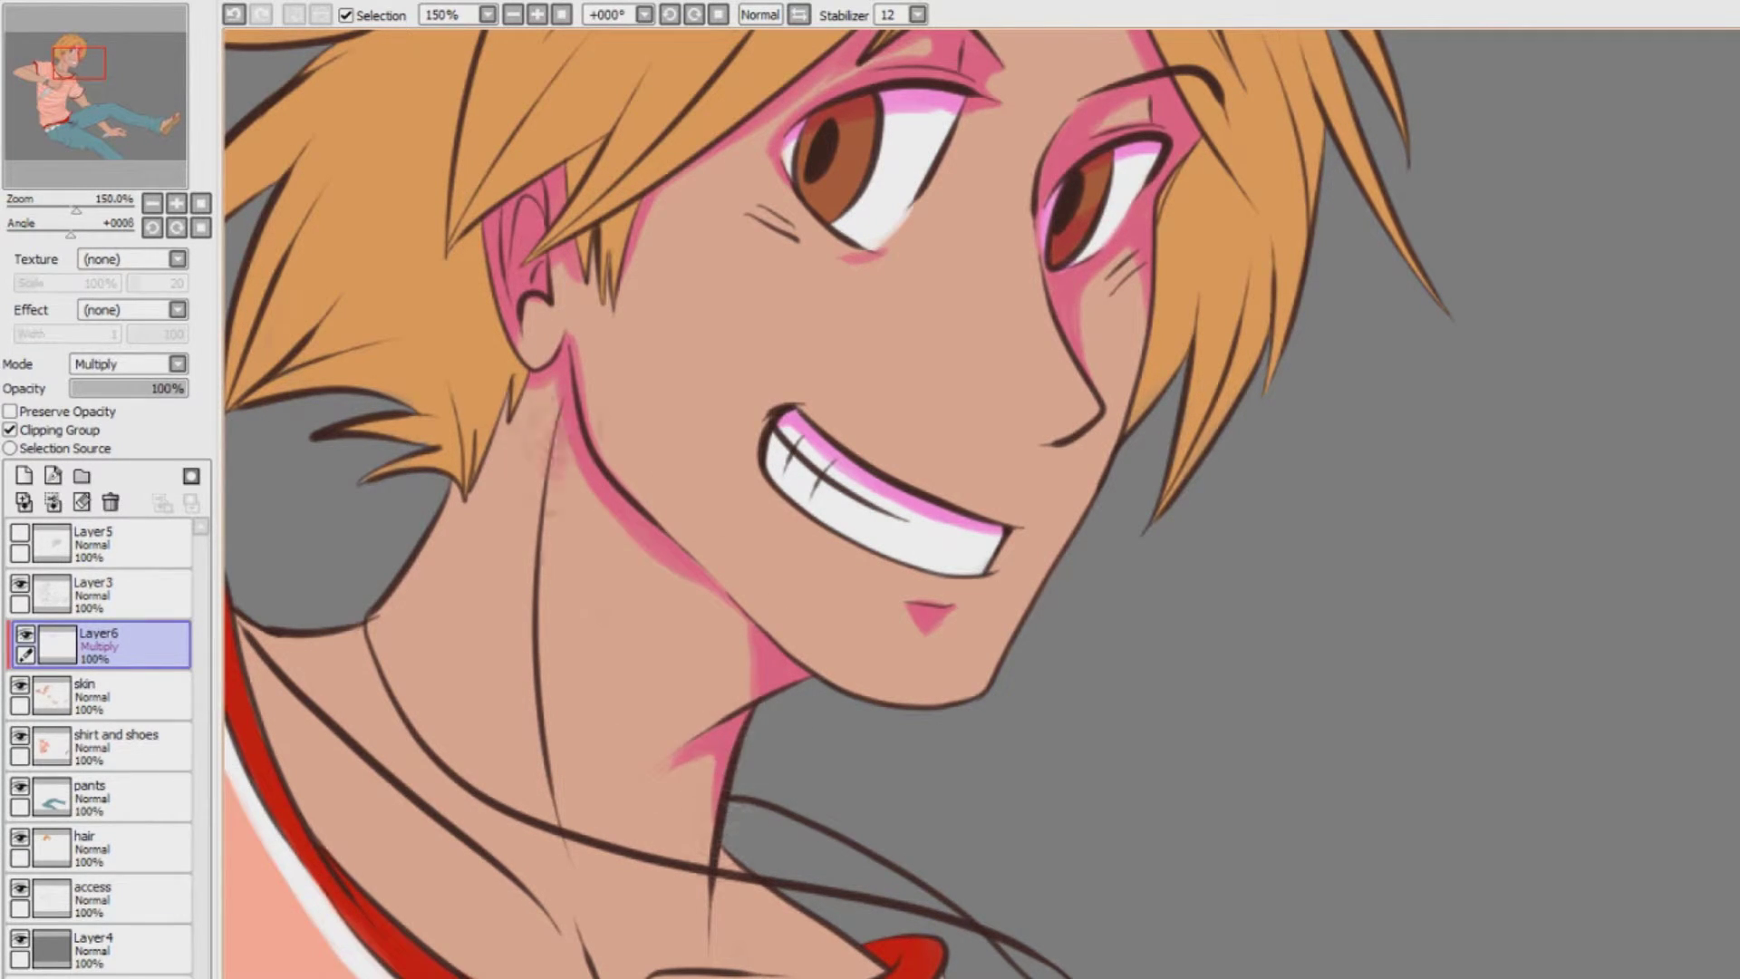
# Paint pink shading down the neck muscle, beneath the jaw and along the back of the neck
pyautogui.moveTo(567, 413); pyautogui.dragTo(554, 825)
pyautogui.moveTo(553, 725); pyautogui.dragTo(569, 883)
pyautogui.moveTo(589, 517); pyautogui.dragTo(625, 643)
pyautogui.moveTo(602, 476); pyautogui.dragTo(580, 525)
pyautogui.moveTo(548, 385)
pyautogui.mouseDown()
pyautogui.moveTo(530, 449)
pyautogui.moveTo(367, 630)
pyautogui.mouseUp()
pyautogui.moveTo(544, 403); pyautogui.dragTo(494, 475)
pyautogui.moveTo(380, 625)
pyautogui.mouseDown()
pyautogui.moveTo(272, 652)
pyautogui.moveTo(516, 466)
pyautogui.mouseUp()
# Shade the shoulder and collarbones in pink and add cast shadows along the necklace cord
pyautogui.moveTo(258, 645)
pyautogui.mouseDown()
pyautogui.moveTo(434, 806)
pyautogui.moveTo(415, 785)
pyautogui.moveTo(599, 906)
pyautogui.moveTo(591, 944)
pyautogui.moveTo(794, 962)
pyautogui.mouseUp()
pyautogui.moveTo(724, 842); pyautogui.dragTo(713, 939)
pyautogui.moveTo(752, 882); pyautogui.dragTo(713, 928)
pyautogui.moveTo(378, 637); pyautogui.dragTo(422, 679)
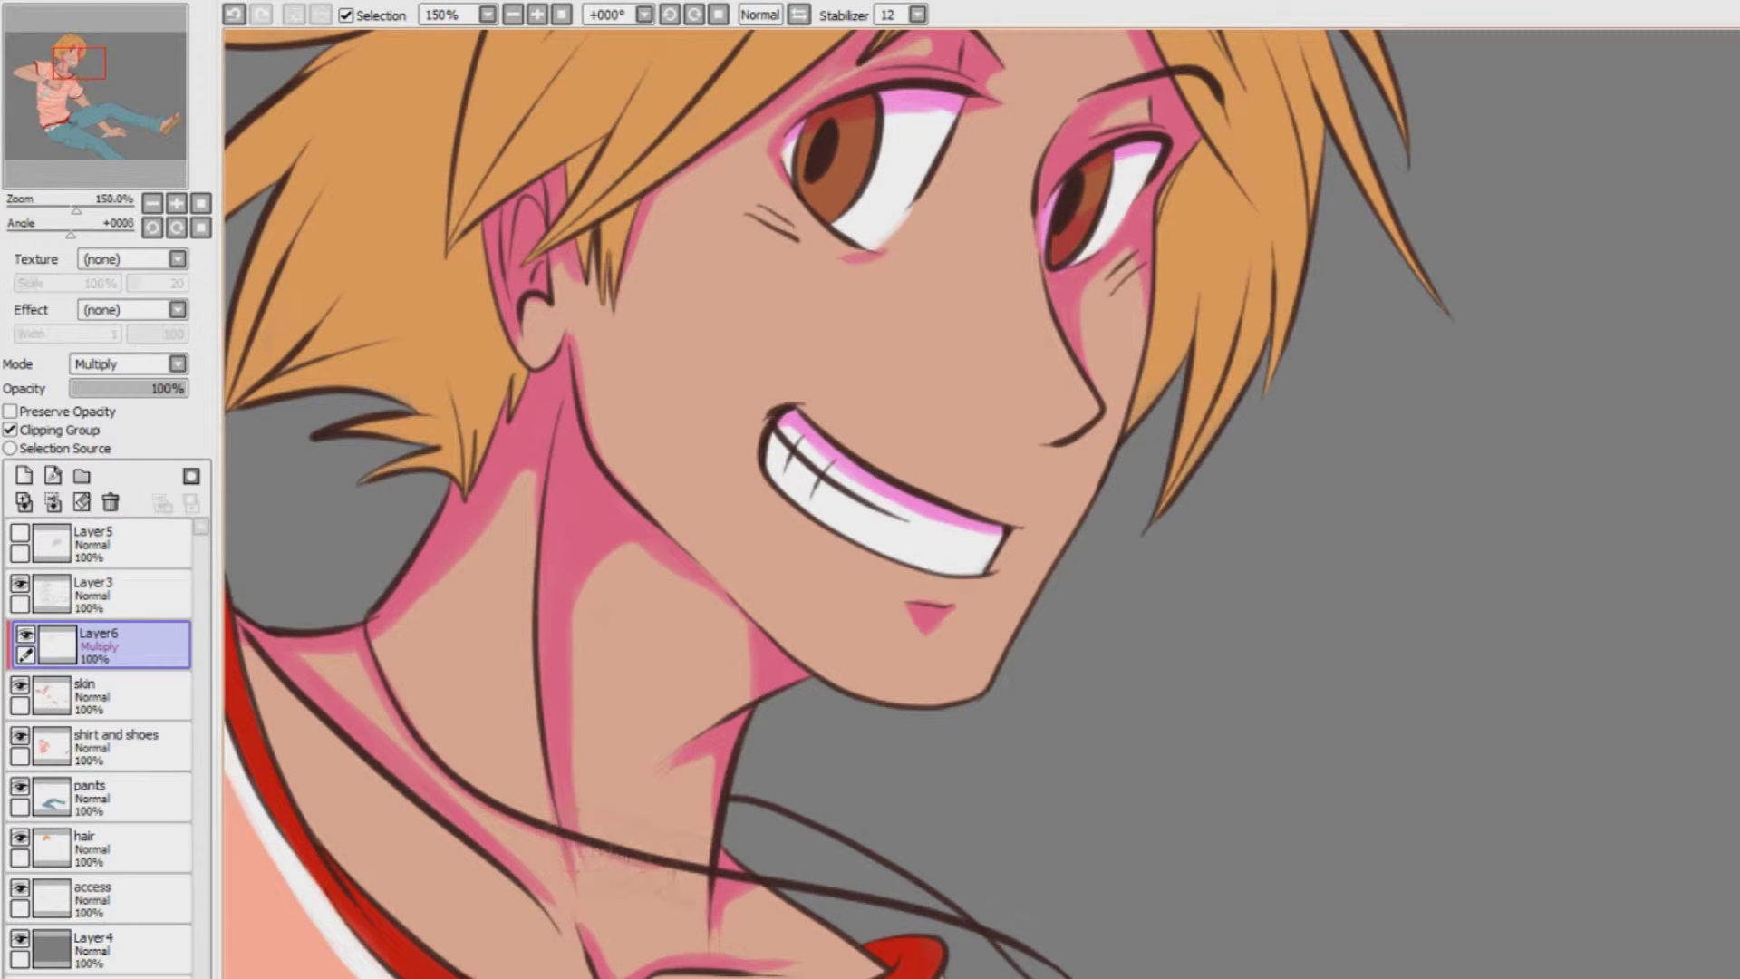
pyautogui.moveTo(489, 790)
pyautogui.mouseDown()
pyautogui.moveTo(694, 893)
pyautogui.moveTo(868, 940)
pyautogui.mouseUp()
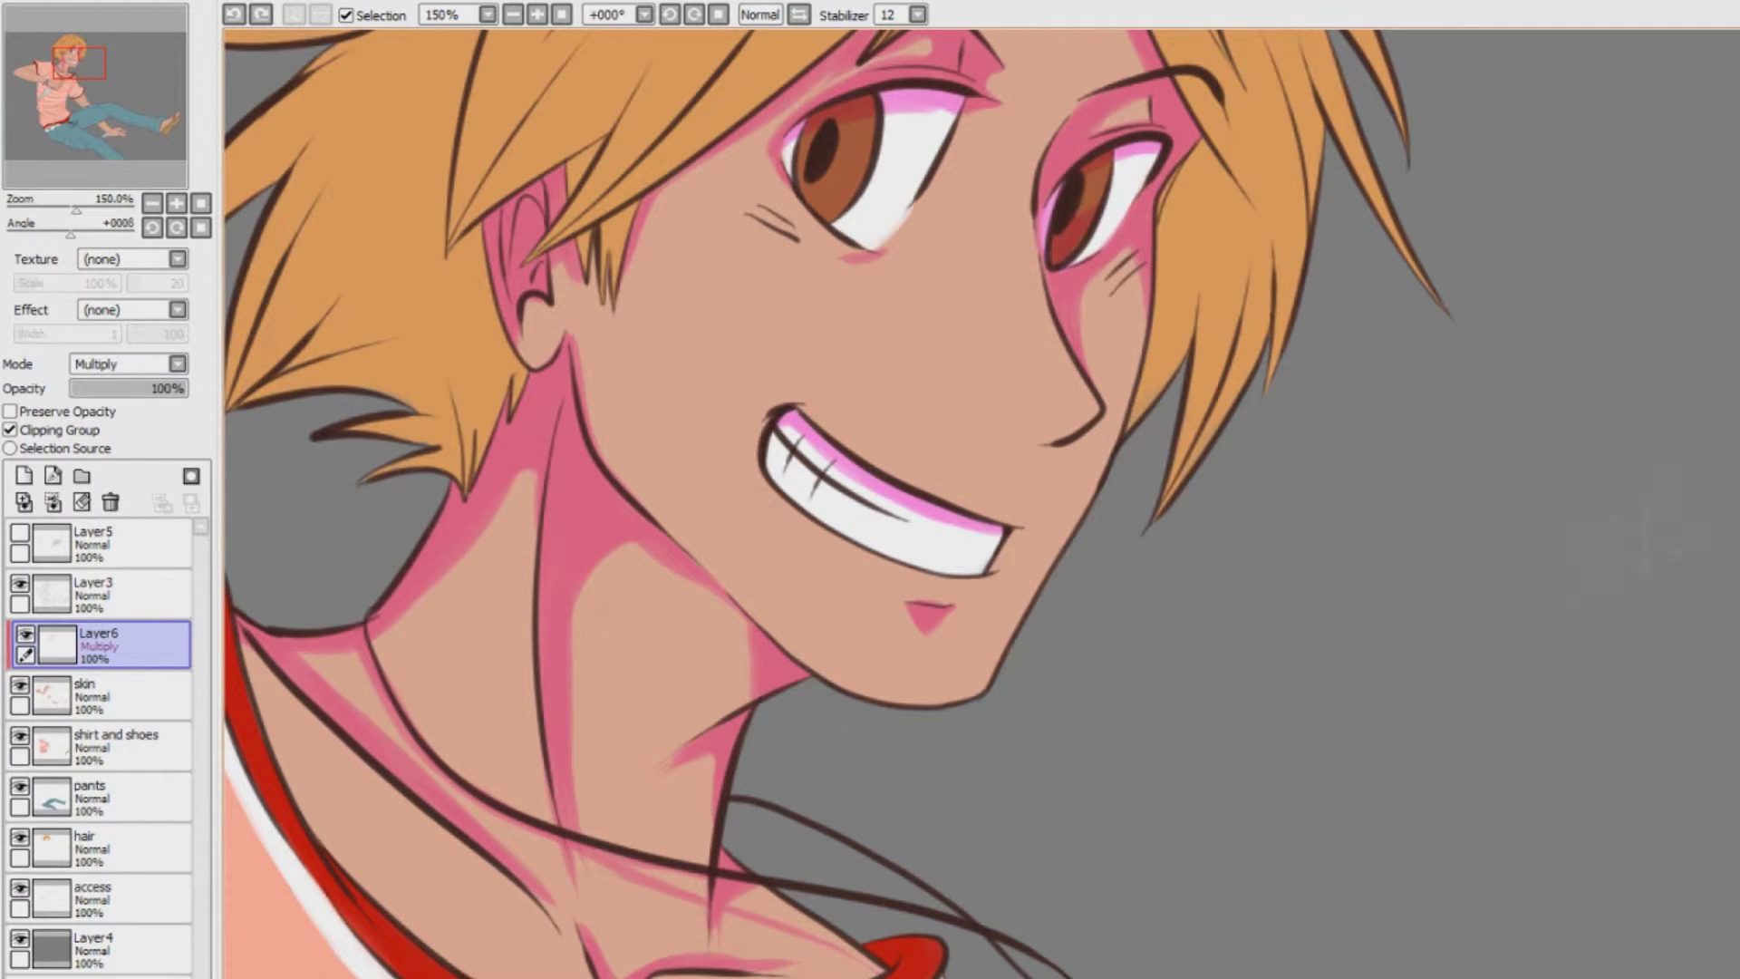
# Touch up the pink shading around the shoulder and the far eye
pyautogui.moveTo(287, 660)
pyautogui.mouseDown()
pyautogui.moveTo(376, 635)
pyautogui.moveTo(358, 716)
pyautogui.moveTo(534, 475)
pyautogui.moveTo(517, 512)
pyautogui.mouseUp()
pyautogui.click(513, 16)
pyautogui.click(512, 16)
pyautogui.click(513, 16)
pyautogui.click(512, 15)
pyautogui.click(537, 15)
pyautogui.click(538, 15)
pyautogui.click(537, 16)
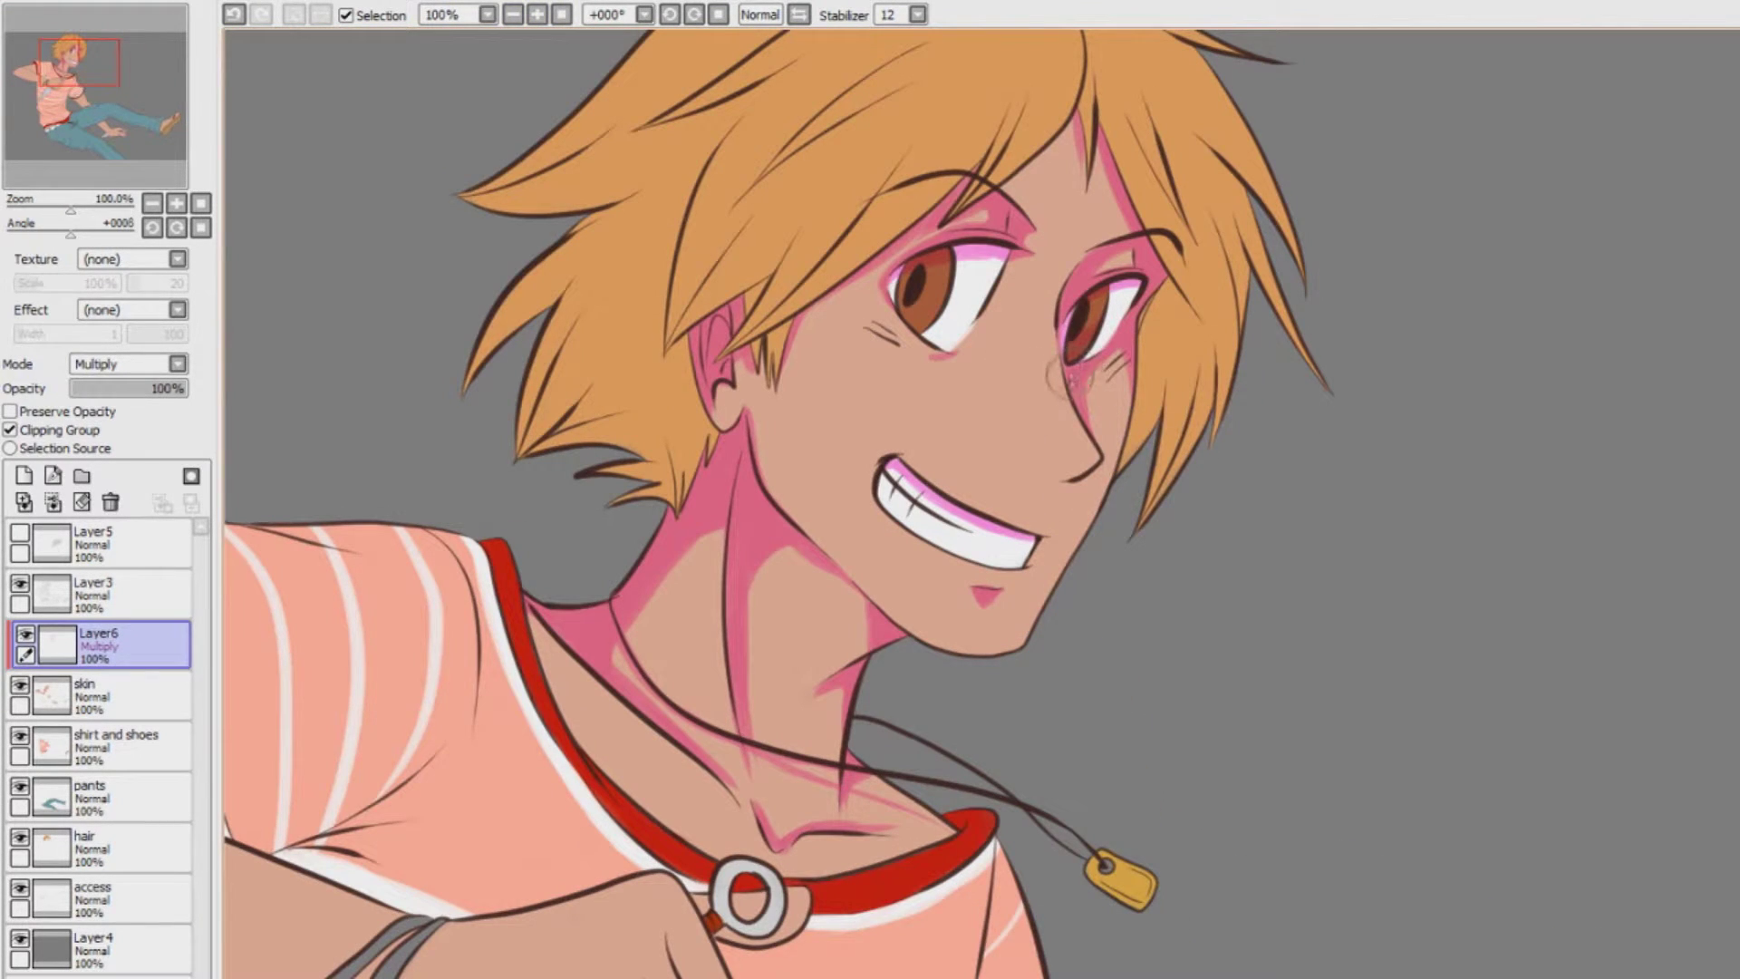
pyautogui.moveTo(1097, 308); pyautogui.dragTo(1133, 288)
# Extend the pink skin shading along both sides of the shirt's neckline
pyautogui.scroll(-5, 1504, 80)
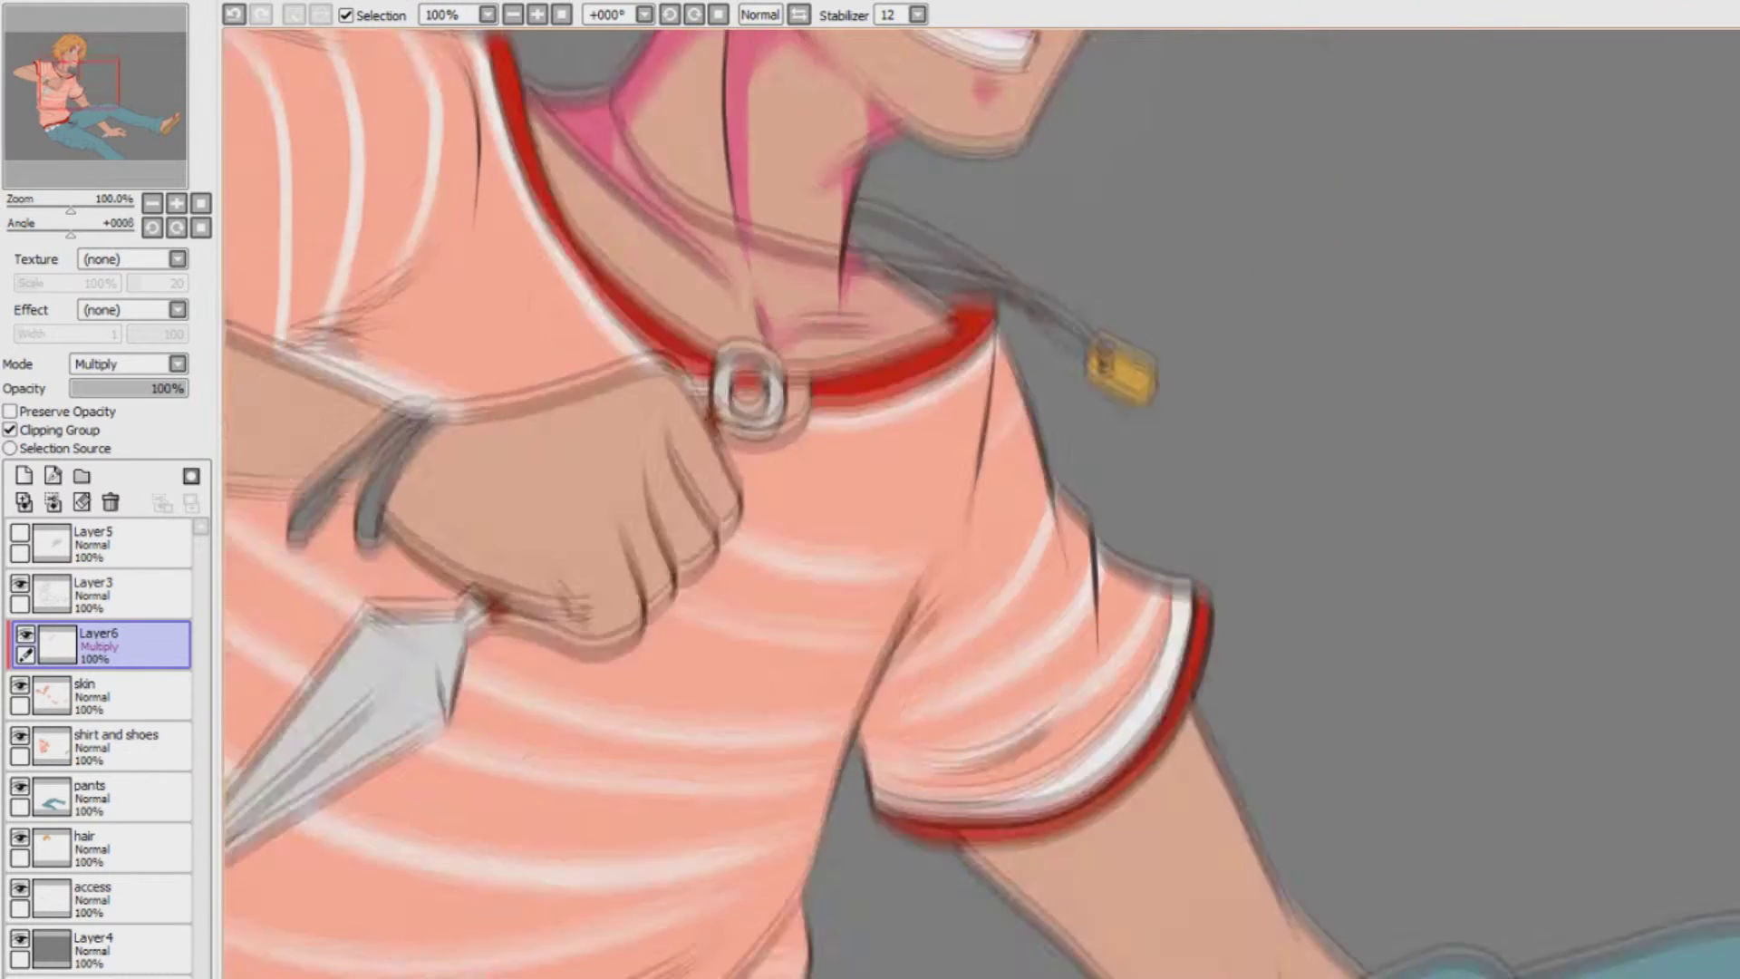
pyautogui.scroll(1, 1504, 80)
pyautogui.moveTo(536, 235); pyautogui.dragTo(595, 379)
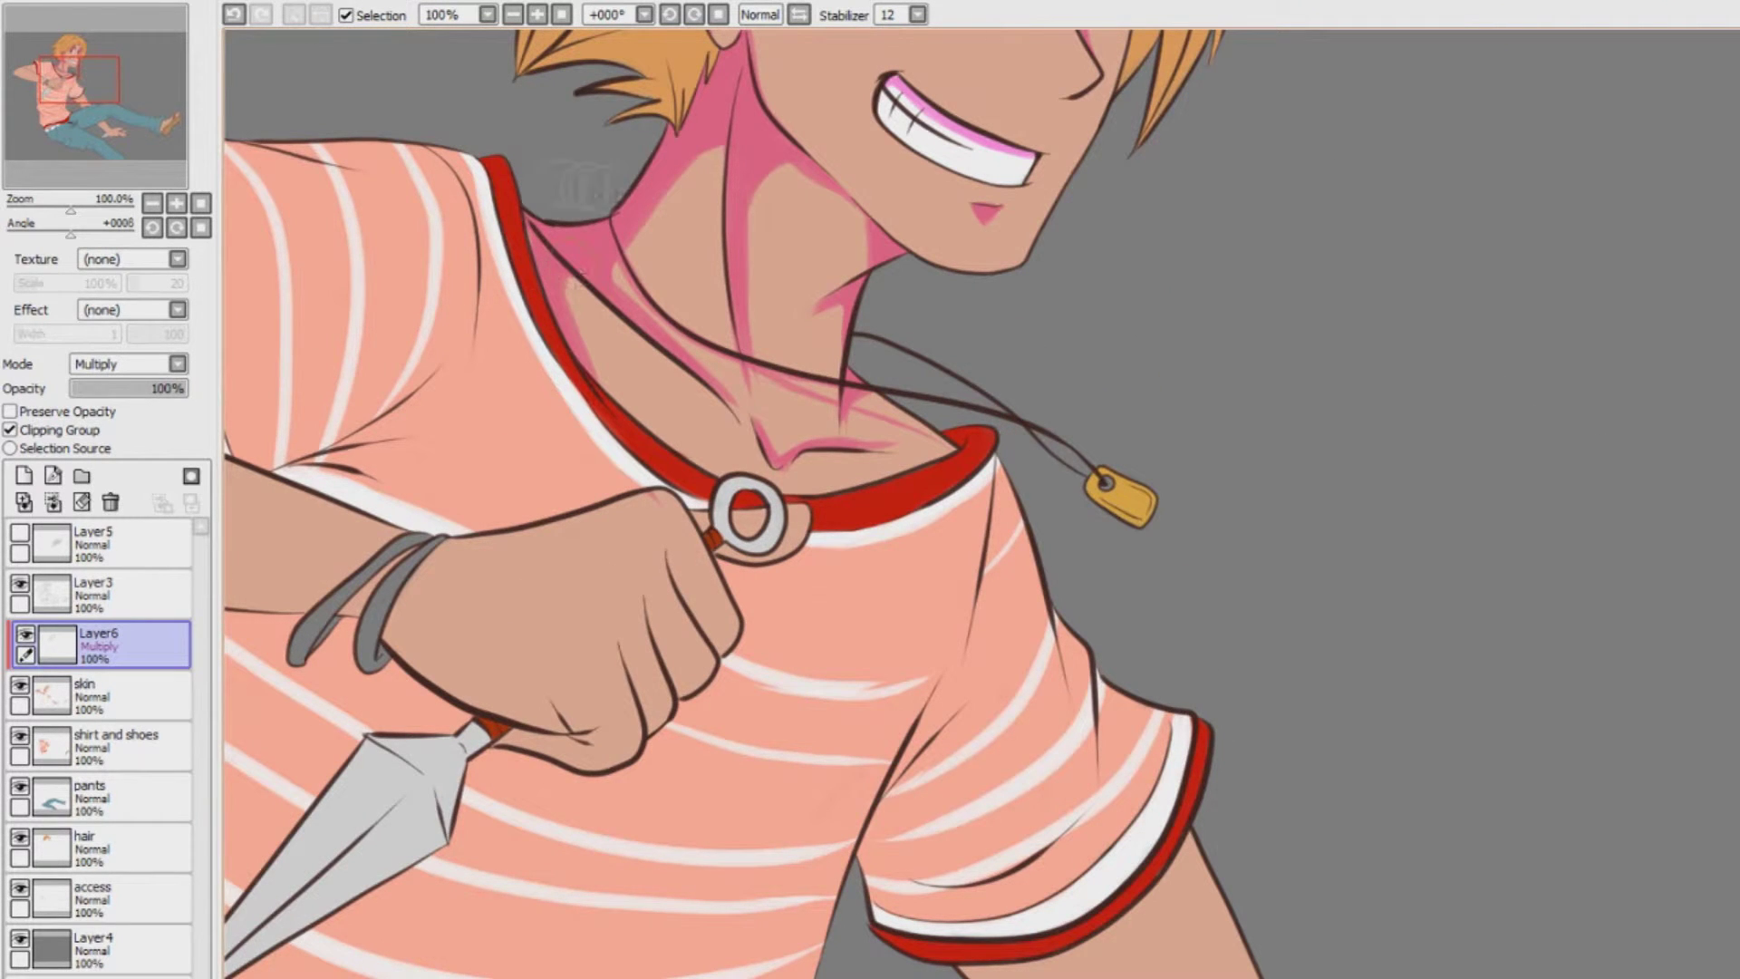
pyautogui.moveTo(910, 462); pyautogui.dragTo(943, 421)
pyautogui.hscroll(-4, 1058, 464)
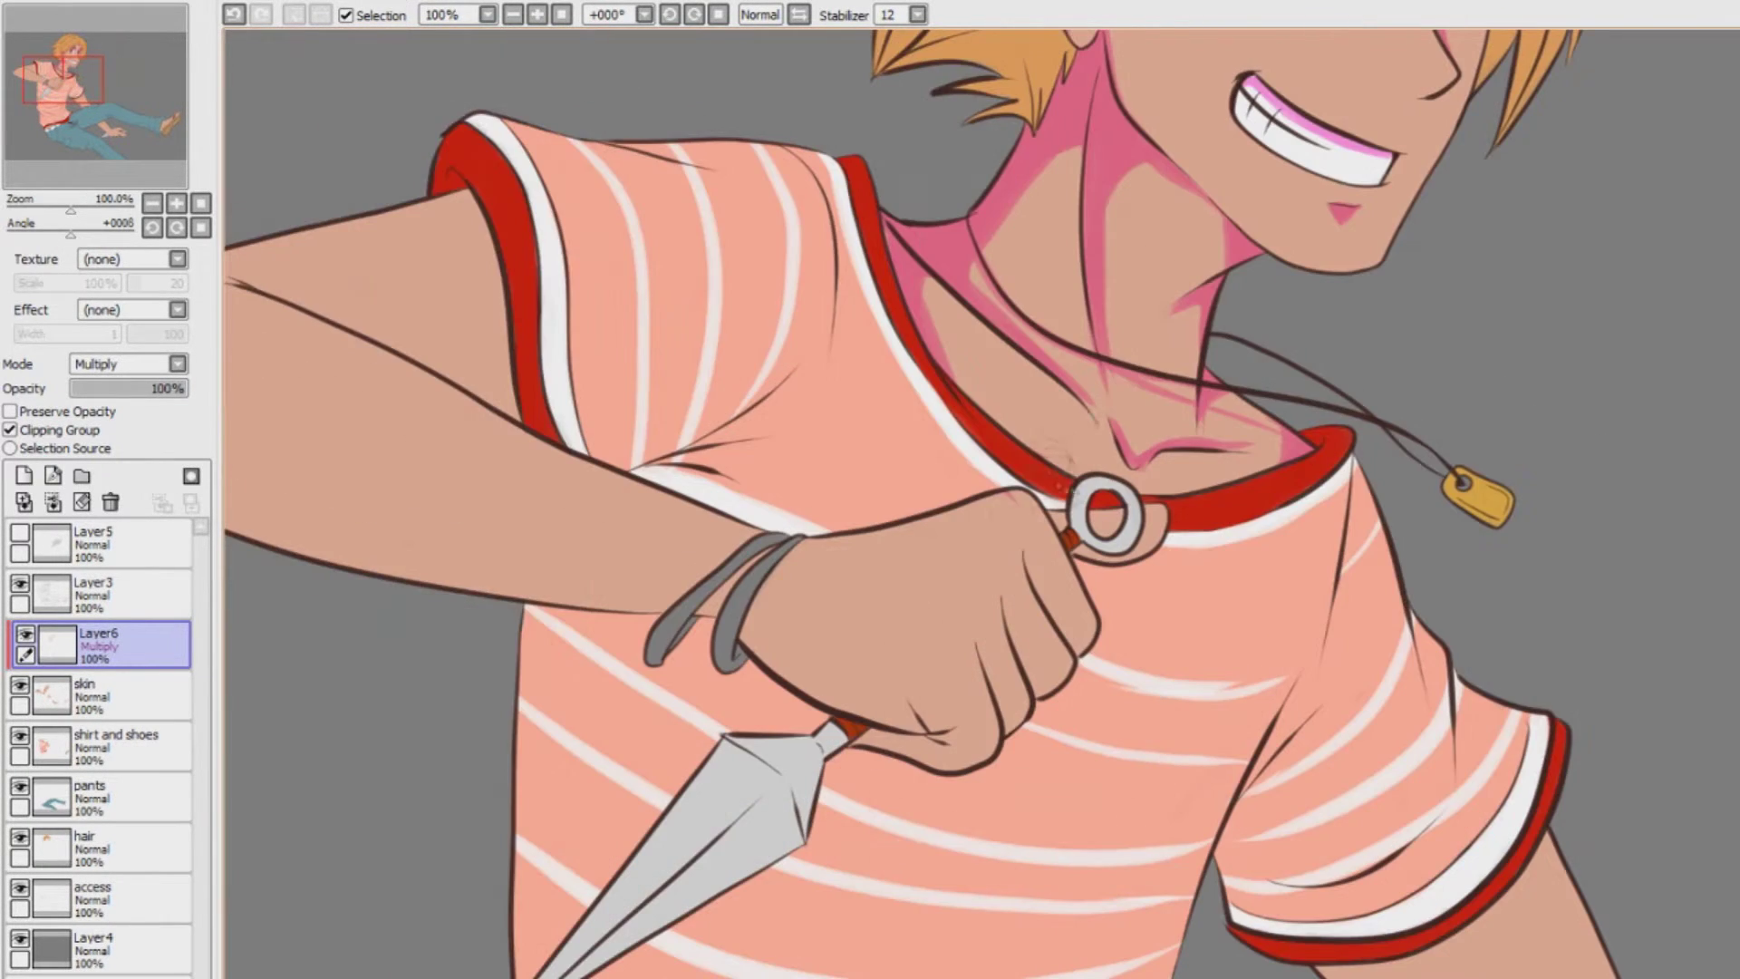
pyautogui.press('Left')
pyautogui.press('Left')
pyautogui.press('Left')
pyautogui.press('Left')
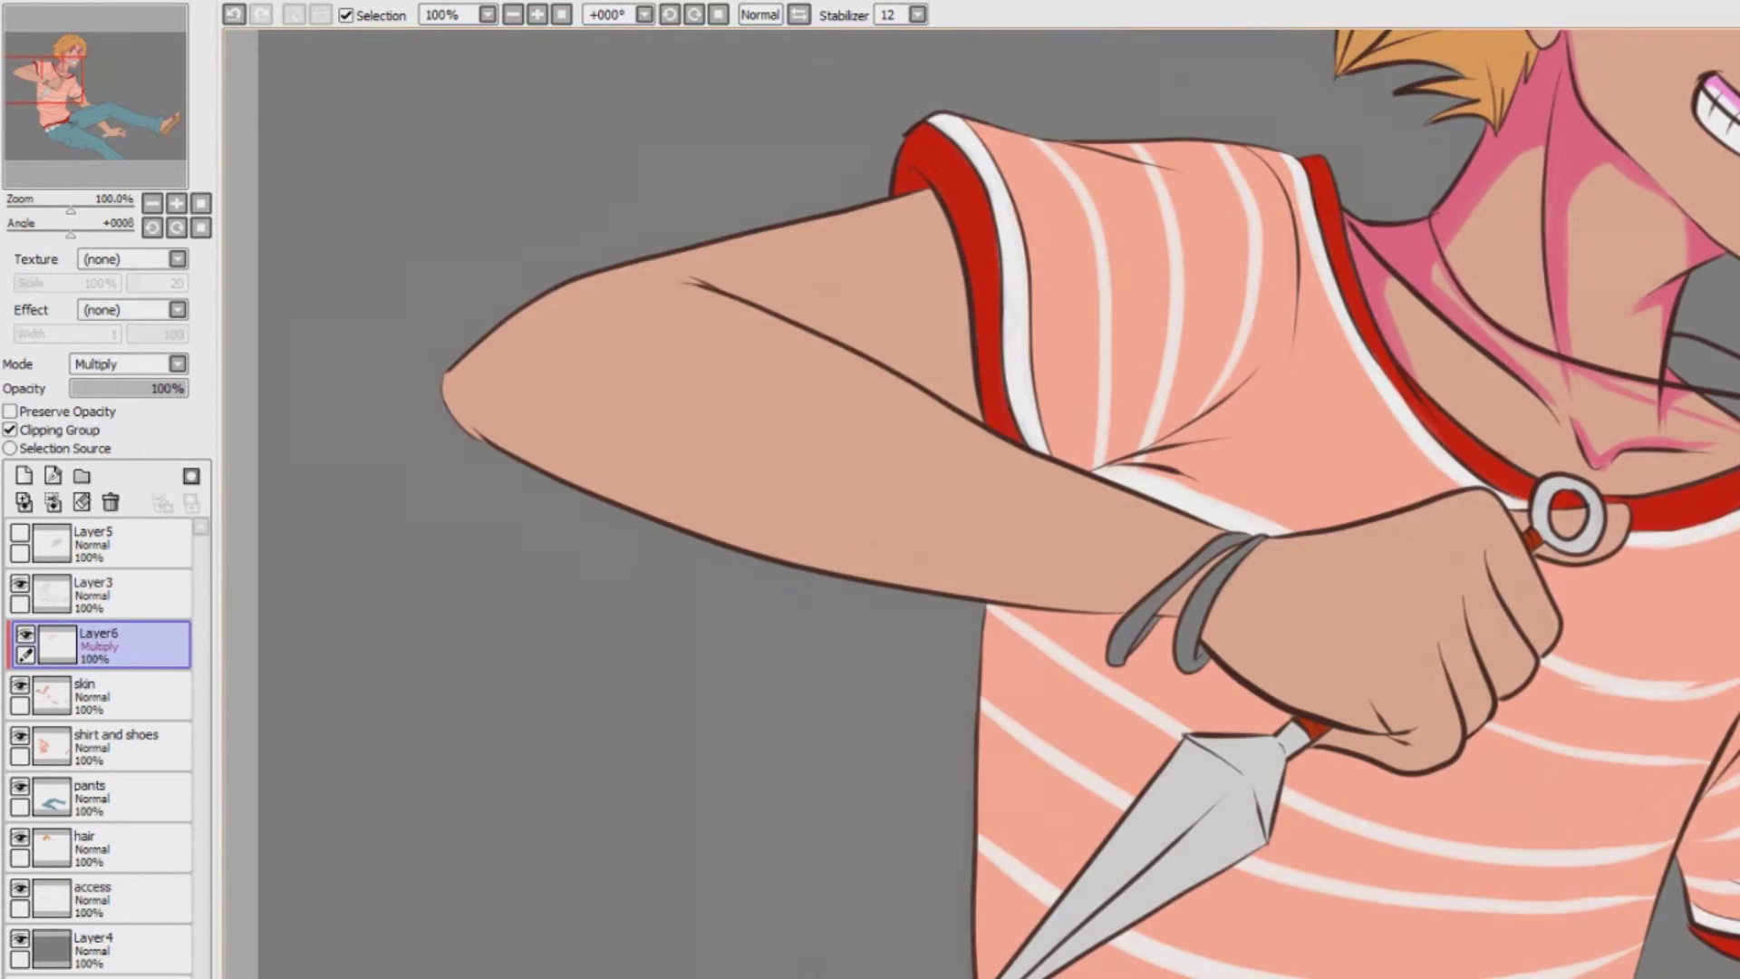
# Paint pink shading along the raised forearm's underside, around the elbow and on the upper arm beside the sleeve
pyautogui.press('h')
pyautogui.moveTo(1029, 613)
pyautogui.mouseDown()
pyautogui.moveTo(1730, 431)
pyautogui.moveTo(1697, 295)
pyautogui.mouseUp()
pyautogui.moveTo(1687, 360); pyautogui.dragTo(1651, 294)
pyautogui.moveTo(1644, 458)
pyautogui.mouseDown()
pyautogui.moveTo(1713, 381)
pyautogui.moveTo(1645, 417)
pyautogui.mouseUp()
pyautogui.moveTo(1244, 367)
pyautogui.mouseDown()
pyautogui.moveTo(1286, 195)
pyautogui.moveTo(1237, 399)
pyautogui.mouseUp()
pyautogui.moveTo(1268, 204); pyautogui.dragTo(1477, 240)
pyautogui.moveTo(1240, 412); pyautogui.dragTo(1540, 272)
# Shade the wrist and underside of the raised fist in pink and add shadows between its fingers
pyautogui.moveTo(1060, 566)
pyautogui.mouseDown()
pyautogui.moveTo(961, 552)
pyautogui.moveTo(974, 648)
pyautogui.moveTo(906, 707)
pyautogui.moveTo(831, 736)
pyautogui.moveTo(781, 731)
pyautogui.mouseUp()
pyautogui.moveTo(835, 679); pyautogui.dragTo(796, 728)
pyautogui.moveTo(970, 605)
pyautogui.mouseDown()
pyautogui.moveTo(884, 707)
pyautogui.moveTo(968, 616)
pyautogui.mouseUp()
pyautogui.moveTo(778, 639)
pyautogui.mouseDown()
pyautogui.moveTo(736, 685)
pyautogui.moveTo(756, 690)
pyautogui.moveTo(729, 735)
pyautogui.mouseUp()
pyautogui.moveTo(720, 652); pyautogui.dragTo(696, 696)
pyautogui.moveTo(757, 588); pyautogui.dragTo(725, 678)
pyautogui.moveTo(711, 553); pyautogui.dragTo(666, 651)
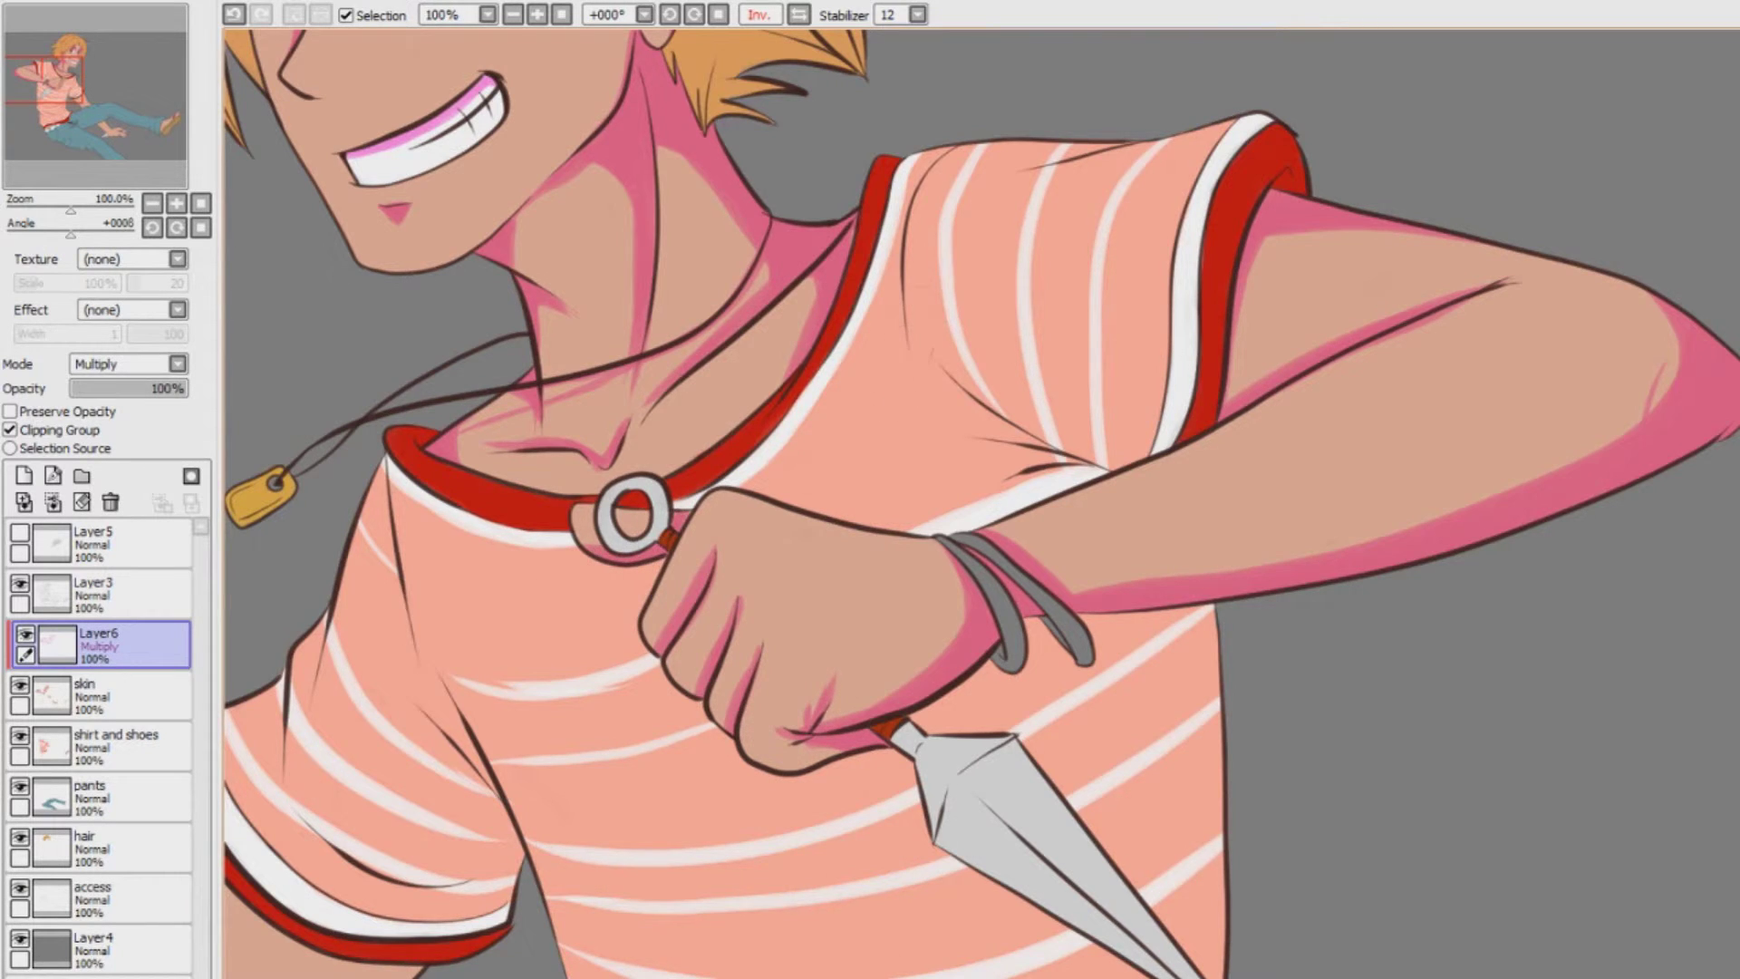
# Shade the lowered arm in pink below the sleeve and down the forearm, palm edge and fingers
pyautogui.moveTo(468, 451); pyautogui.dragTo(892, 451)
pyautogui.moveTo(698, 808)
pyautogui.mouseDown()
pyautogui.moveTo(697, 574)
pyautogui.moveTo(861, 378)
pyautogui.moveTo(939, 518)
pyautogui.mouseUp()
pyautogui.moveTo(816, 425)
pyautogui.mouseDown()
pyautogui.moveTo(1024, 575)
pyautogui.moveTo(833, 426)
pyautogui.moveTo(938, 680)
pyautogui.moveTo(902, 670)
pyautogui.moveTo(888, 627)
pyautogui.moveTo(797, 725)
pyautogui.mouseUp()
pyautogui.moveTo(675, 684); pyautogui.dragTo(661, 616)
pyautogui.moveTo(740, 711)
pyautogui.mouseDown()
pyautogui.moveTo(807, 678)
pyautogui.moveTo(741, 704)
pyautogui.moveTo(1192, 238)
pyautogui.mouseUp()
pyautogui.moveTo(826, 547)
pyautogui.mouseDown()
pyautogui.moveTo(911, 709)
pyautogui.moveTo(942, 656)
pyautogui.moveTo(702, 873)
pyautogui.moveTo(625, 901)
pyautogui.mouseUp()
pyautogui.moveTo(641, 707); pyautogui.dragTo(602, 748)
pyautogui.moveTo(326, 881); pyautogui.dragTo(639, 852)
pyautogui.moveTo(461, 720)
pyautogui.mouseDown()
pyautogui.moveTo(447, 765)
pyautogui.moveTo(523, 745)
pyautogui.moveTo(420, 753)
pyautogui.moveTo(361, 826)
pyautogui.mouseUp()
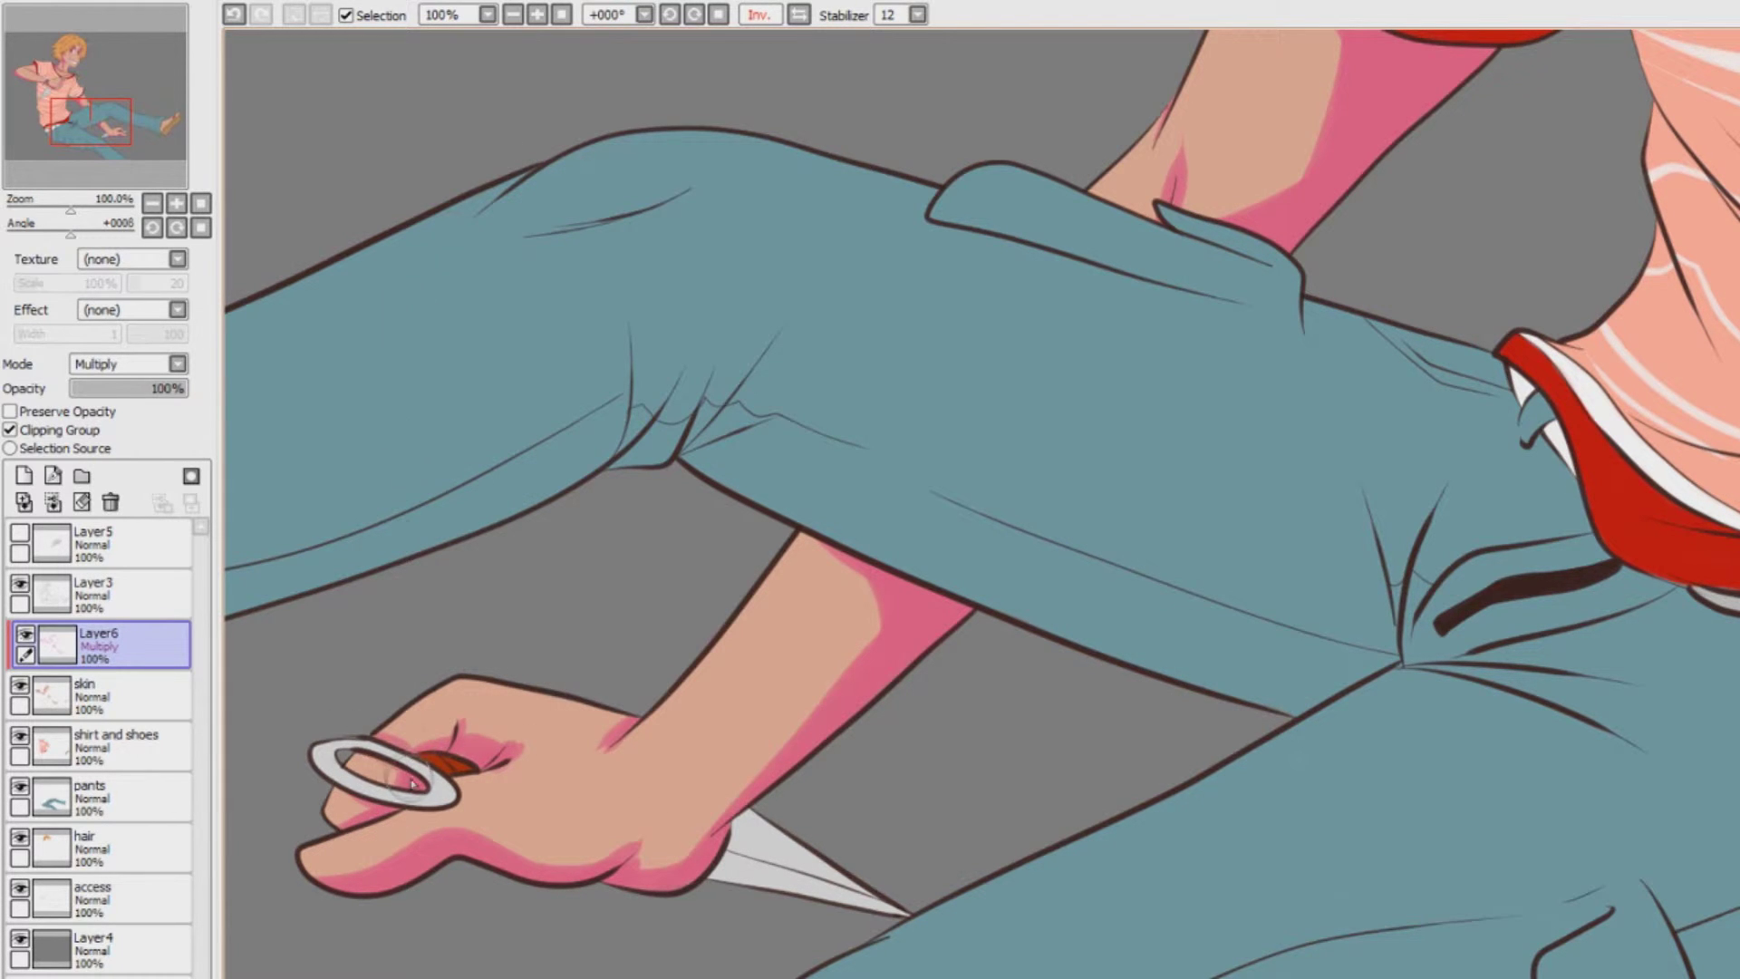
# Paint pink shading on the ankle, heel and foot of the outstretched leg
pyautogui.click(798, 14)
pyautogui.click(513, 15)
pyautogui.click(513, 15)
pyautogui.click(513, 15)
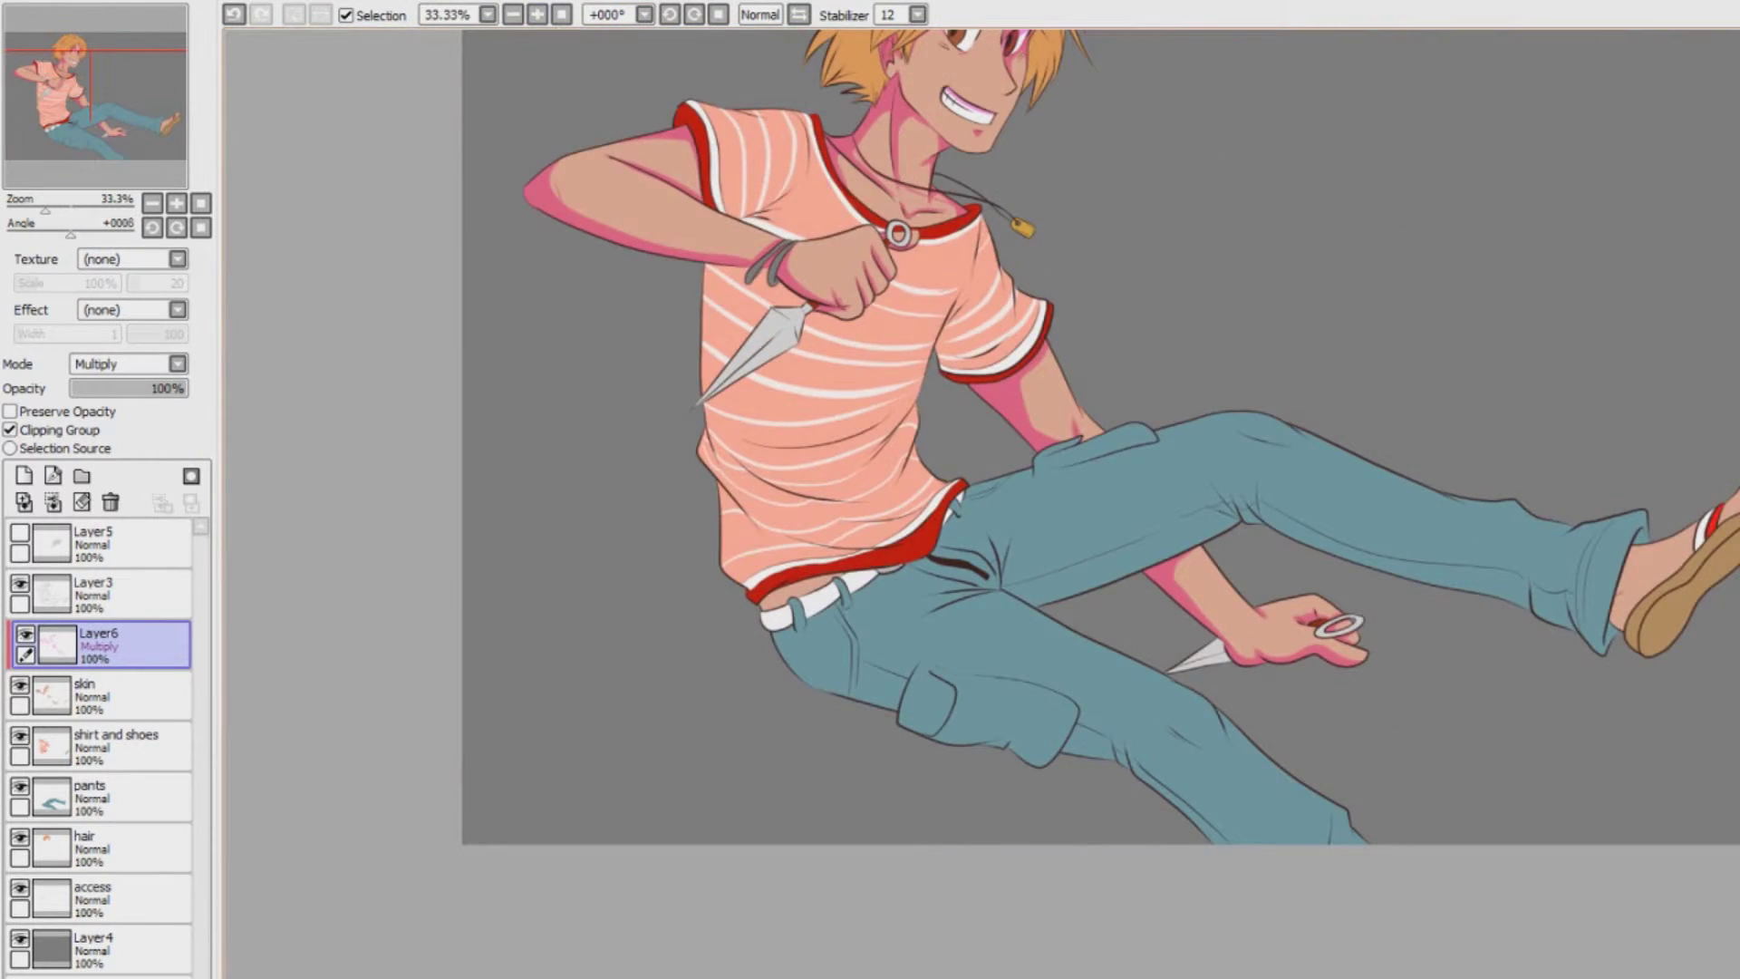
pyautogui.scroll(2, 872, 133)
pyautogui.click(537, 14)
pyautogui.click(537, 14)
pyautogui.click(537, 14)
pyautogui.moveTo(1631, 653)
pyautogui.mouseDown()
pyautogui.moveTo(290, 634)
pyautogui.moveTo(263, 281)
pyautogui.mouseUp()
pyautogui.moveTo(1051, 462); pyautogui.dragTo(1022, 708)
pyautogui.moveTo(1049, 584); pyautogui.dragTo(1024, 602)
pyautogui.moveTo(1042, 684)
pyautogui.mouseDown()
pyautogui.moveTo(1033, 634)
pyautogui.moveTo(1182, 548)
pyautogui.moveTo(1250, 367)
pyautogui.moveTo(1382, 249)
pyautogui.moveTo(1150, 425)
pyautogui.mouseUp()
pyautogui.moveTo(1416, 319); pyautogui.dragTo(1423, 339)
pyautogui.click(513, 14)
pyautogui.click(513, 14)
pyautogui.click(512, 14)
pyautogui.click(537, 15)
pyautogui.click(538, 14)
pyautogui.click(538, 14)
pyautogui.moveTo(1314, 398); pyautogui.dragTo(1402, 343)
# Lower the skin shading layer's opacity to 38%
pyautogui.click(513, 14)
pyautogui.click(512, 15)
pyautogui.click(513, 15)
pyautogui.click(513, 15)
pyautogui.moveTo(132, 390); pyautogui.dragTo(115, 390)
pyautogui.click(538, 15)
pyautogui.click(537, 14)
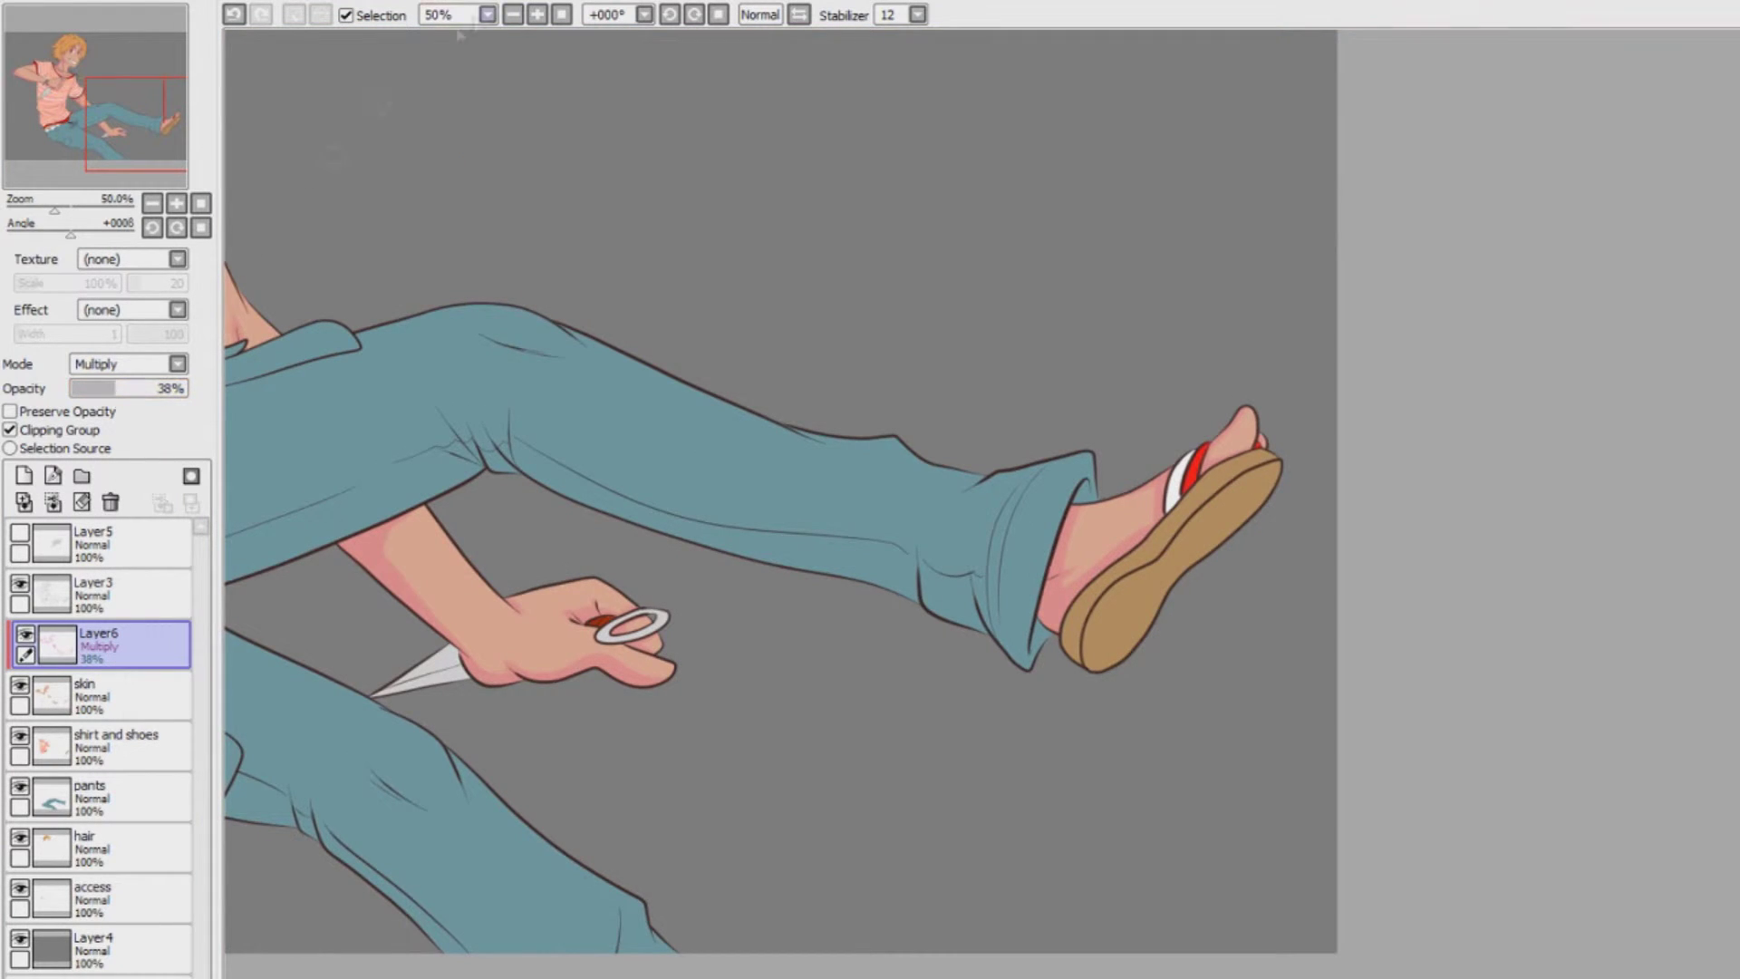
pyautogui.scroll(-2, 580, 876)
pyautogui.hscroll(-5, 982, 504)
pyautogui.click(537, 15)
pyautogui.click(537, 15)
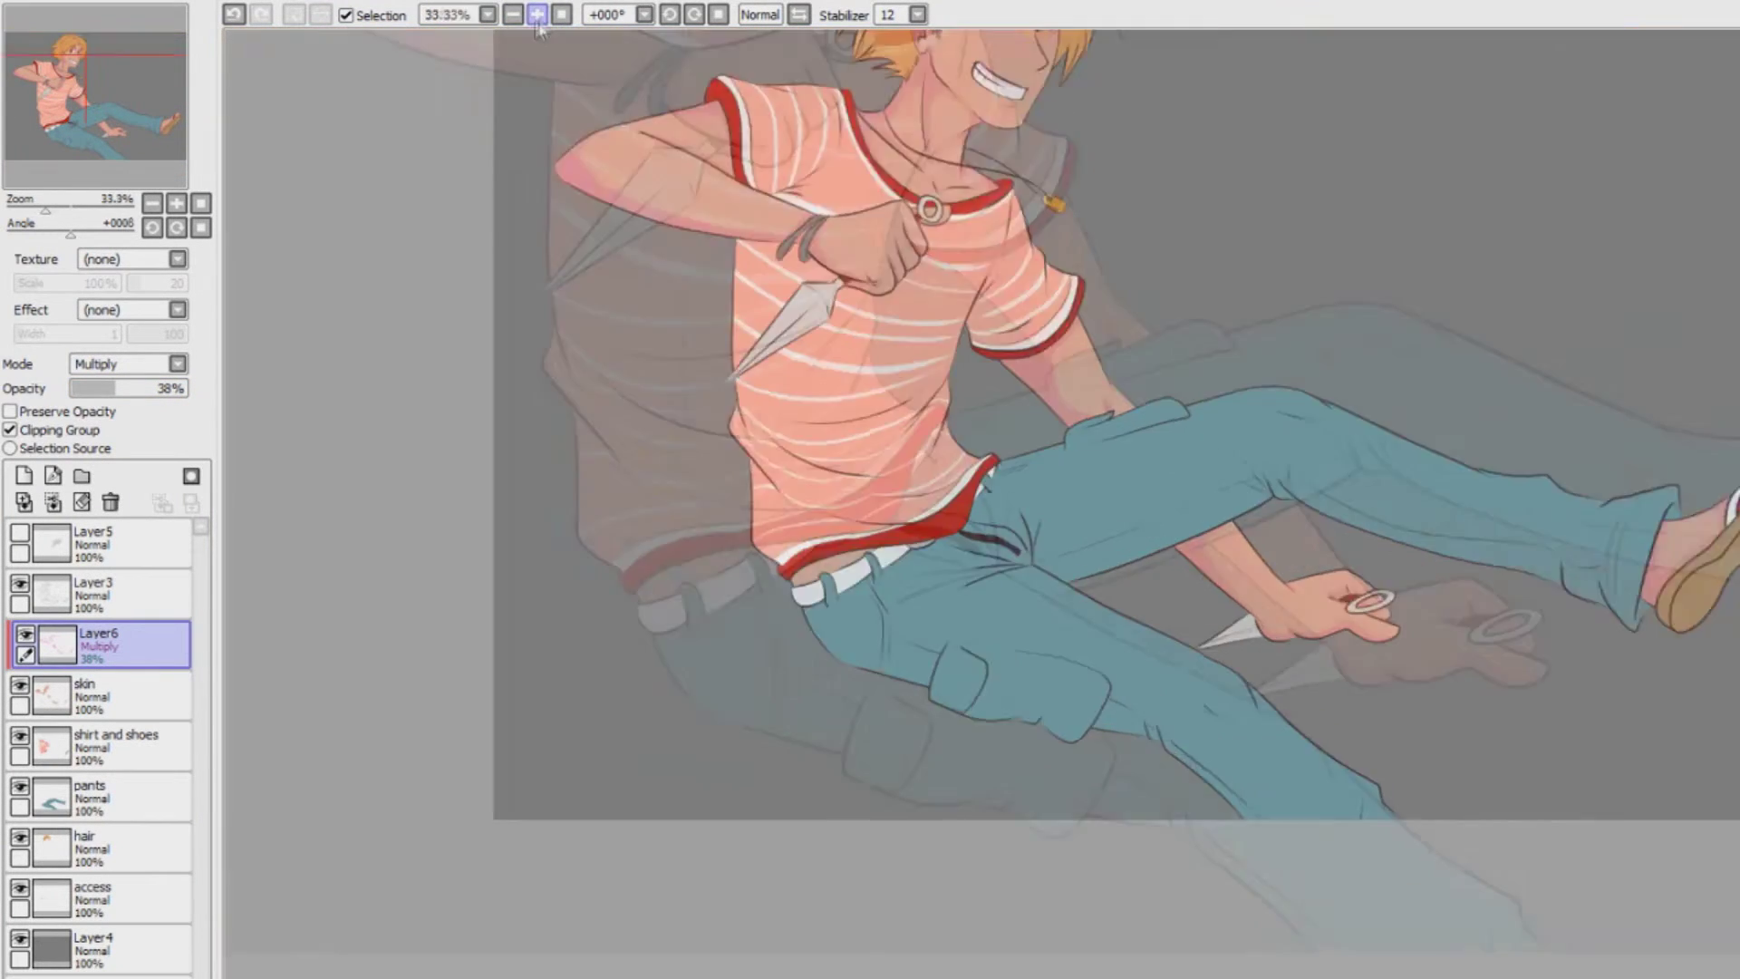
pyautogui.click(512, 14)
pyautogui.scroll(3, 1737, 441)
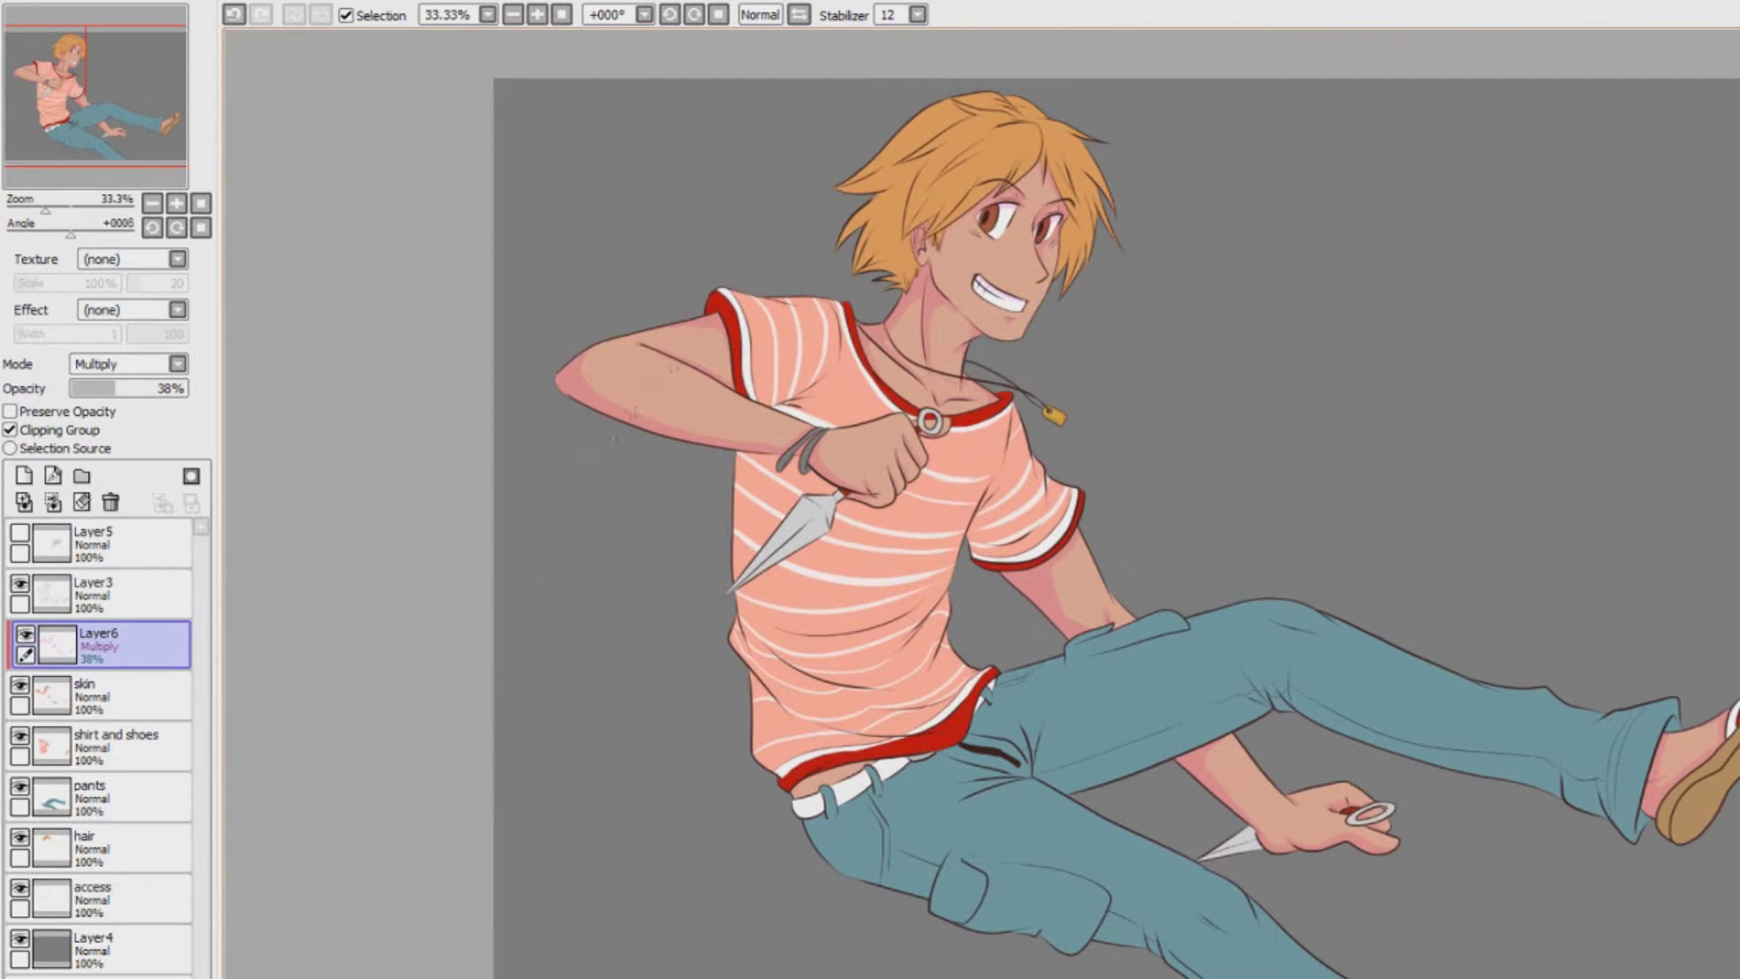
# Shade the exposed strip of waist between the shirt hem and the belt
pyautogui.click(537, 15)
pyautogui.click(537, 14)
pyautogui.click(537, 15)
pyautogui.moveTo(725, 842)
pyautogui.mouseDown()
pyautogui.moveTo(933, 145)
pyautogui.moveTo(1432, 141)
pyautogui.mouseUp()
pyautogui.moveTo(899, 569); pyautogui.dragTo(1211, 461)
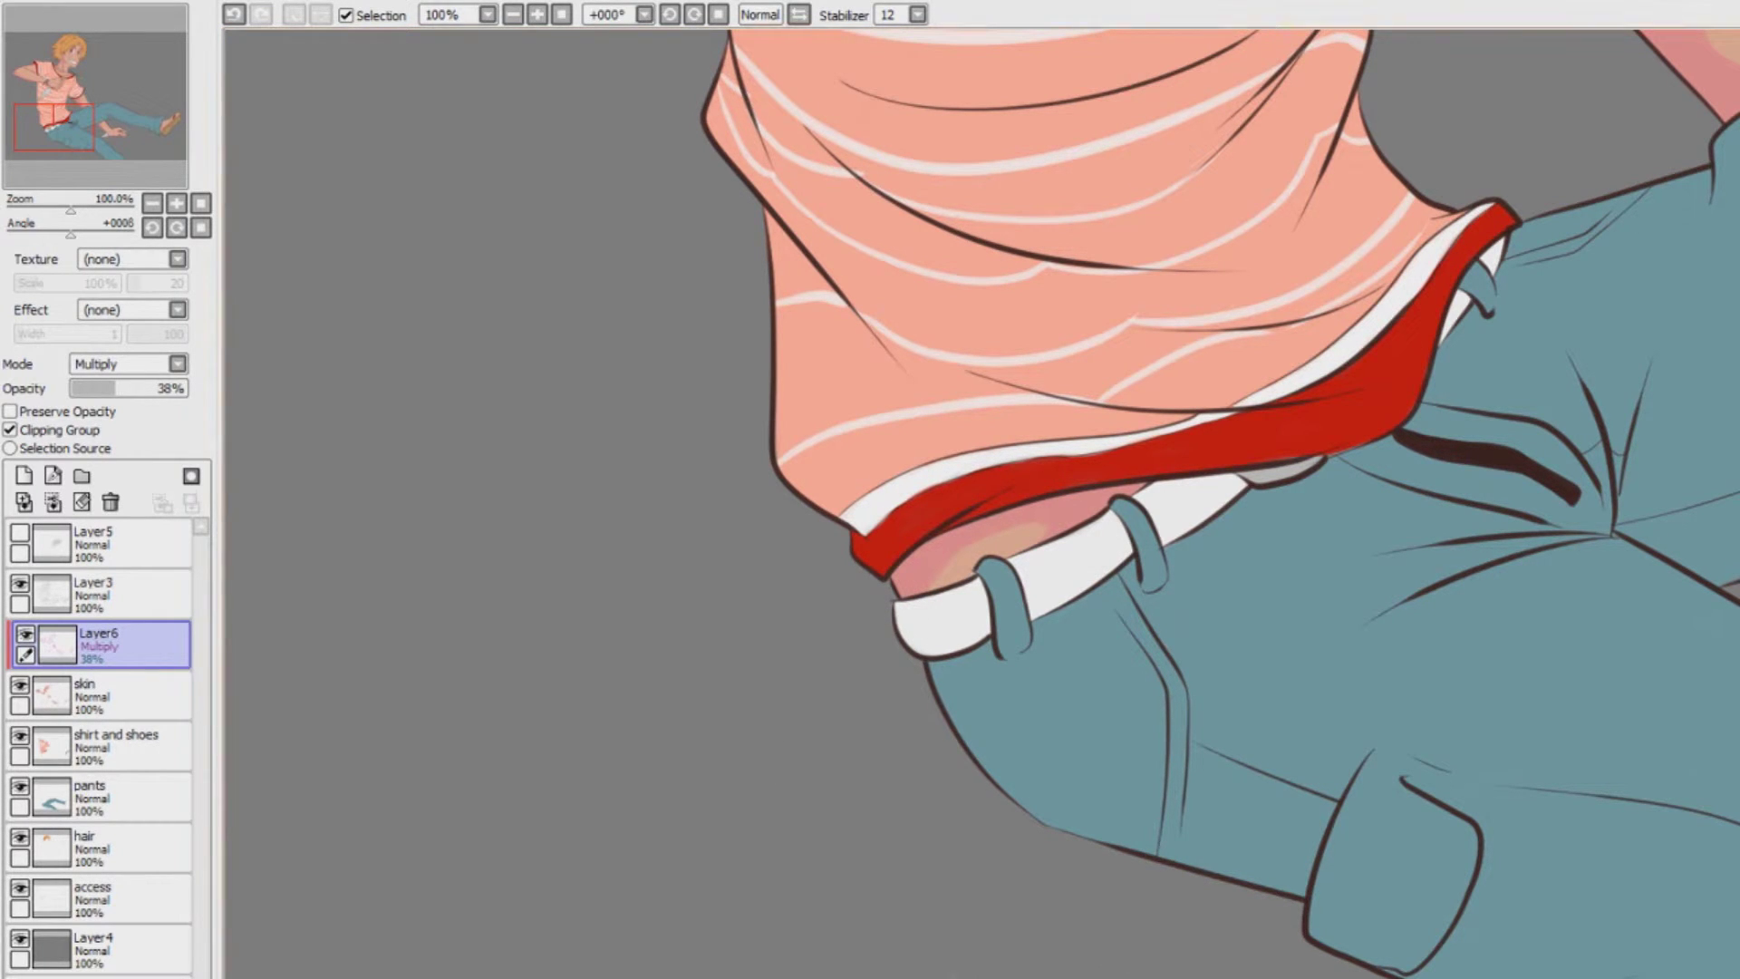
# Add a new layer above the shirt and shoes layer, set to Multiply and clipped to it
pyautogui.click(147, 754)
pyautogui.click(24, 475)
pyautogui.click(178, 364)
pyautogui.click(145, 405)
pyautogui.click(45, 431)
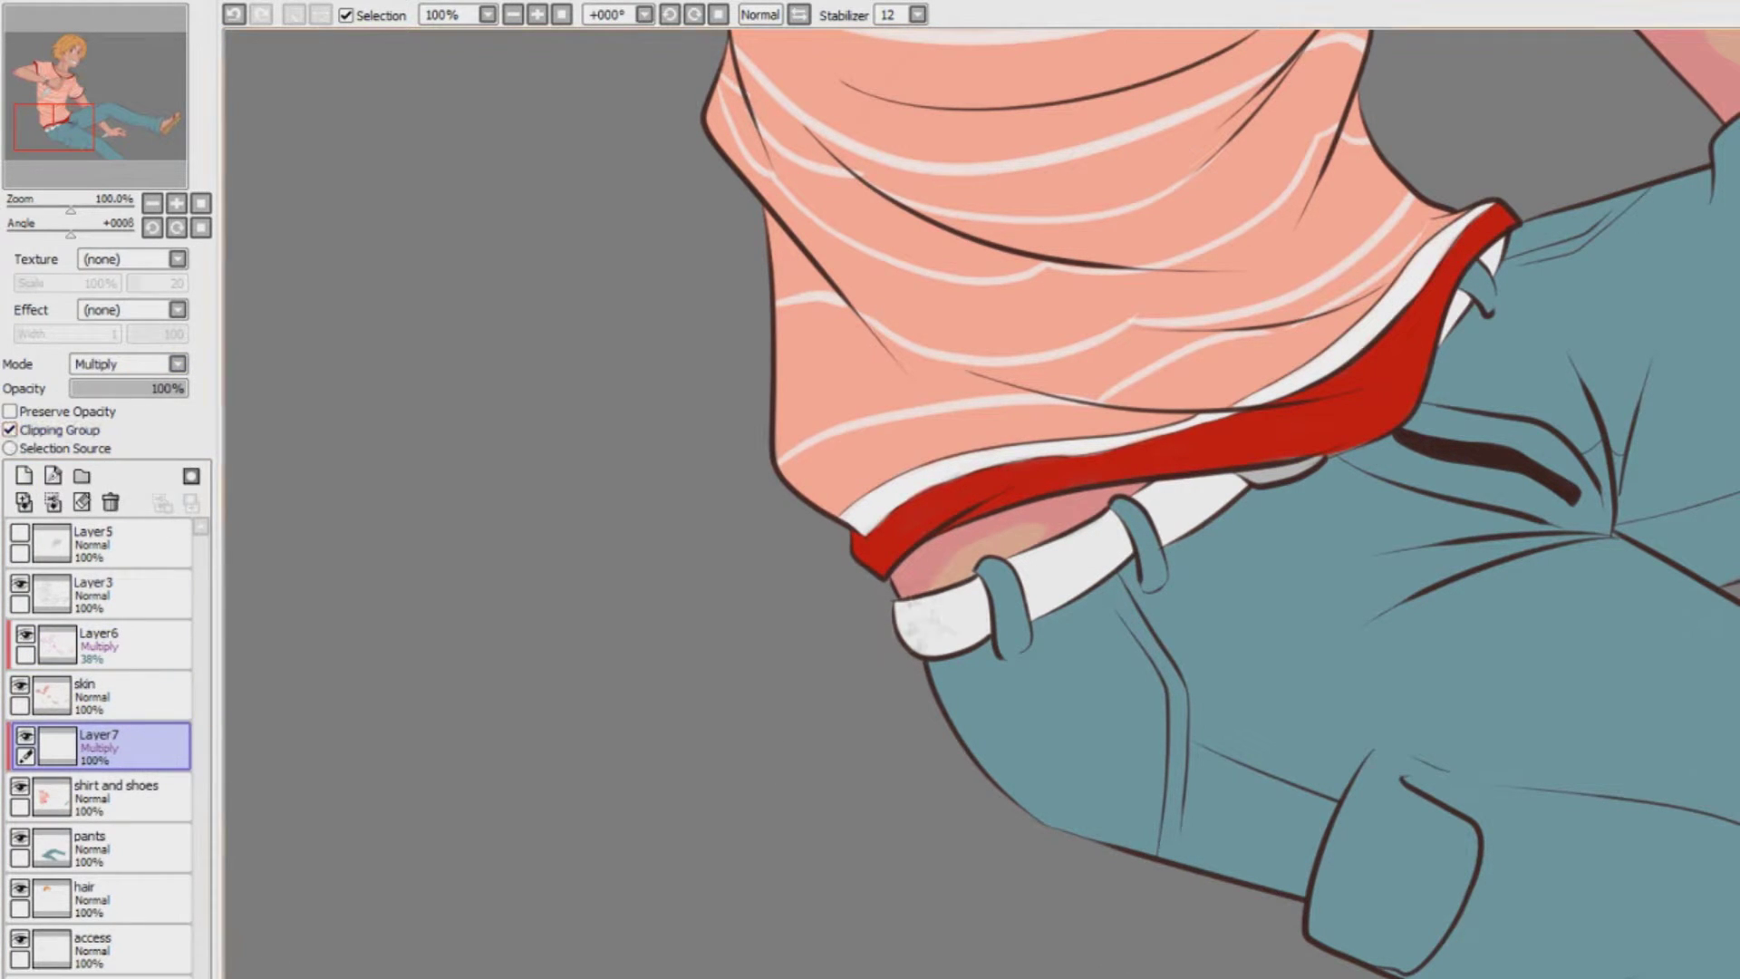
# Paint pink shading across the shirt's near shoulder, along the neckline and into the armpit folds
pyautogui.moveTo(55, 126); pyautogui.dragTo(55, 76)
pyautogui.moveTo(1004, 253)
pyautogui.mouseDown()
pyautogui.moveTo(1050, 285)
pyautogui.moveTo(868, 243)
pyautogui.moveTo(958, 264)
pyautogui.mouseUp()
pyautogui.moveTo(847, 241); pyautogui.dragTo(675, 219)
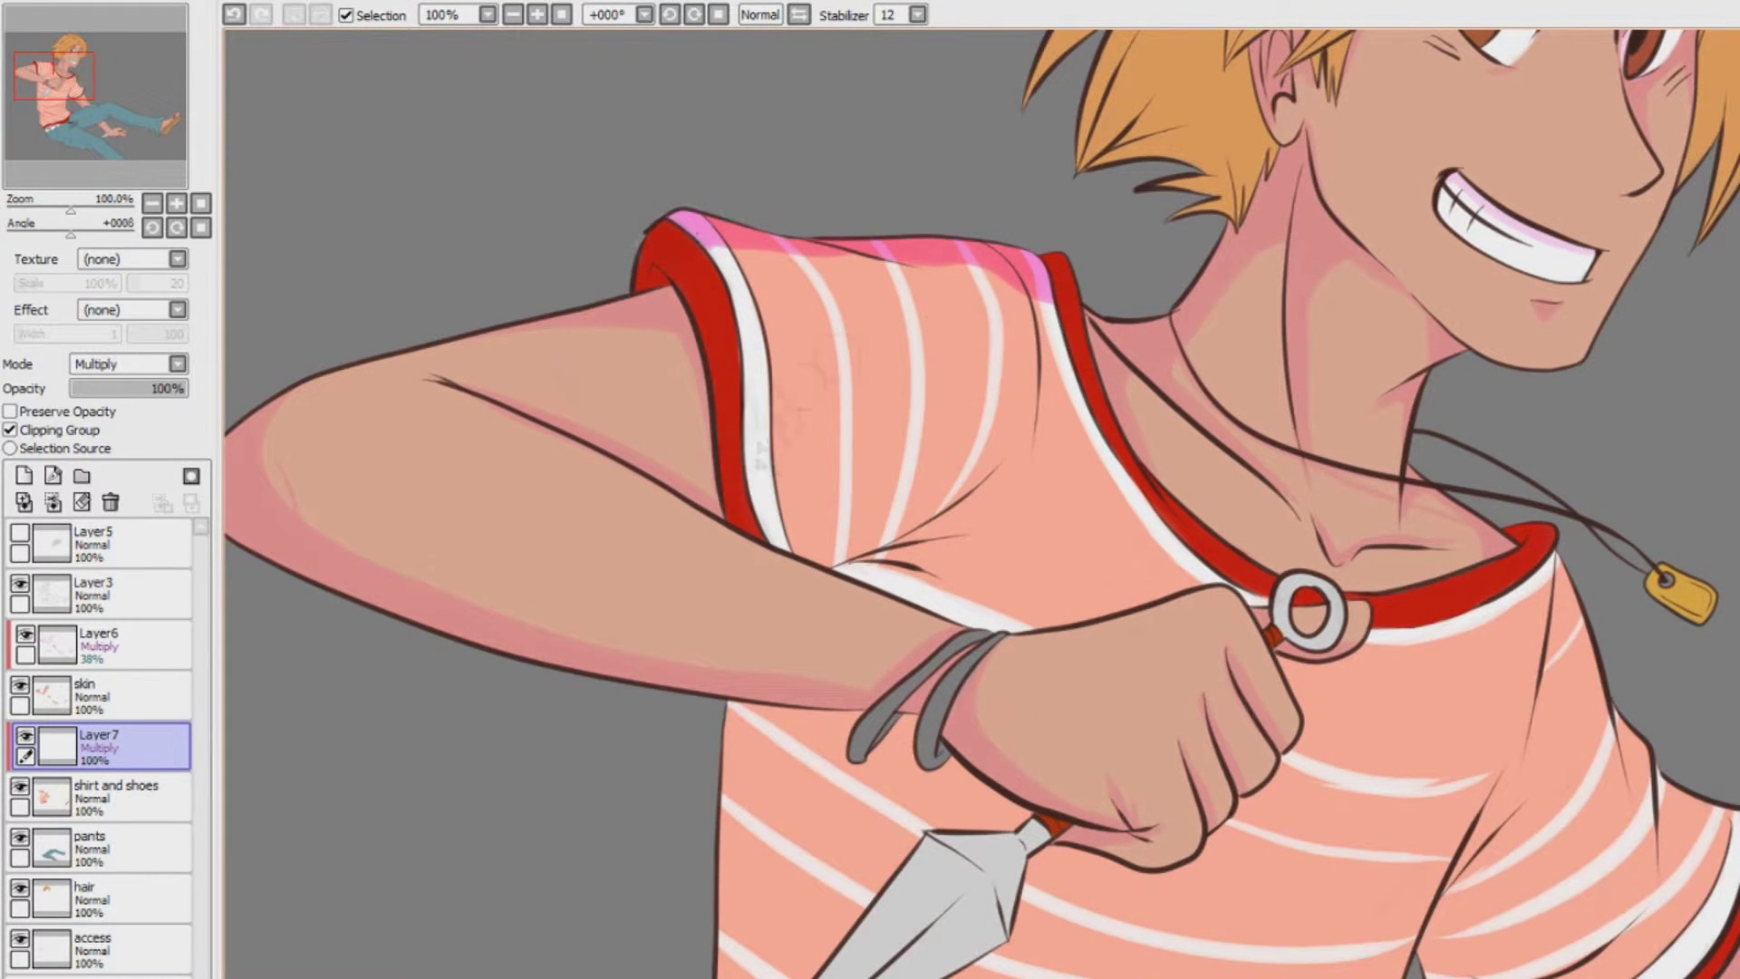
pyautogui.moveTo(719, 517); pyautogui.dragTo(915, 560)
pyautogui.moveTo(1005, 471); pyautogui.dragTo(874, 566)
pyautogui.moveTo(1046, 290); pyautogui.dragTo(1028, 458)
# Shade the shirt's side below the raised forearm, around the blade and along the lower waist fold
pyautogui.scroll(-5, 942, 453)
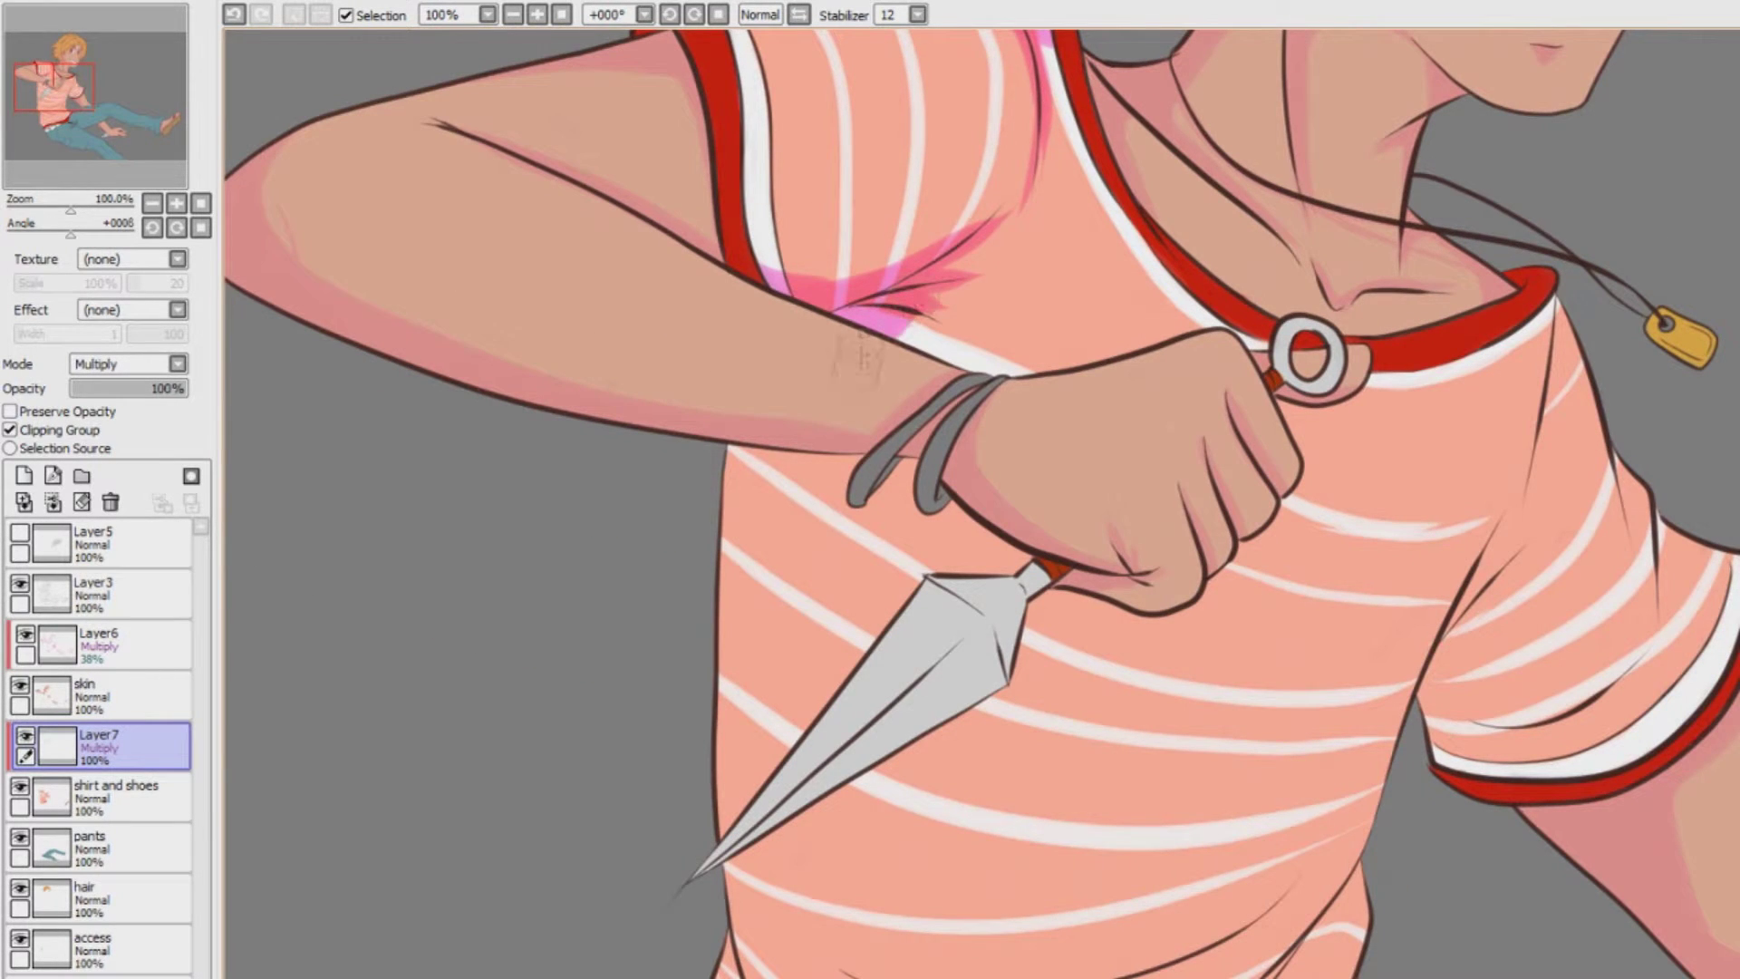
pyautogui.moveTo(839, 447)
pyautogui.mouseDown()
pyautogui.moveTo(770, 596)
pyautogui.moveTo(723, 835)
pyautogui.mouseUp()
pyautogui.moveTo(802, 458); pyautogui.dragTo(730, 661)
pyautogui.scroll(-4, 707, 616)
pyautogui.moveTo(730, 448)
pyautogui.mouseDown()
pyautogui.moveTo(754, 574)
pyautogui.moveTo(992, 358)
pyautogui.moveTo(1037, 355)
pyautogui.mouseUp()
pyautogui.moveTo(884, 259)
pyautogui.mouseDown()
pyautogui.moveTo(843, 317)
pyautogui.moveTo(856, 258)
pyautogui.moveTo(915, 289)
pyautogui.moveTo(938, 238)
pyautogui.moveTo(1019, 339)
pyautogui.mouseUp()
pyautogui.moveTo(734, 660)
pyautogui.mouseDown()
pyautogui.moveTo(797, 884)
pyautogui.moveTo(990, 966)
pyautogui.mouseUp()
pyautogui.moveTo(816, 790); pyautogui.dragTo(1134, 922)
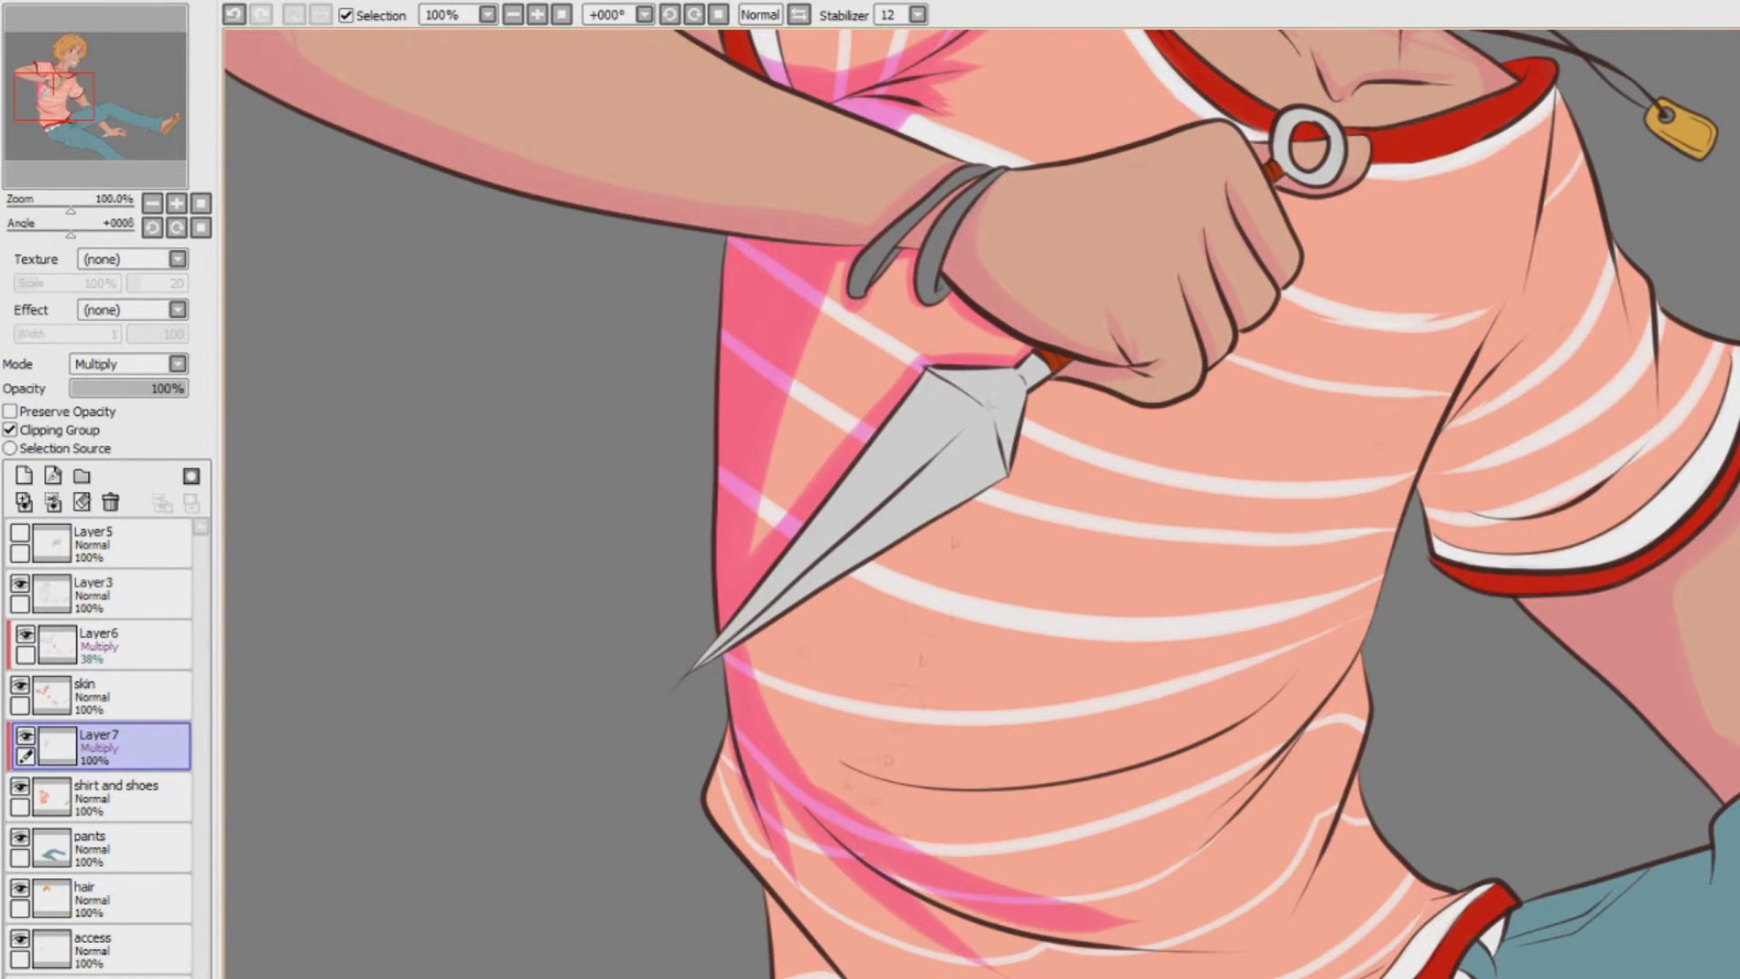
# Shade the curved folds across the shirt's belly and beneath the far side of the chest
pyautogui.press('h')
pyautogui.scroll(-3, 981, 504)
pyautogui.moveTo(1314, 580)
pyautogui.mouseDown()
pyautogui.moveTo(1212, 627)
pyautogui.moveTo(960, 658)
pyautogui.mouseUp()
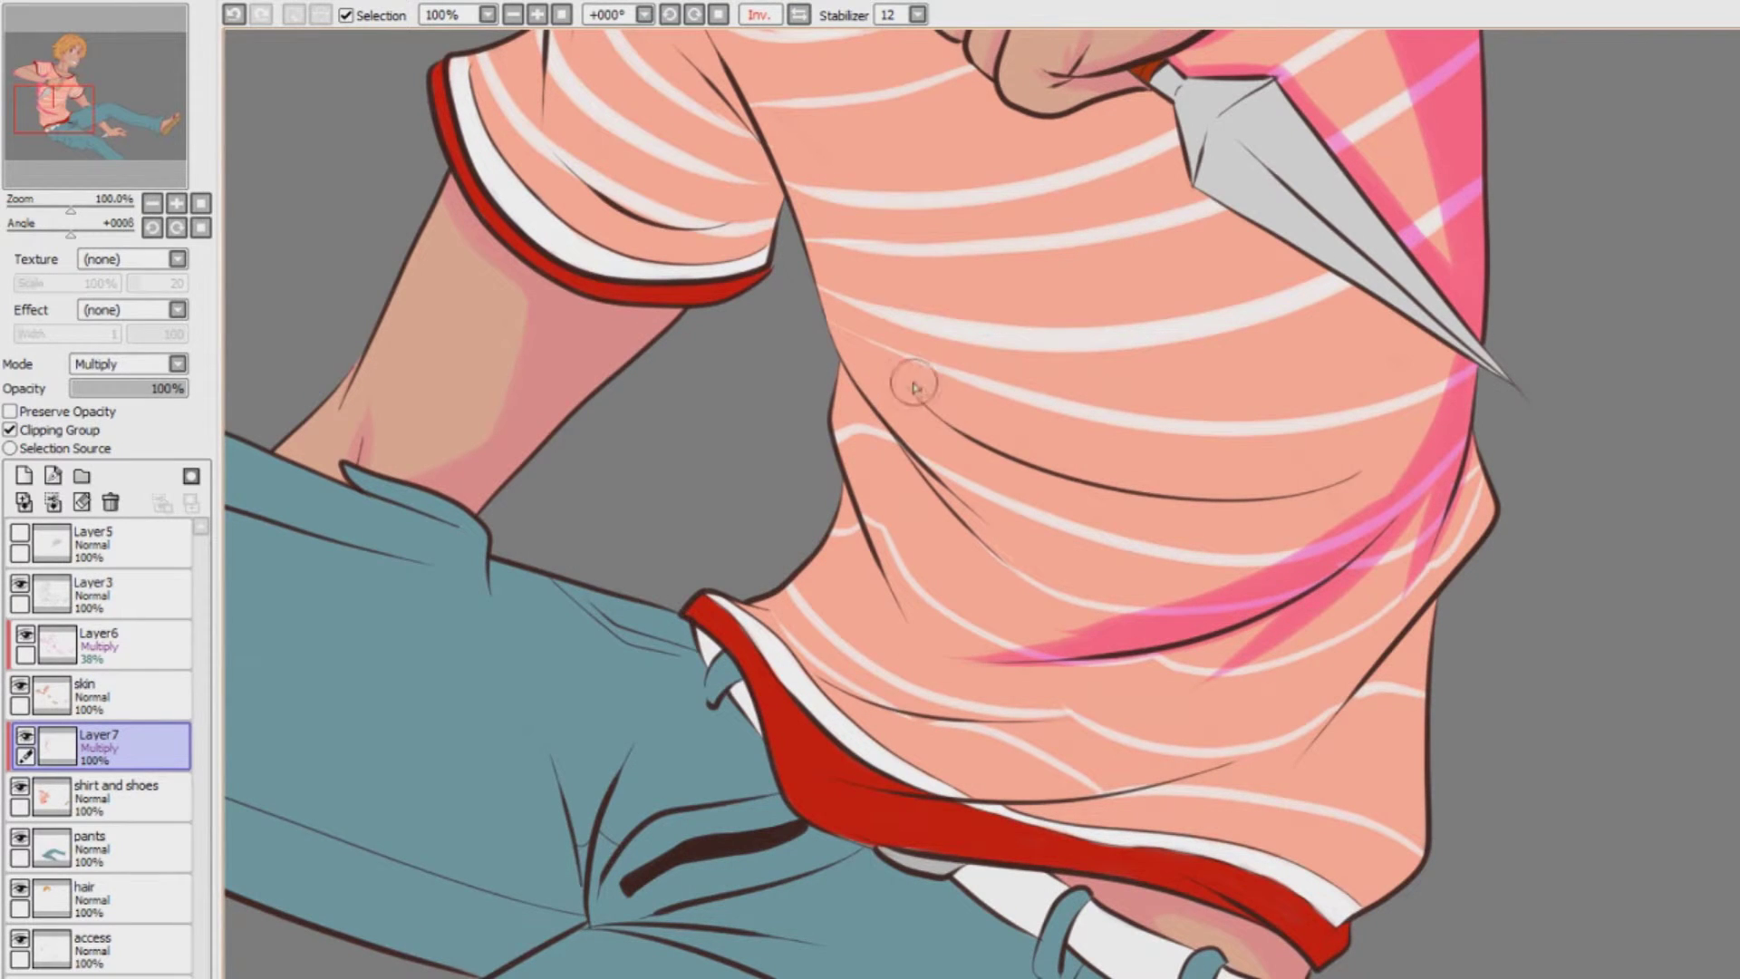
pyautogui.moveTo(916, 387); pyautogui.dragTo(1350, 471)
pyautogui.moveTo(838, 367)
pyautogui.mouseDown()
pyautogui.moveTo(988, 548)
pyautogui.moveTo(1037, 576)
pyautogui.mouseUp()
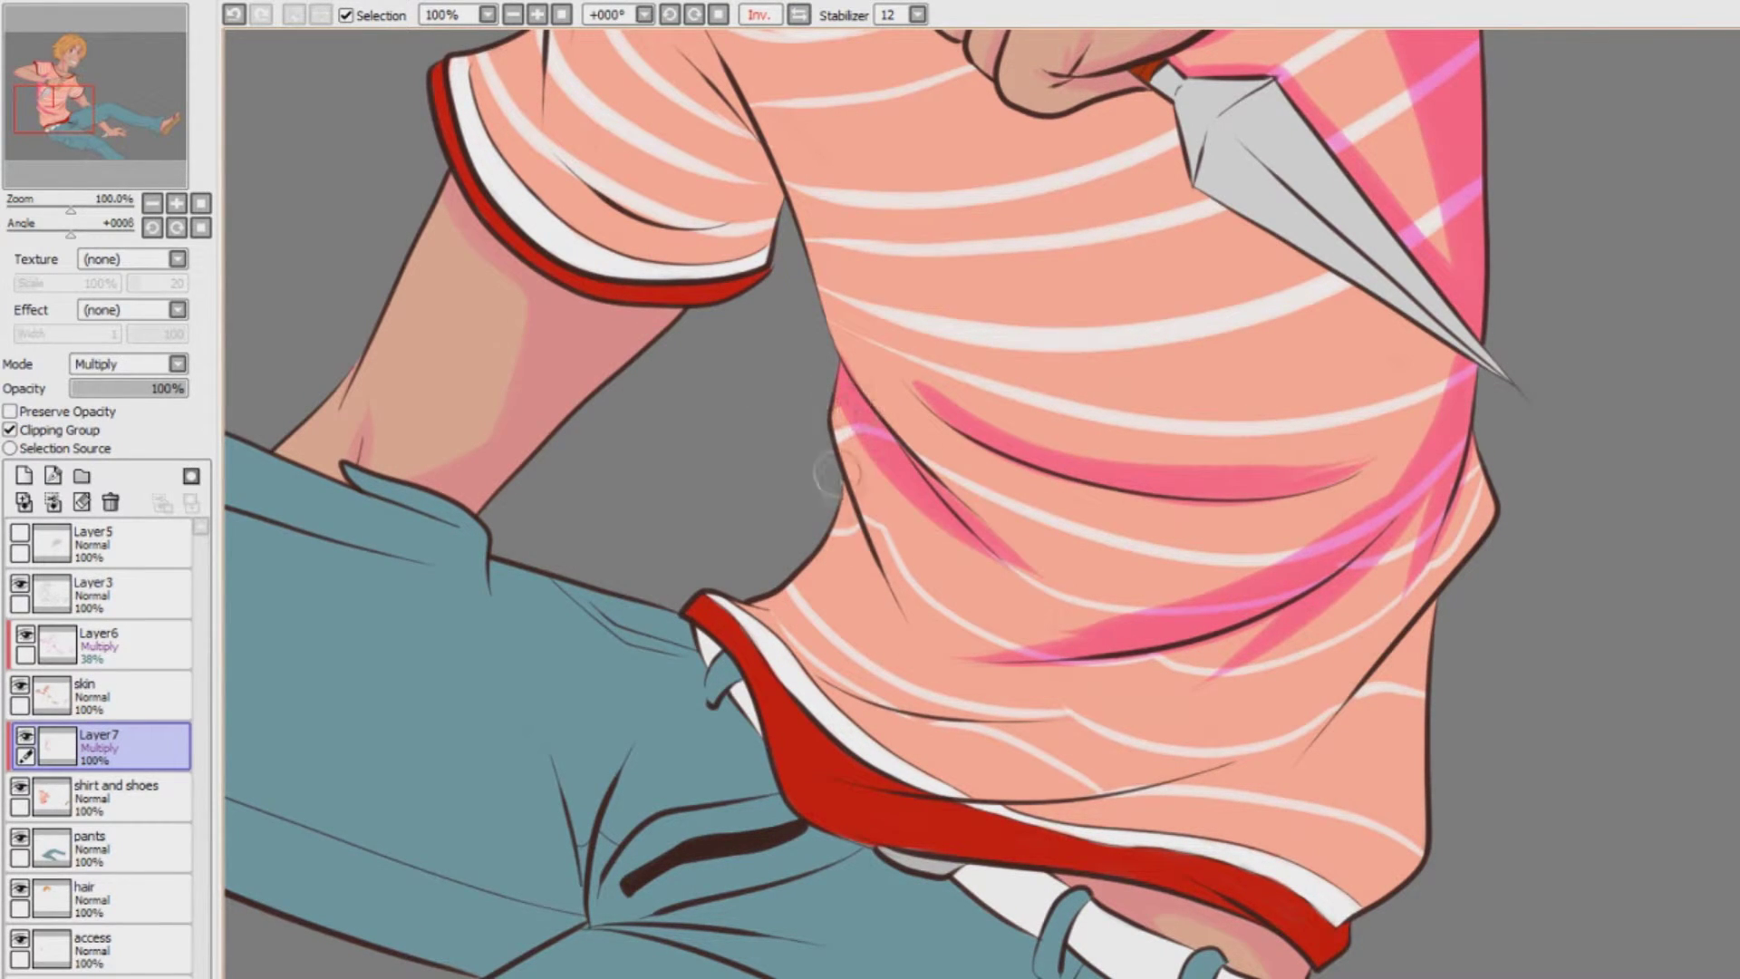
pyautogui.moveTo(841, 485); pyautogui.dragTo(897, 619)
# Add pink shading down the shirt's back edge and along the folds above the red hem
pyautogui.moveTo(1434, 602); pyautogui.dragTo(1303, 791)
pyautogui.moveTo(1449, 576)
pyautogui.mouseDown()
pyautogui.moveTo(1490, 511)
pyautogui.moveTo(1475, 444)
pyautogui.mouseUp()
pyautogui.moveTo(1473, 465); pyautogui.dragTo(1466, 544)
pyautogui.moveTo(1429, 626)
pyautogui.mouseDown()
pyautogui.moveTo(1420, 857)
pyautogui.moveTo(1400, 747)
pyautogui.moveTo(1386, 883)
pyautogui.moveTo(1332, 913)
pyautogui.mouseUp()
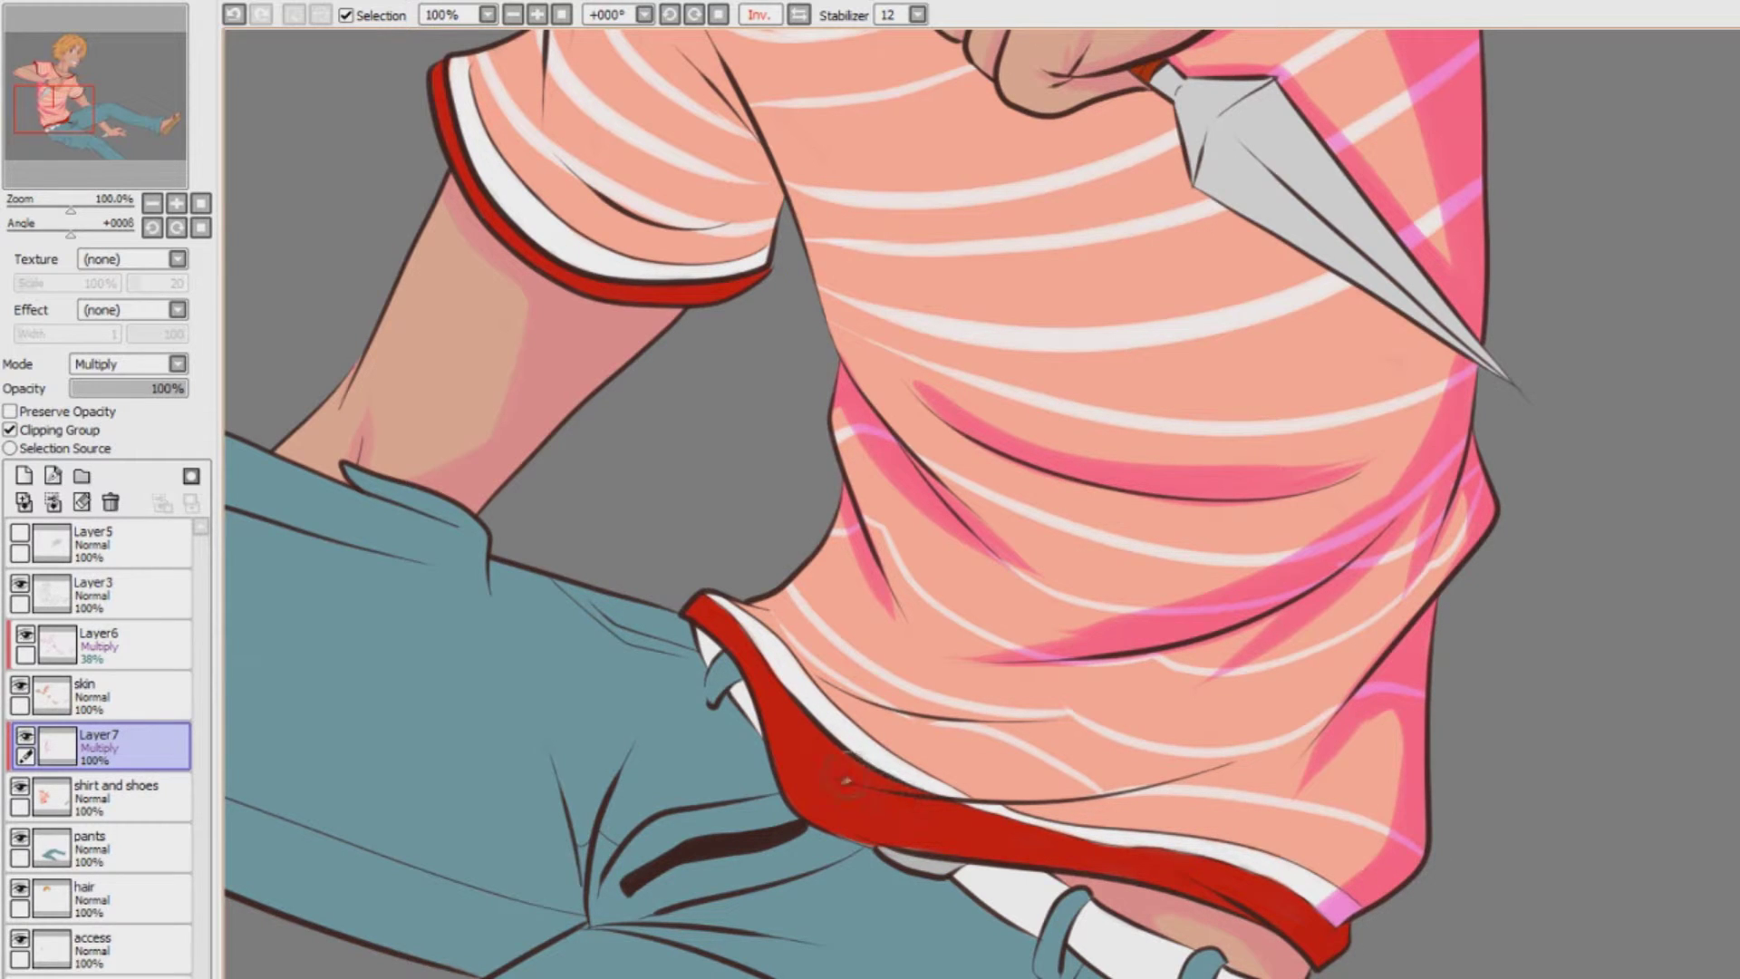
pyautogui.moveTo(893, 783); pyautogui.dragTo(1228, 757)
pyautogui.moveTo(803, 664)
pyautogui.mouseDown()
pyautogui.moveTo(1042, 716)
pyautogui.moveTo(1093, 710)
pyautogui.mouseUp()
pyautogui.moveTo(708, 611); pyautogui.dragTo(784, 598)
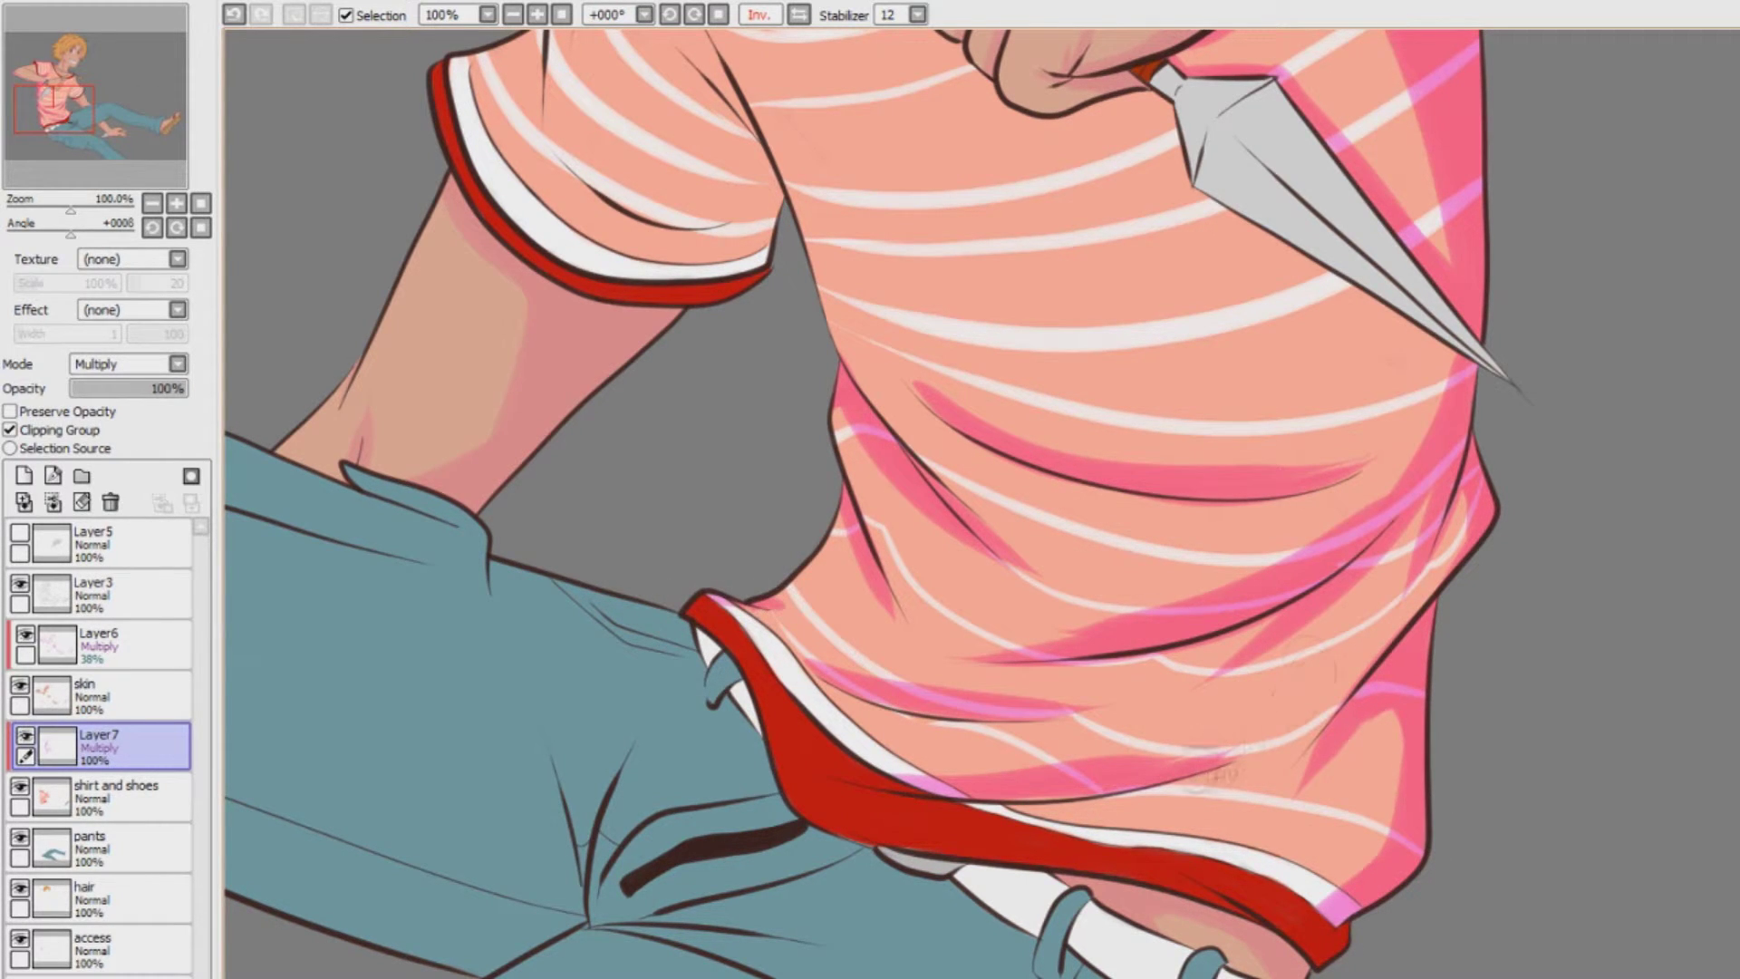
pyautogui.moveTo(1323, 729); pyautogui.dragTo(1151, 816)
pyautogui.moveTo(1449, 566); pyautogui.dragTo(1232, 752)
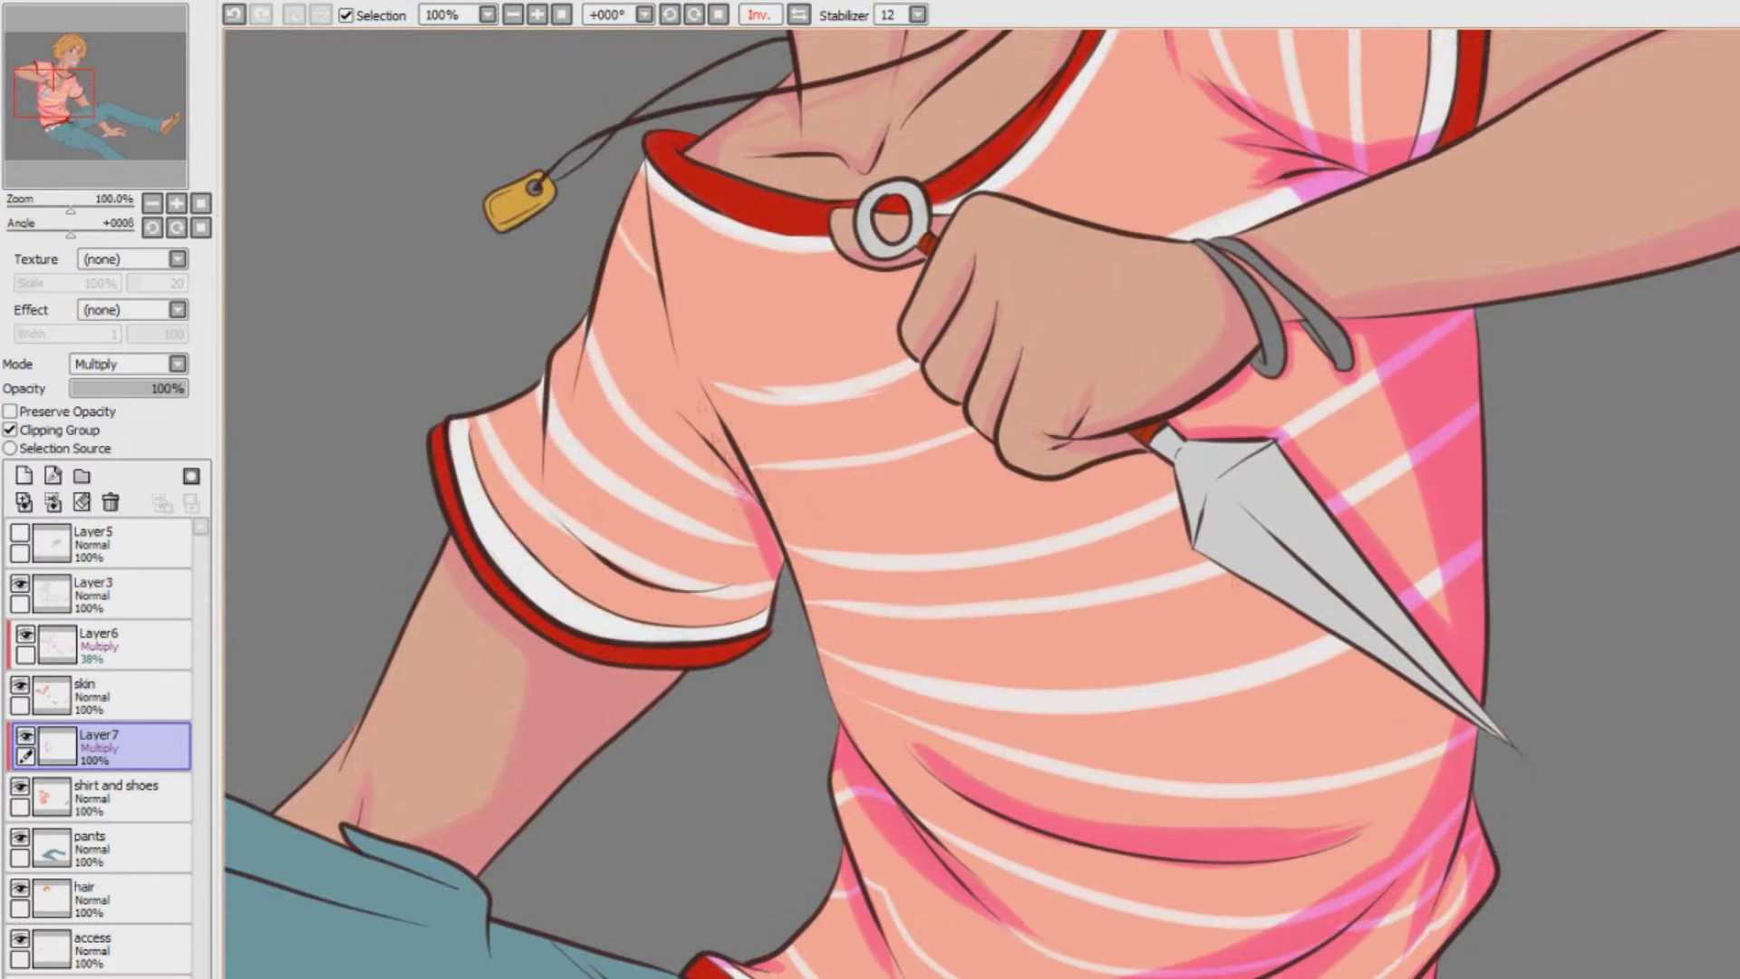
# Shade the far sleeve's armpit, folds and outer edge, and touch up the shading at the shirt's waist
pyautogui.moveTo(752, 512); pyautogui.dragTo(686, 371)
pyautogui.moveTo(770, 634); pyautogui.dragTo(725, 476)
pyautogui.moveTo(725, 598); pyautogui.dragTo(562, 539)
pyautogui.moveTo(596, 315); pyautogui.dragTo(536, 484)
pyautogui.moveTo(646, 159); pyautogui.dragTo(660, 258)
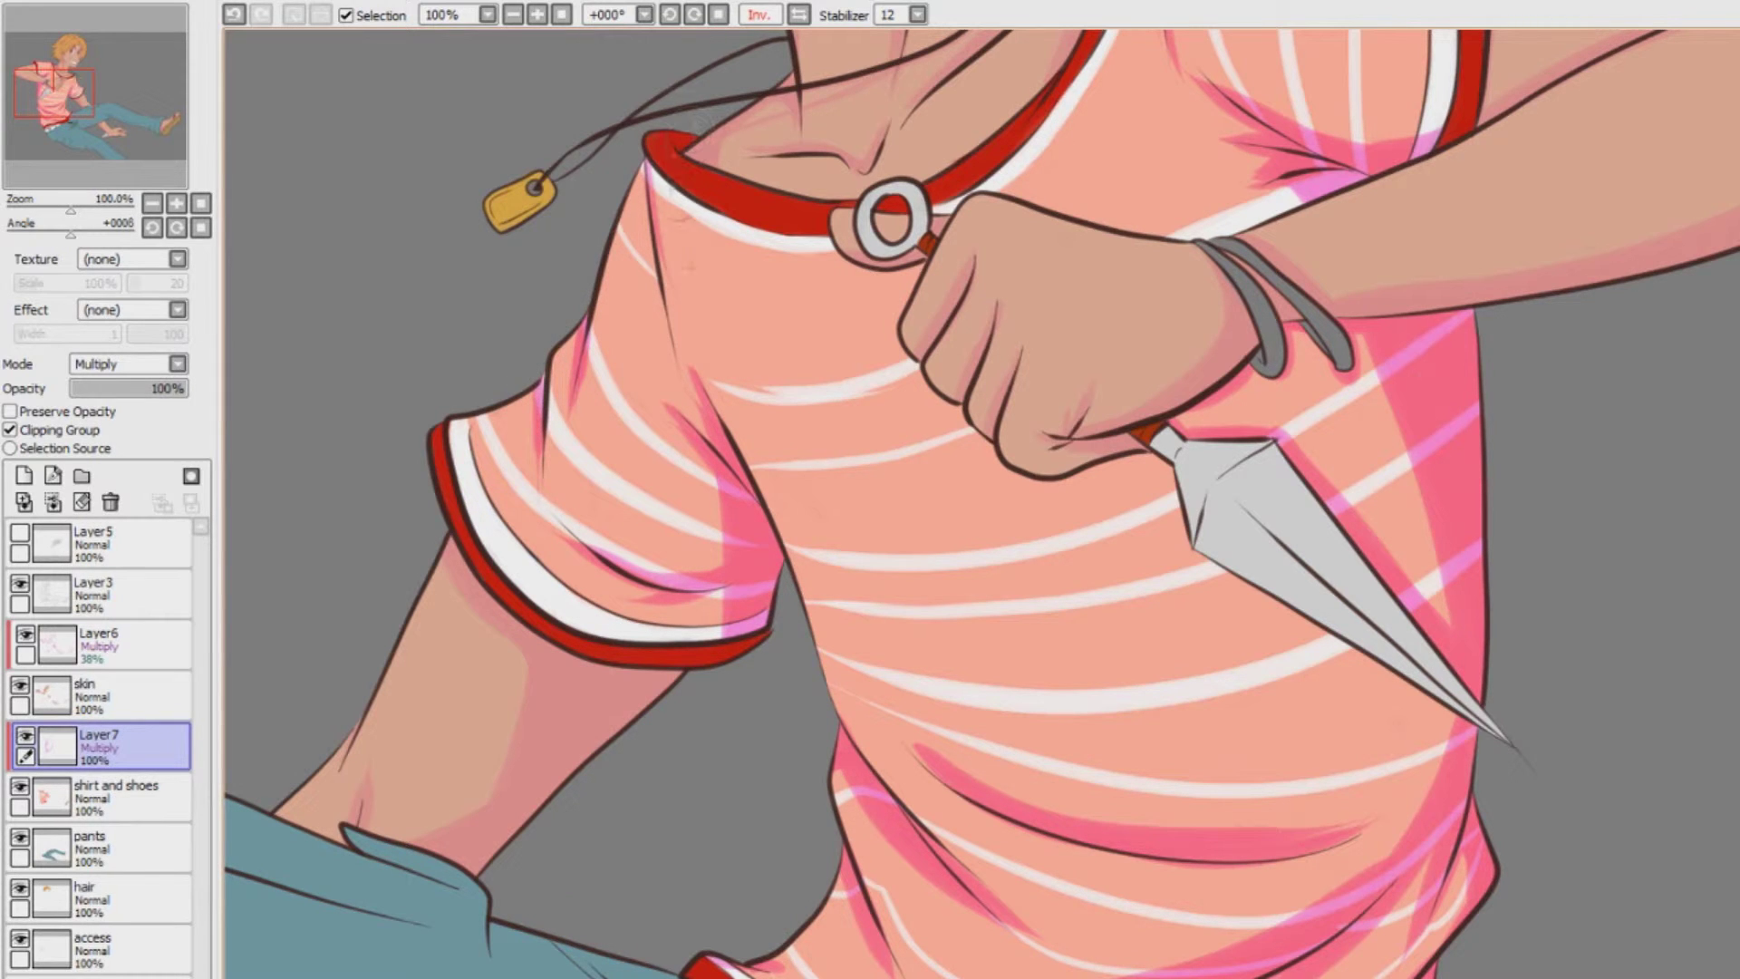
pyautogui.moveTo(770, 966); pyautogui.dragTo(850, 888)
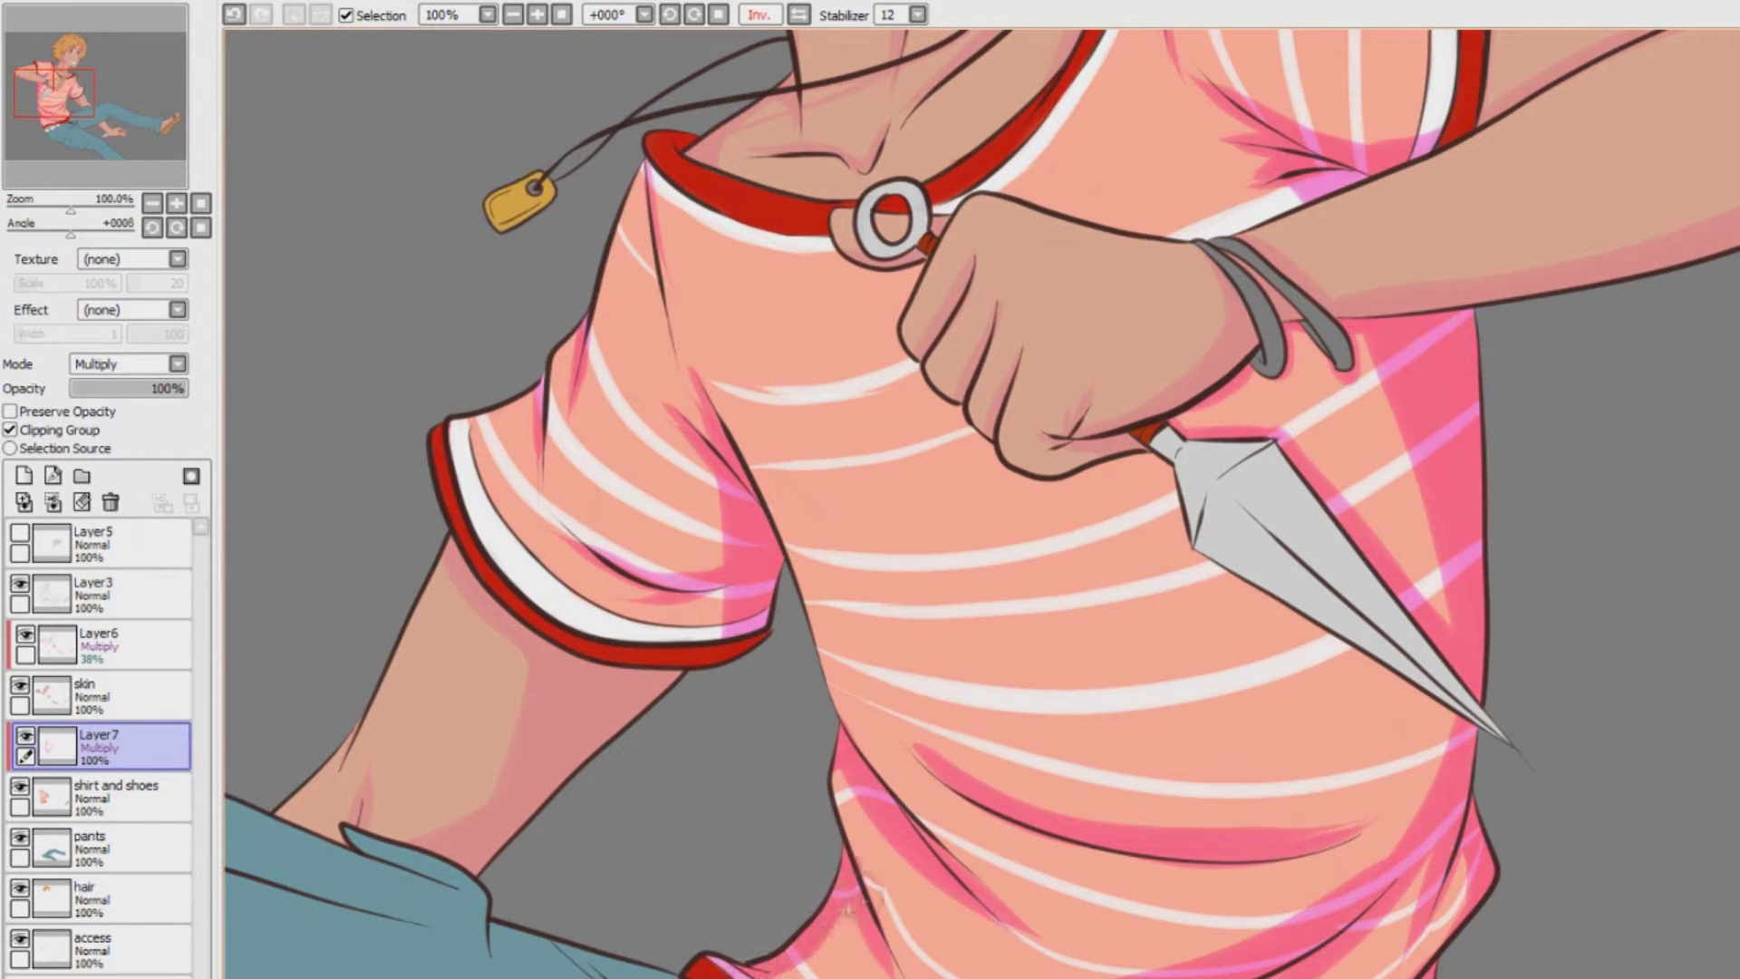
# Lower the shirt shading layer's opacity to 43%
pyautogui.click(514, 15)
pyautogui.click(513, 15)
pyautogui.click(513, 16)
pyautogui.click(540, 16)
pyautogui.click(541, 17)
pyautogui.moveTo(140, 389); pyautogui.dragTo(119, 384)
pyautogui.scroll(-2, 678, 331)
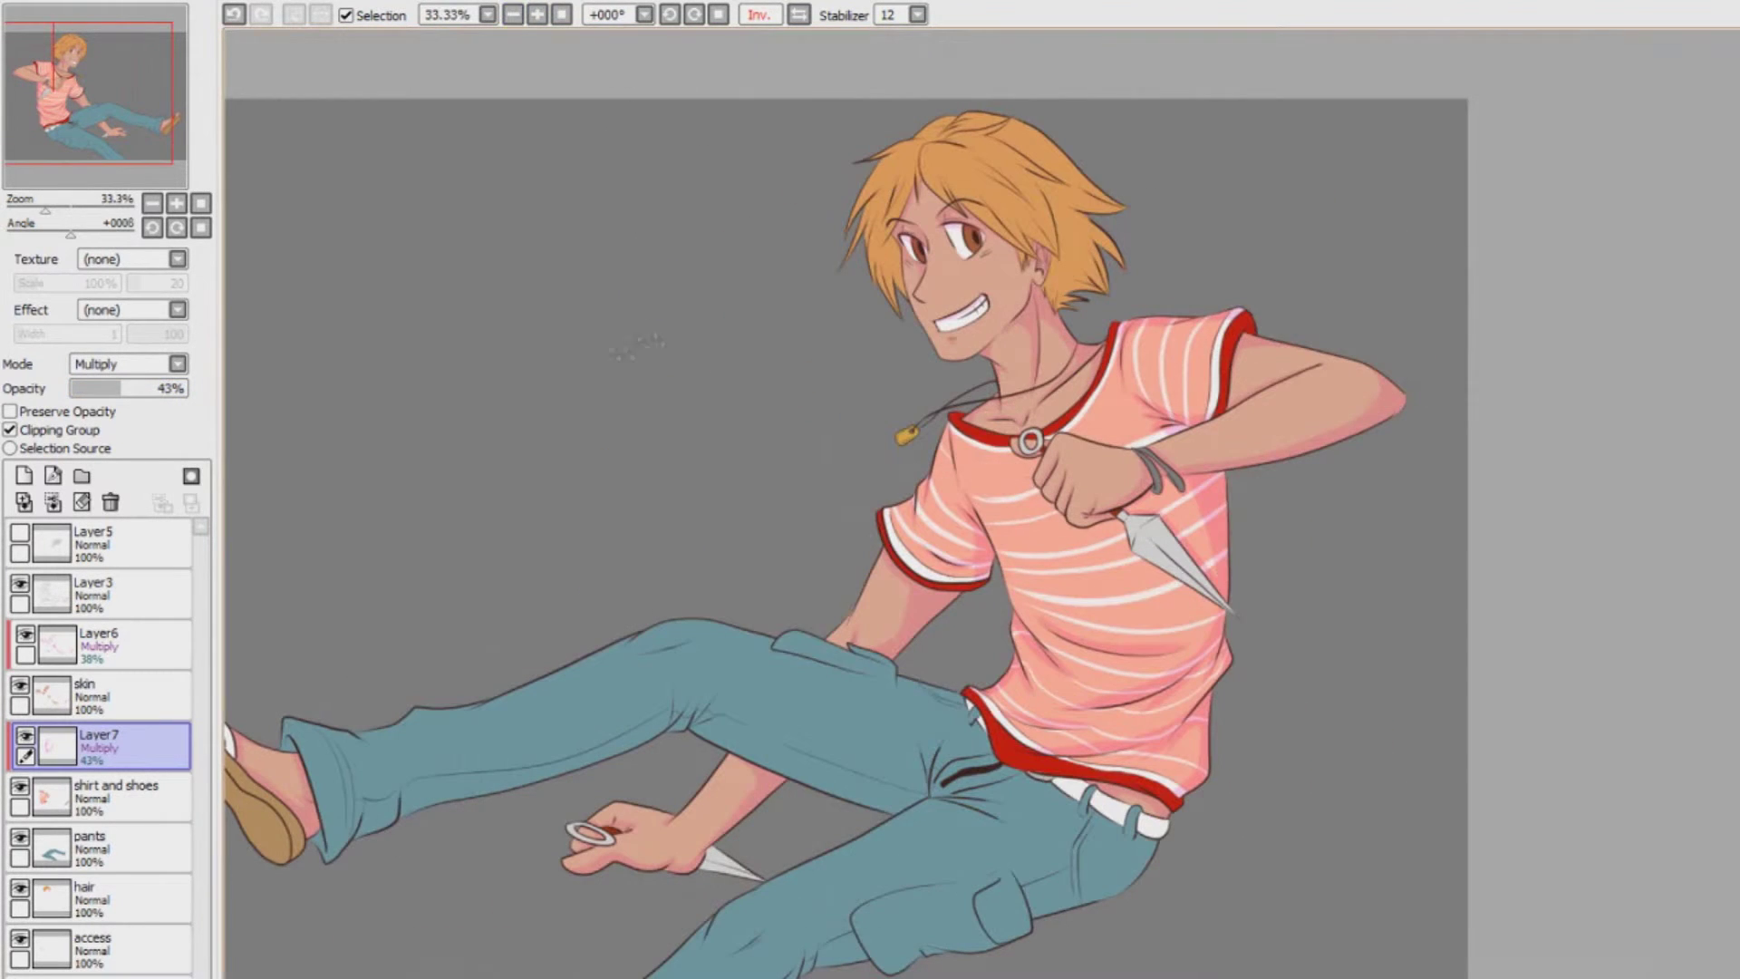
# Add a new layer above the pants layer, clipped to it and set to Multiply
pyautogui.click(132, 847)
pyautogui.click(23, 476)
pyautogui.click(11, 431)
pyautogui.click(129, 364)
pyautogui.click(111, 410)
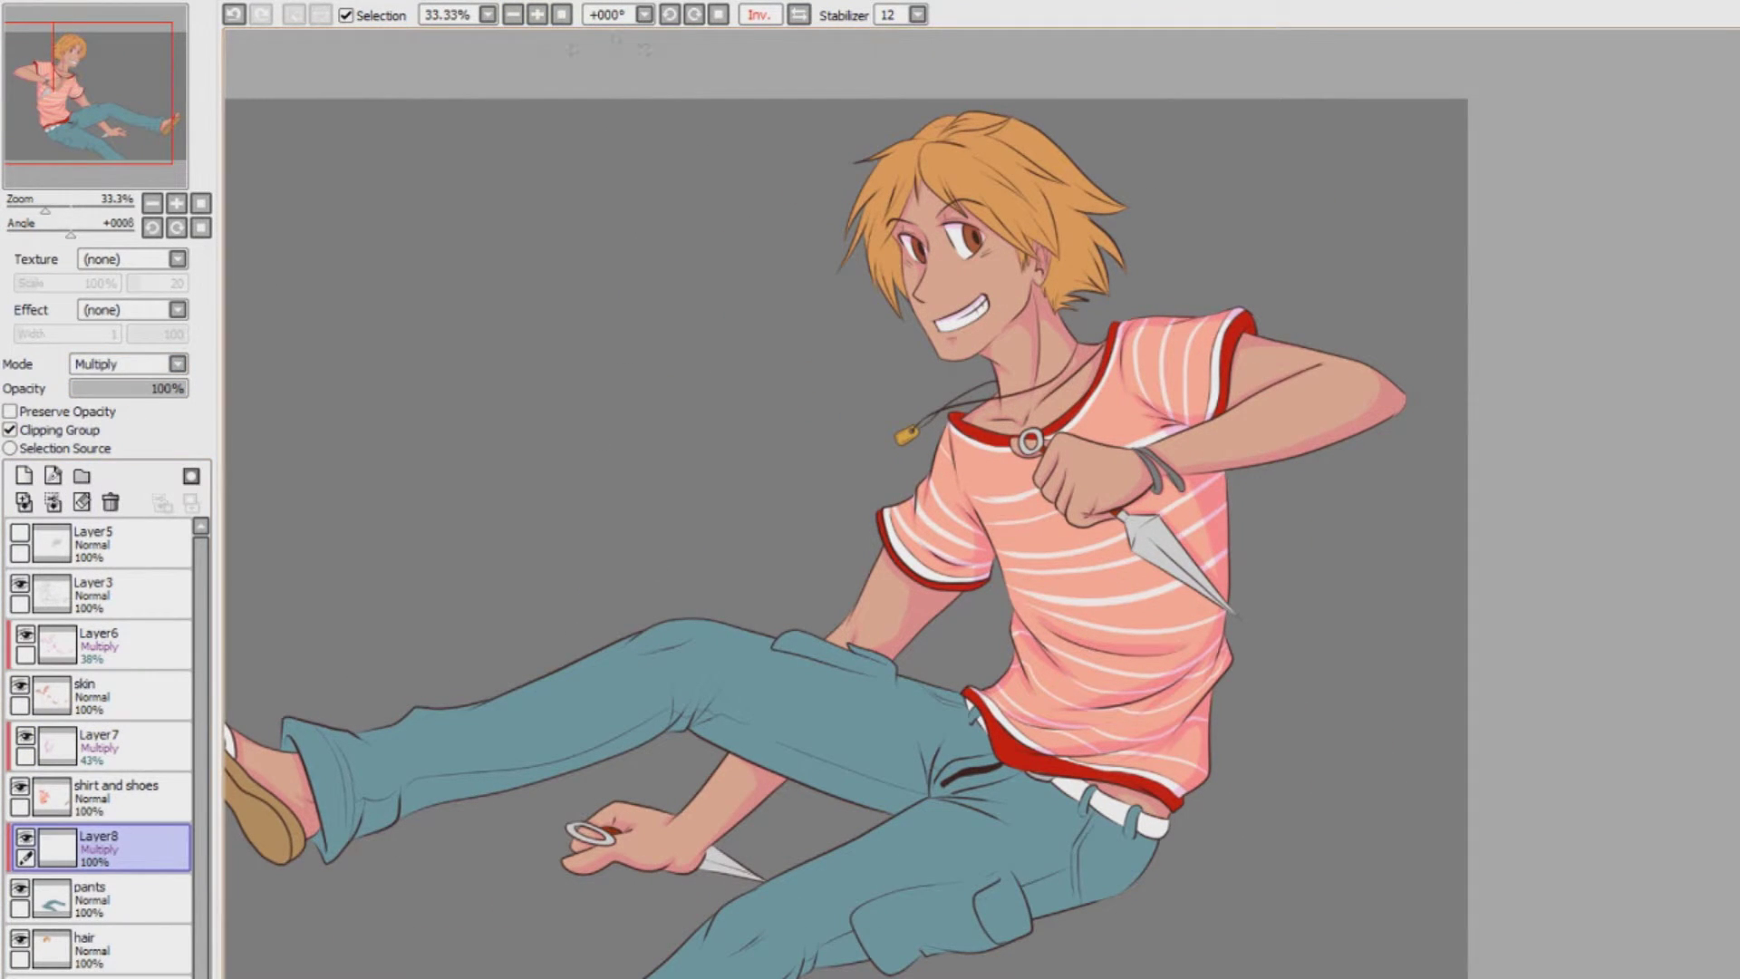
# Paint purple shading on the pants' crotch folds and along the underside of the raised thigh
pyautogui.click(798, 14)
pyautogui.click(537, 15)
pyautogui.click(537, 15)
pyautogui.click(538, 15)
pyautogui.scroll(-10, 982, 504)
pyautogui.hscroll(10, 981, 504)
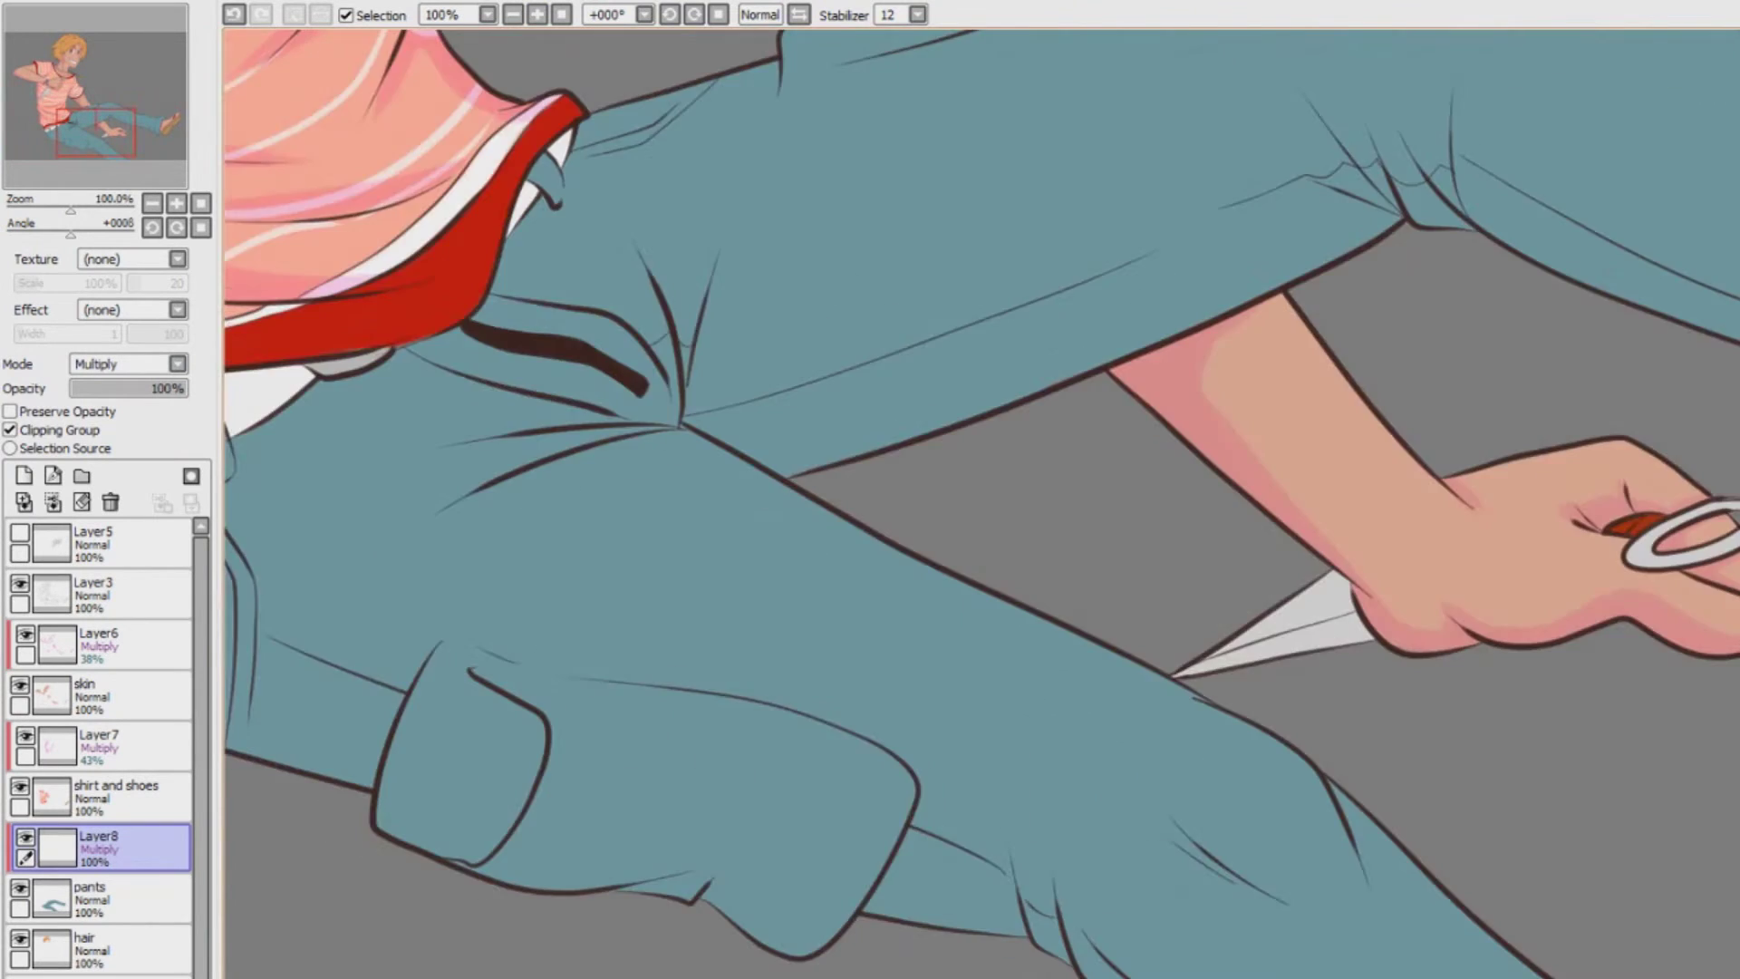
pyautogui.scroll(3, 981, 504)
pyautogui.moveTo(799, 703)
pyautogui.mouseDown()
pyautogui.moveTo(650, 623)
pyautogui.moveTo(622, 471)
pyautogui.mouseUp()
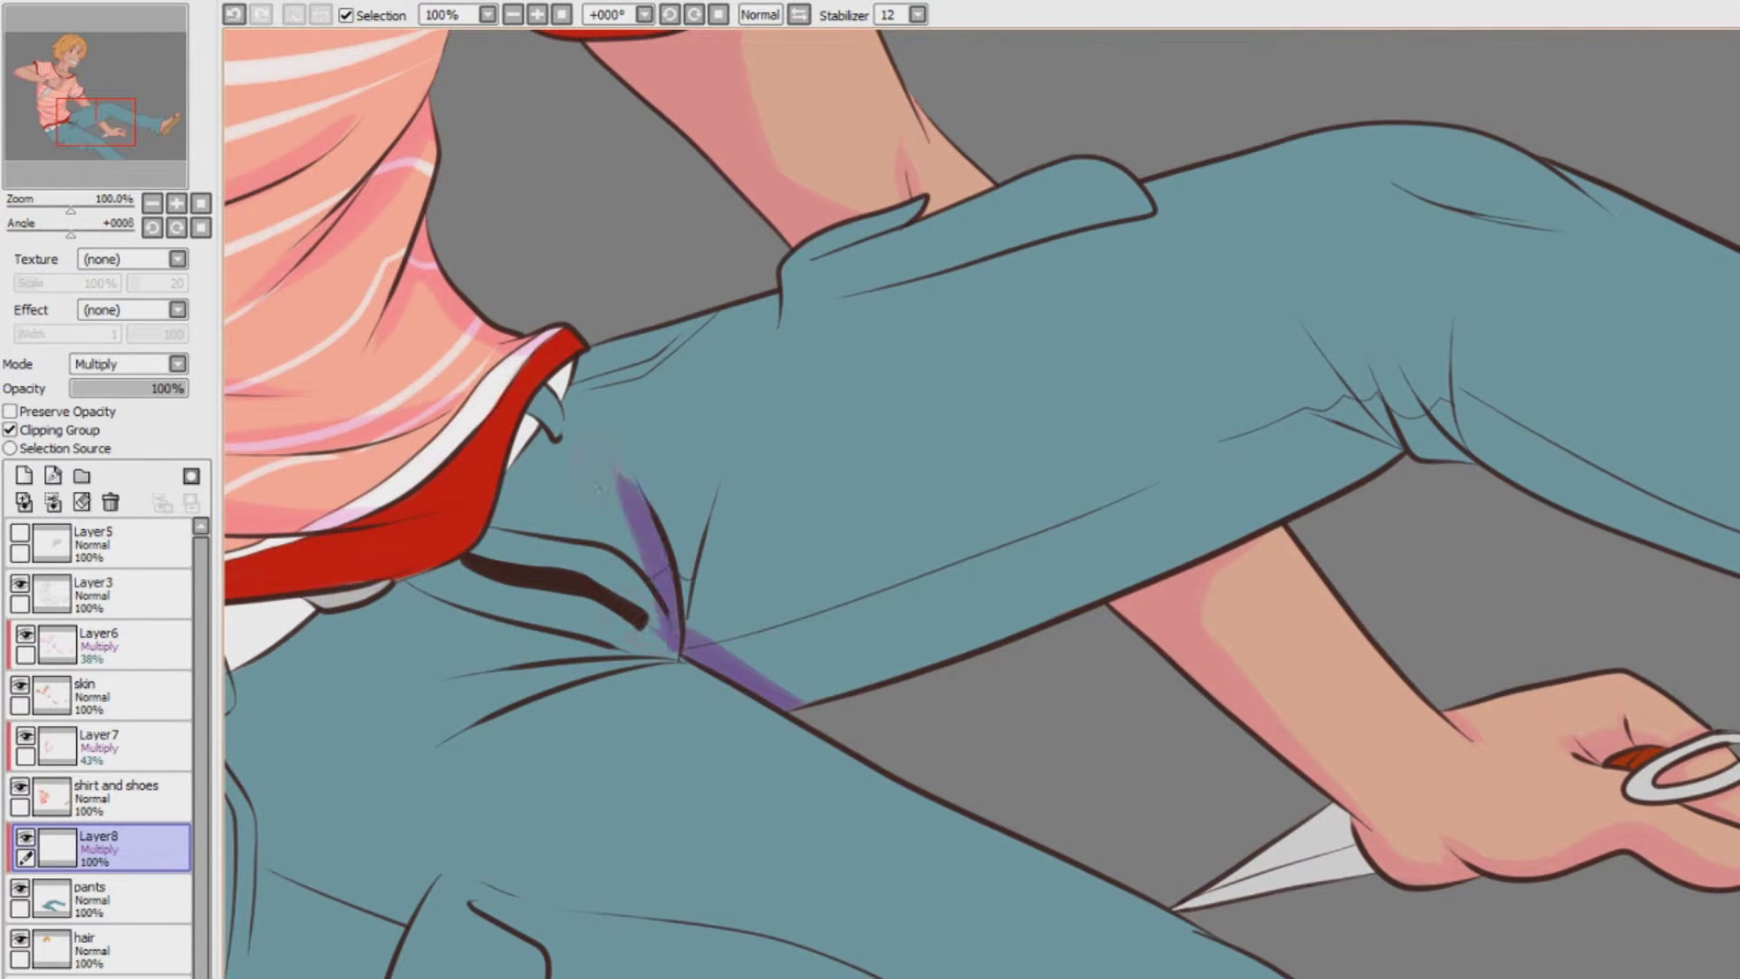
pyautogui.moveTo(678, 609); pyautogui.dragTo(700, 471)
pyautogui.moveTo(692, 629); pyautogui.dragTo(723, 473)
pyautogui.moveTo(668, 541); pyautogui.dragTo(621, 467)
pyautogui.moveTo(698, 585)
pyautogui.mouseDown()
pyautogui.moveTo(850, 690)
pyautogui.moveTo(942, 661)
pyautogui.mouseUp()
pyautogui.moveTo(769, 638)
pyautogui.mouseDown()
pyautogui.moveTo(960, 649)
pyautogui.moveTo(1156, 577)
pyautogui.mouseUp()
# Shade around the front belt loop, along the fly and into the creases spreading from the crotch
pyautogui.moveTo(585, 353); pyautogui.dragTo(542, 419)
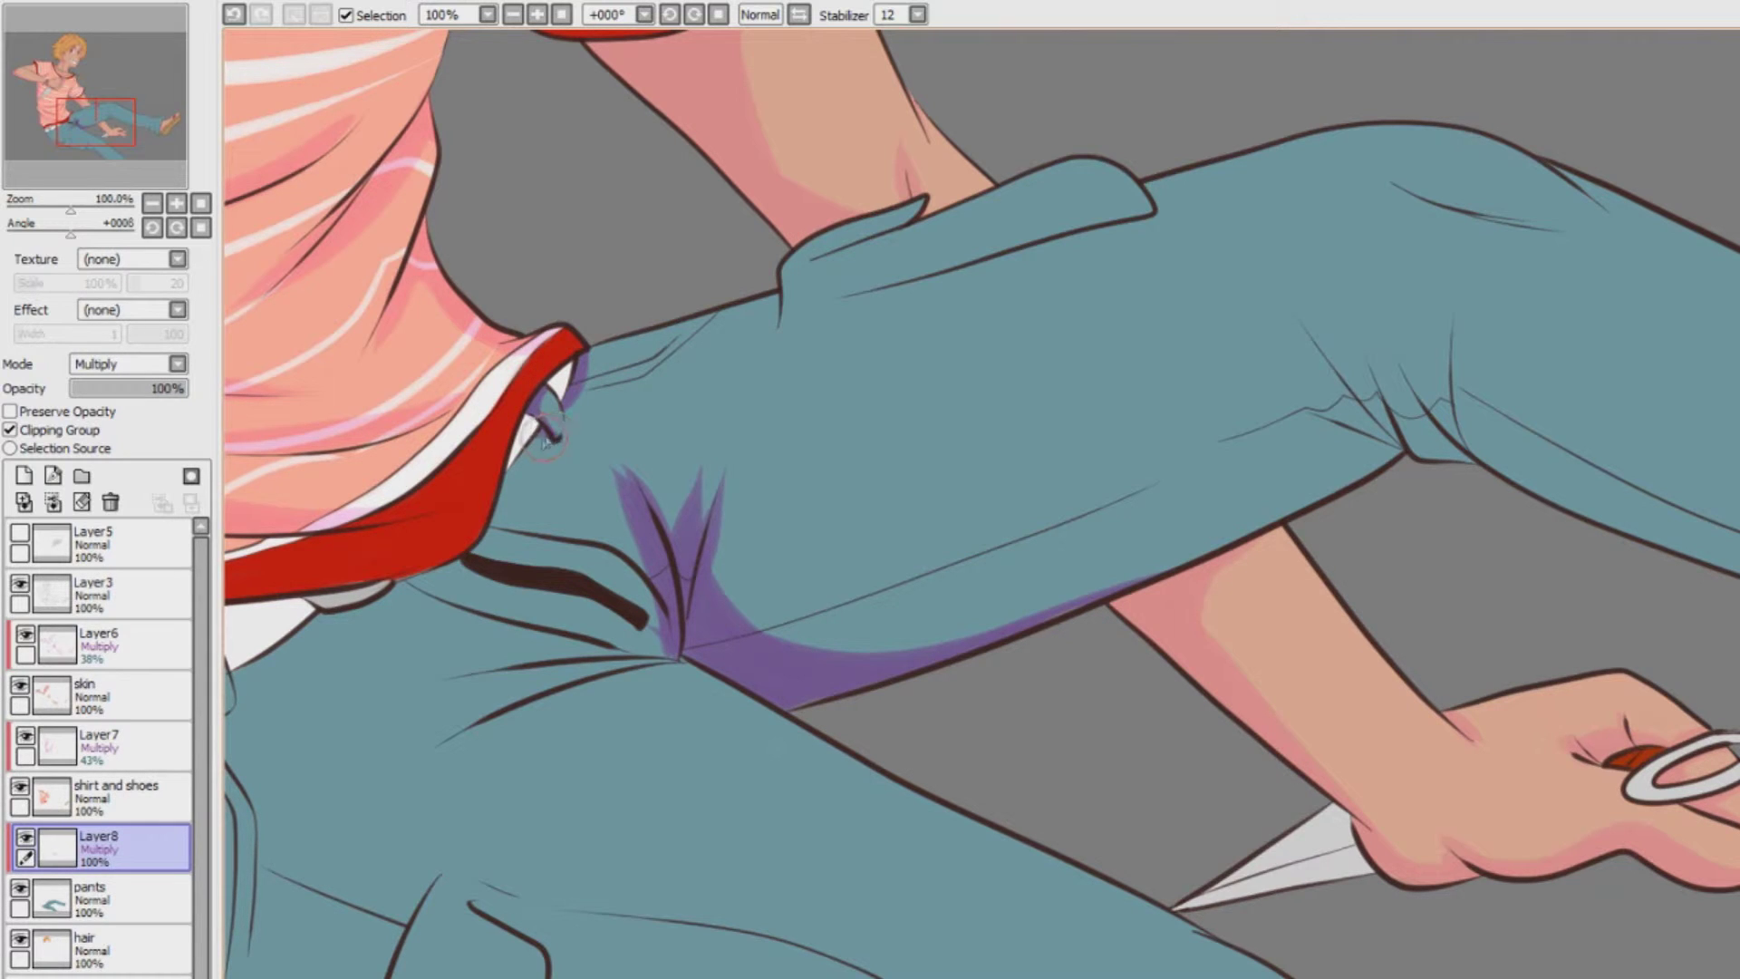
pyautogui.moveTo(489, 526)
pyautogui.mouseDown()
pyautogui.moveTo(626, 562)
pyautogui.moveTo(638, 624)
pyautogui.mouseUp()
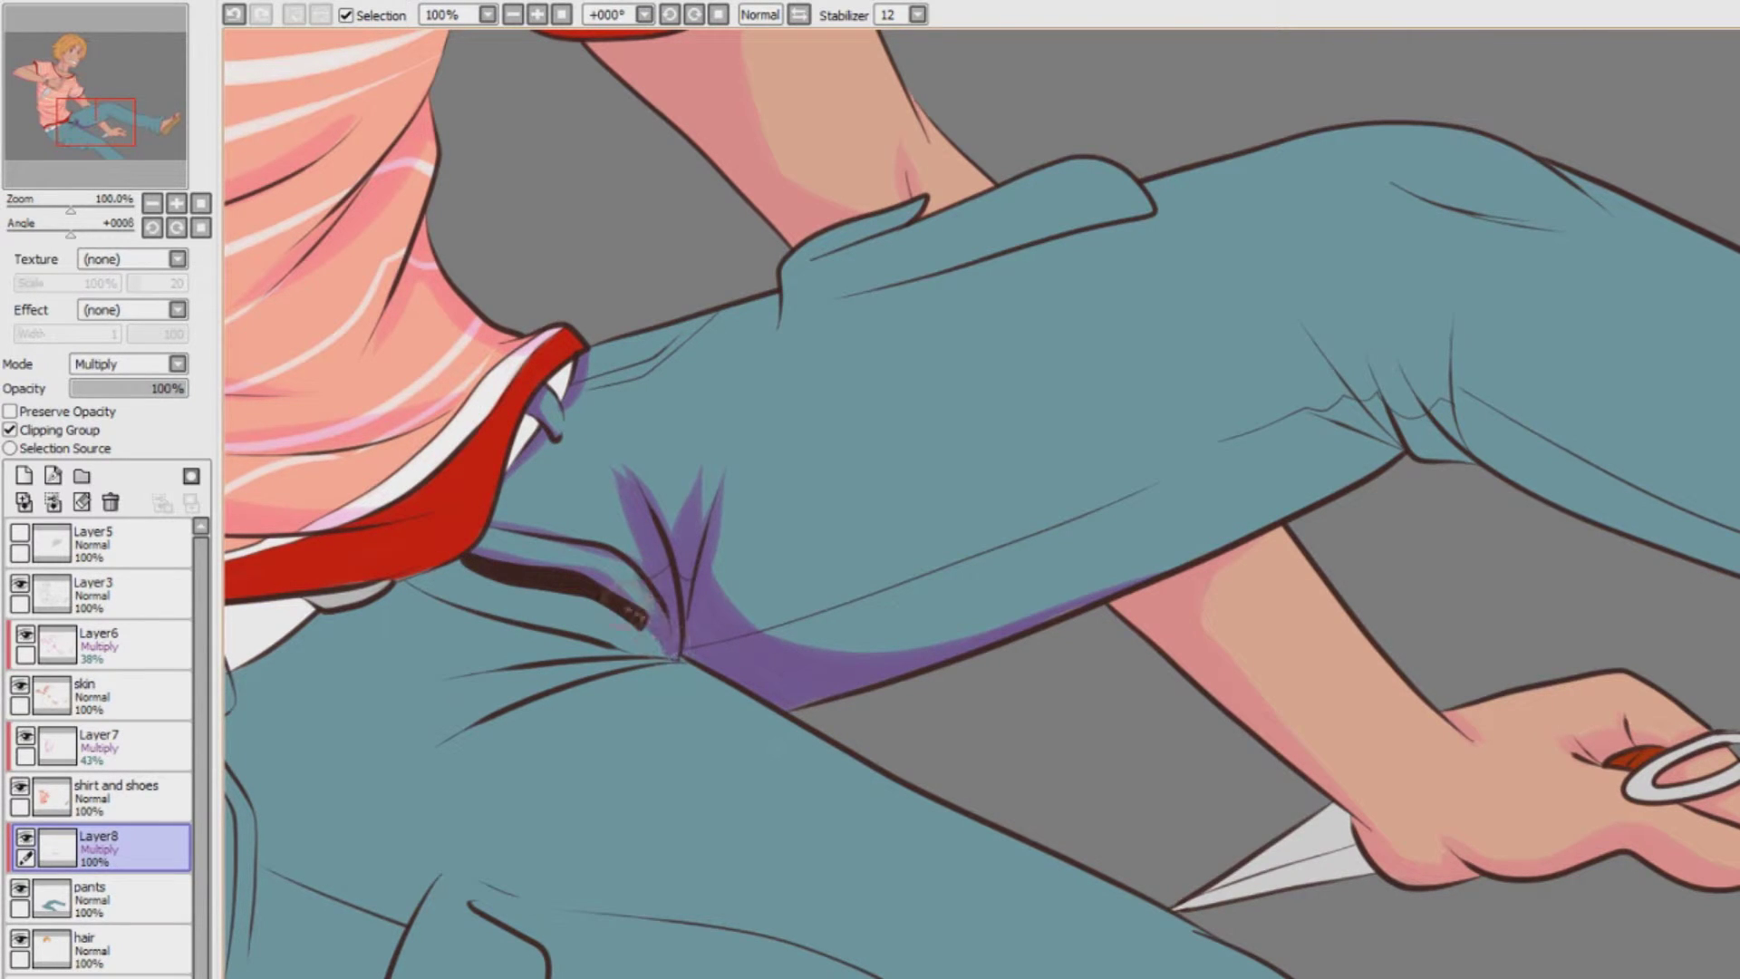
pyautogui.moveTo(407, 581)
pyautogui.mouseDown()
pyautogui.moveTo(600, 649)
pyautogui.moveTo(605, 632)
pyautogui.moveTo(660, 649)
pyautogui.moveTo(467, 728)
pyautogui.mouseUp()
pyautogui.moveTo(625, 661); pyautogui.dragTo(444, 682)
# Paint purple shading beneath the belt, on the belt loops and down the curve of the hip
pyautogui.press('Left')
pyautogui.moveTo(788, 637); pyautogui.dragTo(821, 716)
pyautogui.moveTo(1024, 580)
pyautogui.mouseDown()
pyautogui.moveTo(602, 793)
pyautogui.moveTo(648, 720)
pyautogui.moveTo(670, 752)
pyautogui.mouseUp()
pyautogui.moveTo(603, 797); pyautogui.dragTo(635, 892)
pyautogui.moveTo(653, 784); pyautogui.dragTo(659, 897)
pyautogui.moveTo(804, 972); pyautogui.dragTo(660, 811)
# Shade the cargo pocket's flap edge and lower edge in purple
pyautogui.press('pagedown')
pyautogui.press('pagedown')
pyautogui.press('h')
pyautogui.press('pageup')
pyautogui.press('pageup')
pyautogui.moveTo(797, 815); pyautogui.dragTo(798, 392)
pyautogui.moveTo(843, 652)
pyautogui.mouseDown()
pyautogui.moveTo(997, 707)
pyautogui.moveTo(1159, 668)
pyautogui.moveTo(1227, 623)
pyautogui.mouseUp()
pyautogui.moveTo(1128, 670)
pyautogui.mouseDown()
pyautogui.moveTo(1068, 537)
pyautogui.moveTo(1137, 483)
pyautogui.moveTo(1083, 670)
pyautogui.mouseUp()
# Shade the thigh's underside behind the cargo pocket and outline the pocket's upper and front edges with purple shadow
pyautogui.moveTo(1165, 453)
pyautogui.mouseDown()
pyautogui.moveTo(1234, 602)
pyautogui.moveTo(1212, 573)
pyautogui.moveTo(1454, 507)
pyautogui.mouseUp()
pyautogui.moveTo(1214, 589); pyautogui.dragTo(1391, 580)
pyautogui.moveTo(1237, 537); pyautogui.dragTo(1531, 412)
pyautogui.moveTo(879, 706)
pyautogui.mouseDown()
pyautogui.moveTo(770, 752)
pyautogui.moveTo(952, 512)
pyautogui.mouseUp()
pyautogui.moveTo(725, 571); pyautogui.dragTo(815, 526)
pyautogui.moveTo(720, 725)
pyautogui.mouseDown()
pyautogui.moveTo(725, 566)
pyautogui.moveTo(1051, 489)
pyautogui.mouseUp()
pyautogui.moveTo(693, 698); pyautogui.dragTo(716, 729)
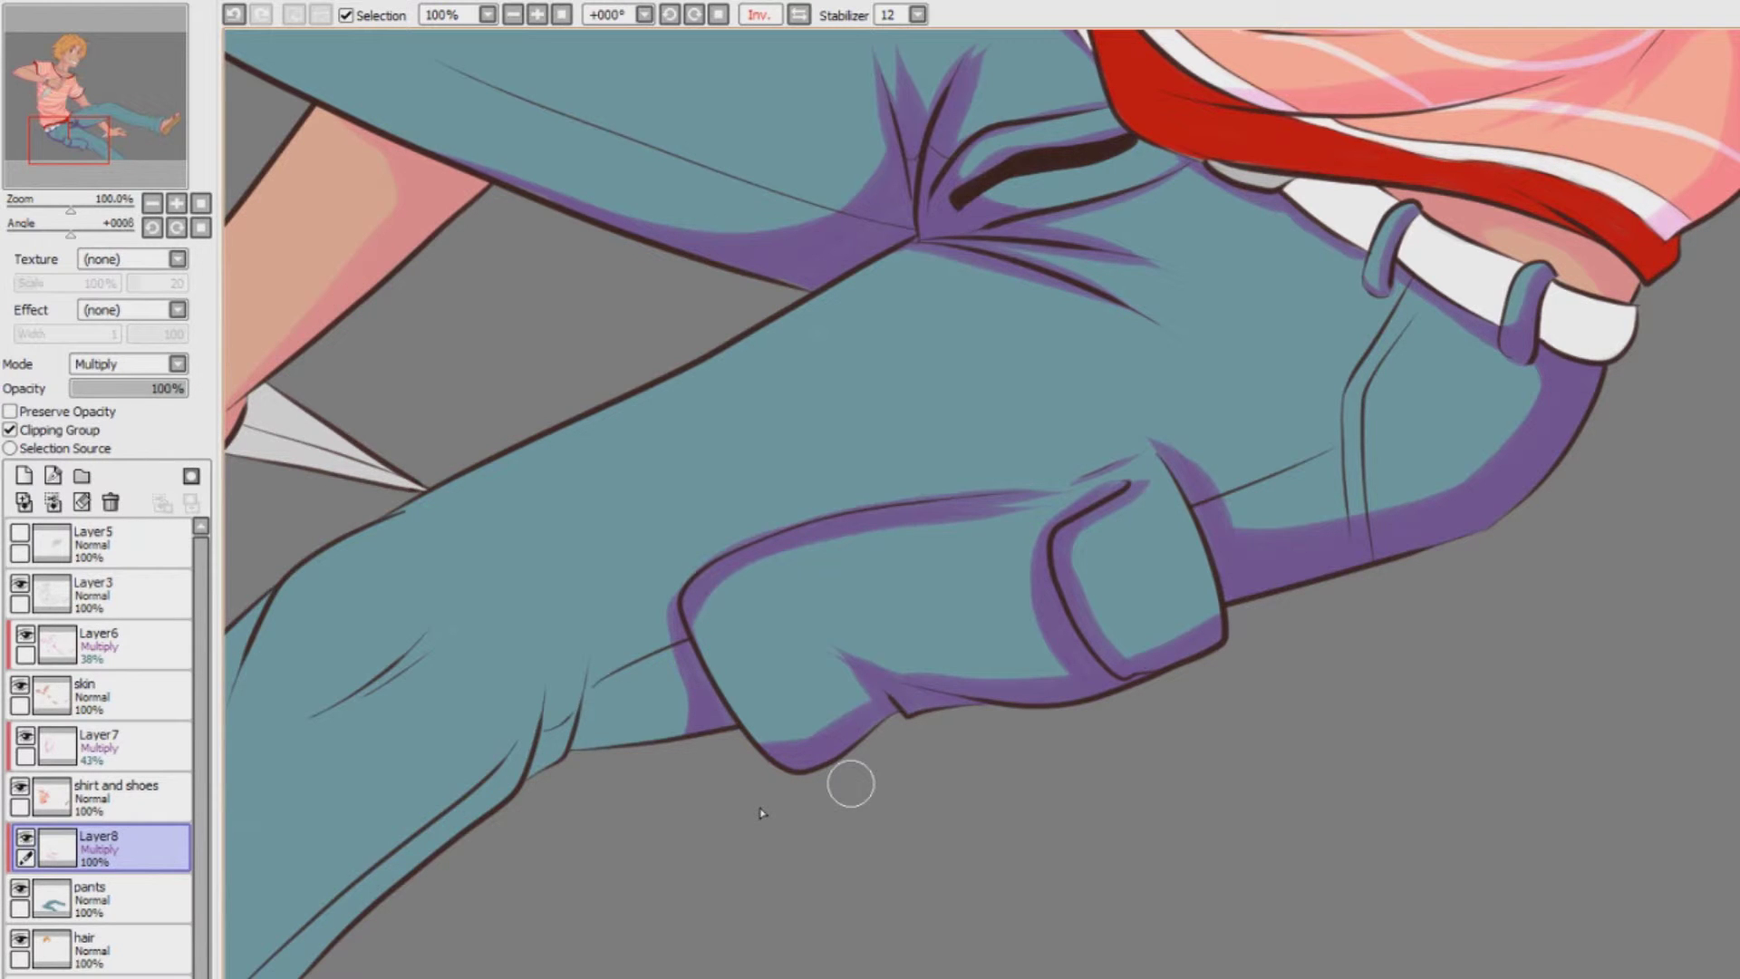
# Shade the near lower leg's underside, the knee creases and the folds at the trouser hem in purple
pyautogui.press('Left')
pyautogui.press('Left')
pyautogui.press('Left')
pyautogui.press('Left')
pyautogui.press('Left')
pyautogui.press('Down')
pyautogui.press('Down')
pyautogui.moveTo(767, 797)
pyautogui.mouseDown()
pyautogui.moveTo(1042, 589)
pyautogui.moveTo(1088, 467)
pyautogui.mouseUp()
pyautogui.moveTo(1149, 409)
pyautogui.mouseDown()
pyautogui.moveTo(1092, 547)
pyautogui.moveTo(1215, 512)
pyautogui.moveTo(1254, 372)
pyautogui.mouseUp()
pyautogui.moveTo(965, 417); pyautogui.dragTo(842, 500)
pyautogui.moveTo(942, 458); pyautogui.dragTo(888, 488)
pyautogui.moveTo(809, 381); pyautogui.dragTo(761, 489)
pyautogui.moveTo(467, 687); pyautogui.dragTo(490, 790)
pyautogui.moveTo(361, 790); pyautogui.dragTo(388, 739)
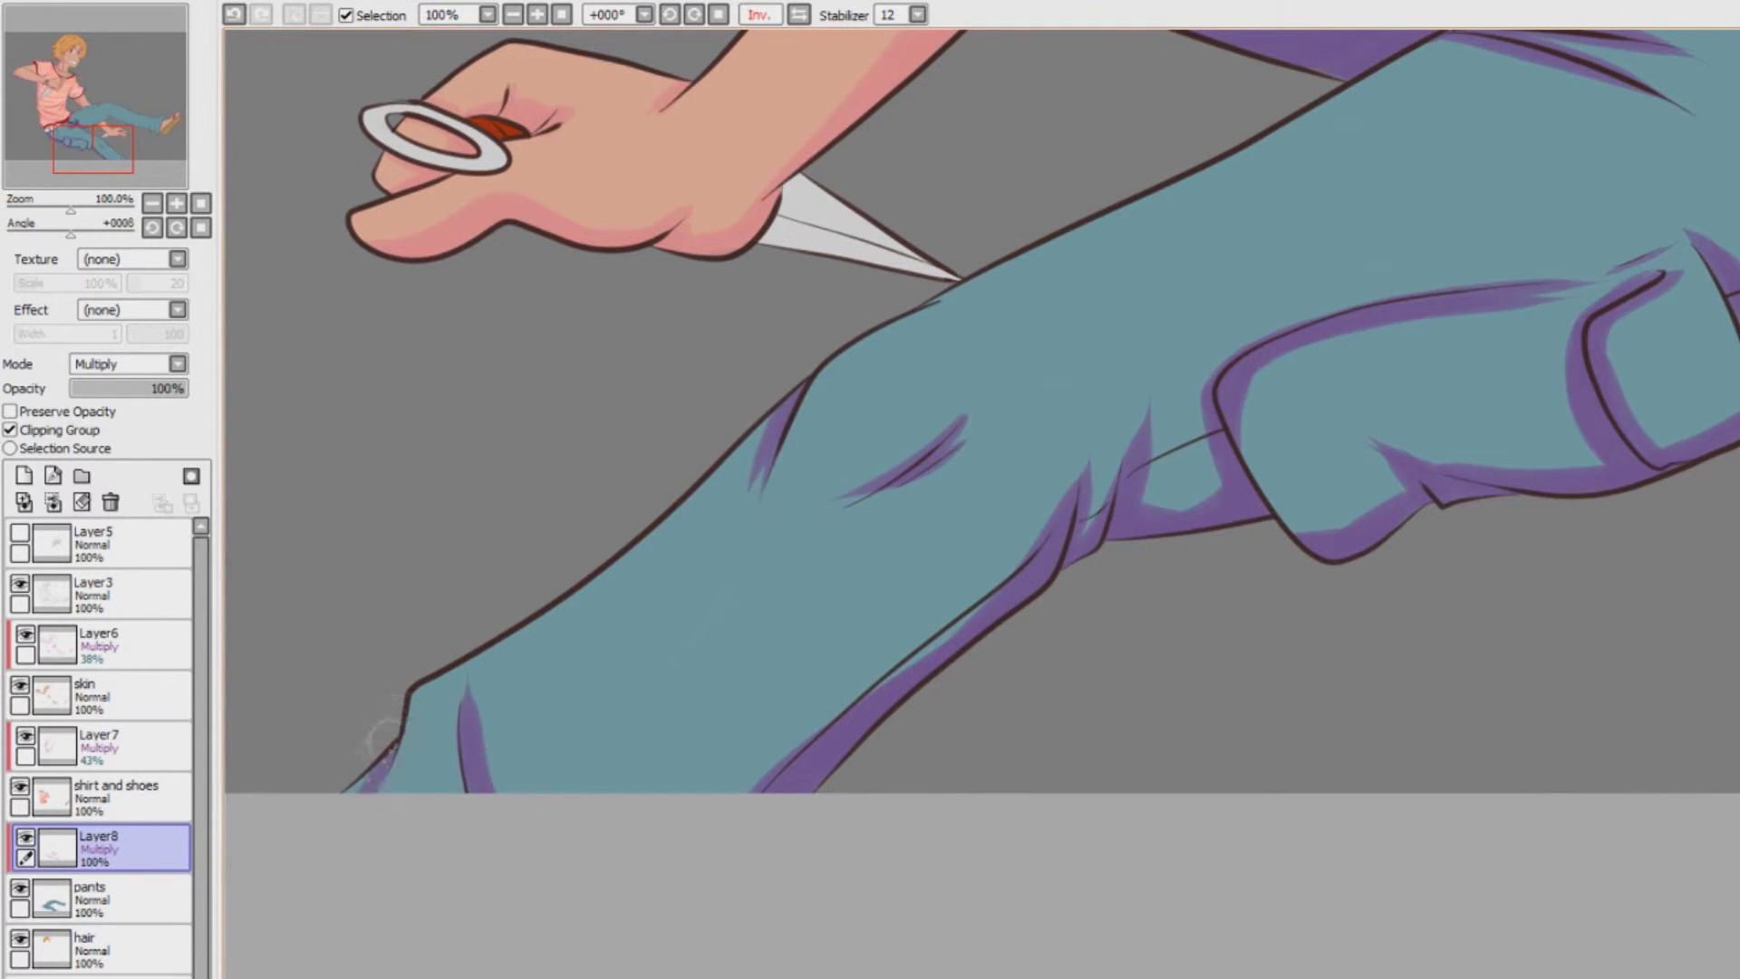
# Widen the shadow along the near lower leg's underside and fill the area between the knee creases and the cargo pocket
pyautogui.moveTo(729, 806); pyautogui.dragTo(1042, 535)
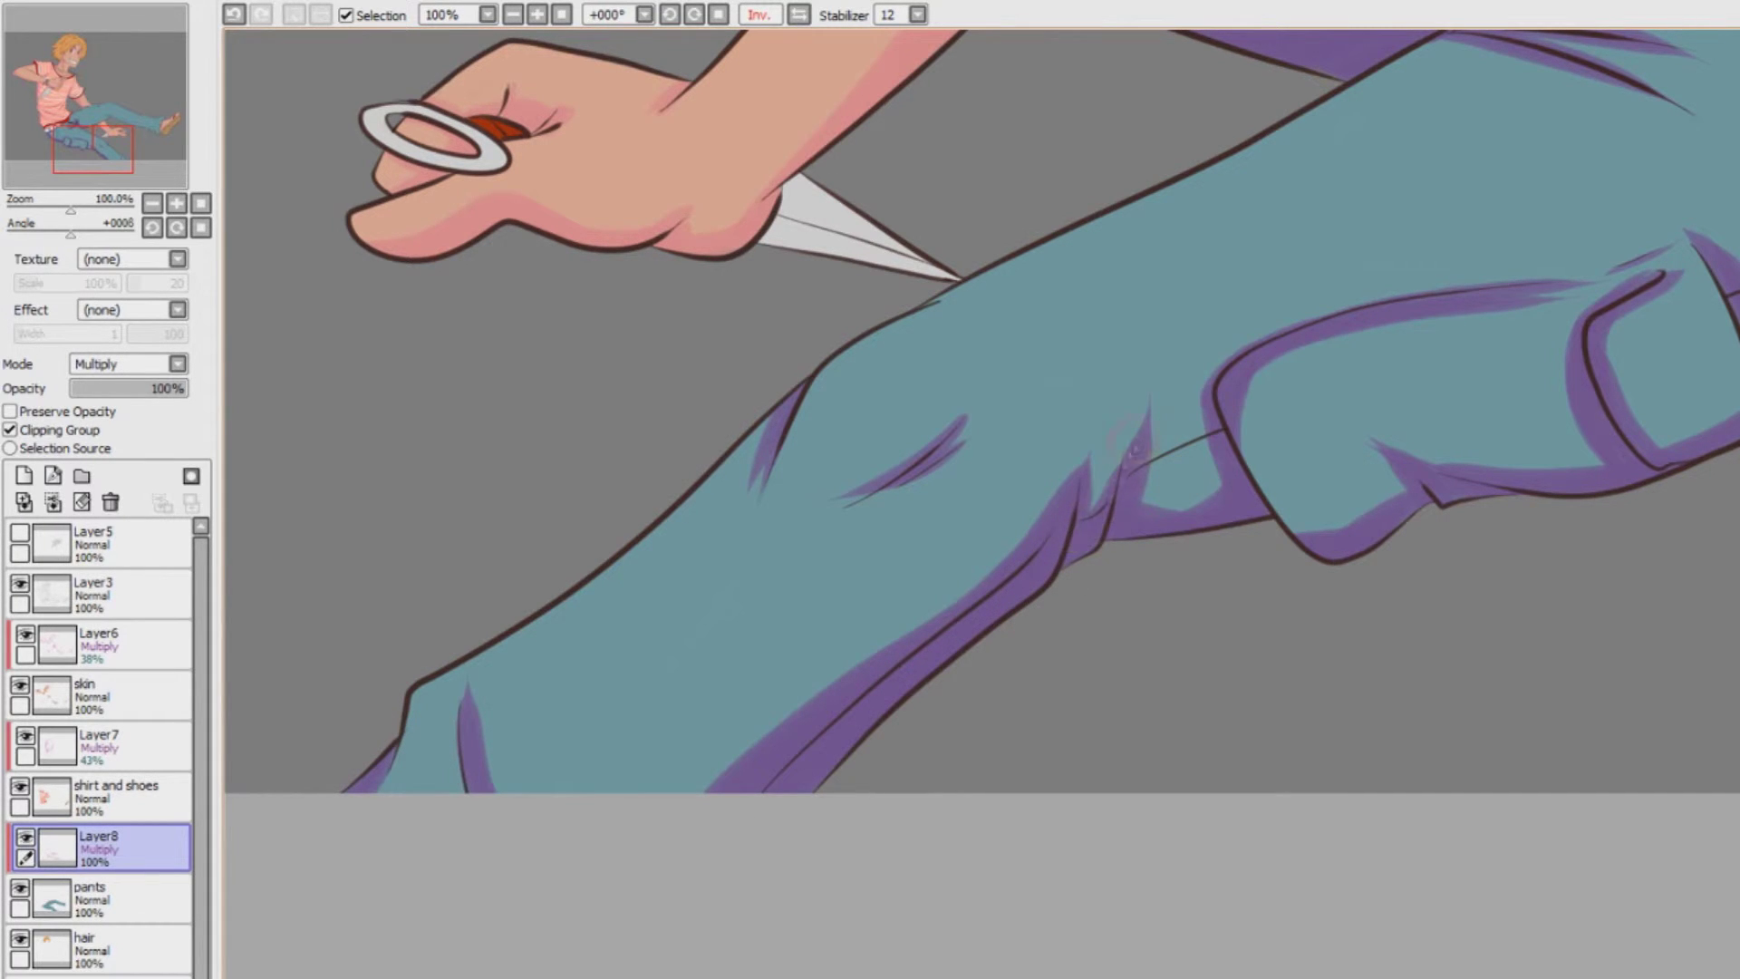
pyautogui.moveTo(1143, 515); pyautogui.dragTo(1239, 469)
pyautogui.moveTo(1245, 381); pyautogui.dragTo(1370, 541)
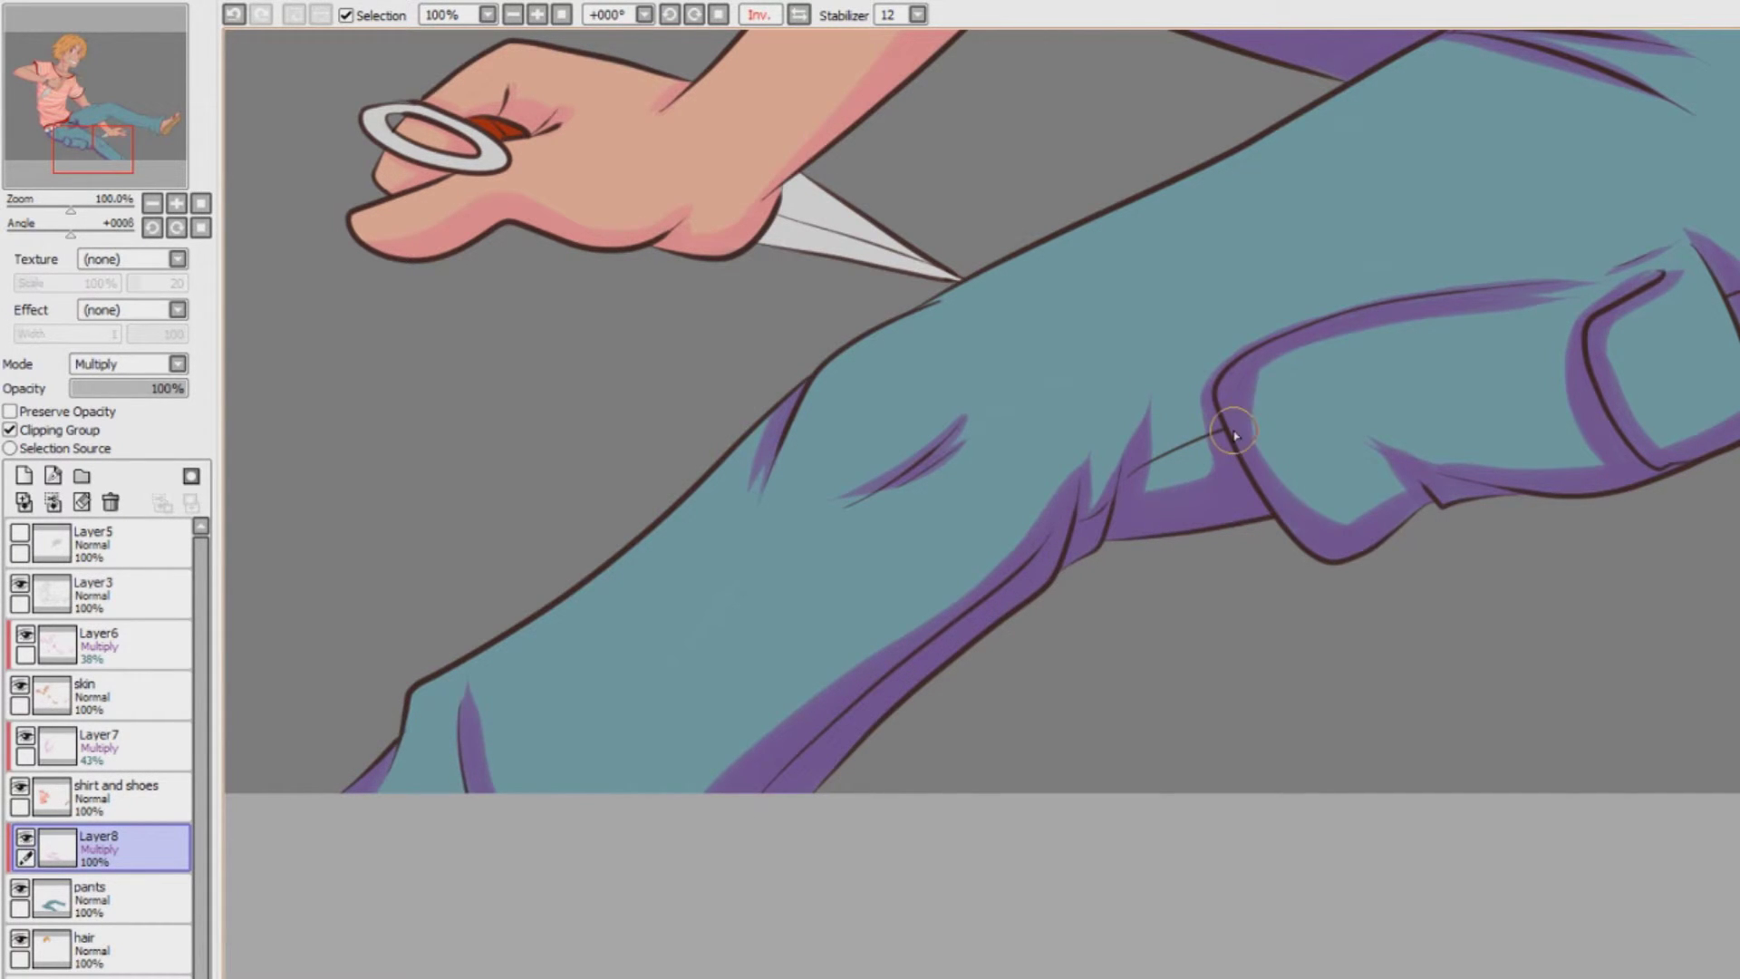
# Shade the underside of the raised leg's thigh and the creases behind its knee in purple
pyautogui.scroll(5, 981, 503)
pyautogui.moveTo(660, 357)
pyautogui.mouseDown()
pyautogui.moveTo(843, 231)
pyautogui.moveTo(780, 381)
pyautogui.moveTo(1033, 507)
pyautogui.mouseUp()
pyautogui.moveTo(804, 373)
pyautogui.mouseDown()
pyautogui.moveTo(1151, 529)
pyautogui.moveTo(1373, 542)
pyautogui.mouseUp()
pyautogui.moveTo(1255, 541); pyautogui.dragTo(1400, 519)
pyautogui.moveTo(673, 373); pyautogui.dragTo(696, 213)
# Shade the underside of the extended lower leg and the folds just above its cuff in purple
pyautogui.hscroll(-6, 981, 503)
pyautogui.moveTo(1259, 362)
pyautogui.mouseDown()
pyautogui.moveTo(707, 549)
pyautogui.moveTo(539, 582)
pyautogui.moveTo(453, 625)
pyautogui.moveTo(465, 478)
pyautogui.mouseUp()
pyautogui.moveTo(474, 538); pyautogui.dragTo(560, 577)
pyautogui.hscroll(-4, 634, 589)
pyautogui.moveTo(637, 694)
pyautogui.mouseDown()
pyautogui.moveTo(689, 525)
pyautogui.moveTo(775, 560)
pyautogui.mouseUp()
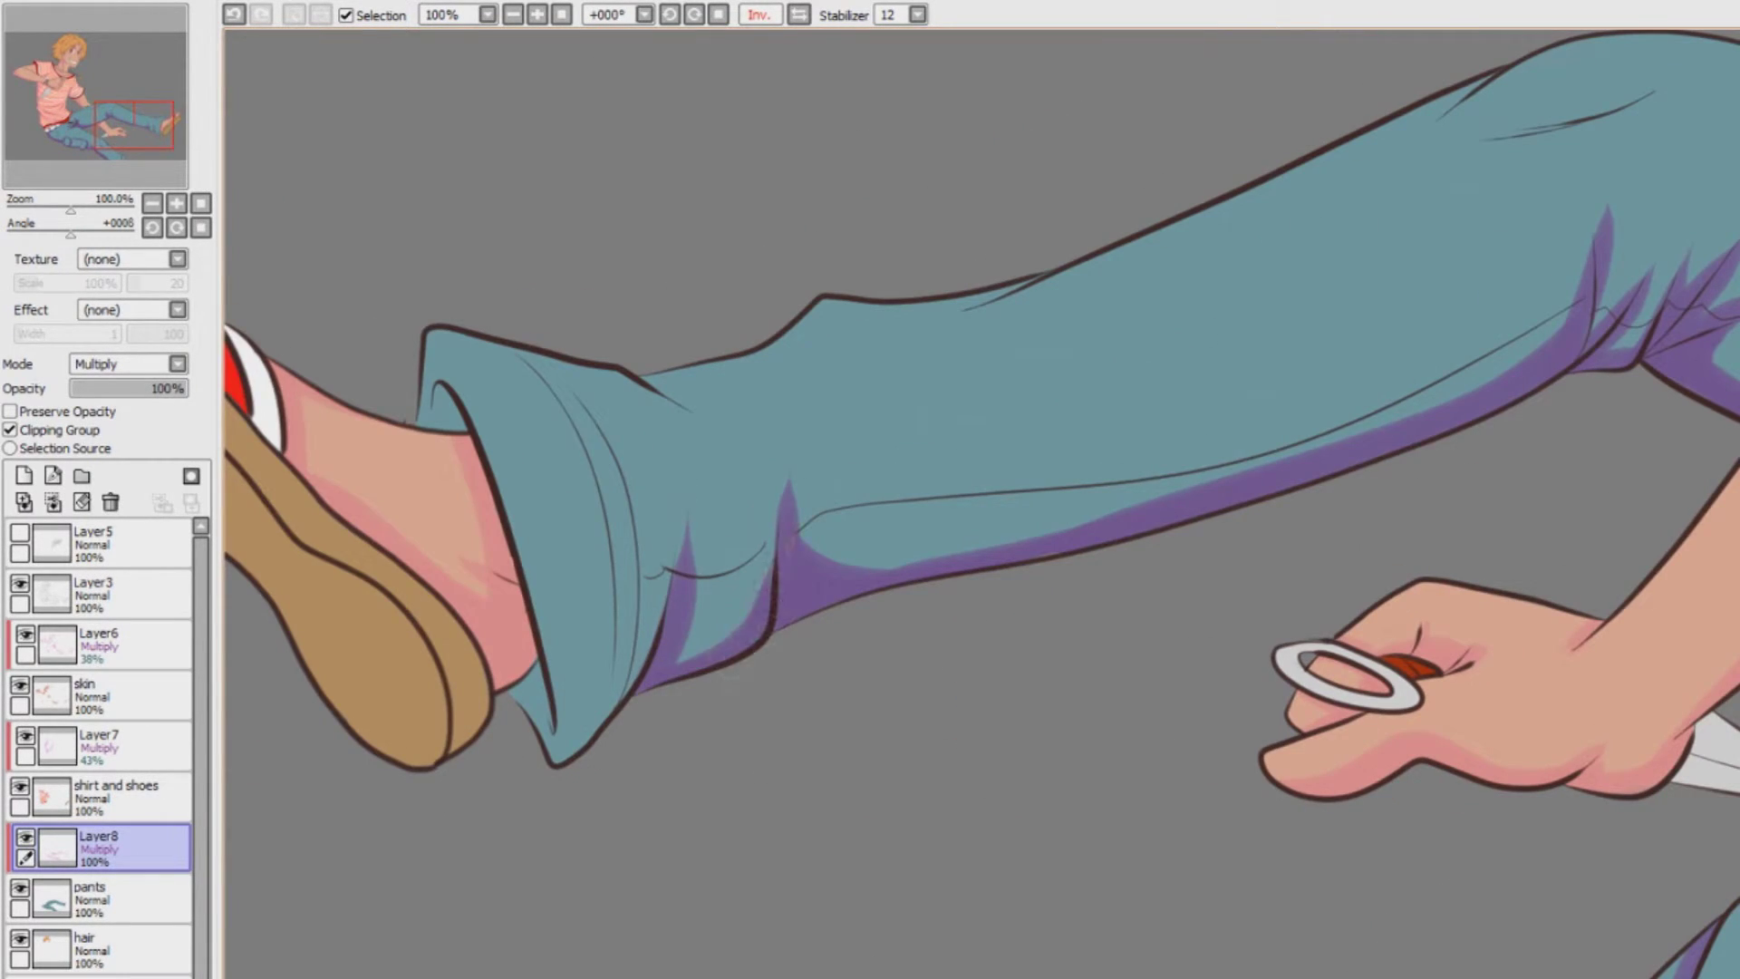
# Shade the extended leg's cuff in purple along its lower edge, inside the opening and along the hem stitching
pyautogui.moveTo(730, 666)
pyautogui.mouseDown()
pyautogui.moveTo(566, 748)
pyautogui.moveTo(526, 671)
pyautogui.moveTo(544, 544)
pyautogui.moveTo(580, 707)
pyautogui.mouseUp()
pyautogui.moveTo(462, 433)
pyautogui.mouseDown()
pyautogui.moveTo(400, 385)
pyautogui.moveTo(430, 340)
pyautogui.mouseUp()
pyautogui.moveTo(523, 352); pyautogui.dragTo(594, 583)
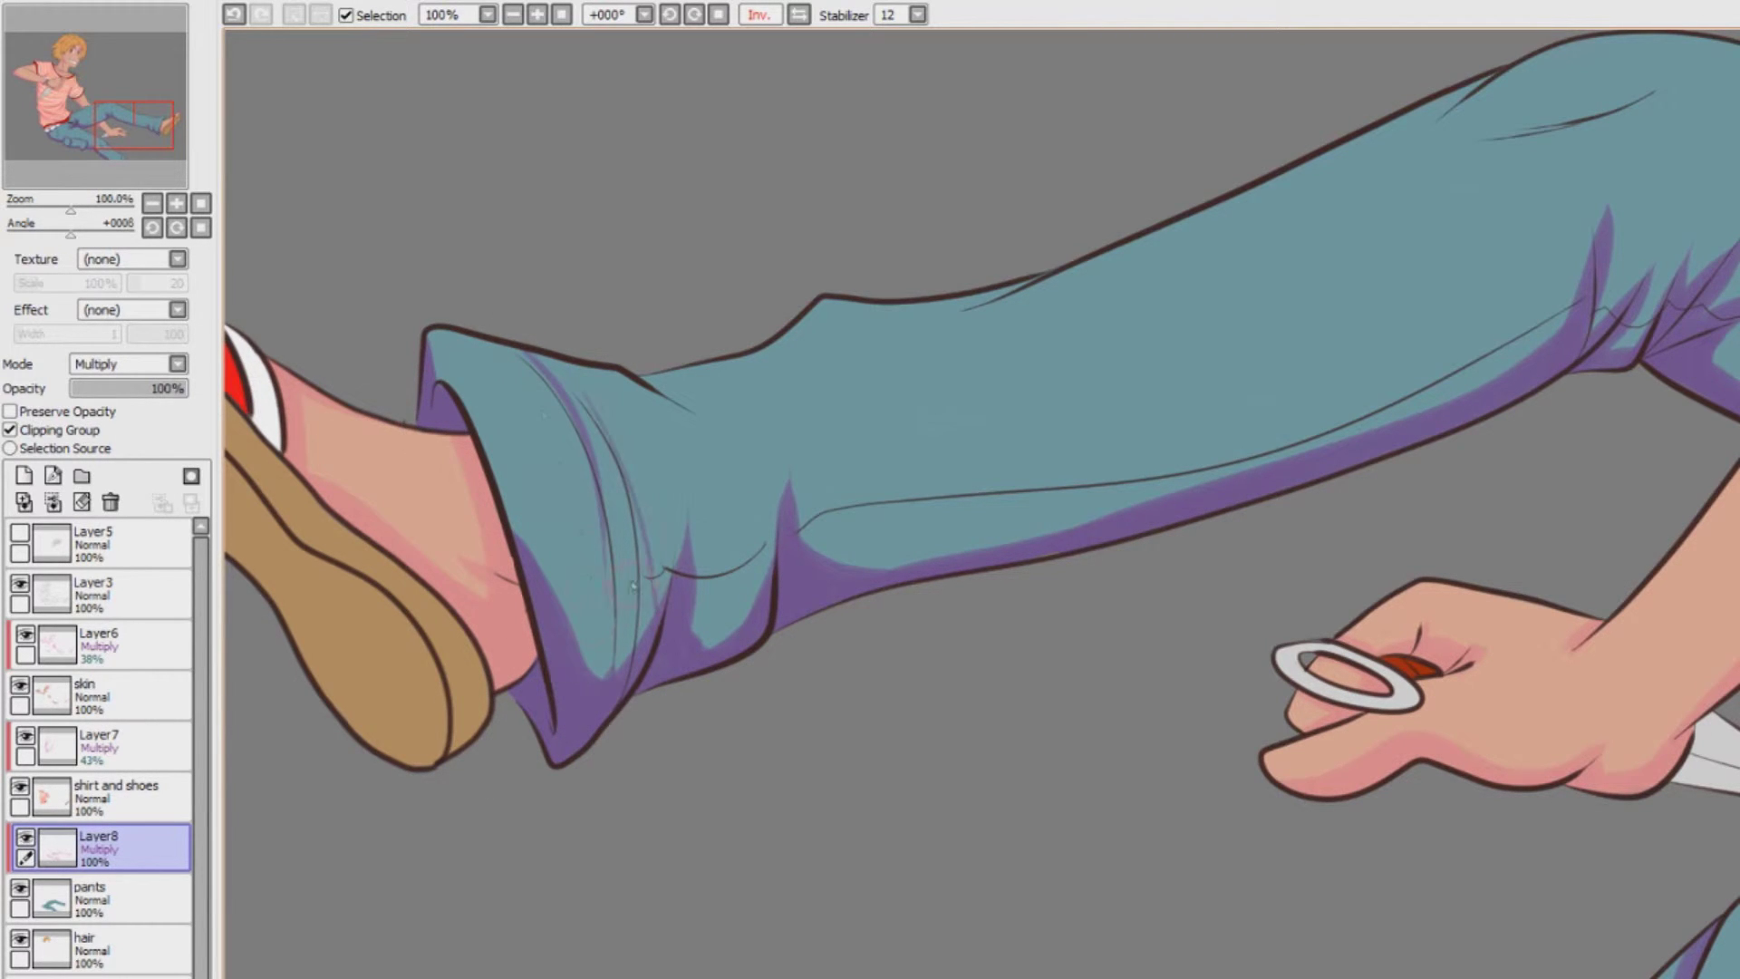
# Shade beneath the cargo pocket on the raised thigh and under the shirt hem beside the fly
pyautogui.click(513, 14)
pyautogui.click(512, 15)
pyautogui.click(513, 14)
pyautogui.click(537, 15)
pyautogui.click(538, 15)
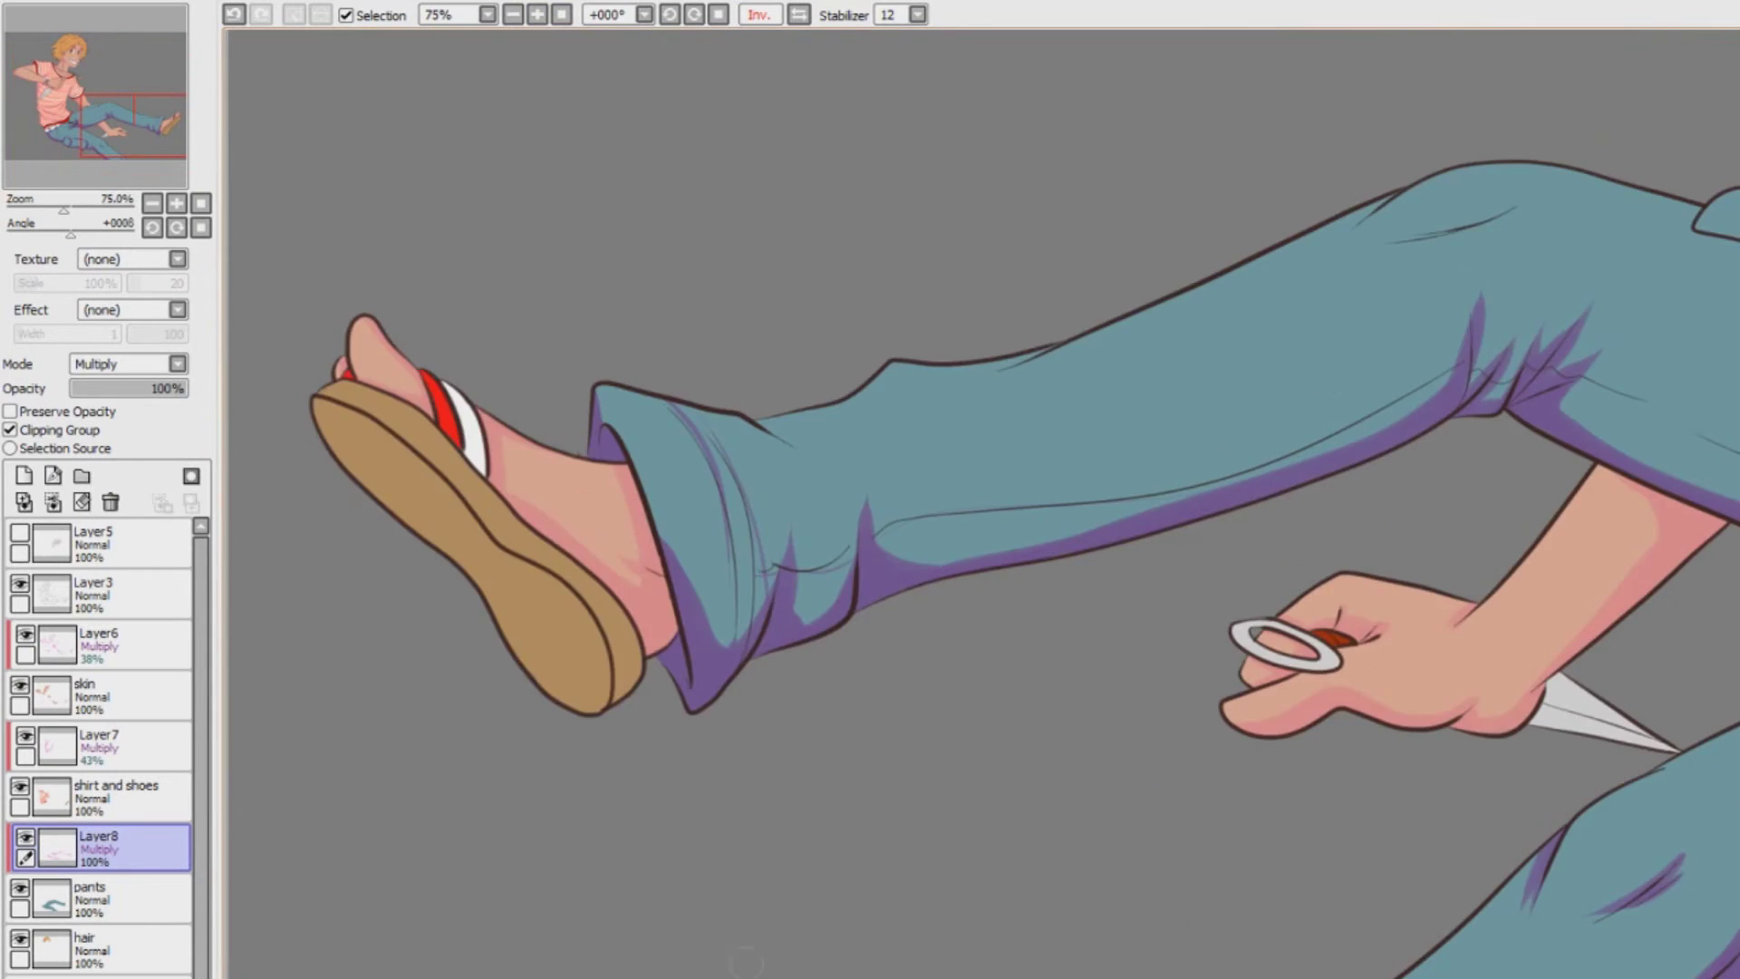
pyautogui.moveTo(1495, 435); pyautogui.dragTo(657, 428)
pyautogui.moveTo(853, 234)
pyautogui.mouseDown()
pyautogui.moveTo(1133, 310)
pyautogui.moveTo(1035, 199)
pyautogui.moveTo(1139, 259)
pyautogui.mouseUp()
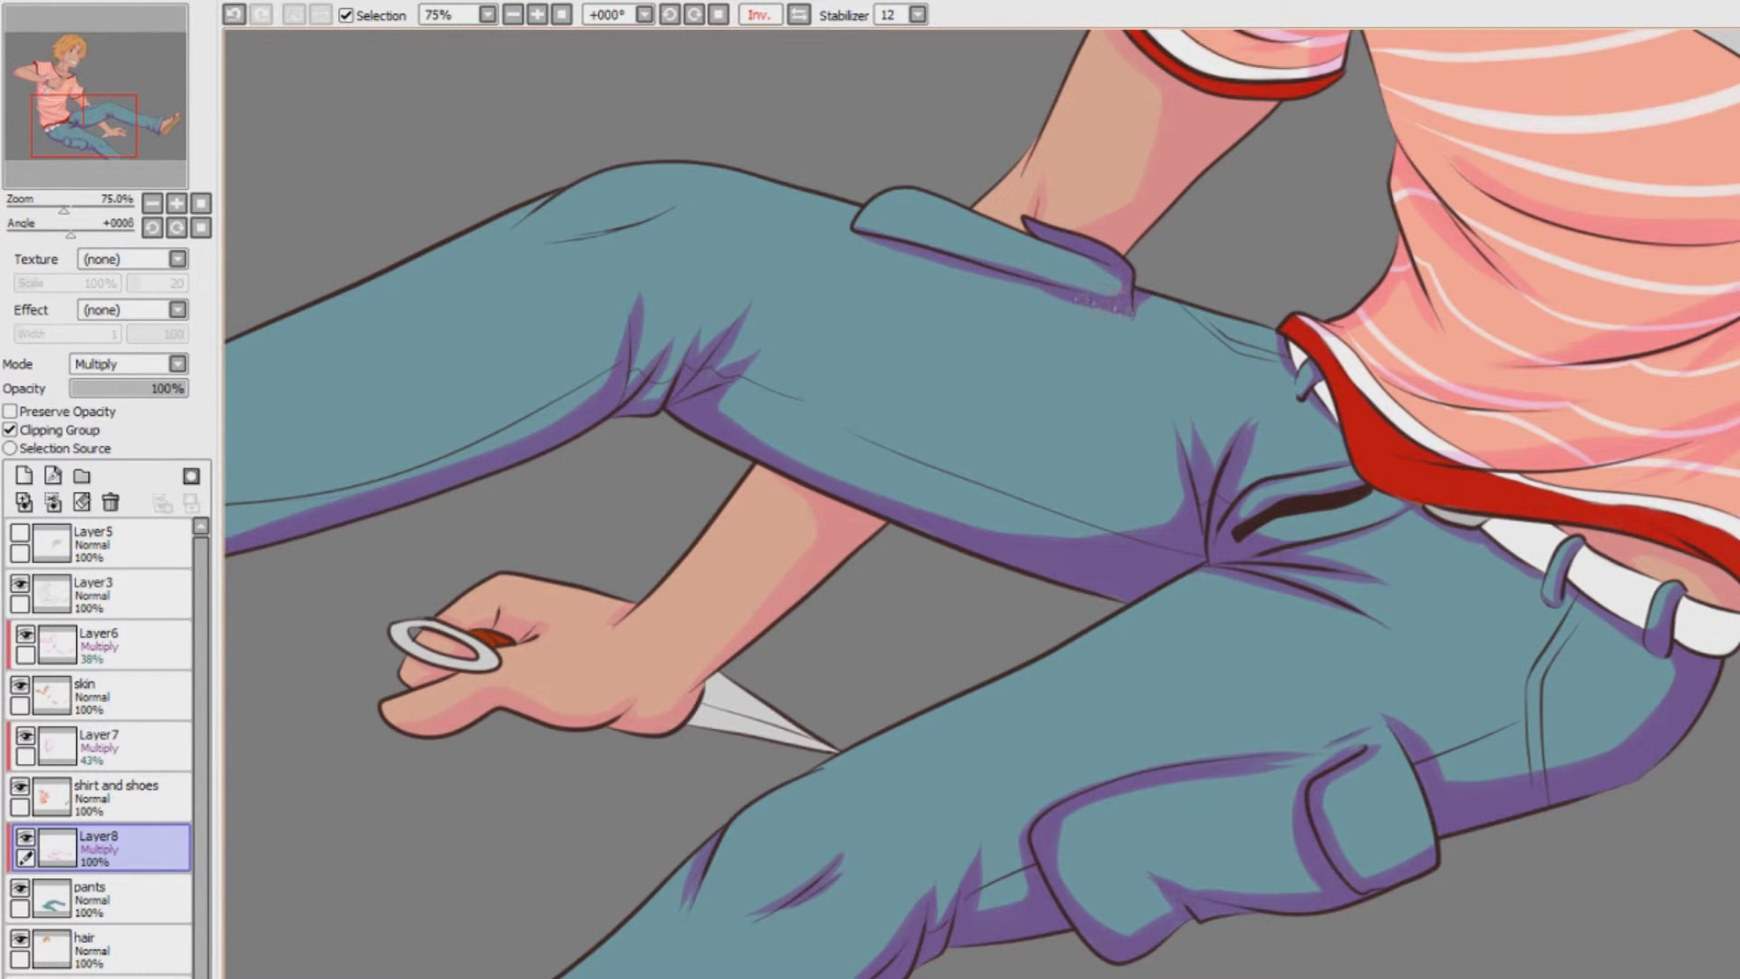
pyautogui.moveTo(1337, 426); pyautogui.dragTo(1410, 506)
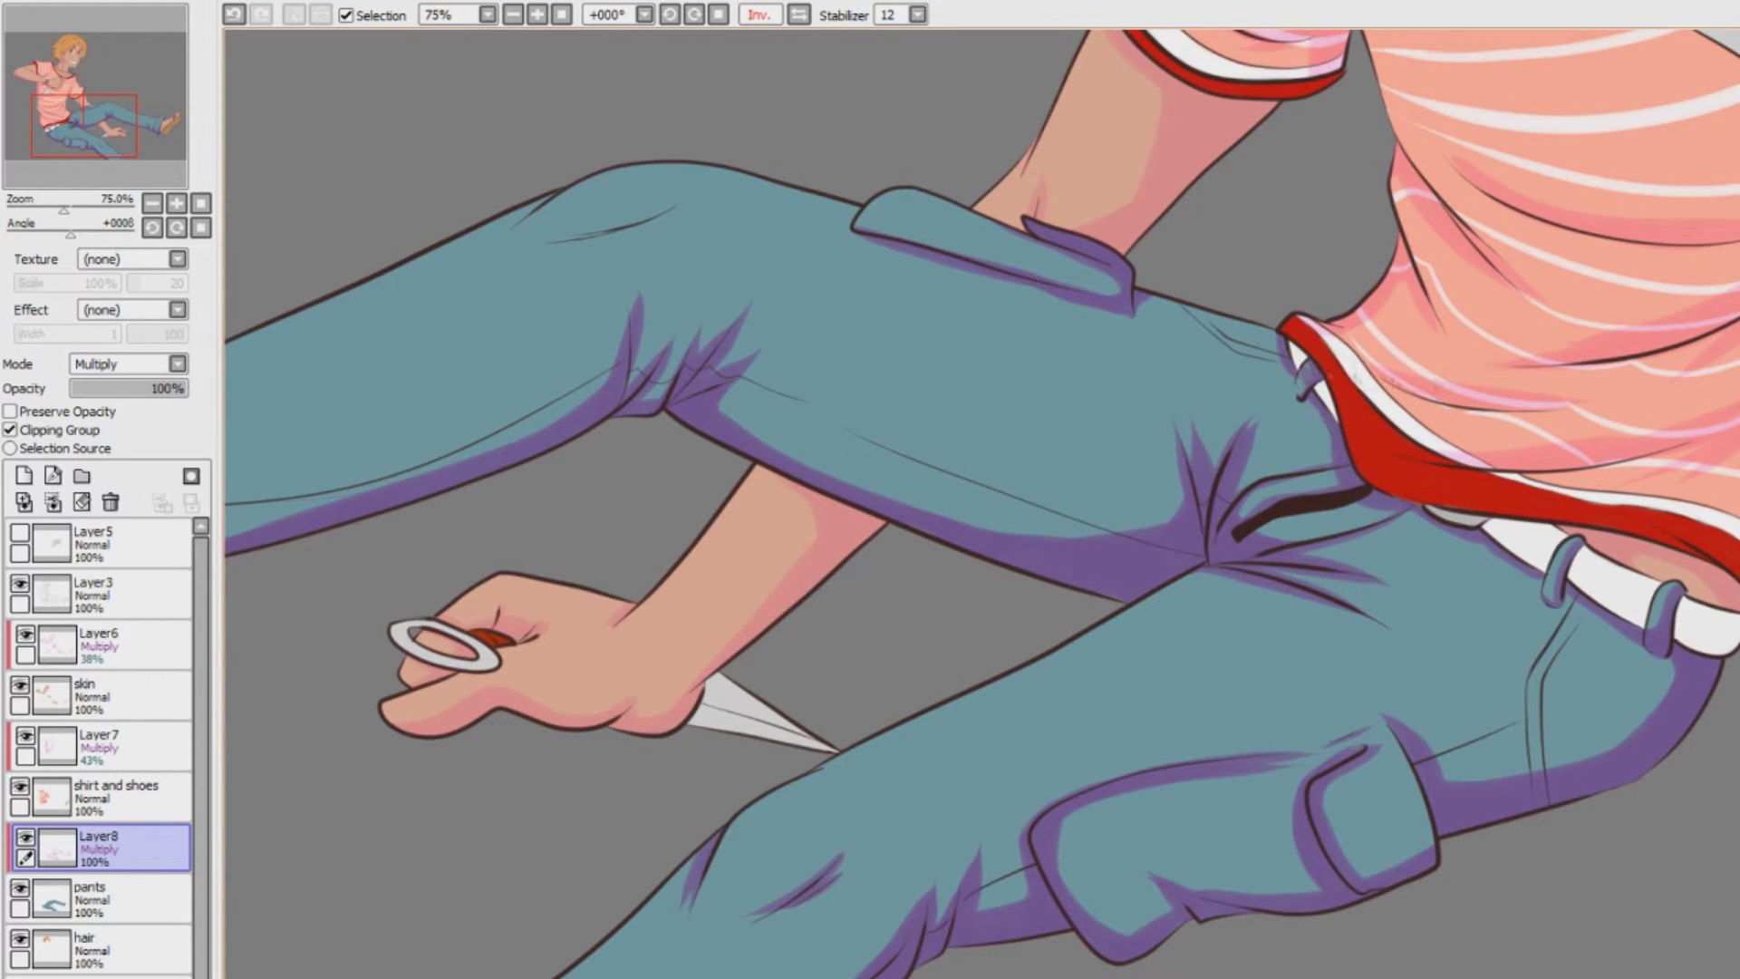
# Add thin purple shadows along the hip pocket, inner thigh and lower leg seams
pyautogui.click(513, 14)
pyautogui.click(513, 14)
pyautogui.click(538, 14)
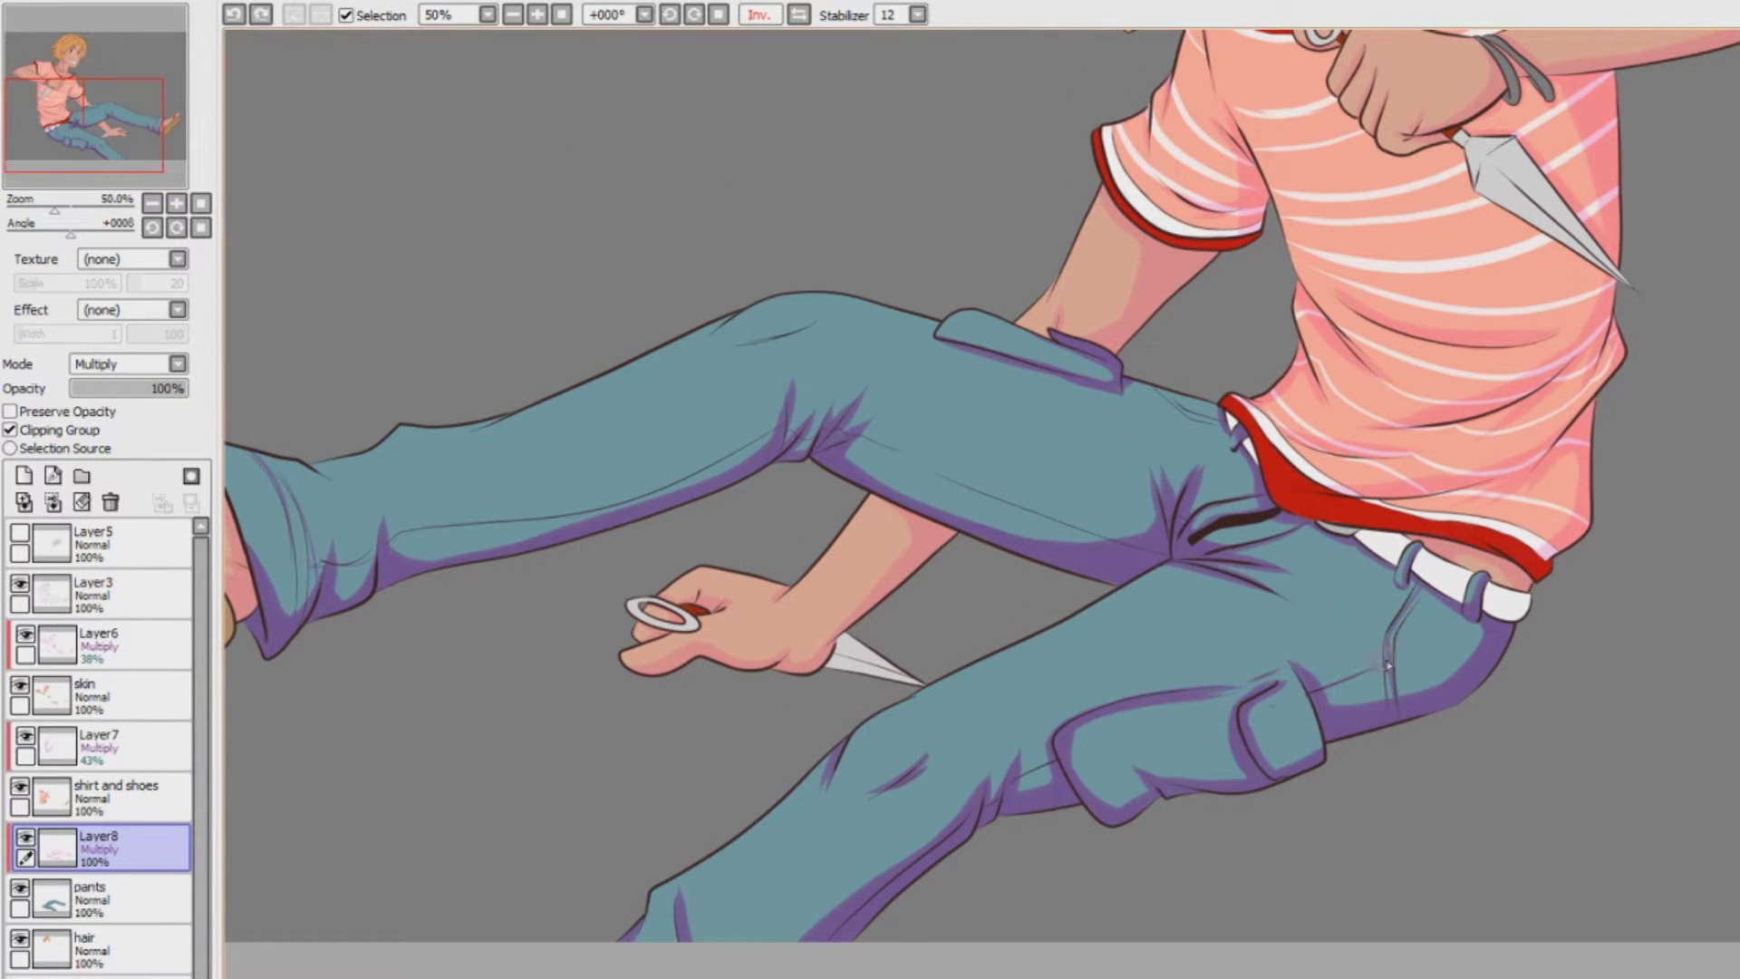
pyautogui.moveTo(968, 498); pyautogui.dragTo(1102, 533)
pyautogui.moveTo(784, 432); pyautogui.dragTo(664, 496)
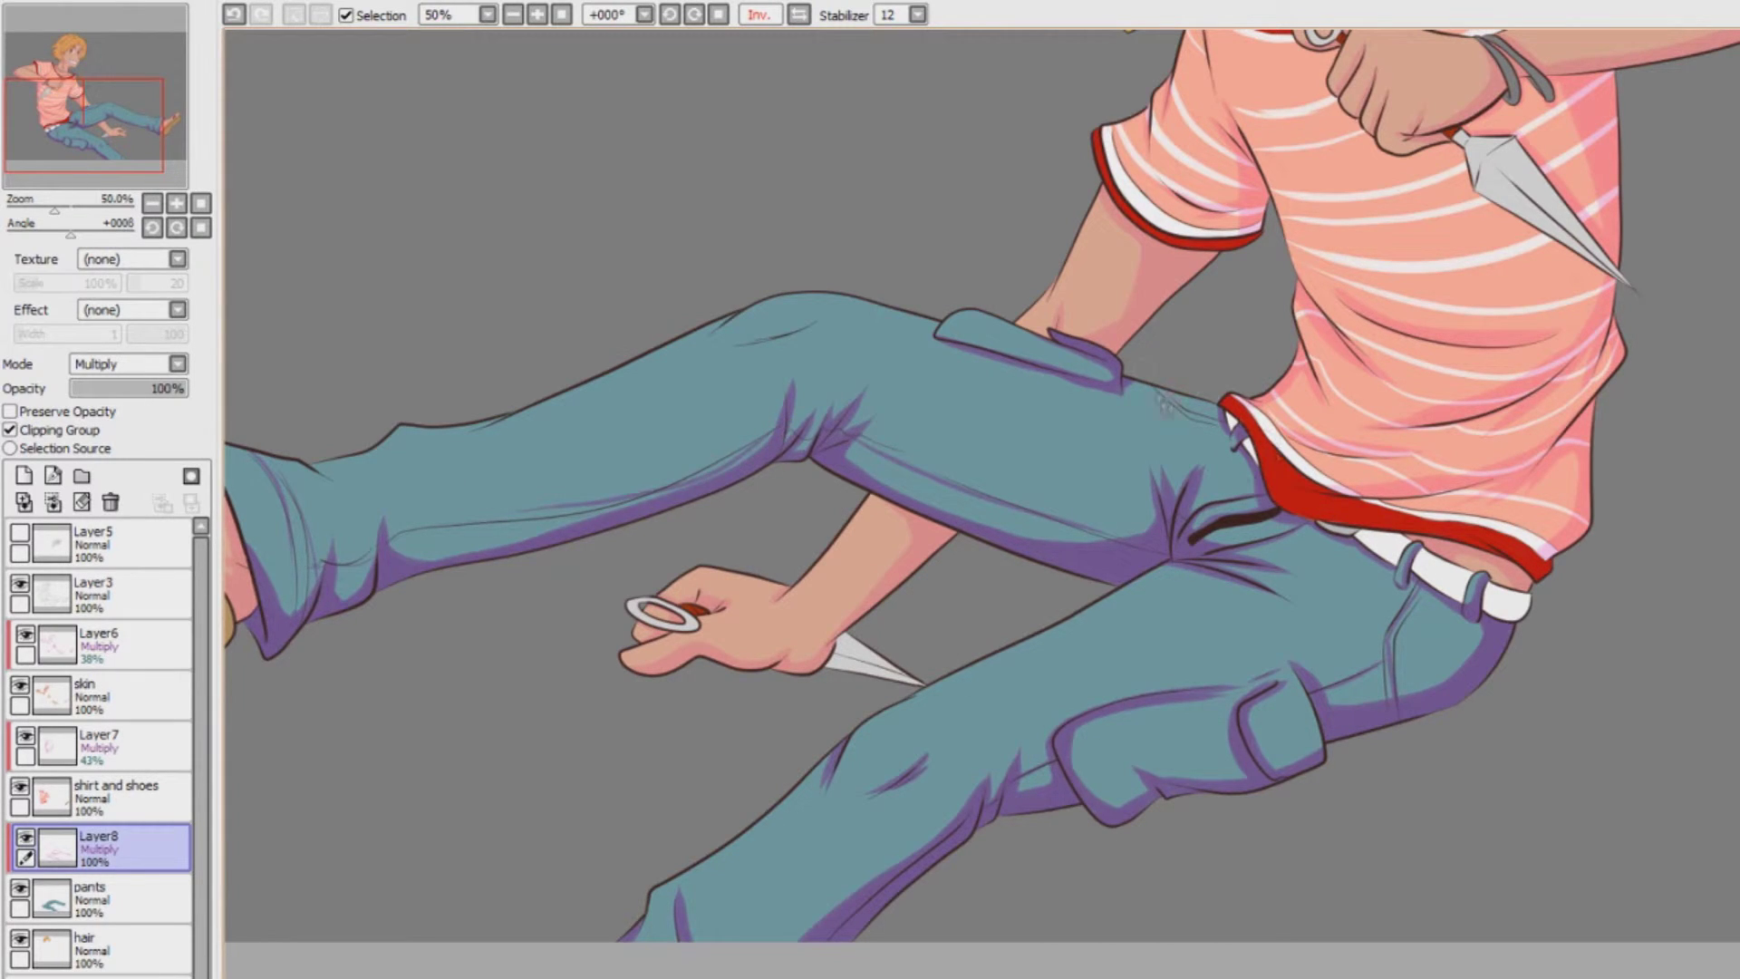
# Lower the opacity of the pants shading layer to 44%
pyautogui.scroll(5, 1677, 335)
pyautogui.moveTo(145, 388); pyautogui.dragTo(122, 388)
pyautogui.scroll(-4, 983, 504)
pyautogui.hscroll(-2, 982, 503)
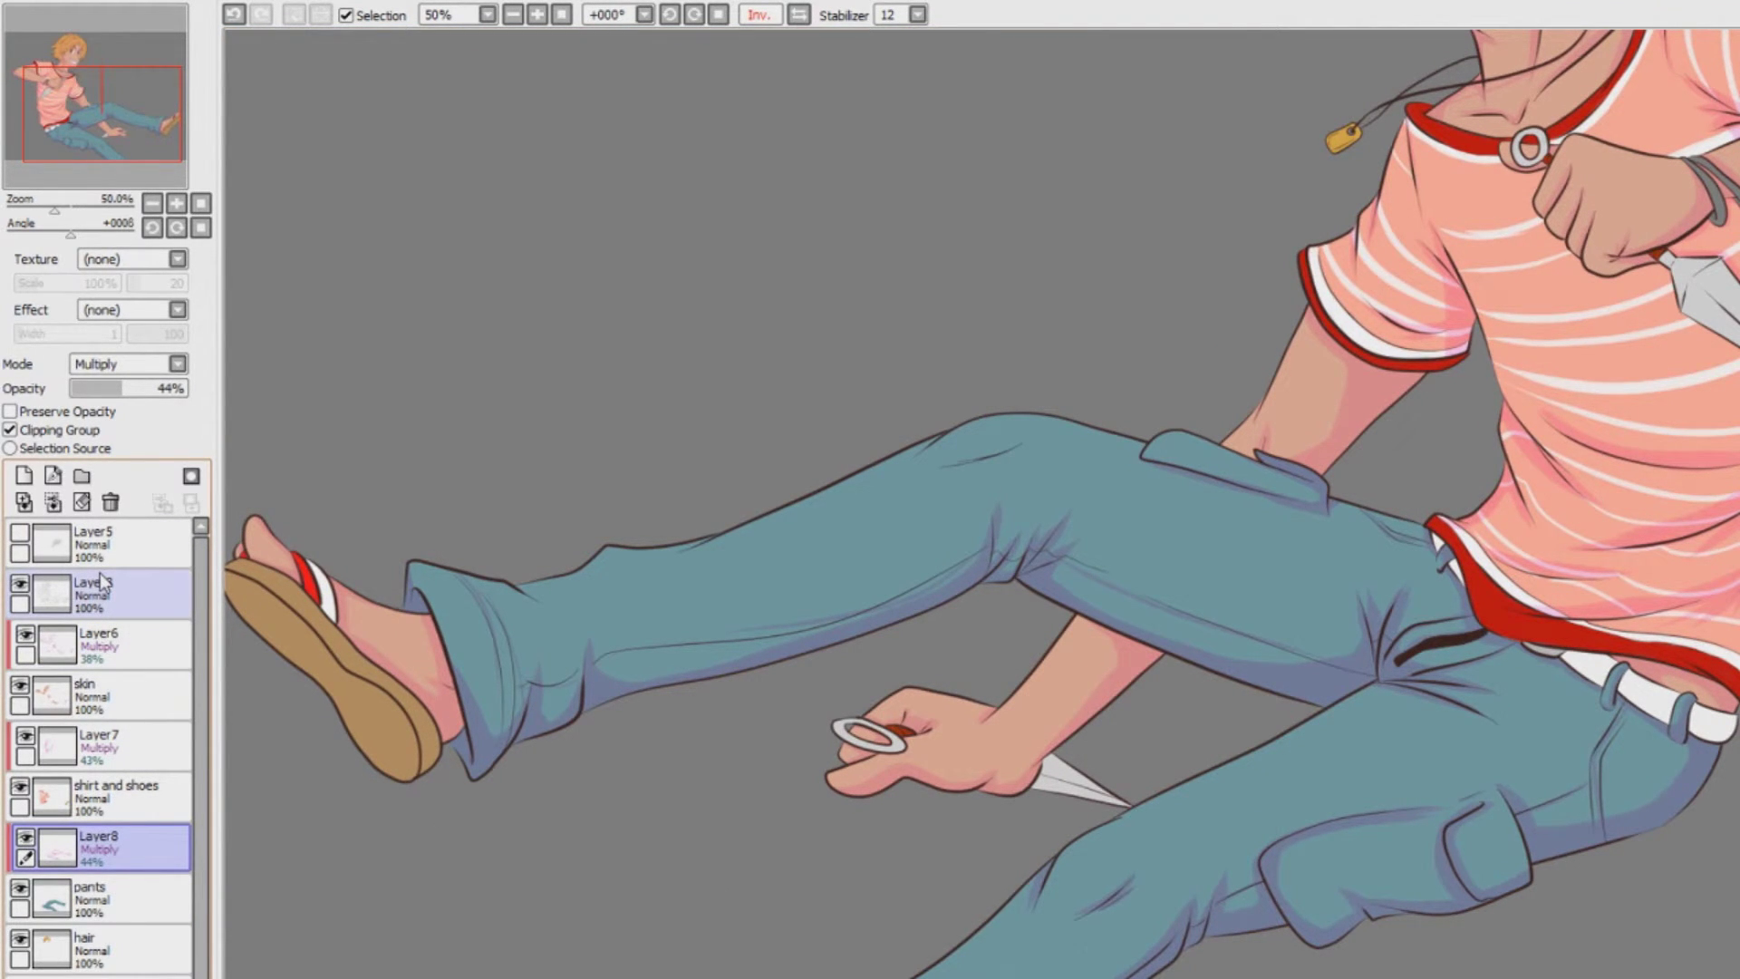
pyautogui.hscroll(3, 982, 503)
pyautogui.scroll(3, 982, 504)
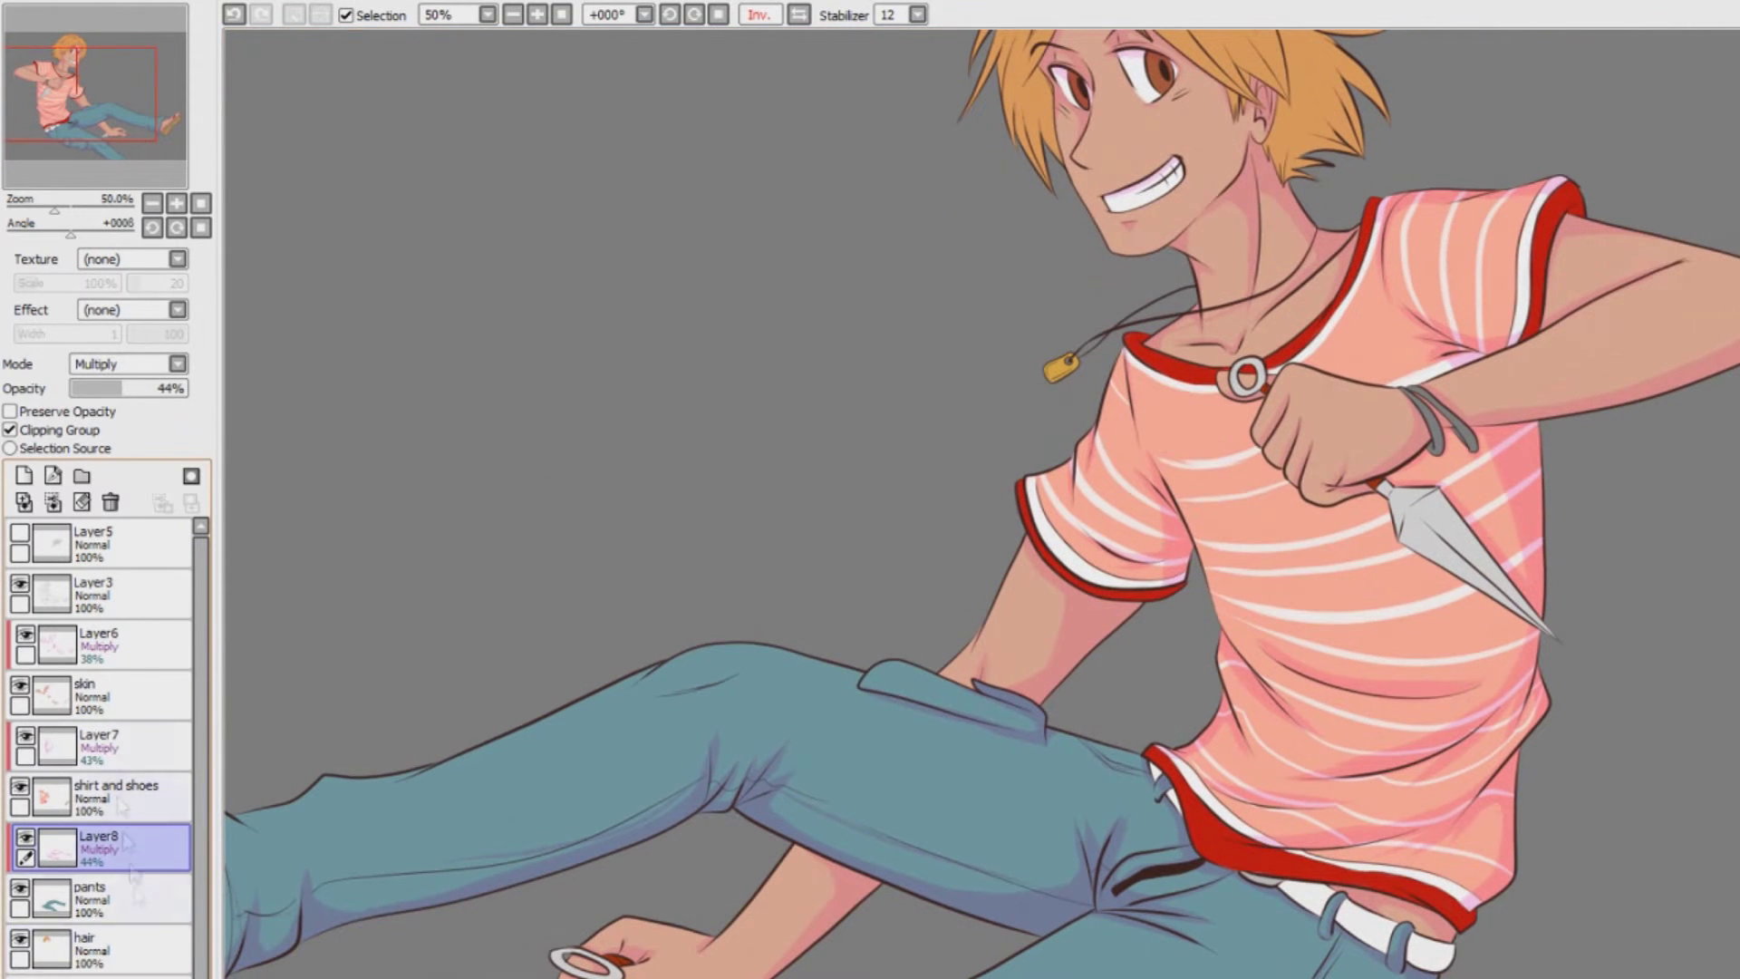
# Create a new Multiply layer clipped to the colour layer that holds the knives
pyautogui.click(163, 977)
pyautogui.click(24, 476)
pyautogui.click(32, 431)
pyautogui.click(177, 364)
pyautogui.click(117, 398)
# Shade the necklace tag, the raised knife's ring and the metal neck below its handle in pink
pyautogui.click(537, 15)
pyautogui.click(537, 15)
pyautogui.click(538, 16)
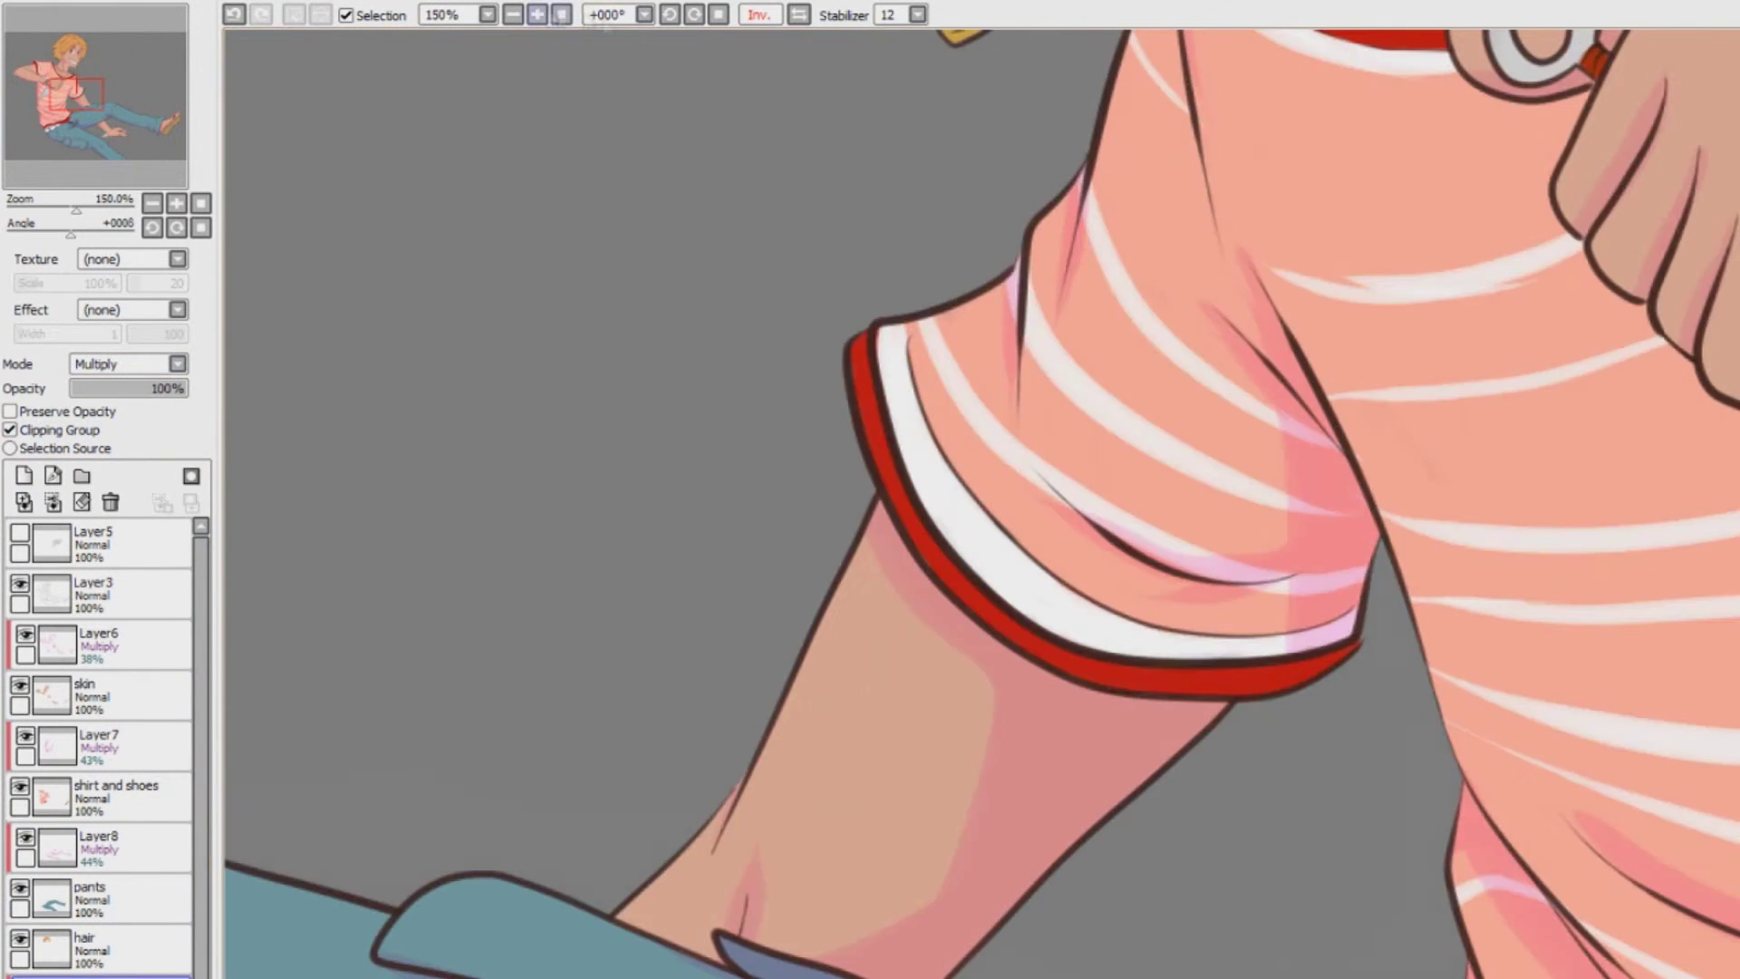
pyautogui.scroll(5, 997, 417)
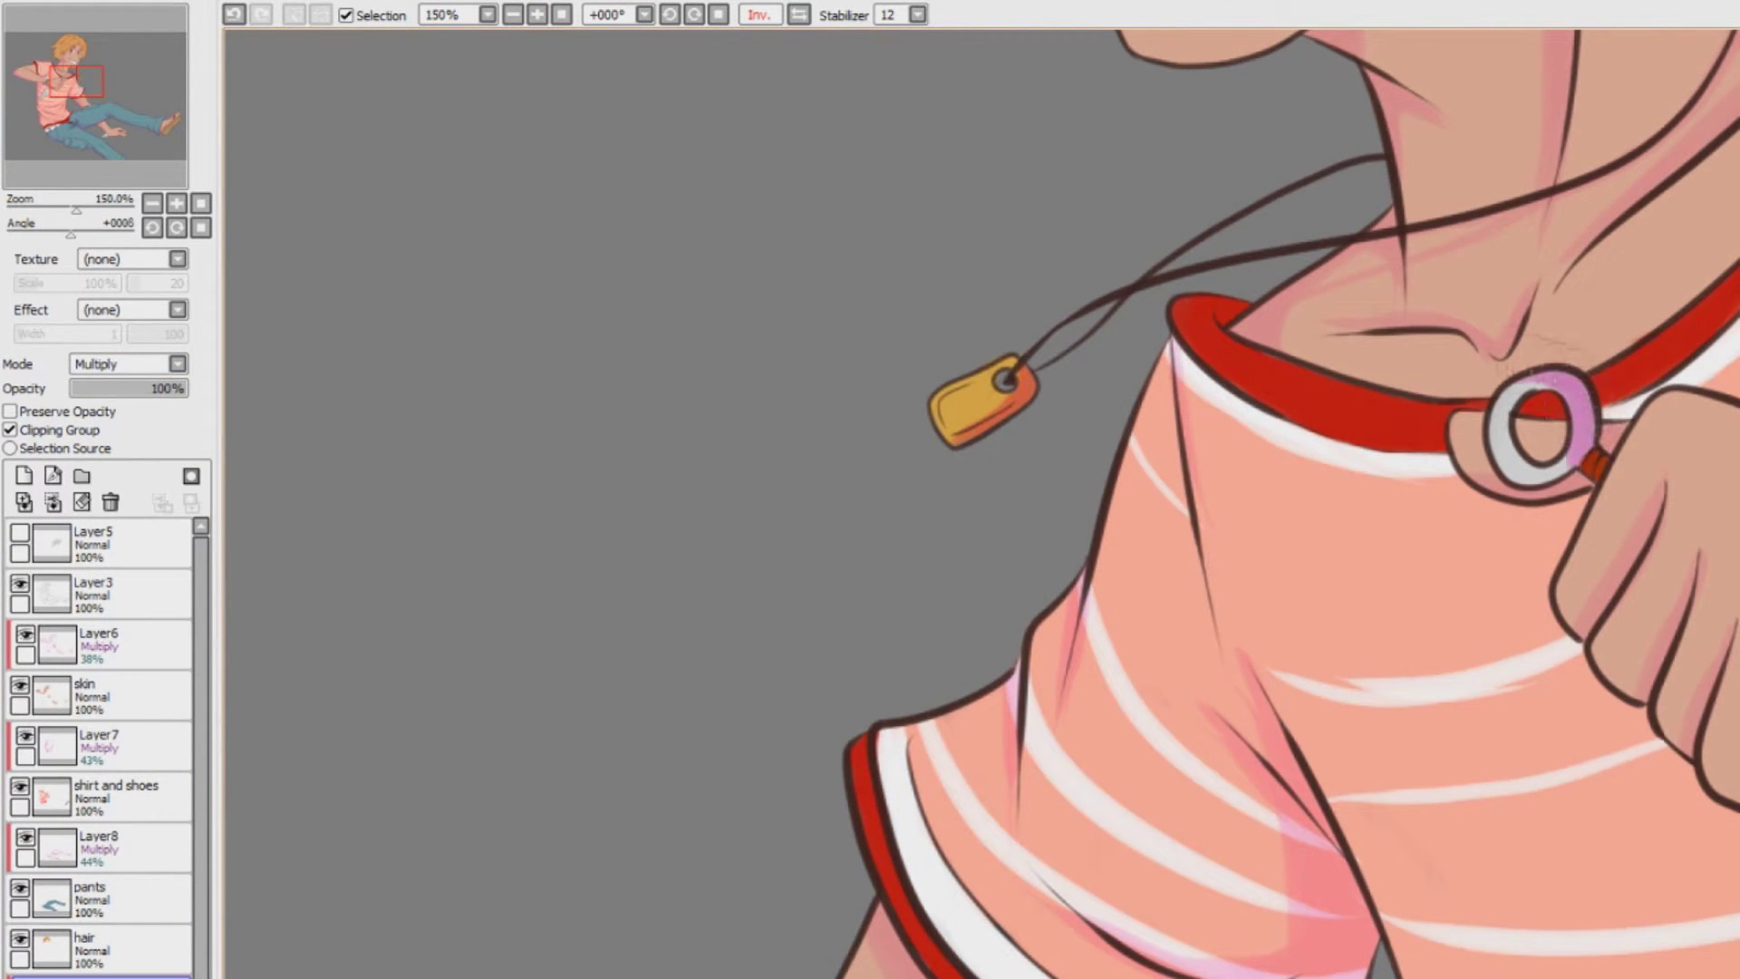
pyautogui.hscroll(8, 1255, 752)
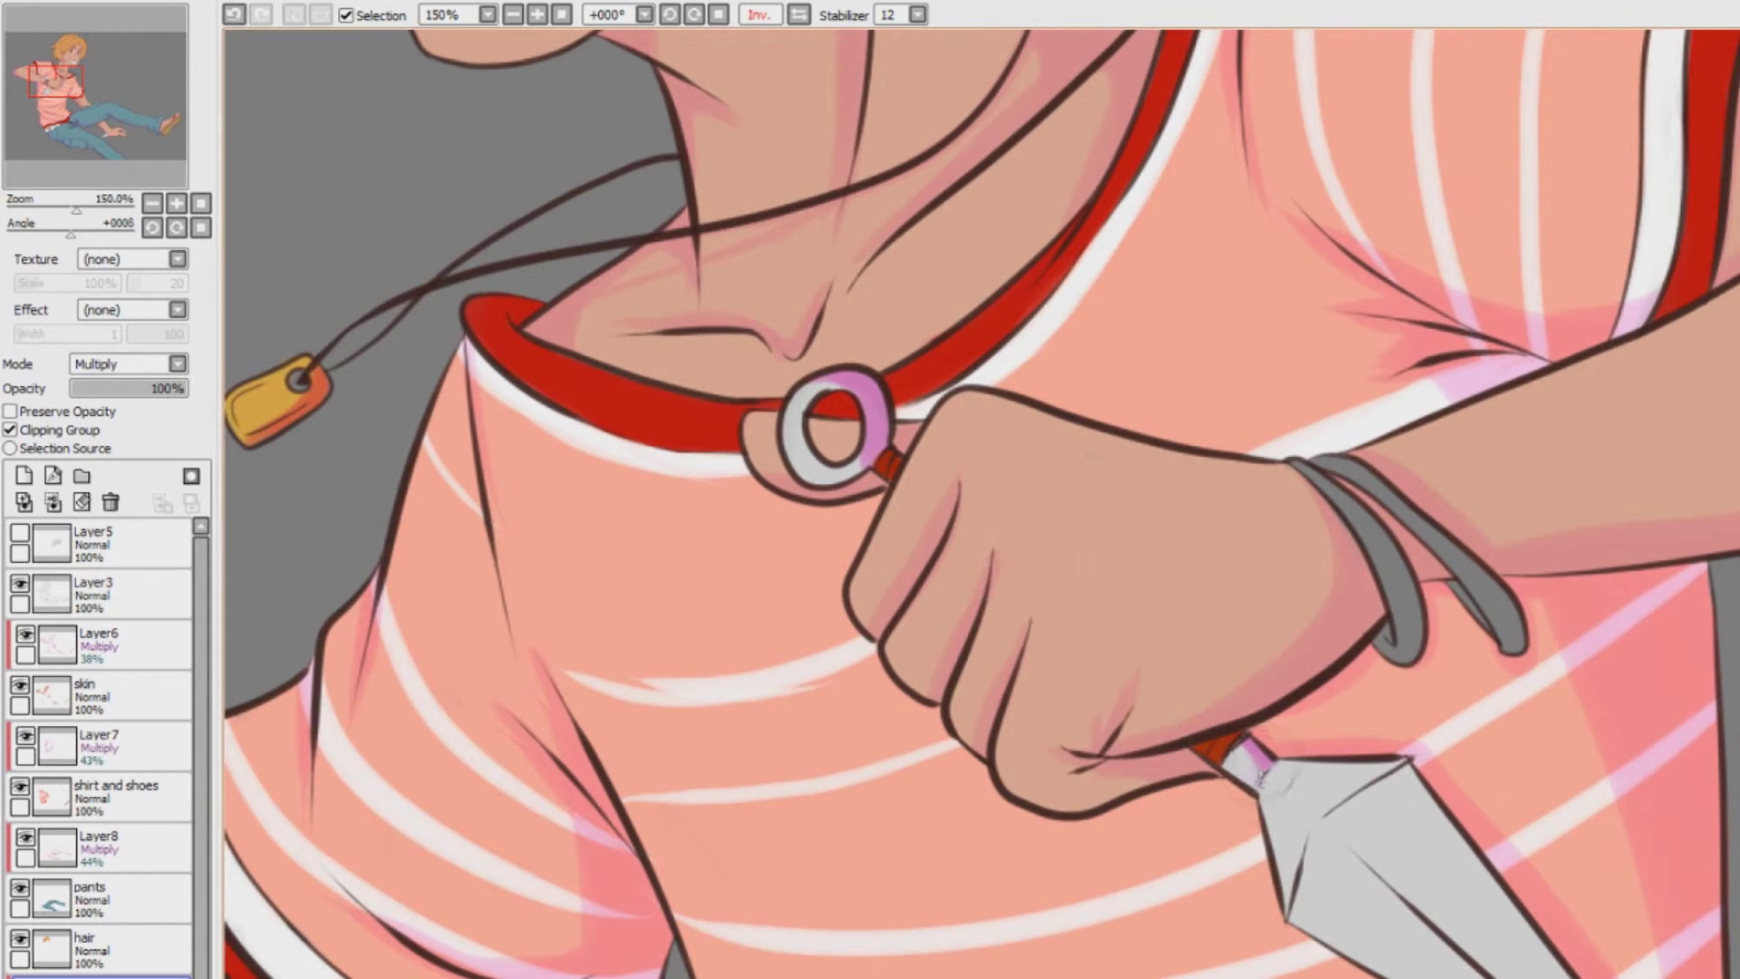
pyautogui.scroll(-3, 1274, 757)
# Shade the raised knife's blade in pink along its shoulders, one long edge and the central ridge
pyautogui.moveTo(1260, 530)
pyautogui.mouseDown()
pyautogui.moveTo(1400, 539)
pyautogui.moveTo(1328, 580)
pyautogui.mouseUp()
pyautogui.moveTo(1309, 606); pyautogui.dragTo(1287, 684)
pyautogui.moveTo(1416, 551)
pyautogui.mouseDown()
pyautogui.moveTo(1726, 951)
pyautogui.moveTo(1404, 615)
pyautogui.mouseUp()
pyautogui.hotkey('ctrl', 'z')
pyautogui.moveTo(1704, 926); pyautogui.dragTo(1724, 945)
pyautogui.click(798, 15)
pyautogui.moveTo(503, 933); pyautogui.dragTo(848, 623)
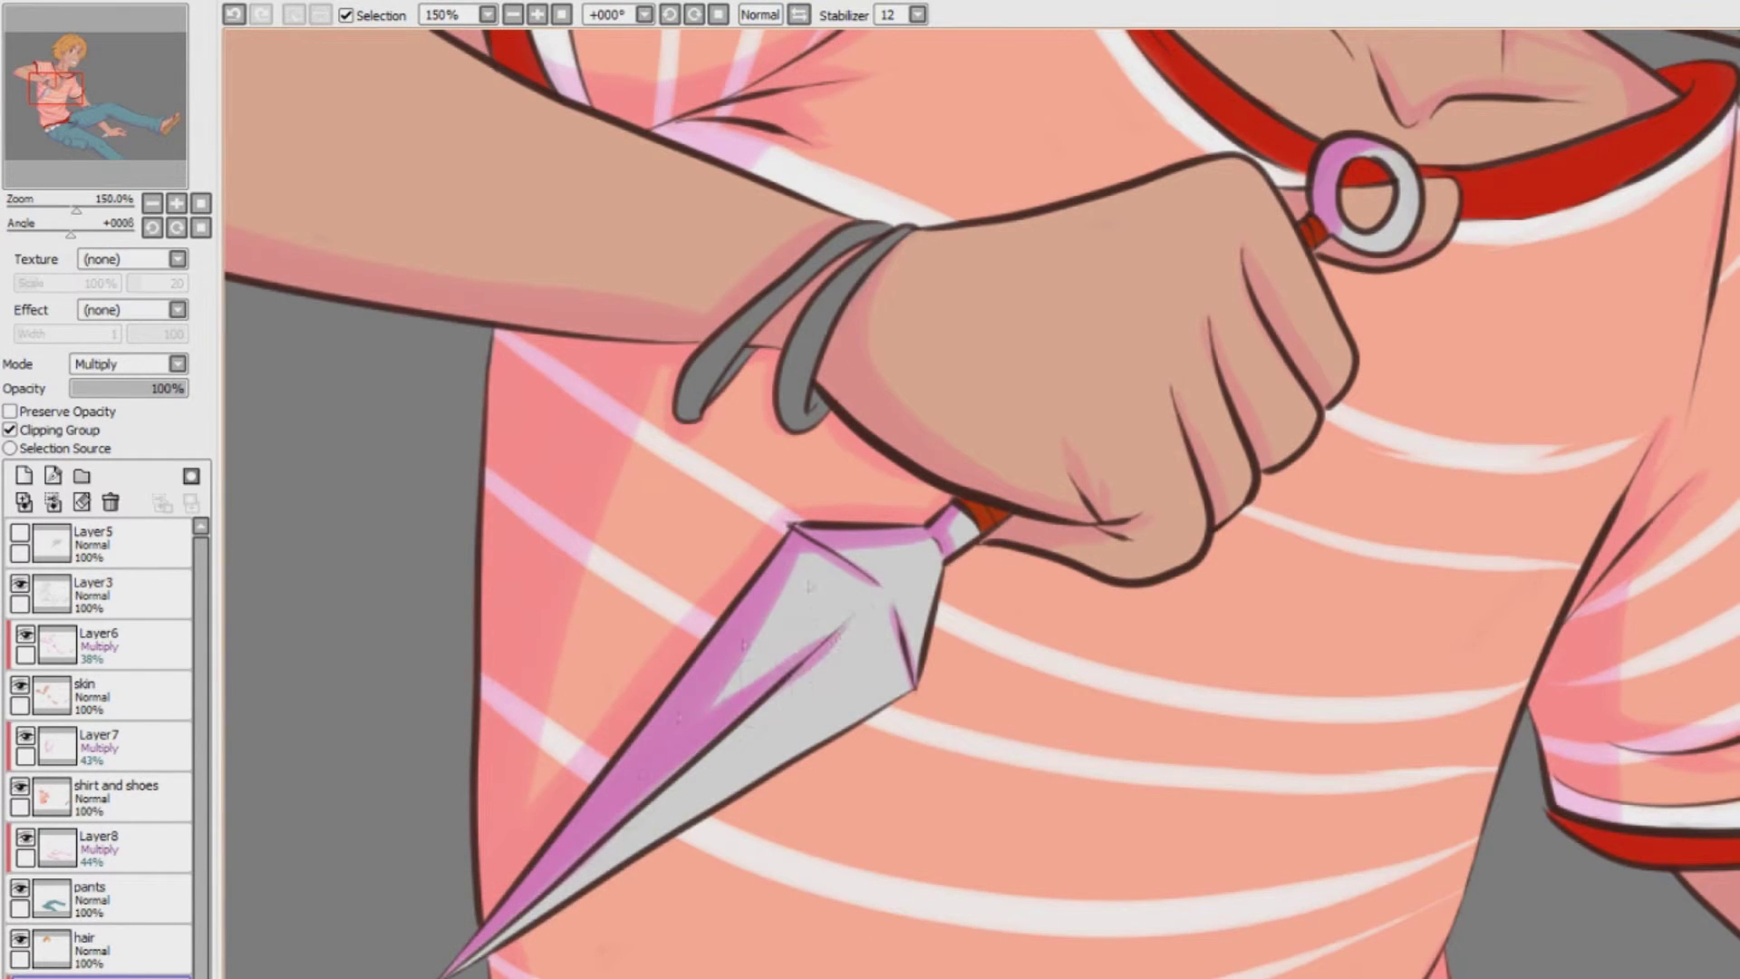
# Shade the lower hand's knife in pink on its ring and on the blade behind the wrist
pyautogui.moveTo(1391, 601); pyautogui.dragTo(272, 589)
pyautogui.moveTo(815, 906); pyautogui.dragTo(1006, 91)
pyautogui.moveTo(1606, 659); pyautogui.dragTo(1373, 809)
pyautogui.moveTo(1618, 668)
pyautogui.mouseDown()
pyautogui.moveTo(1654, 761)
pyautogui.moveTo(1486, 761)
pyautogui.mouseUp()
pyautogui.moveTo(1391, 589); pyautogui.dragTo(618, 589)
pyautogui.moveTo(1286, 638); pyautogui.dragTo(1412, 554)
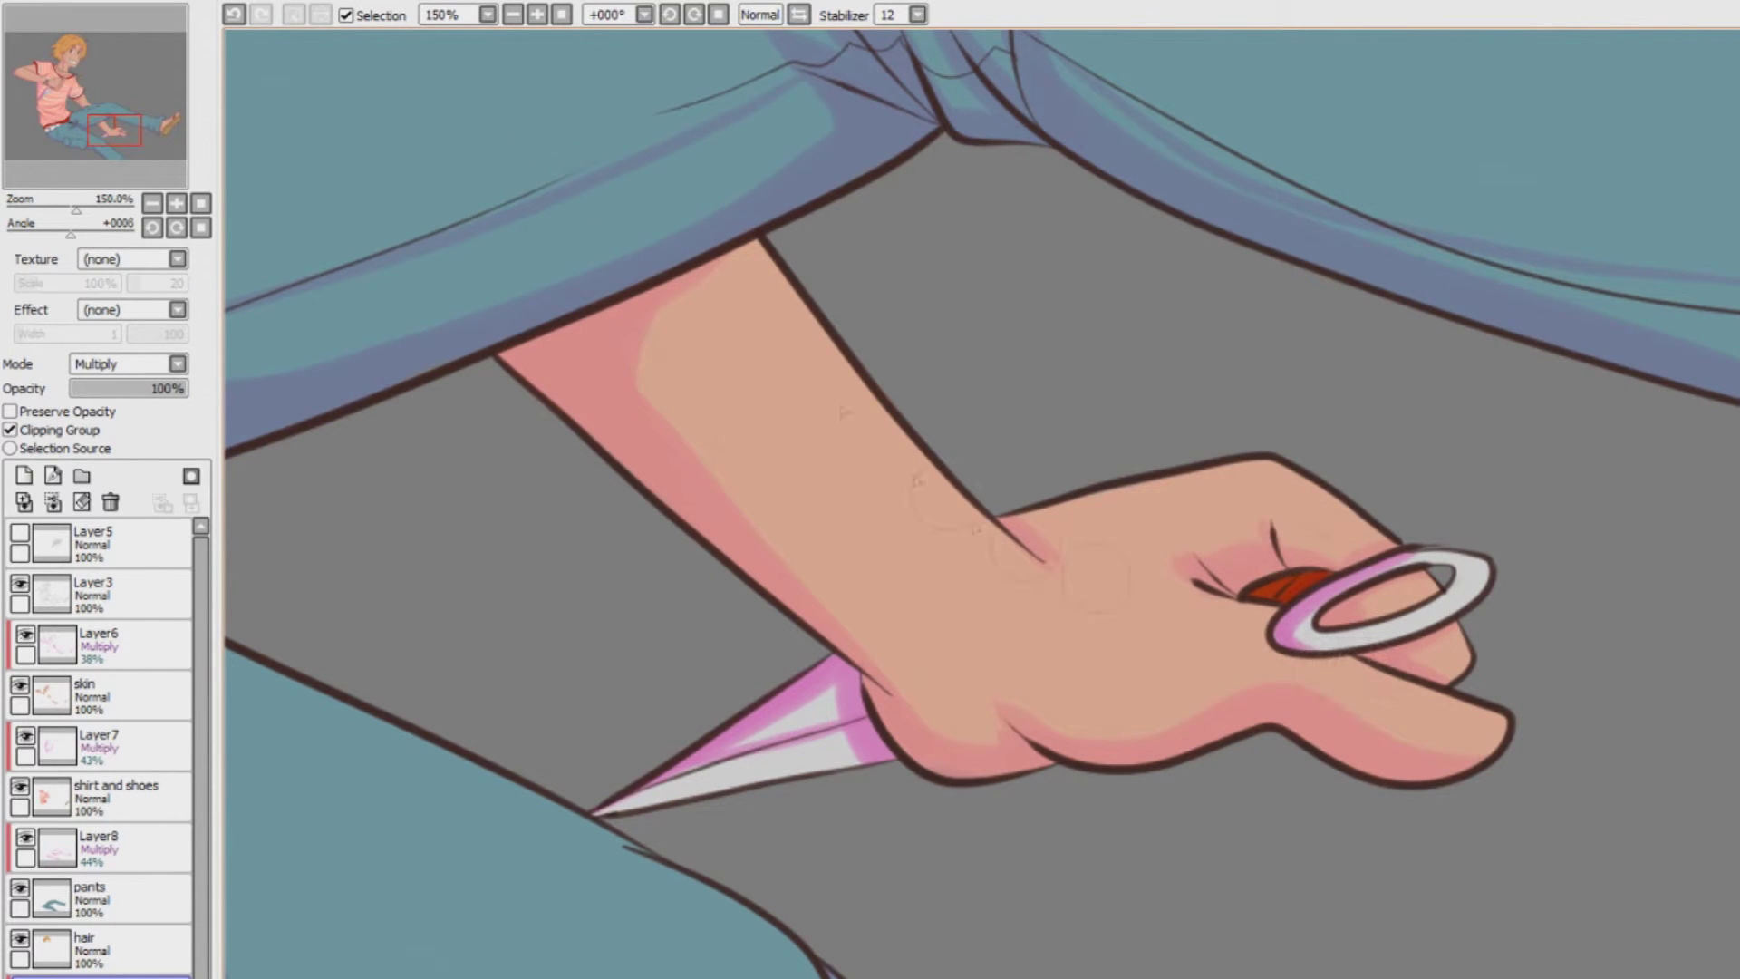
# Lower the opacity of the knife shading layer to 35%
pyautogui.click(513, 16)
pyautogui.click(513, 15)
pyautogui.click(513, 16)
pyautogui.moveTo(156, 391); pyautogui.dragTo(121, 389)
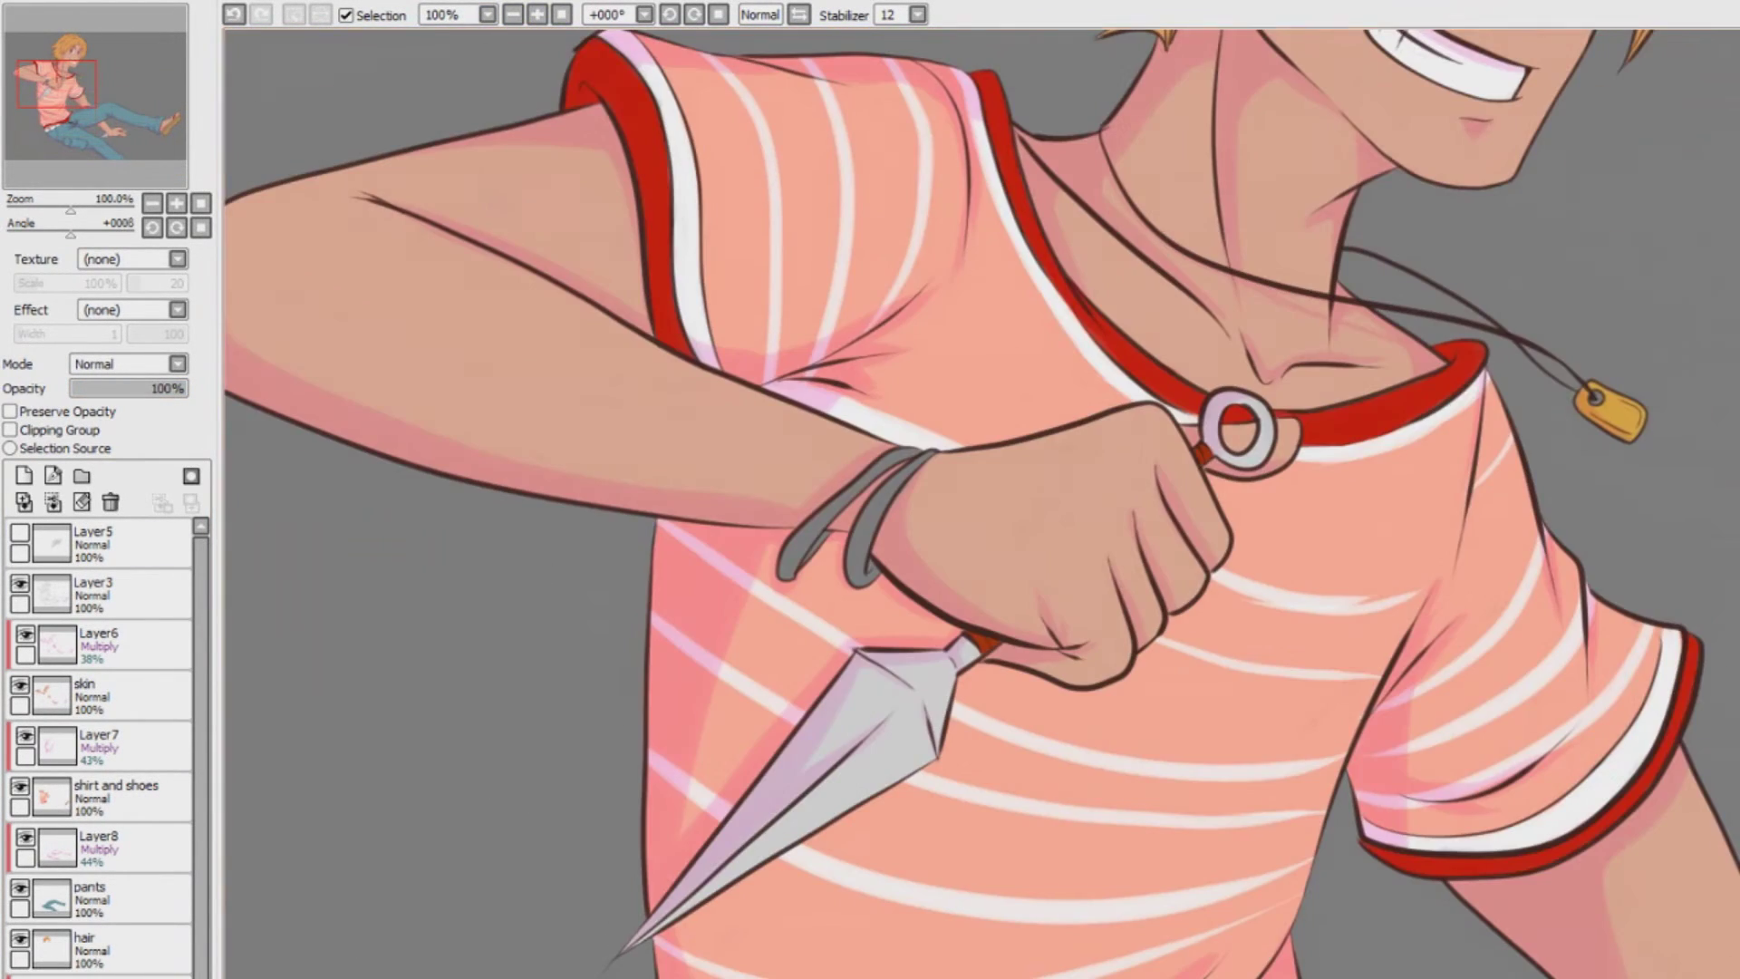
# Recolour the two wristbands yellow and blue and shade their edges on the clipped Multiply layer
pyautogui.moveTo(928, 456)
pyautogui.mouseDown()
pyautogui.moveTo(865, 540)
pyautogui.moveTo(860, 578)
pyautogui.mouseUp()
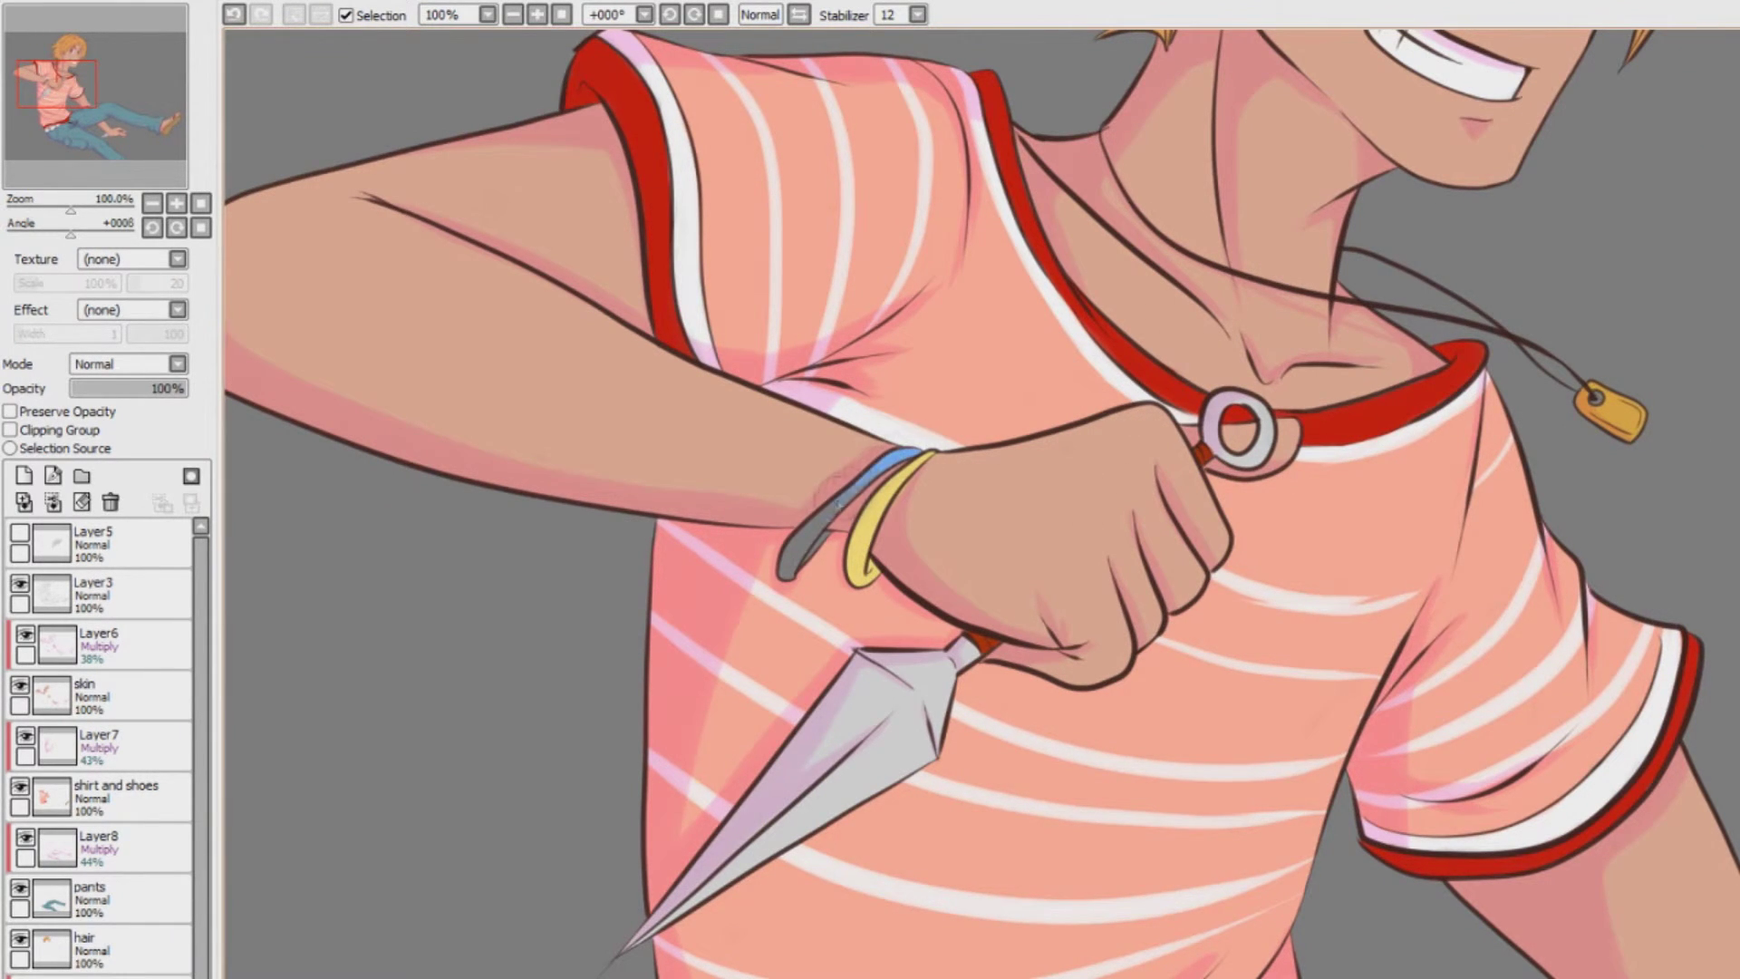
pyautogui.moveTo(870, 476); pyautogui.dragTo(784, 573)
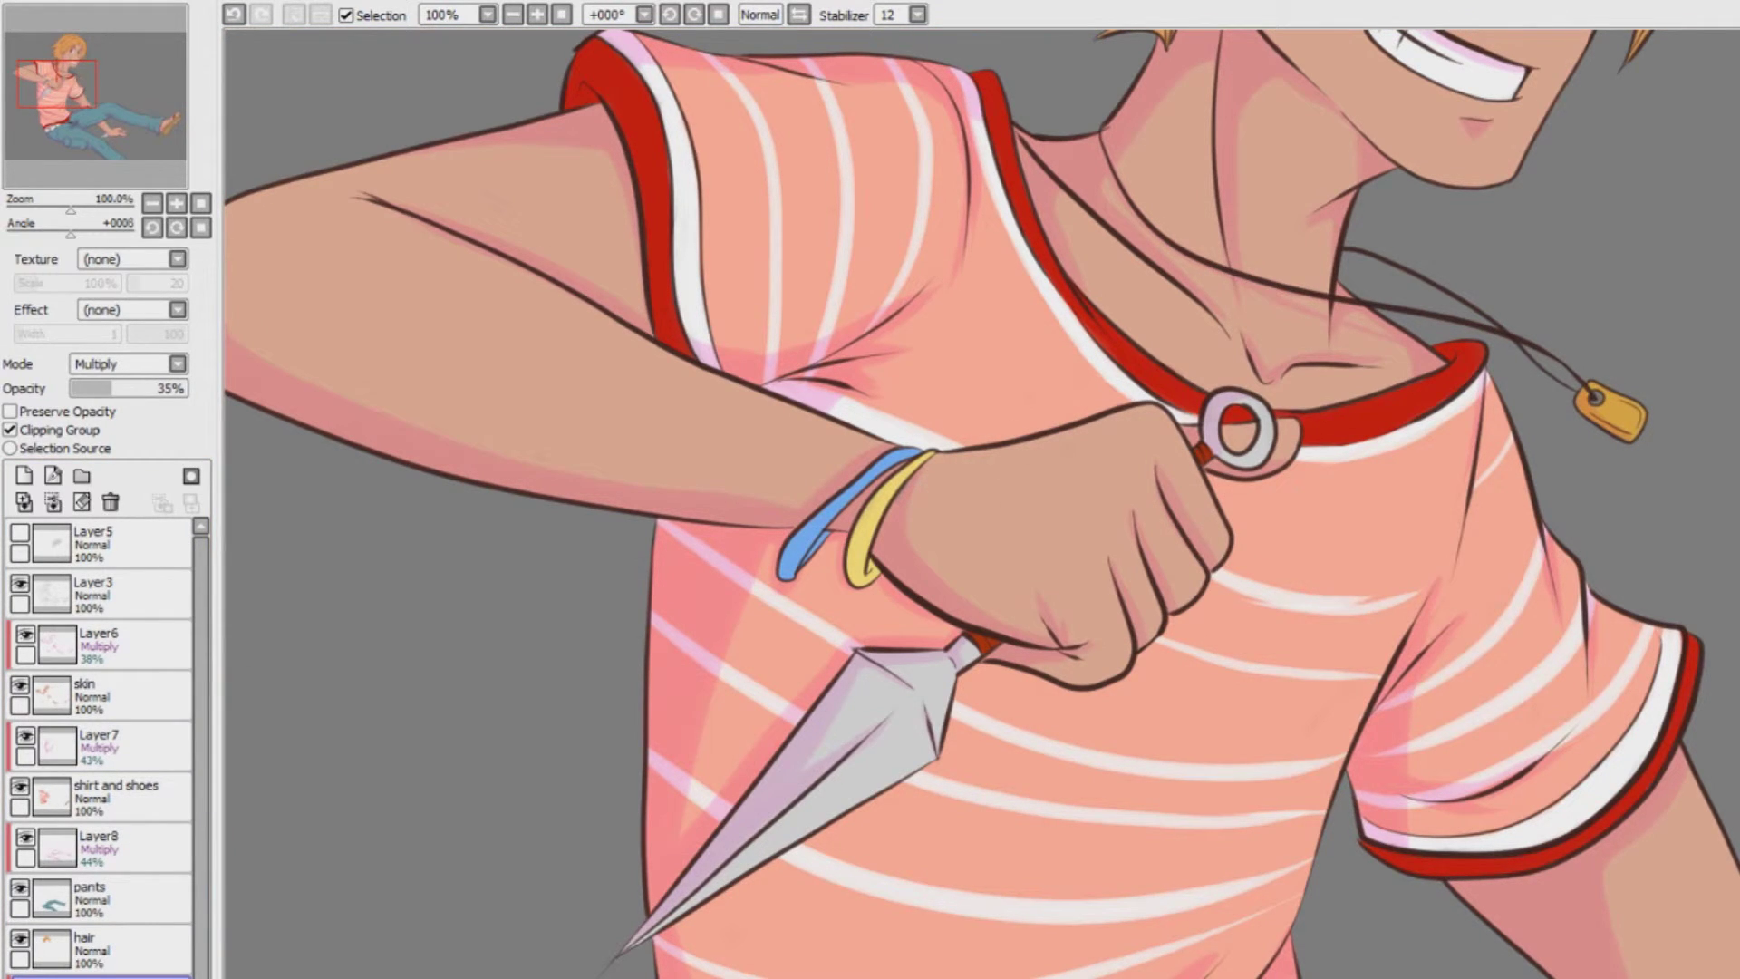
pyautogui.moveTo(811, 523); pyautogui.dragTo(786, 580)
pyautogui.moveTo(883, 494); pyautogui.dragTo(861, 576)
pyautogui.moveTo(910, 458); pyautogui.dragTo(872, 566)
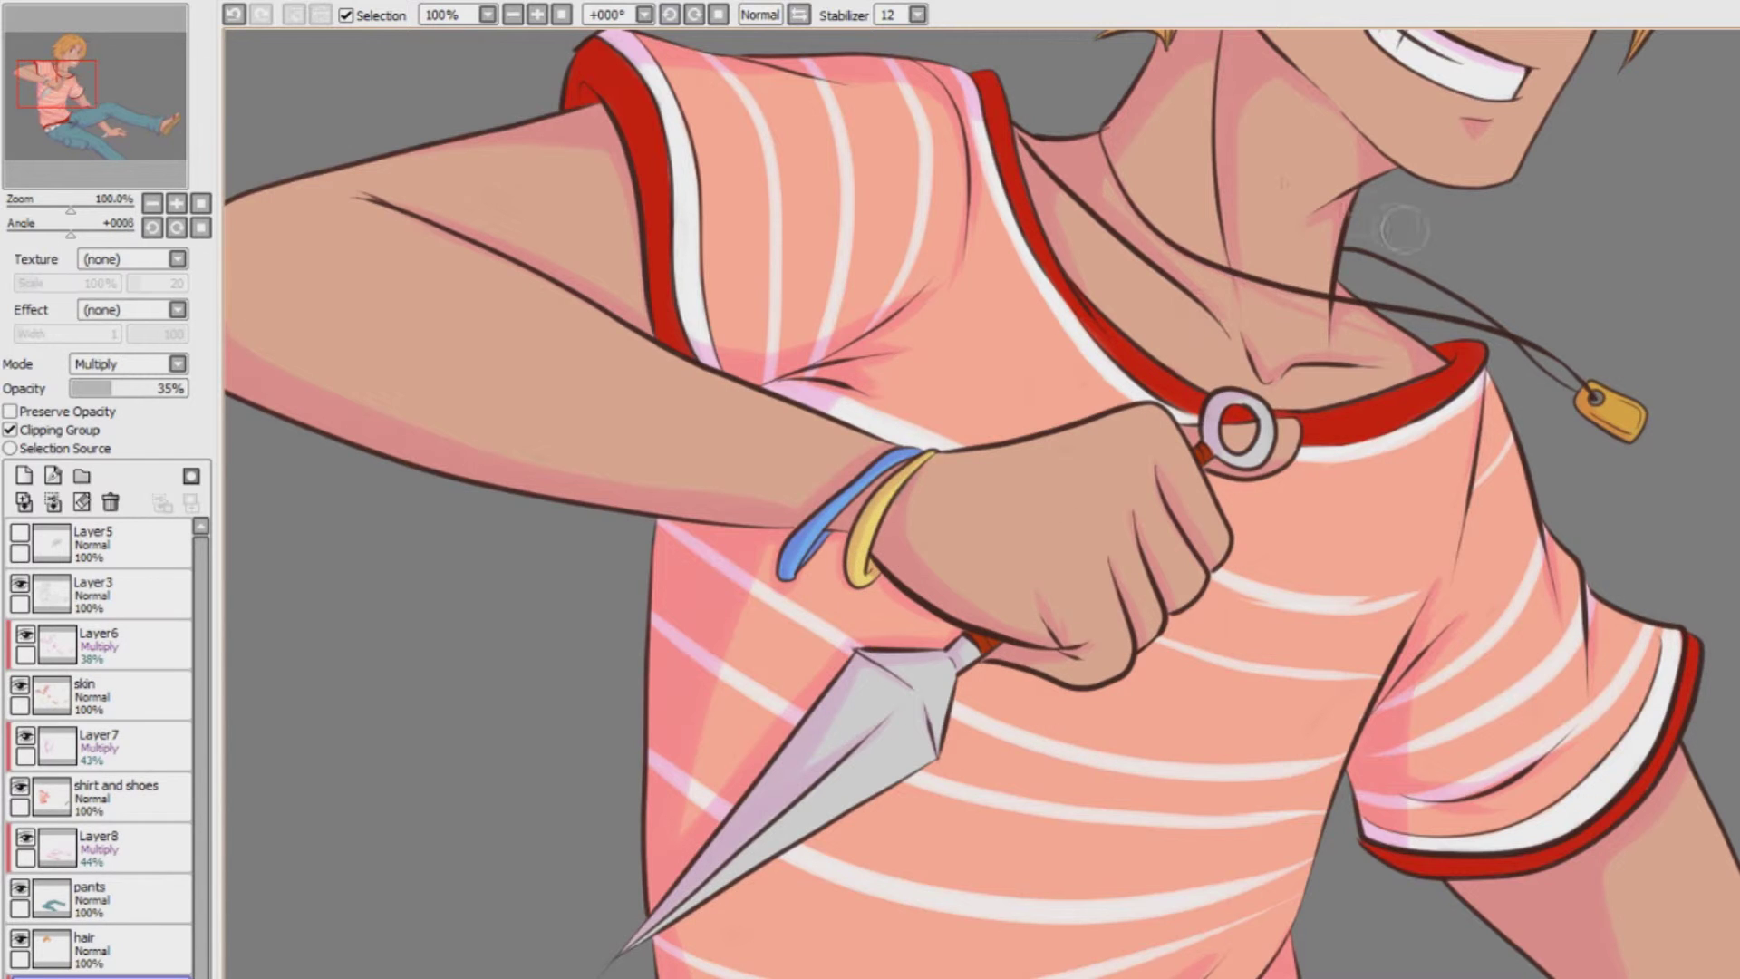
# Create a new Multiply layer clipped to the hair layer
pyautogui.scroll(-3, 1404, 232)
pyautogui.click(140, 947)
pyautogui.click(24, 475)
pyautogui.click(11, 430)
pyautogui.click(129, 364)
pyautogui.click(123, 404)
# Paint dense red shadow strokes over the hair at the nape and behind the ear
pyautogui.click(538, 14)
pyautogui.click(538, 15)
pyautogui.click(538, 15)
pyautogui.moveTo(1285, 86); pyautogui.dragTo(1300, 850)
pyautogui.moveTo(1093, 549); pyautogui.dragTo(1009, 744)
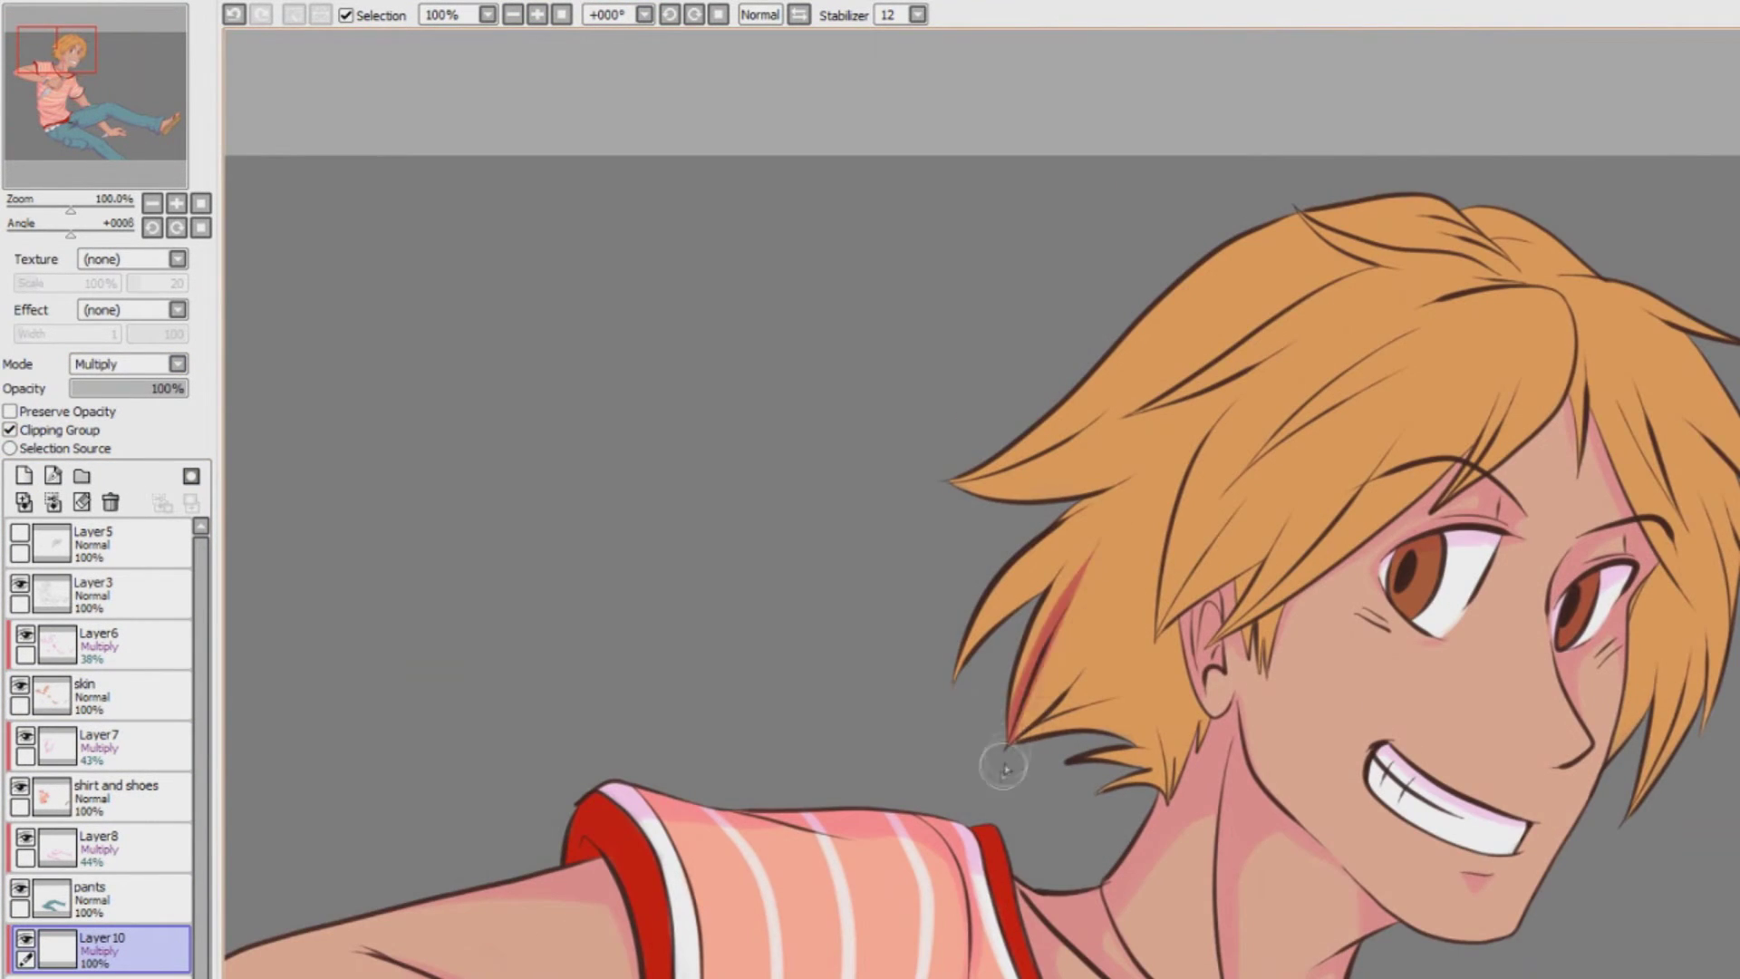
pyautogui.moveTo(1103, 586); pyautogui.dragTo(1013, 743)
pyautogui.moveTo(1142, 595); pyautogui.dragTo(1013, 745)
pyautogui.moveTo(1169, 669); pyautogui.dragTo(1025, 736)
pyautogui.moveTo(1156, 711); pyautogui.dragTo(1020, 745)
pyautogui.moveTo(1066, 552); pyautogui.dragTo(1013, 707)
pyautogui.moveTo(1129, 562); pyautogui.dragTo(1047, 681)
pyautogui.moveTo(1153, 633); pyautogui.dragTo(1058, 702)
pyautogui.moveTo(1180, 632); pyautogui.dragTo(1092, 711)
pyautogui.moveTo(1178, 698)
pyautogui.mouseDown()
pyautogui.moveTo(1114, 792)
pyautogui.moveTo(1092, 797)
pyautogui.mouseUp()
pyautogui.moveTo(1205, 661); pyautogui.dragTo(1169, 770)
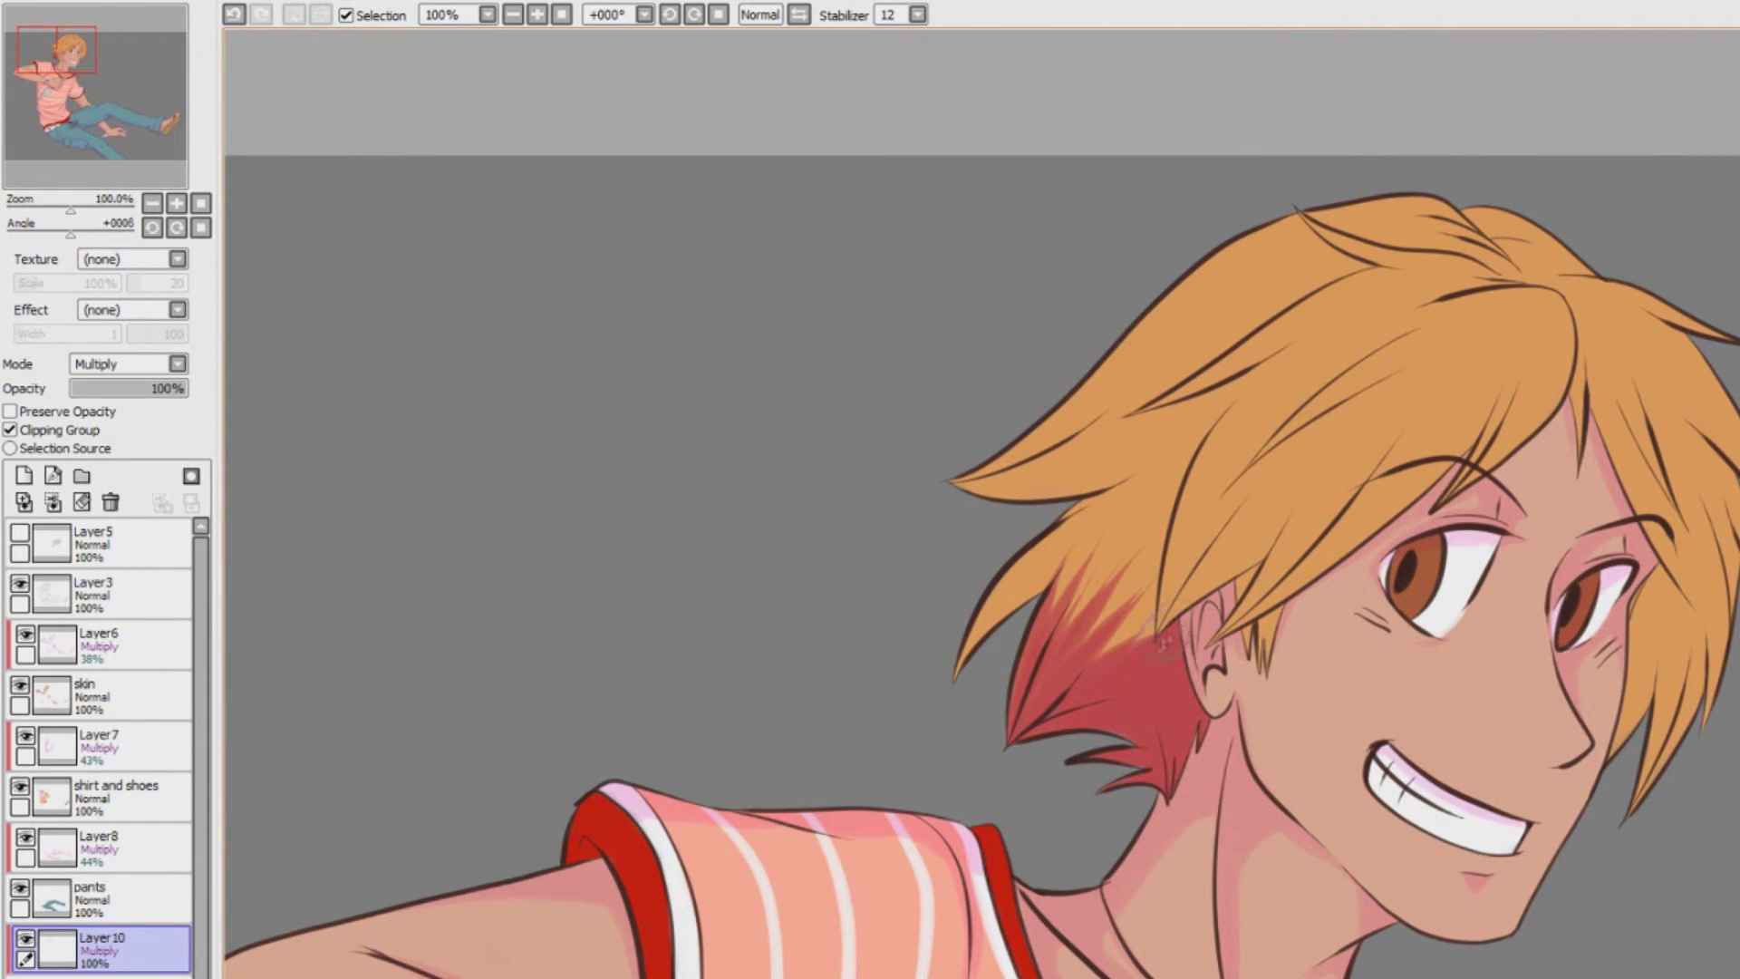
# Shade the back hair tufts and the strands rising toward the crown in red
pyautogui.moveTo(1092, 543); pyautogui.dragTo(956, 676)
pyautogui.moveTo(1196, 426); pyautogui.dragTo(960, 494)
pyautogui.moveTo(1151, 399); pyautogui.dragTo(952, 485)
pyautogui.moveTo(1341, 308); pyautogui.dragTo(1132, 408)
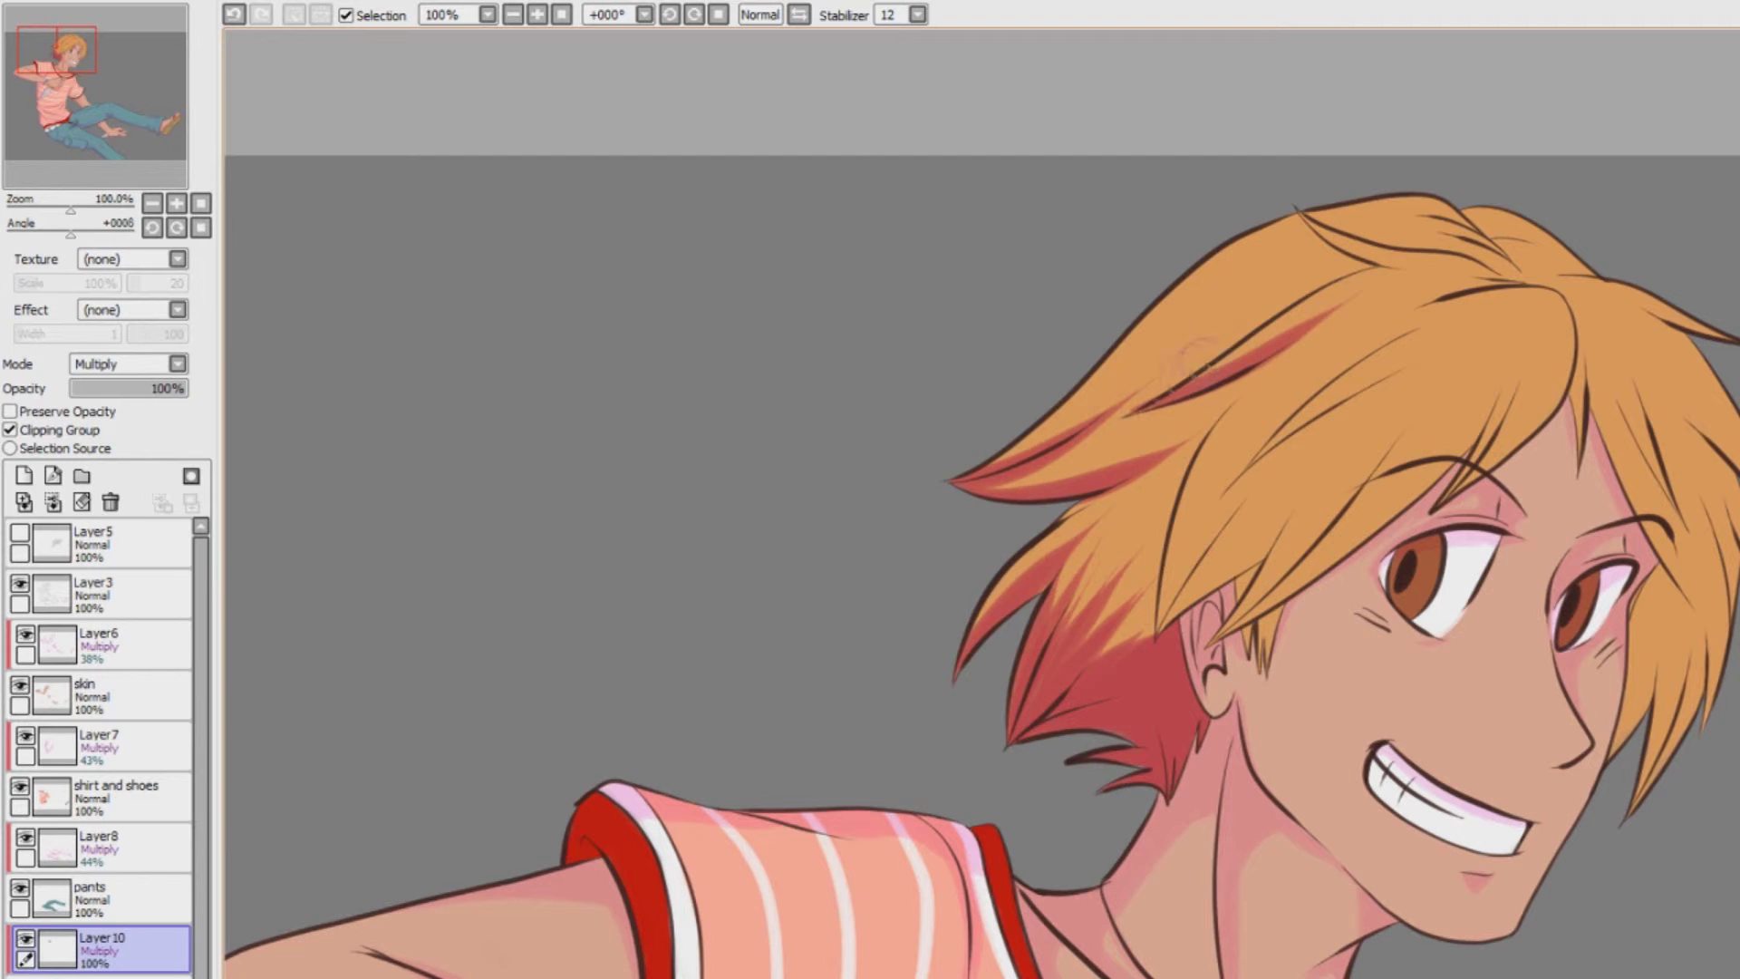
pyautogui.moveTo(1335, 276); pyautogui.dragTo(1178, 385)
pyautogui.moveTo(1387, 281)
pyautogui.mouseDown()
pyautogui.moveTo(1296, 216)
pyautogui.moveTo(1228, 346)
pyautogui.mouseUp()
pyautogui.moveTo(1332, 206); pyautogui.dragTo(1210, 263)
pyautogui.moveTo(1309, 244); pyautogui.dragTo(1147, 311)
# Paint red shadow strands in the side hair above and in front of the ear
pyautogui.moveTo(1395, 362)
pyautogui.mouseDown()
pyautogui.moveTo(1033, 362)
pyautogui.moveTo(882, 477)
pyautogui.moveTo(797, 625)
pyautogui.mouseUp()
pyautogui.moveTo(827, 521); pyautogui.dragTo(790, 634)
pyautogui.moveTo(924, 458); pyautogui.dragTo(804, 621)
pyautogui.moveTo(950, 493); pyautogui.dragTo(845, 645)
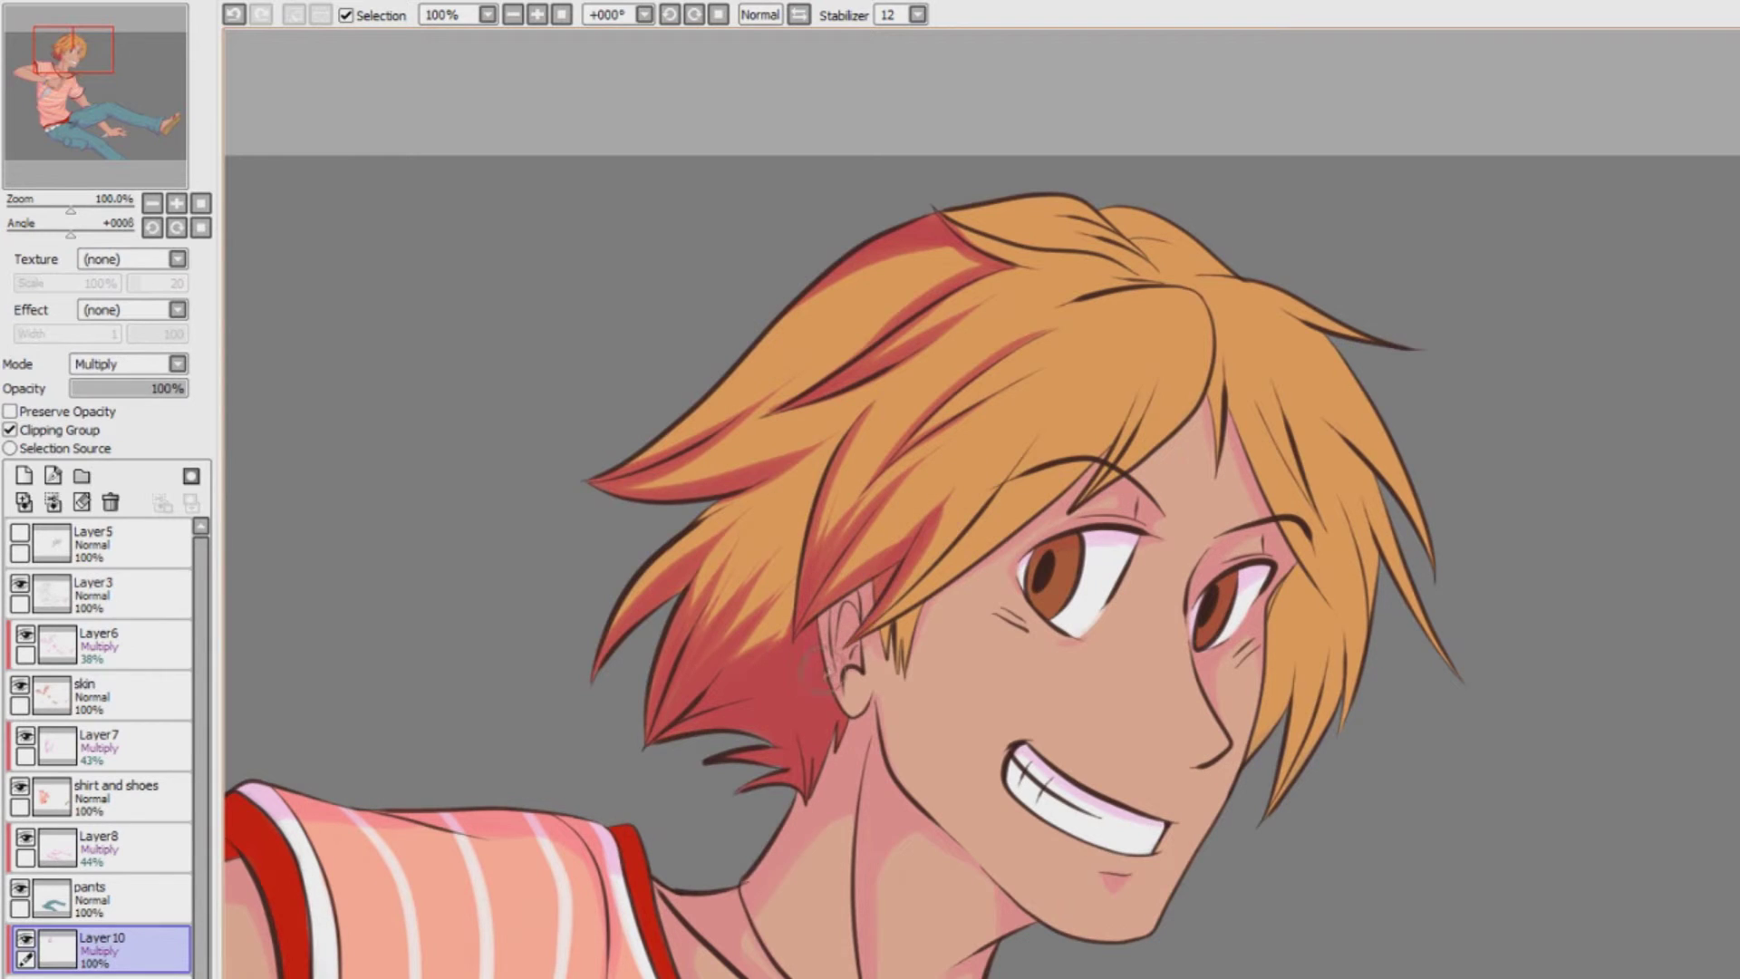
pyautogui.moveTo(1035, 444); pyautogui.dragTo(868, 636)
pyautogui.moveTo(985, 554); pyautogui.dragTo(874, 634)
# Shade the fringe strand above the near eyebrow and the overlapping locks at the crown in red
pyautogui.moveTo(1165, 363); pyautogui.dragTo(1075, 517)
pyautogui.moveTo(1178, 308)
pyautogui.mouseDown()
pyautogui.moveTo(1042, 276)
pyautogui.moveTo(1023, 250)
pyautogui.mouseUp()
pyautogui.moveTo(1164, 272); pyautogui.dragTo(1033, 222)
pyautogui.moveTo(1128, 203)
pyautogui.mouseDown()
pyautogui.moveTo(962, 205)
pyautogui.moveTo(1089, 245)
pyautogui.moveTo(1178, 237)
pyautogui.mouseUp()
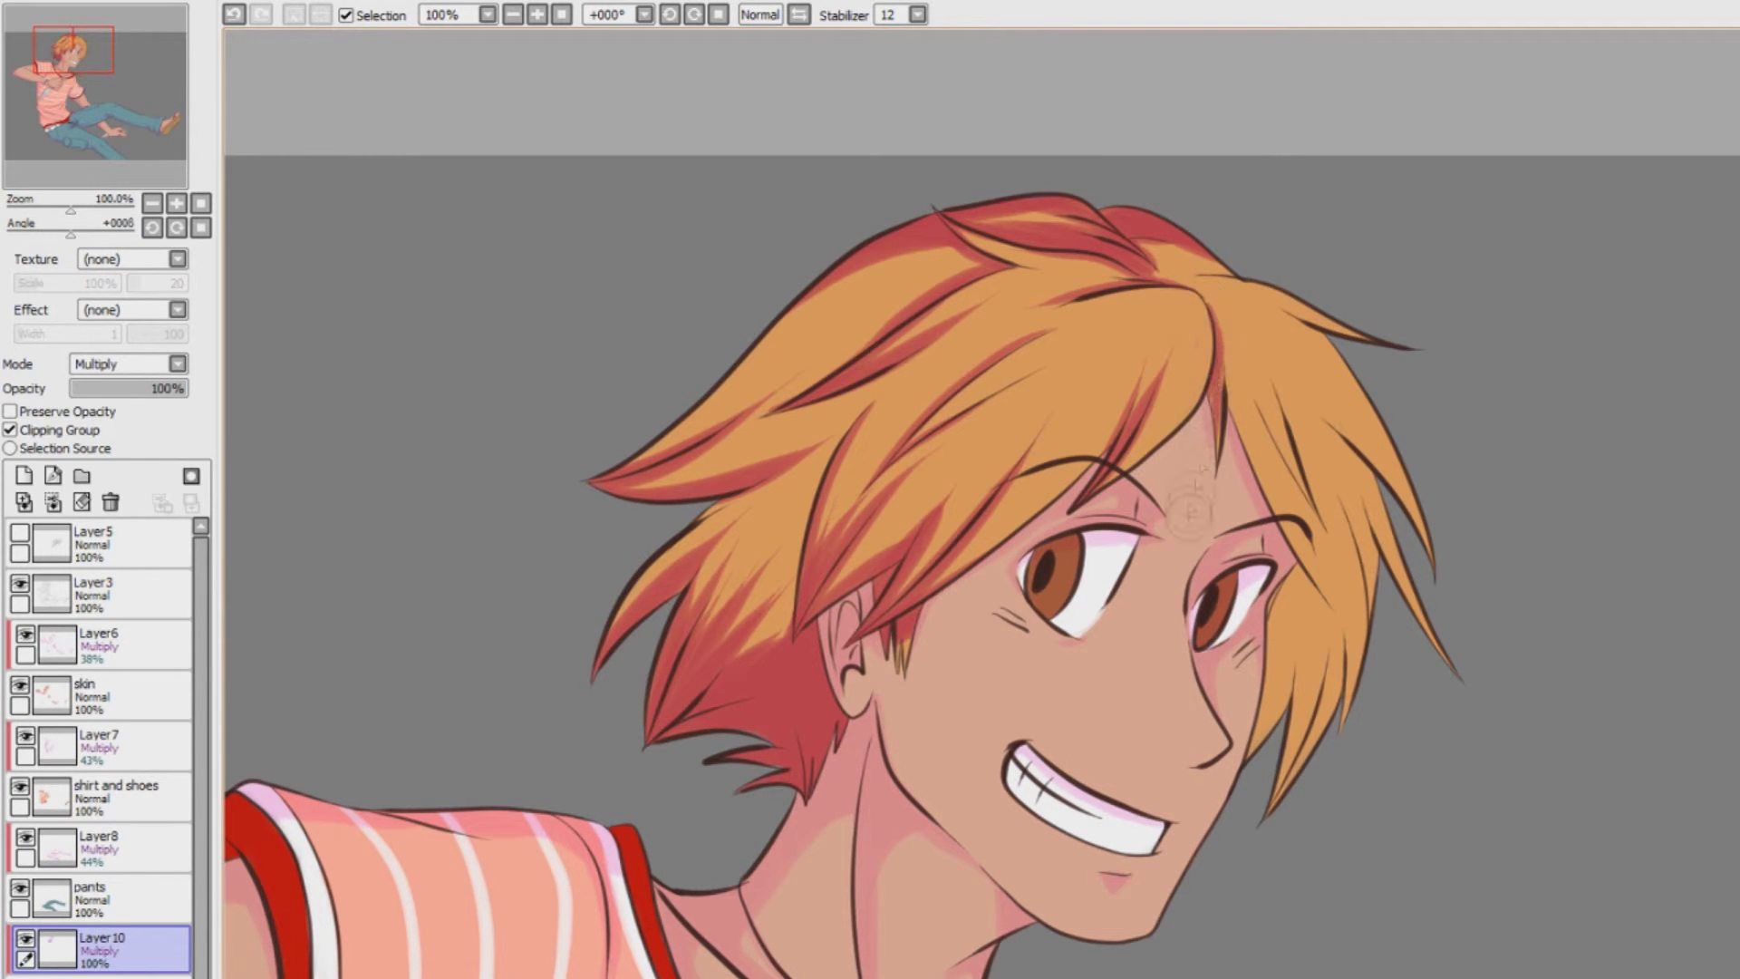
# Shade the hair's edge from the parting down to the far eye and the locks beside the cheek
pyautogui.scroll(1, 1253, 226)
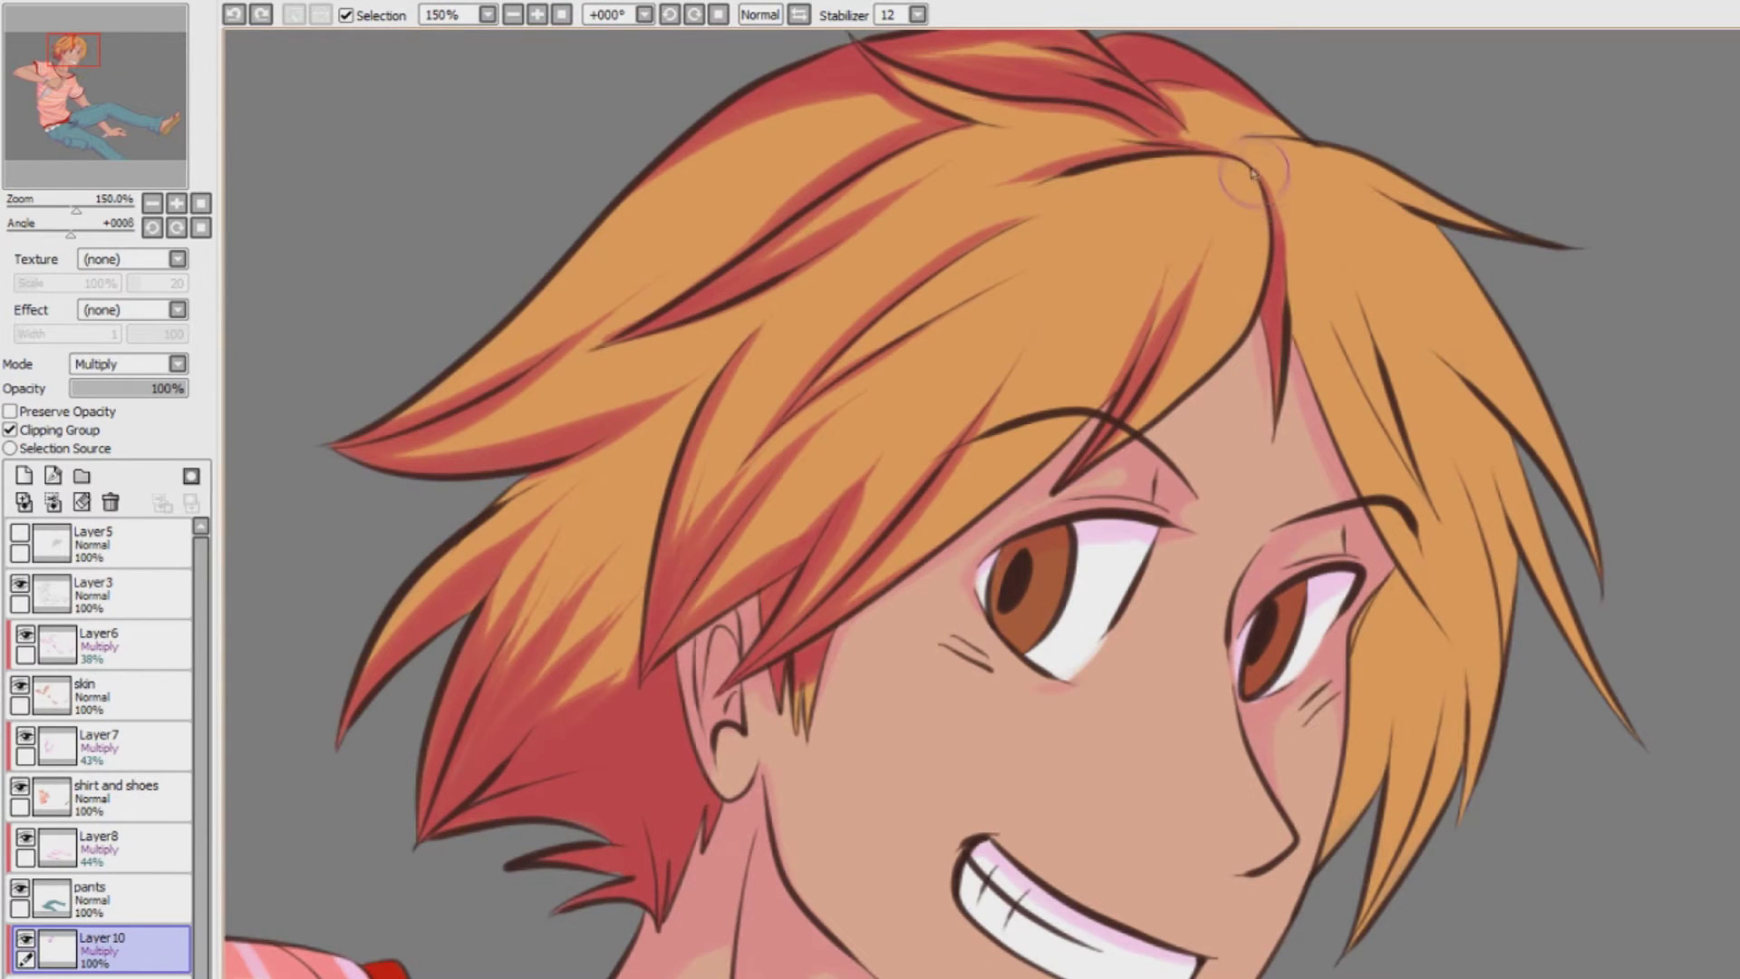
pyautogui.moveTo(1322, 346)
pyautogui.mouseDown()
pyautogui.moveTo(1462, 638)
pyautogui.moveTo(1352, 718)
pyautogui.mouseUp()
pyautogui.moveTo(1402, 615); pyautogui.dragTo(1348, 745)
pyautogui.moveTo(1391, 652); pyautogui.dragTo(1352, 943)
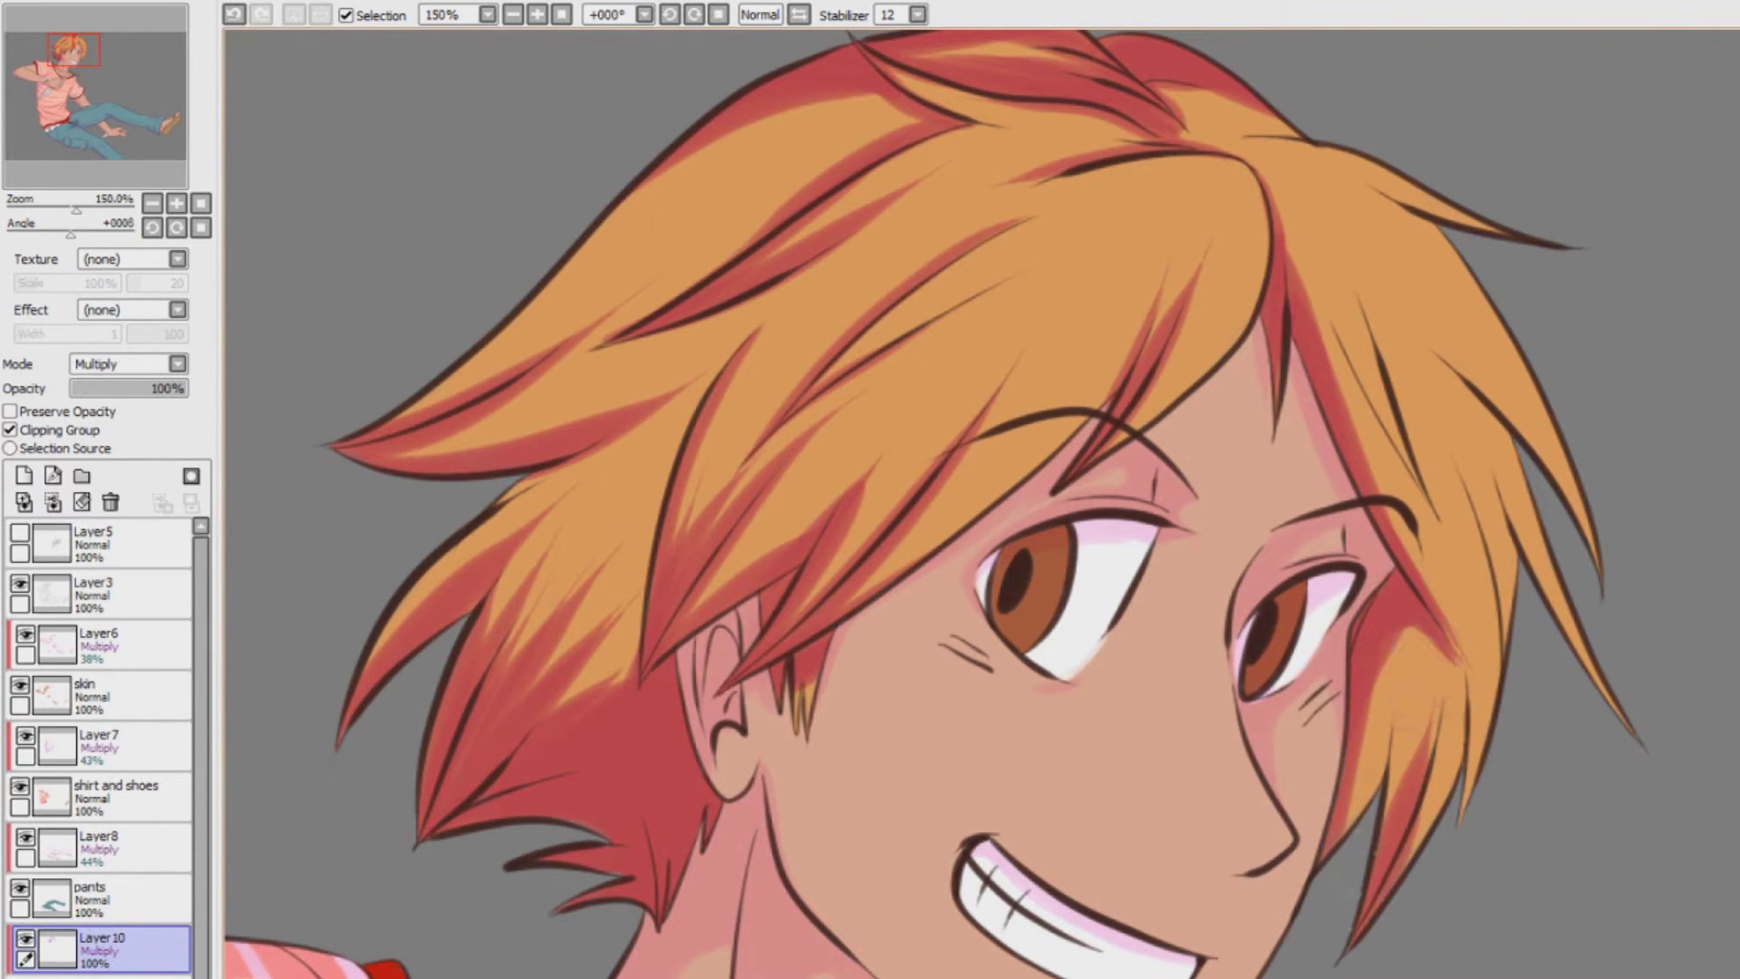
# Shade the remaining outer locks and pointed tips on the far side of the hair in red
pyautogui.moveTo(1484, 612); pyautogui.dragTo(1414, 861)
pyautogui.moveTo(1508, 718); pyautogui.dragTo(1453, 429)
pyautogui.moveTo(1494, 594)
pyautogui.mouseDown()
pyautogui.moveTo(1450, 433)
pyautogui.moveTo(1554, 616)
pyautogui.mouseUp()
pyautogui.moveTo(1511, 503); pyautogui.dragTo(1638, 743)
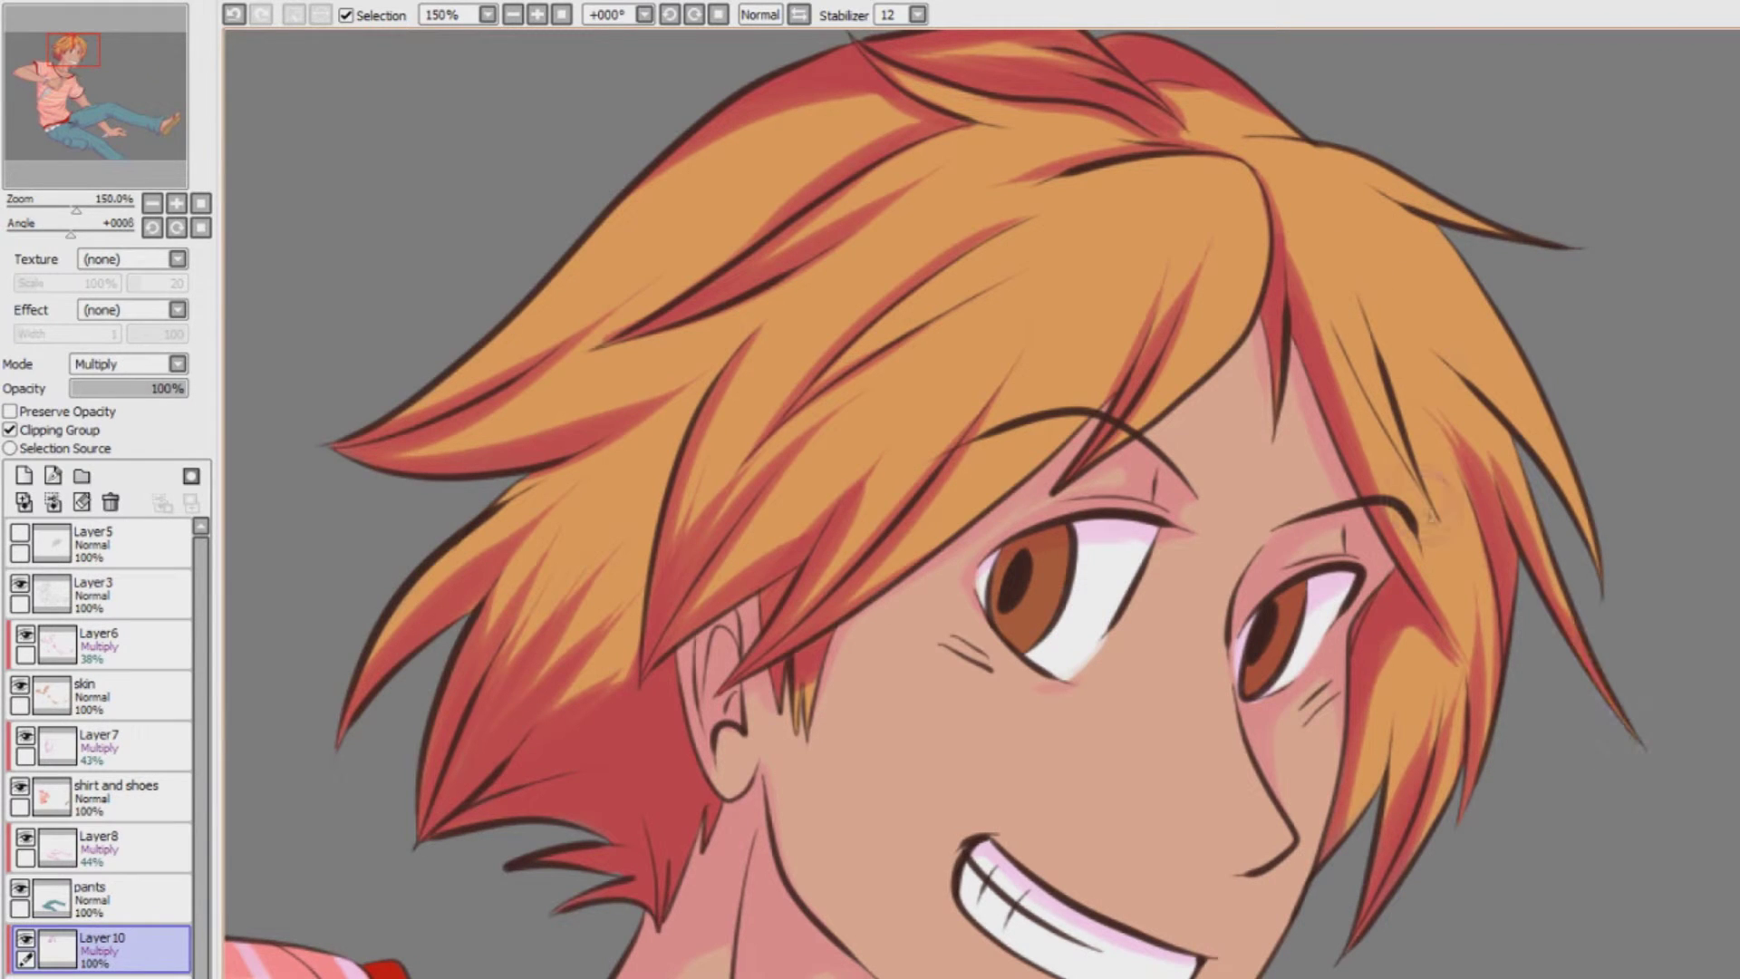
pyautogui.moveTo(1341, 324); pyautogui.dragTo(1439, 515)
pyautogui.moveTo(1439, 344); pyautogui.dragTo(1600, 572)
pyautogui.moveTo(1561, 249); pyautogui.dragTo(1350, 178)
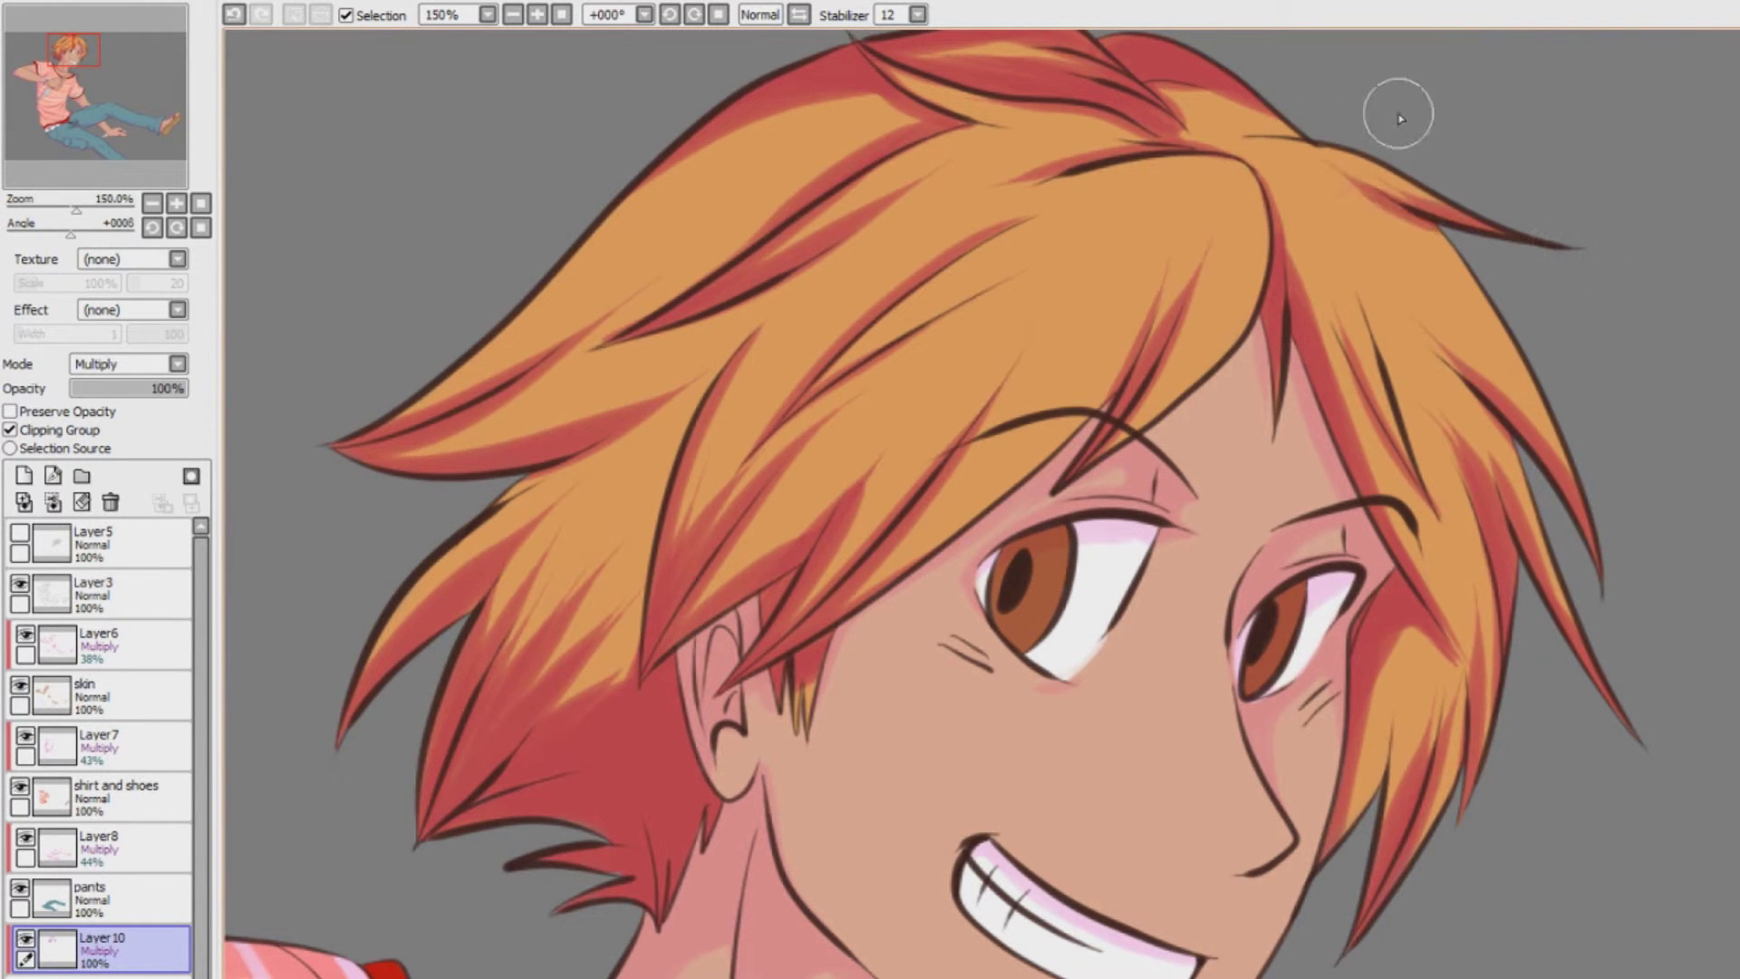
# Lower the opacity of the hair shading layer to 69%
pyautogui.click(515, 15)
pyautogui.click(515, 15)
pyautogui.click(514, 16)
pyautogui.click(514, 15)
pyautogui.click(515, 16)
pyautogui.scroll(-3, 1102, 544)
pyautogui.click(538, 15)
pyautogui.moveTo(186, 388); pyautogui.dragTo(151, 387)
pyautogui.moveTo(199, 685); pyautogui.dragTo(200, 702)
pyautogui.moveTo(1178, 689); pyautogui.dragTo(1051, 481)
pyautogui.click(109, 977)
pyautogui.click(537, 15)
pyautogui.click(538, 16)
pyautogui.click(538, 15)
pyautogui.moveTo(507, 797); pyautogui.dragTo(1194, 351)
pyautogui.moveTo(1018, 615); pyautogui.dragTo(1216, 581)
pyautogui.moveTo(988, 639)
pyautogui.mouseDown()
pyautogui.moveTo(784, 752)
pyautogui.moveTo(979, 659)
pyautogui.mouseUp()
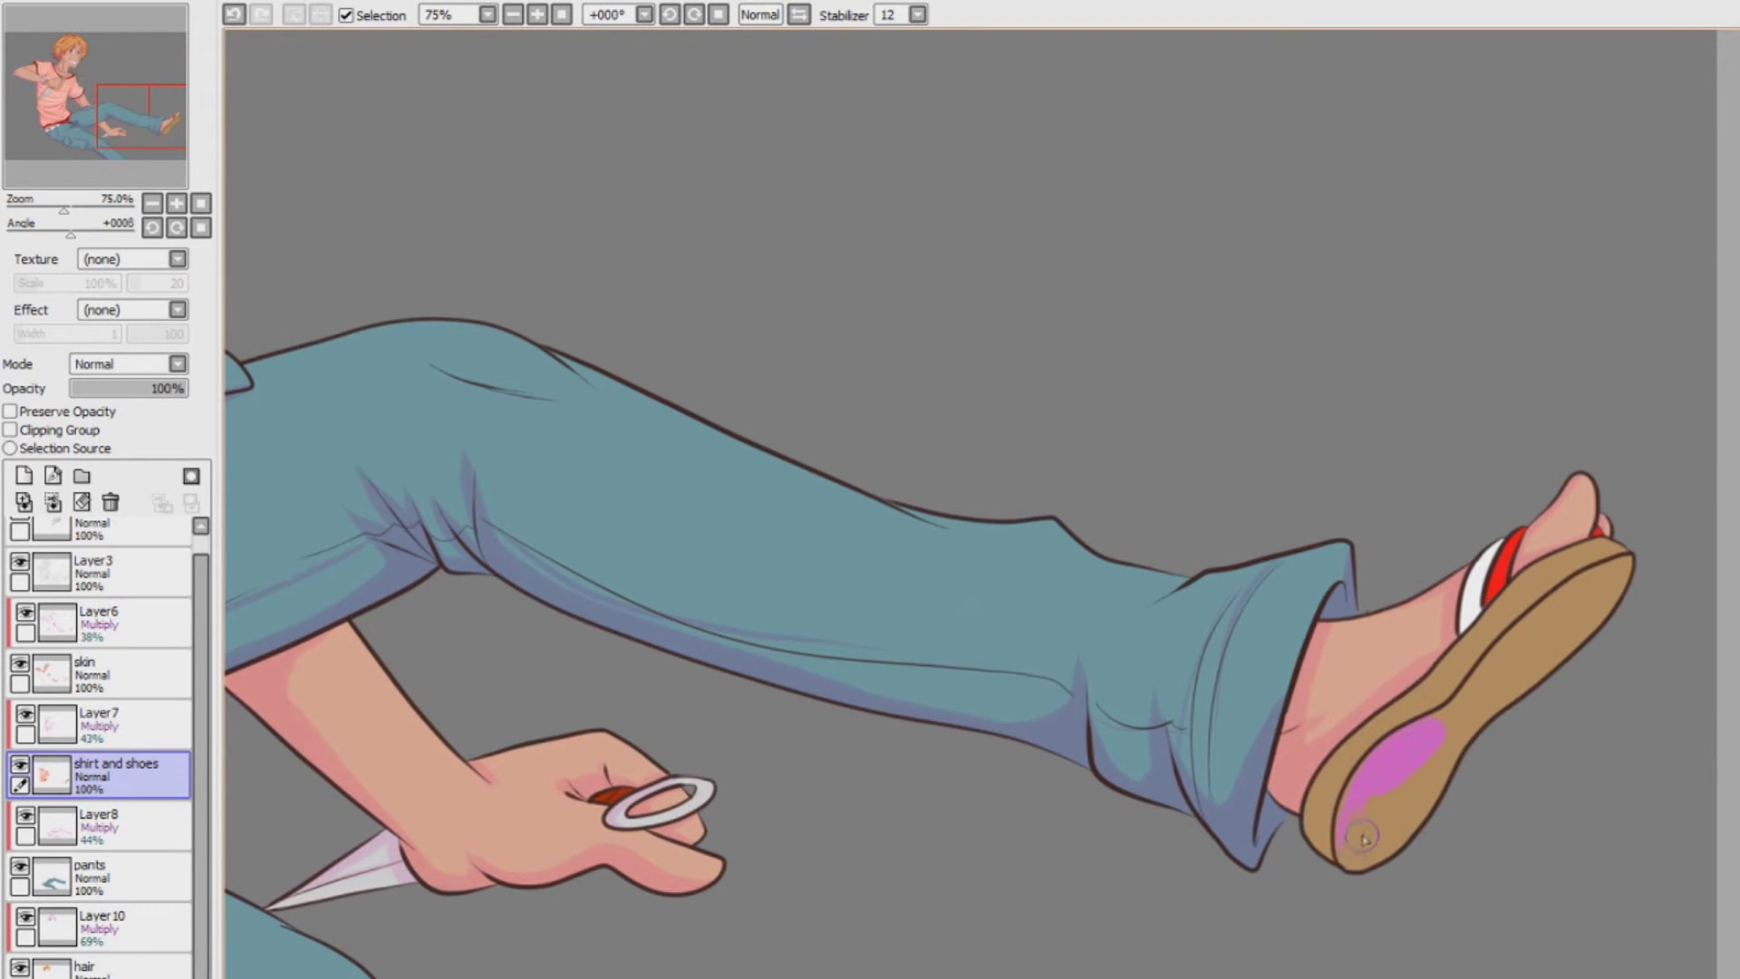
pyautogui.hotkey('ctrl', 'z')
# Shade the sandal's sole, side edge and strap on the clipped shirt-and-shoes Multiply layer, Layer7
pyautogui.click(145, 708)
pyautogui.moveTo(1354, 811)
pyautogui.mouseDown()
pyautogui.moveTo(1448, 732)
pyautogui.moveTo(1375, 820)
pyautogui.mouseUp()
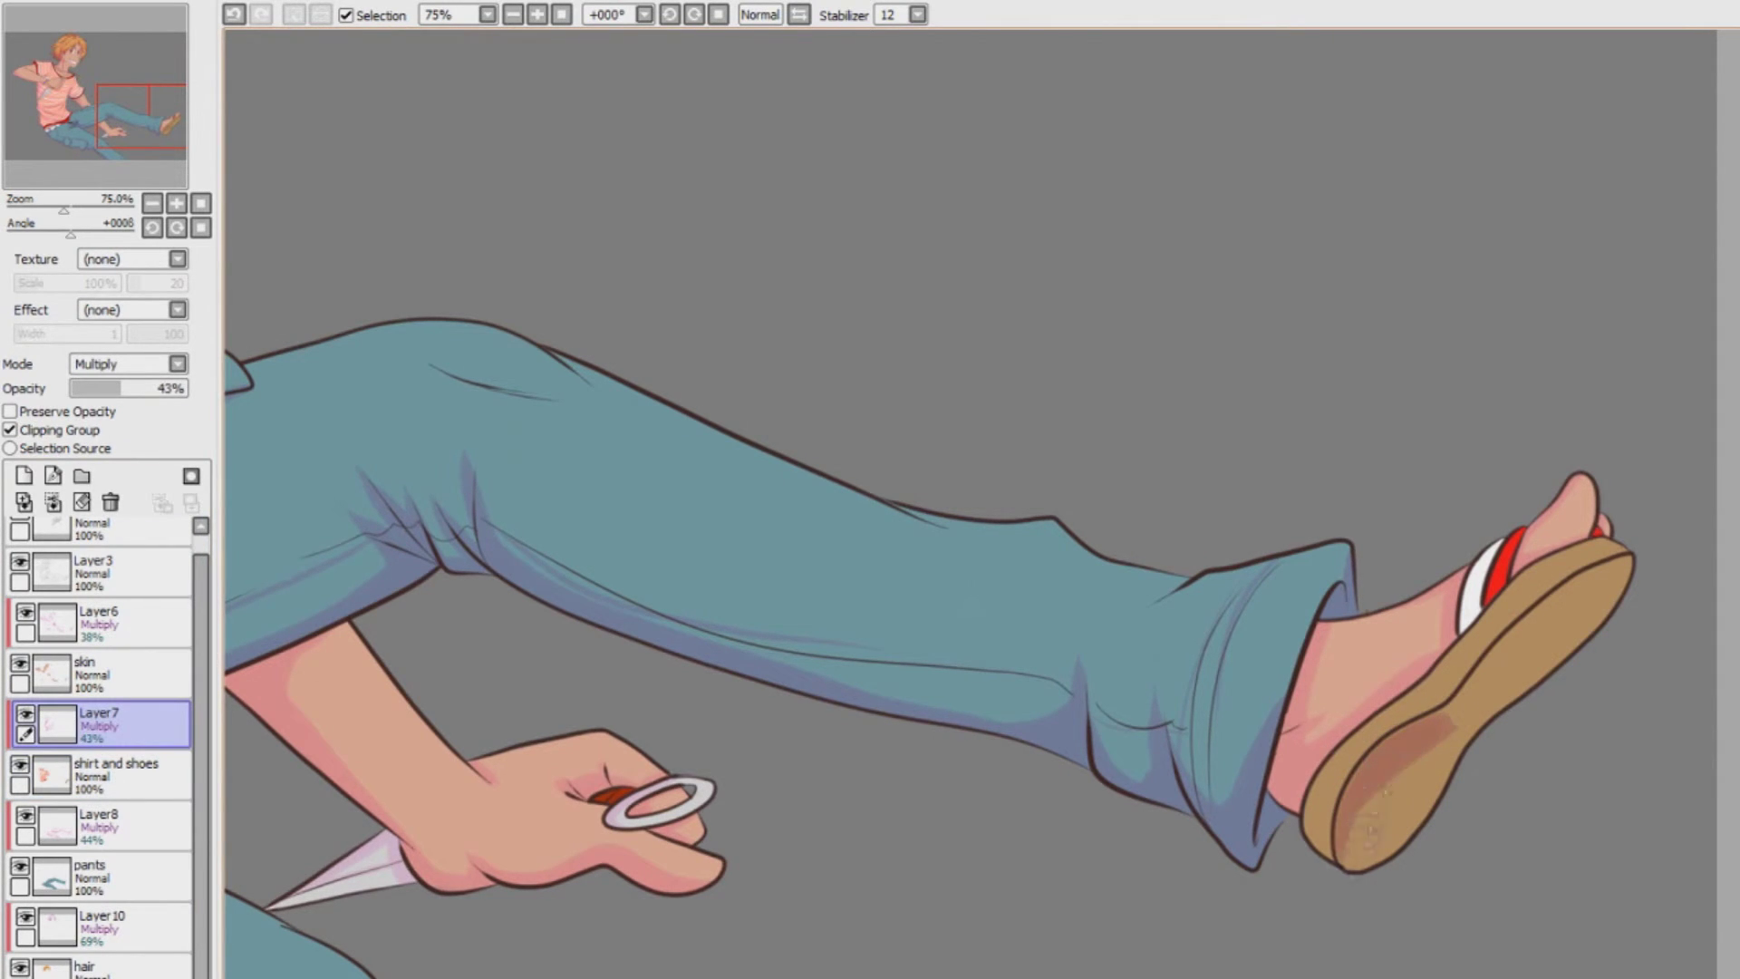
pyautogui.moveTo(1351, 879)
pyautogui.mouseDown()
pyautogui.moveTo(1473, 694)
pyautogui.moveTo(1504, 600)
pyautogui.moveTo(1615, 536)
pyautogui.mouseUp()
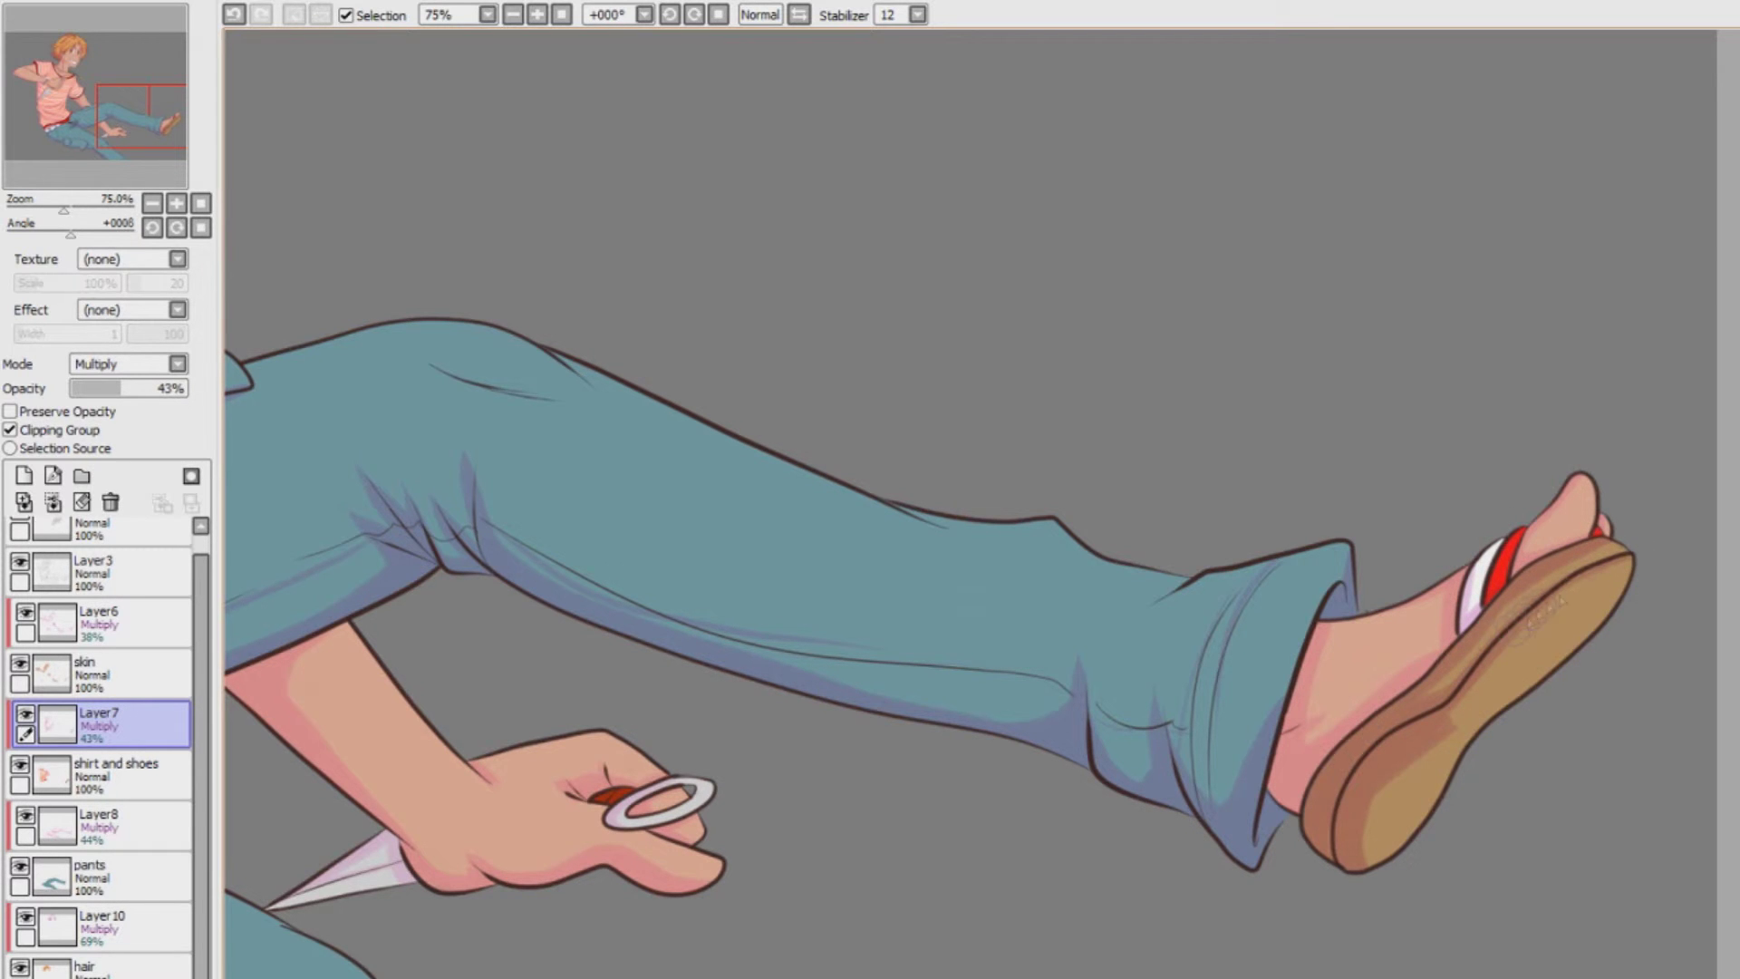
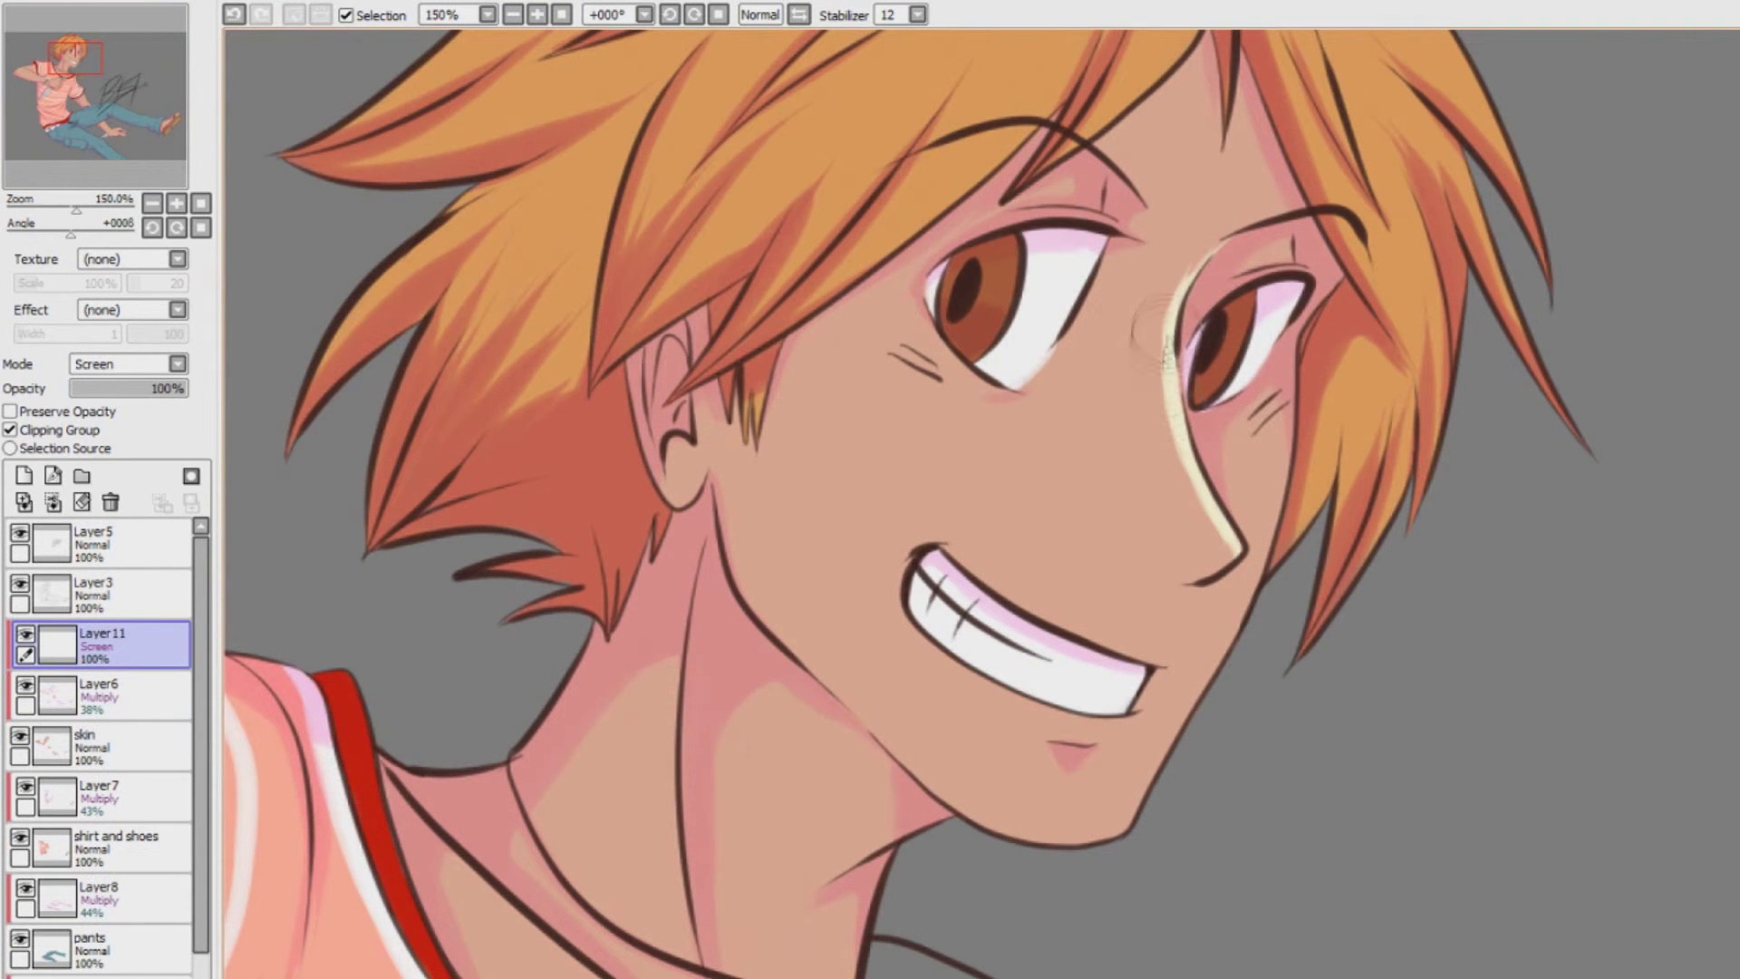
# Paint a pale yellow highlight down the nose bridge to its tip on the clipped Screen layer
pyautogui.moveTo(1216, 533); pyautogui.dragTo(1233, 558)
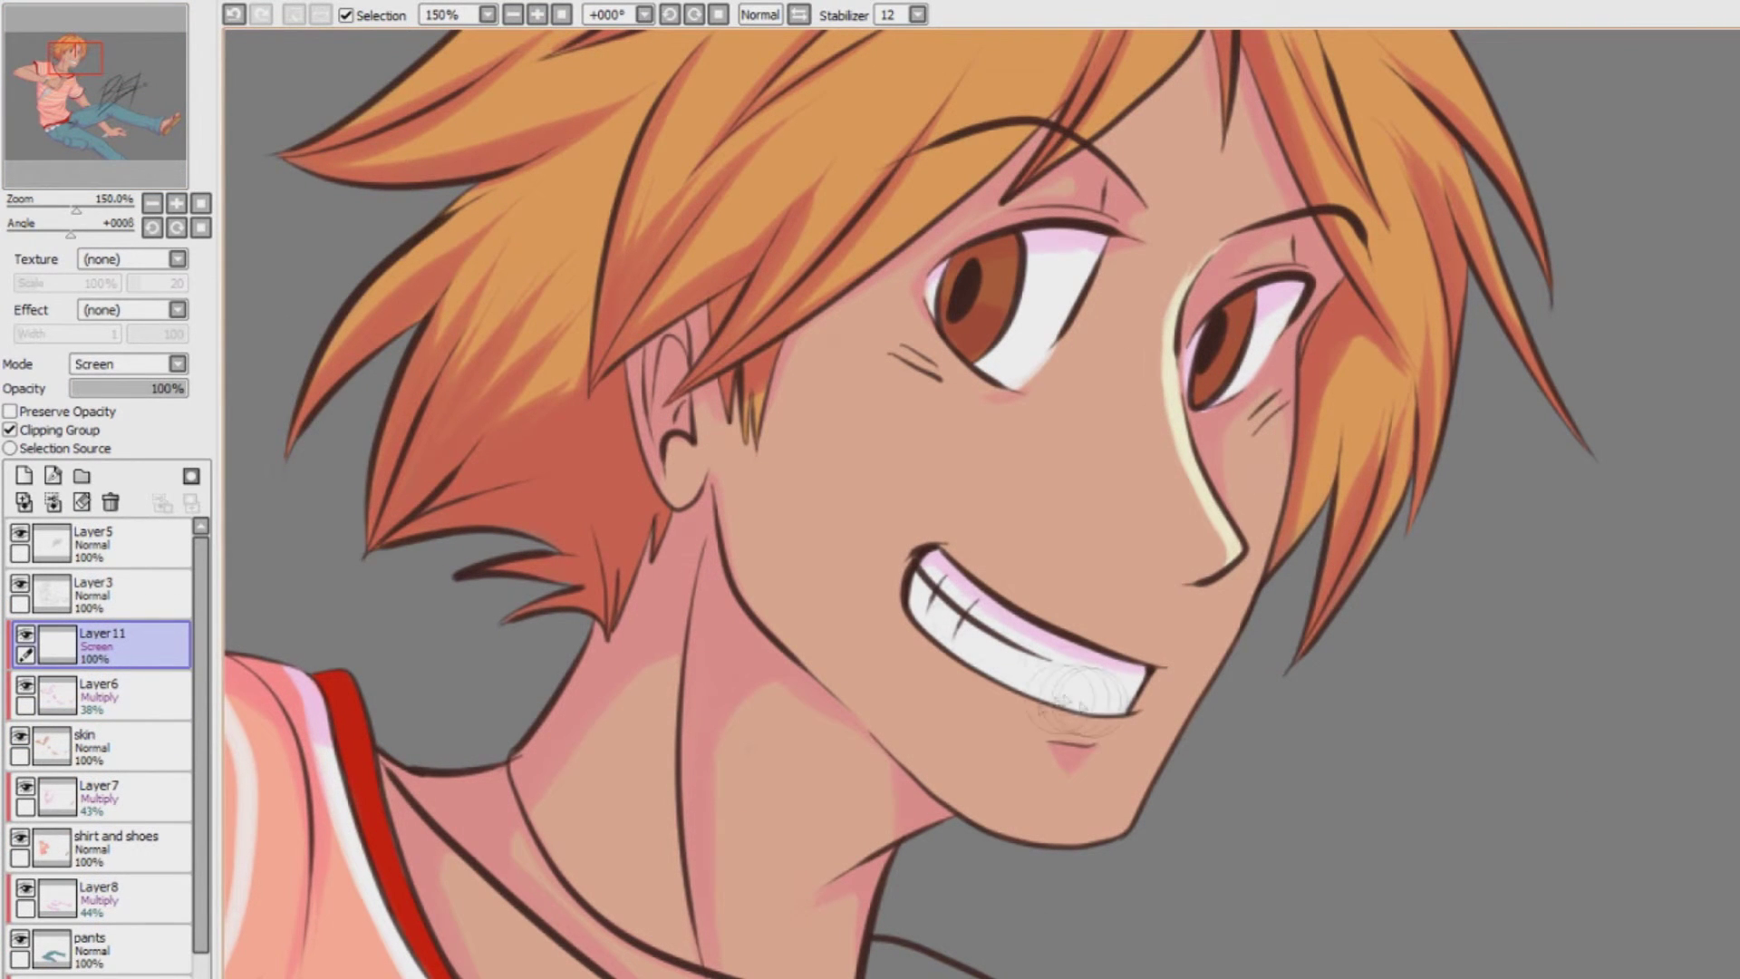
# Paint small pale yellow highlights below the lower lip and on the cheek under the near eye
pyautogui.moveTo(1085, 714)
pyautogui.mouseDown()
pyautogui.moveTo(1099, 730)
pyautogui.moveTo(1058, 734)
pyautogui.mouseUp()
pyautogui.hotkey('ctrl', 'z')
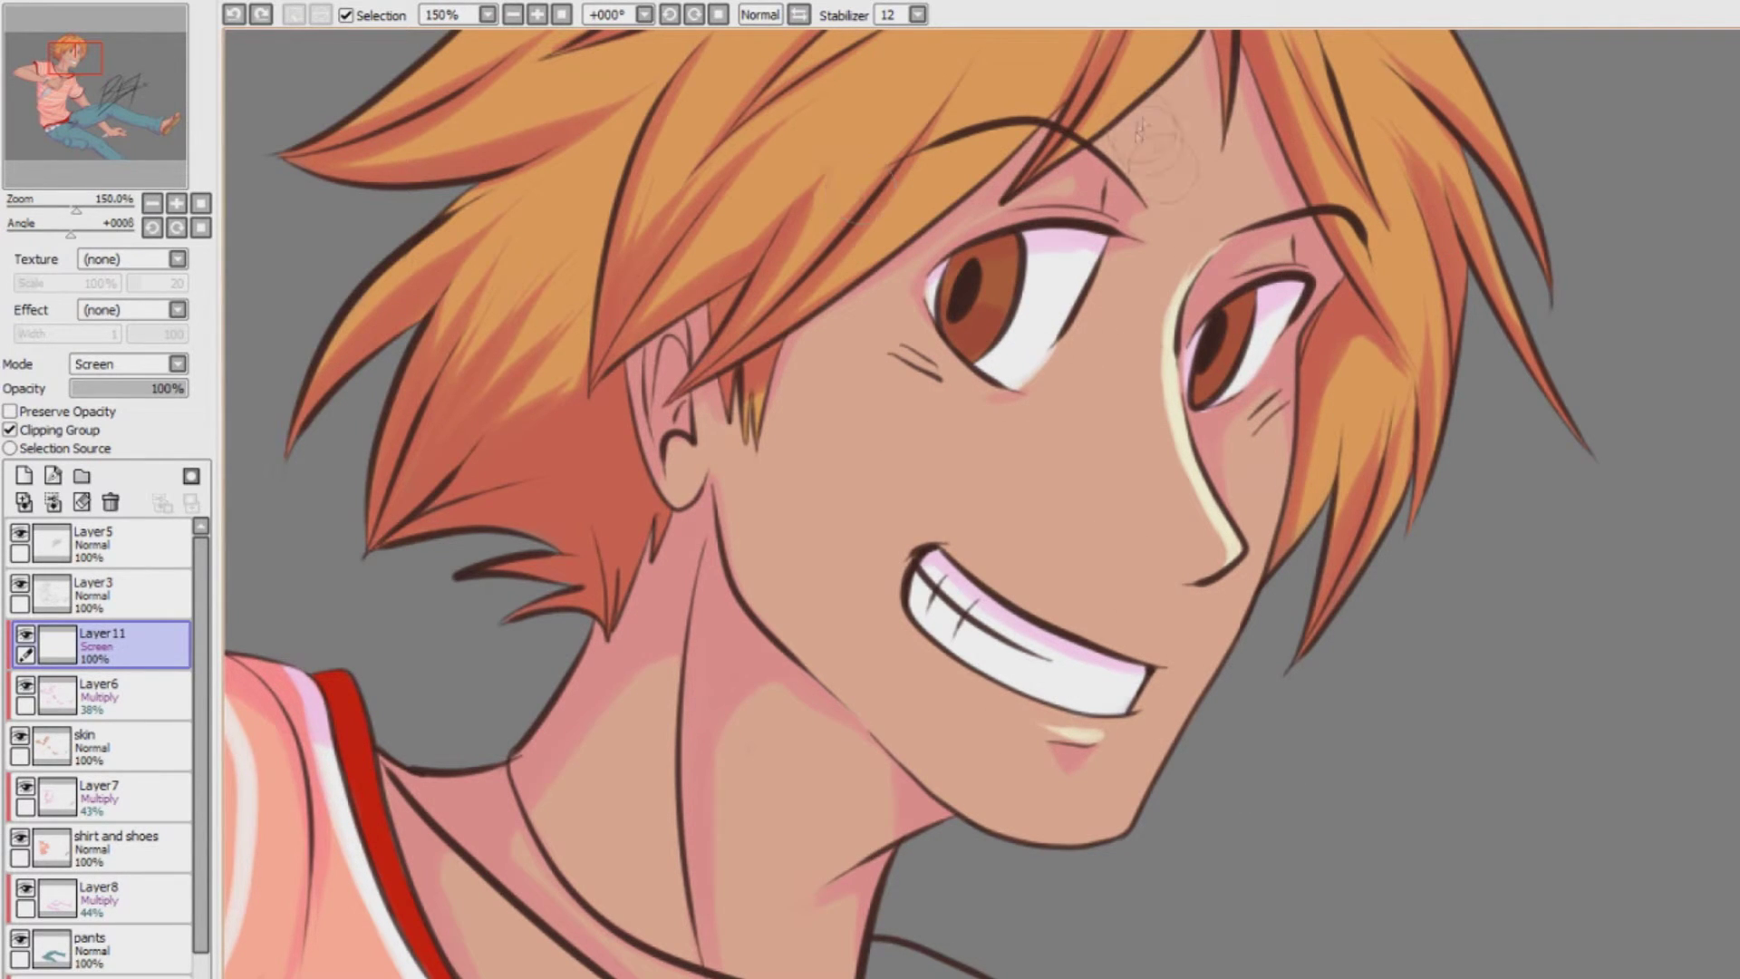
pyautogui.moveTo(902, 367); pyautogui.dragTo(931, 441)
# Paint slim pale yellow highlights along the neck muscle and both collarbones on the skin's Screen layer
pyautogui.moveTo(665, 694); pyautogui.dragTo(670, 920)
pyautogui.hotkey('ctrl', 'z')
pyautogui.moveTo(667, 689); pyautogui.dragTo(694, 928)
pyautogui.hotkey('ctrl', 'z')
pyautogui.moveTo(670, 705); pyautogui.dragTo(696, 948)
pyautogui.moveTo(682, 787)
pyautogui.mouseDown()
pyautogui.moveTo(681, 430)
pyautogui.moveTo(982, 420)
pyautogui.mouseUp()
pyautogui.moveTo(1002, 718); pyautogui.dragTo(805, 541)
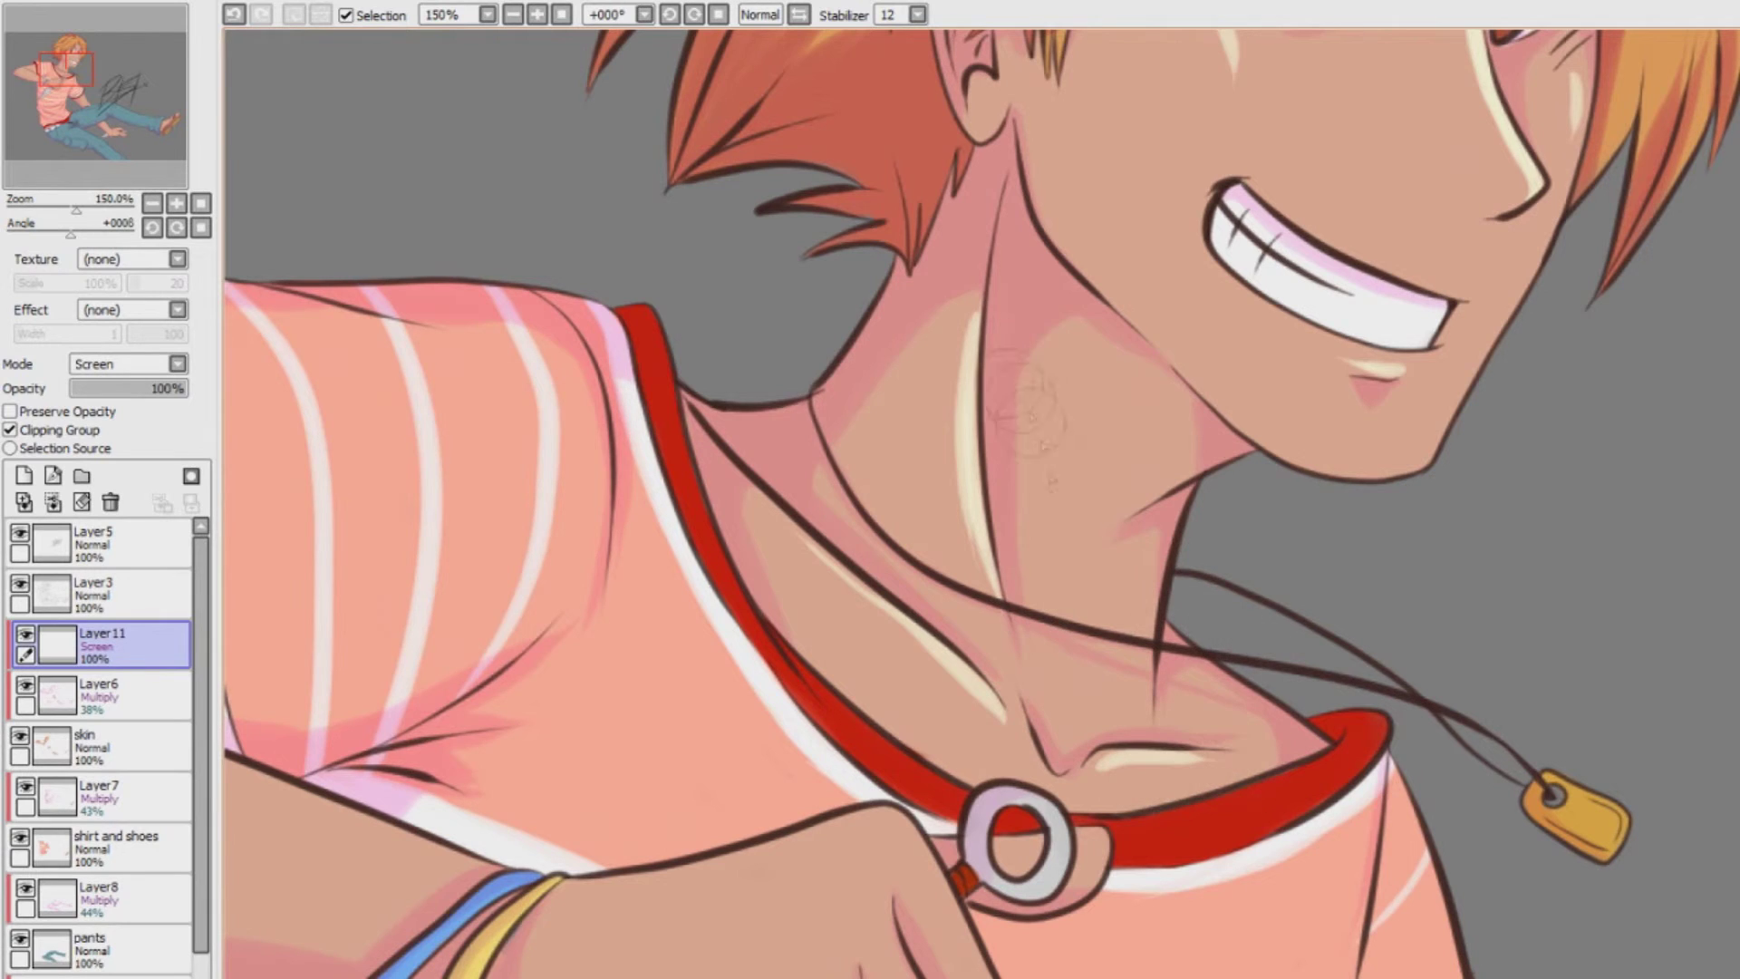
# Paint a broad tapering highlight down the throat and a thin one along the chin's front edge
pyautogui.moveTo(1057, 341); pyautogui.dragTo(1033, 544)
pyautogui.moveTo(1079, 303)
pyautogui.mouseDown()
pyautogui.moveTo(1040, 587)
pyautogui.moveTo(1038, 367)
pyautogui.moveTo(1024, 467)
pyautogui.mouseUp()
pyautogui.moveTo(1085, 333); pyautogui.dragTo(1042, 429)
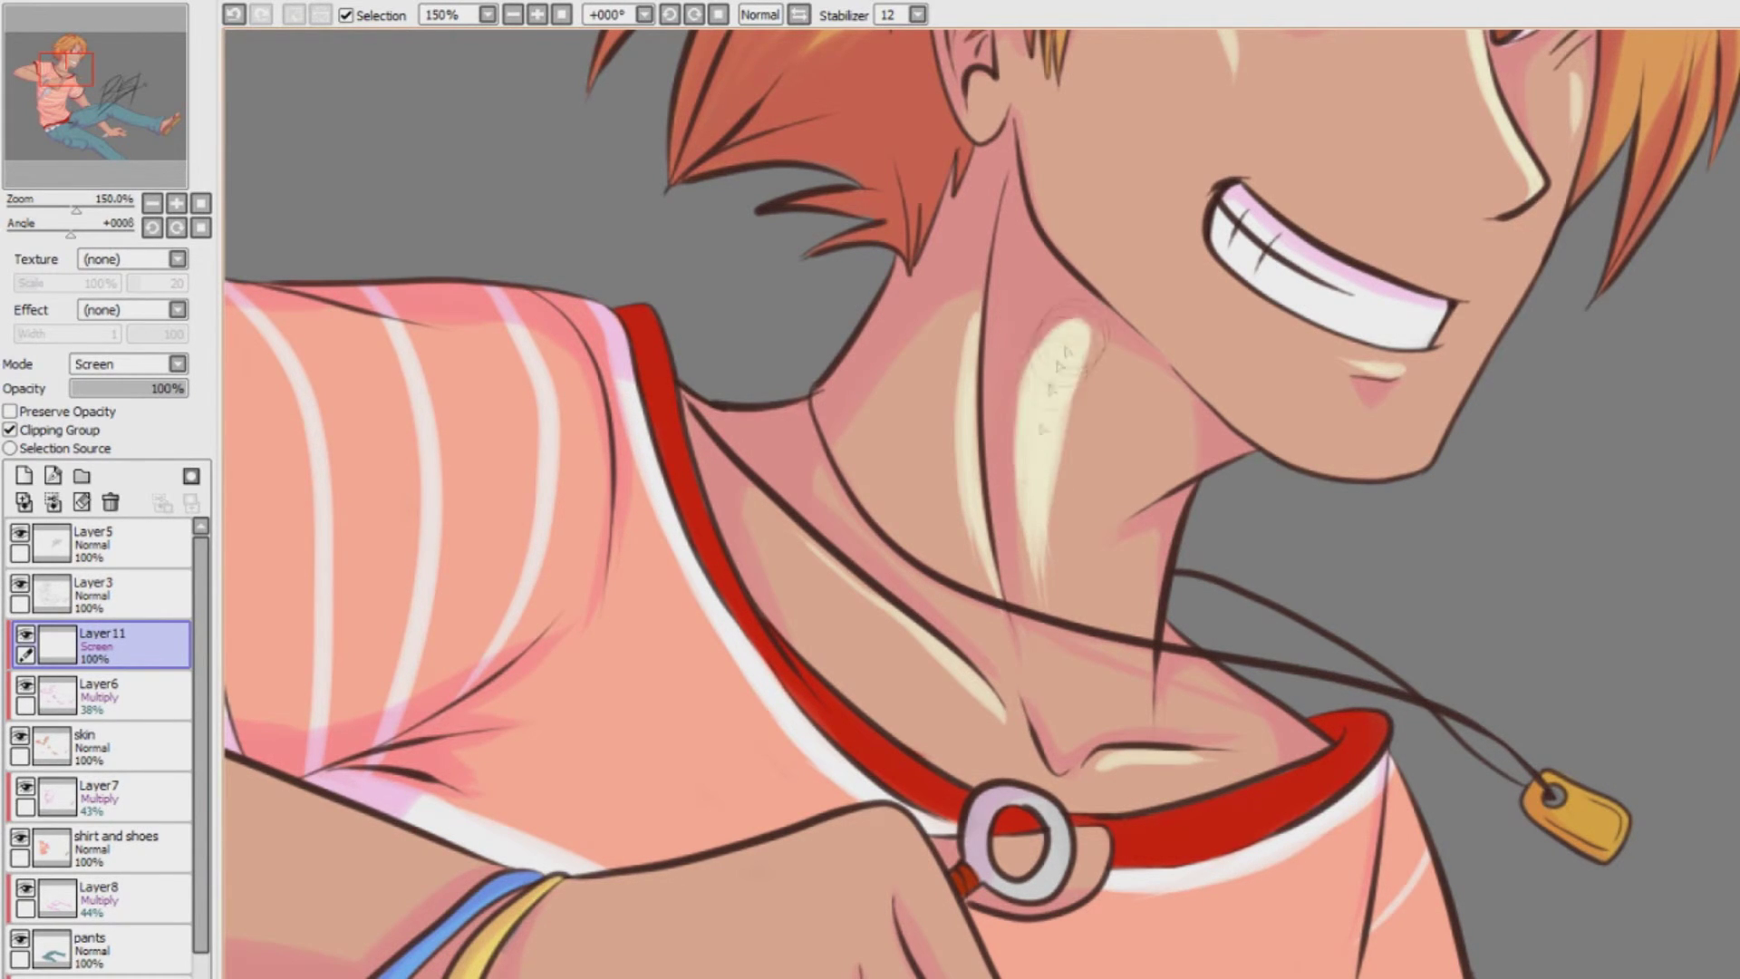
pyautogui.scroll(-4, 1076, 668)
pyautogui.scroll(7, 1076, 669)
pyautogui.moveTo(1418, 616); pyautogui.dragTo(1497, 489)
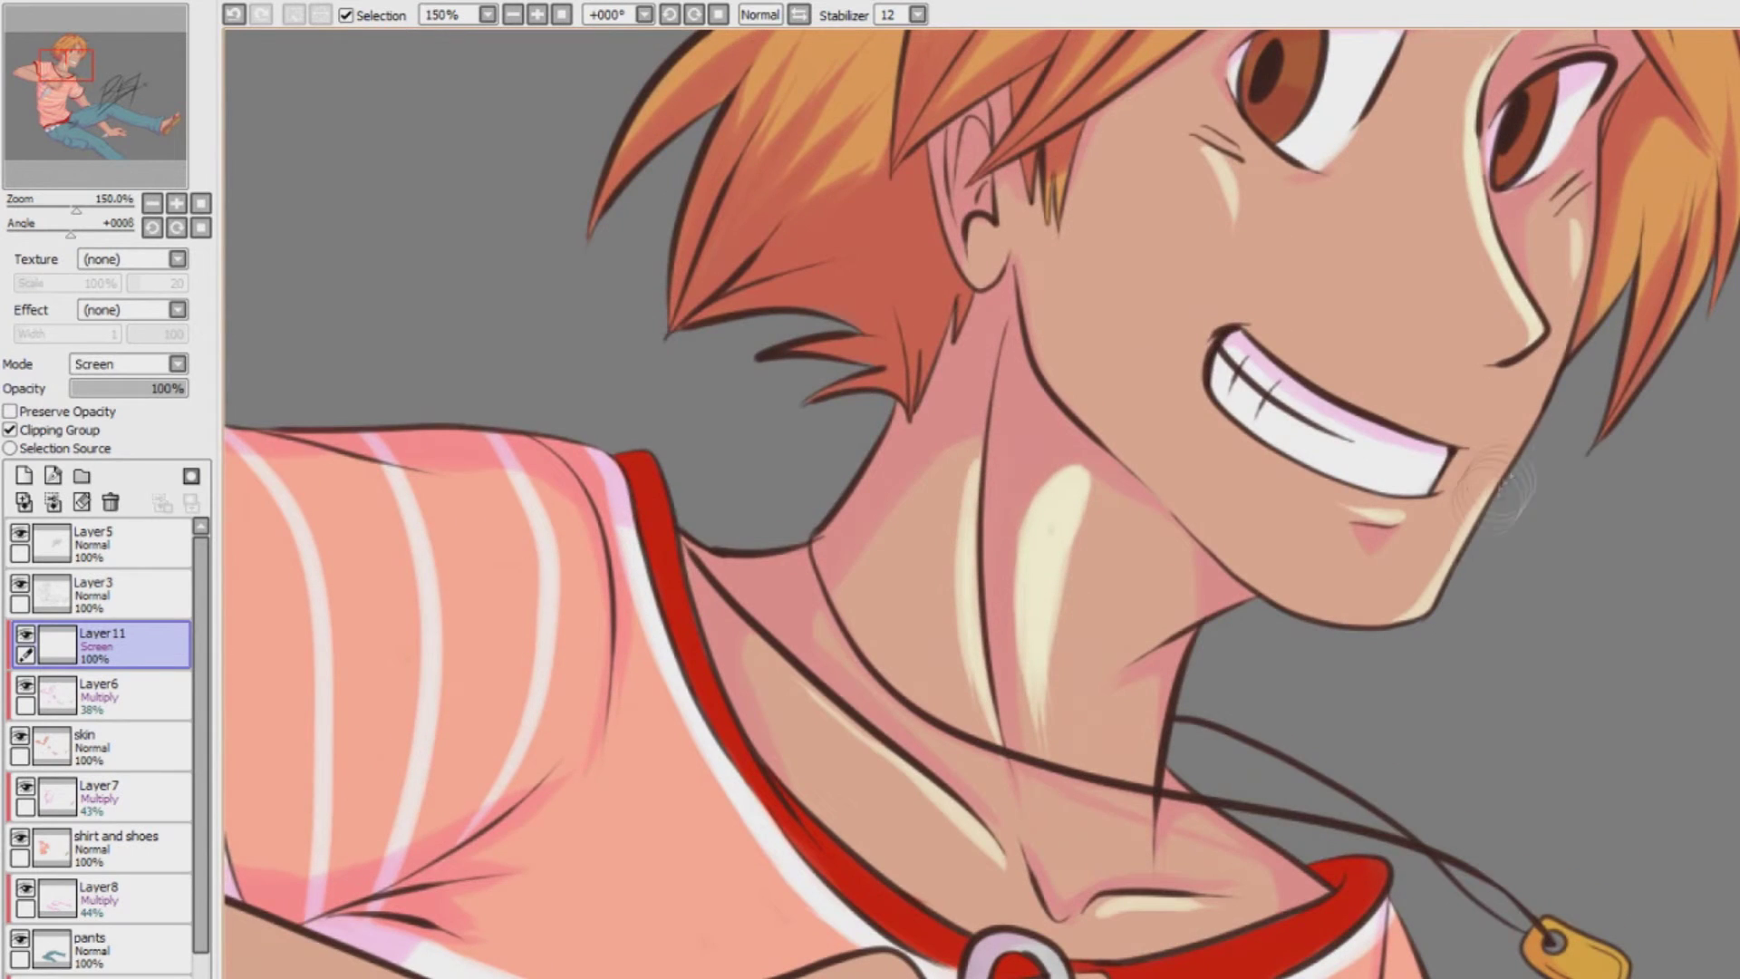
# Highlight the back edge and finger ridges of the raised fist in pale yellow
pyautogui.scroll(-5, 902, 524)
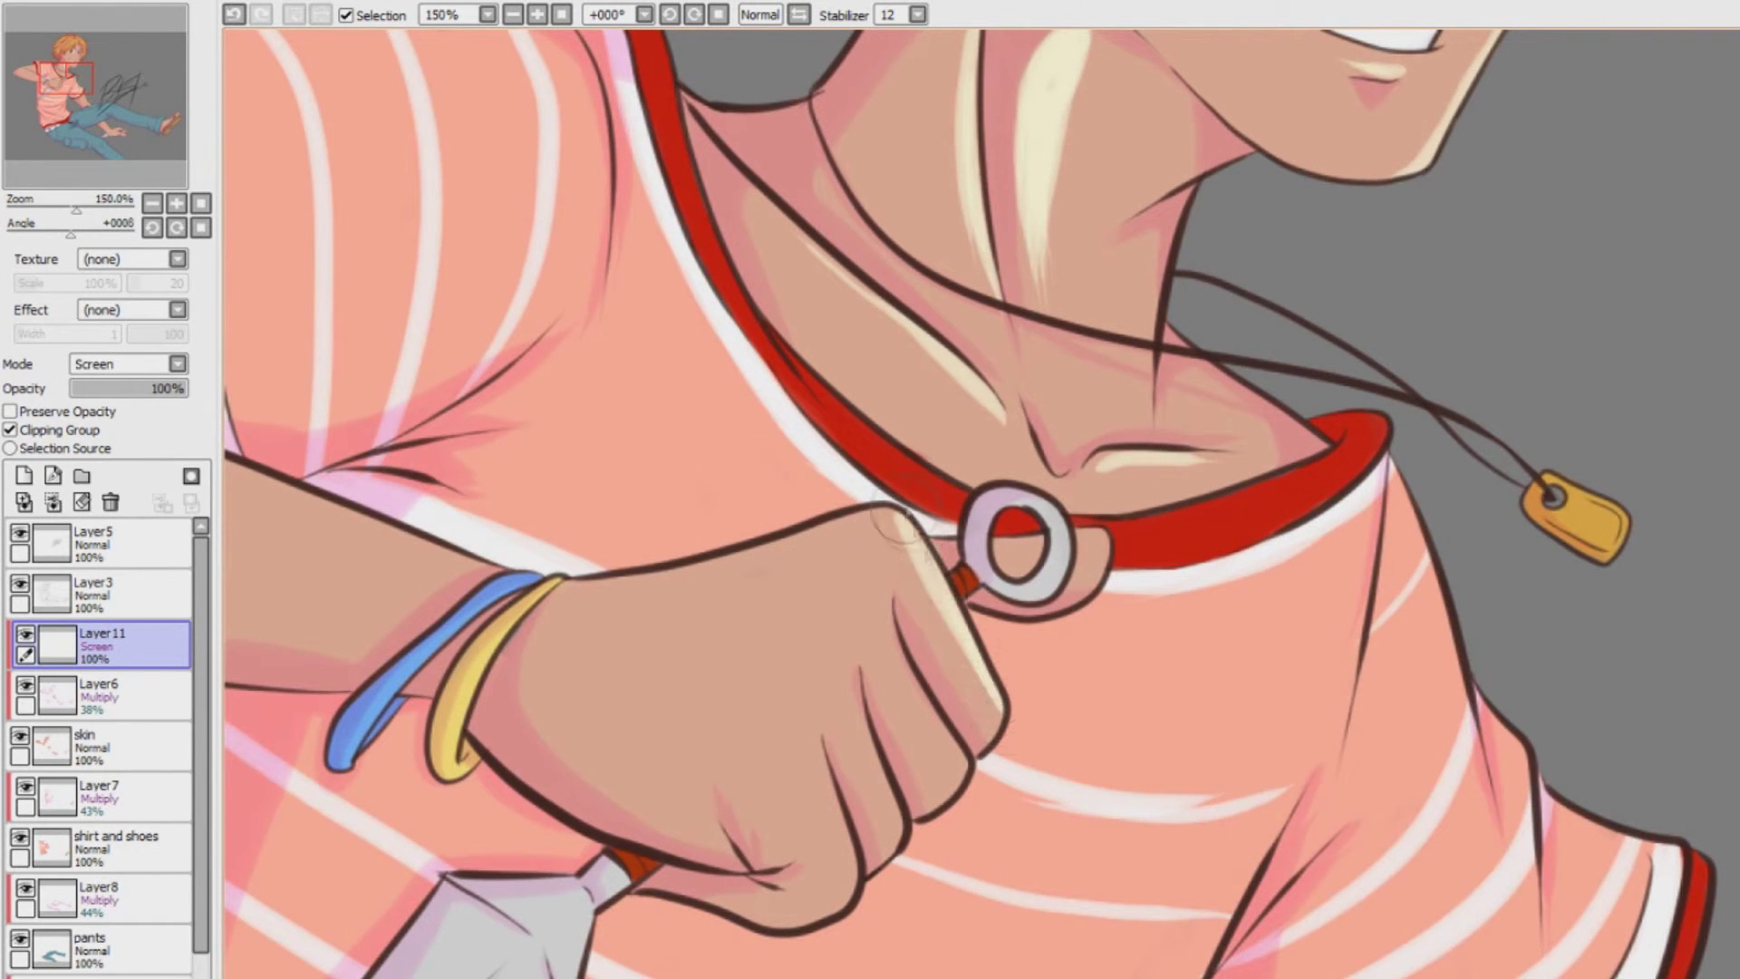
pyautogui.moveTo(893, 600); pyautogui.dragTo(992, 793)
pyautogui.moveTo(859, 702); pyautogui.dragTo(902, 856)
pyautogui.moveTo(816, 765); pyautogui.dragTo(852, 929)
# Mirror the canvas view and paint a pale yellow highlight along the upper side of the raised forearm
pyautogui.hscroll(-10, 852, 676)
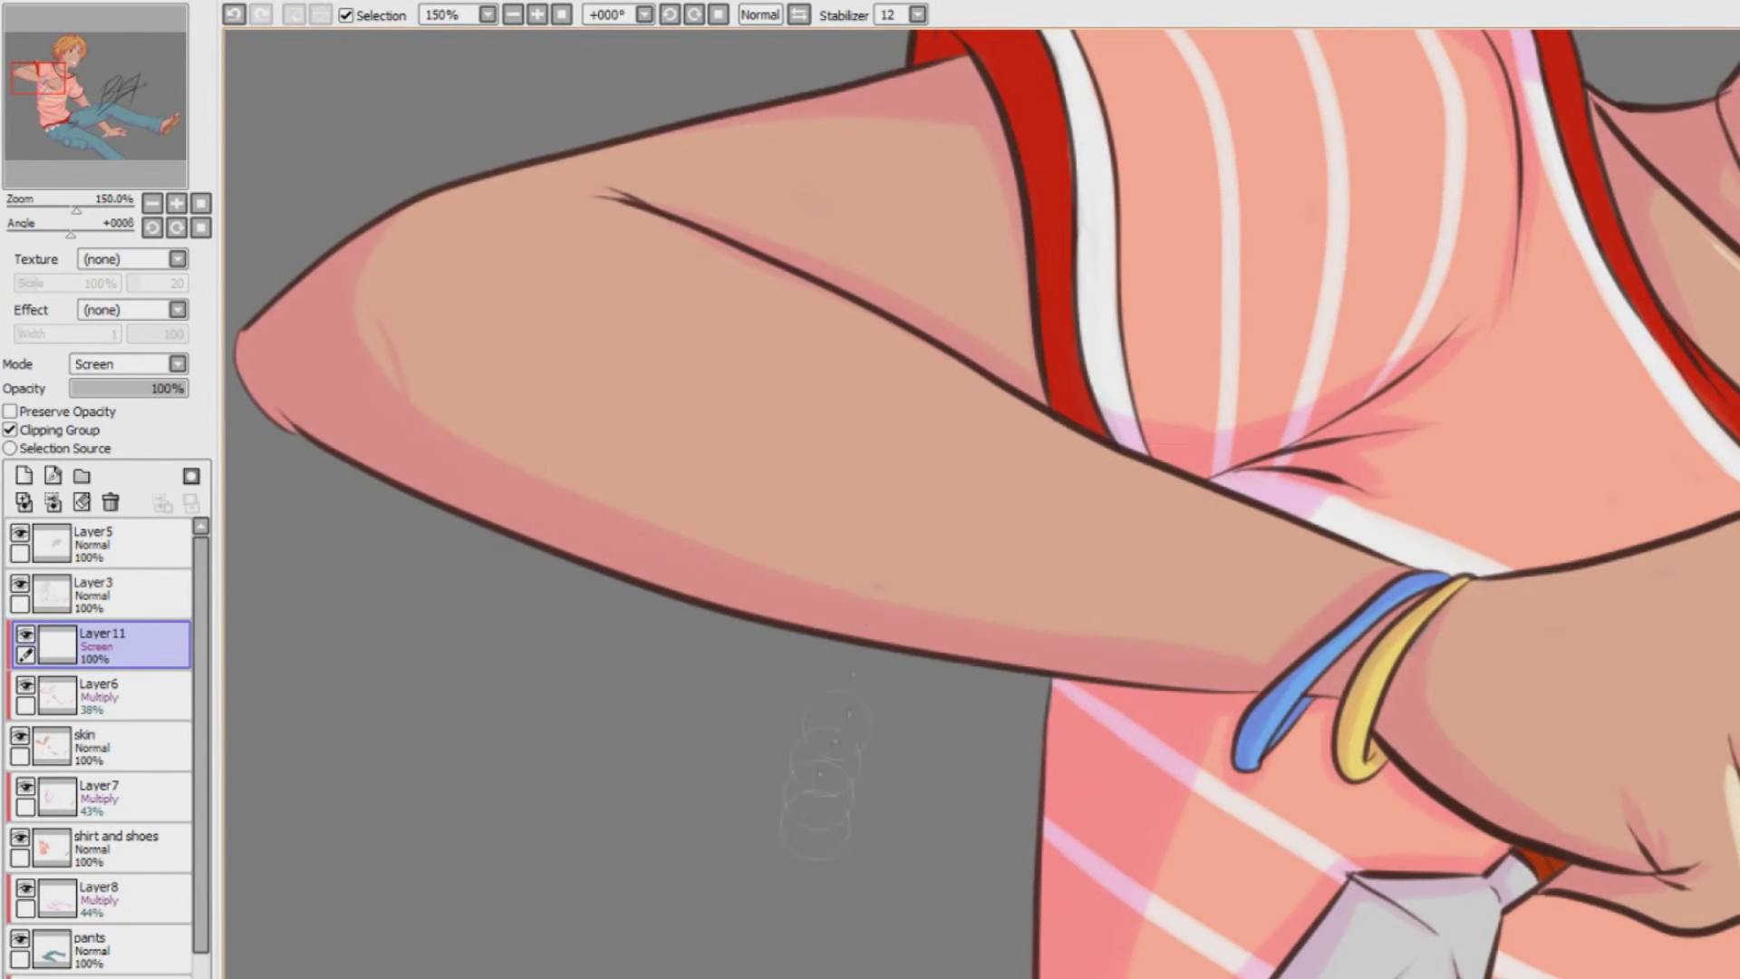
pyautogui.click(514, 15)
pyautogui.click(513, 15)
pyautogui.moveTo(653, 974); pyautogui.dragTo(870, 975)
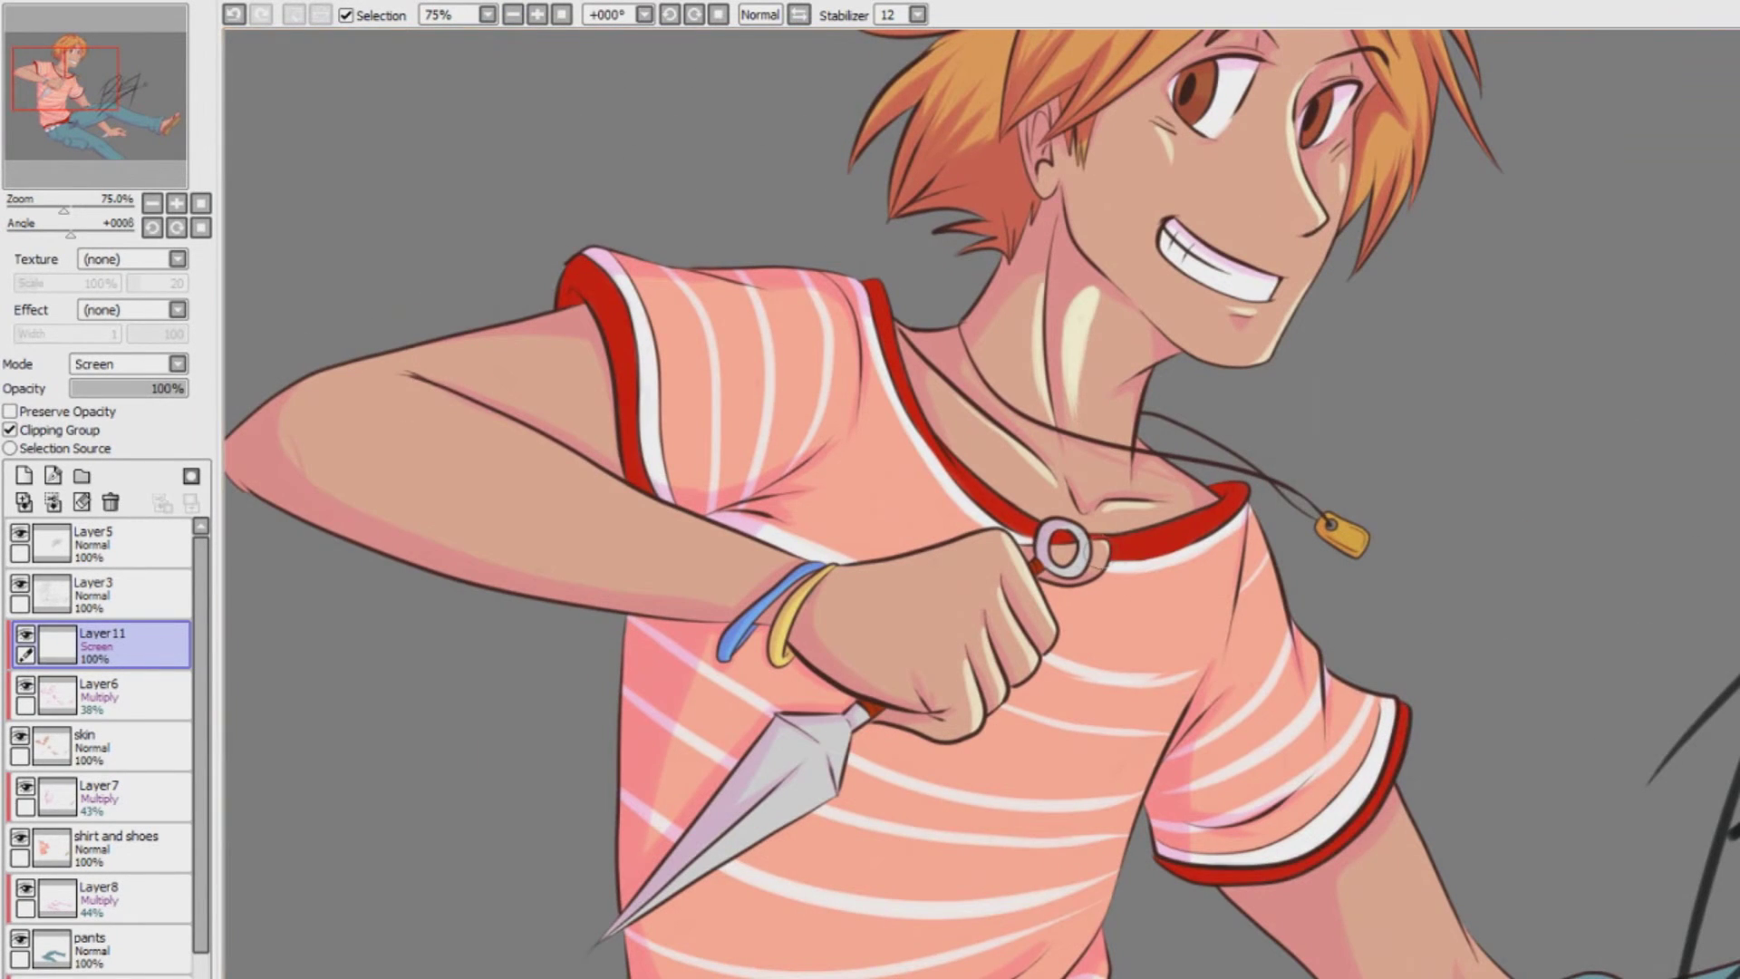
pyautogui.press('h')
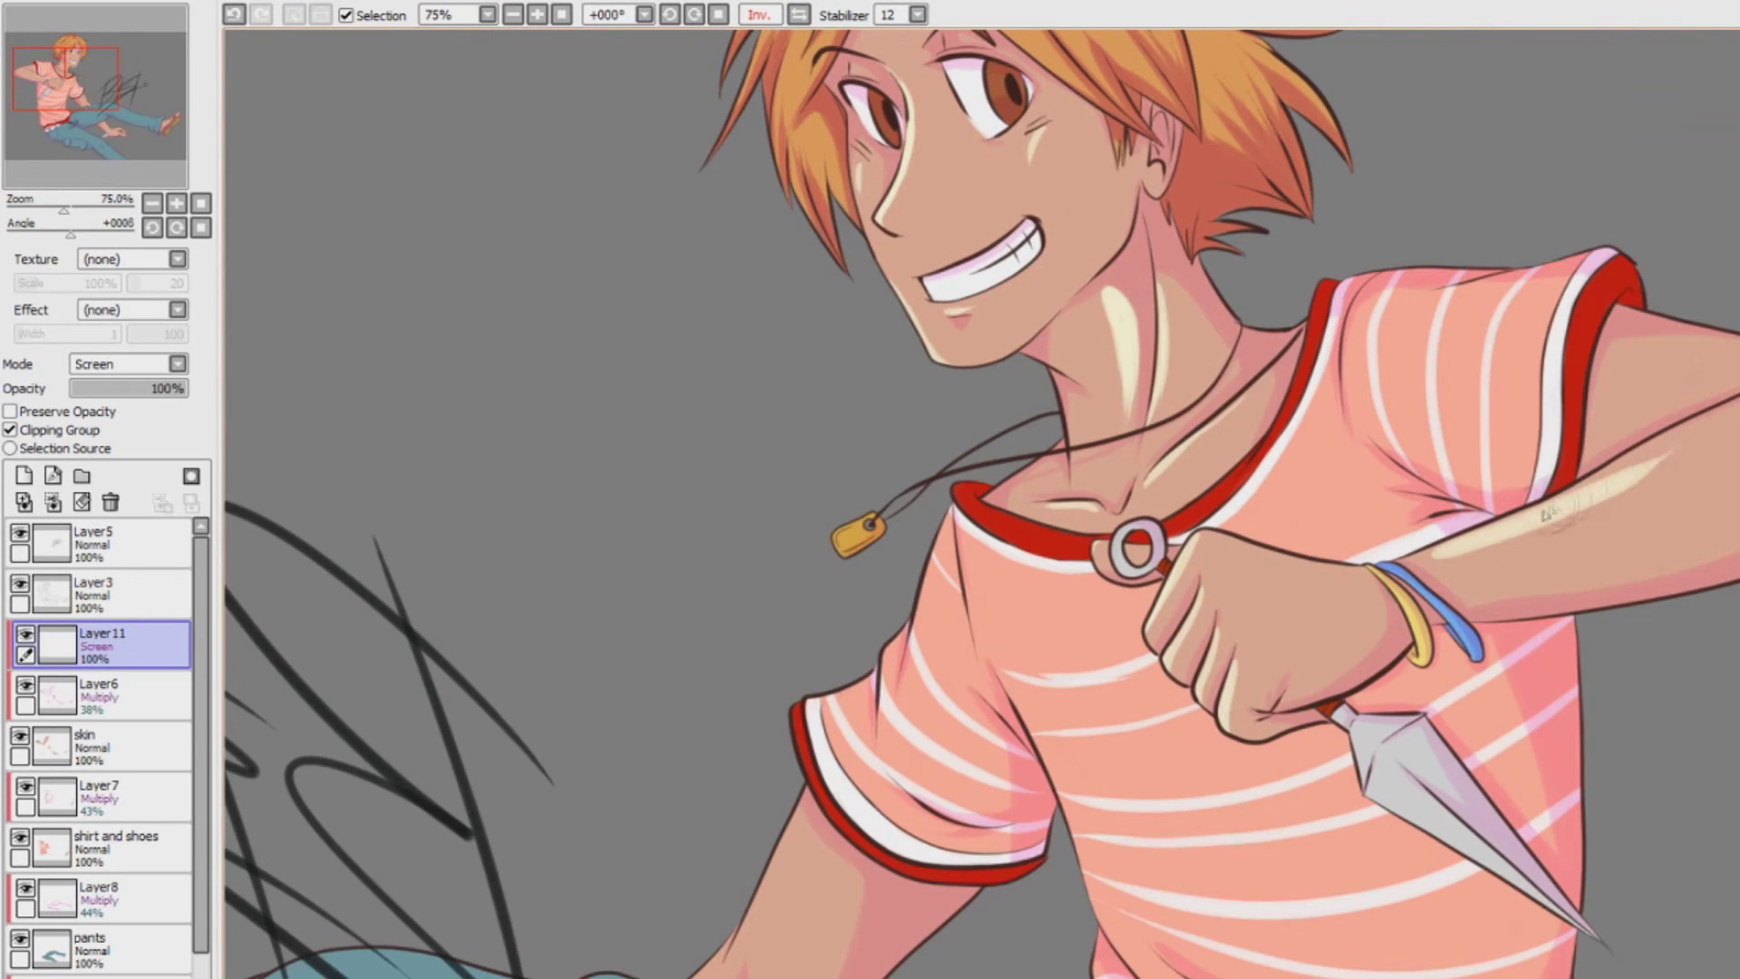
# Highlight the outer edge of the supporting arm and the back of its hand in pale yellow
pyautogui.scroll(-4, 1596, 492)
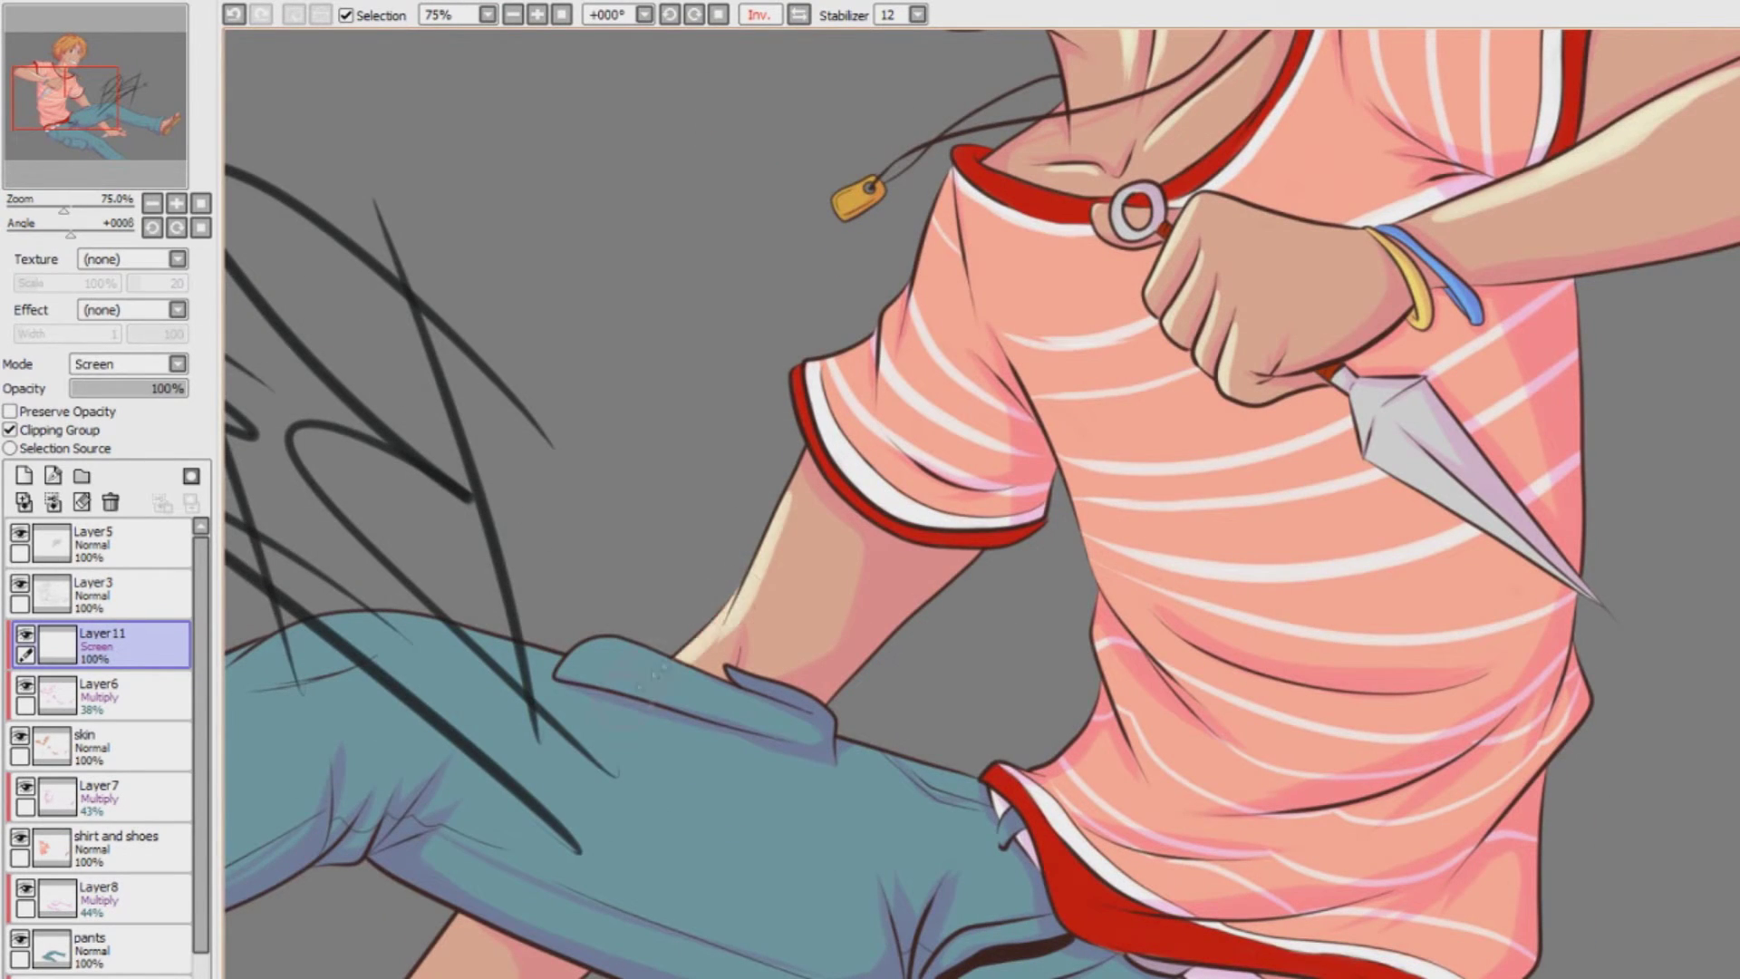
pyautogui.hscroll(-3, 785, 443)
pyautogui.scroll(-6, 743, 490)
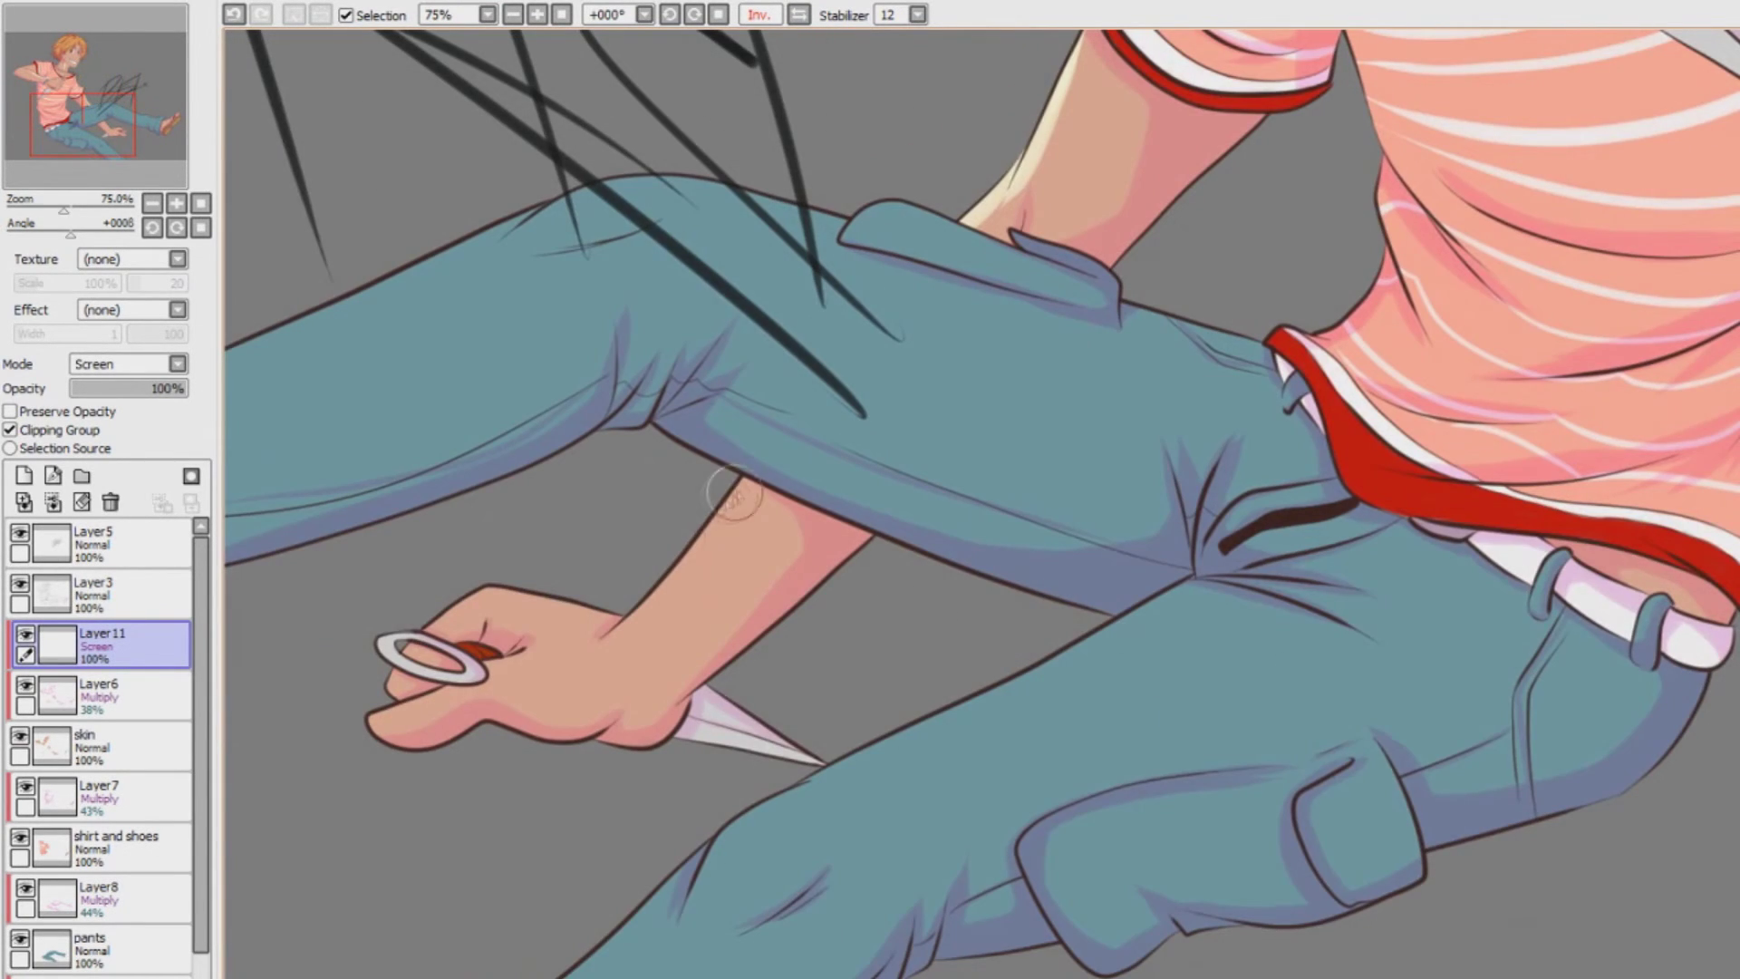
pyautogui.moveTo(501, 603); pyautogui.dragTo(555, 601)
pyautogui.moveTo(451, 613); pyautogui.dragTo(487, 593)
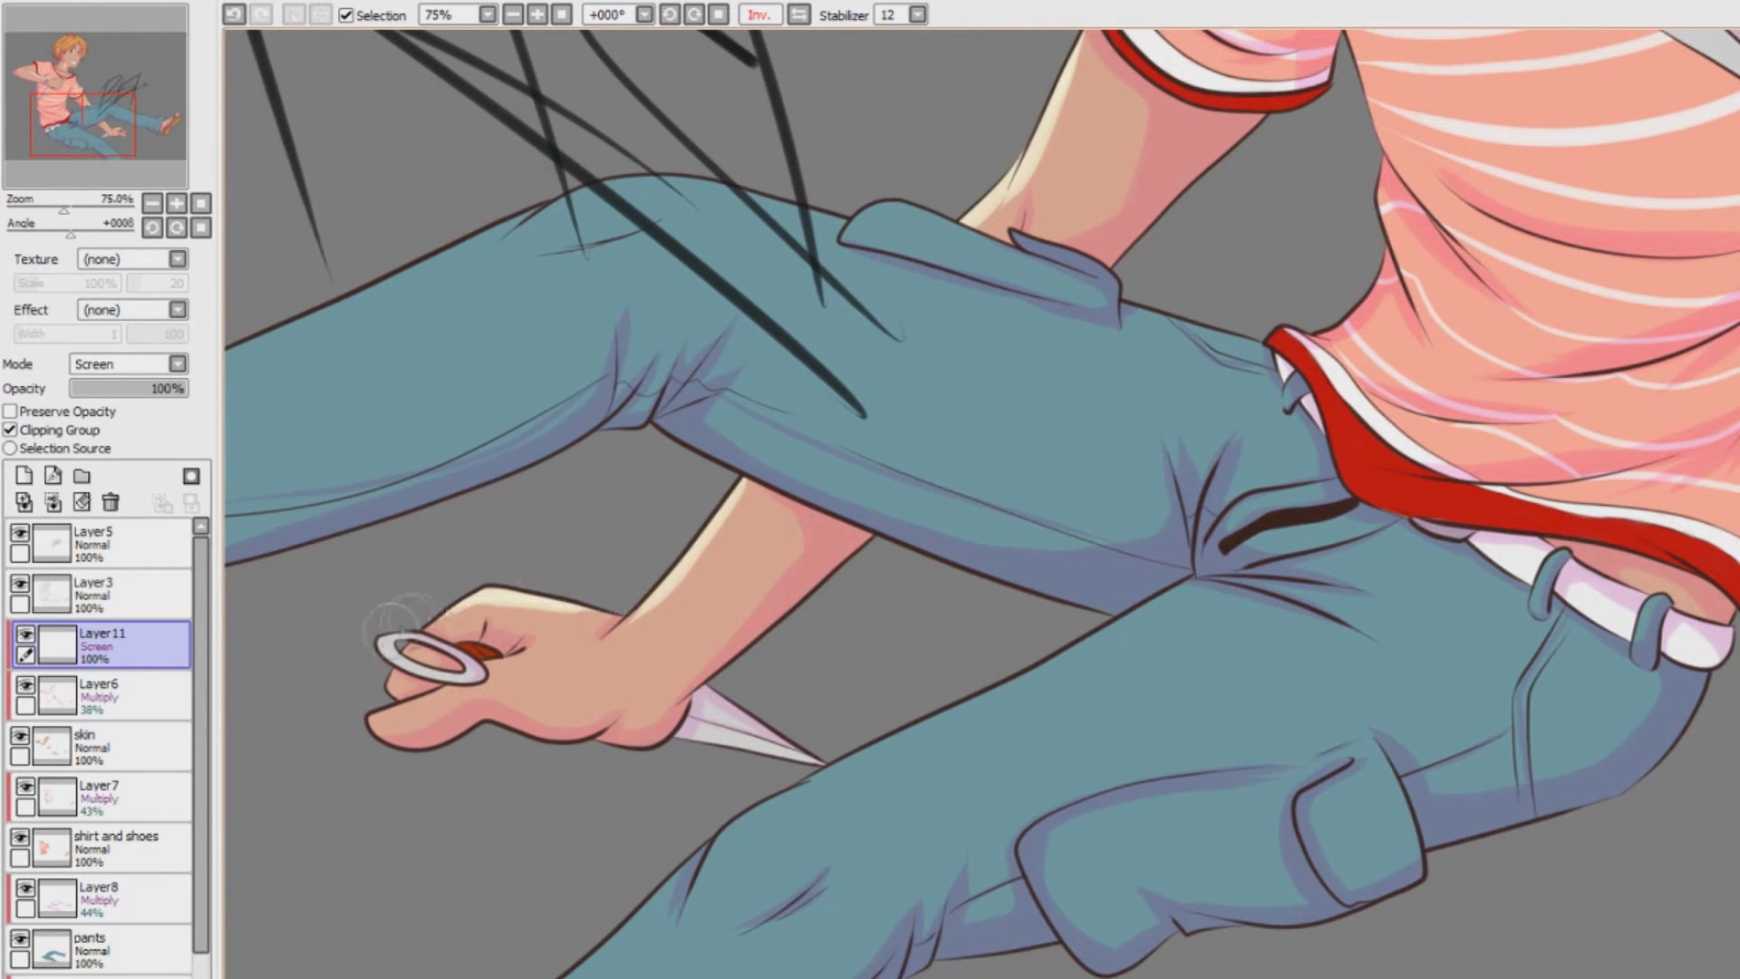
pyautogui.moveTo(365, 718); pyautogui.dragTo(437, 712)
pyautogui.hotkey('ctrl', 'z')
pyautogui.moveTo(387, 596); pyautogui.dragTo(1003, 600)
pyautogui.scroll(2, 653, 183)
pyautogui.moveTo(1187, 680)
pyautogui.mouseDown()
pyautogui.moveTo(1101, 507)
pyautogui.moveTo(1088, 412)
pyautogui.mouseUp()
pyautogui.moveTo(863, 686); pyautogui.dragTo(1042, 611)
pyautogui.scroll(-2, 1373, 517)
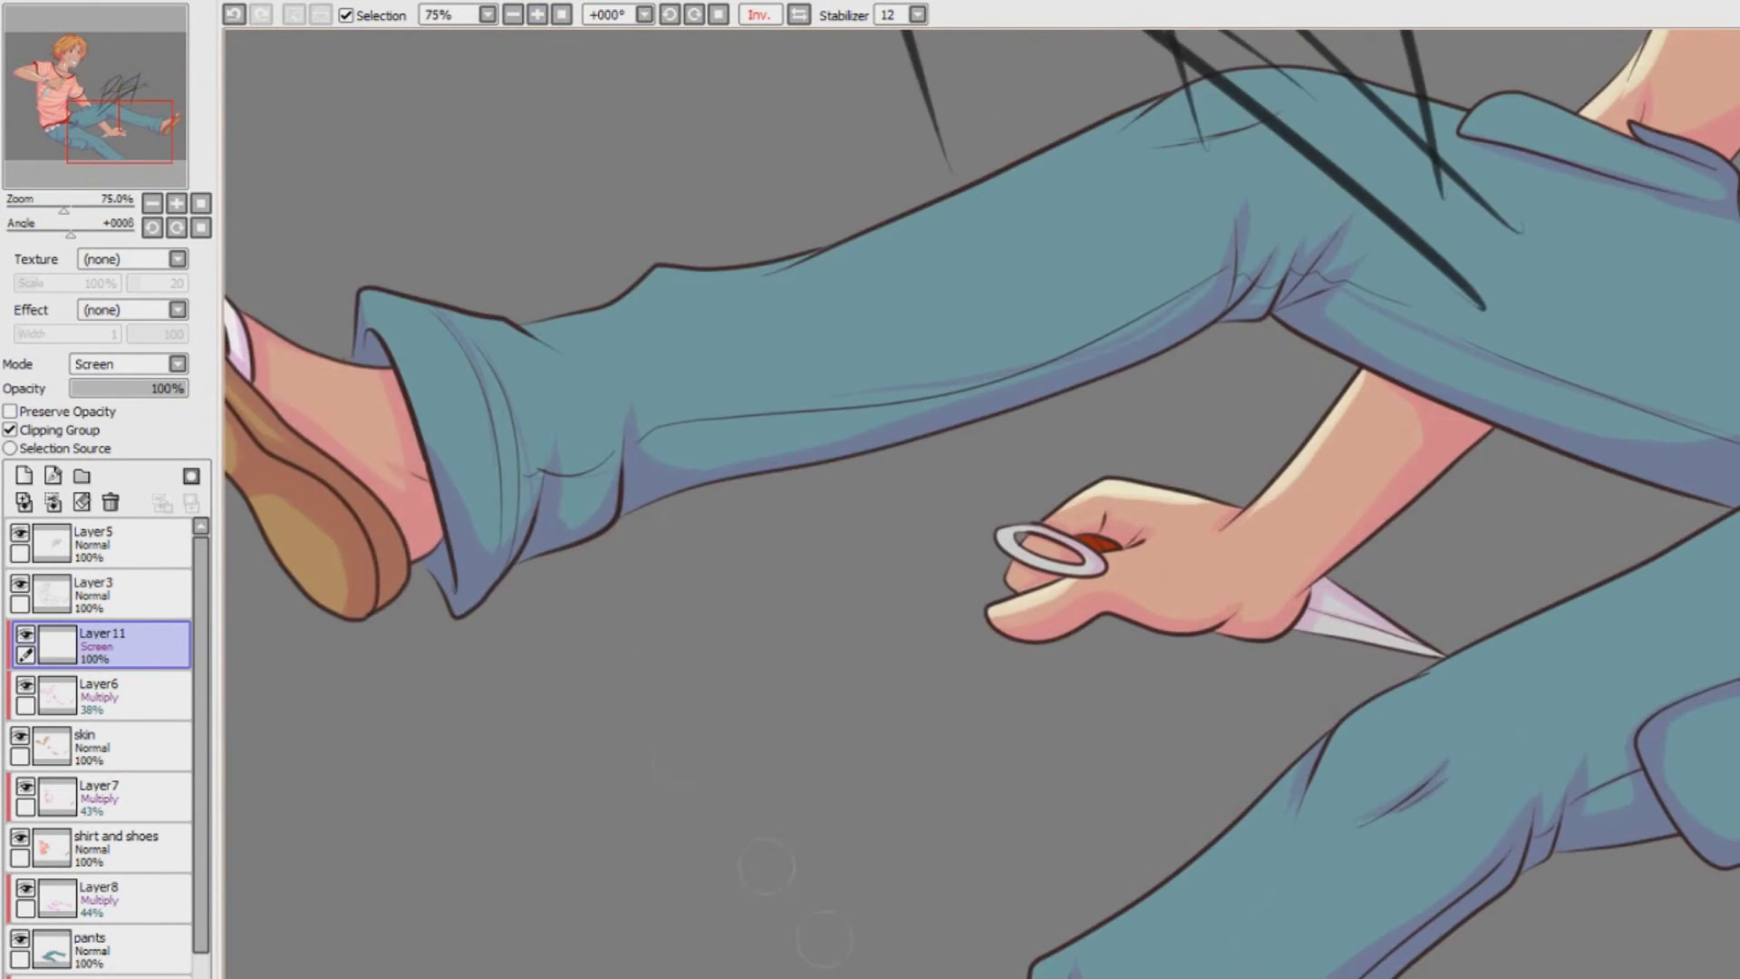
pyautogui.hscroll(-4, 447, 163)
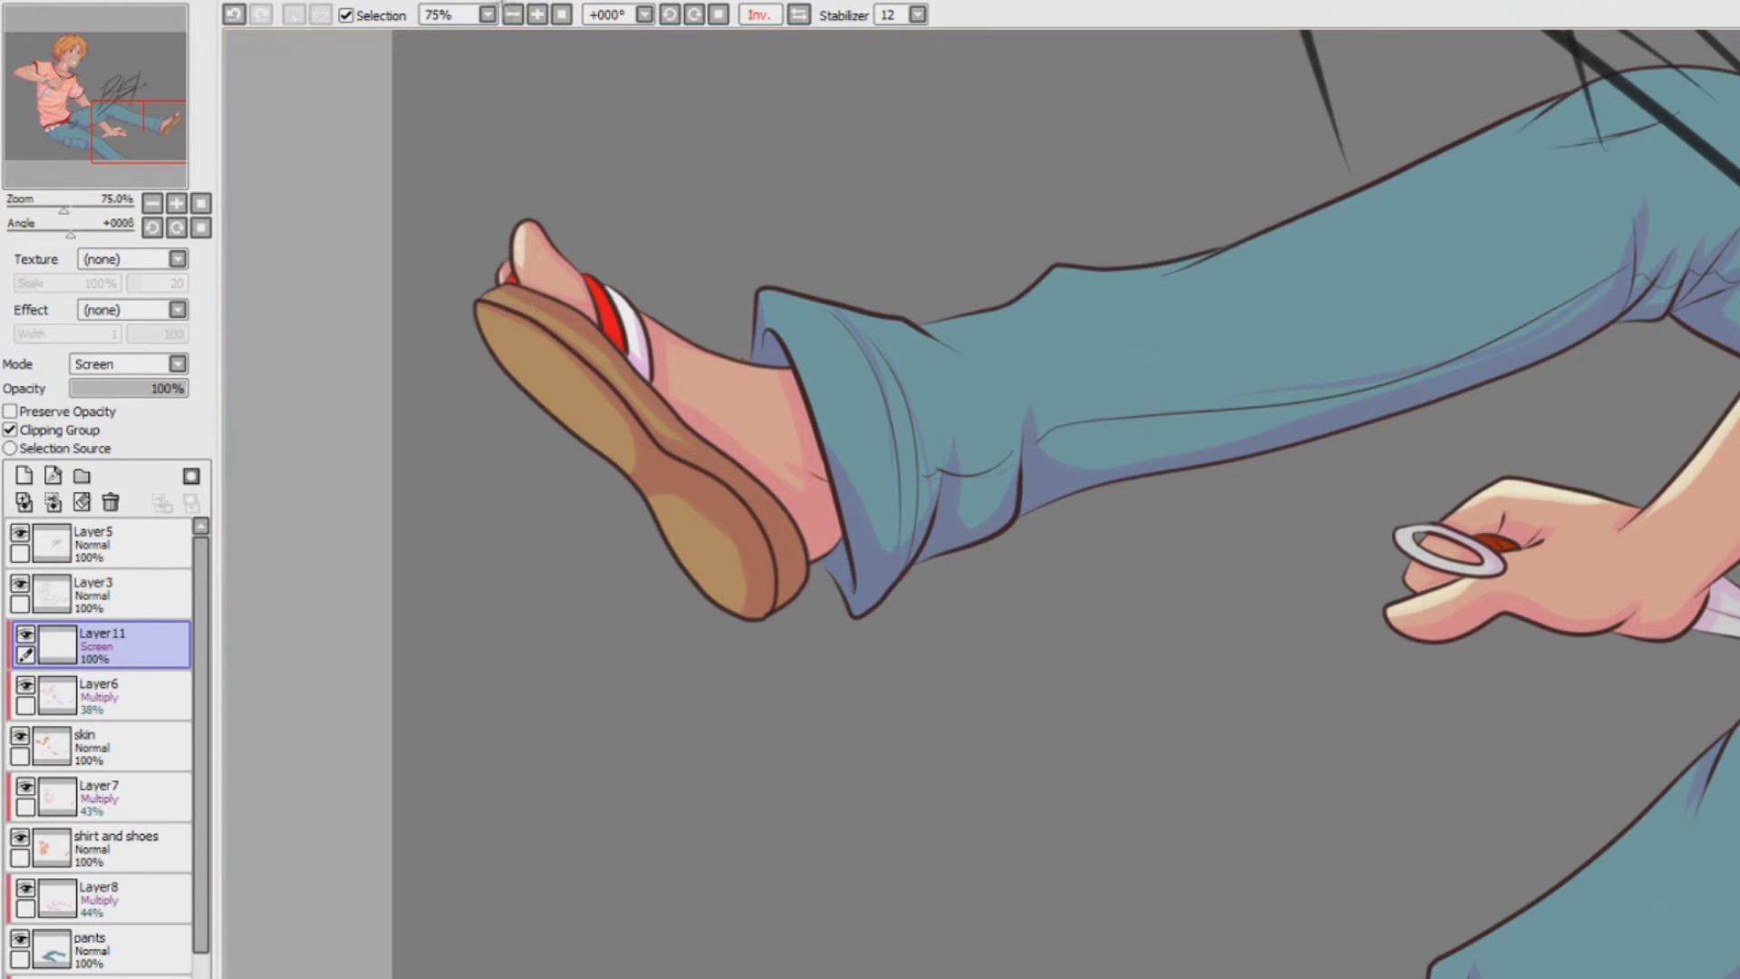
# Paint a small pale yellow highlight on the iris of each eye
pyautogui.click(514, 14)
pyautogui.click(514, 15)
pyautogui.moveTo(1269, 380); pyautogui.dragTo(807, 652)
pyautogui.scroll(3, 982, 504)
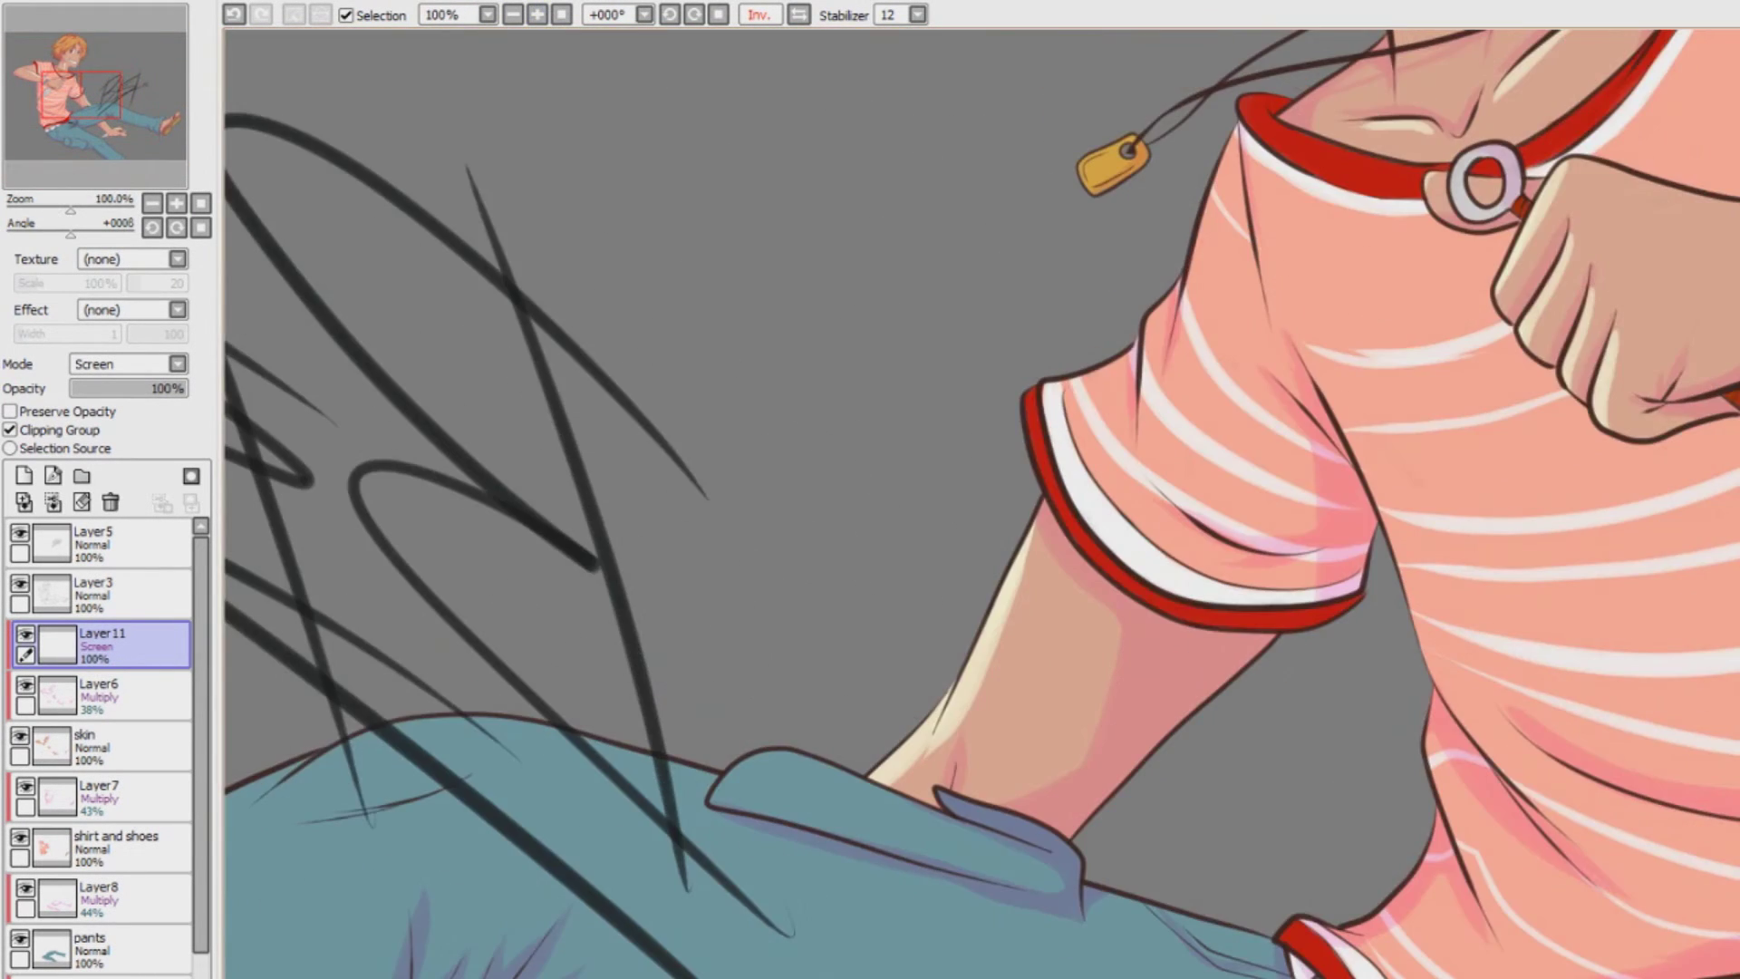
pyautogui.scroll(5, 981, 502)
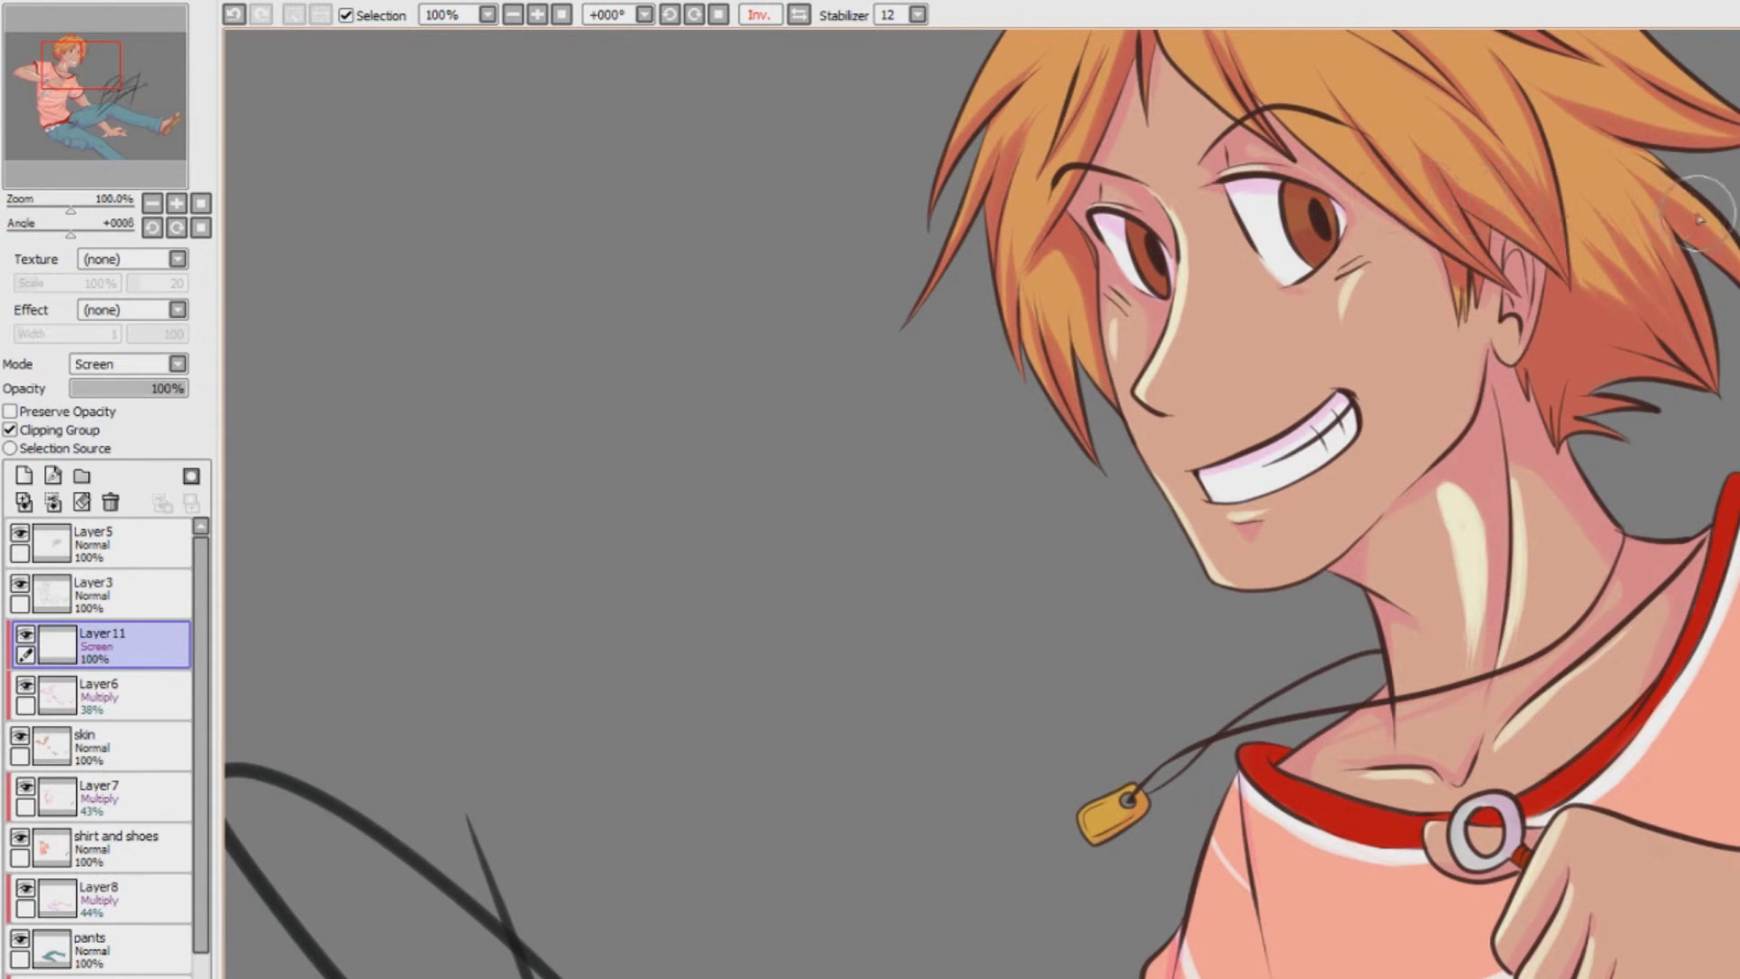
pyautogui.moveTo(1298, 192); pyautogui.dragTo(1287, 216)
pyautogui.moveTo(1137, 232); pyautogui.dragTo(1133, 250)
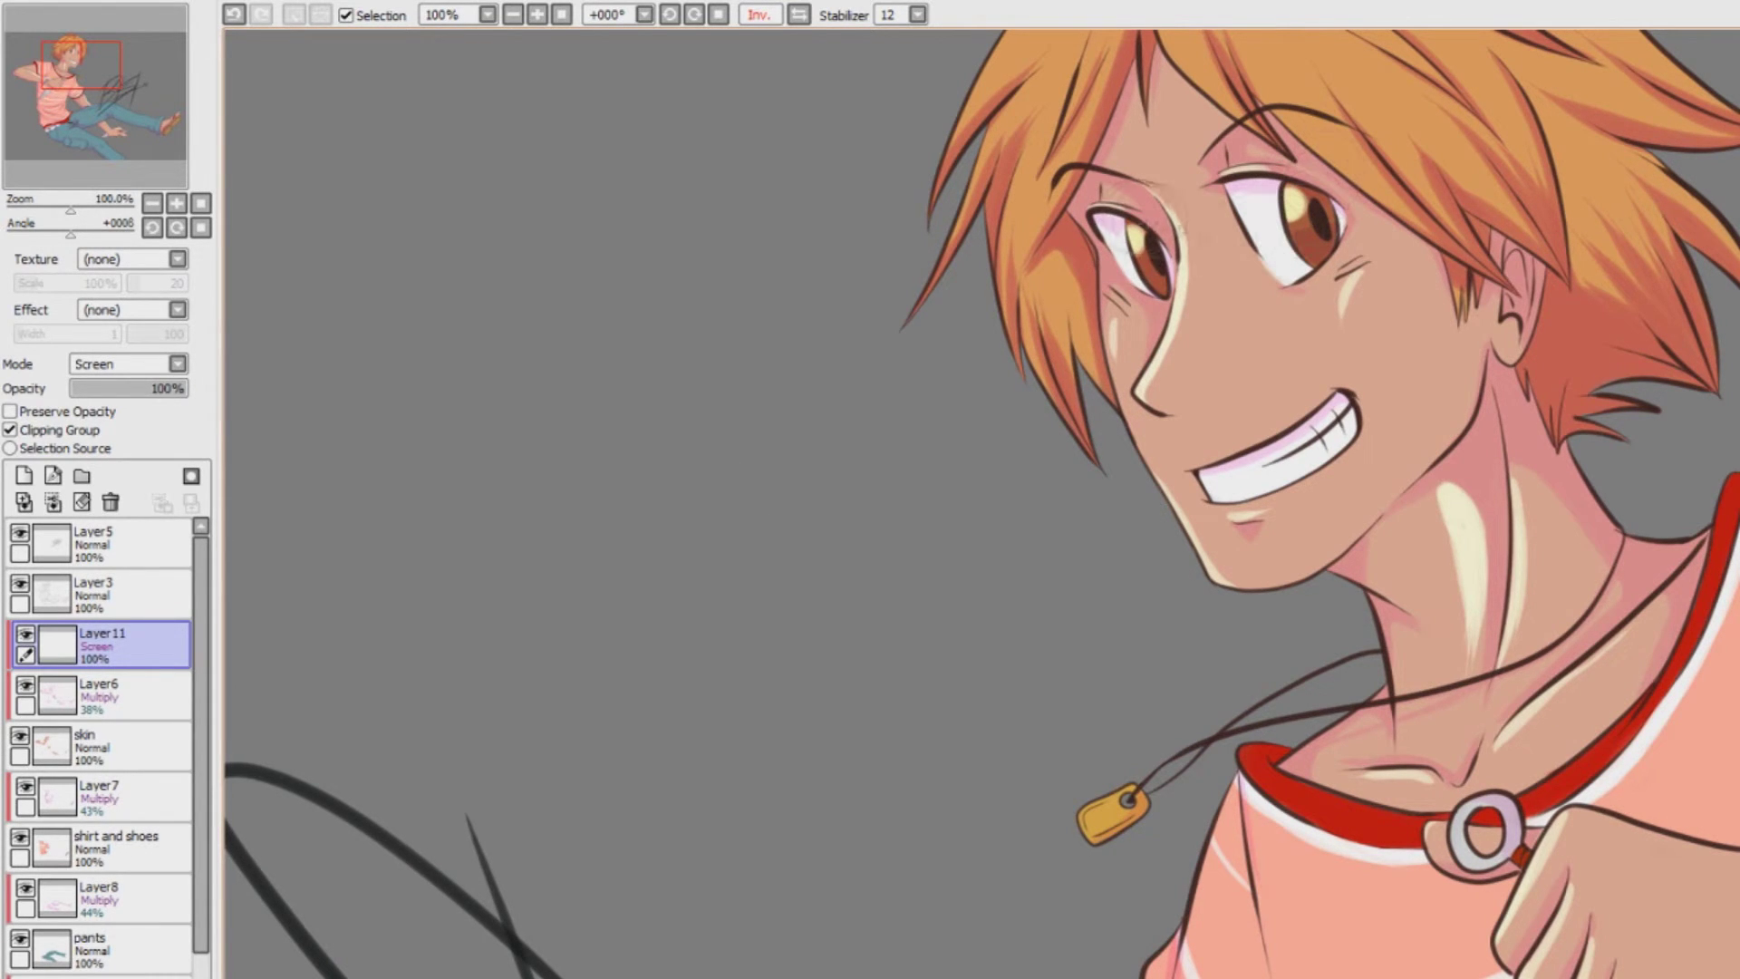
# Lower the opacity of the skin's Screen highlight layer to 26%
pyautogui.moveTo(136, 380); pyautogui.dragTo(116, 401)
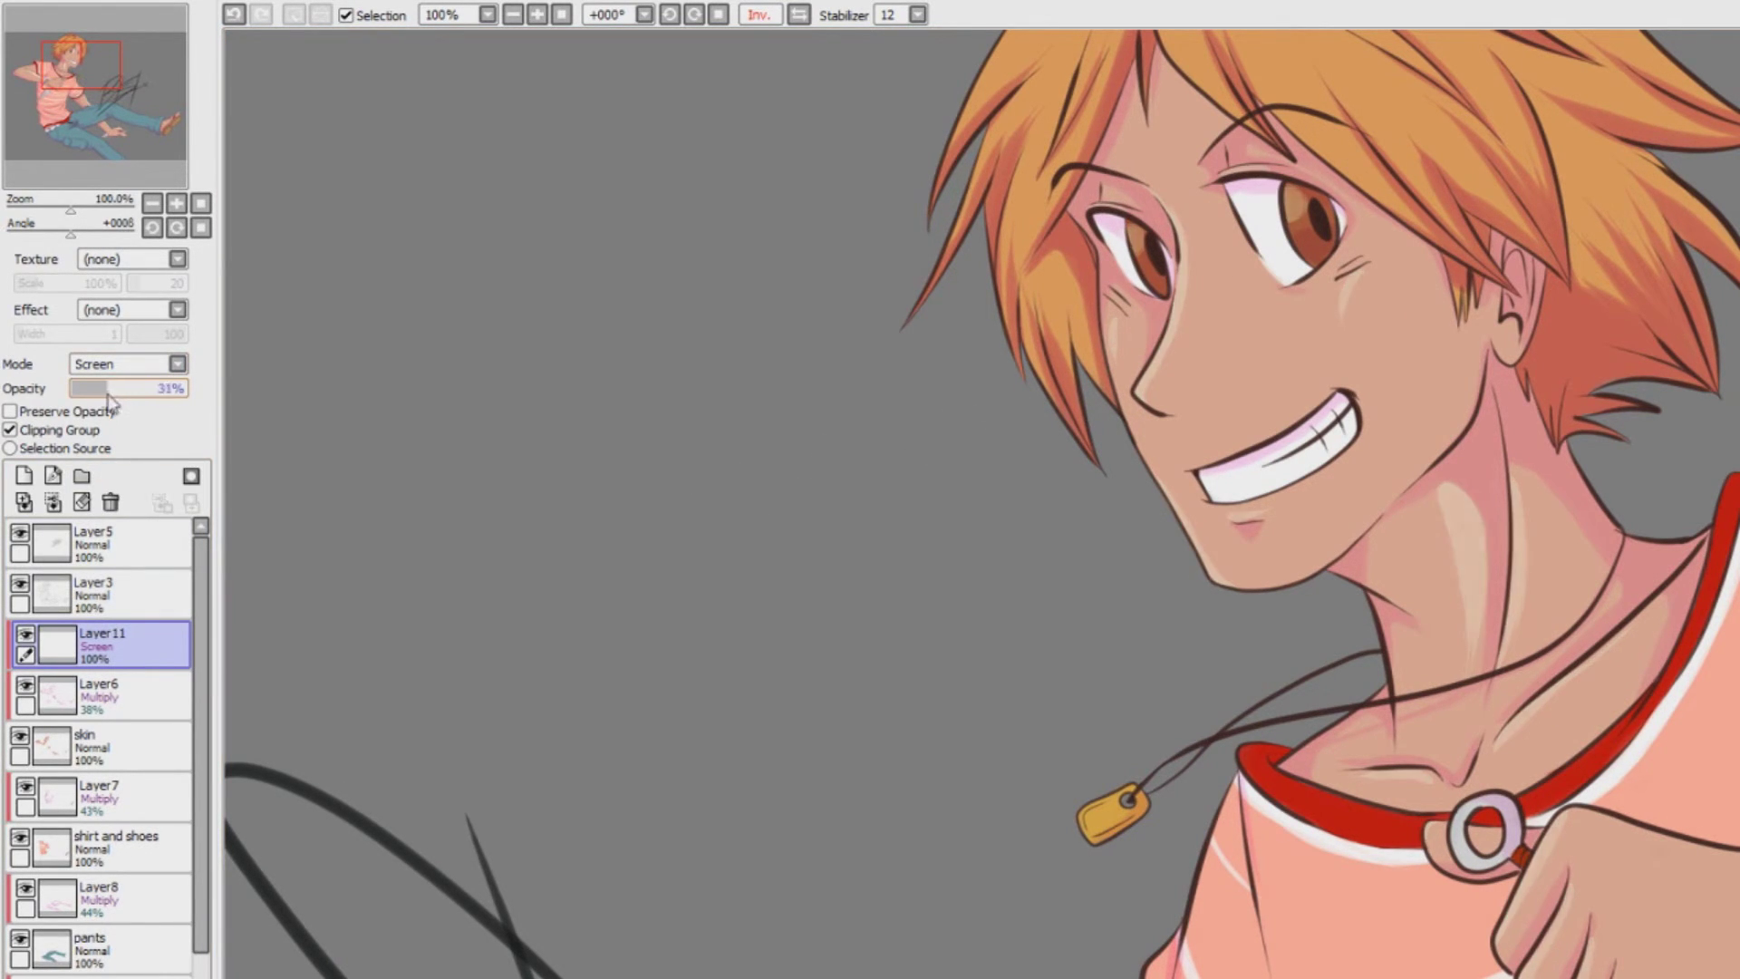
pyautogui.click(515, 14)
pyautogui.click(515, 14)
pyautogui.moveTo(1366, 652); pyautogui.dragTo(1371, 438)
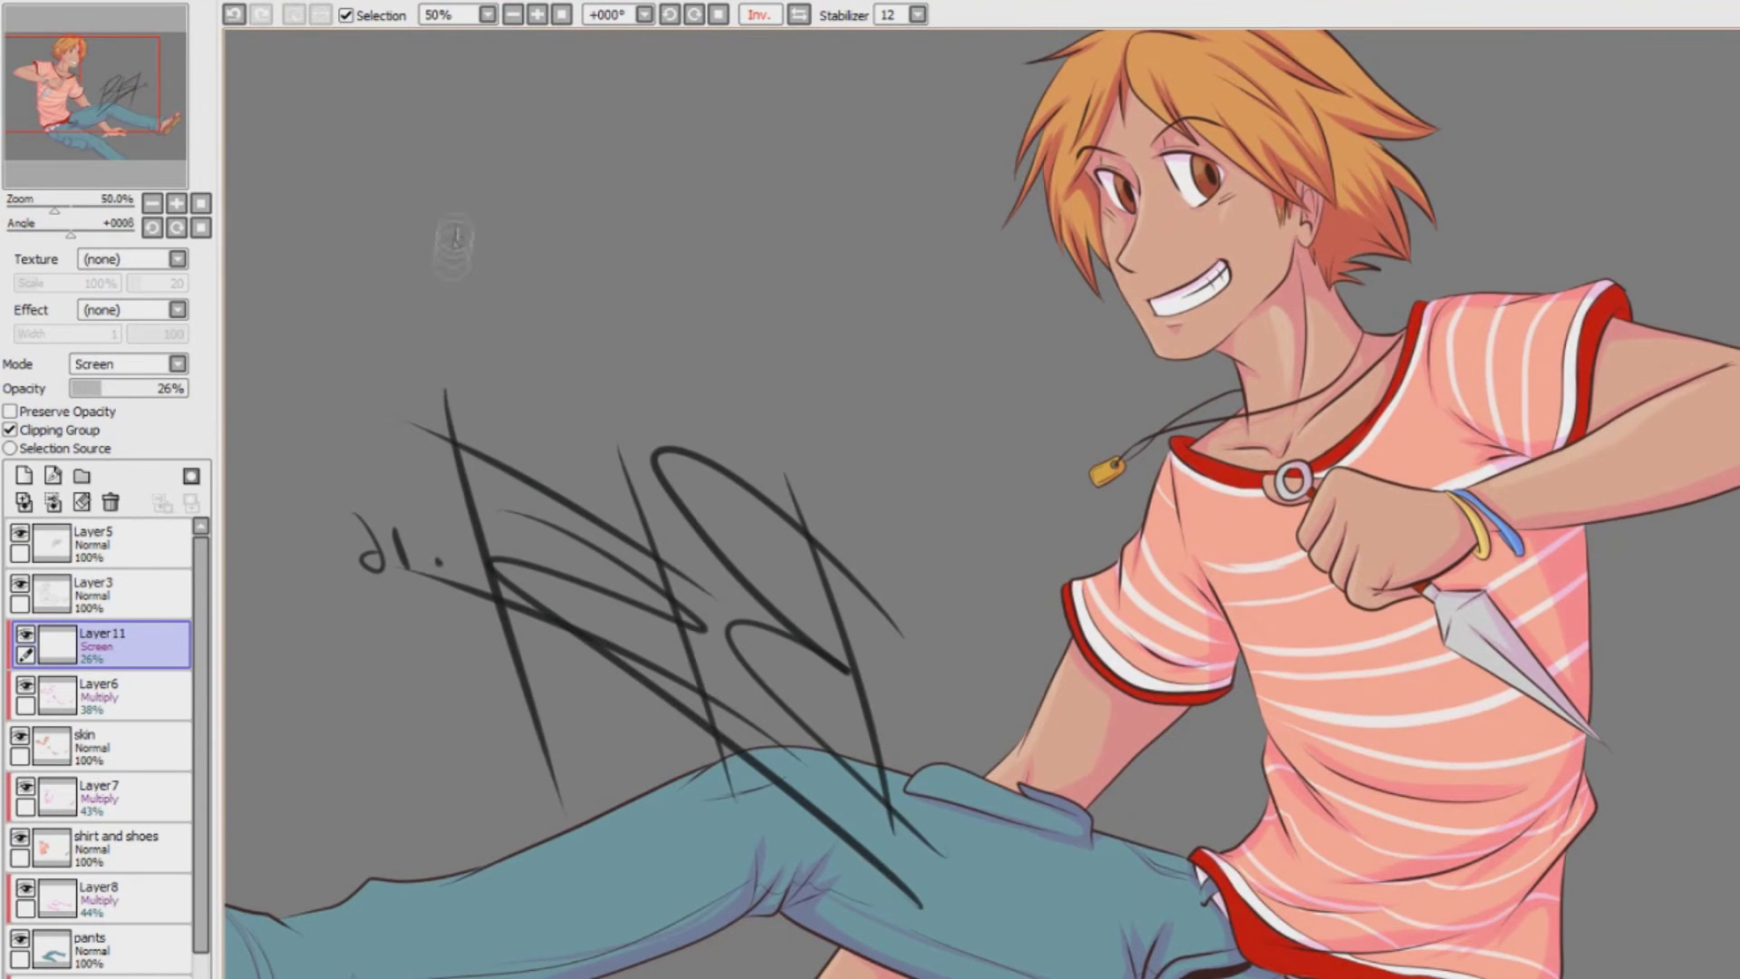
# Add a clipped Screen layer above the shirt and shoes layer and highlight the long fold from shoulder to belly
pyautogui.click(109, 847)
pyautogui.click(24, 477)
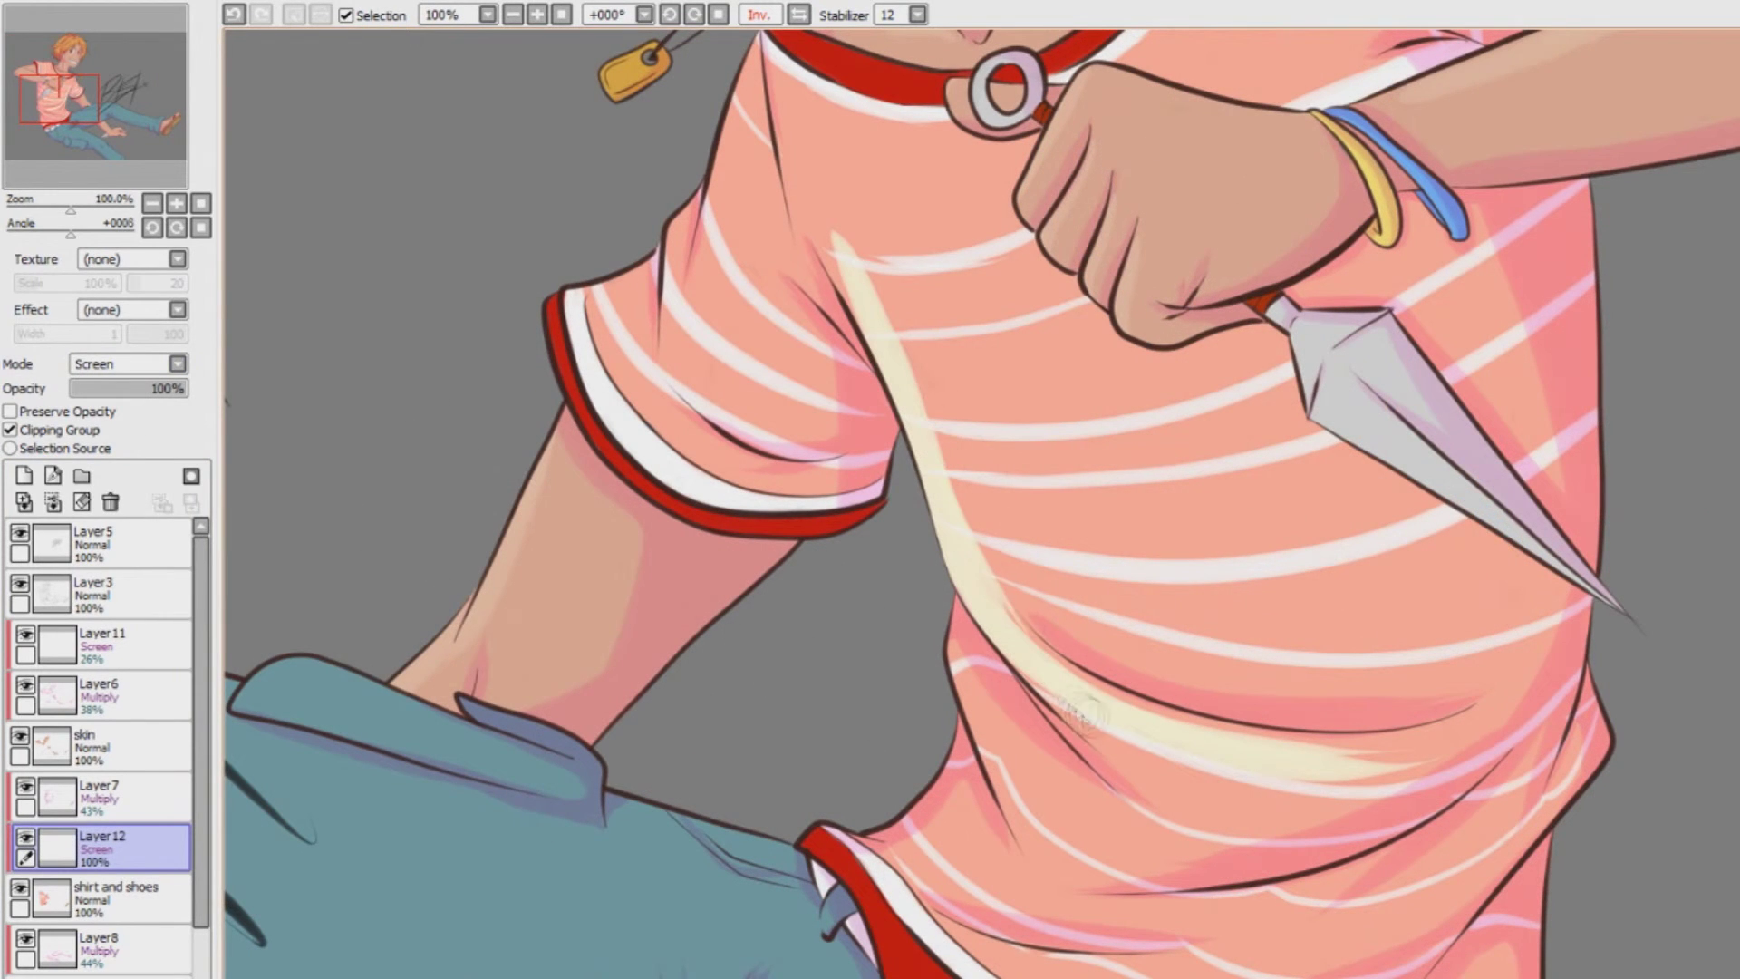
pyautogui.moveTo(859, 322); pyautogui.dragTo(809, 216)
pyautogui.moveTo(838, 295); pyautogui.dragTo(781, 150)
# Highlight the lowered arm's sleeve along its outer edge and the upper part of its red cuff
pyautogui.moveTo(544, 321); pyautogui.dragTo(605, 304)
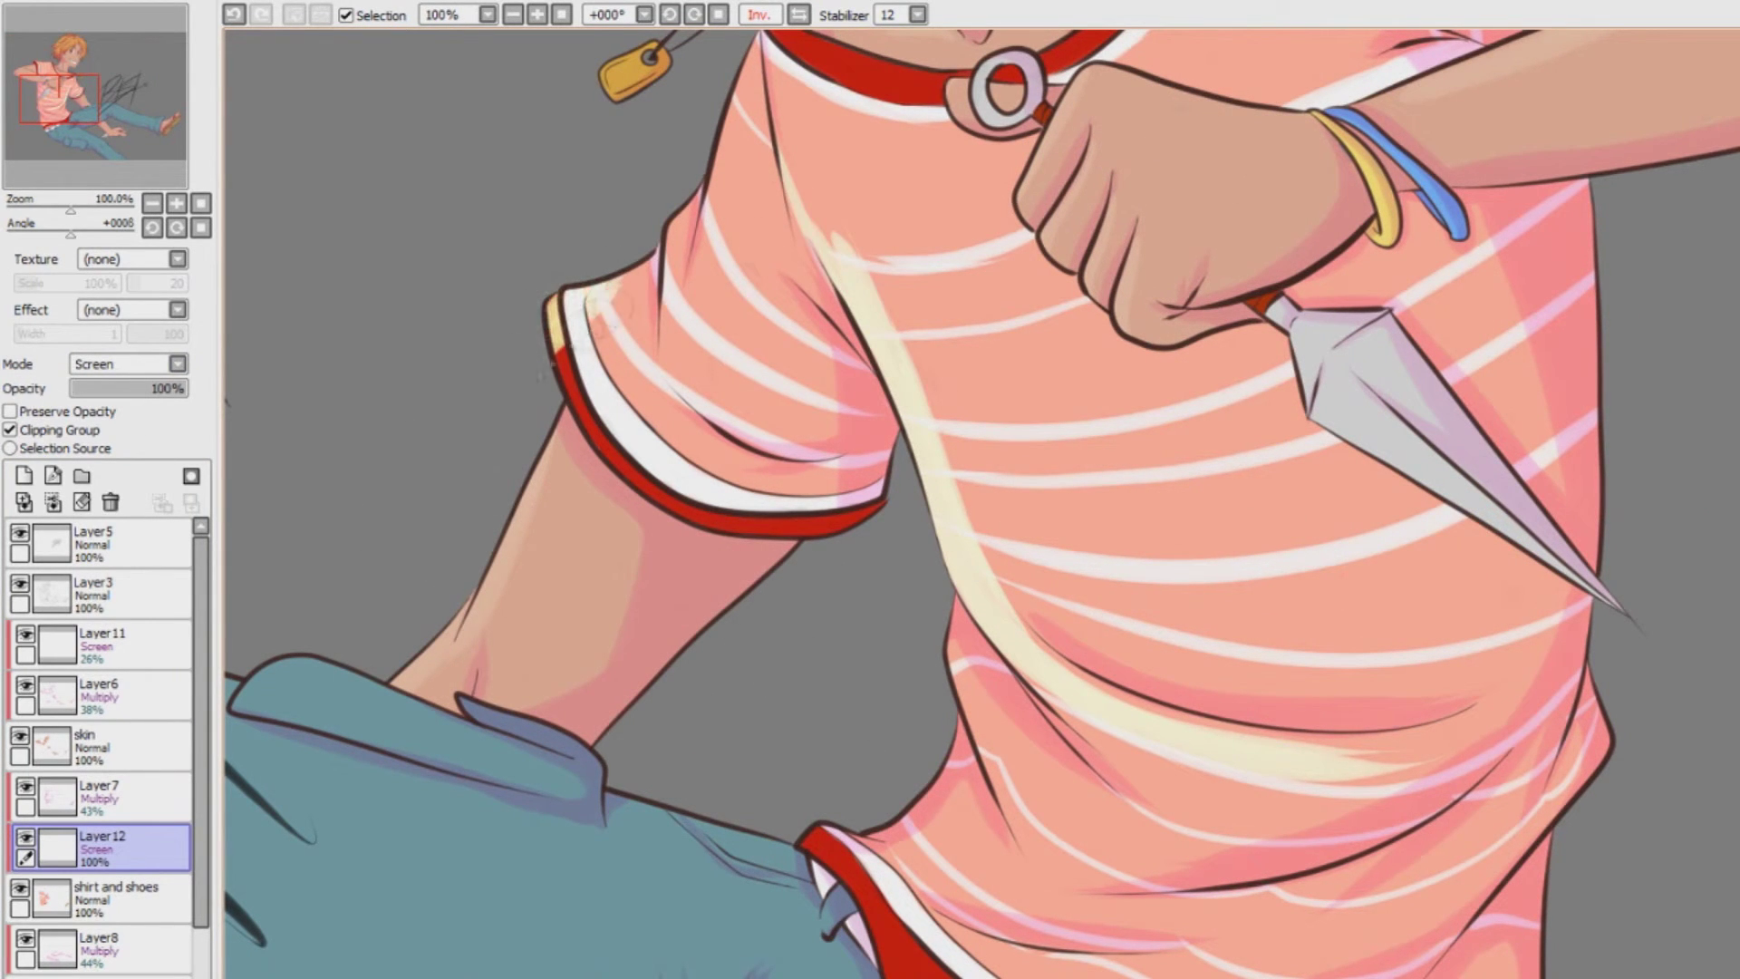
pyautogui.moveTo(677, 222); pyautogui.dragTo(677, 286)
pyautogui.moveTo(765, 37); pyautogui.dragTo(725, 226)
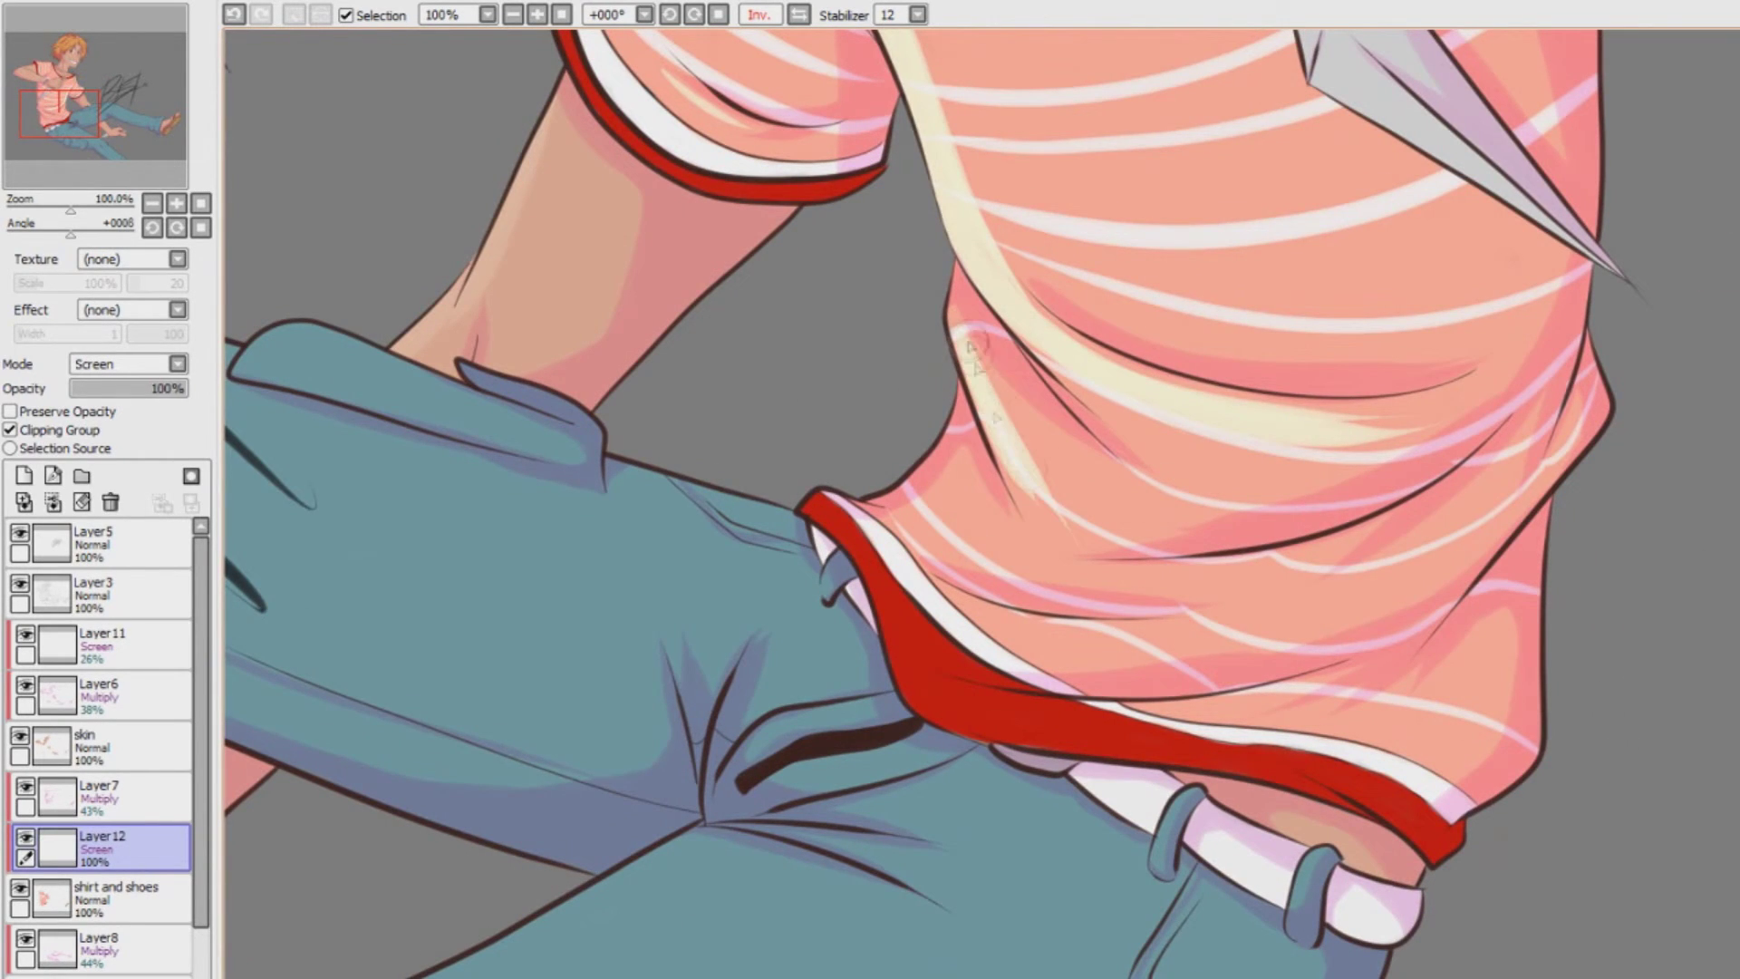
# Paint pale yellow highlights on the diagonal folds of the lower shirt and the front corner of its red hem
pyautogui.moveTo(1515, 459)
pyautogui.mouseDown()
pyautogui.moveTo(1178, 653)
pyautogui.moveTo(1330, 609)
pyautogui.mouseUp()
pyautogui.moveTo(1482, 514)
pyautogui.mouseDown()
pyautogui.moveTo(1363, 598)
pyautogui.moveTo(1187, 650)
pyautogui.mouseUp()
pyautogui.moveTo(866, 614); pyautogui.dragTo(1164, 593)
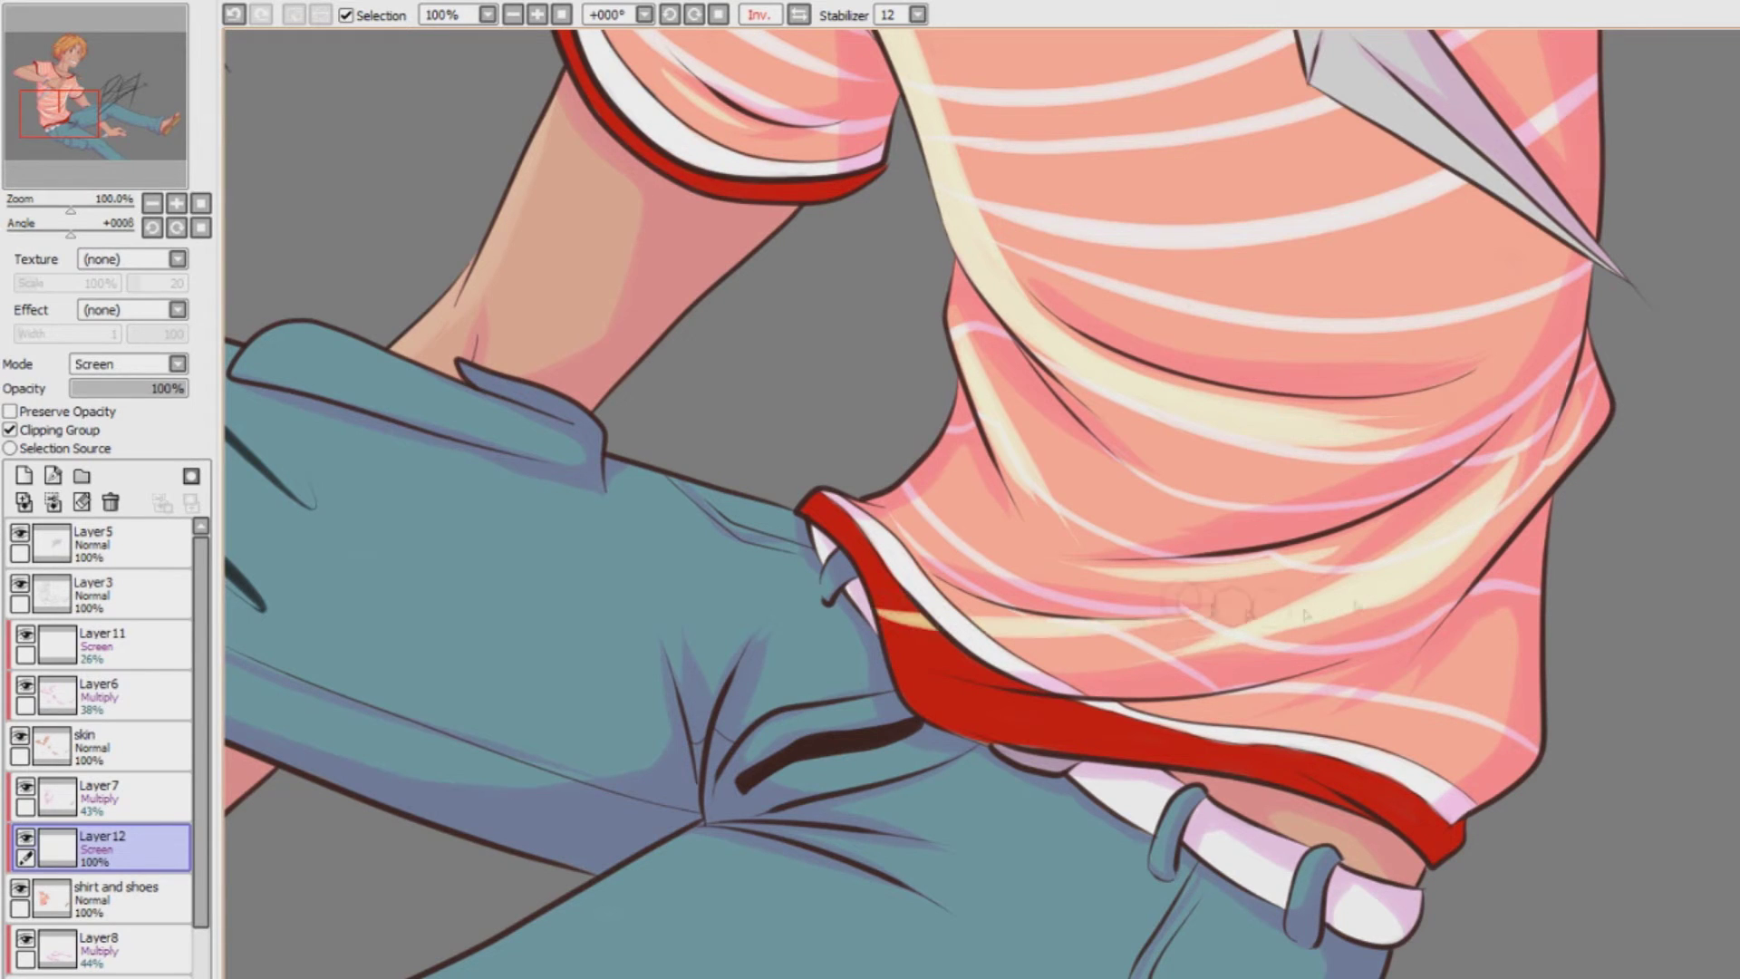
pyautogui.moveTo(843, 554); pyautogui.dragTo(1090, 666)
pyautogui.moveTo(864, 589); pyautogui.dragTo(938, 602)
# Mirror the canvas view back and extend the highlight along the lowest shirt fold above the hem
pyautogui.click(798, 14)
pyautogui.moveTo(1329, 620)
pyautogui.mouseDown()
pyautogui.moveTo(1142, 653)
pyautogui.moveTo(1171, 645)
pyautogui.mouseUp()
pyautogui.moveTo(1314, 571); pyautogui.dragTo(1391, 519)
pyautogui.moveTo(1196, 659); pyautogui.dragTo(1051, 666)
pyautogui.moveTo(1147, 639); pyautogui.dragTo(997, 656)
# Highlight the length of the shirt's red hem and the fold at the lower back of the shirt
pyautogui.moveTo(1305, 689)
pyautogui.mouseDown()
pyautogui.moveTo(1101, 748)
pyautogui.moveTo(906, 756)
pyautogui.mouseUp()
pyautogui.moveTo(1305, 675); pyautogui.dragTo(1205, 741)
pyautogui.moveTo(1323, 625)
pyautogui.mouseDown()
pyautogui.moveTo(1278, 702)
pyautogui.moveTo(852, 779)
pyautogui.mouseUp()
pyautogui.moveTo(1133, 729); pyautogui.dragTo(829, 784)
pyautogui.moveTo(1255, 704); pyautogui.dragTo(1015, 743)
pyautogui.moveTo(703, 625)
pyautogui.mouseDown()
pyautogui.moveTo(771, 743)
pyautogui.moveTo(772, 654)
pyautogui.mouseUp()
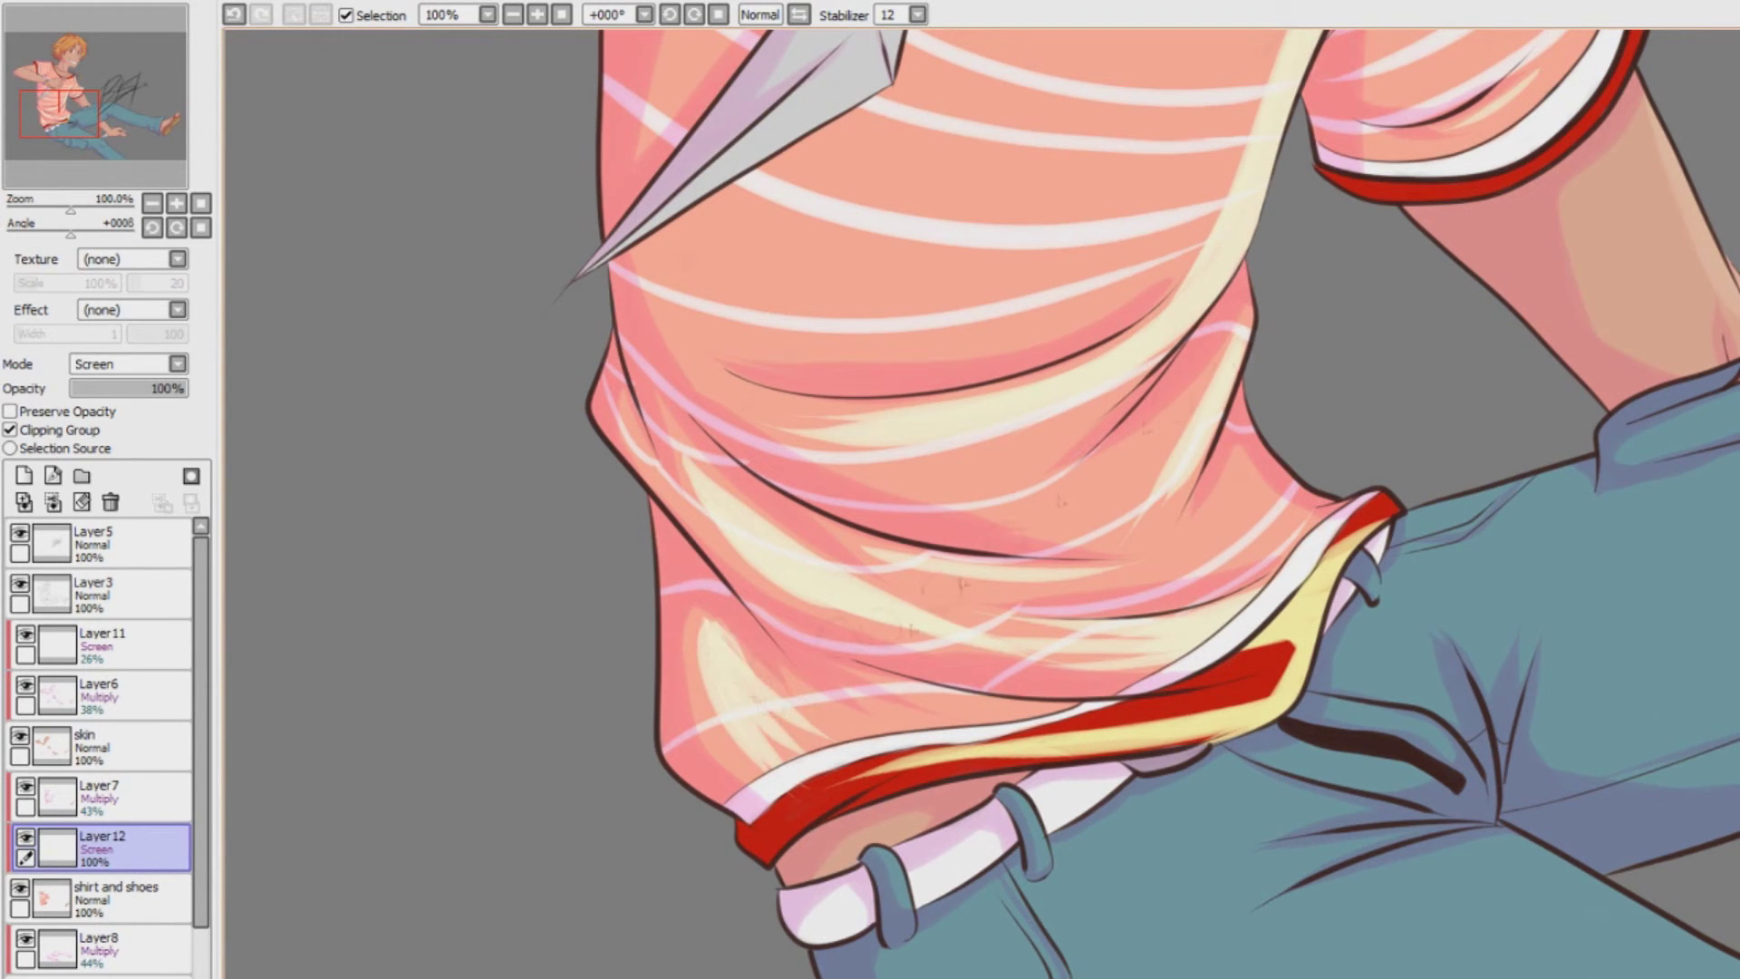
# Lower the opacity of the shirt's Screen highlight layer to 34%
pyautogui.click(513, 15)
pyautogui.click(512, 14)
pyautogui.moveTo(978, 299); pyautogui.dragTo(975, 559)
pyautogui.moveTo(993, 268)
pyautogui.mouseDown()
pyautogui.moveTo(952, 352)
pyautogui.moveTo(897, 264)
pyautogui.mouseUp()
pyautogui.moveTo(145, 388); pyautogui.dragTo(109, 388)
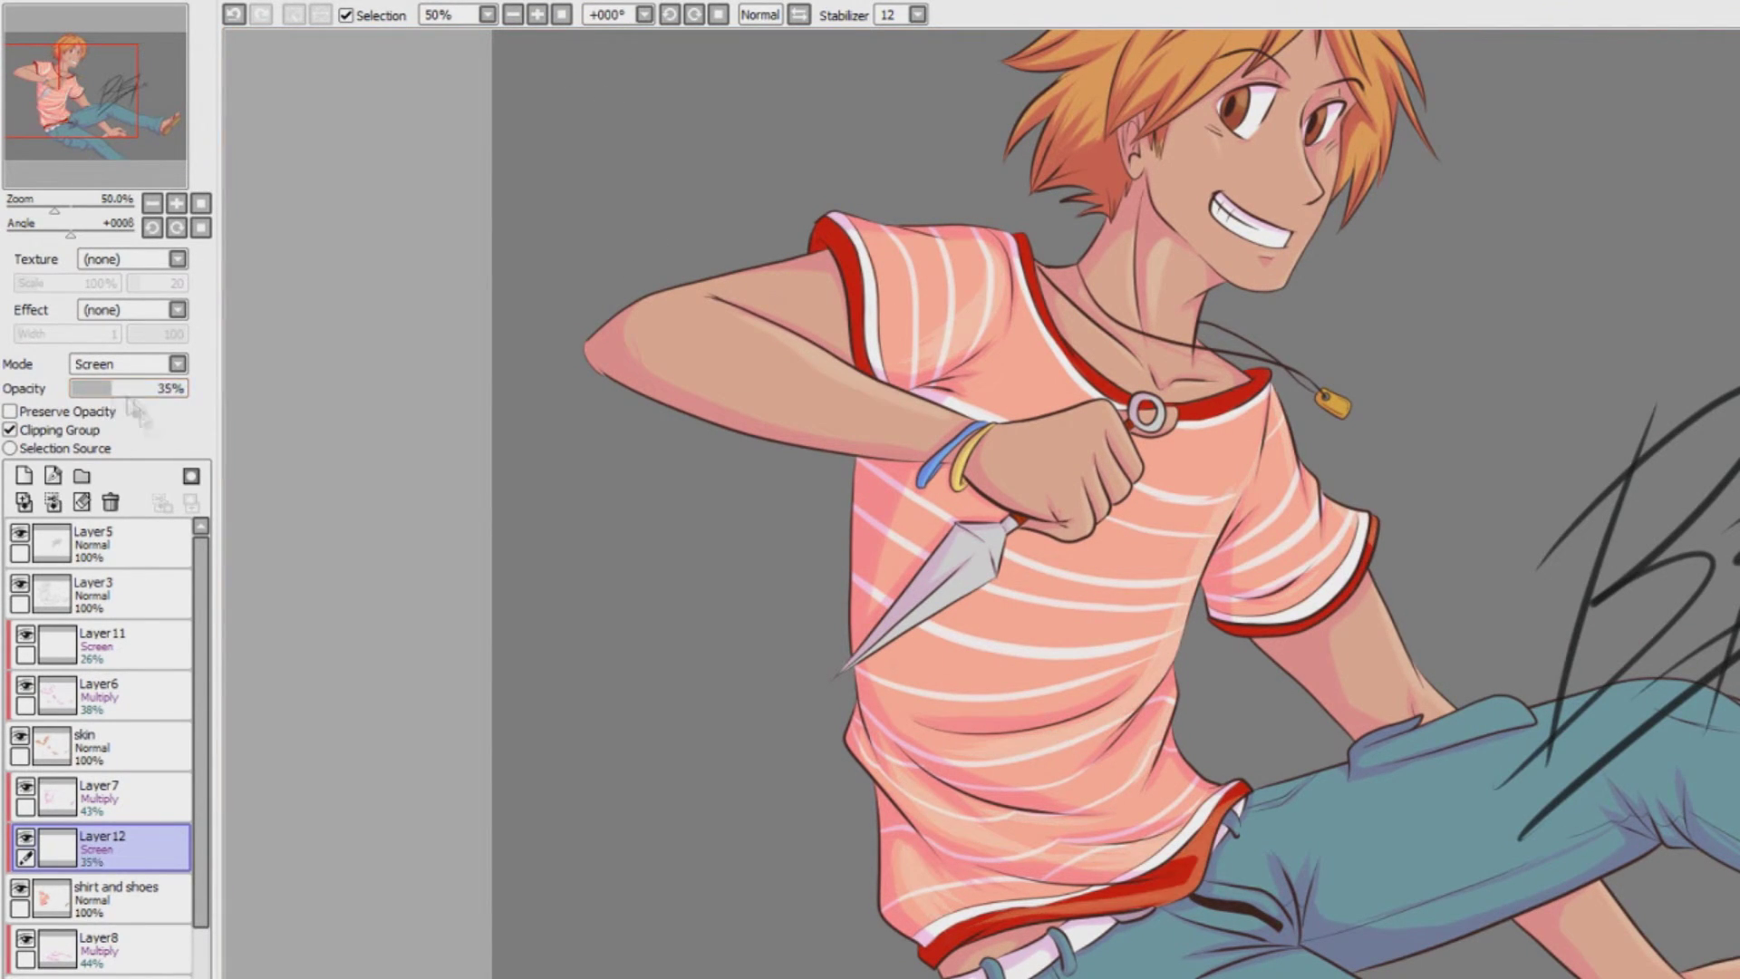
# Add a new layer above the pants layer, clipped to it and set to Screen mode
pyautogui.moveTo(203, 820); pyautogui.dragTo(203, 858)
pyautogui.click(116, 945)
pyautogui.click(24, 475)
pyautogui.click(46, 430)
pyautogui.click(128, 363)
pyautogui.click(136, 411)
# Hide the signature on Layer5
pyautogui.scroll(-3, 978, 503)
pyautogui.scroll(2, 101, 587)
pyautogui.click(20, 532)
# Paint a pale yellow highlight across the pocket flap on top of the raised thigh
pyautogui.hscroll(4, 978, 503)
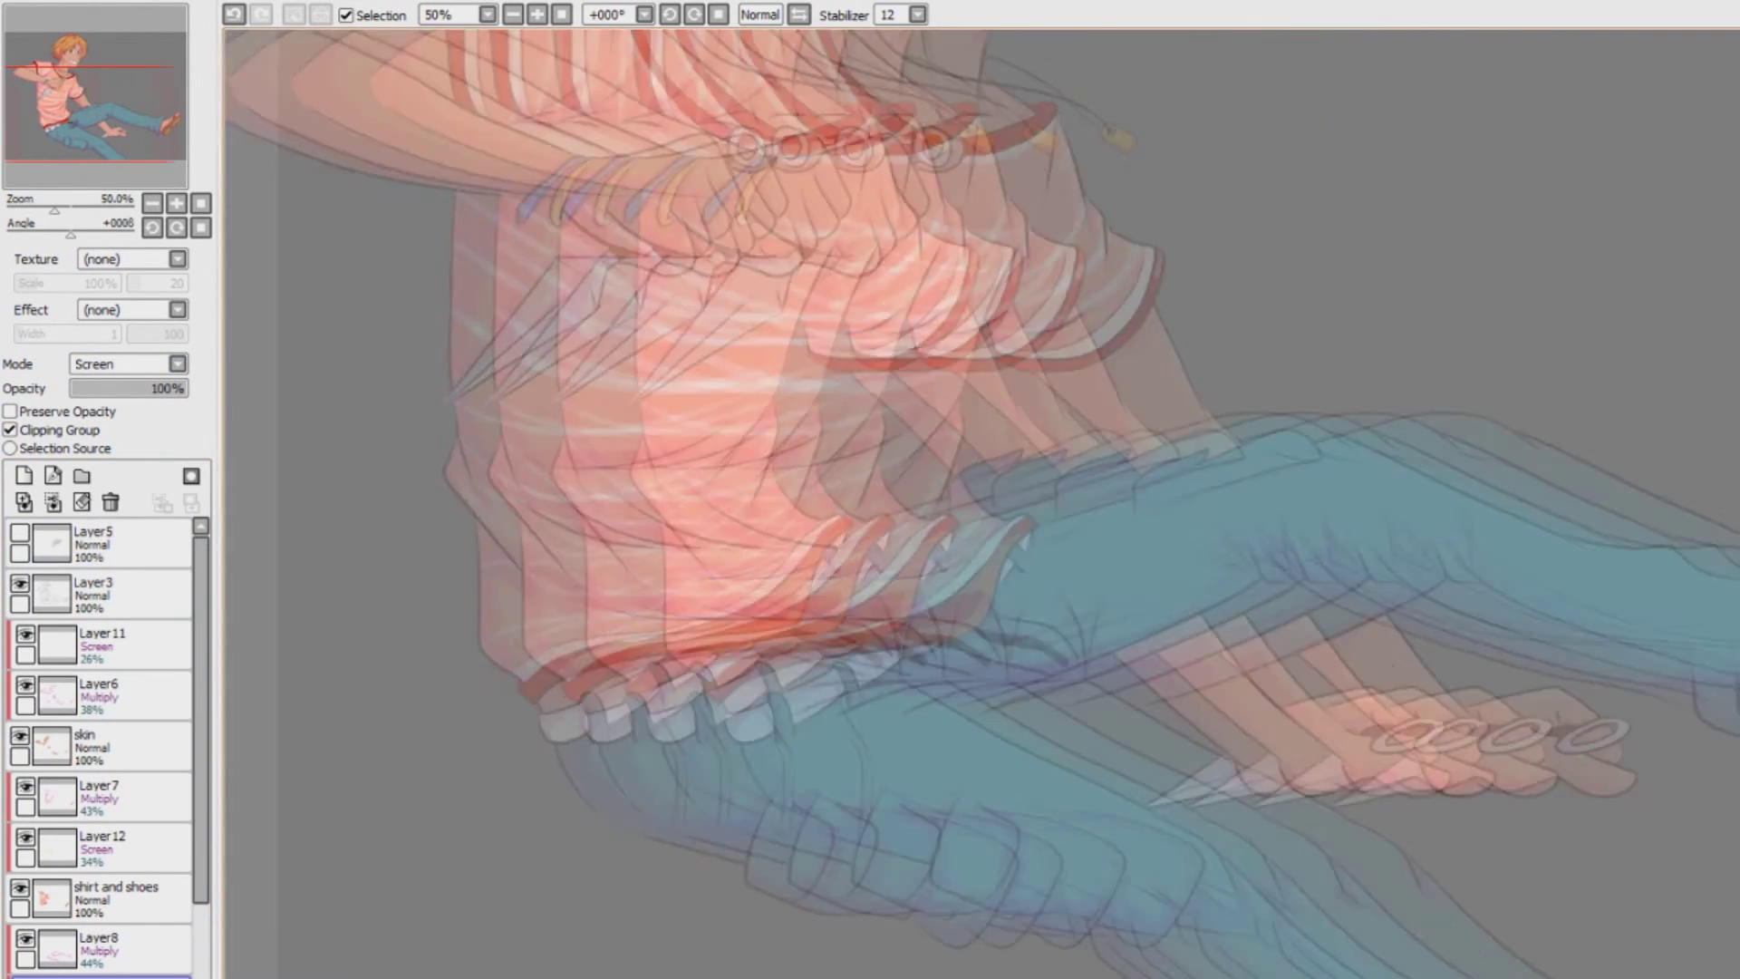
pyautogui.scroll(2, 979, 502)
pyautogui.hscroll(-4, 978, 503)
pyautogui.moveTo(1032, 426); pyautogui.dragTo(1301, 339)
pyautogui.moveTo(1155, 357)
pyautogui.mouseDown()
pyautogui.moveTo(1235, 322)
pyautogui.moveTo(1329, 347)
pyautogui.mouseUp()
pyautogui.moveTo(1223, 340); pyautogui.dragTo(1304, 317)
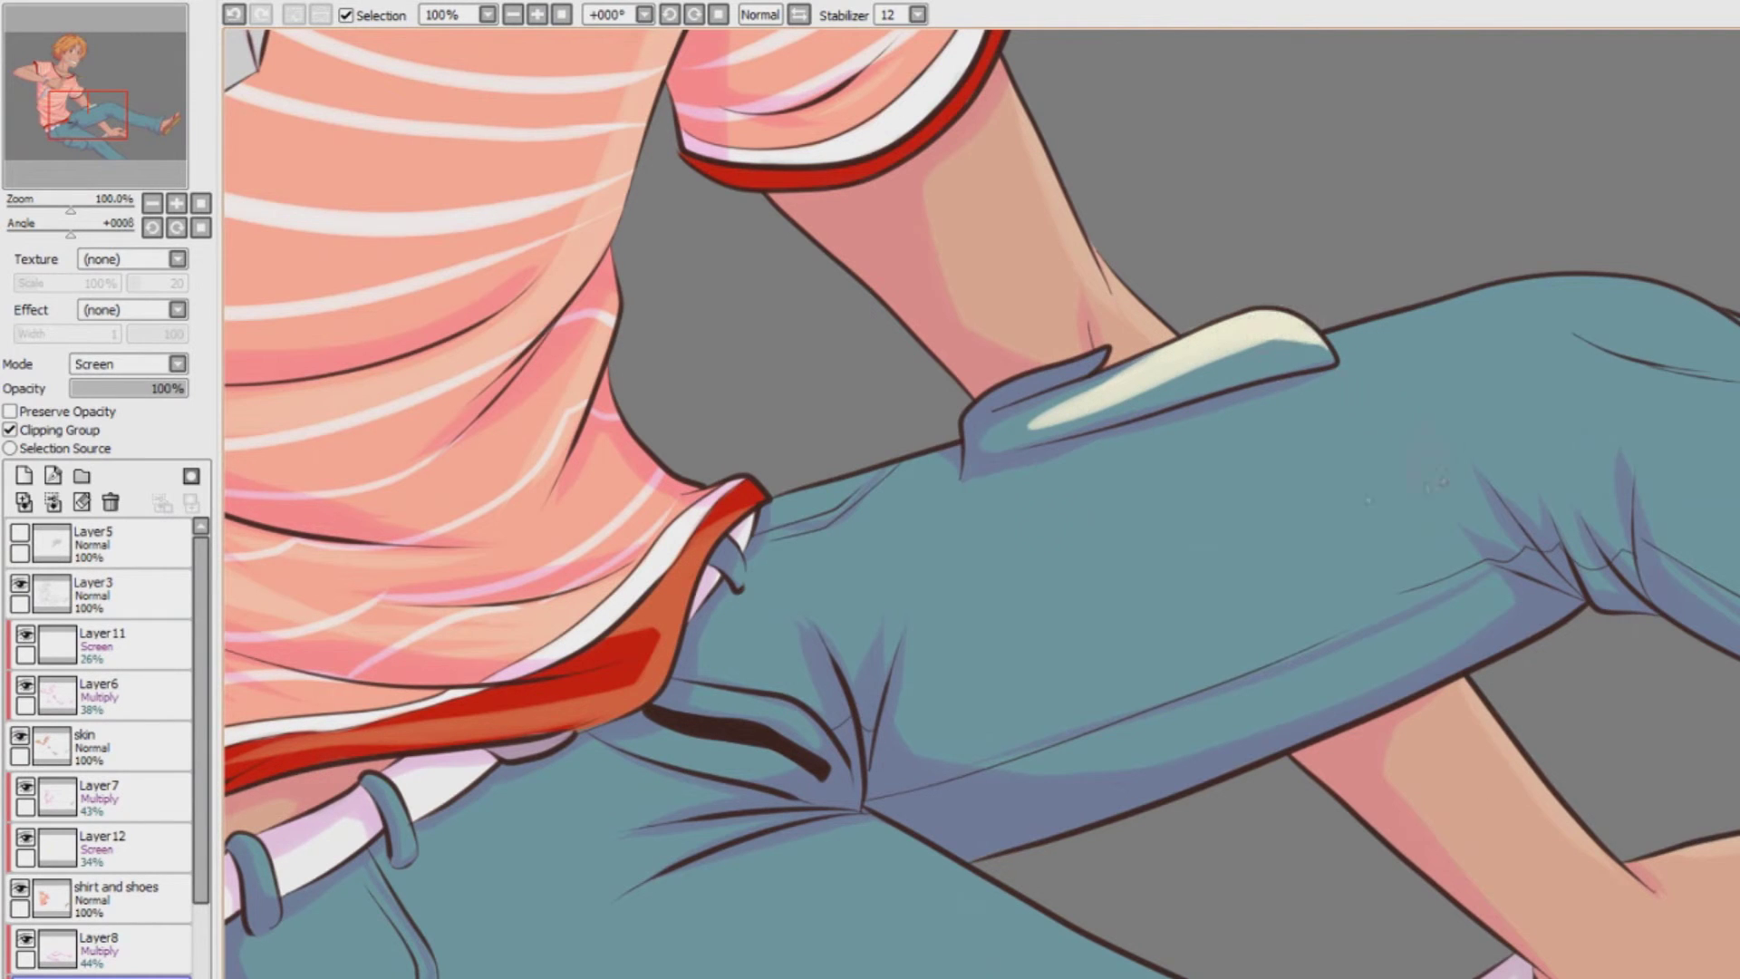
# Highlight the fly of the pants and the flap and pouch of the cargo pocket on the lower leg
pyautogui.moveTo(713, 697); pyautogui.dragTo(816, 723)
pyautogui.scroll(-5, 982, 503)
pyautogui.moveTo(623, 752); pyautogui.dragTo(659, 892)
pyautogui.moveTo(766, 793); pyautogui.dragTo(1051, 934)
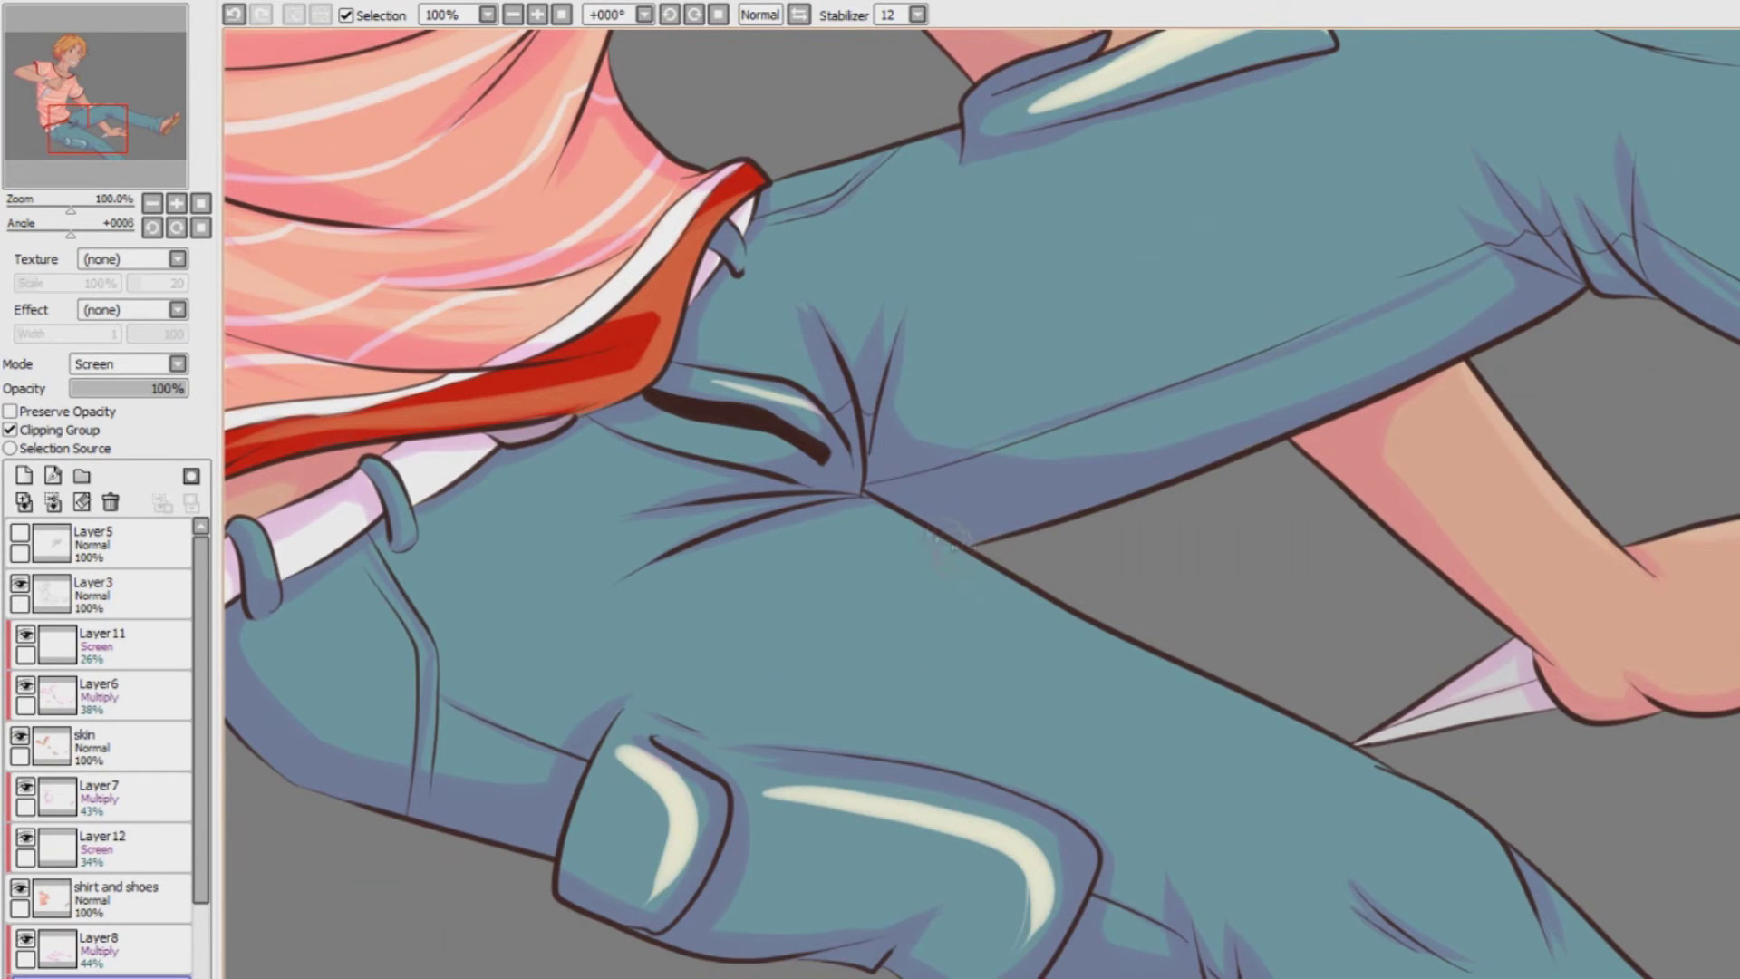
# Mirror the canvas view and highlight the upper edge of the lower leg from the crotch to the knee
pyautogui.hotkey('ctrl', 'z')
pyautogui.click(800, 16)
pyautogui.moveTo(783, 783)
pyautogui.mouseDown()
pyautogui.moveTo(1268, 541)
pyautogui.moveTo(1215, 593)
pyautogui.moveTo(1355, 505)
pyautogui.mouseUp()
pyautogui.hotkey('ctrl', 'z')
pyautogui.moveTo(1277, 554)
pyautogui.mouseDown()
pyautogui.moveTo(1428, 514)
pyautogui.moveTo(1504, 555)
pyautogui.mouseUp()
pyautogui.moveTo(1504, 554)
pyautogui.mouseDown()
pyautogui.moveTo(1119, 645)
pyautogui.moveTo(770, 797)
pyautogui.moveTo(690, 874)
pyautogui.mouseUp()
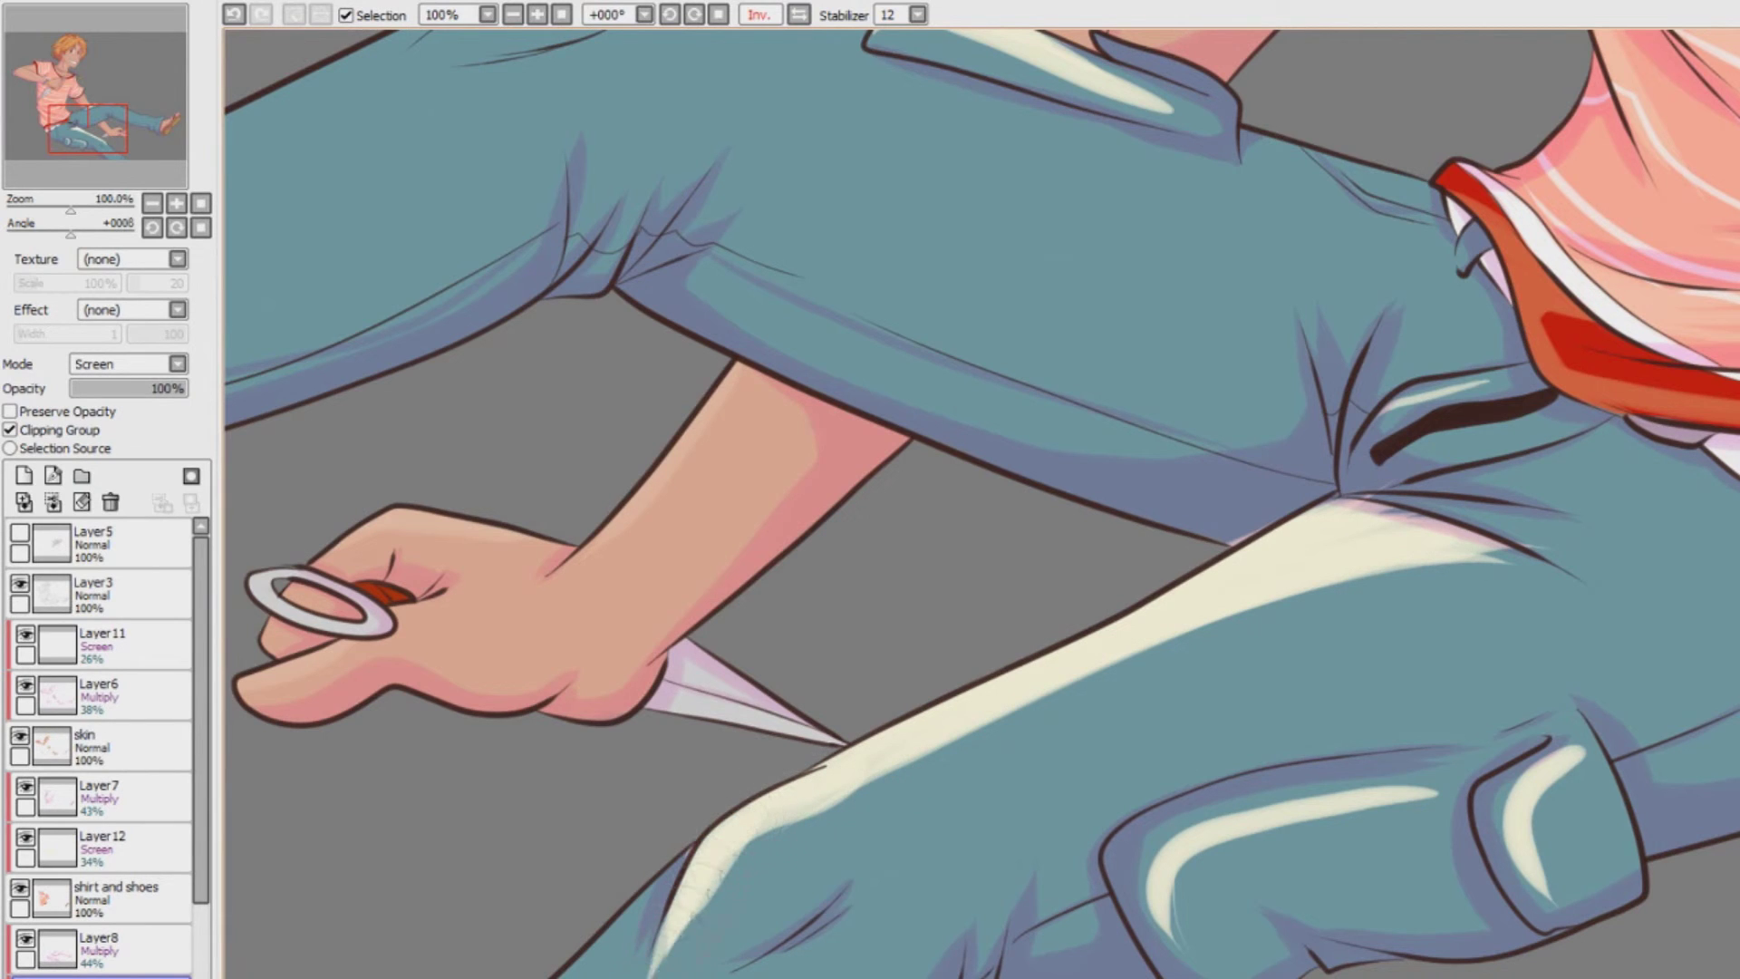
# Highlight the shin edge and the crease beside the knee on the lower pant leg
pyautogui.scroll(-5, 444, 766)
pyautogui.moveTo(301, 796)
pyautogui.mouseDown()
pyautogui.moveTo(312, 670)
pyautogui.moveTo(613, 442)
pyautogui.mouseUp()
pyautogui.moveTo(678, 367); pyautogui.dragTo(871, 728)
pyautogui.moveTo(1526, 373); pyautogui.dragTo(1716, 417)
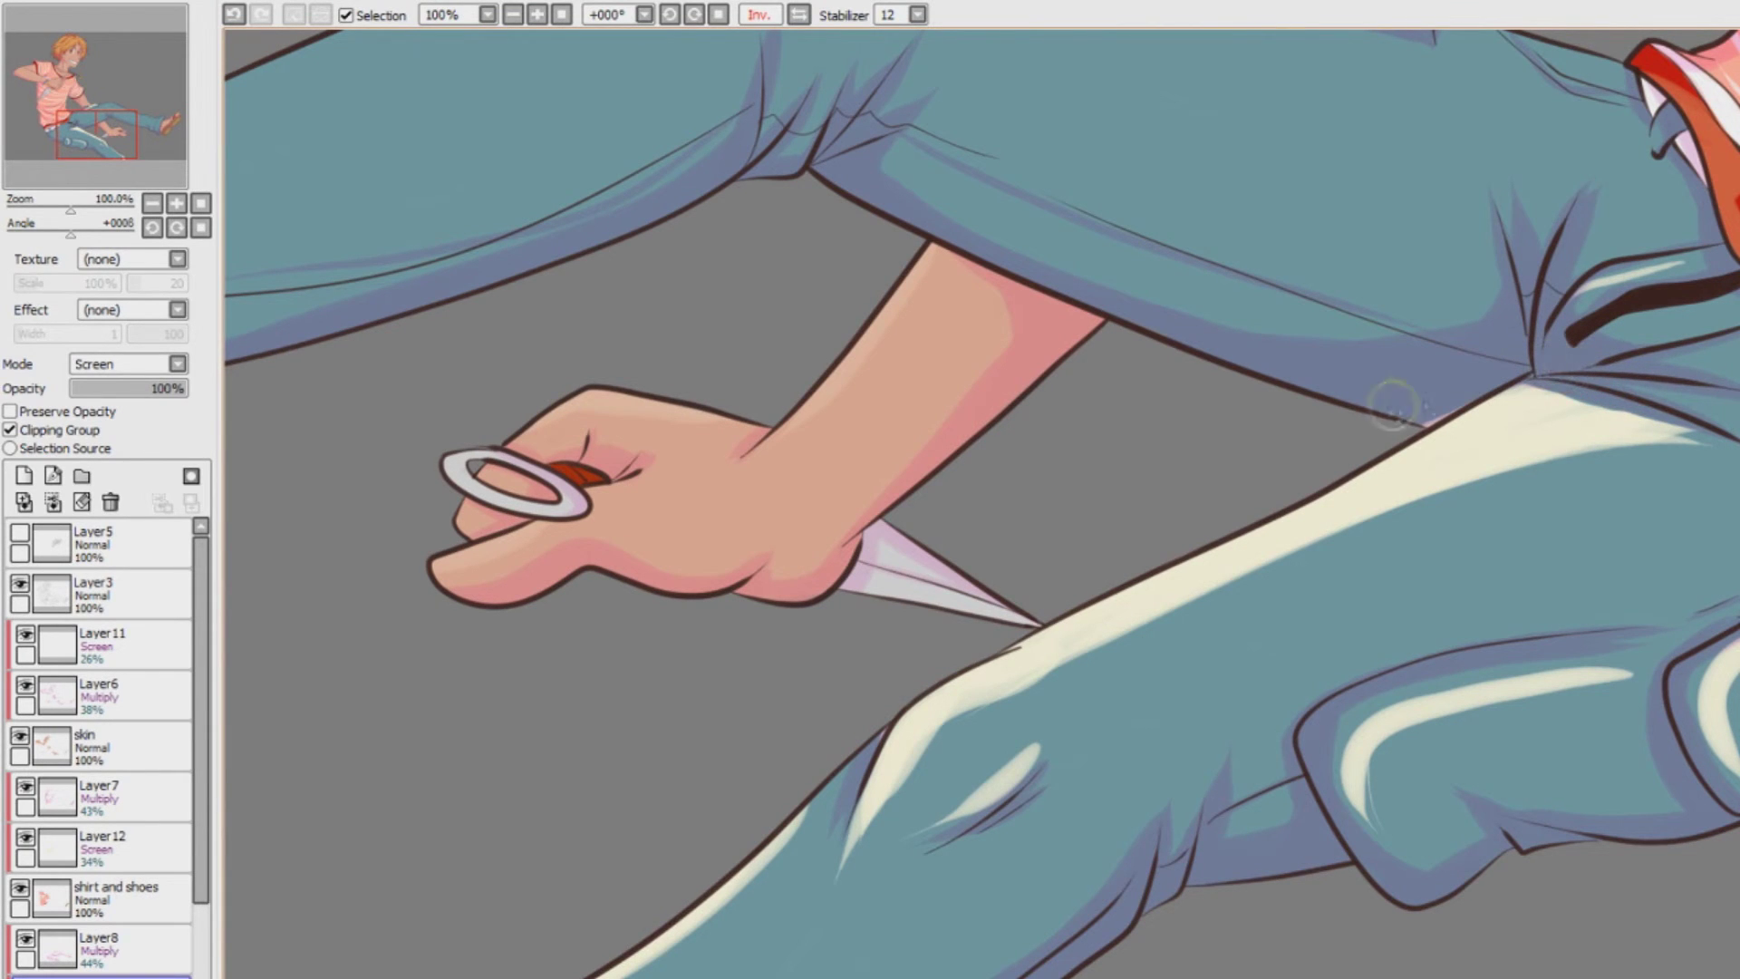
# Mirror the canvas view back and highlight the raised leg's upper shin edge near the pant cuff
pyautogui.moveTo(562, 435)
pyautogui.mouseDown()
pyautogui.moveTo(1267, 435)
pyautogui.moveTo(1267, 764)
pyautogui.mouseUp()
pyautogui.moveTo(512, 513)
pyautogui.mouseDown()
pyautogui.moveTo(621, 494)
pyautogui.moveTo(725, 437)
pyautogui.mouseUp()
pyautogui.hotkey('ctrl', 'z')
pyautogui.moveTo(322, 471); pyautogui.dragTo(498, 511)
pyautogui.press('h')
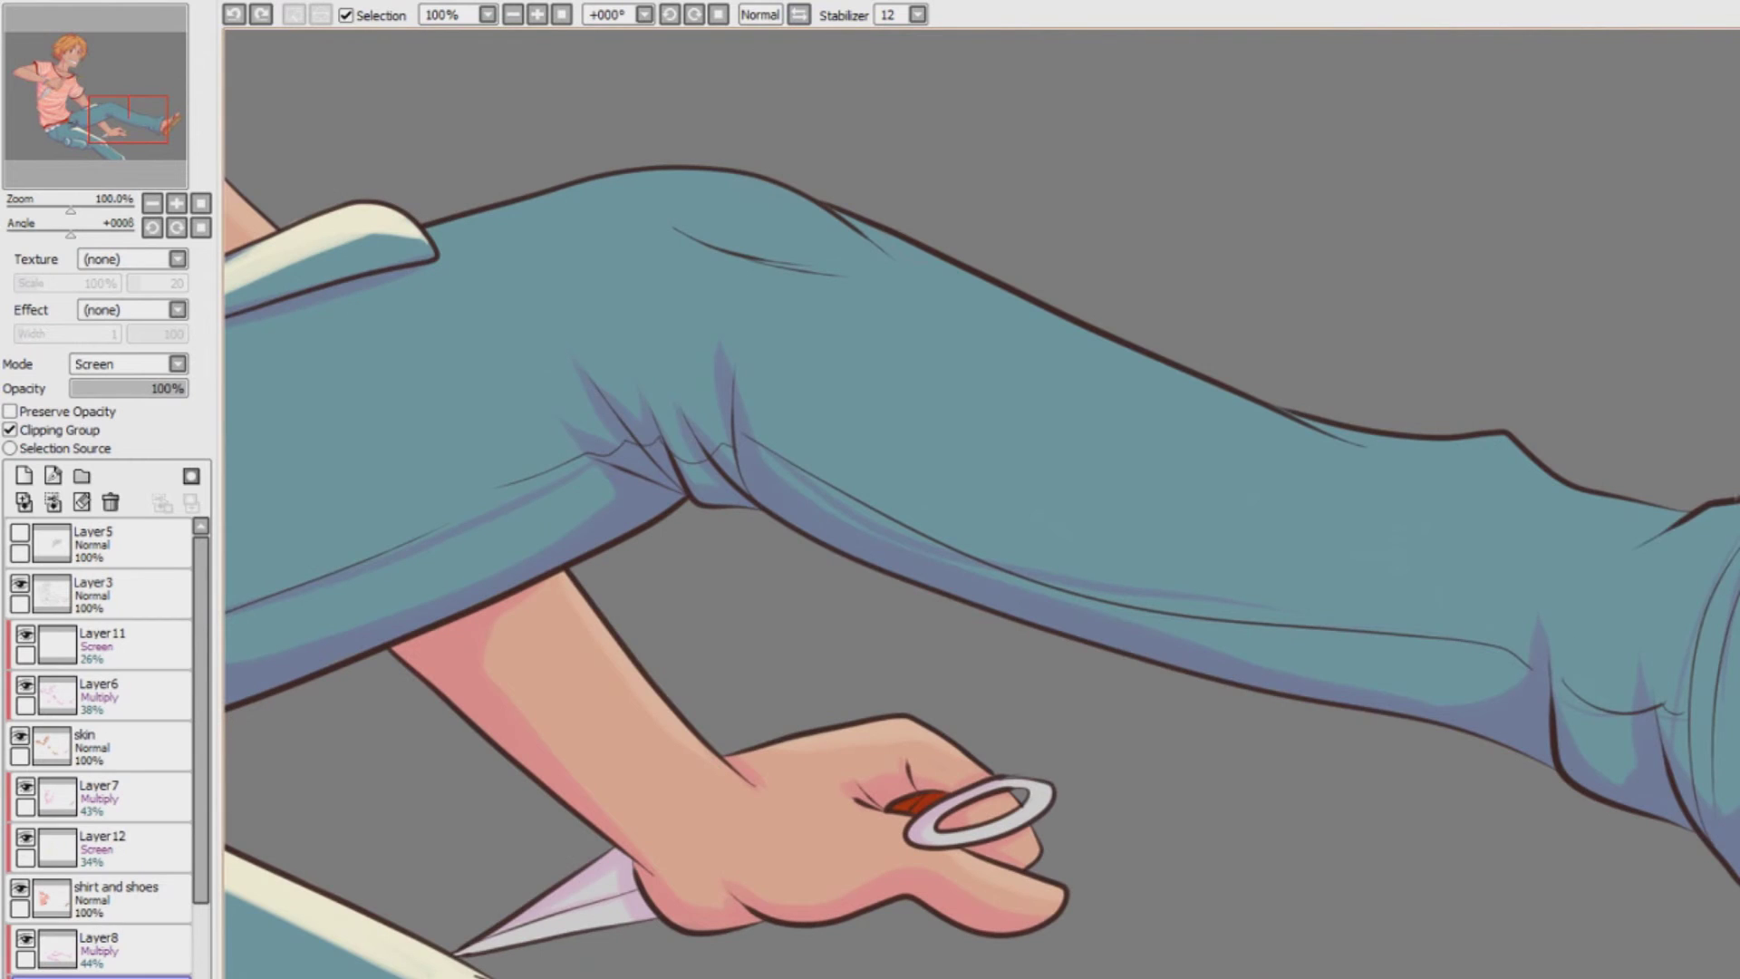
pyautogui.moveTo(1670, 522)
pyautogui.mouseDown()
pyautogui.moveTo(1499, 417)
pyautogui.moveTo(1681, 526)
pyautogui.moveTo(1557, 581)
pyautogui.mouseUp()
pyautogui.moveTo(1502, 440); pyautogui.dragTo(1236, 399)
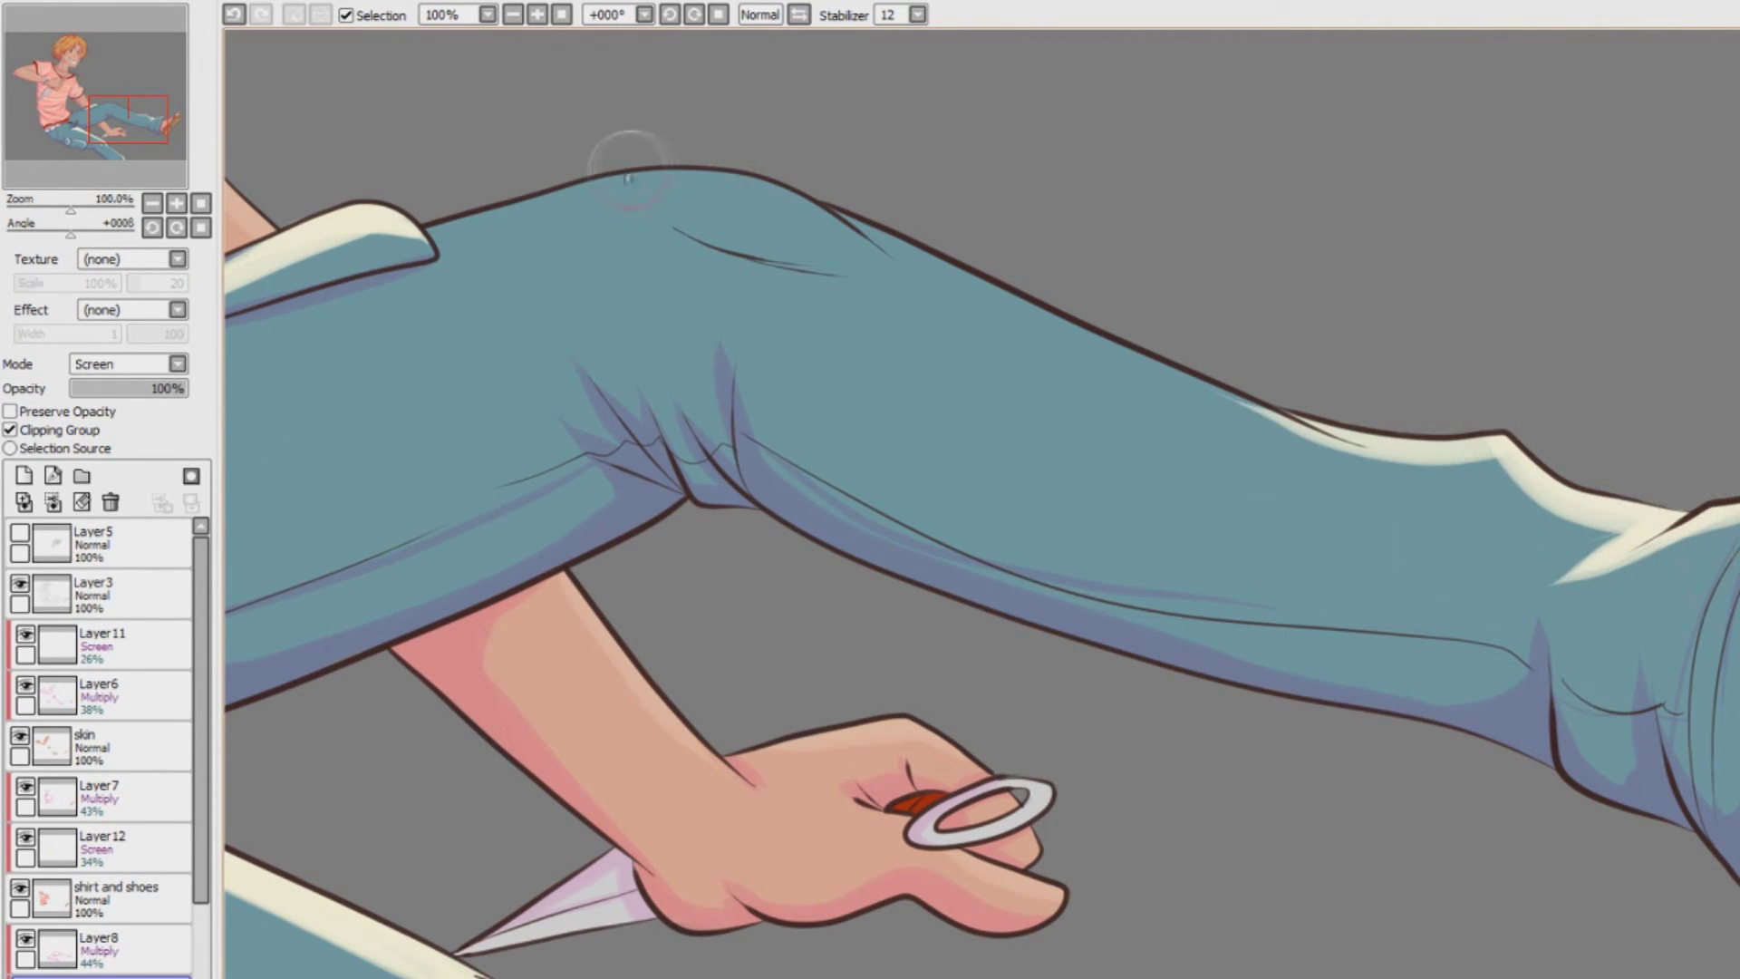
# Highlight the top of the raised knee and the crease just below it
pyautogui.moveTo(654, 172); pyautogui.dragTo(893, 248)
pyautogui.moveTo(685, 225); pyautogui.dragTo(852, 260)
pyautogui.press('Left')
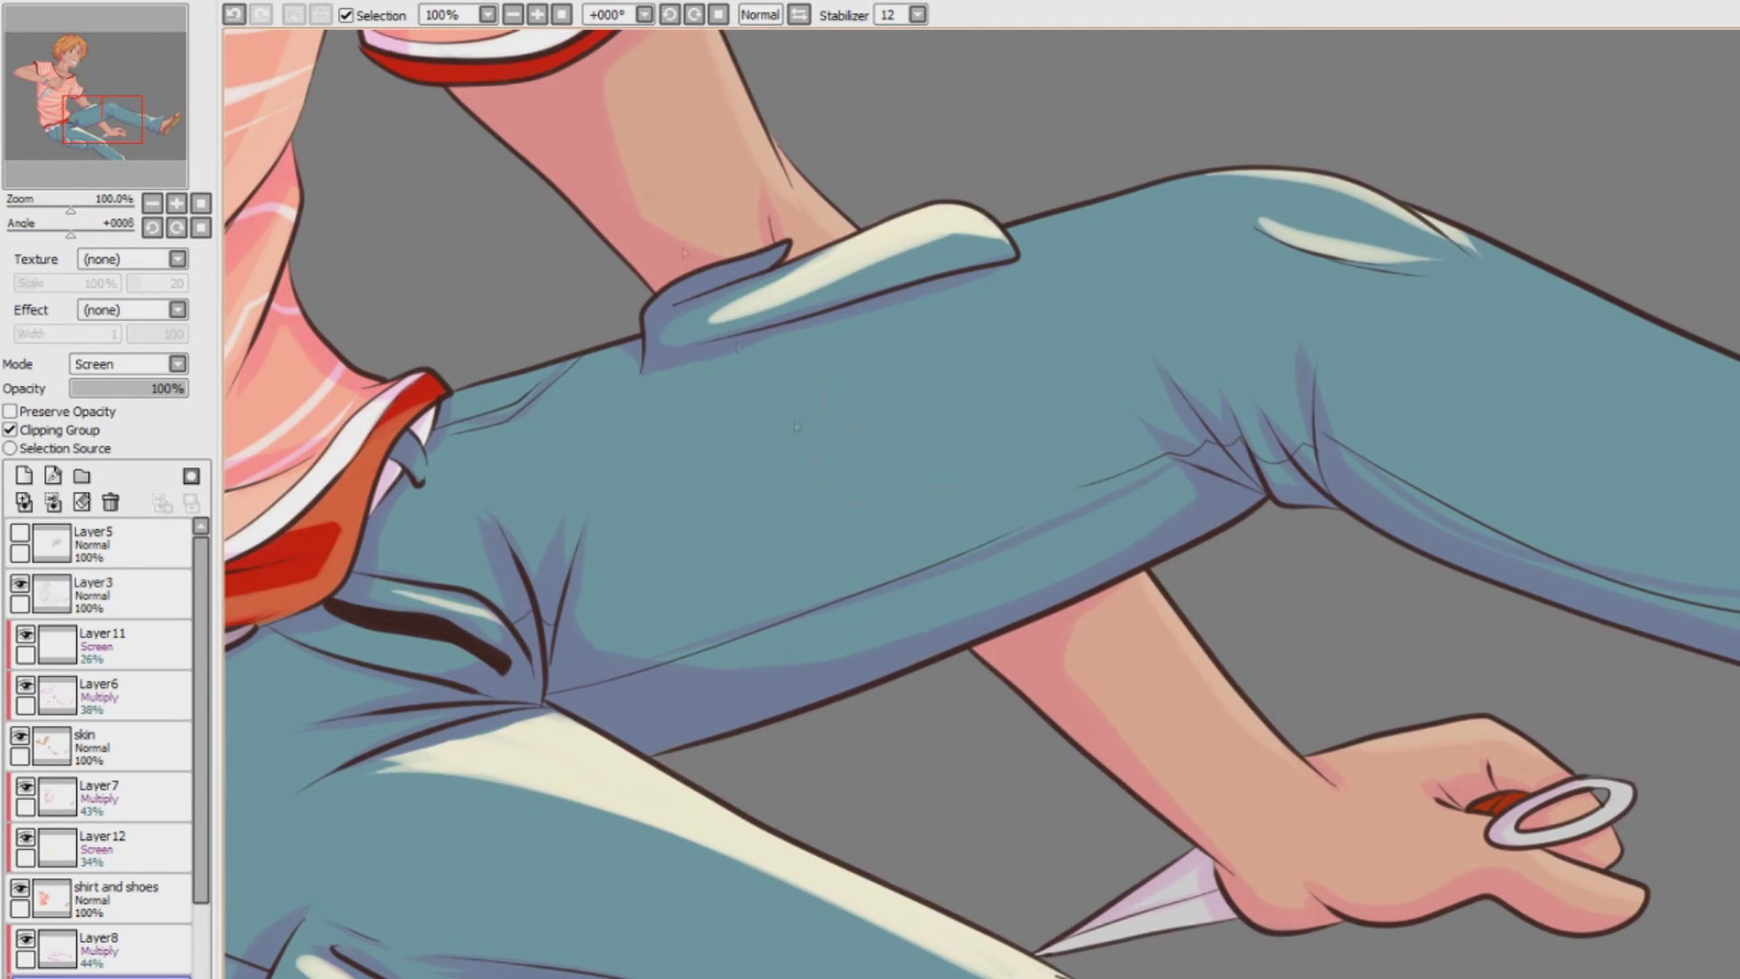
# Lower the opacity of the pants' Screen highlight layer to 21%
pyautogui.click(514, 15)
pyautogui.click(513, 15)
pyautogui.click(514, 14)
pyautogui.click(539, 16)
pyautogui.moveTo(176, 388); pyautogui.dragTo(95, 388)
# Add a new layer above the hair layer, clipped to it and set to Screen mode
pyautogui.moveTo(202, 693); pyautogui.dragTo(204, 741)
pyautogui.moveTo(149, 578); pyautogui.dragTo(161, 652)
pyautogui.moveTo(204, 680); pyautogui.dragTo(208, 798)
pyautogui.click(130, 872)
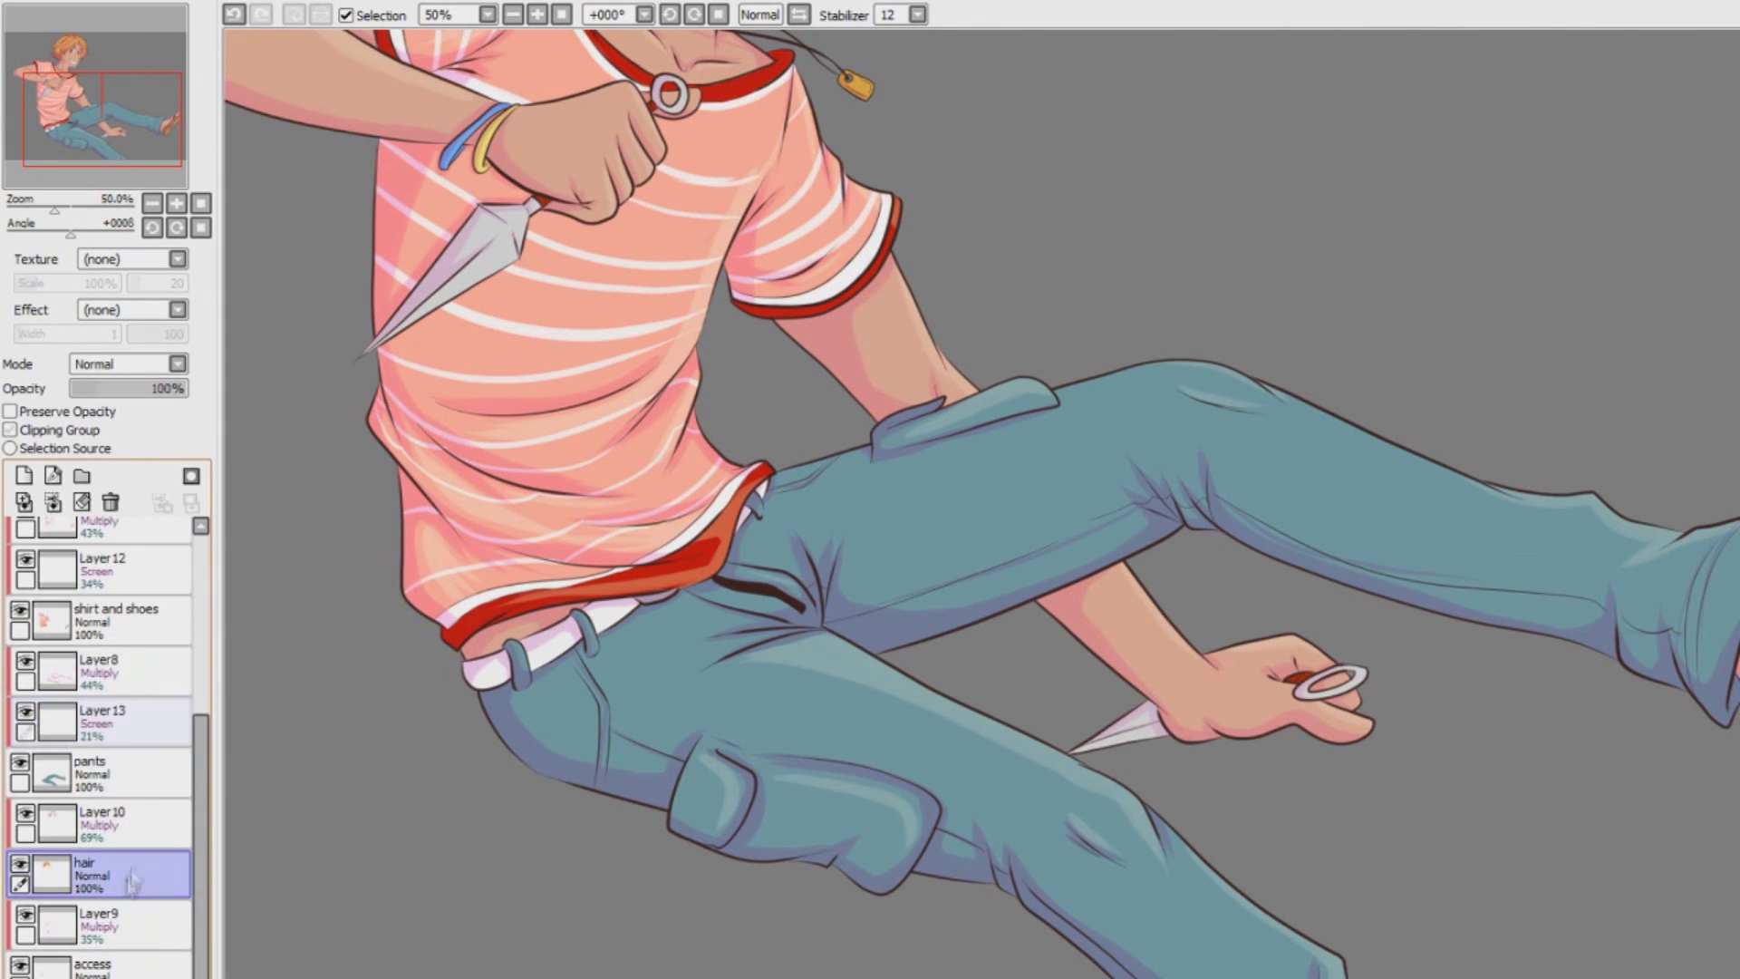
pyautogui.click(25, 476)
pyautogui.click(11, 430)
pyautogui.click(142, 364)
pyautogui.click(138, 418)
# Paint pale yellow highlight strokes on the fringe lock just above the near eyebrow
pyautogui.moveTo(102, 120); pyautogui.dragTo(67, 59)
pyautogui.click(538, 15)
pyautogui.click(538, 14)
pyautogui.click(539, 15)
pyautogui.click(69, 47)
pyautogui.moveTo(1099, 550); pyautogui.dragTo(1259, 440)
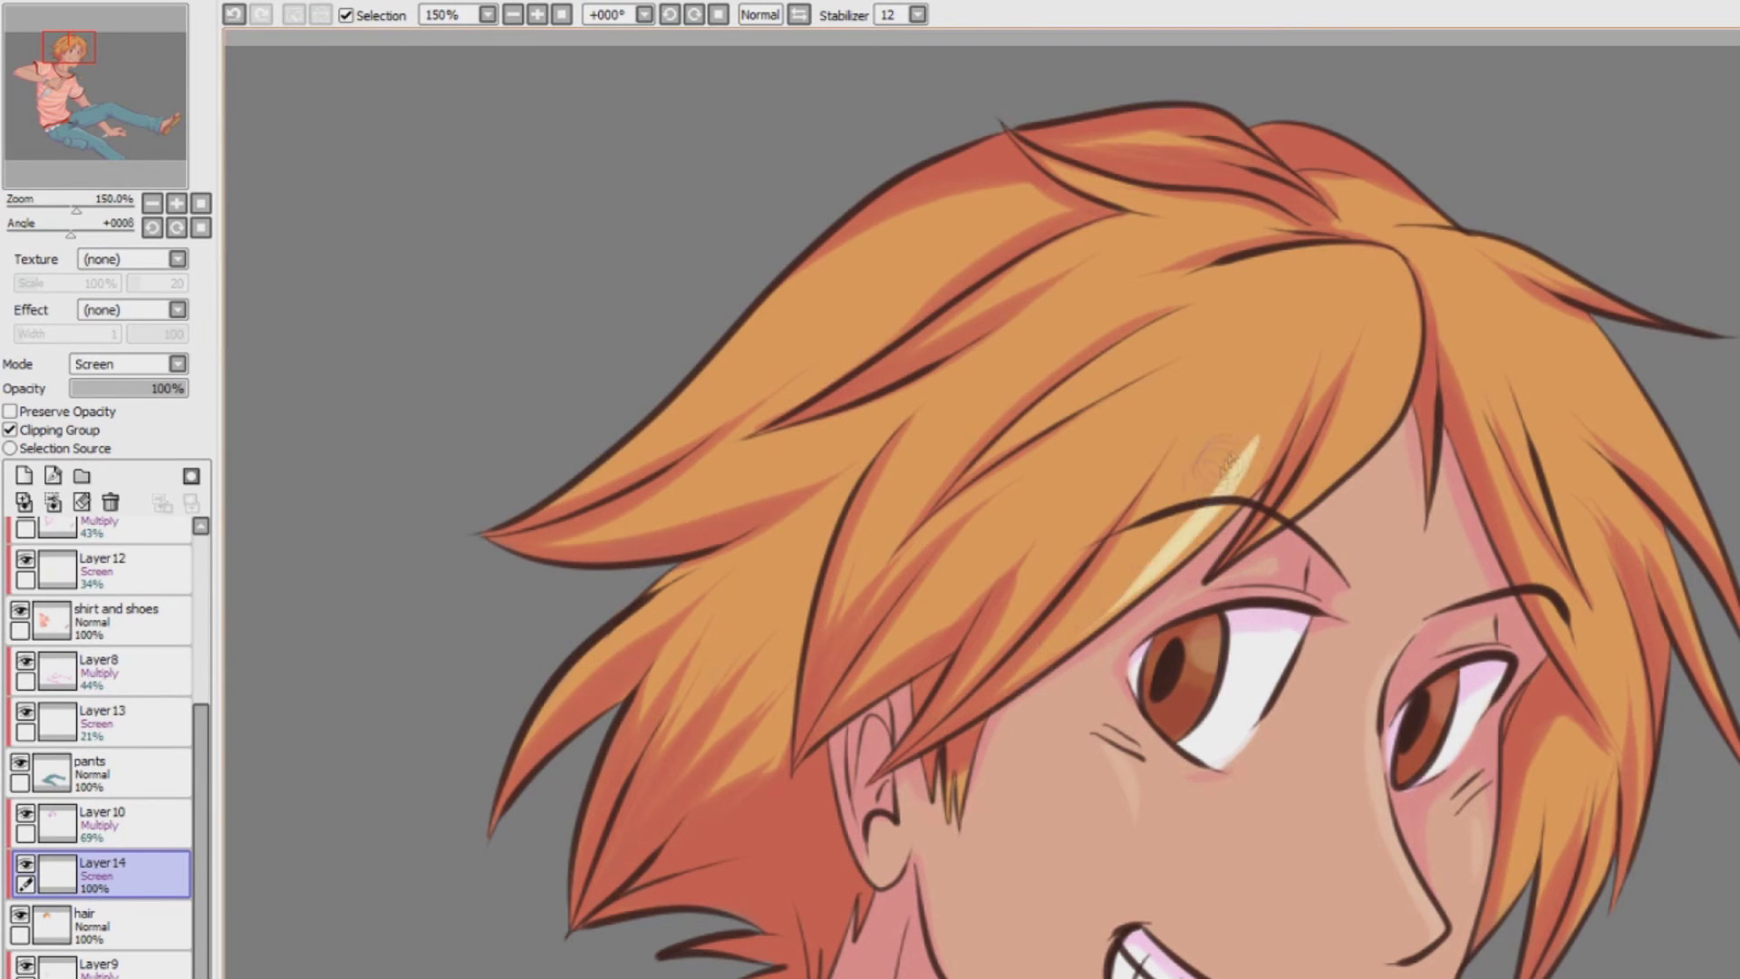
pyautogui.moveTo(1069, 639); pyautogui.dragTo(1246, 458)
# Highlight the swept side hair, the curved parting and the inner edge of the fringe down to the brow
pyautogui.moveTo(1002, 448)
pyautogui.mouseDown()
pyautogui.moveTo(1165, 337)
pyautogui.moveTo(1218, 340)
pyautogui.mouseUp()
pyautogui.moveTo(1419, 334); pyautogui.dragTo(1260, 271)
pyautogui.moveTo(1400, 261); pyautogui.dragTo(1212, 266)
pyautogui.moveTo(1341, 256)
pyautogui.mouseDown()
pyautogui.moveTo(1419, 322)
pyautogui.moveTo(1385, 438)
pyautogui.mouseUp()
pyautogui.moveTo(1406, 297)
pyautogui.mouseDown()
pyautogui.moveTo(1401, 356)
pyautogui.moveTo(1412, 310)
pyautogui.moveTo(1278, 545)
pyautogui.mouseUp()
pyautogui.moveTo(1366, 376); pyautogui.dragTo(1262, 555)
# Paint highlight streaks on the side locks and the hair beyond the parting, and mirror the canvas view
pyautogui.moveTo(897, 489)
pyautogui.mouseDown()
pyautogui.moveTo(859, 593)
pyautogui.moveTo(1010, 363)
pyautogui.mouseUp()
pyautogui.moveTo(777, 584)
pyautogui.mouseDown()
pyautogui.moveTo(693, 681)
pyautogui.moveTo(787, 583)
pyautogui.mouseUp()
pyautogui.moveTo(1581, 348)
pyautogui.mouseDown()
pyautogui.moveTo(1703, 512)
pyautogui.moveTo(1686, 489)
pyautogui.mouseUp()
pyautogui.click(799, 15)
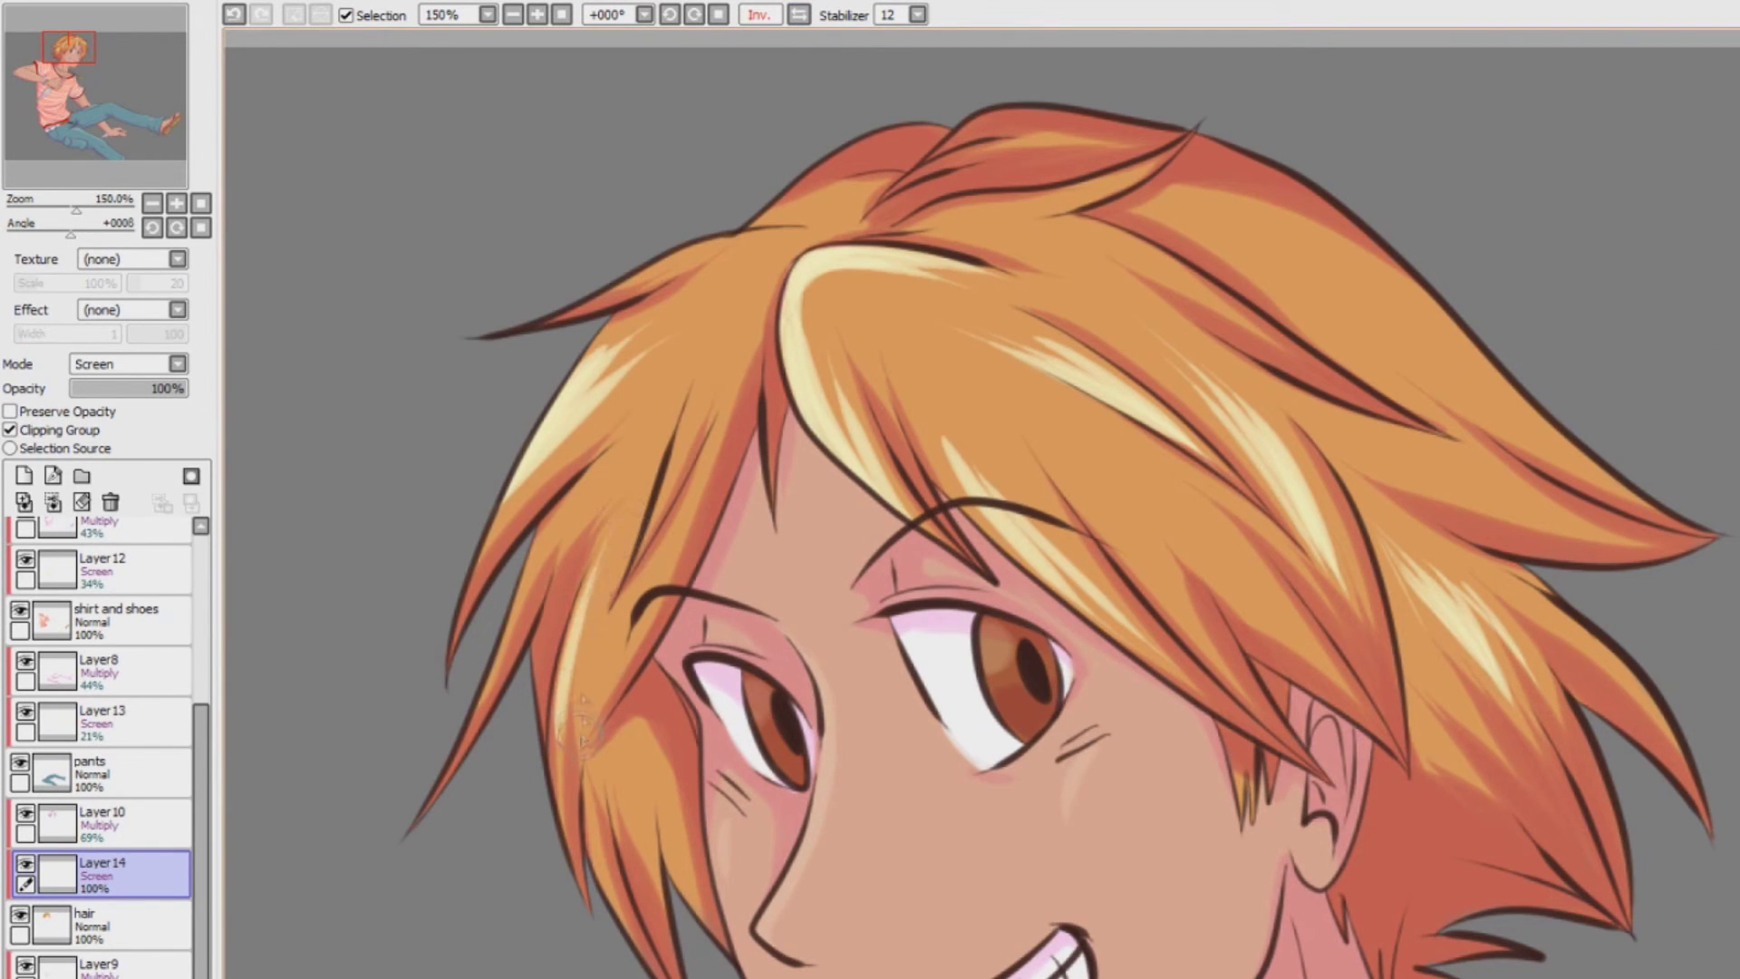
# Paint pale yellow highlight streaks on the side locks framing the far eye and cheek
pyautogui.moveTo(605, 557); pyautogui.dragTo(587, 665)
pyautogui.moveTo(634, 734); pyautogui.dragTo(653, 847)
pyautogui.moveTo(643, 741); pyautogui.dragTo(687, 888)
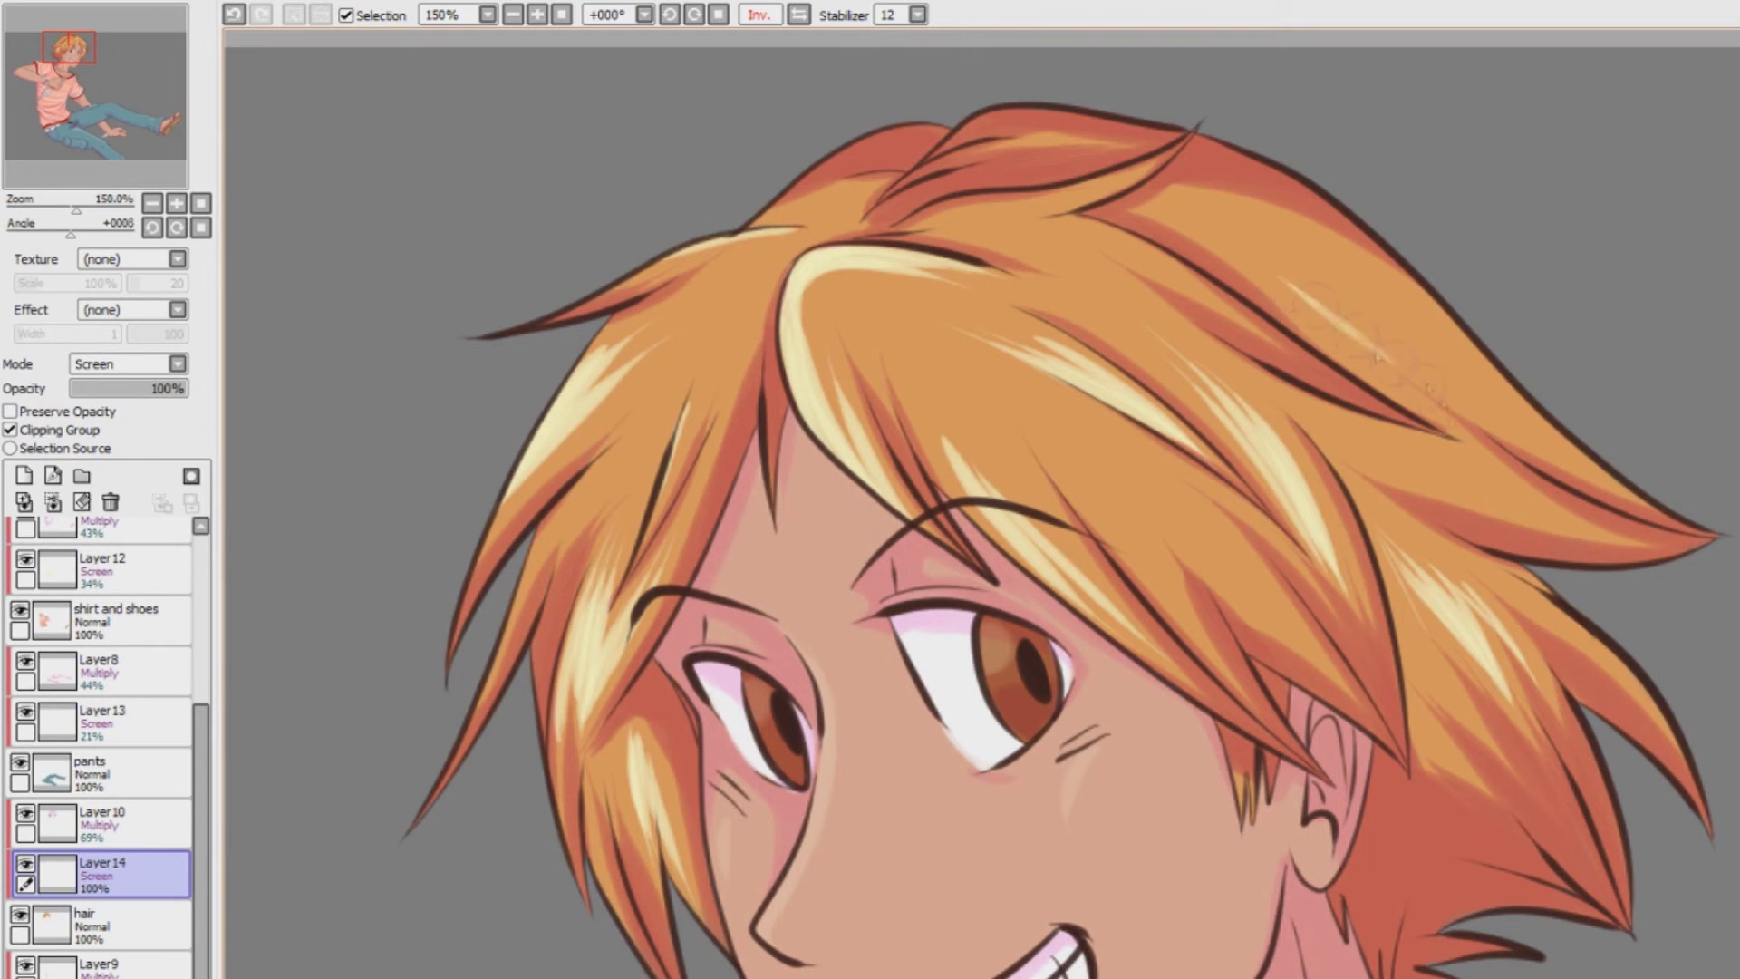
# Paint highlight streaks along the upper locks sweeping towards the back of the head
pyautogui.moveTo(1277, 278); pyautogui.dragTo(1450, 389)
pyautogui.moveTo(1341, 259)
pyautogui.mouseDown()
pyautogui.moveTo(1531, 435)
pyautogui.moveTo(1477, 390)
pyautogui.mouseUp()
pyautogui.moveTo(1250, 254); pyautogui.dragTo(1314, 319)
pyautogui.moveTo(1187, 344)
pyautogui.mouseDown()
pyautogui.moveTo(1359, 439)
pyautogui.moveTo(1395, 439)
pyautogui.mouseUp()
pyautogui.moveTo(1088, 228); pyautogui.dragTo(1232, 313)
# Add highlight strokes at the crown beside the parting and on the swept hair above the near eye
pyautogui.moveTo(953, 222)
pyautogui.mouseDown()
pyautogui.moveTo(1103, 186)
pyautogui.moveTo(947, 229)
pyautogui.moveTo(1097, 217)
pyautogui.moveTo(1078, 219)
pyautogui.moveTo(1118, 288)
pyautogui.mouseUp()
pyautogui.moveTo(1001, 232)
pyautogui.mouseDown()
pyautogui.moveTo(1137, 307)
pyautogui.moveTo(1123, 276)
pyautogui.mouseUp()
pyautogui.moveTo(999, 229); pyautogui.dragTo(1105, 299)
pyautogui.moveTo(1055, 424)
pyautogui.mouseDown()
pyautogui.moveTo(1187, 616)
pyautogui.moveTo(1218, 557)
pyautogui.mouseUp()
pyautogui.moveTo(1094, 468); pyautogui.dragTo(1187, 551)
pyautogui.moveTo(1067, 413); pyautogui.dragTo(1207, 529)
# Lower the hair highlight layer's opacity to 43%
pyautogui.click(513, 15)
pyautogui.click(513, 15)
pyautogui.moveTo(158, 387); pyautogui.dragTo(122, 388)
pyautogui.click(513, 14)
pyautogui.click(513, 15)
# Add a new layer above the access layer, clipped to it and set to Screen mode
pyautogui.moveTo(906, 725); pyautogui.dragTo(902, 319)
pyautogui.moveTo(201, 877); pyautogui.dragTo(201, 908)
pyautogui.click(108, 967)
pyautogui.click(25, 476)
pyautogui.click(53, 430)
pyautogui.click(128, 364)
pyautogui.click(120, 419)
# Restore the unmirrored canvas view and paint highlights along the blade of the knife held at the chest
pyautogui.scroll(4, 1087, 544)
pyautogui.moveTo(1359, 380); pyautogui.dragTo(729, 718)
pyautogui.moveTo(1071, 461)
pyautogui.mouseDown()
pyautogui.moveTo(1112, 562)
pyautogui.moveTo(1097, 587)
pyautogui.mouseUp()
pyautogui.click(798, 15)
pyautogui.moveTo(685, 886); pyautogui.dragTo(987, 662)
pyautogui.moveTo(777, 808); pyautogui.dragTo(1087, 596)
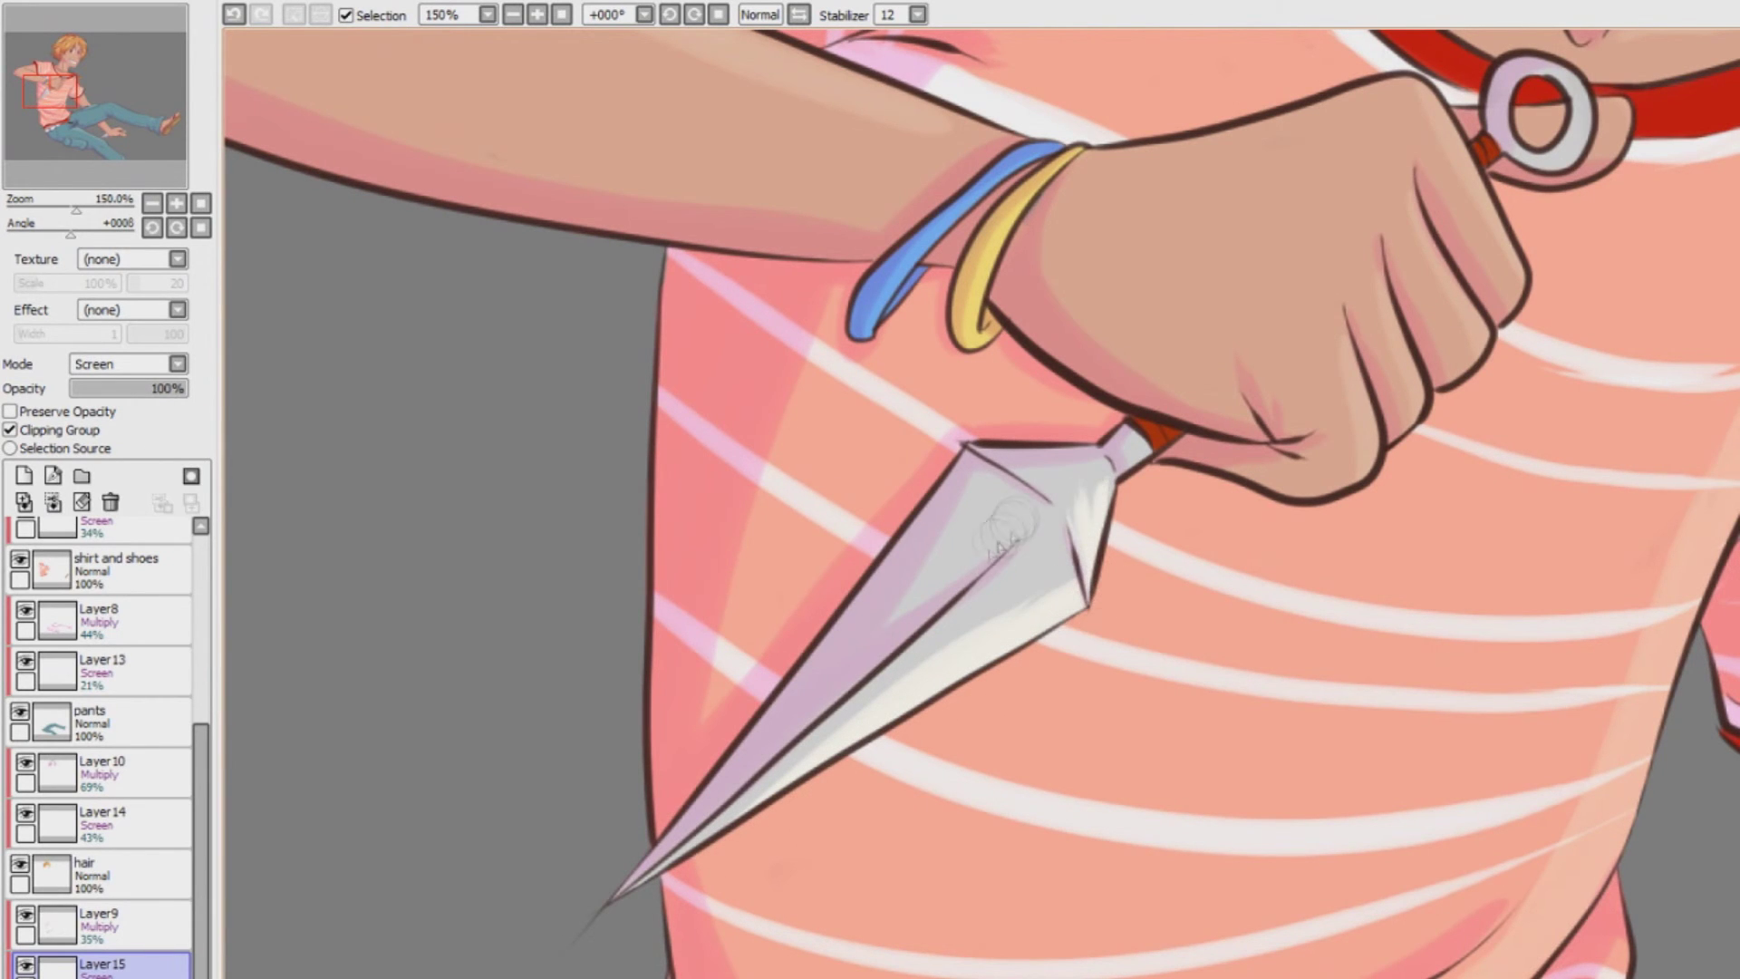
pyautogui.moveTo(983, 490)
pyautogui.mouseDown()
pyautogui.moveTo(908, 587)
pyautogui.moveTo(1018, 505)
pyautogui.moveTo(979, 517)
pyautogui.moveTo(935, 577)
pyautogui.mouseUp()
# Highlight the ring and handle of the knife held at the chest
pyautogui.moveTo(983, 505); pyautogui.dragTo(589, 504)
pyautogui.moveTo(1693, 38)
pyautogui.mouseDown()
pyautogui.moveTo(890, 40)
pyautogui.moveTo(890, 355)
pyautogui.moveTo(939, 417)
pyautogui.moveTo(928, 437)
pyautogui.moveTo(946, 409)
pyautogui.mouseUp()
pyautogui.press('Left')
pyautogui.press('Left')
pyautogui.press('Left')
pyautogui.press('Left')
pyautogui.press('Left')
pyautogui.press('Left')
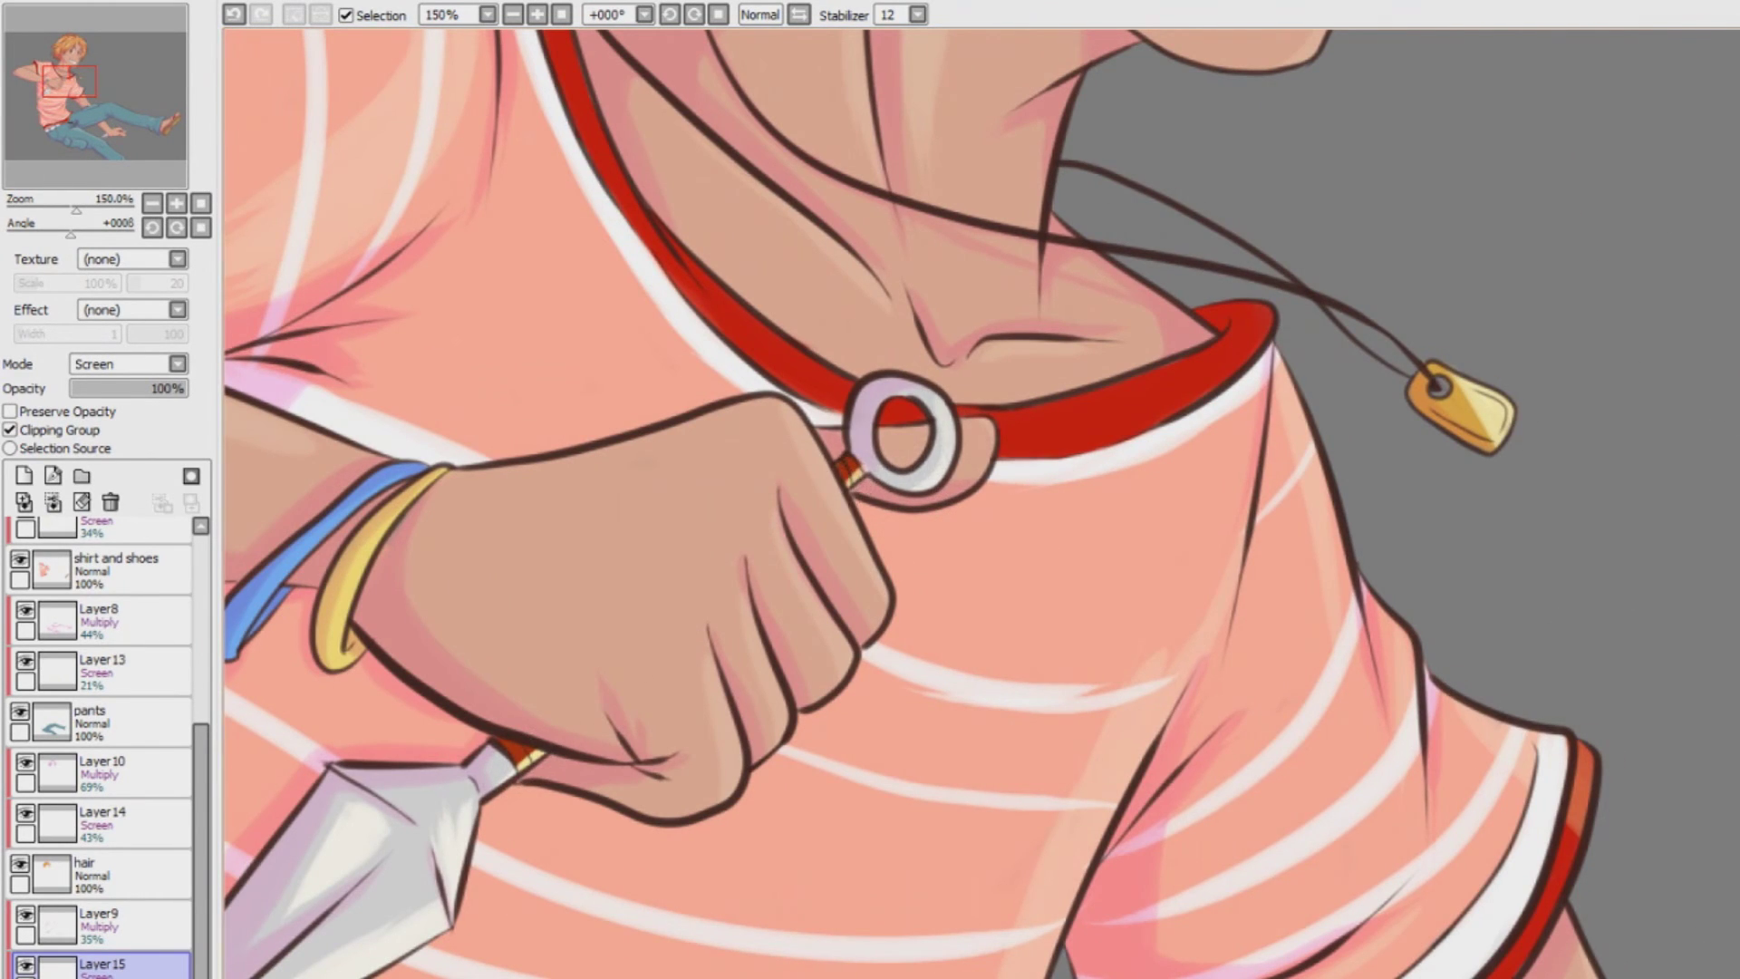
pyautogui.press('Down')
pyautogui.press('Down')
pyautogui.press('Down')
pyautogui.press('Down')
pyautogui.press('Down')
pyautogui.press('Down')
pyautogui.press('Down')
pyautogui.press('Down')
pyautogui.press('Down')
pyautogui.press('Down')
pyautogui.press('Down')
pyautogui.press('Down')
pyautogui.moveTo(848, 509); pyautogui.dragTo(899, 495)
# Paint highlights on the ring and handle of the second knife in the lower hand
pyautogui.press('Right')
pyautogui.press('Right')
pyautogui.press('Right')
pyautogui.press('Right')
pyautogui.press('Right')
pyautogui.press('Right')
pyautogui.press('Right')
pyautogui.press('Right')
pyautogui.press('Right')
pyautogui.press('Right')
pyautogui.press('Right')
pyautogui.press('Right')
pyautogui.press('Right')
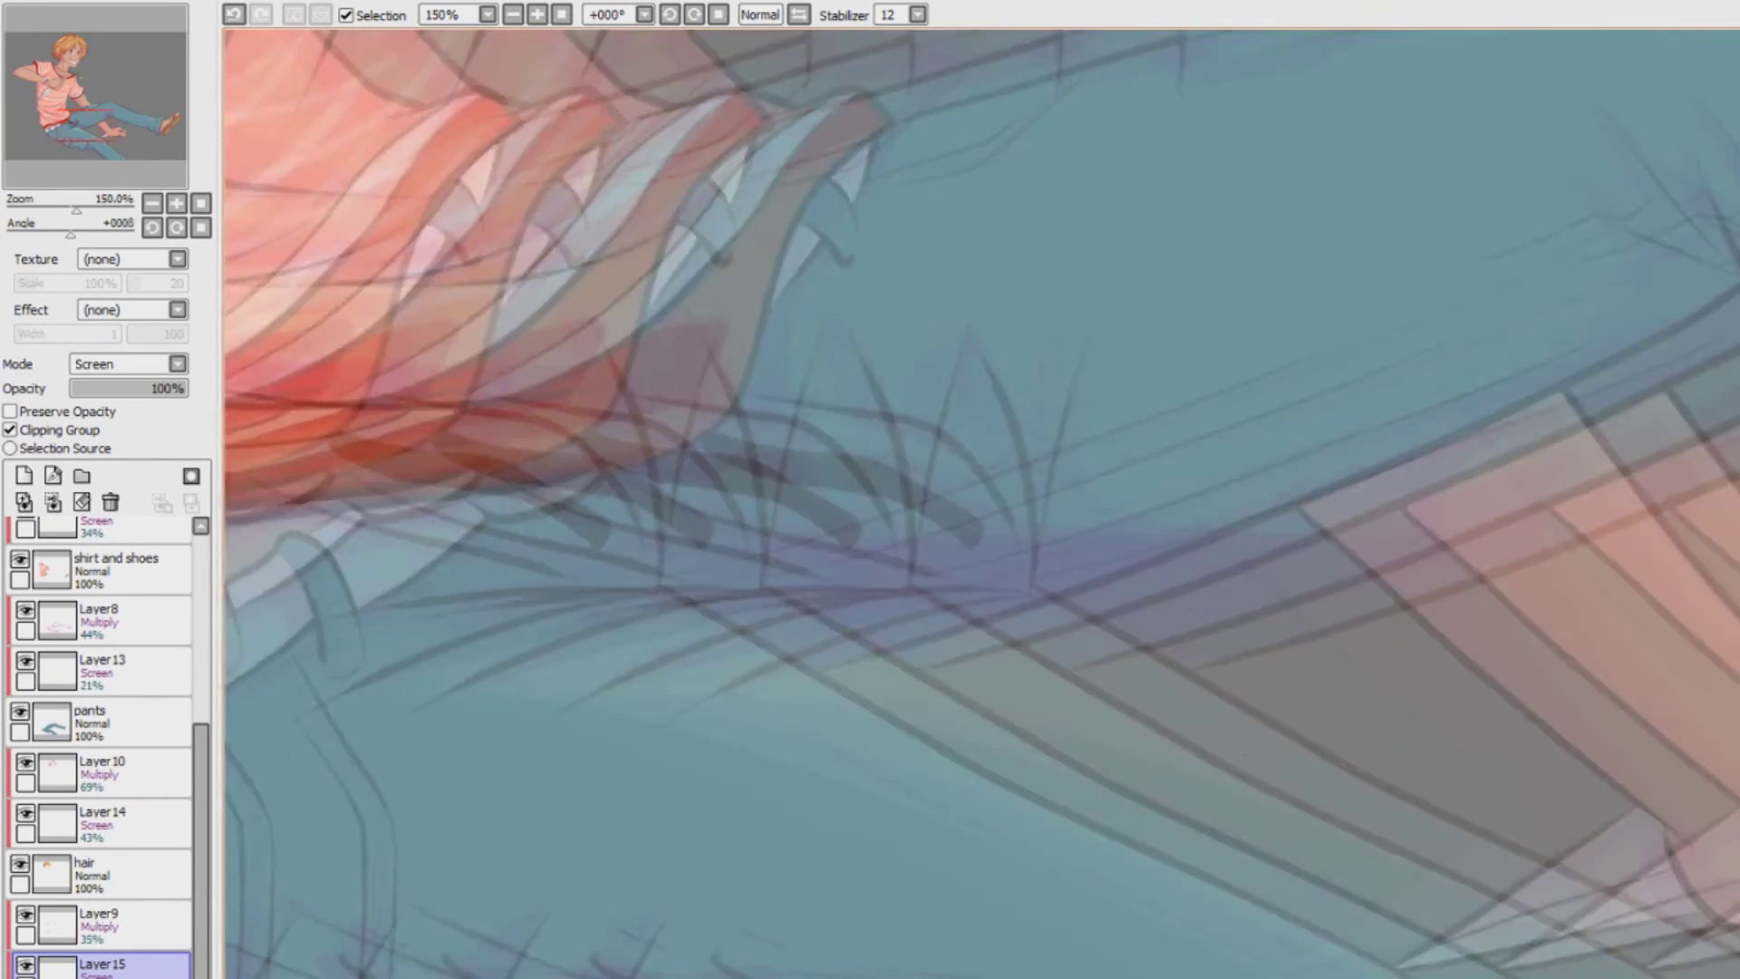
pyautogui.moveTo(1614, 715); pyautogui.dragTo(1561, 781)
pyautogui.moveTo(1456, 725)
pyautogui.mouseDown()
pyautogui.moveTo(1400, 736)
pyautogui.moveTo(1461, 727)
pyautogui.mouseUp()
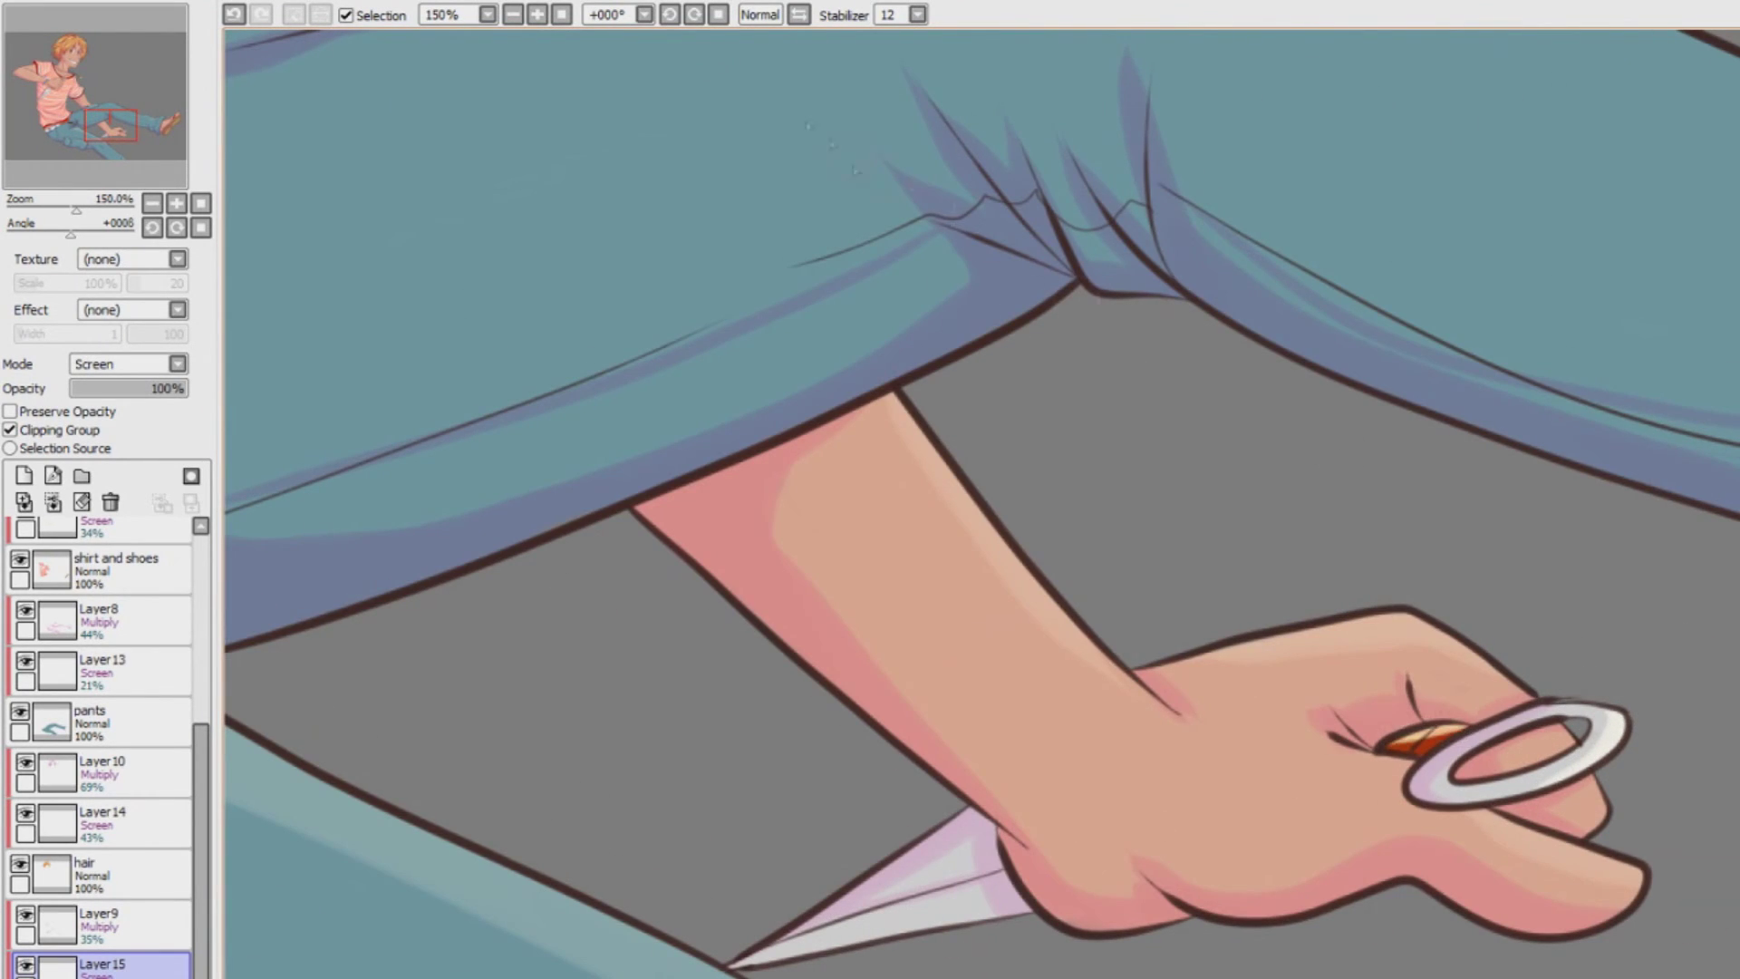
# Lower the accessory highlight layer's opacity to 70%
pyautogui.doubleClick(513, 14)
pyautogui.doubleClick(513, 14)
pyautogui.doubleClick(537, 14)
pyautogui.click(537, 14)
pyautogui.press('Left')
pyautogui.press('Left')
pyautogui.press('Left')
pyautogui.press('Left')
pyautogui.press('Left')
pyautogui.press('Left')
pyautogui.press('Left')
pyautogui.press('Left')
pyautogui.press('Up')
pyautogui.press('Up')
pyautogui.press('Up')
pyautogui.press('Up')
pyautogui.press('Up')
pyautogui.press('Up')
pyautogui.press('Up')
pyautogui.moveTo(800, 459); pyautogui.dragTo(805, 455)
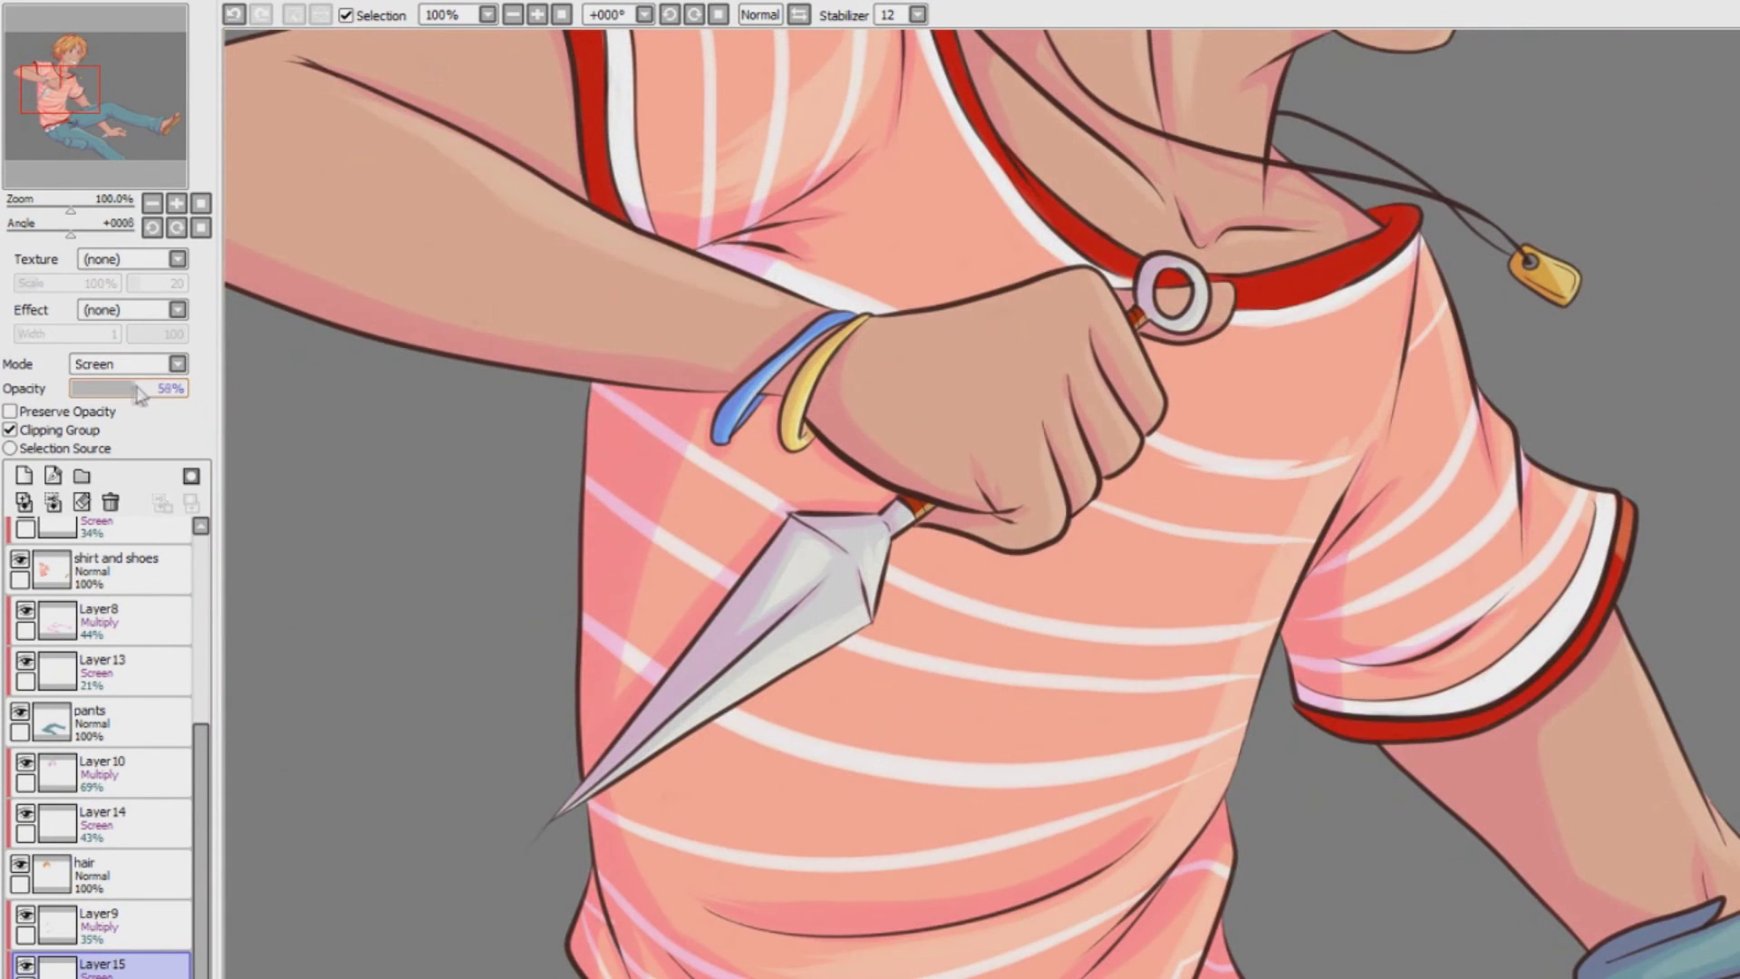
pyautogui.click(130, 387)
# Paint highlights on the sandal sole using the Screen layer clipped to the shirt and shoes layer
pyautogui.click(127, 571)
pyautogui.moveTo(57, 118); pyautogui.dragTo(159, 129)
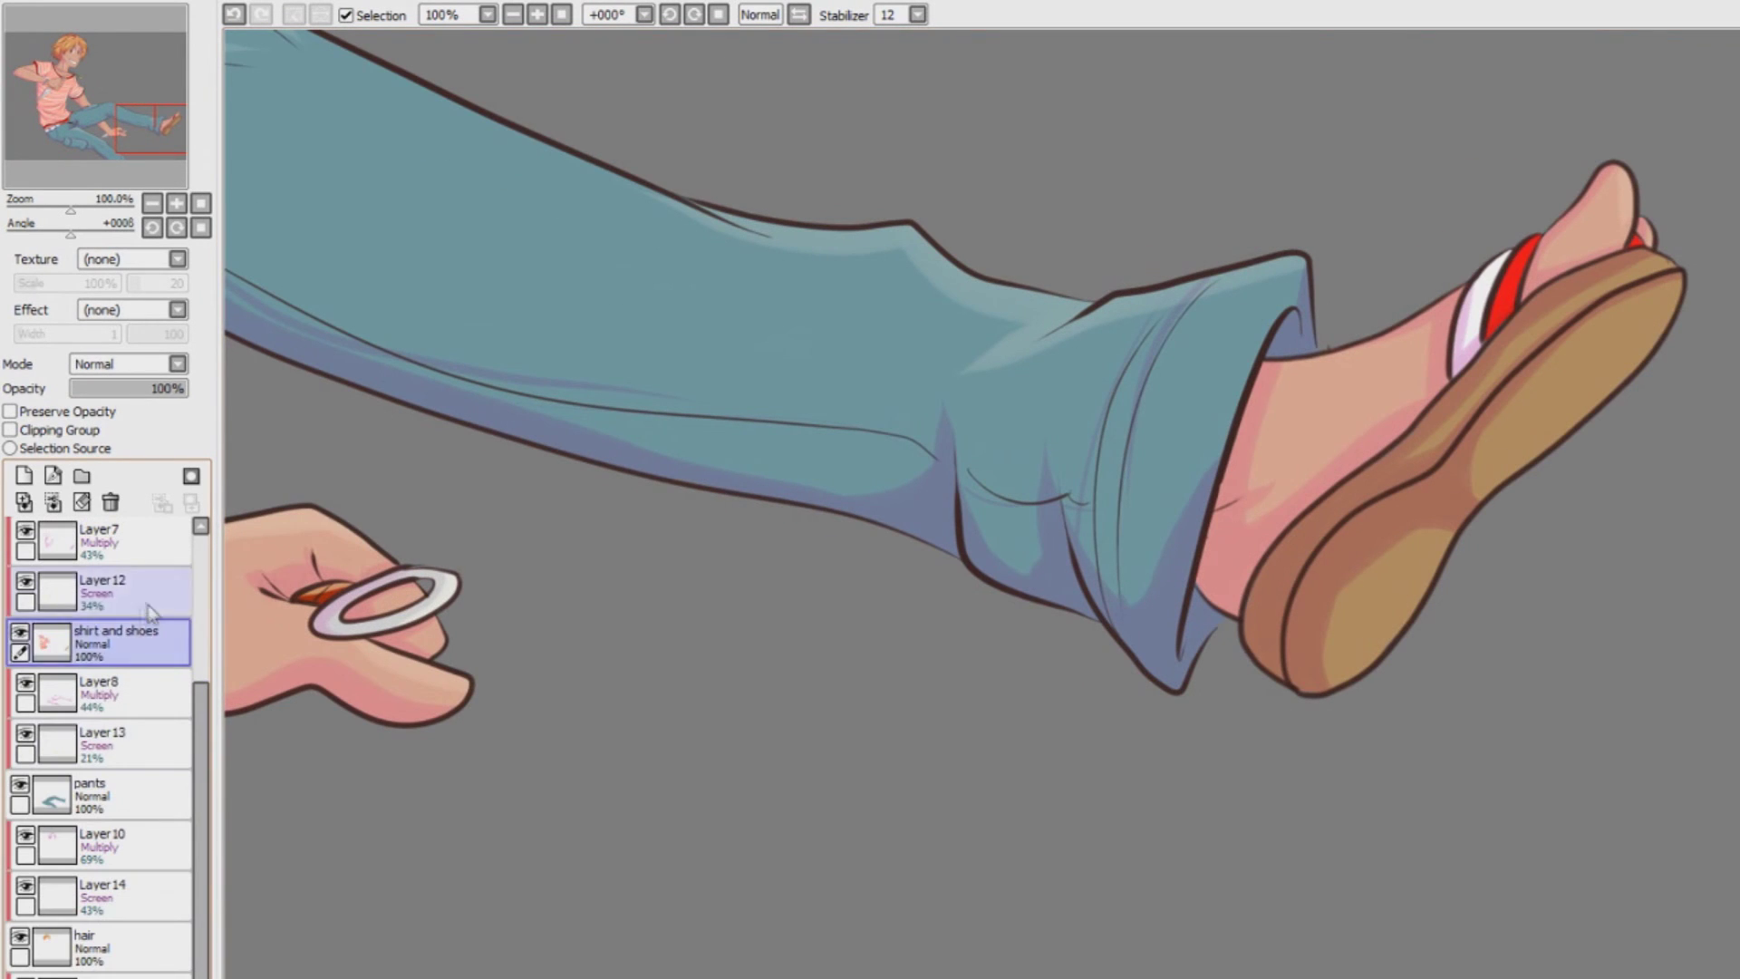
pyautogui.click(116, 589)
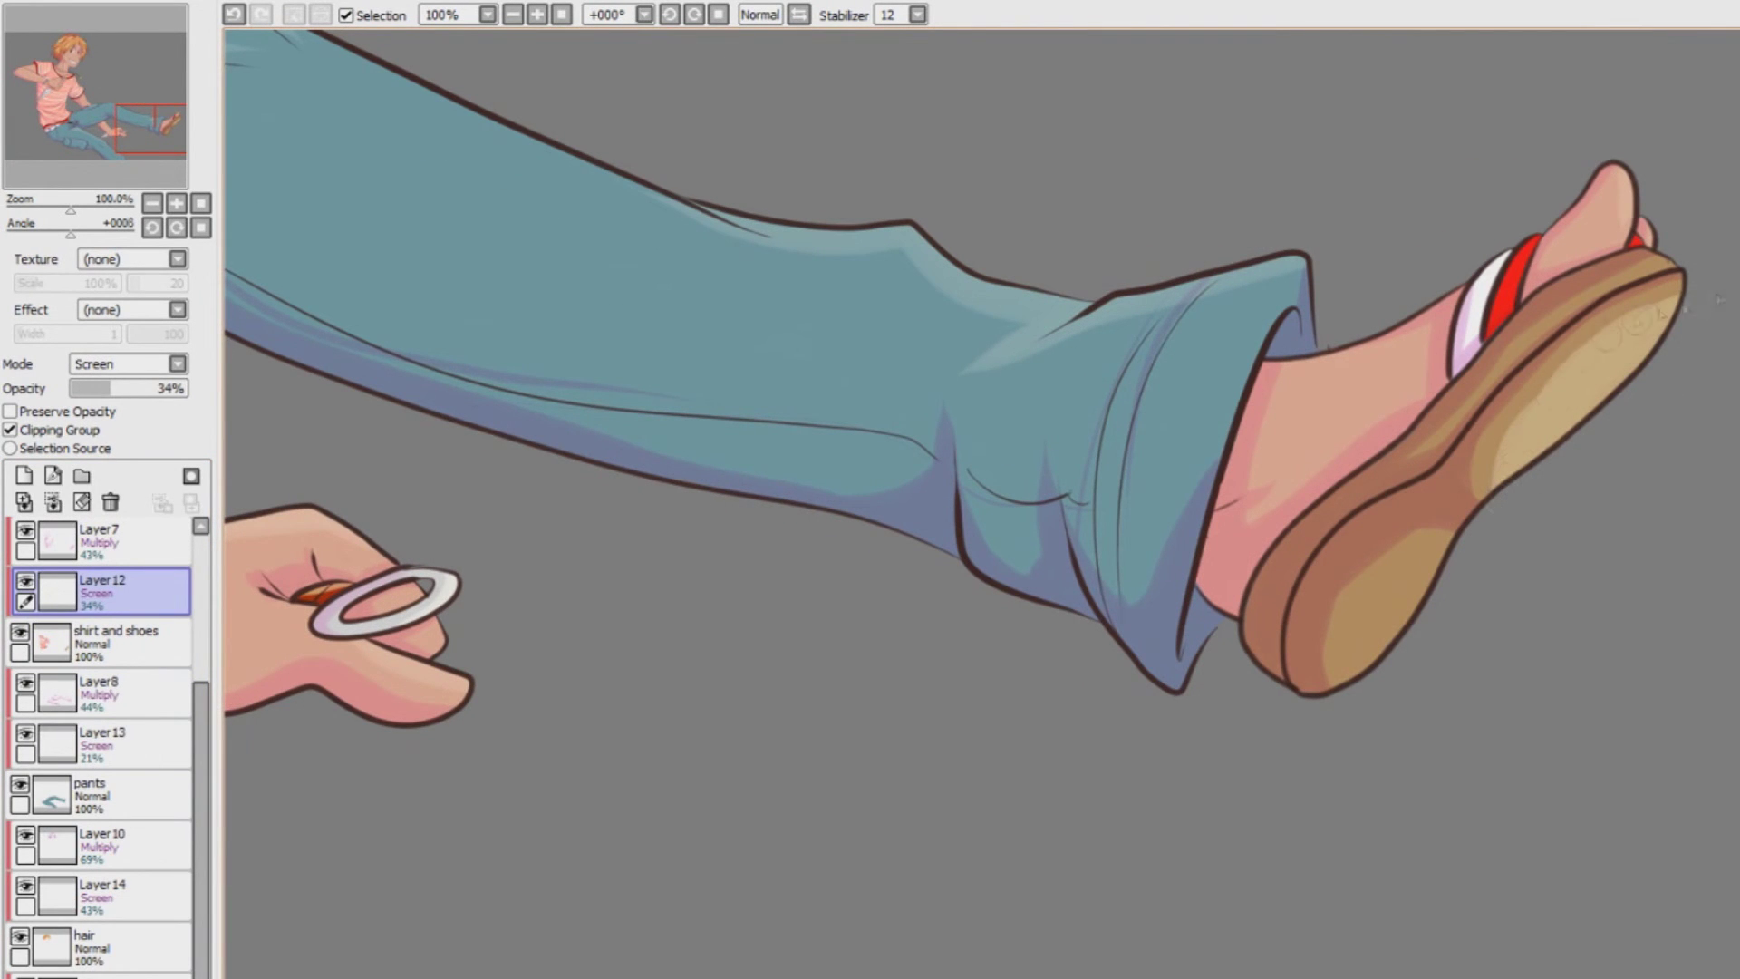
pyautogui.moveTo(1442, 576)
pyautogui.mouseDown()
pyautogui.moveTo(1396, 598)
pyautogui.moveTo(1463, 546)
pyautogui.mouseUp()
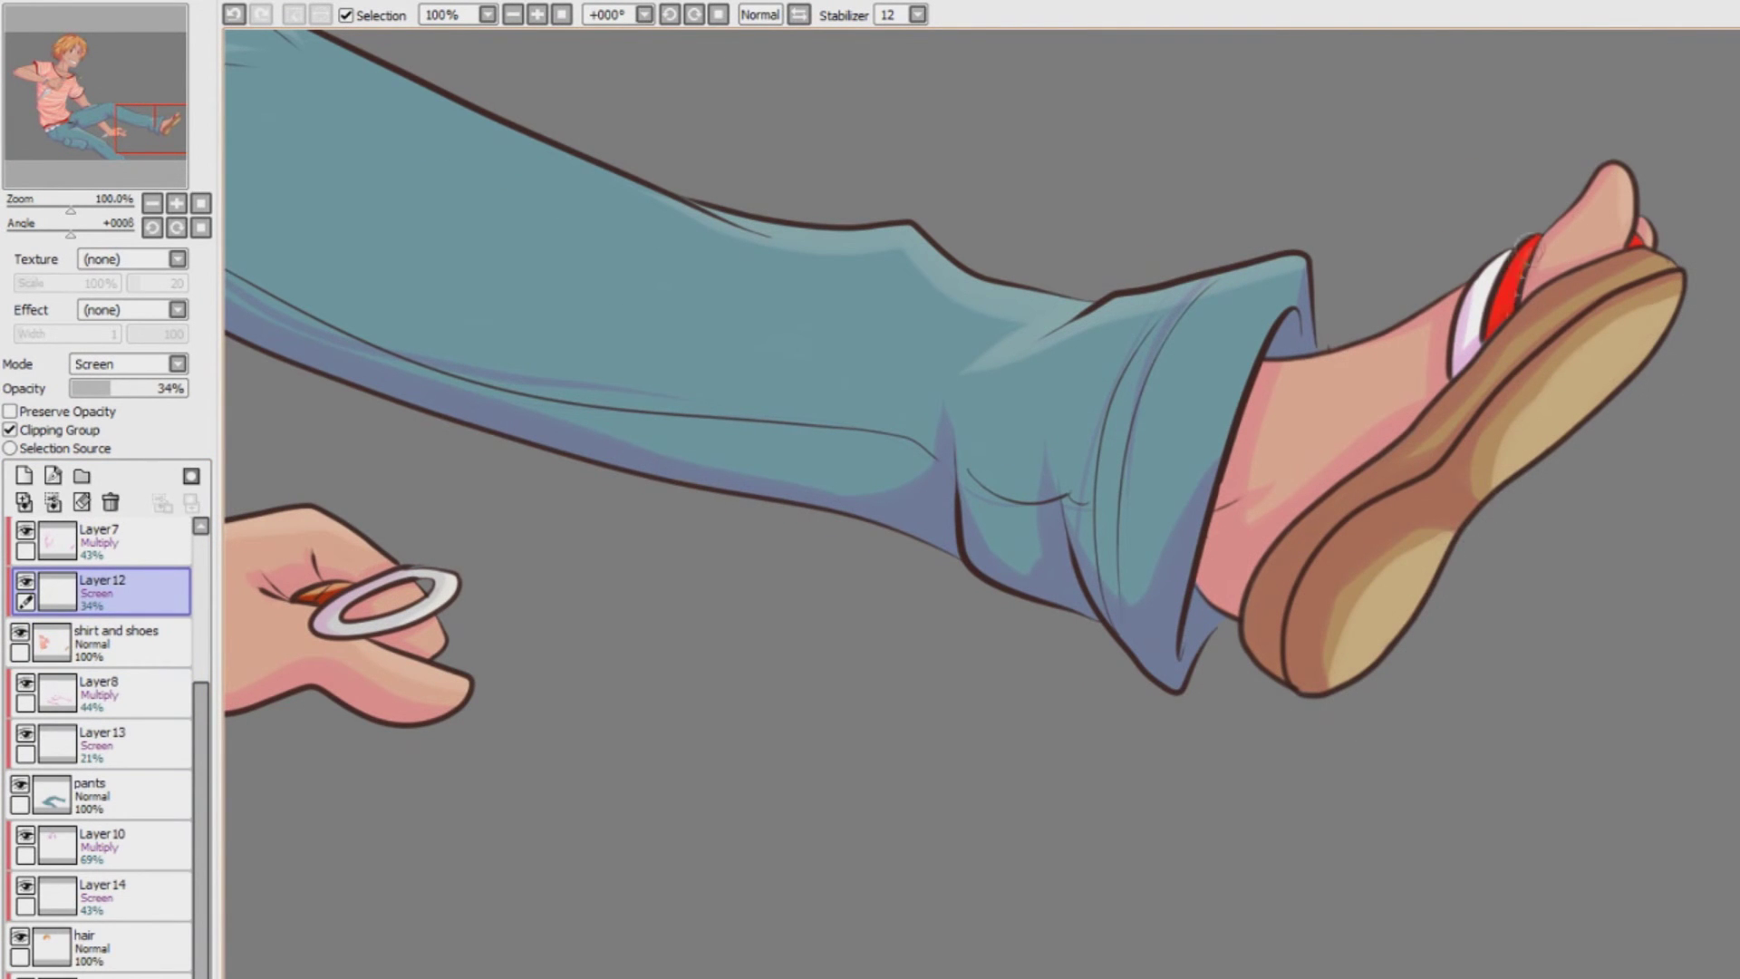
pyautogui.click(513, 15)
pyautogui.click(513, 14)
pyautogui.click(513, 15)
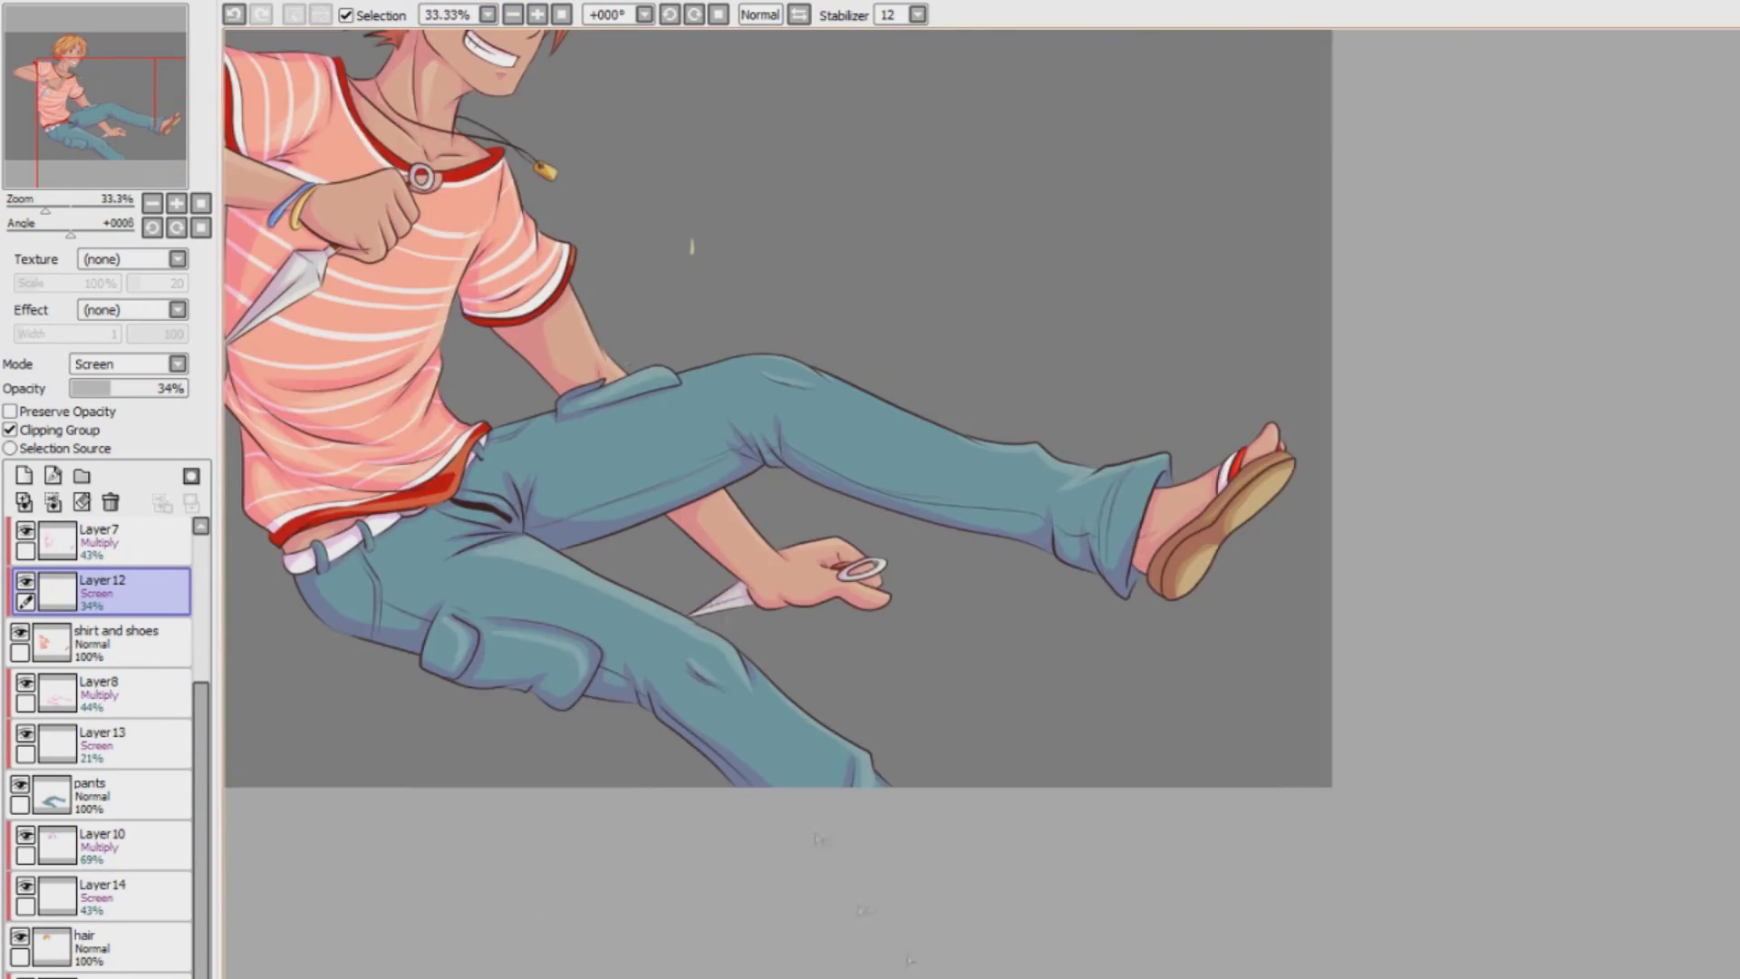
# Draw a straight white stripe across the yellow background behind the raised foot, beside the pale yellow stripe
pyautogui.moveTo(909, 975); pyautogui.dragTo(770, 975)
pyautogui.moveTo(1736, 652); pyautogui.dragTo(1736, 580)
pyautogui.click(116, 641)
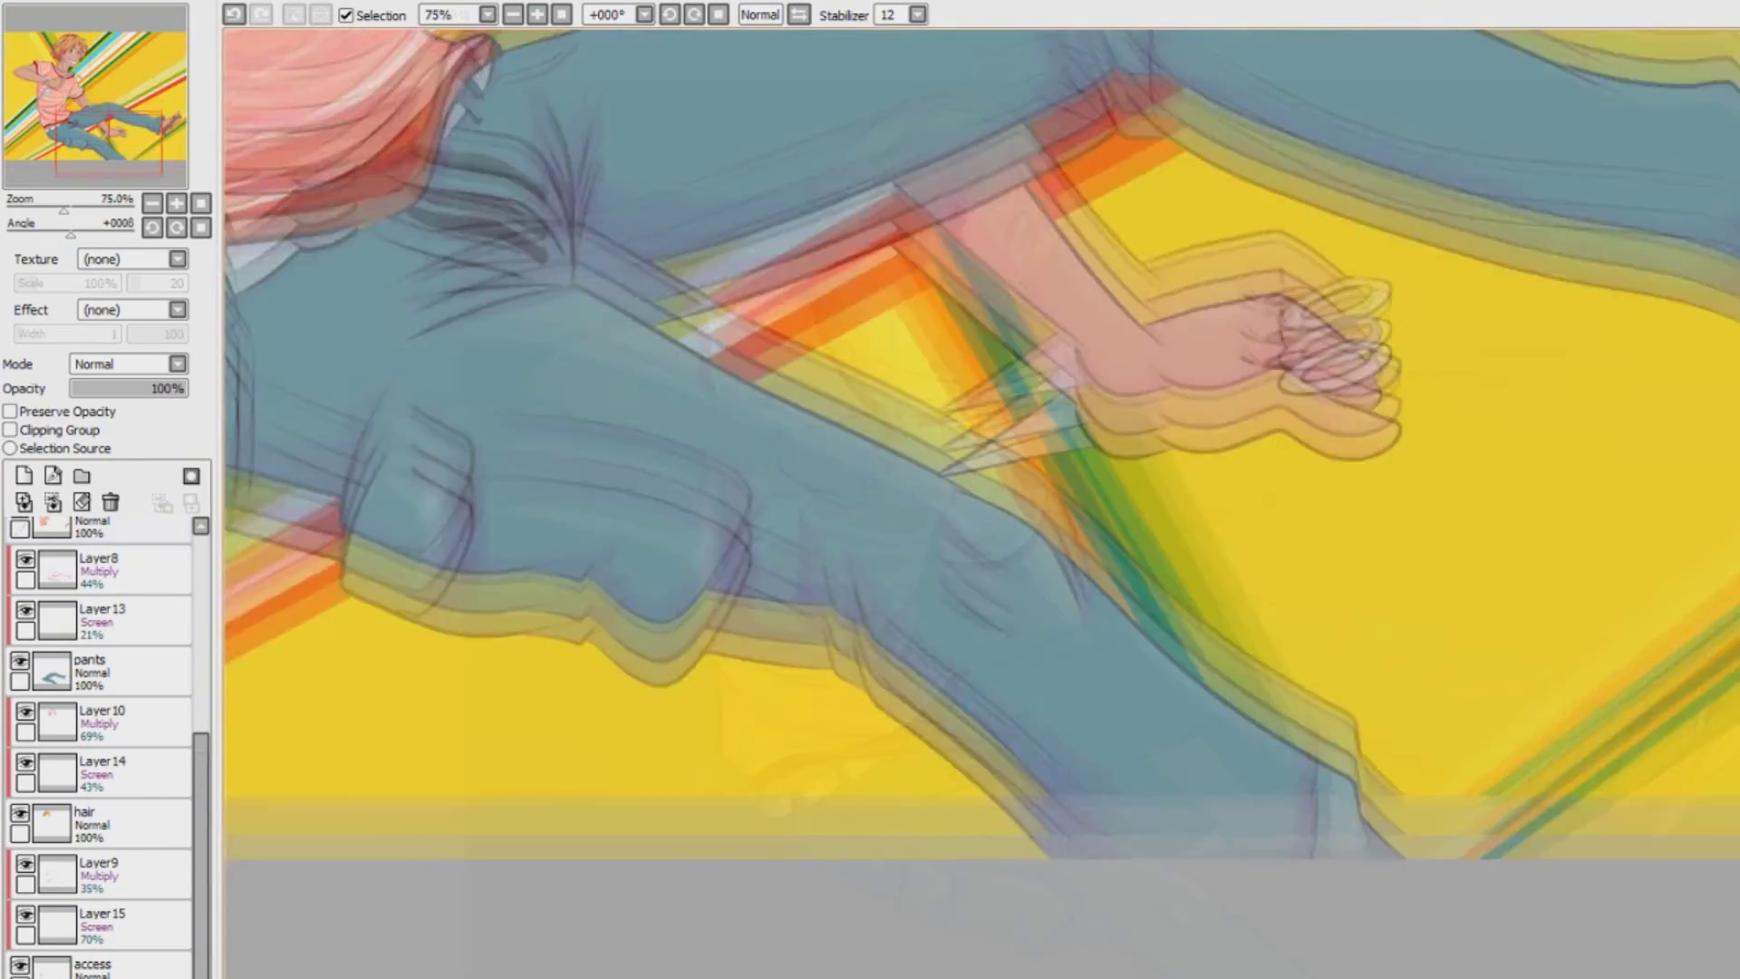
pyautogui.click(561, 14)
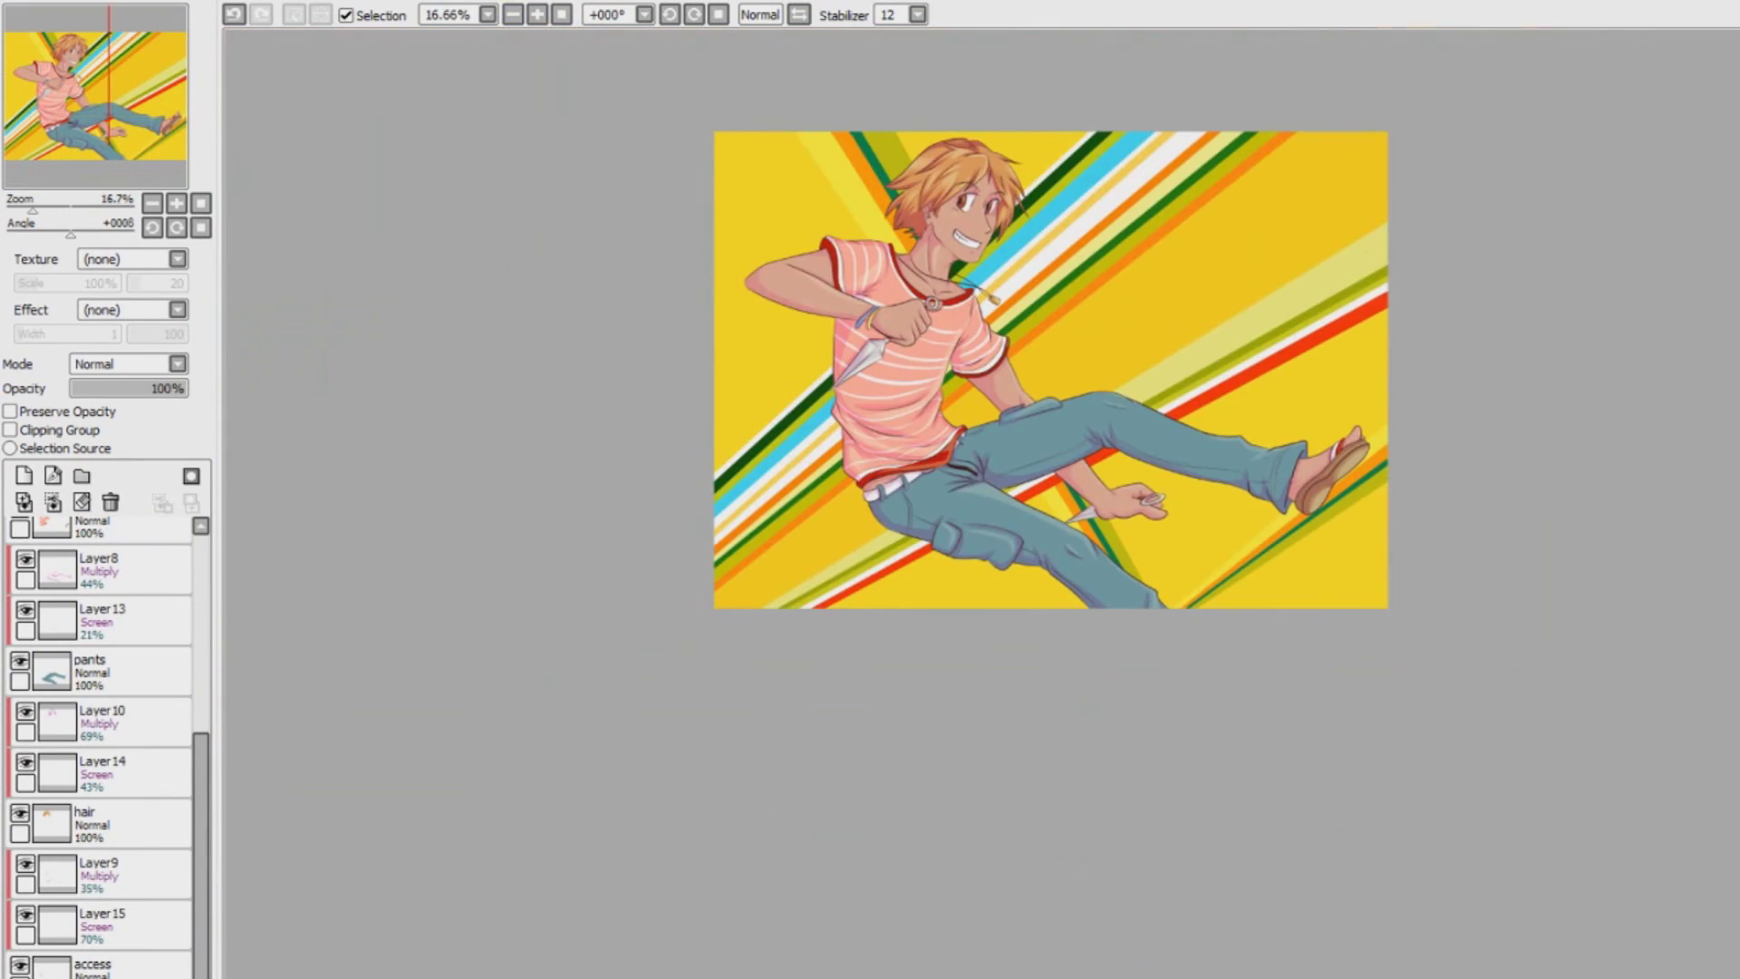
pyautogui.scroll(4, 1100, 553)
pyautogui.press('Right')
pyautogui.press('Right')
pyautogui.press('Right')
pyautogui.press('Right')
pyautogui.press('Up')
pyautogui.press('Up')
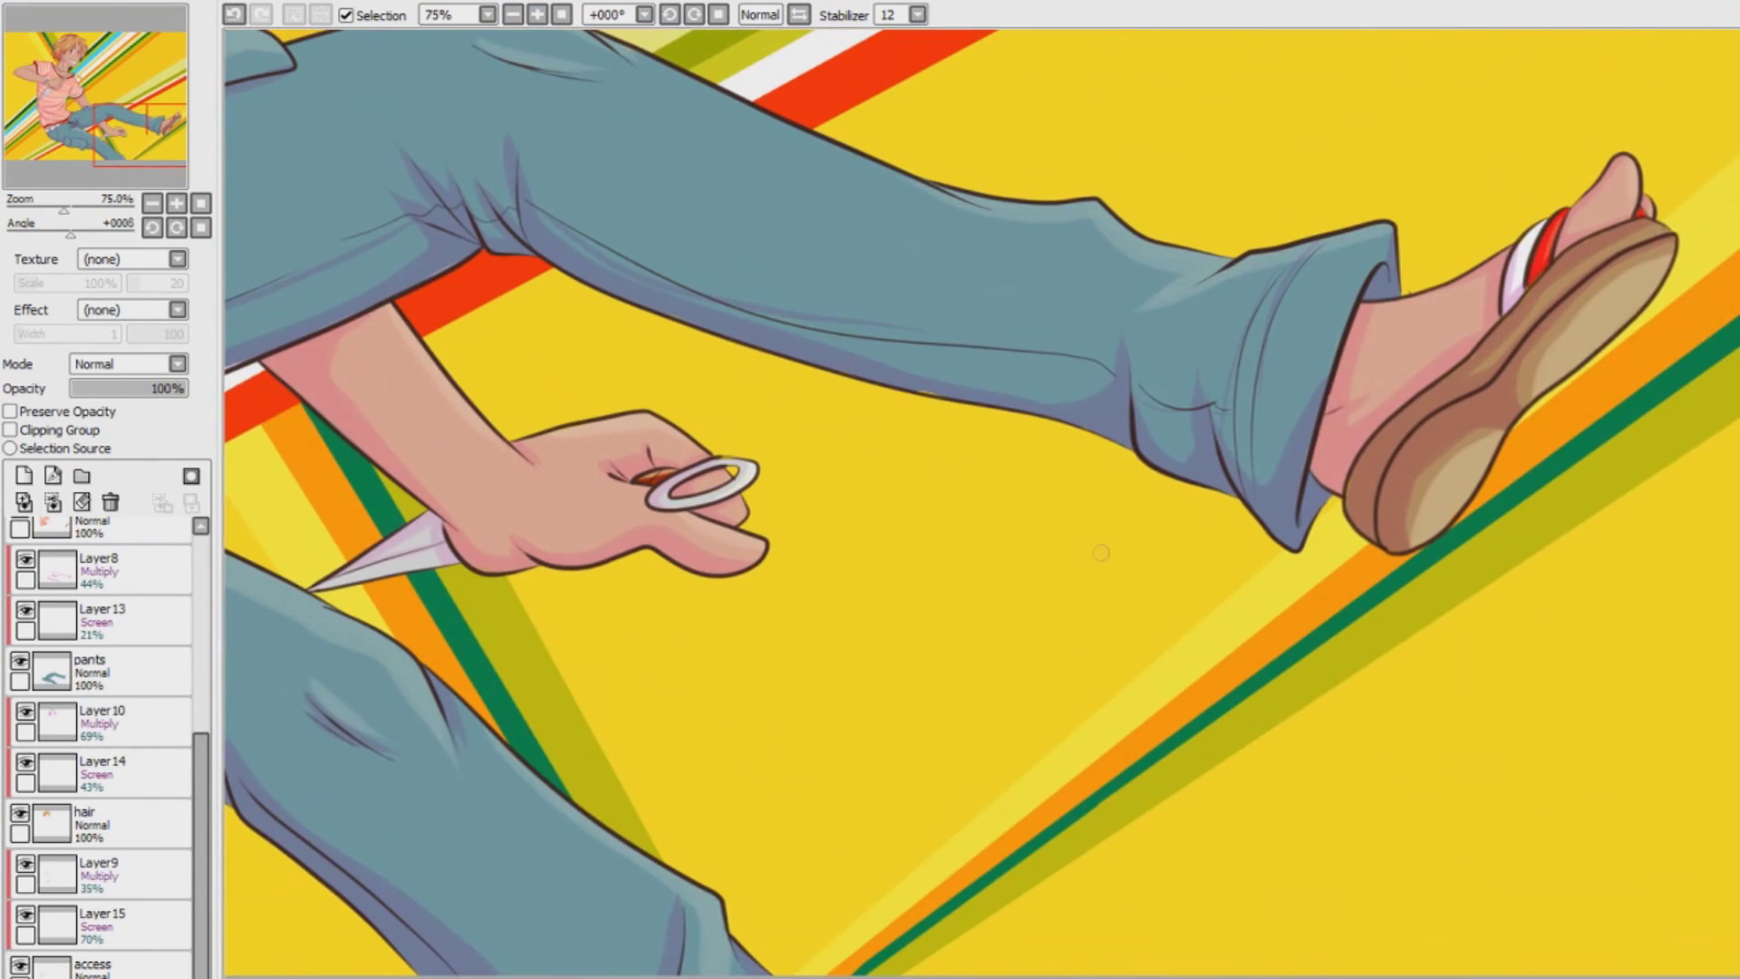
pyautogui.keyDown('shift'); pyautogui.click(777, 974); pyautogui.keyUp('shift')
pyautogui.keyDown('shift'); pyautogui.click(1735, 141); pyautogui.keyUp('shift')
pyautogui.scroll(-5, 1098, 550)
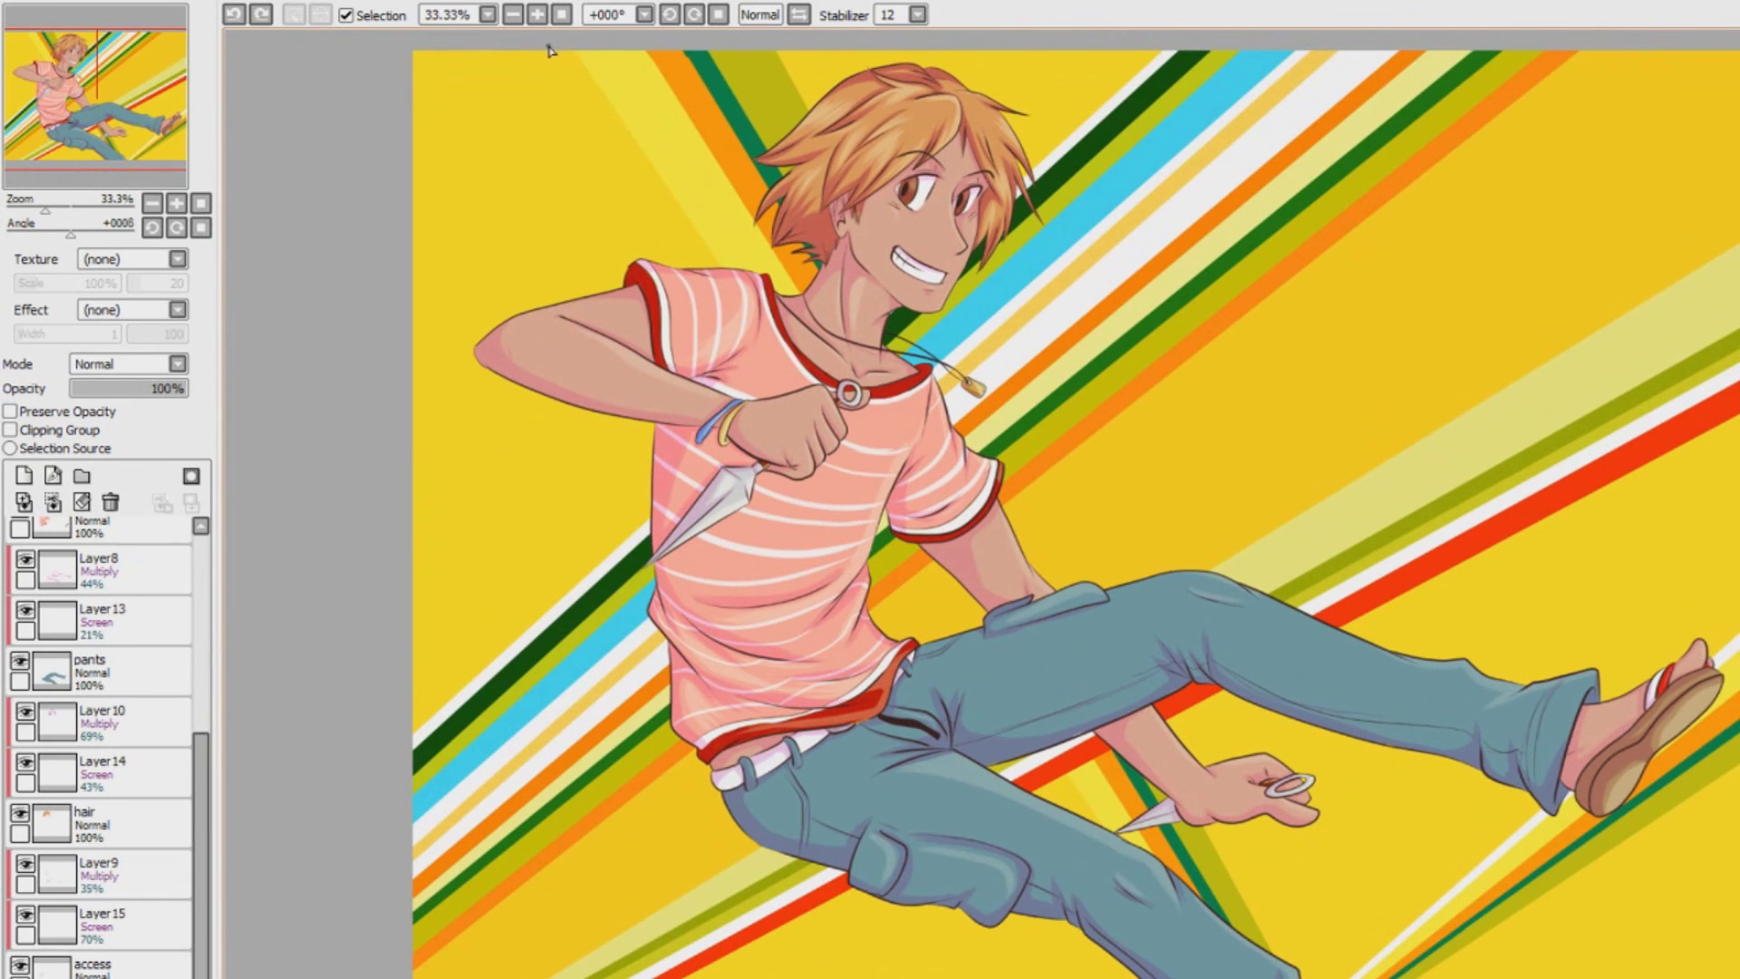
# Outline and fill a white and a purple stripe beside the pale yellow band in the background's upper-left corner
pyautogui.moveTo(548, 51); pyautogui.dragTo(1047, 794)
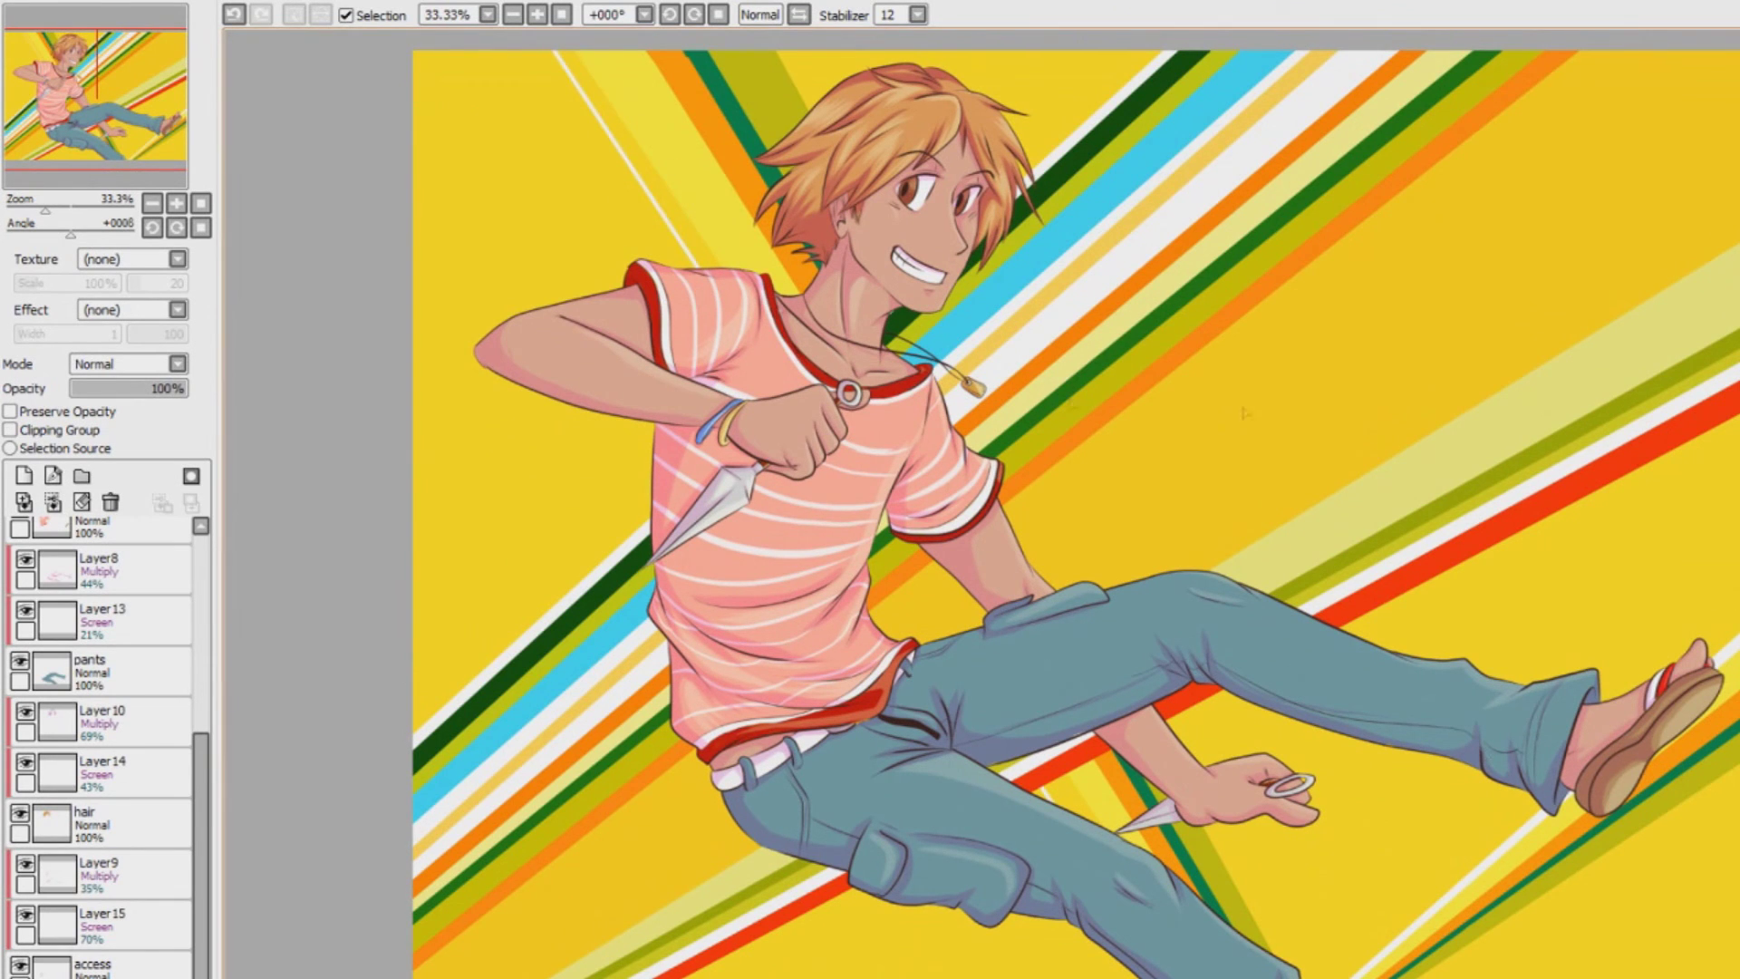
pyautogui.click(1074, 797)
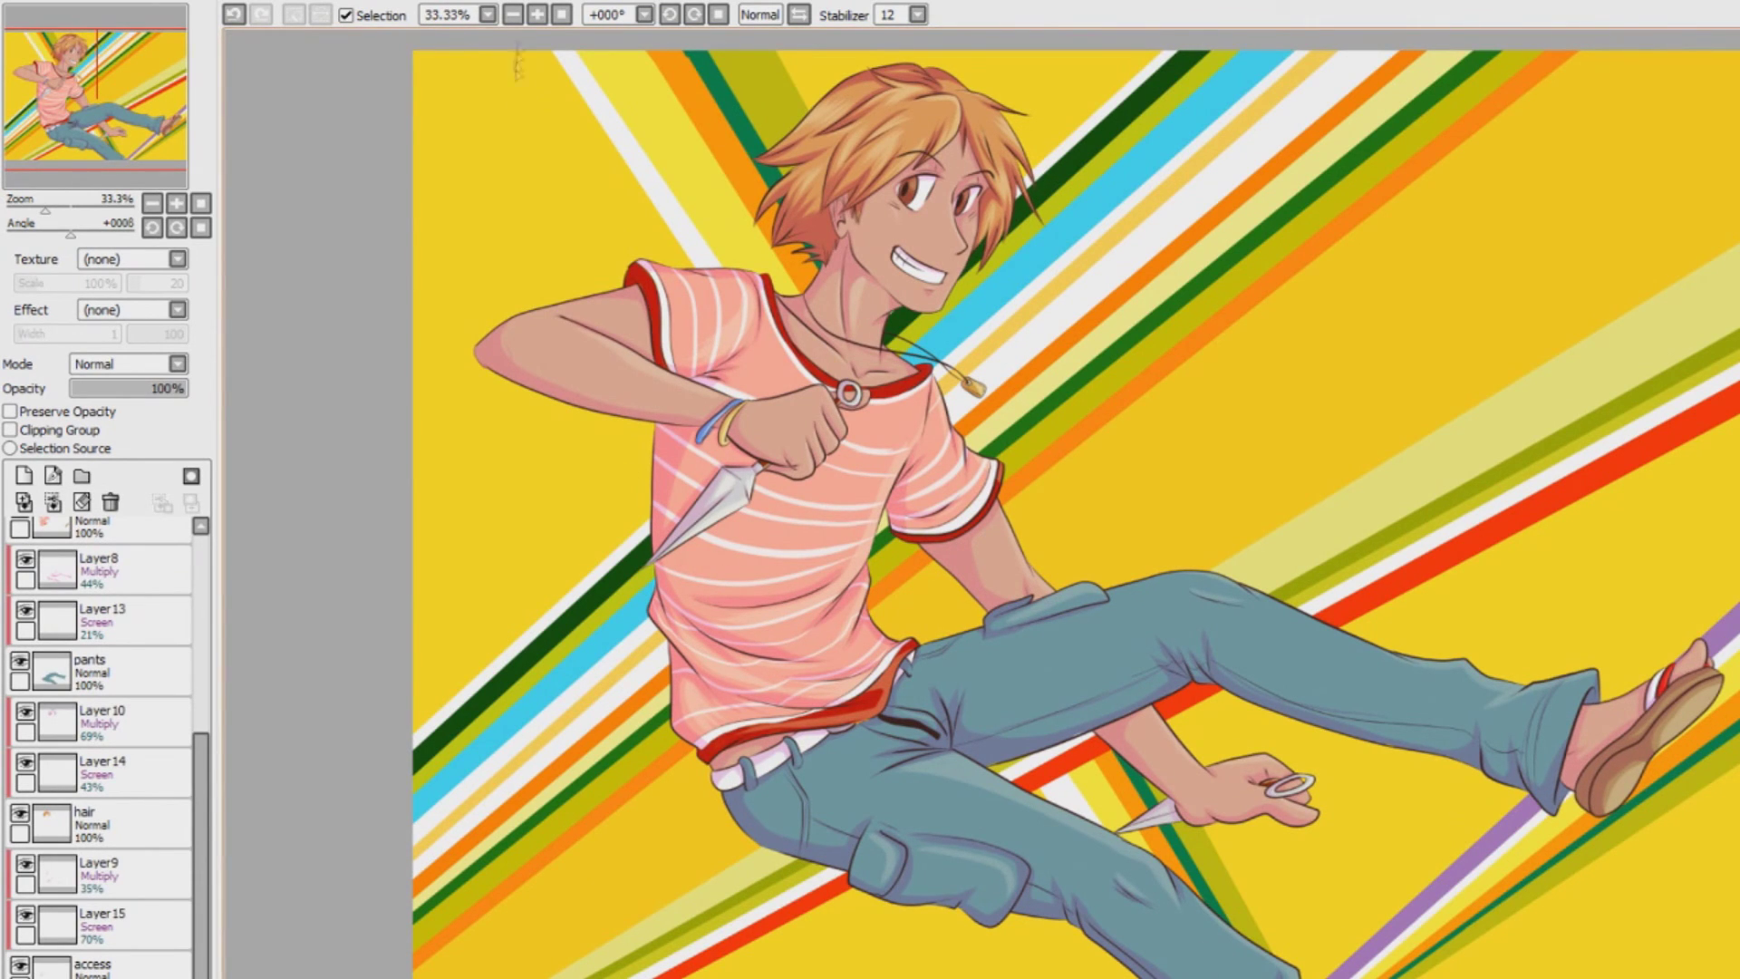
pyautogui.moveTo(502, 50); pyautogui.dragTo(650, 261)
pyautogui.click(598, 168)
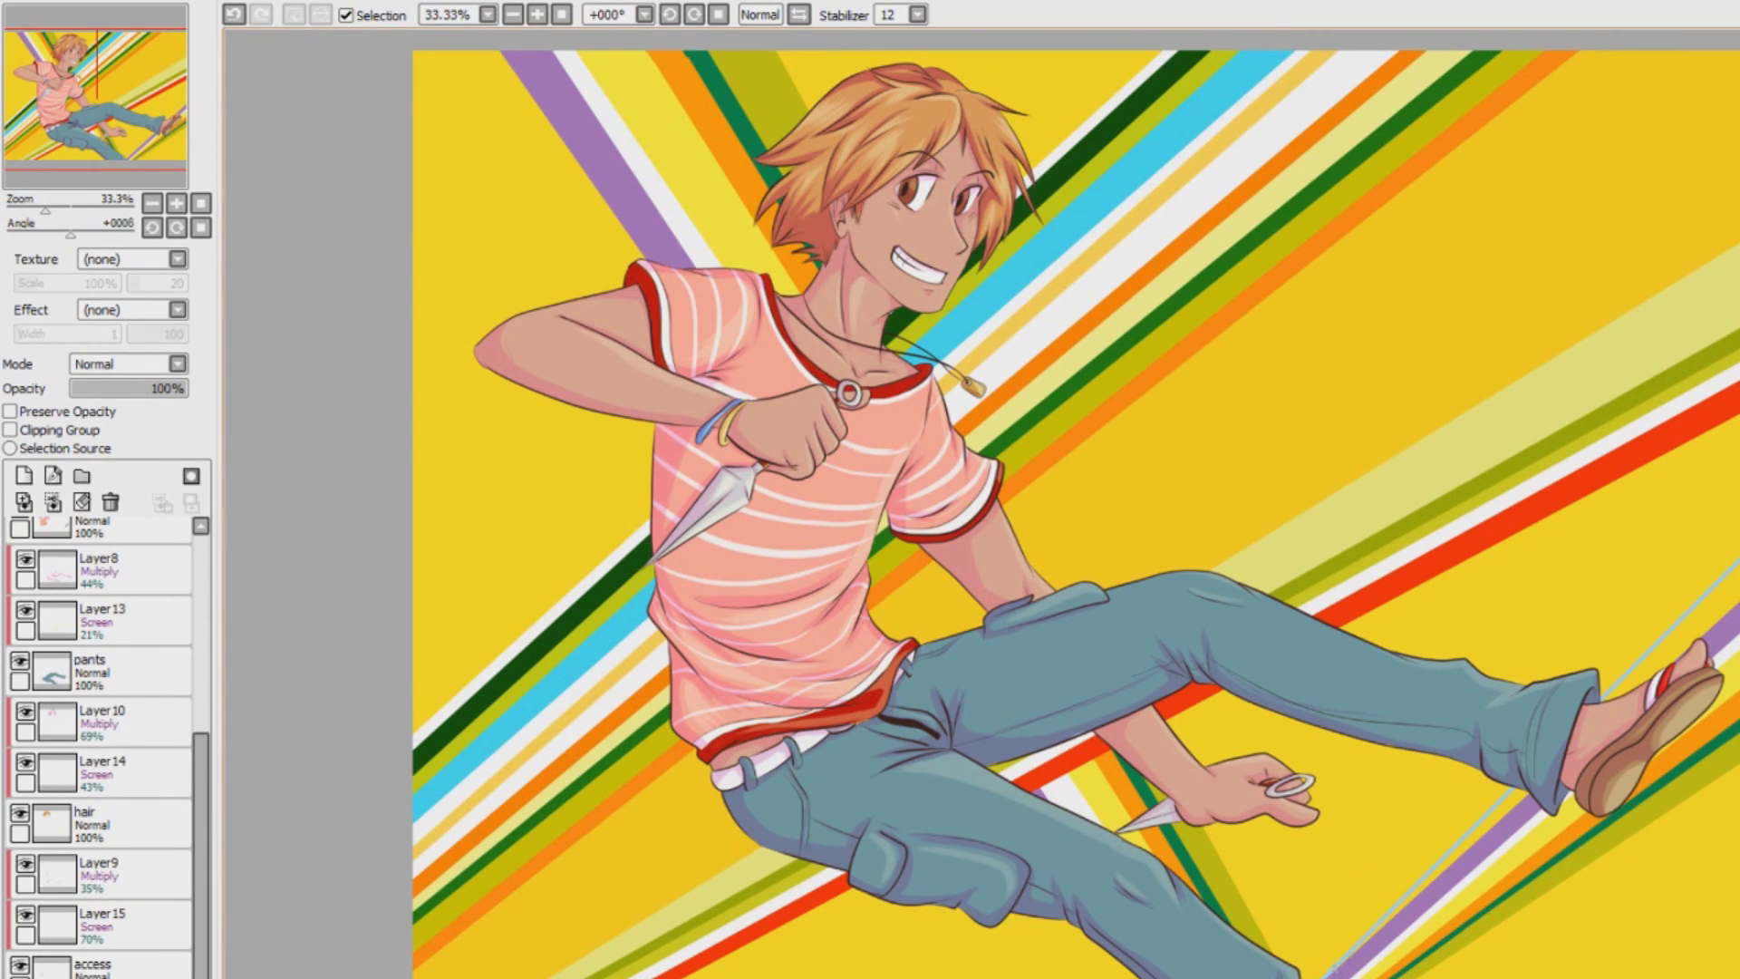
# Fill a light blue stripe alongside the purple one behind the foot, undoing the fill that spills over neighbouring stripes
pyautogui.click(1360, 954)
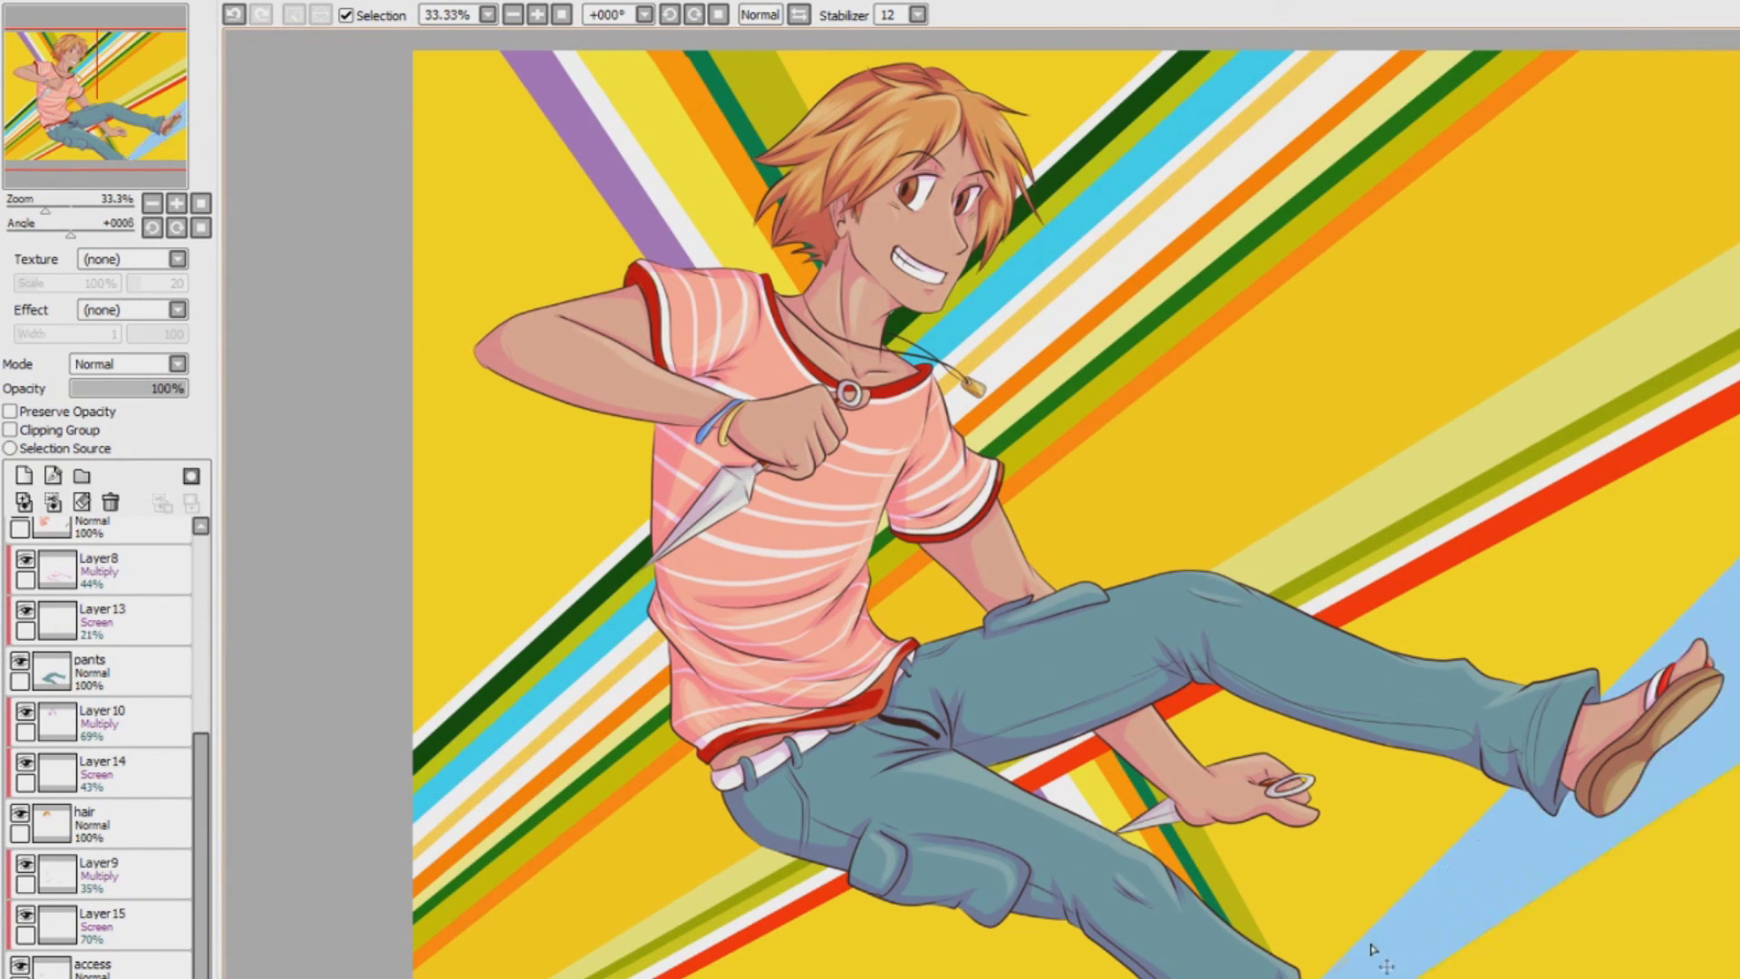
pyautogui.hotkey('ctrl', 'z')
pyautogui.scroll(2, 1370, 948)
pyautogui.moveTo(1102, 978); pyautogui.dragTo(1450, 978)
pyautogui.moveTo(1739, 507); pyautogui.dragTo(1739, 617)
pyautogui.click(1676, 171)
pyautogui.moveTo(1739, 543); pyautogui.dragTo(1739, 630)
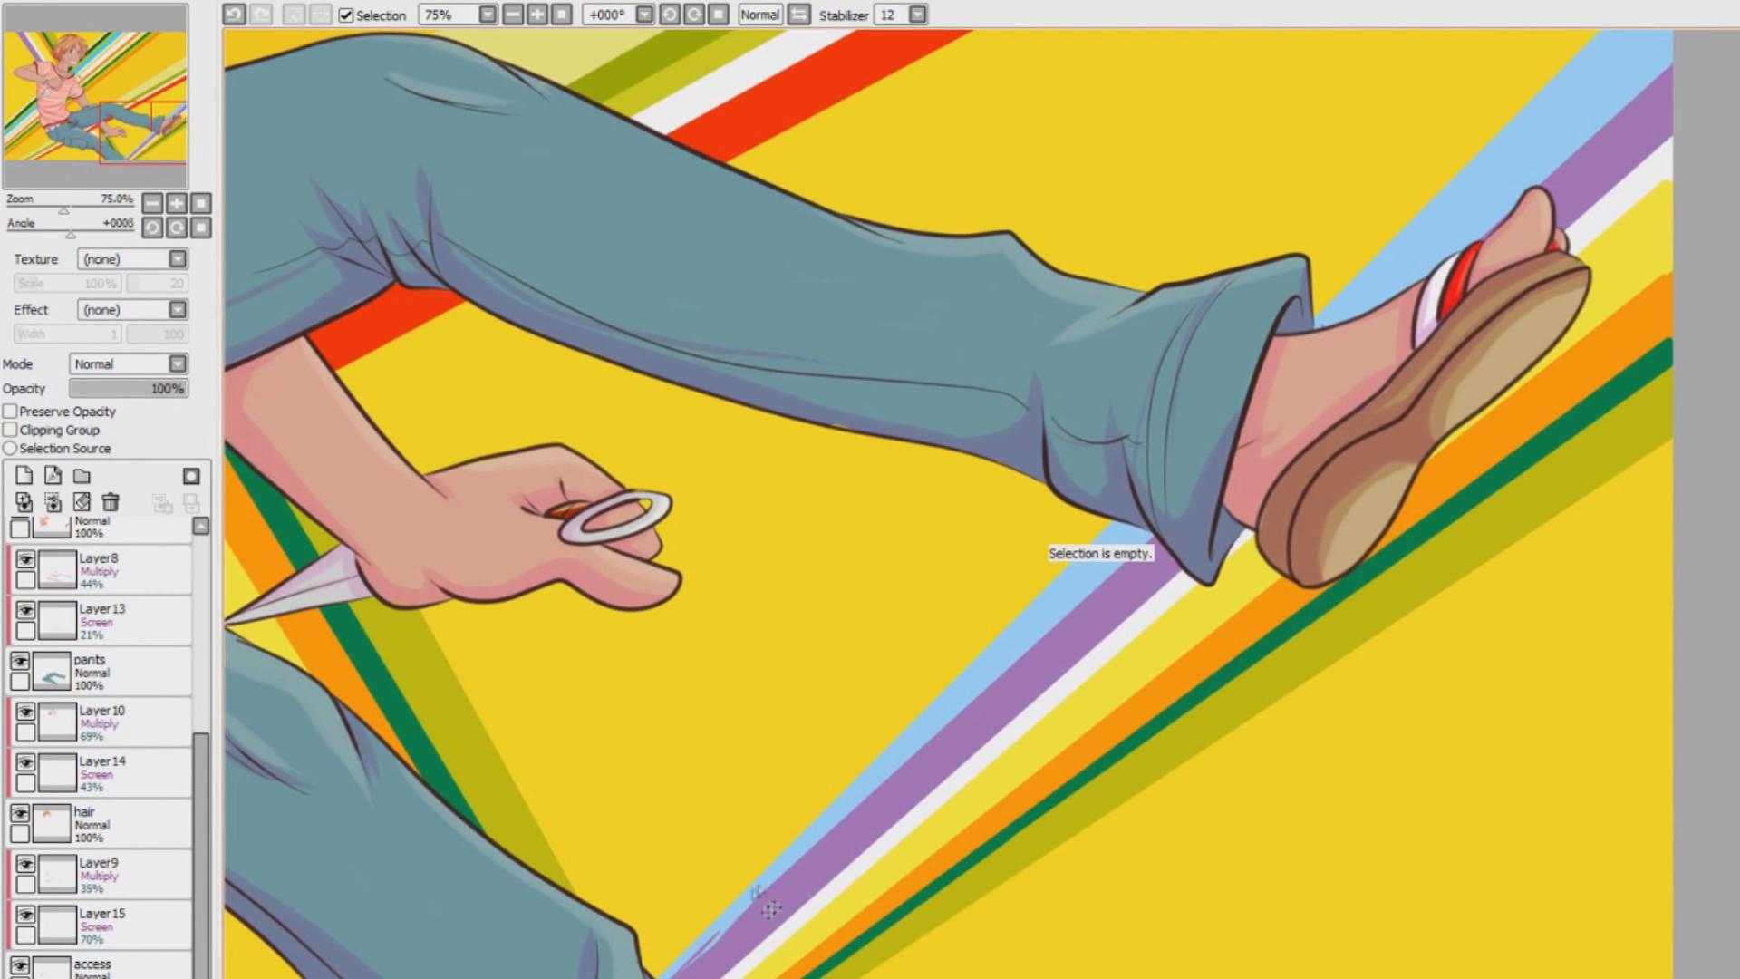
# Complete the light blue stripe beside the purple one in the background's upper-left corner, down to the sleeve
pyautogui.click(513, 14)
pyautogui.click(512, 15)
pyautogui.click(513, 15)
pyautogui.moveTo(1739, 661); pyautogui.dragTo(1739, 556)
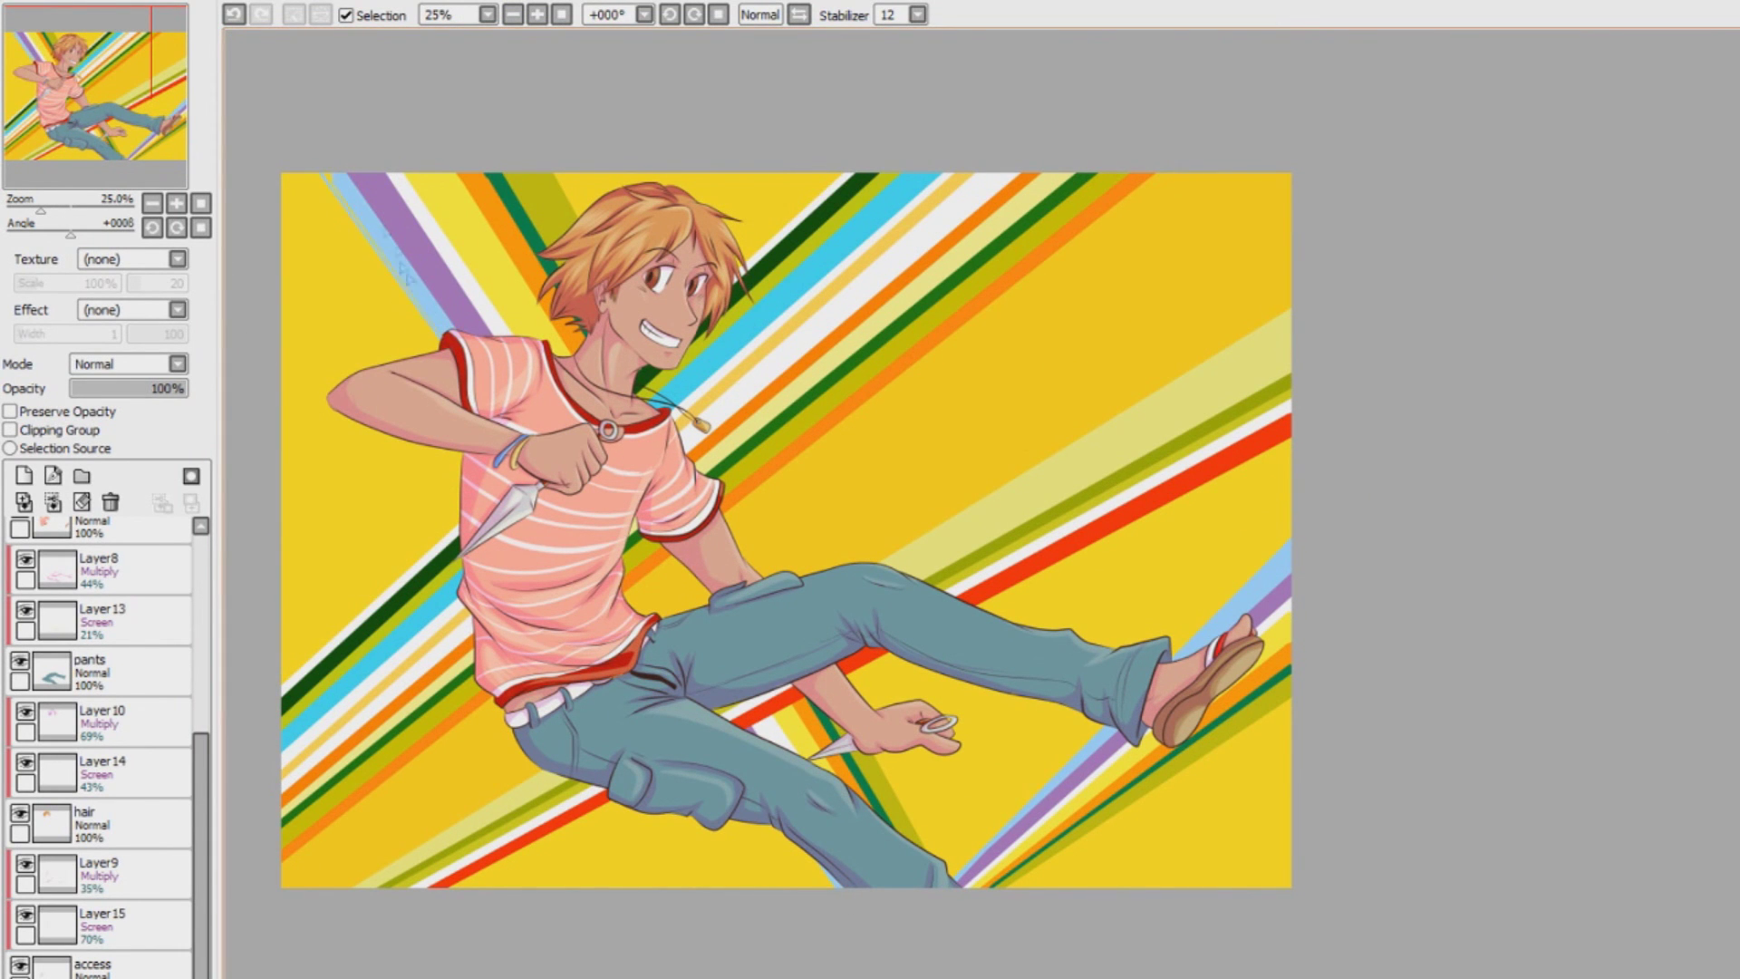
pyautogui.click(536, 16)
pyautogui.moveTo(654, 617); pyautogui.dragTo(637, 355)
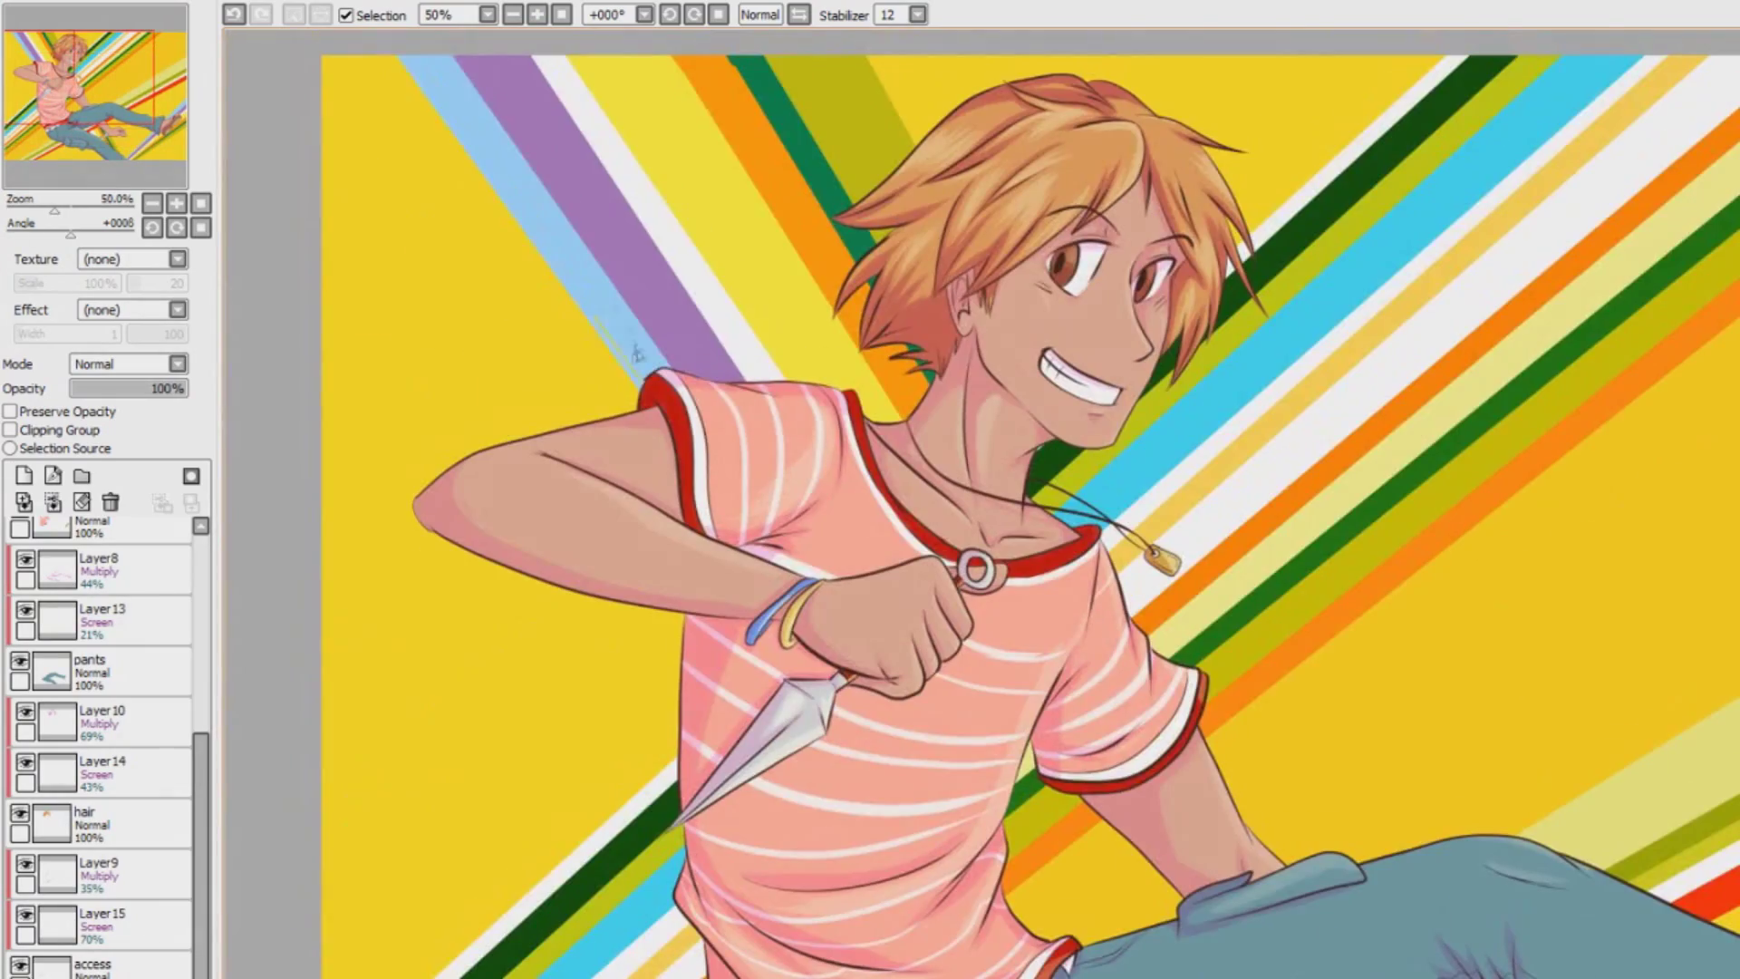
pyautogui.scroll(-3, 639, 377)
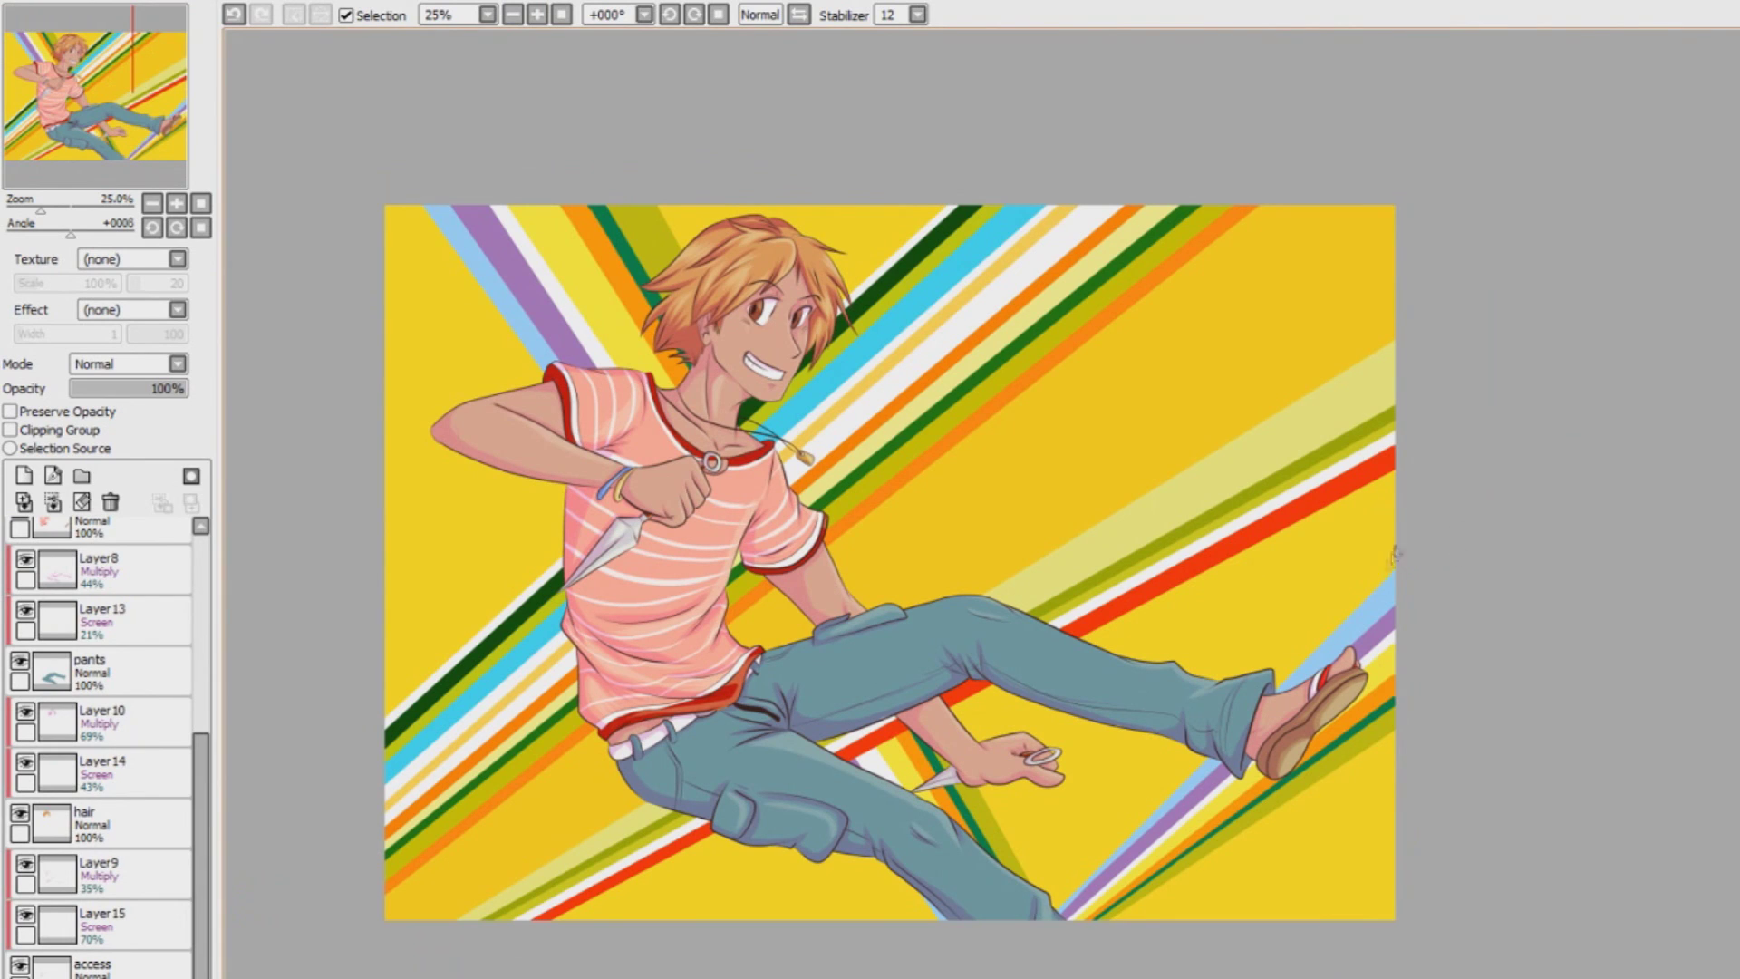
# Draw and fill red stripes beside the light blue ones behind the foot and in the background's upper-left corner
pyautogui.moveTo(1395, 553); pyautogui.dragTo(1021, 939)
pyautogui.click(1358, 599)
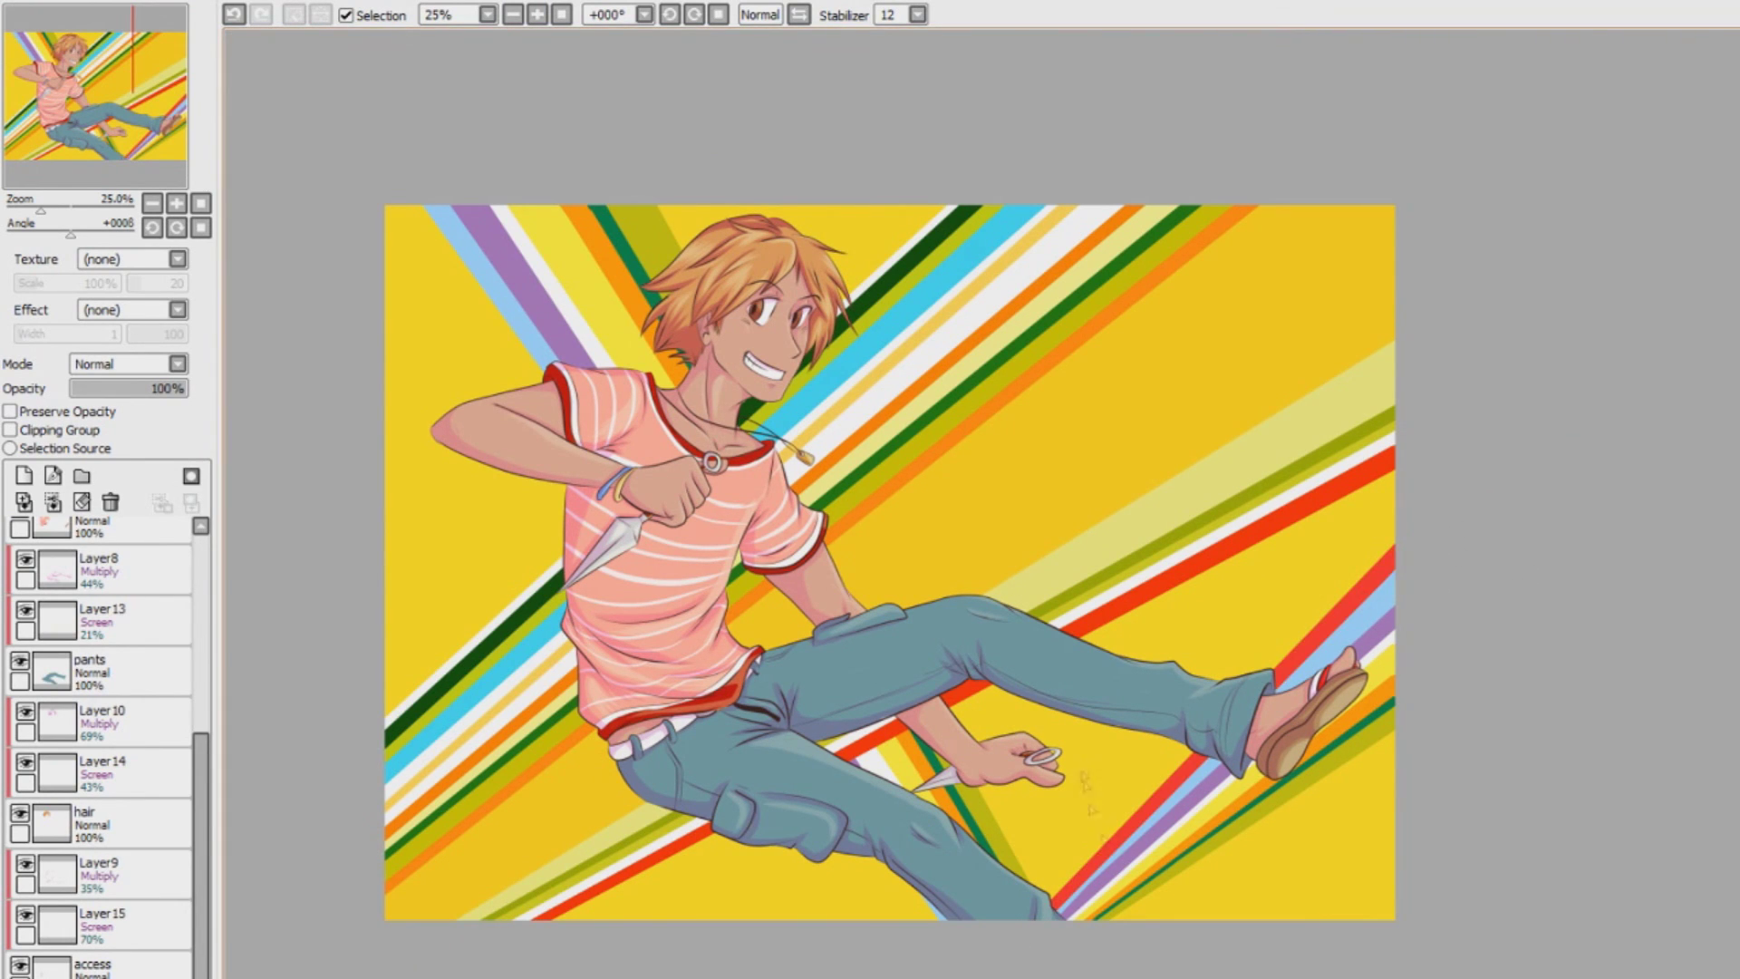
pyautogui.click(437, 222)
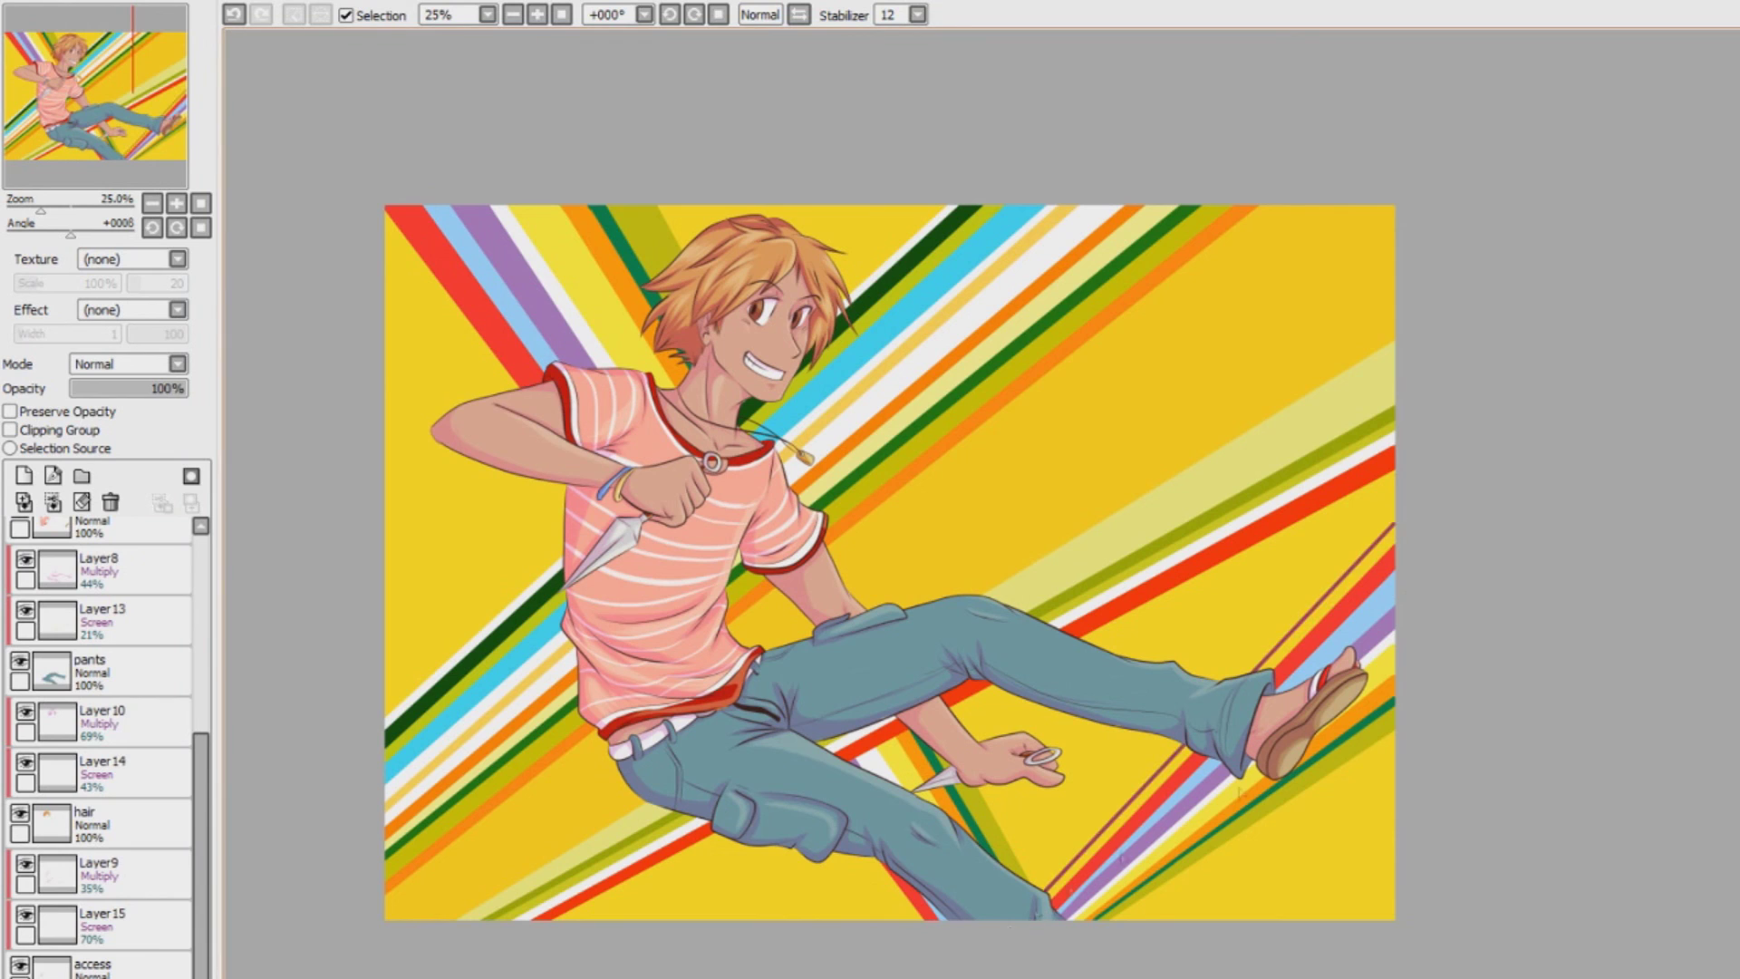
# Outline and fill dark magenta stripes beside the red ones at both ends of the background
pyautogui.click(1361, 572)
pyautogui.keyDown('shift'); pyautogui.click(381, 231); pyautogui.keyUp('shift')
pyautogui.click(414, 268)
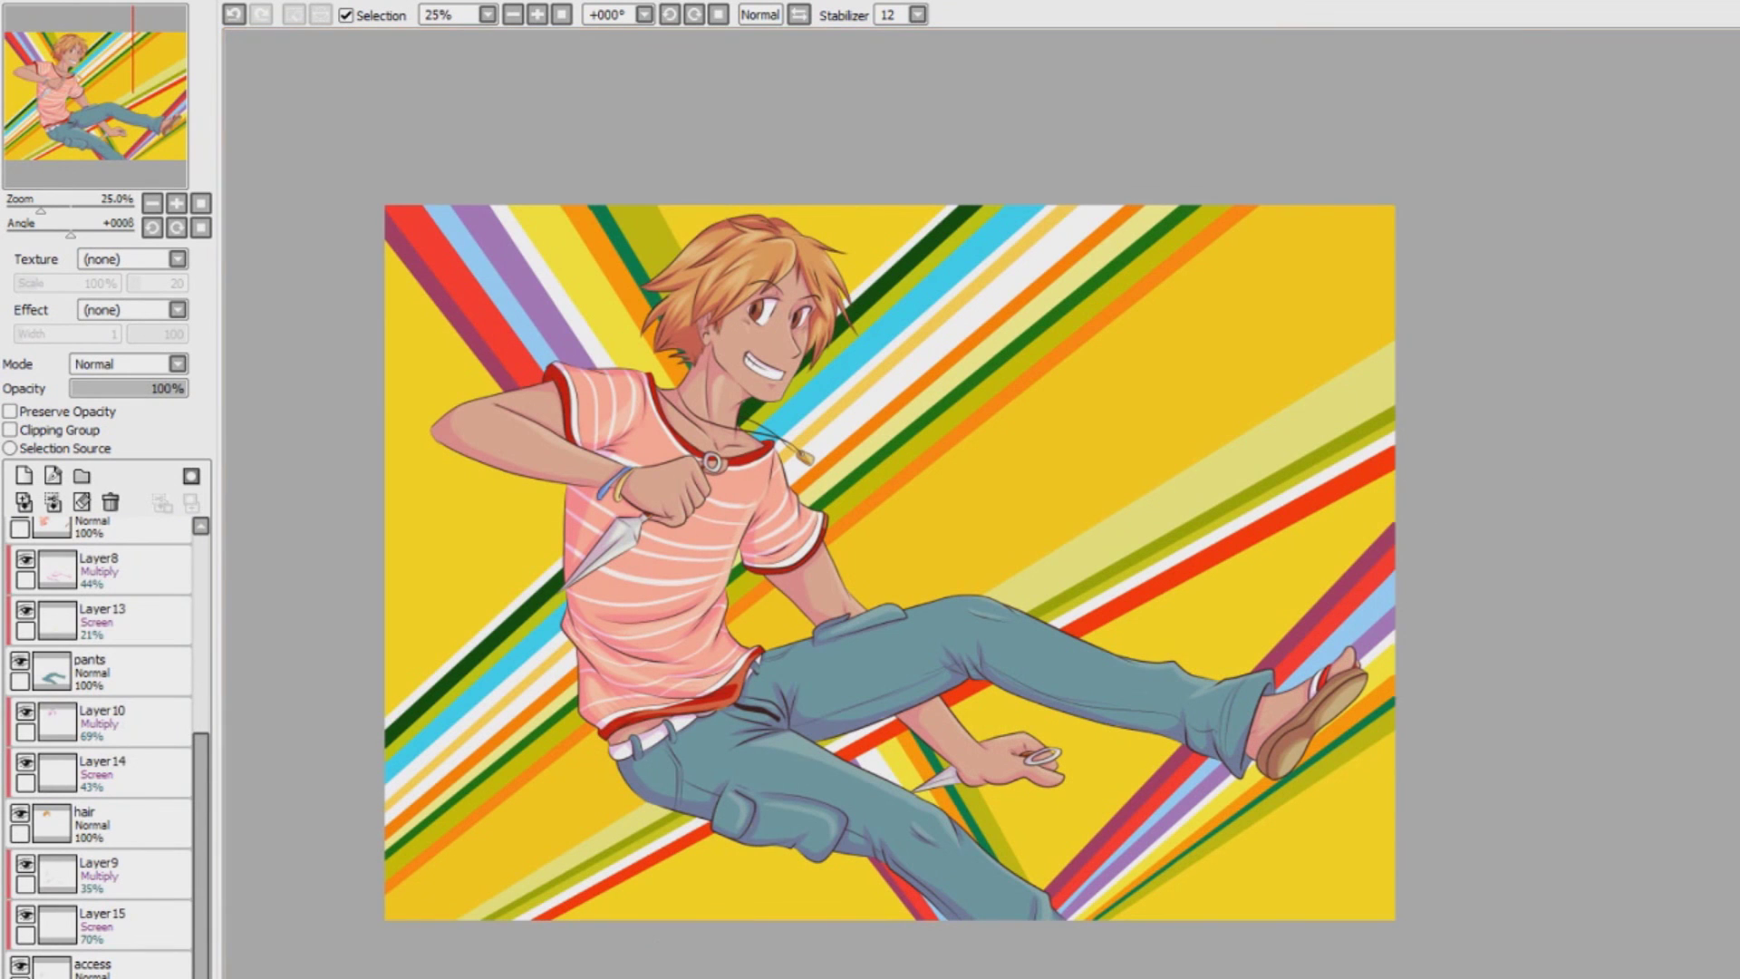
# Draw straight pale yellow stripe edges alongside the dark magenta stripes in the background
pyautogui.keyDown('shift'); pyautogui.click(991, 930); pyautogui.keyUp('shift')
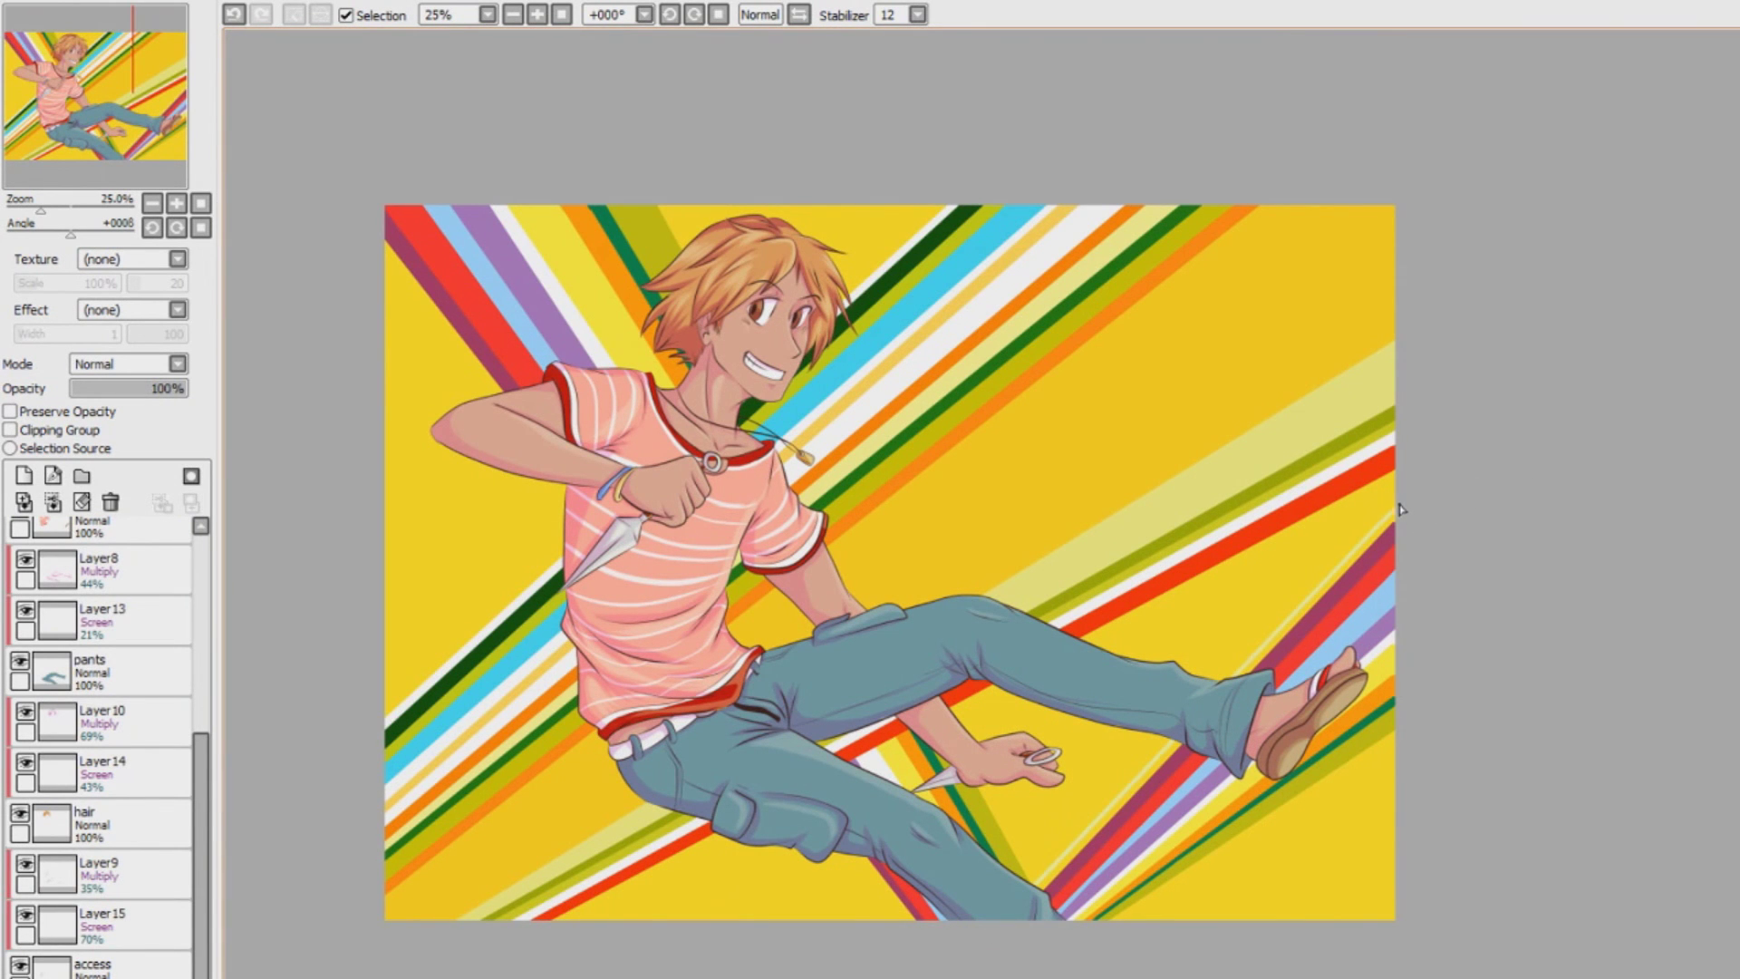
pyautogui.keyDown('shift'); pyautogui.click(1429, 525); pyautogui.keyUp('shift')
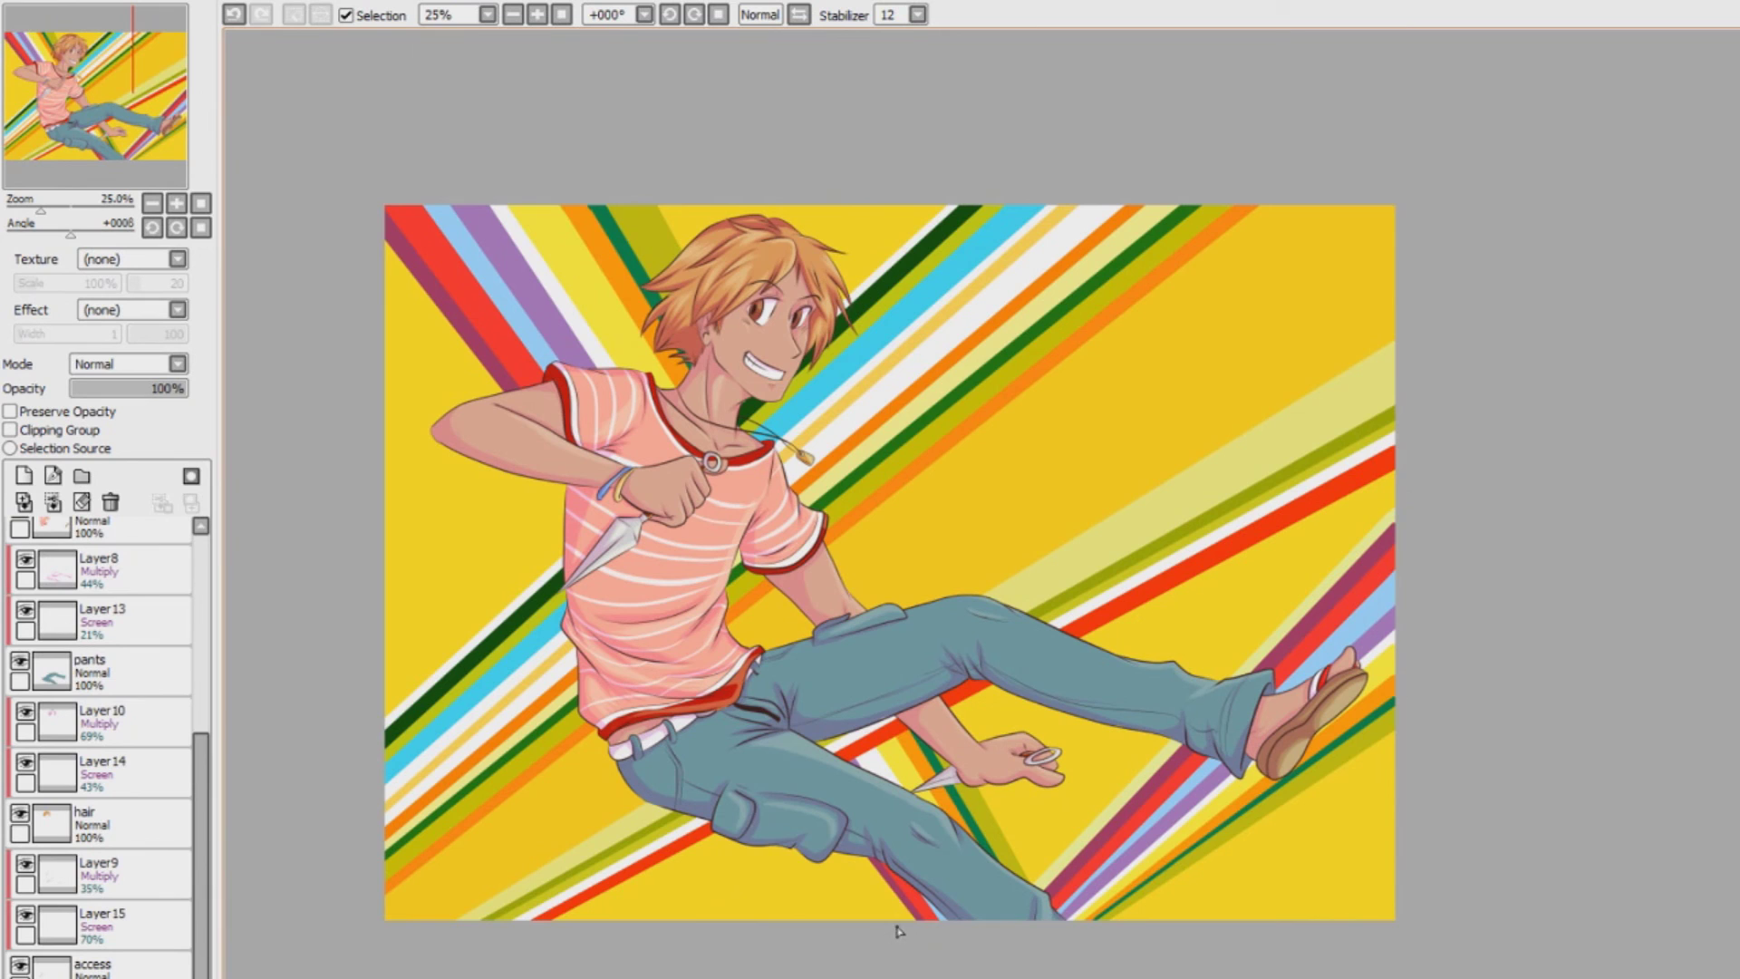
pyautogui.keyDown('shift'); pyautogui.click(379, 255); pyautogui.keyUp('shift')
pyautogui.keyDown('shift'); pyautogui.click(907, 926); pyautogui.keyUp('shift')
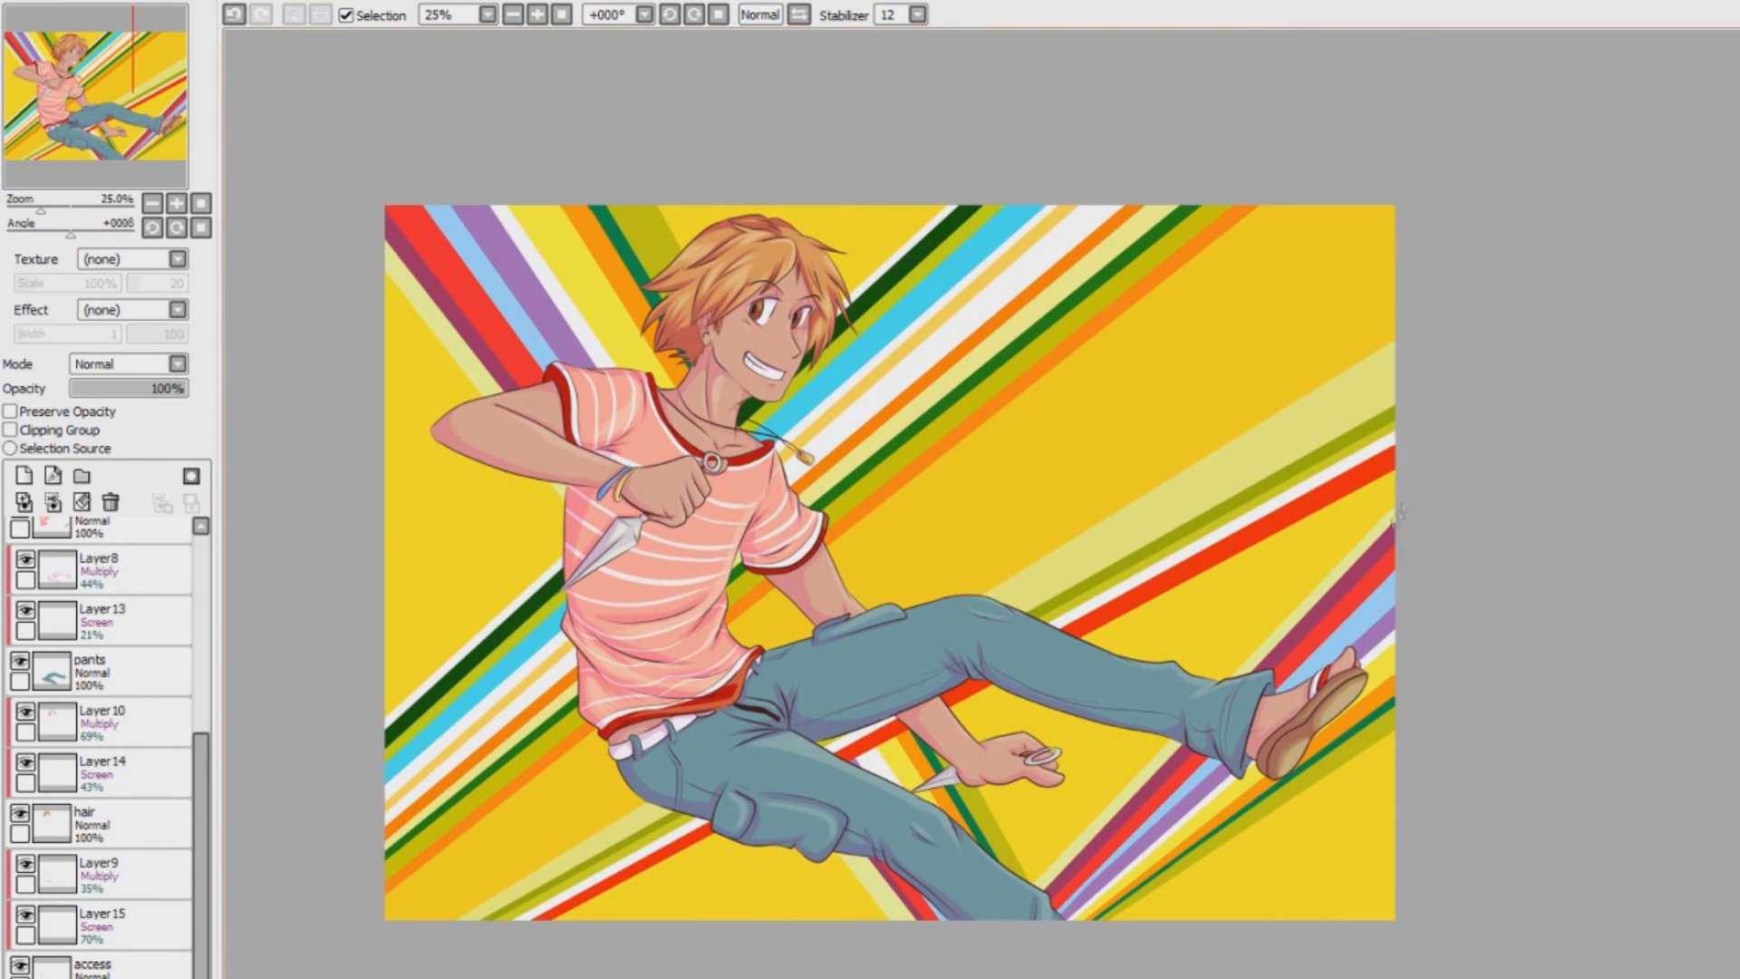